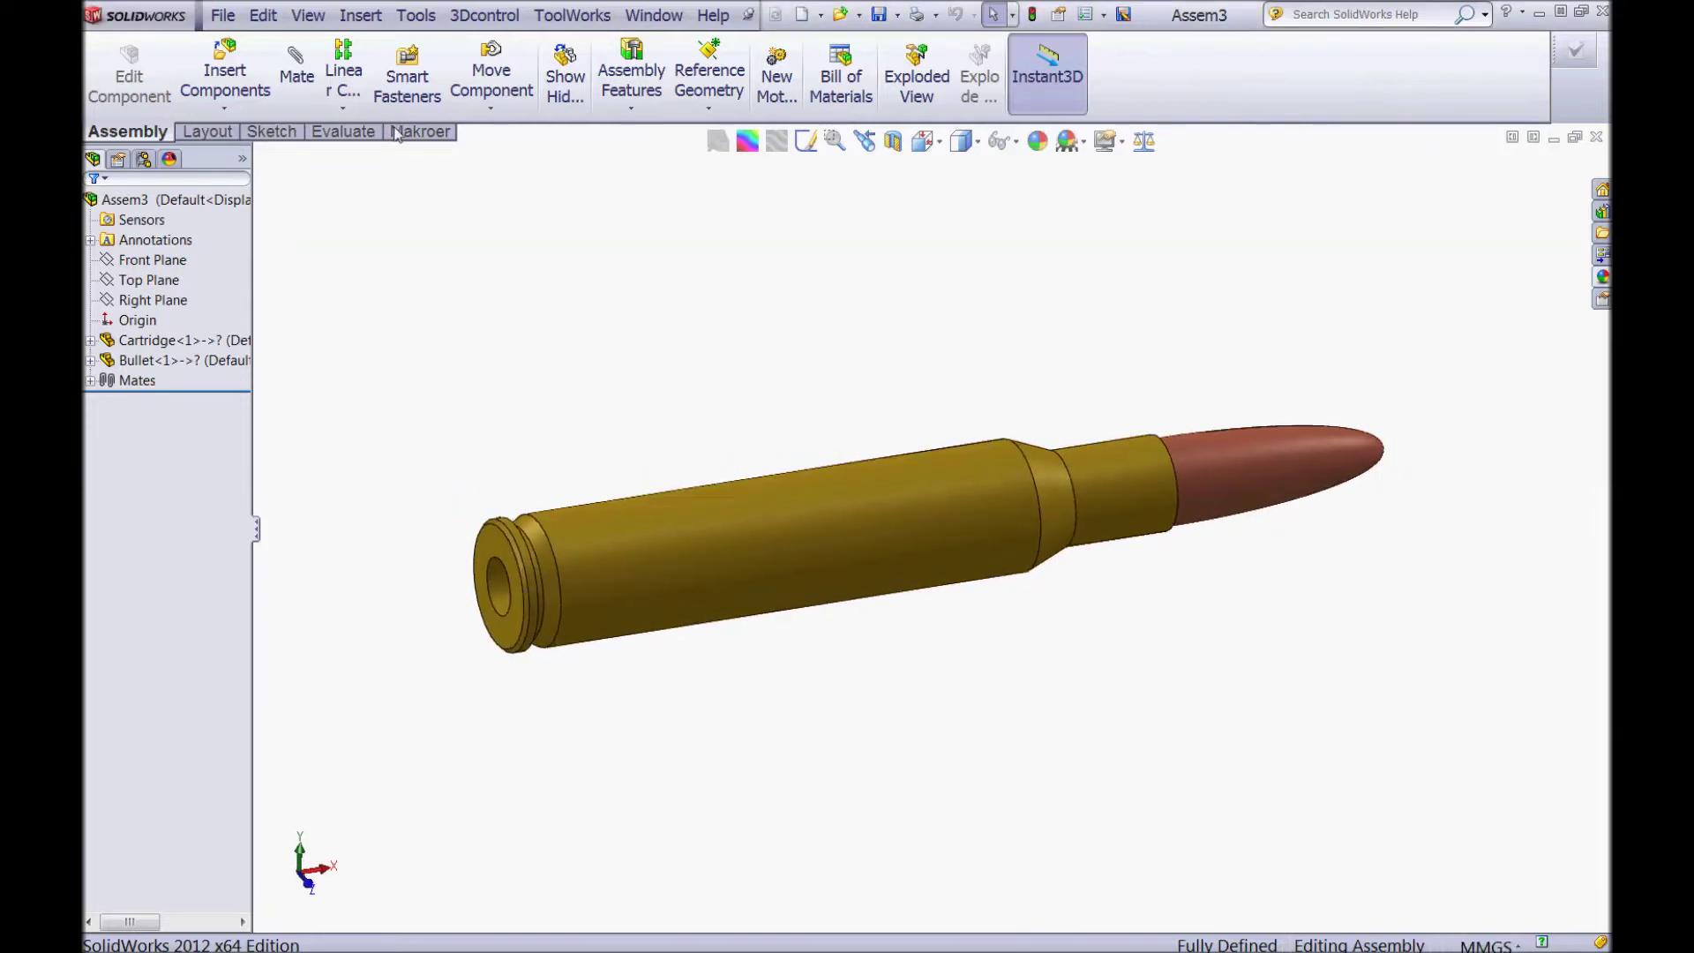
Step: Create a blank assembly, Assem7, from the Assembly template without inserting any component
click(226, 19)
click(256, 60)
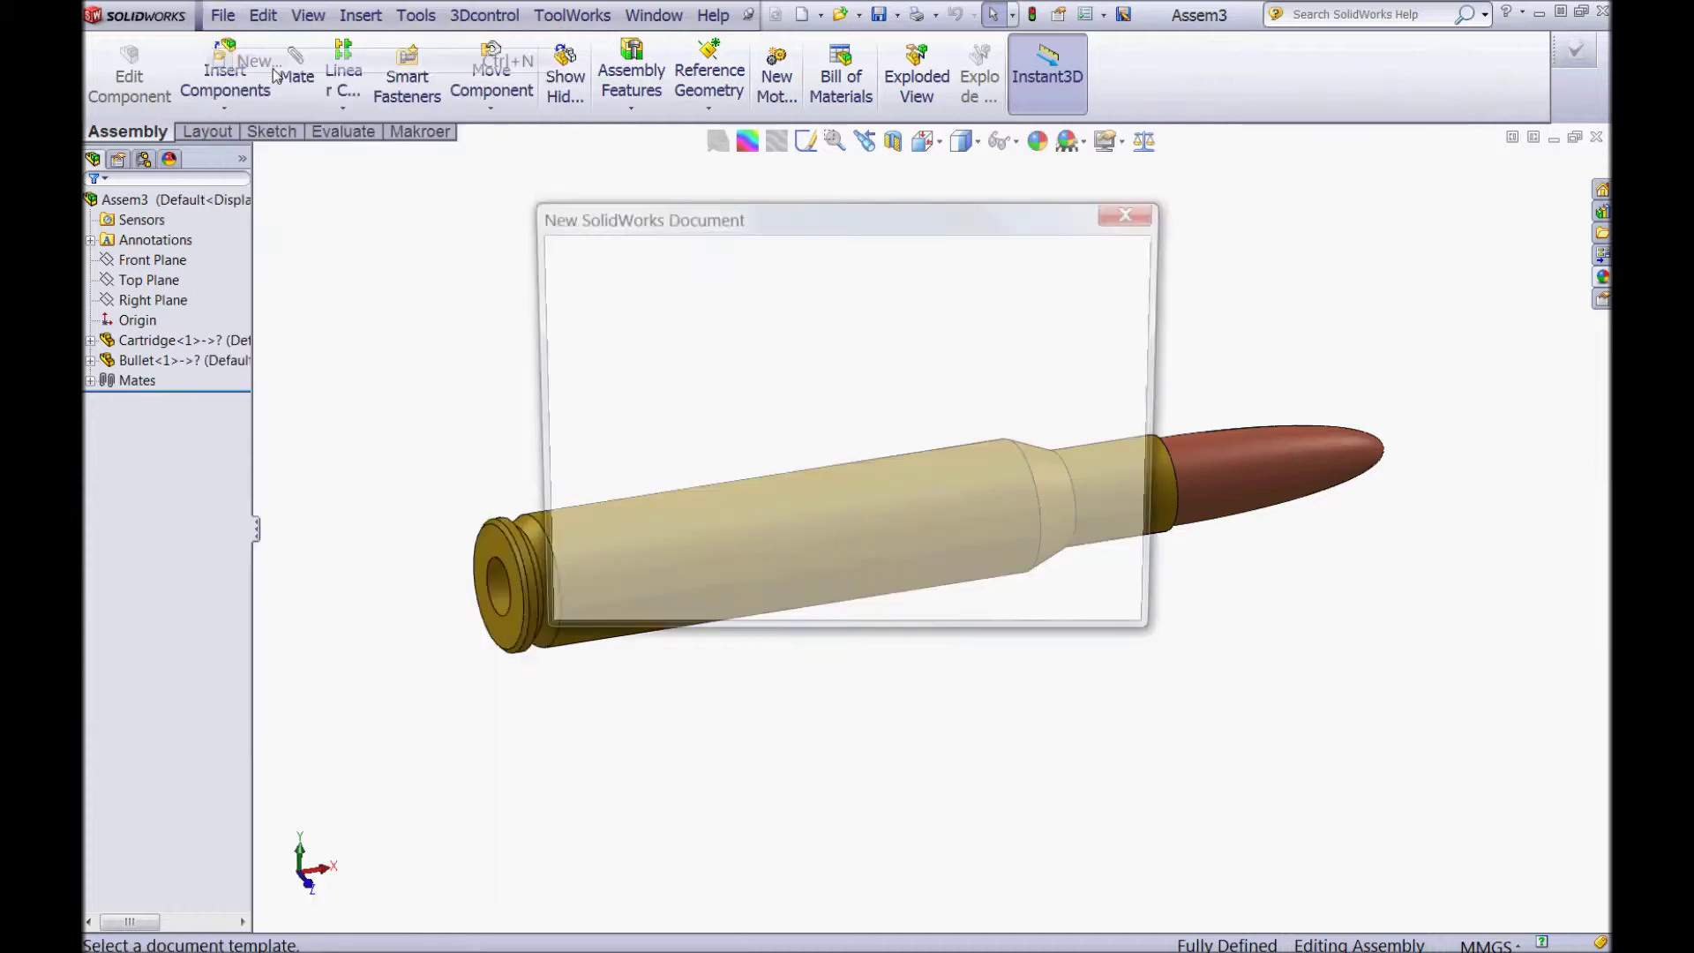
click(600, 327)
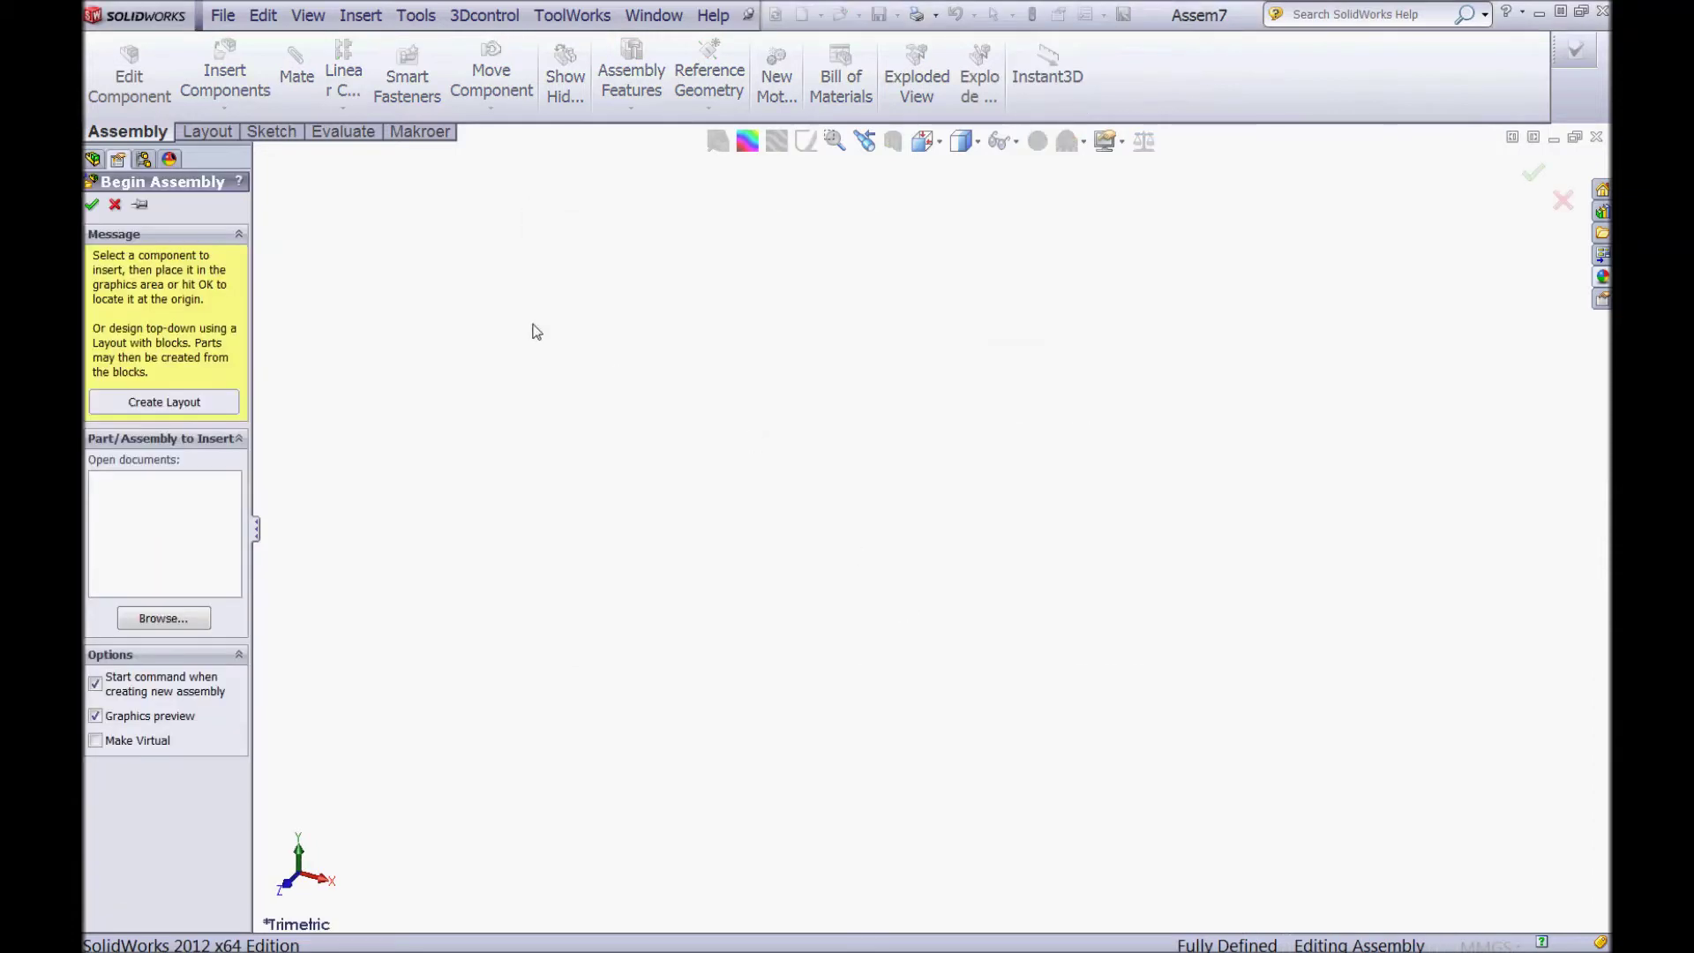
click(116, 205)
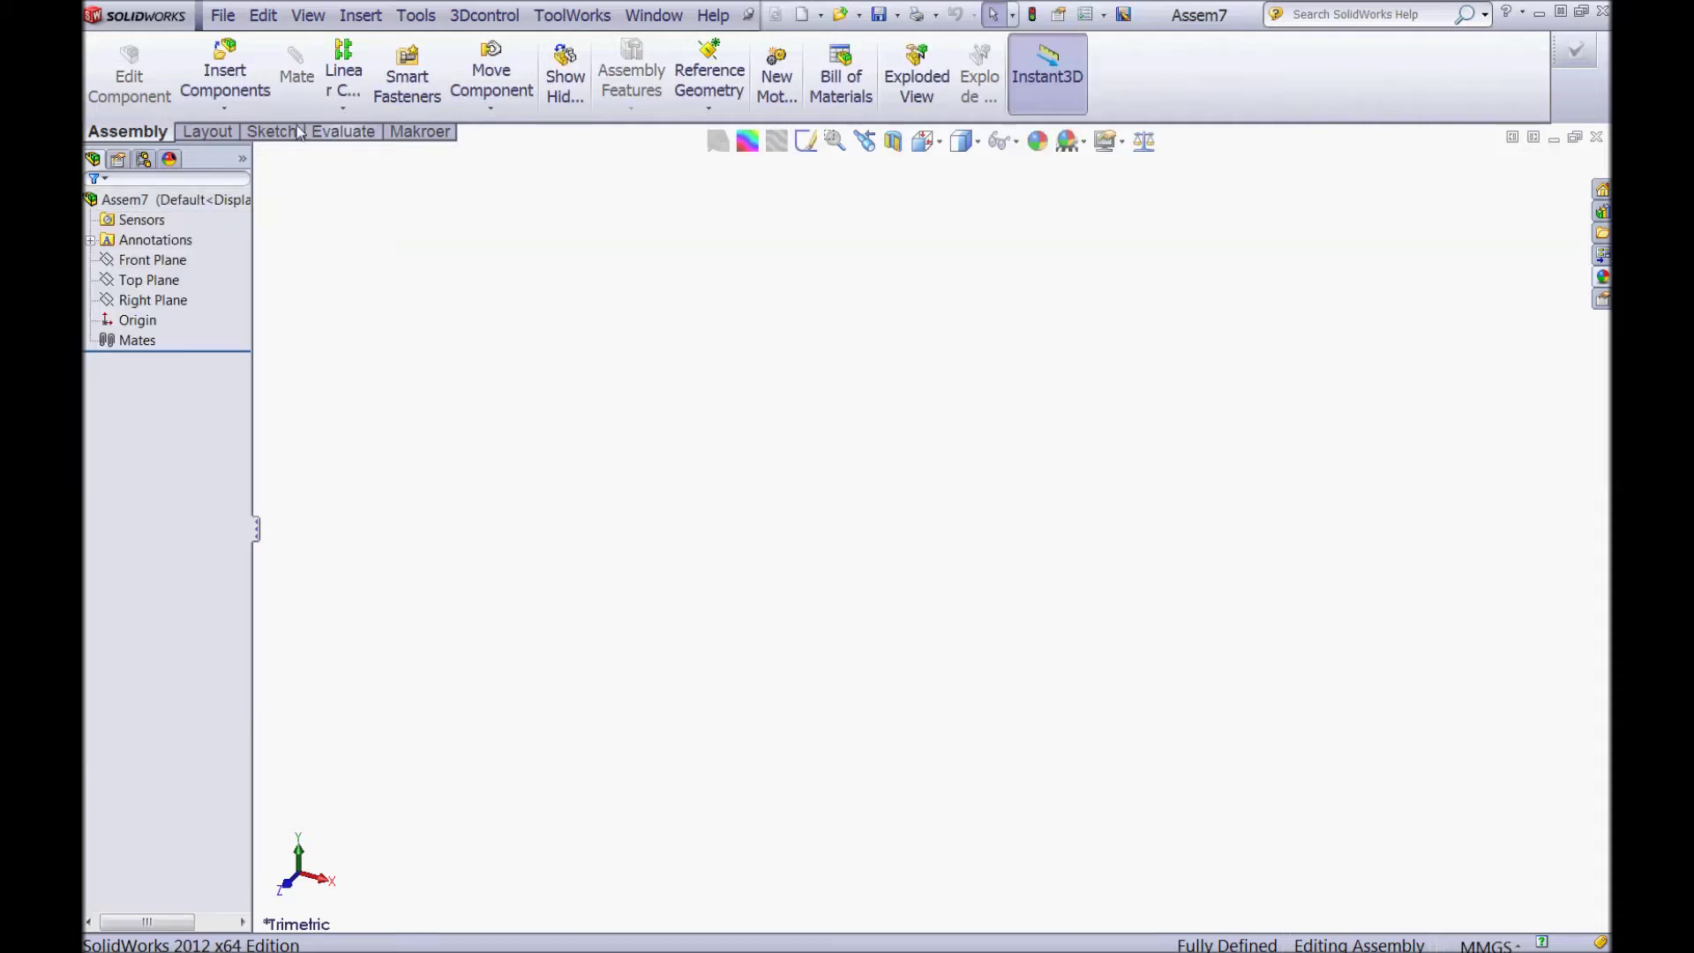
Step: Insert a new part sketched on the Front Plane and draw a horizontal centerline
click(223, 109)
click(221, 155)
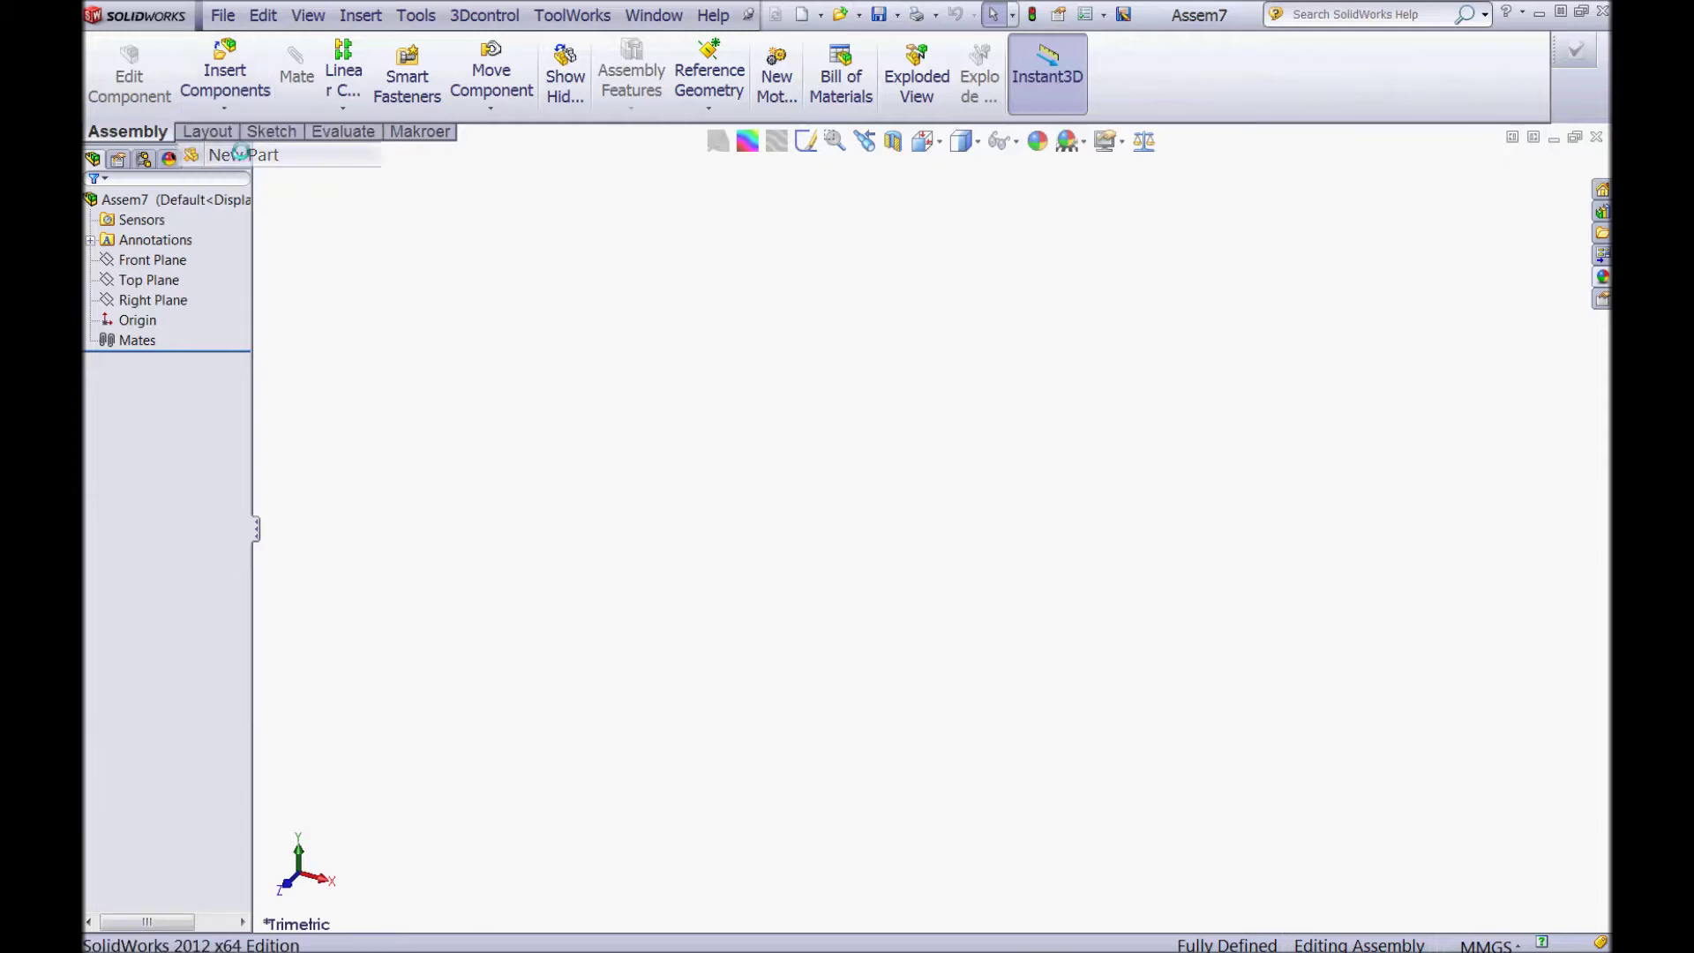
click(154, 261)
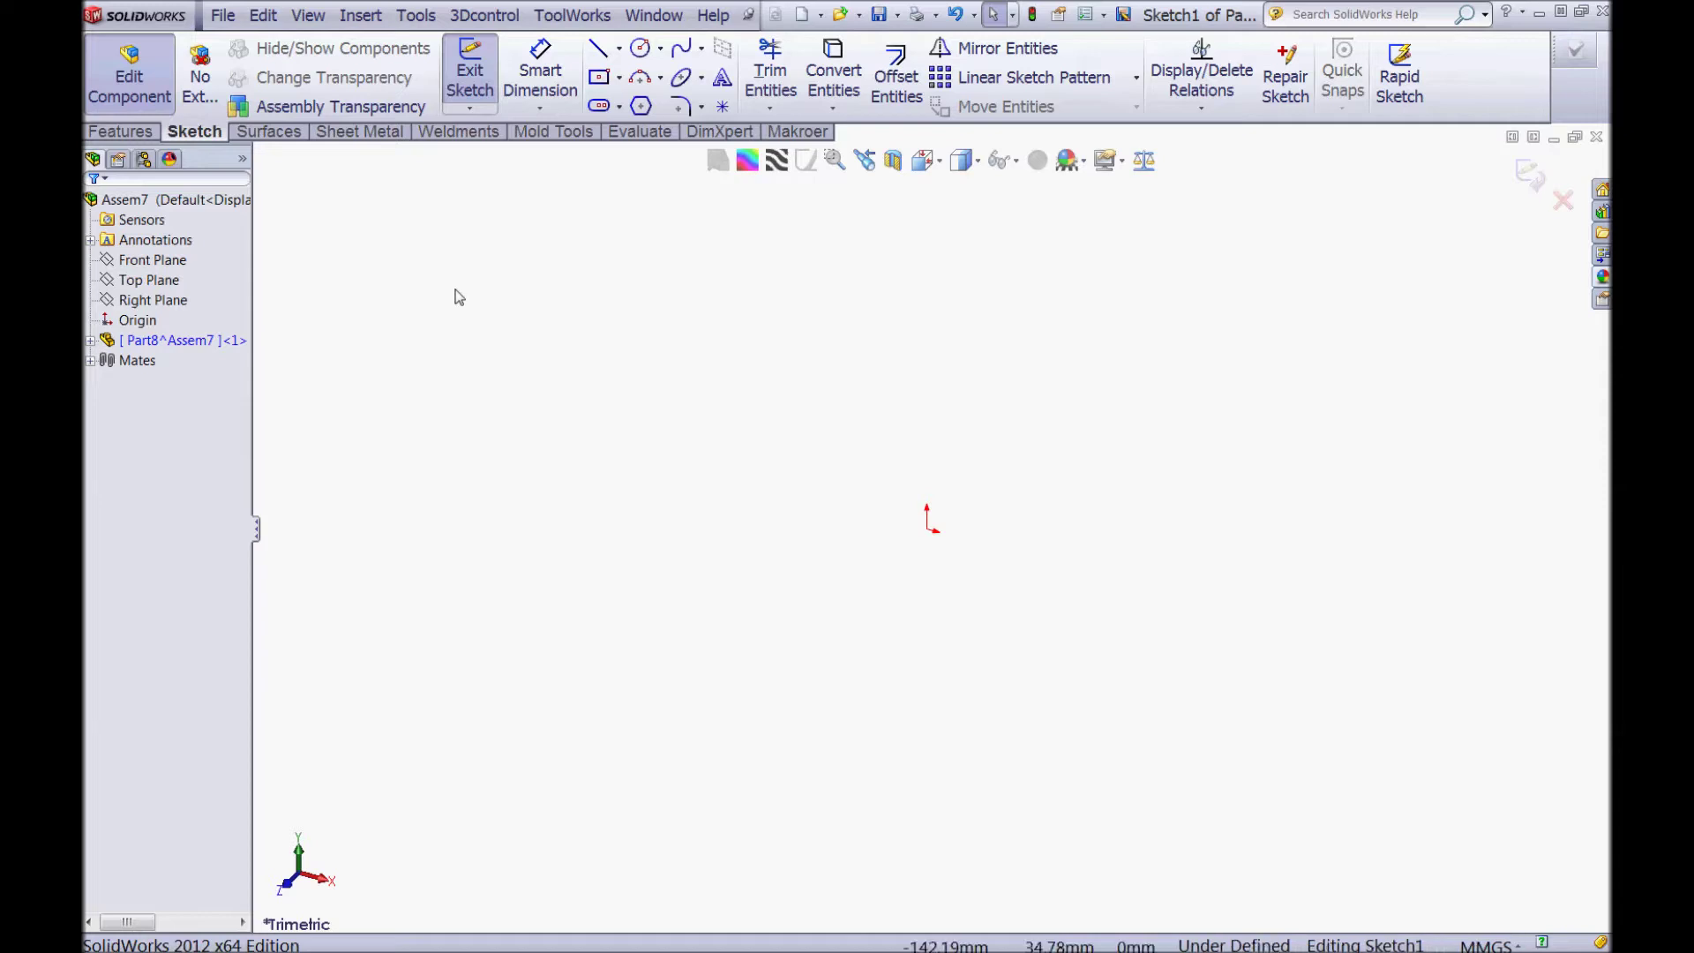
click(621, 50)
click(631, 74)
click(725, 295)
click(1148, 295)
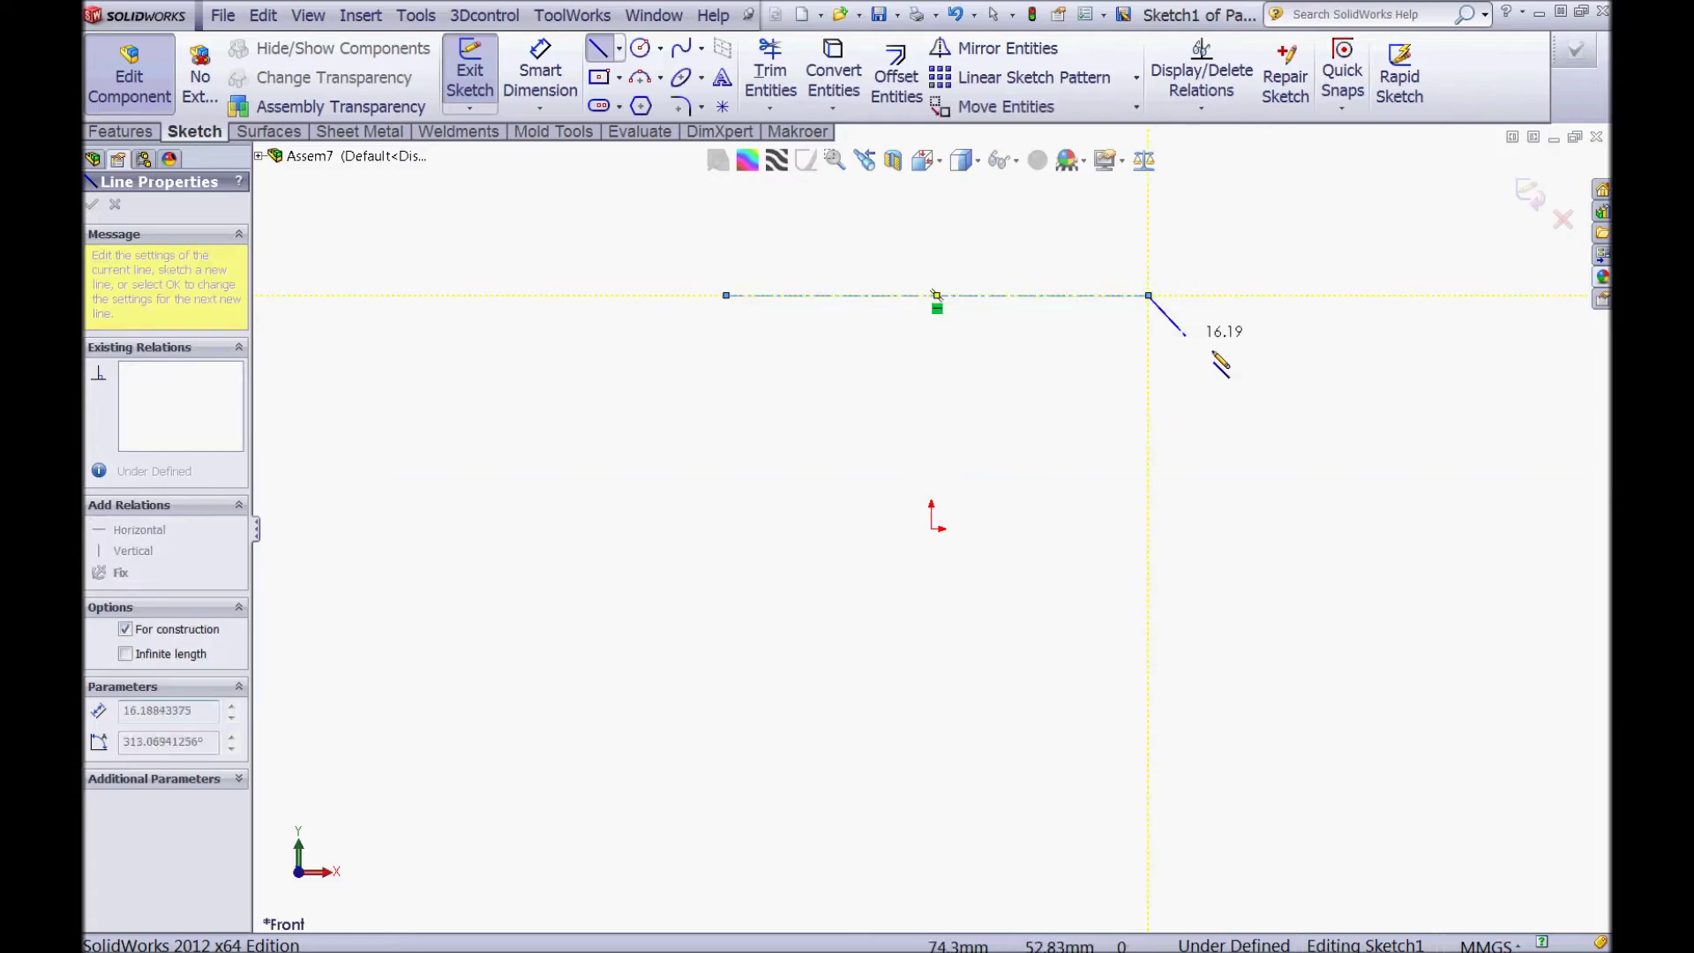
key(Escape)
key(Escape)
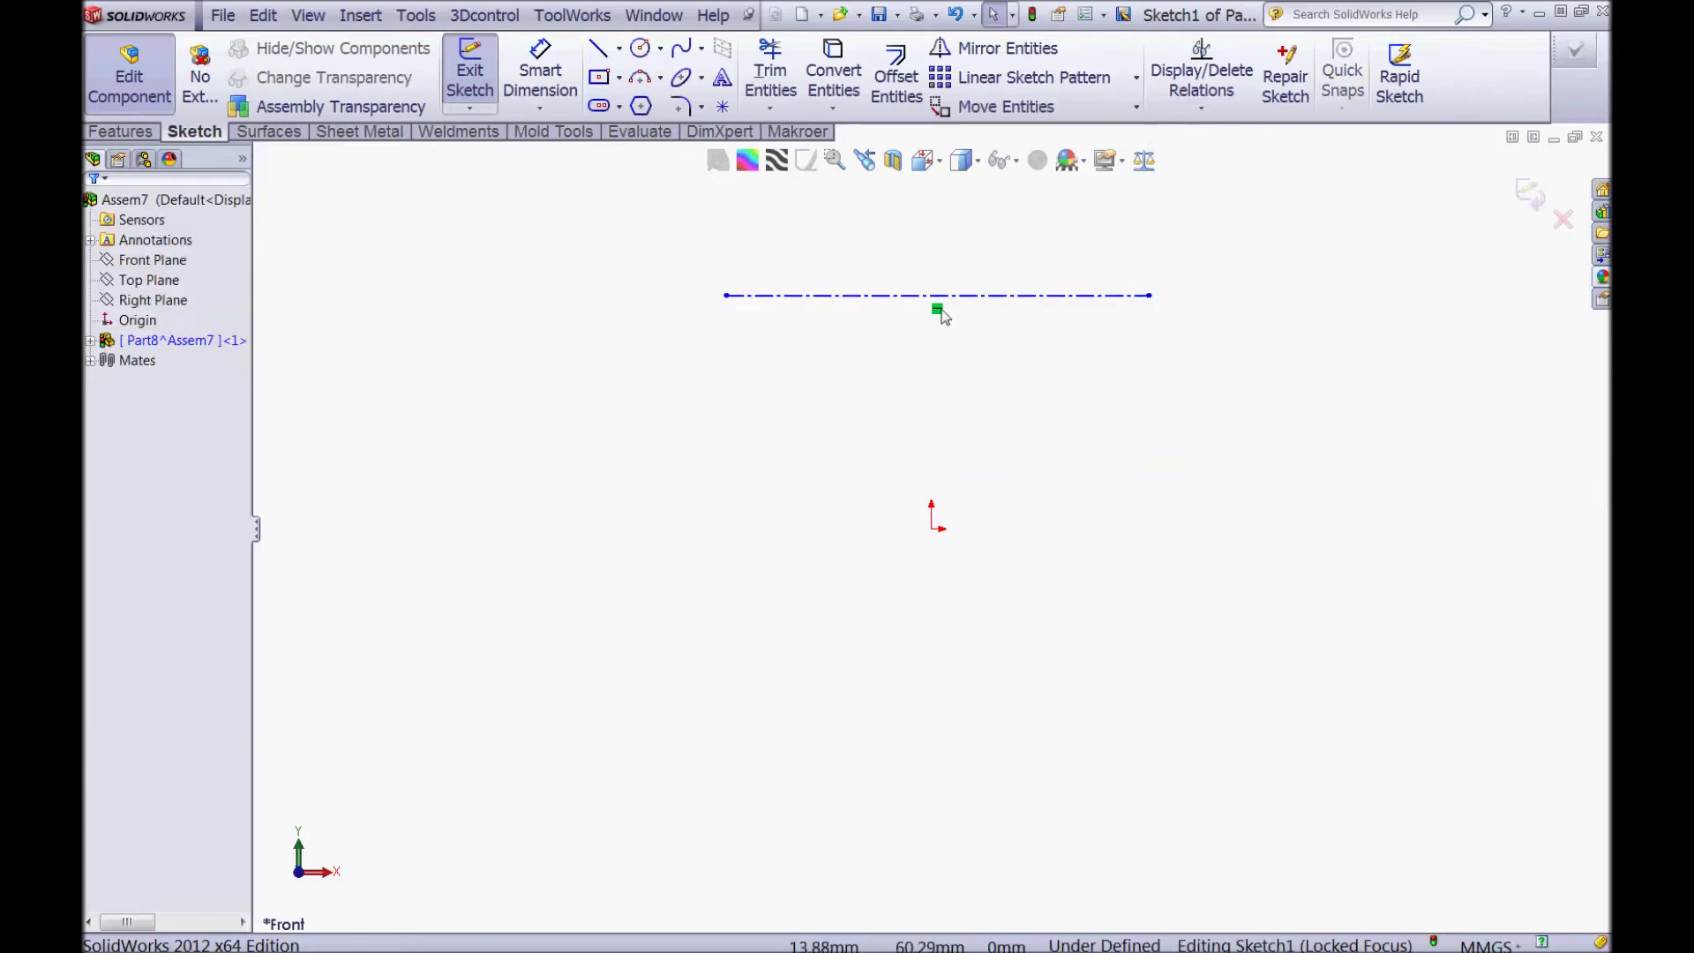
Step: Make the centerline infinite in length and coincident with the origin
click(850, 297)
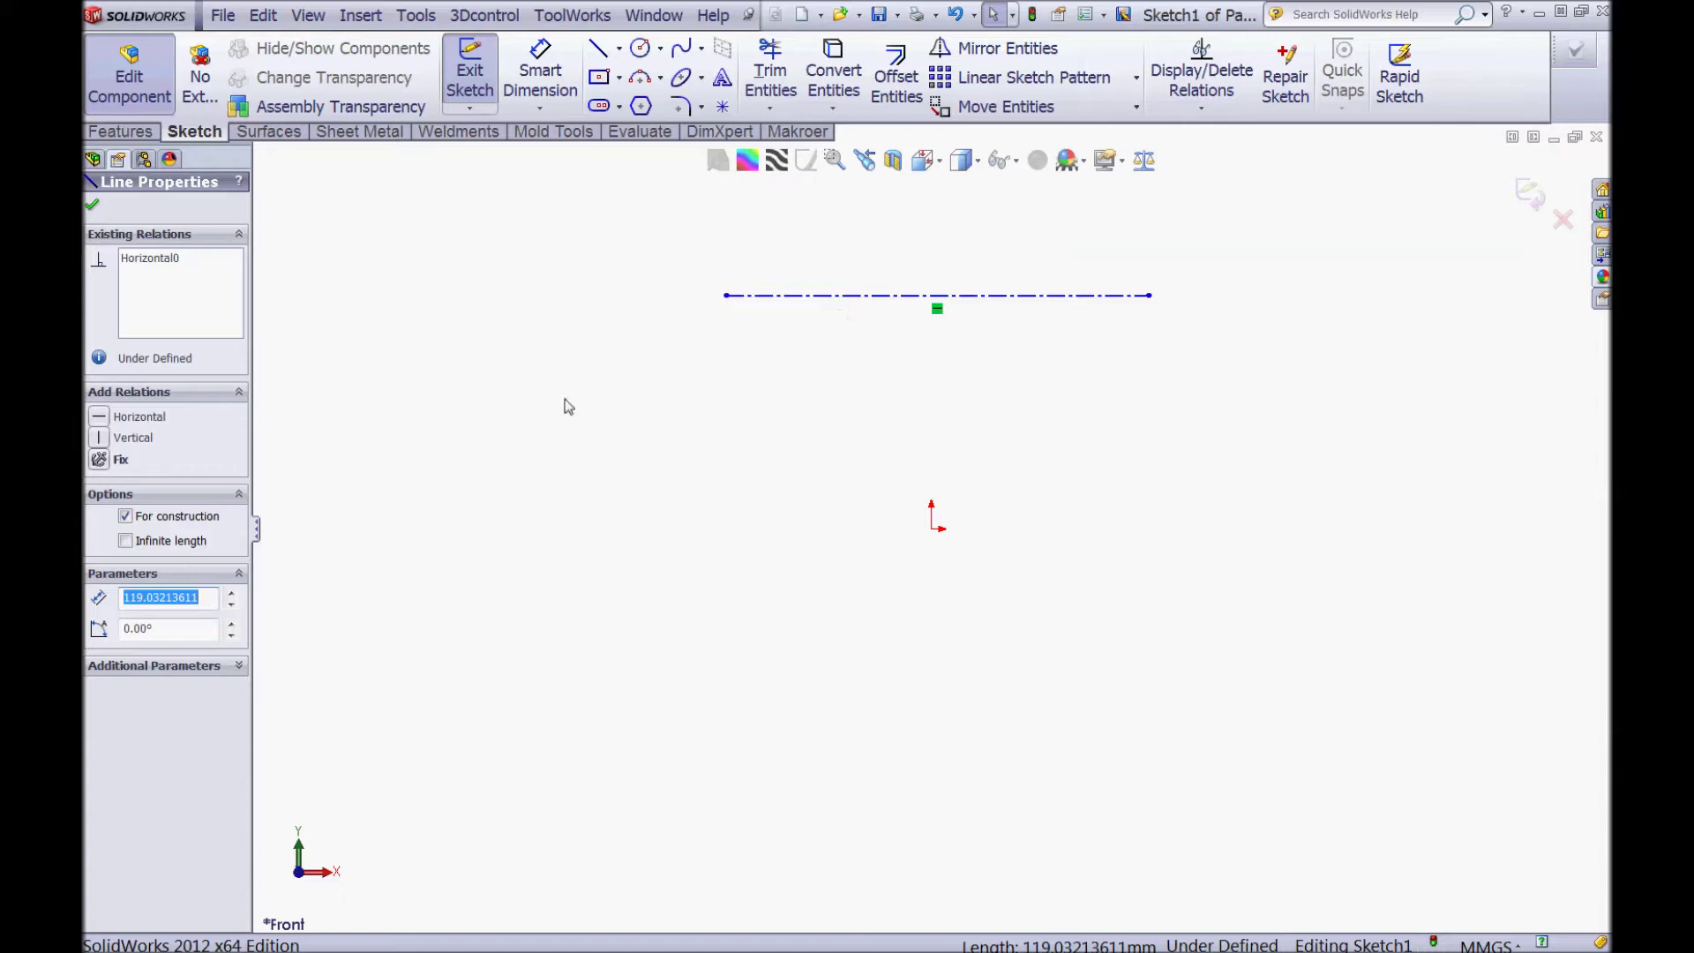
click(126, 542)
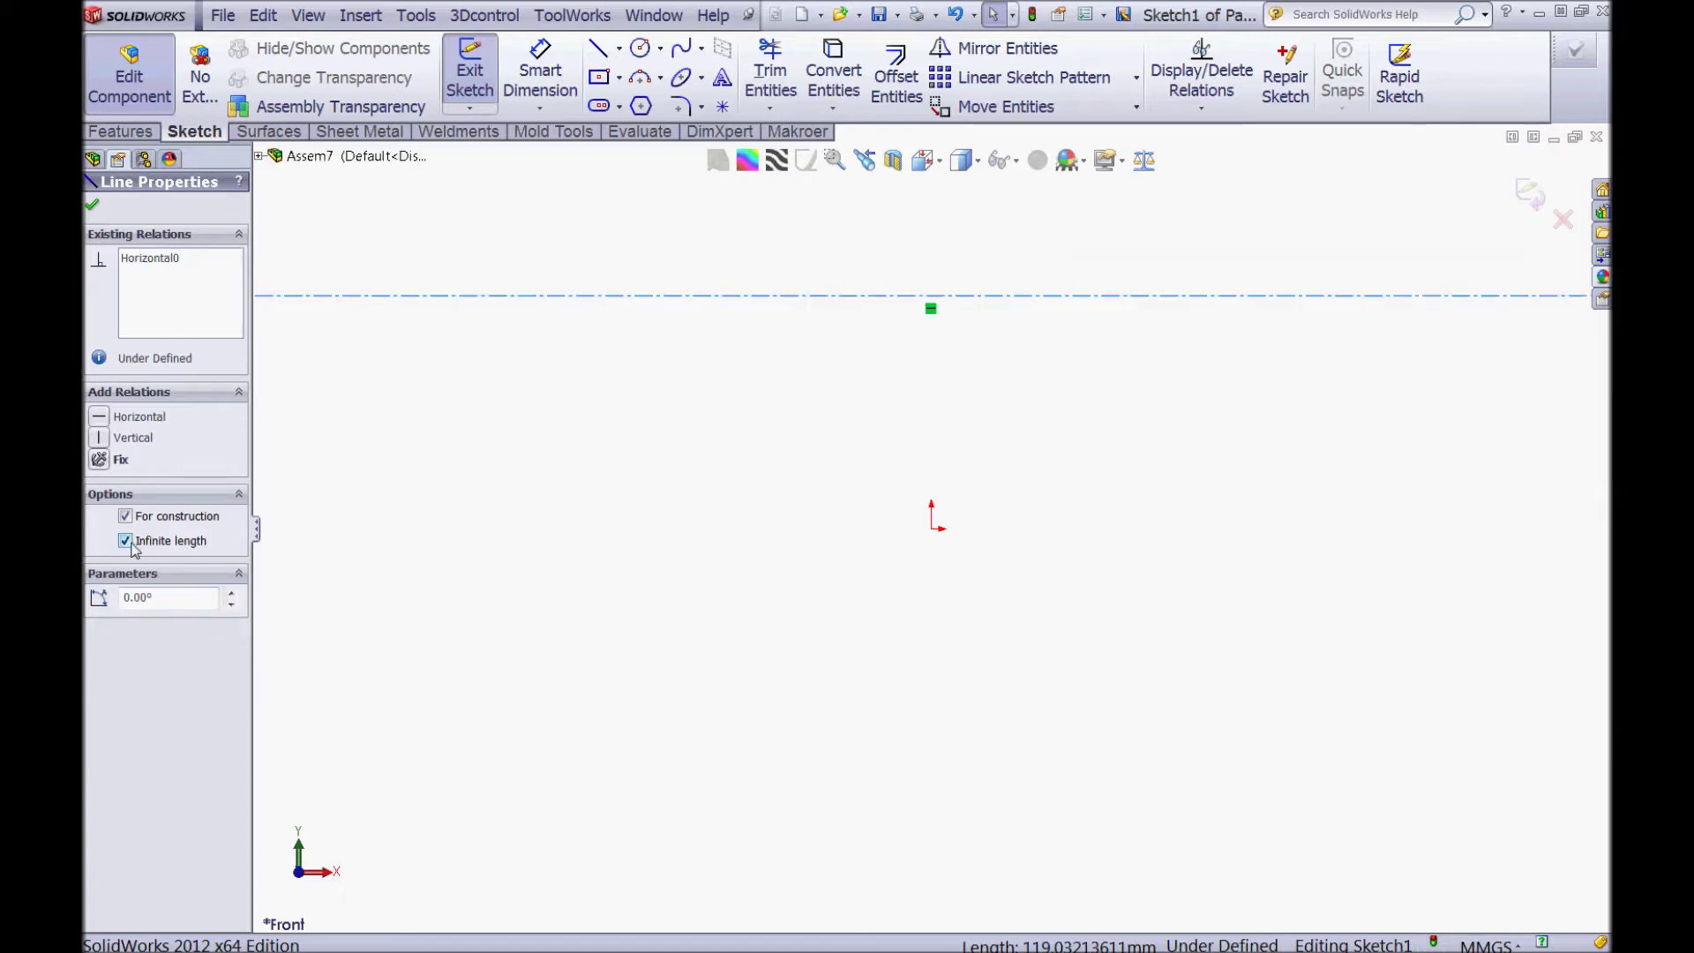
click(758, 443)
click(862, 298)
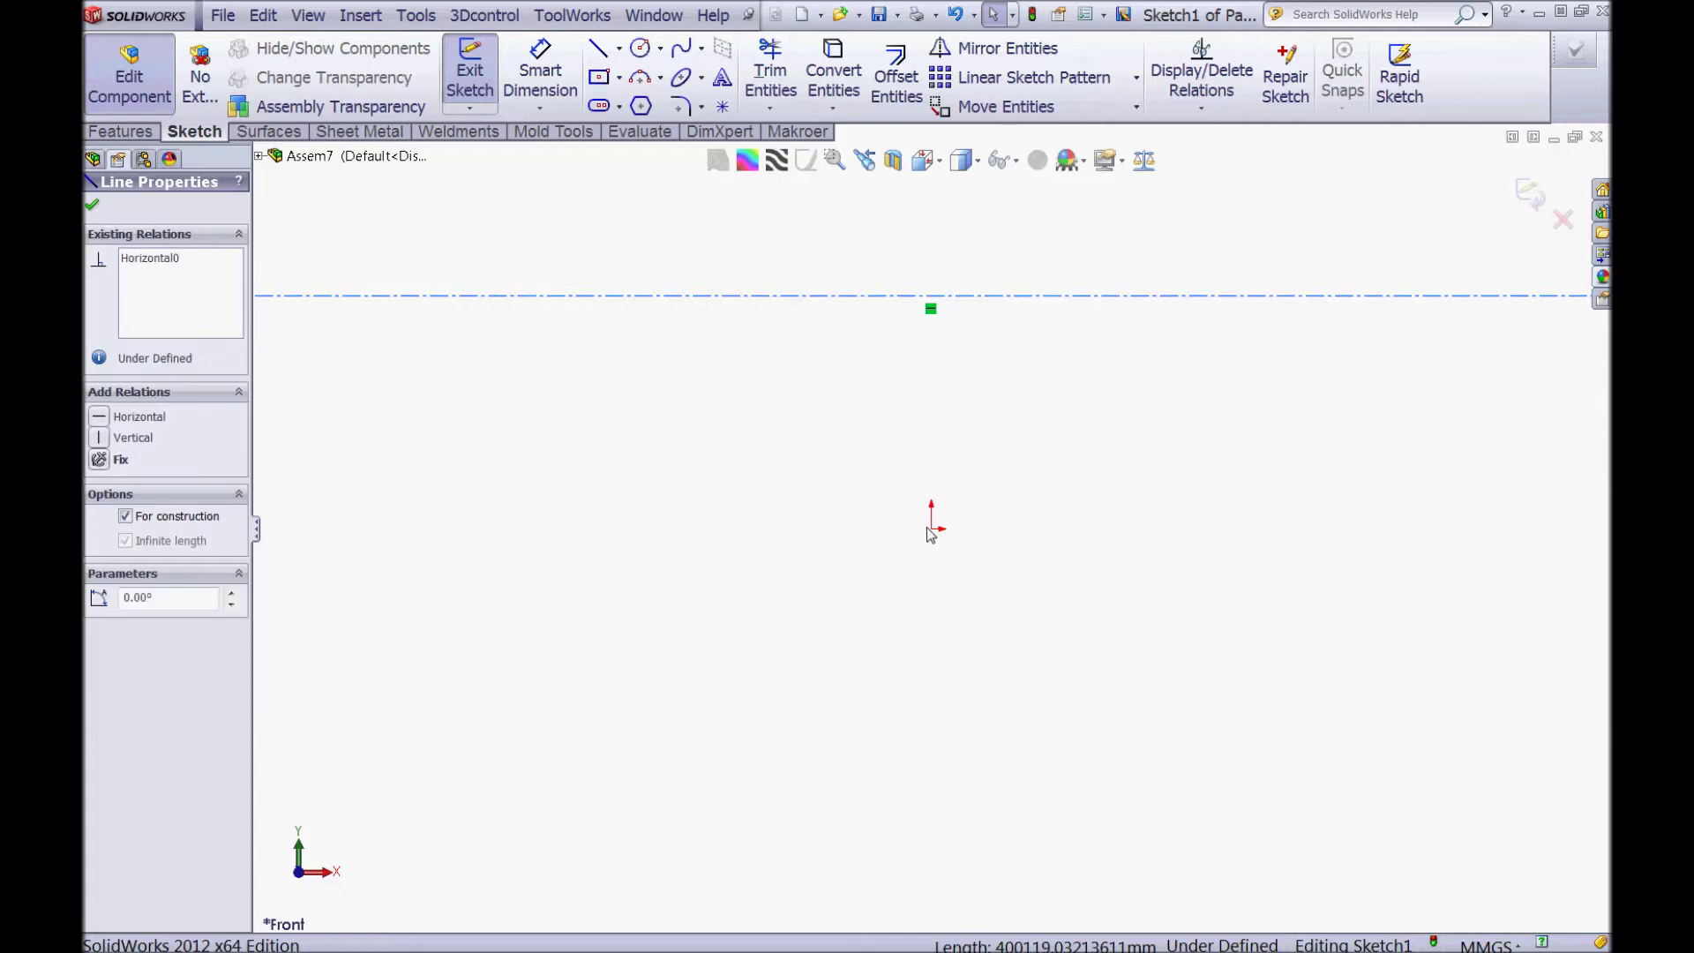
ctrl+click(931, 530)
click(977, 460)
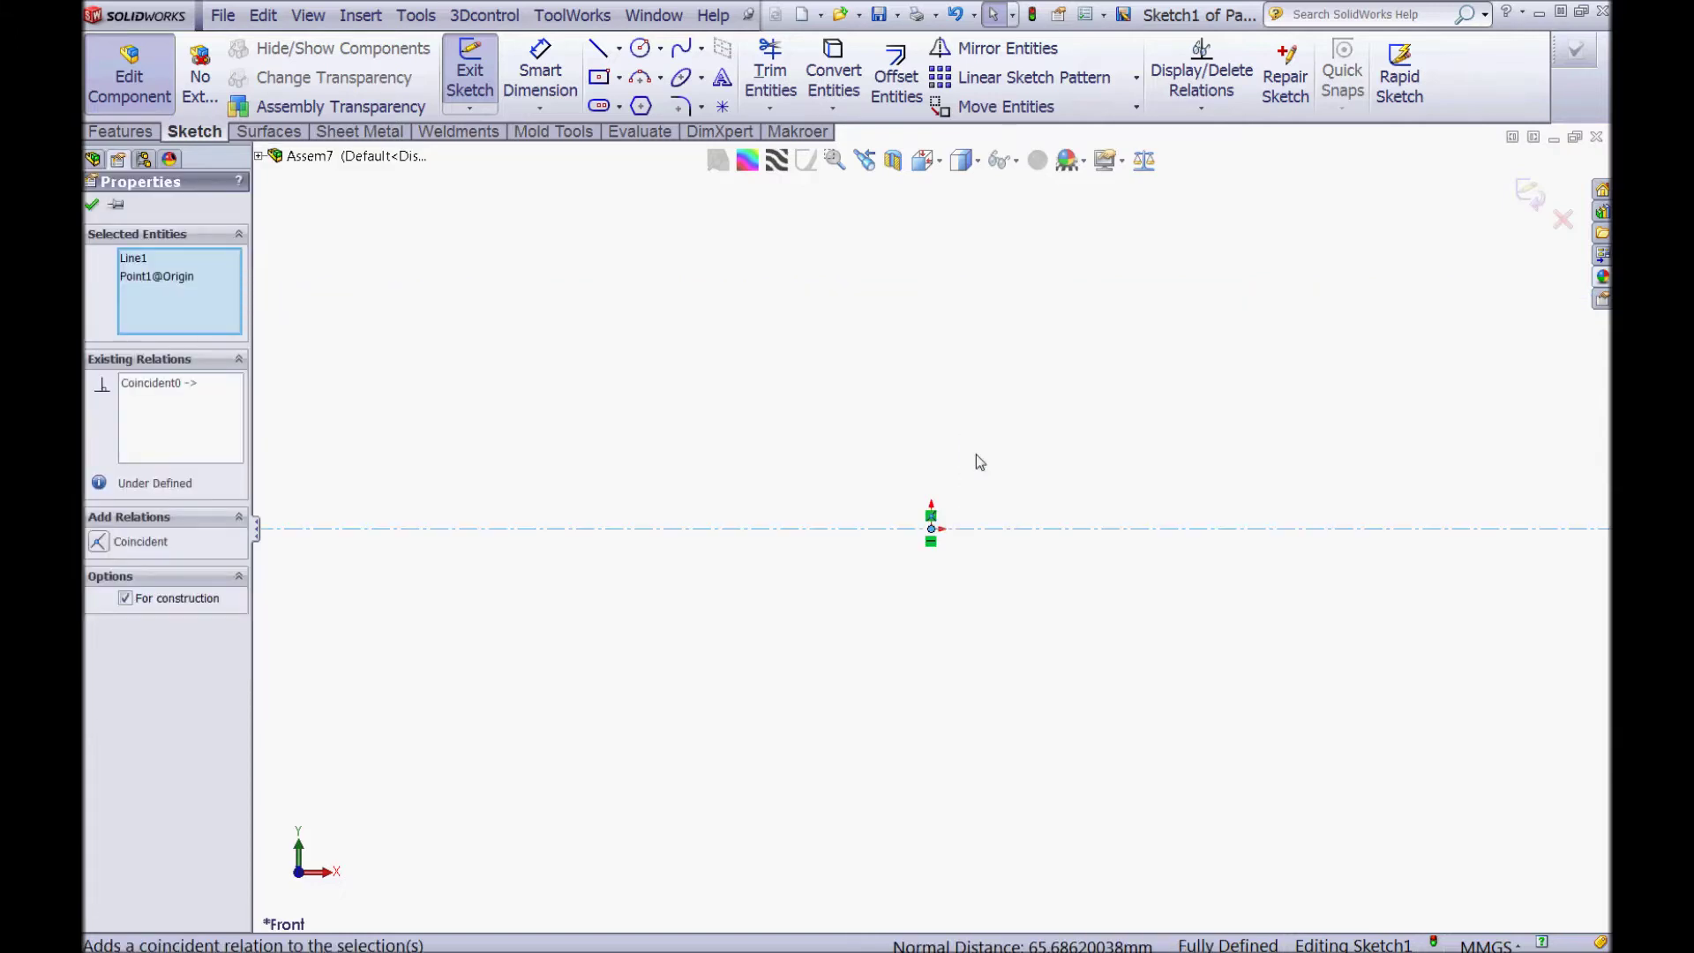
click(976, 455)
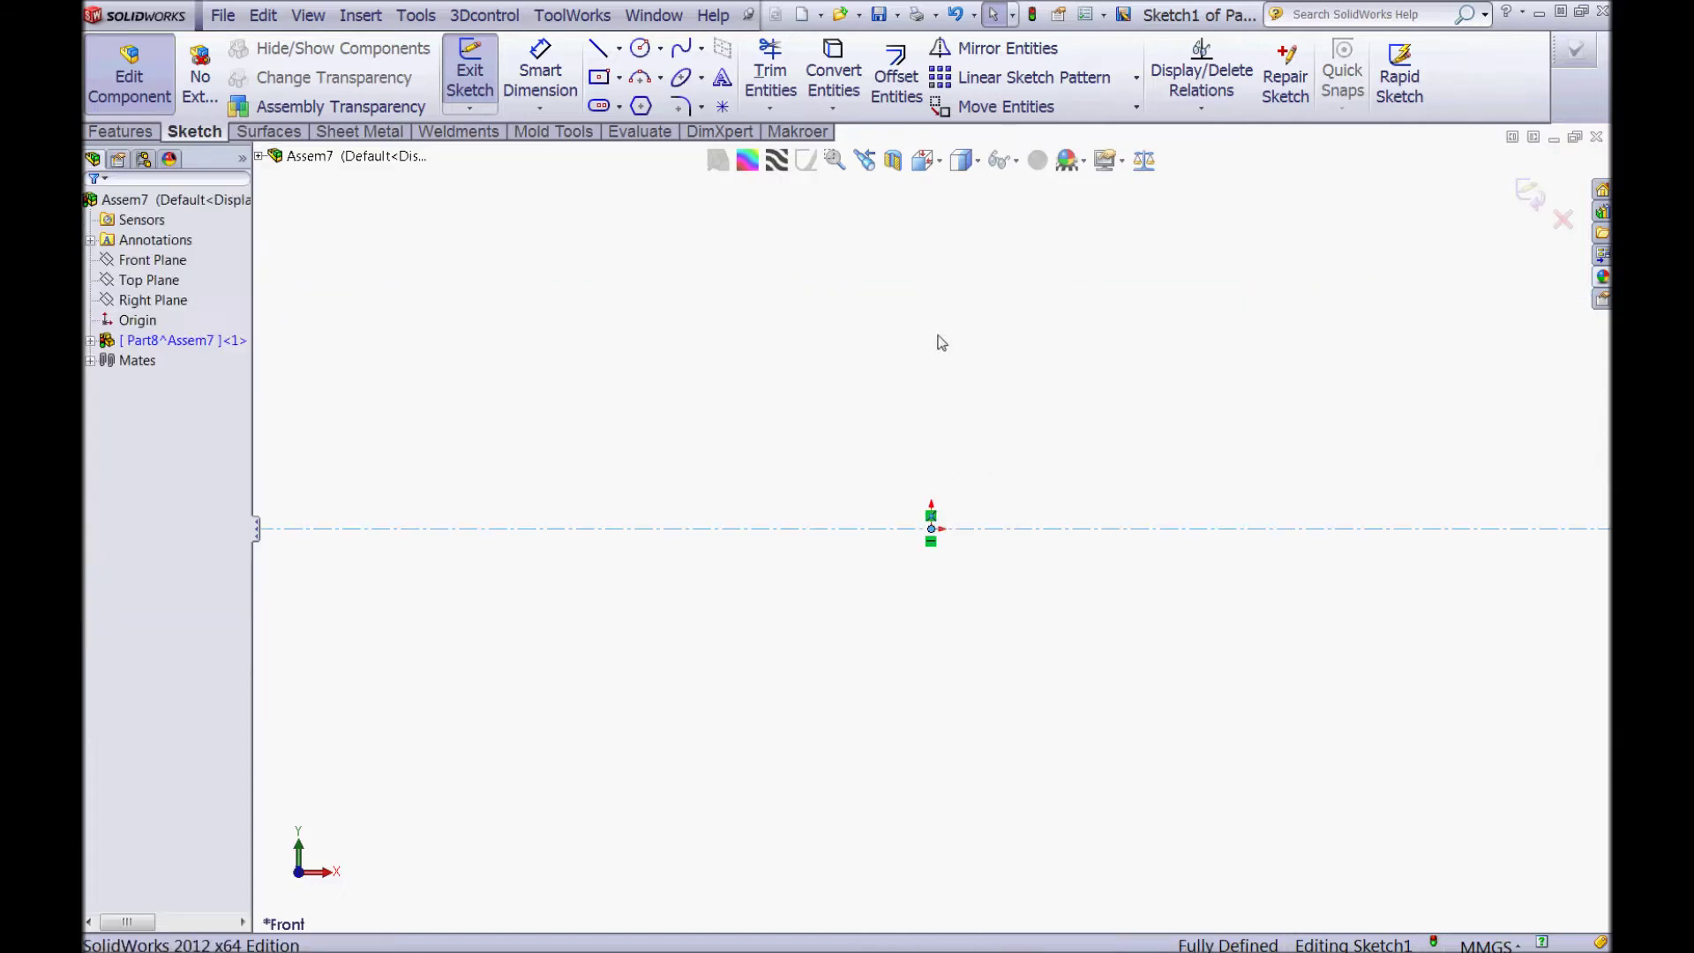
click(599, 55)
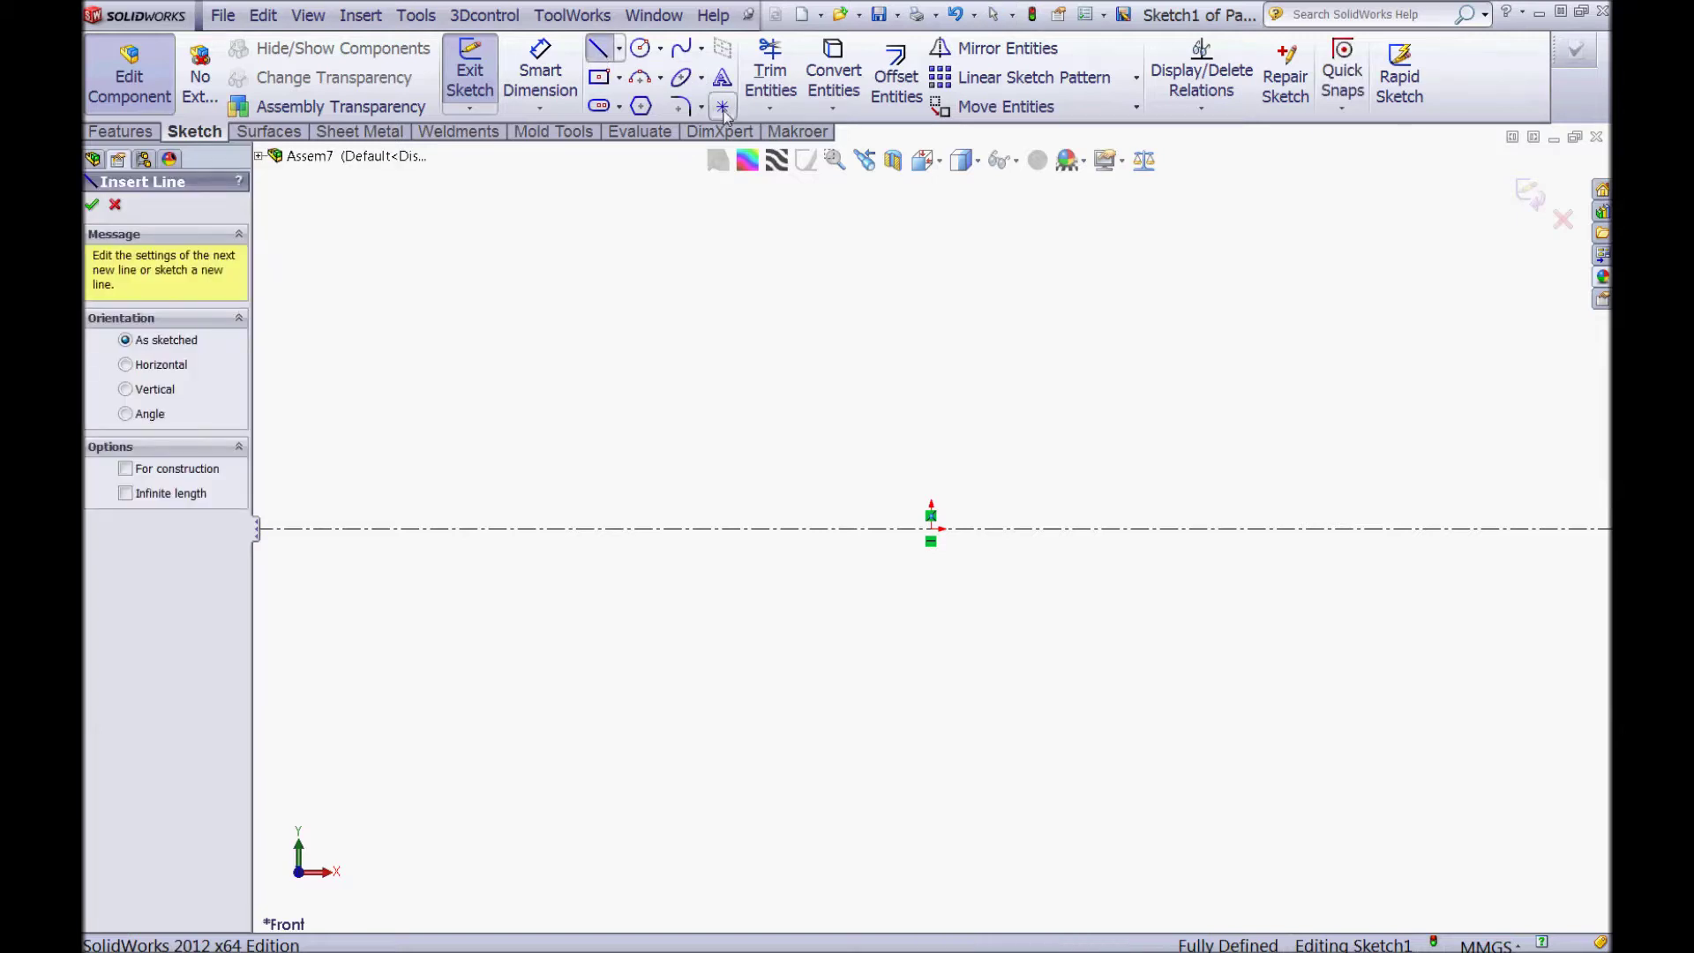
Step: Place a sketch point vertically above the origin and bring up the unit system choices
click(723, 106)
click(978, 351)
key(Escape)
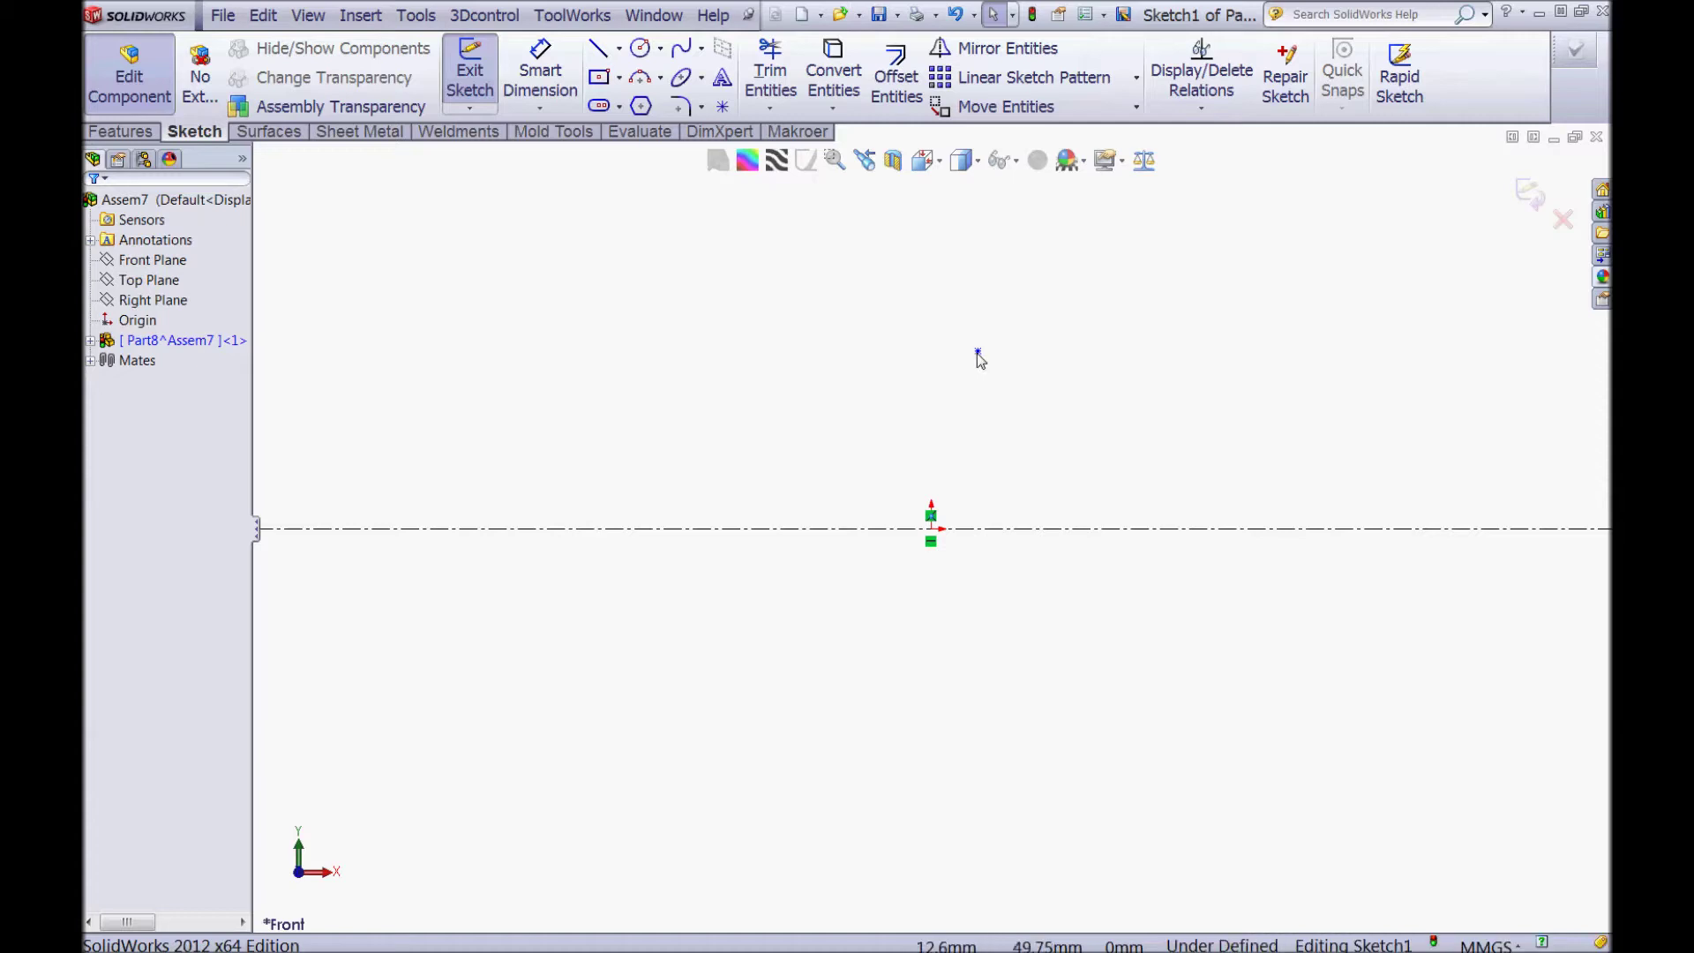
click(977, 351)
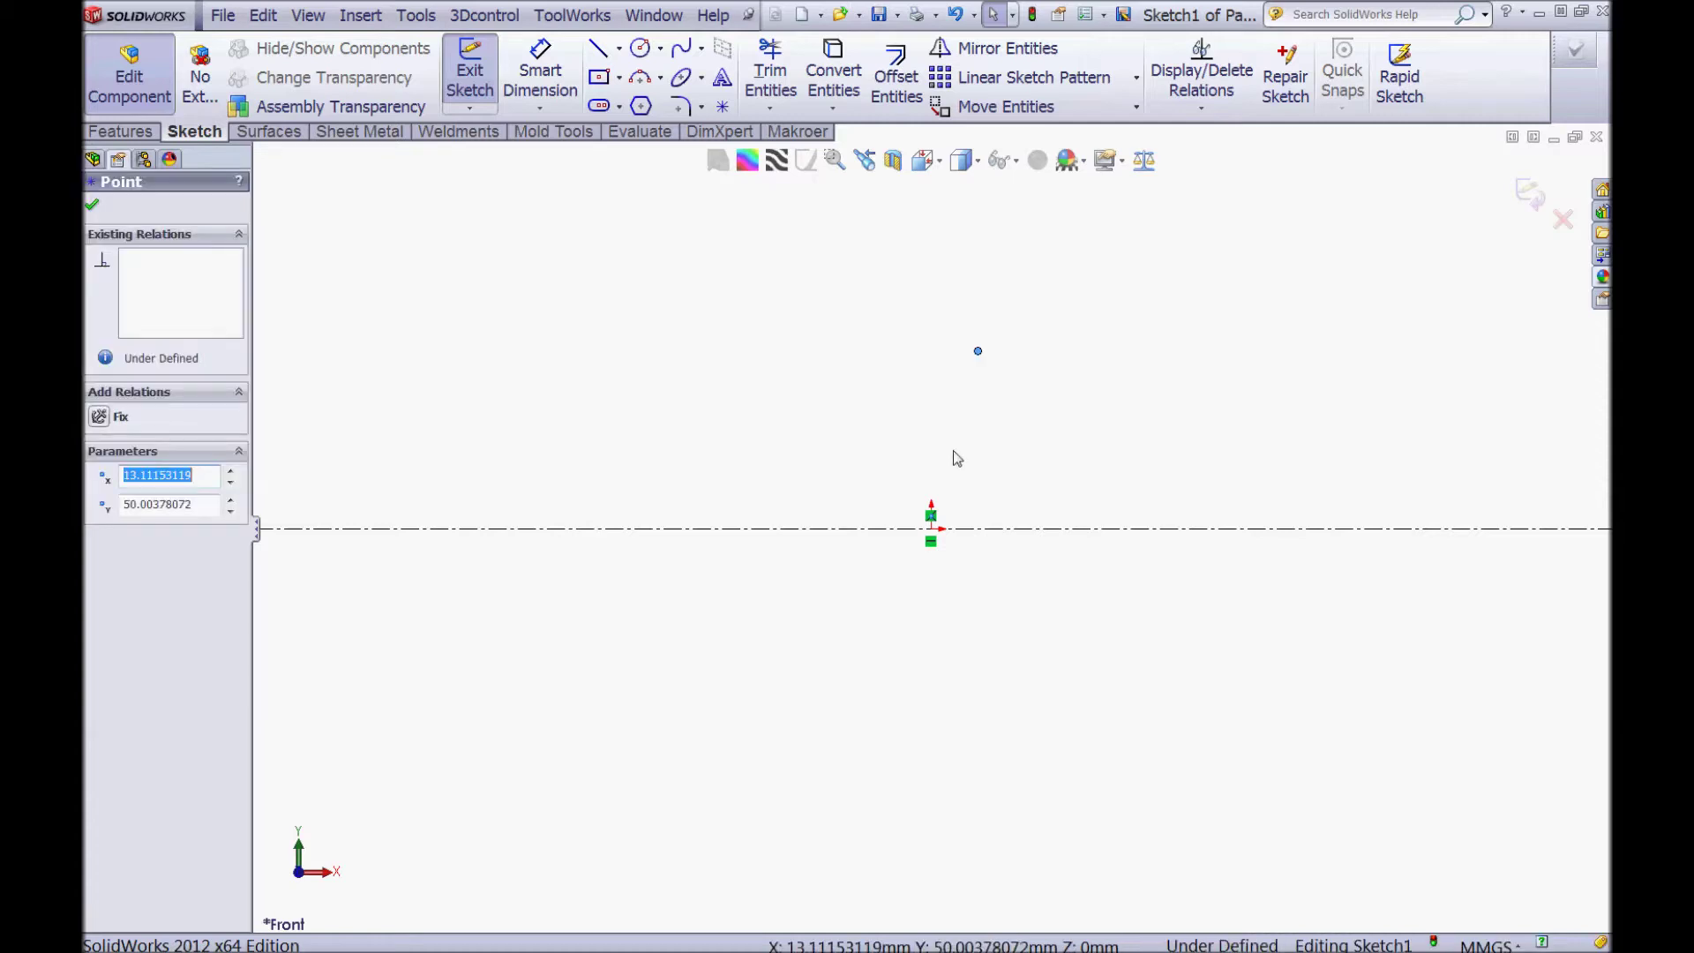
ctrl+click(932, 530)
click(1003, 455)
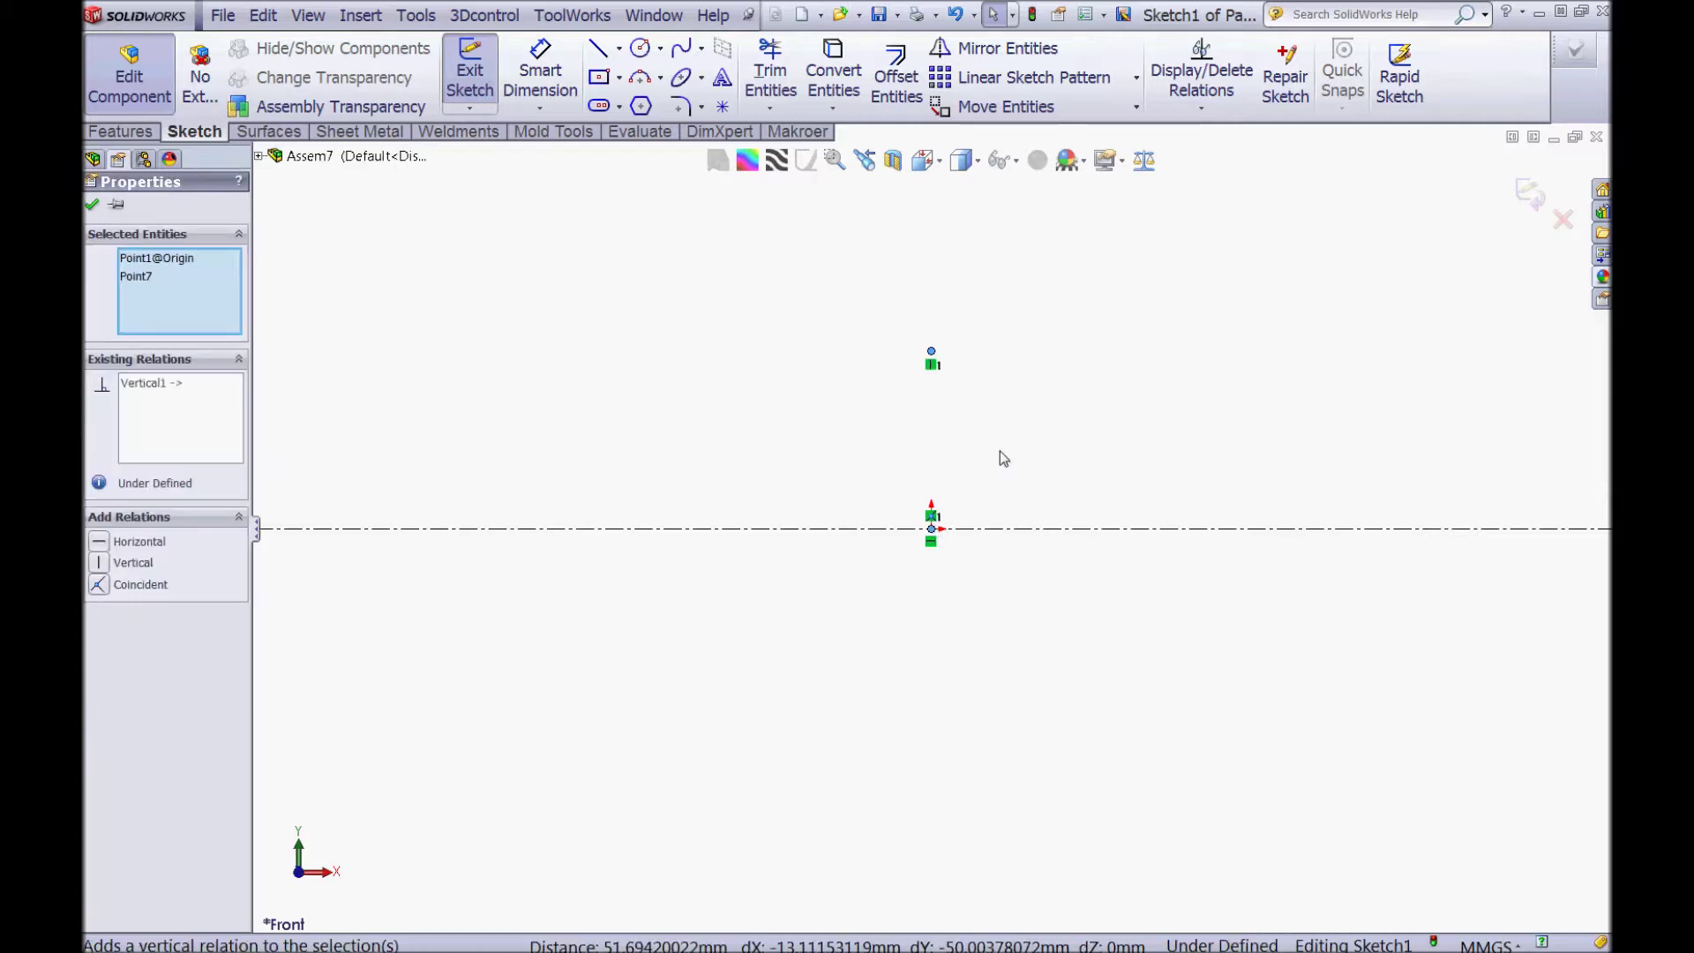
click(1010, 326)
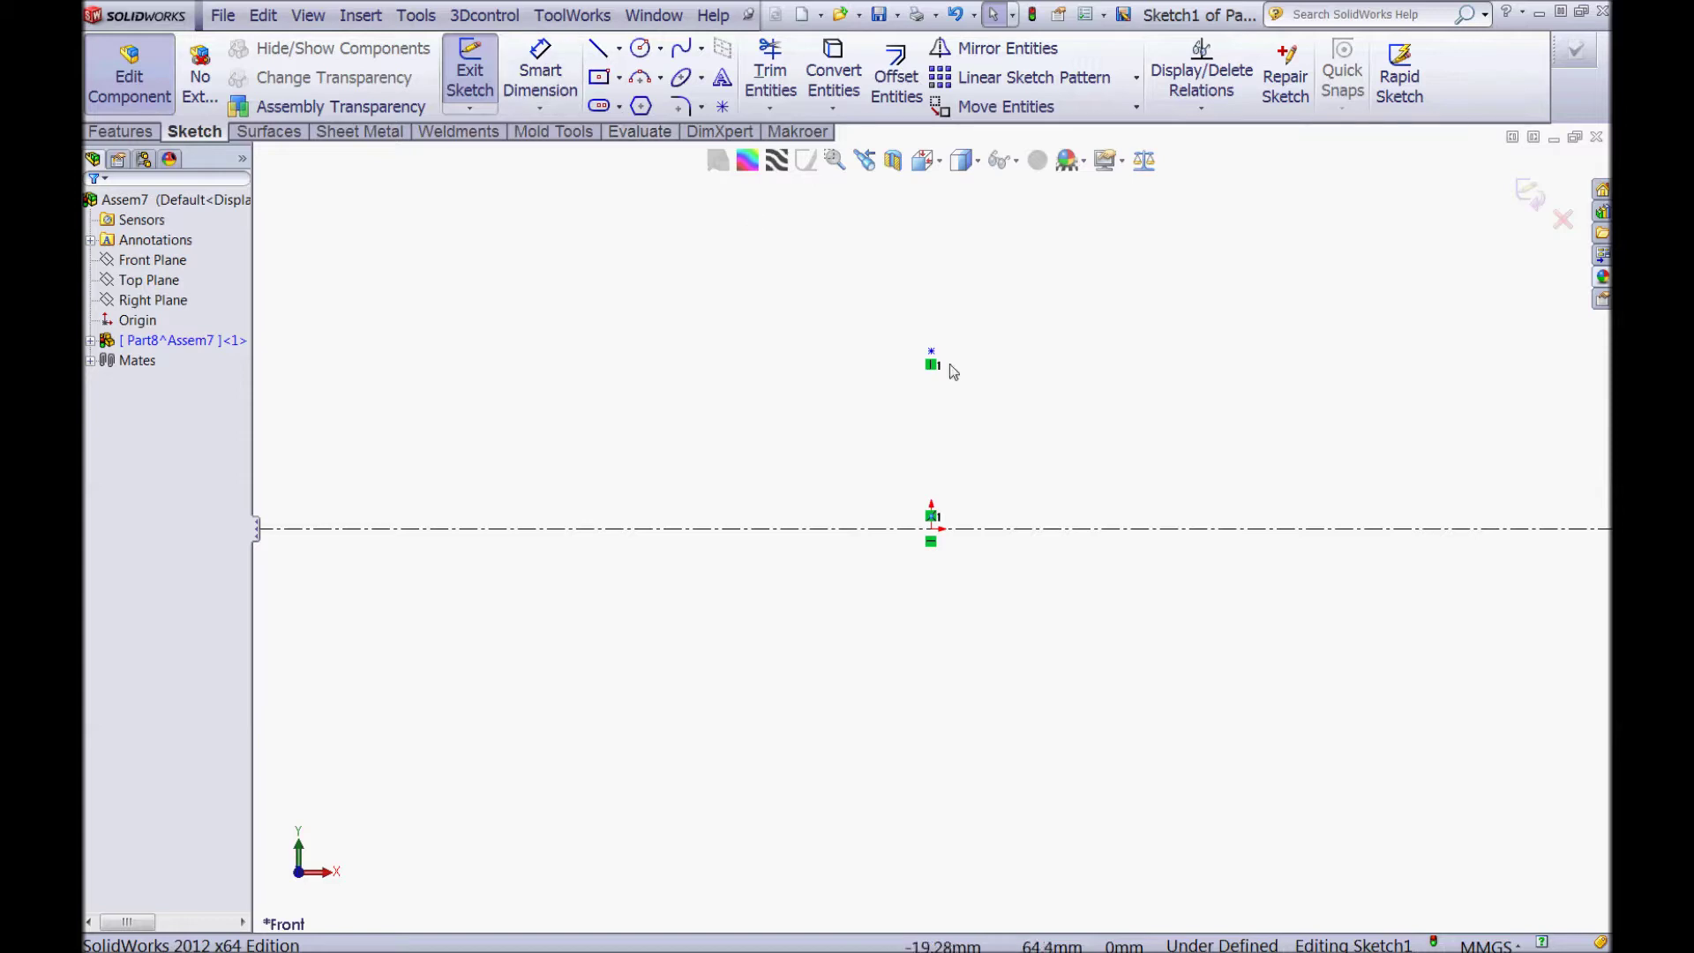
click(1507, 943)
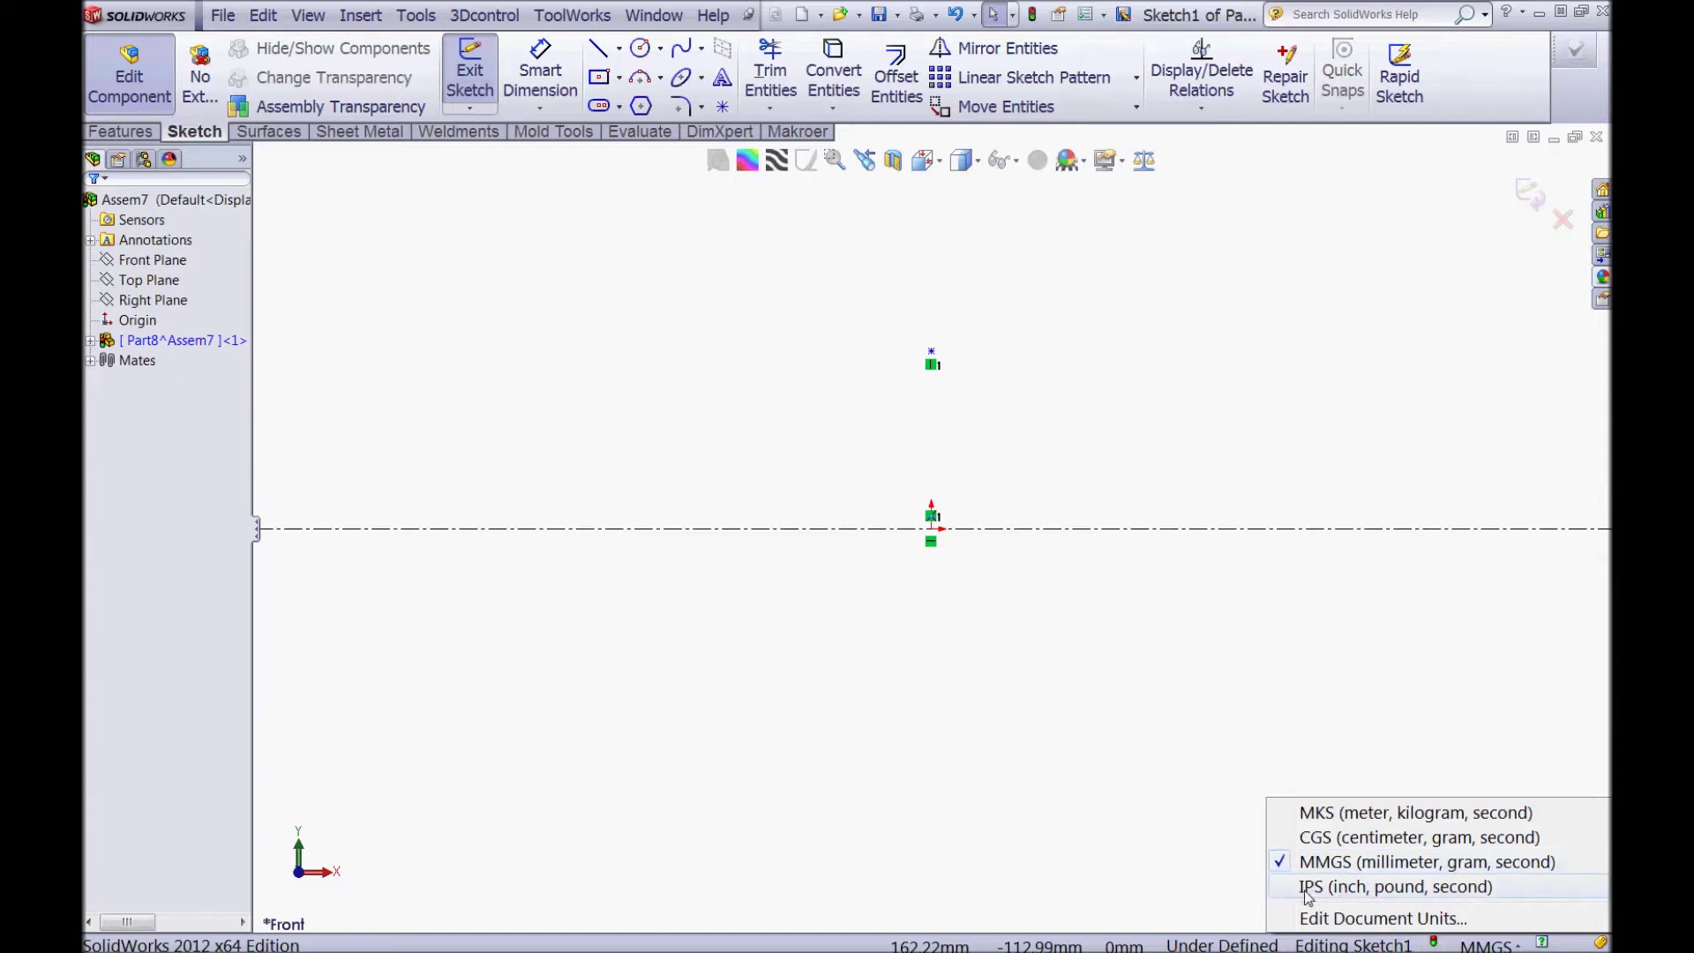
Step: Switch the document units to IPS (inches) and reopen Sketch1 for editing
click(1328, 888)
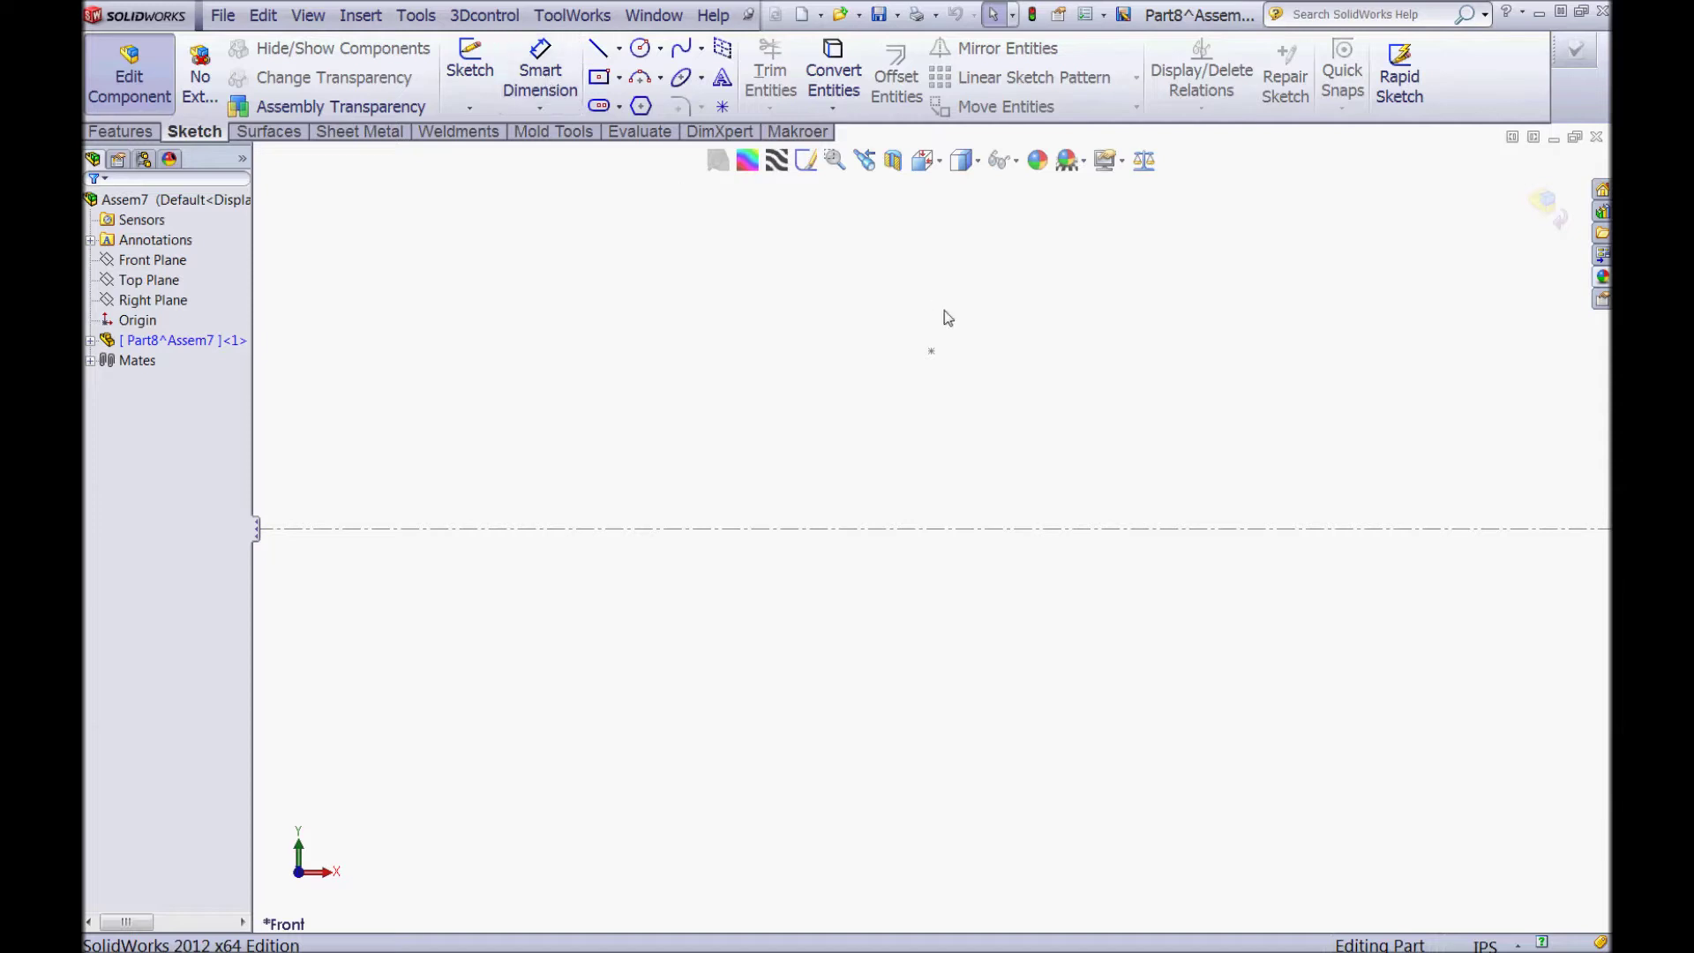
click(933, 355)
click(982, 274)
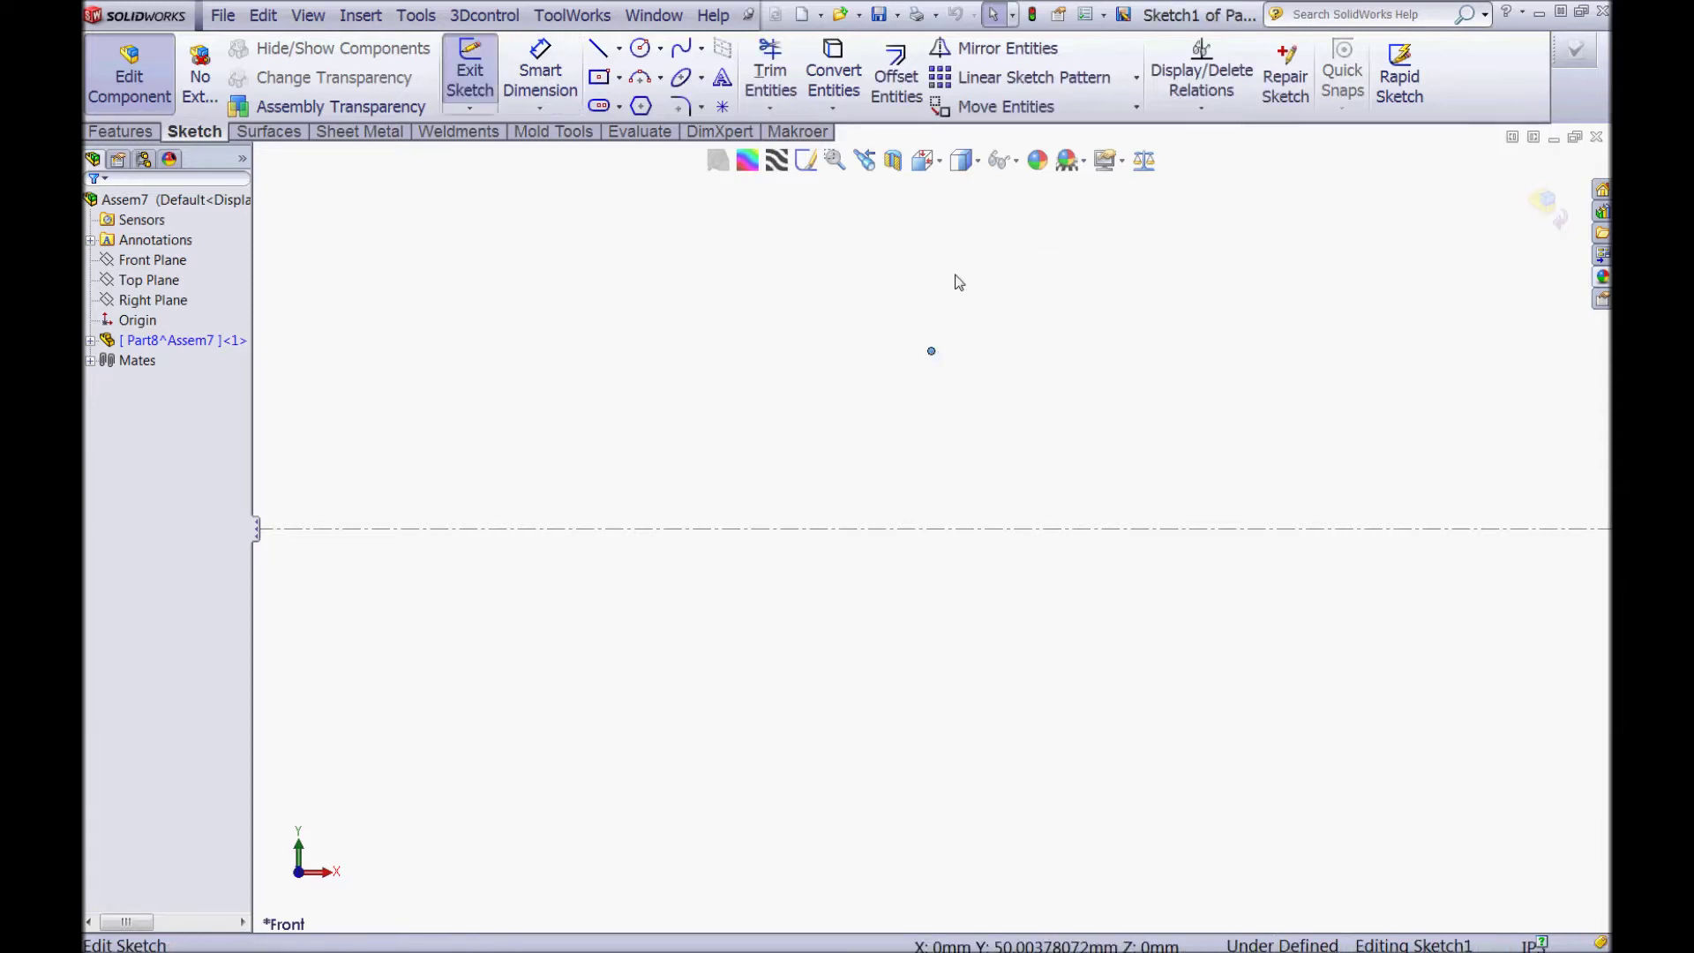
Step: Dimension the sketch point across the centerline as a 0.473 diameter
click(540, 71)
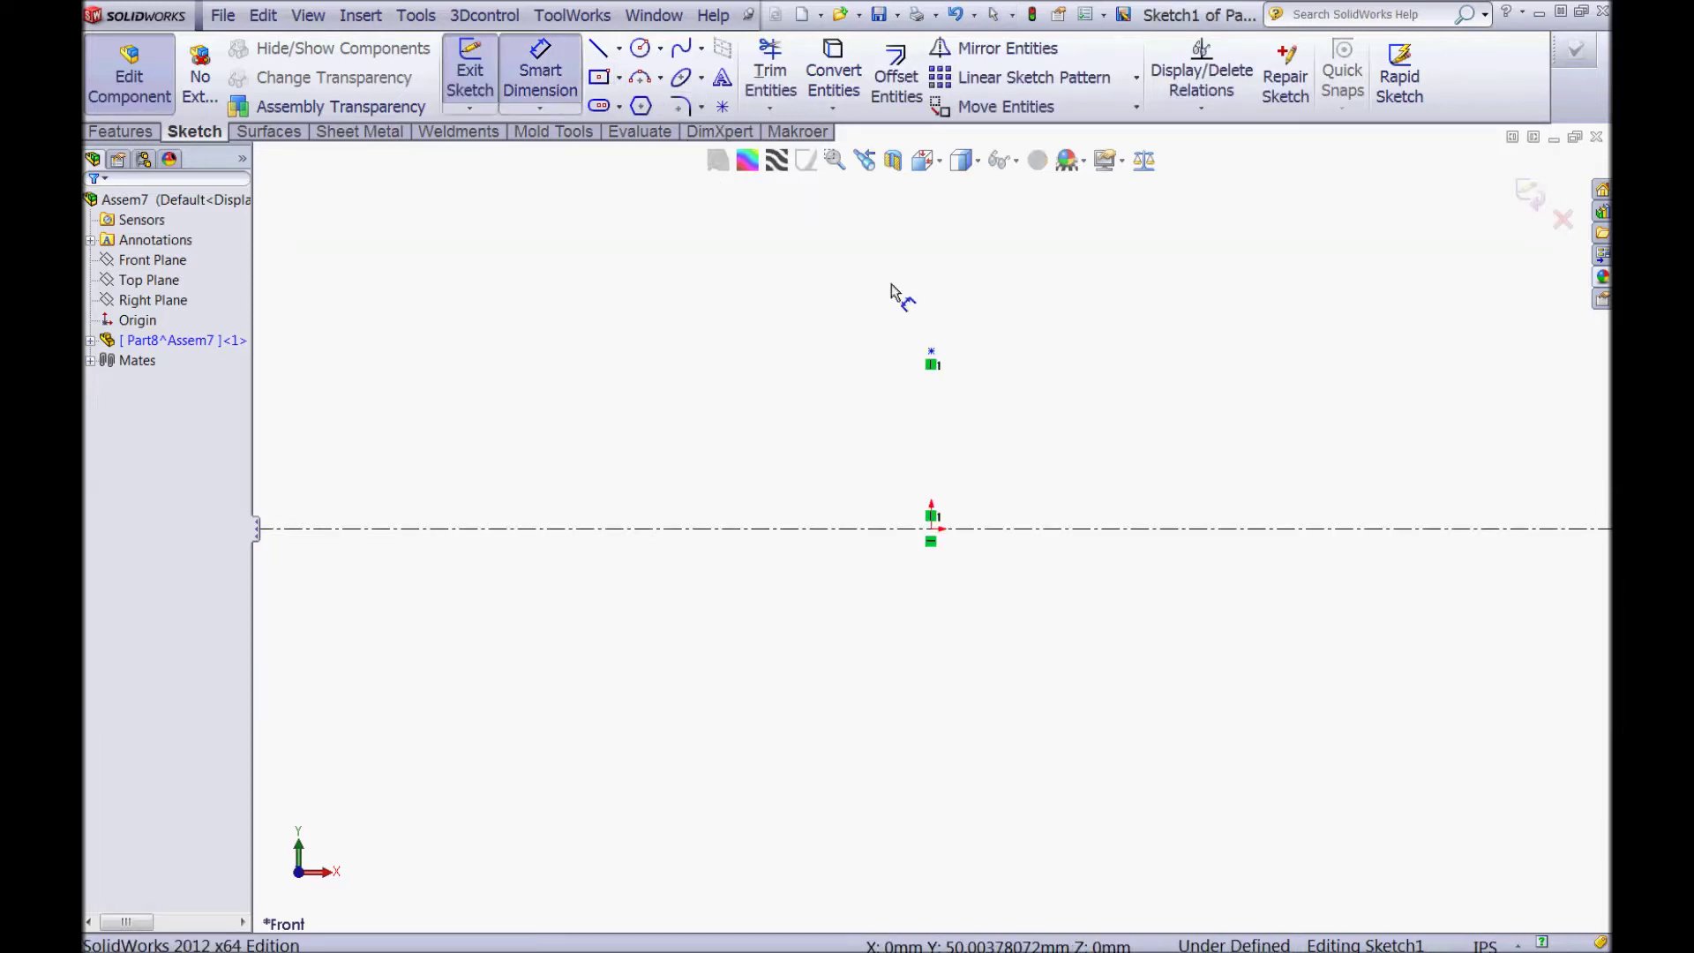
click(933, 355)
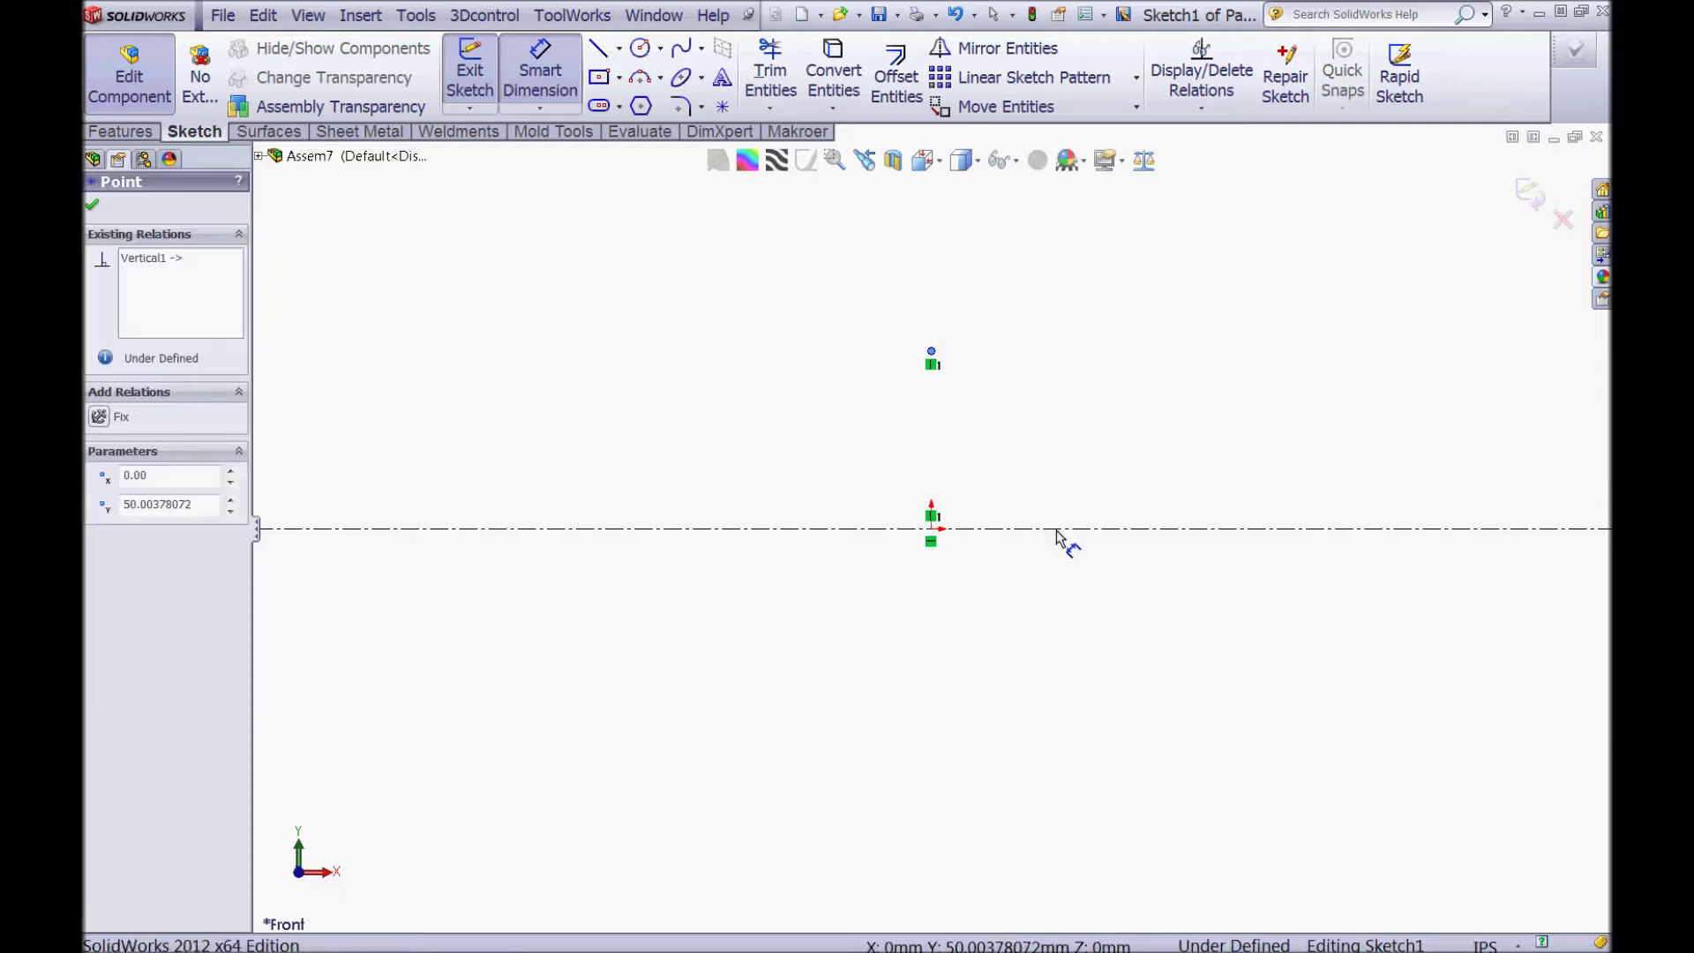
click(1058, 530)
click(781, 586)
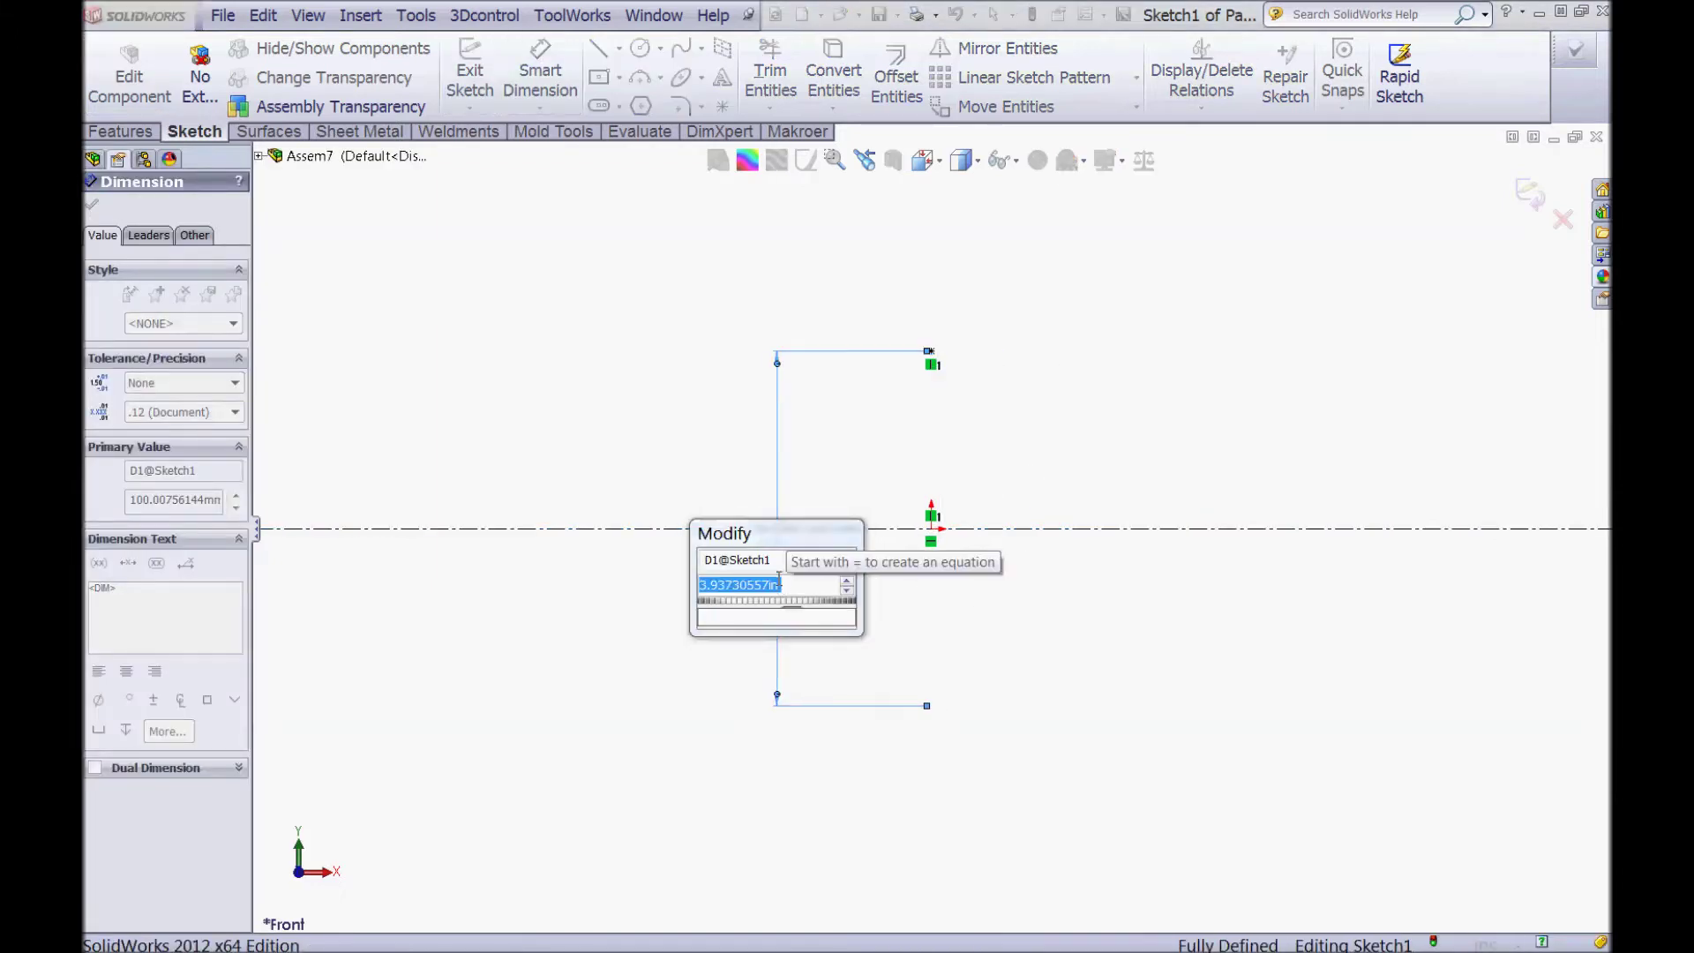
text(0,473)
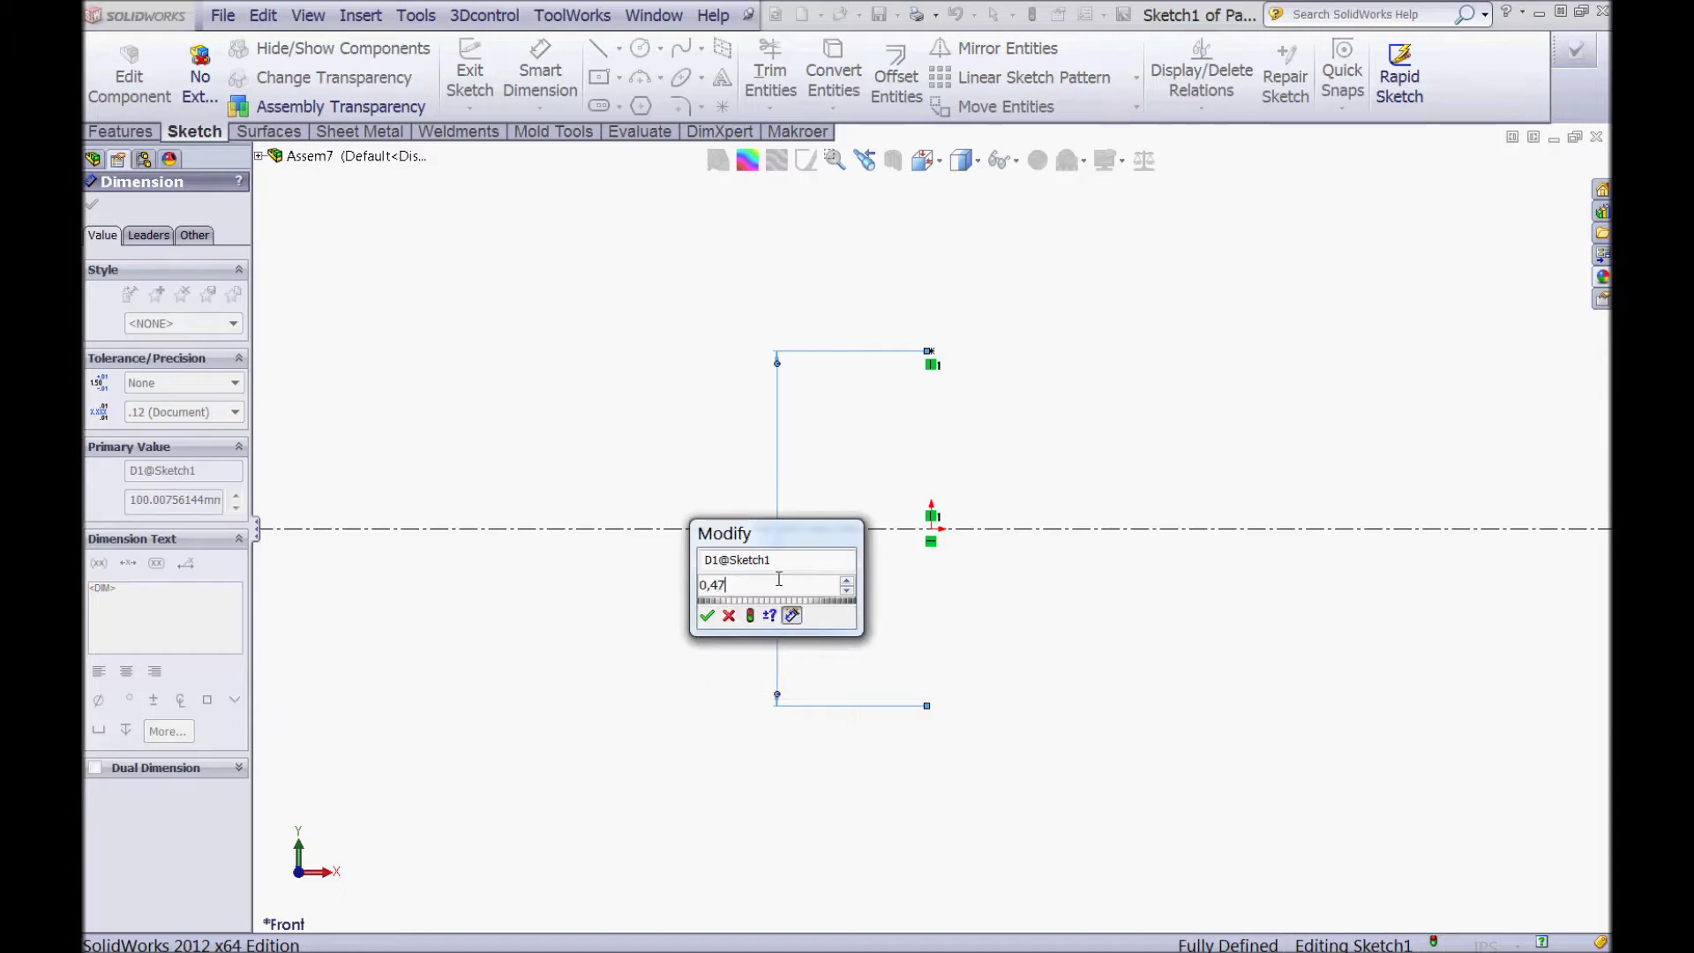
click(705, 615)
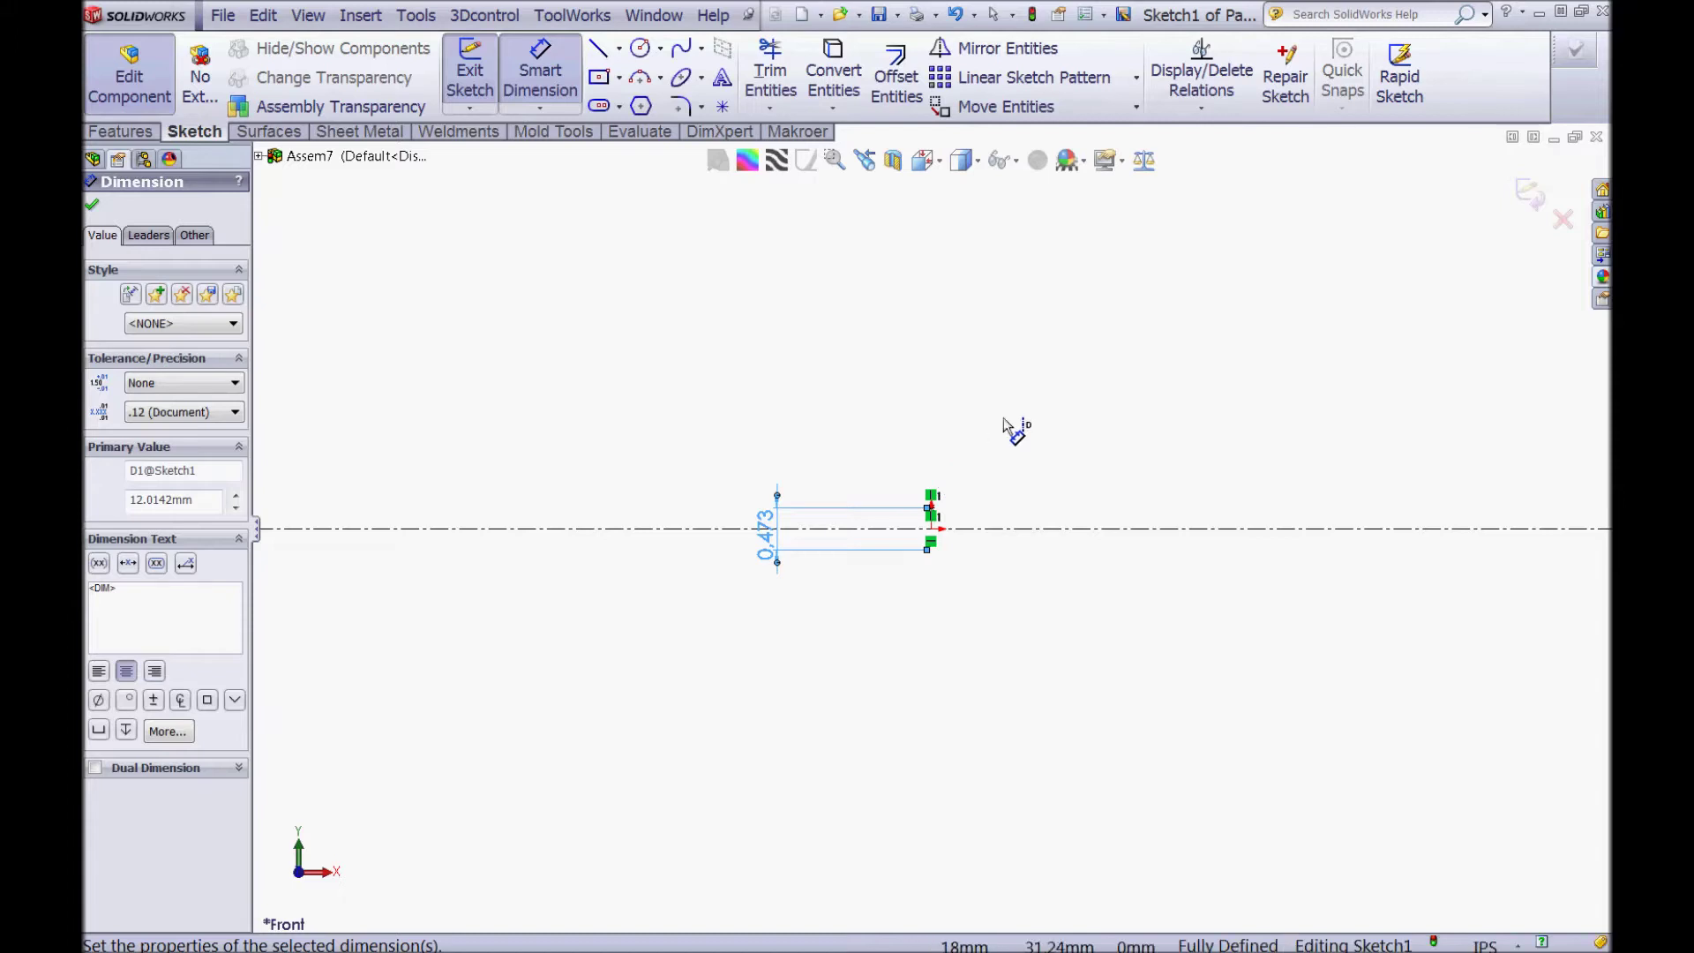
scroll(900, 540, down, 3)
key(Escape)
drag(672, 486, 940, 488)
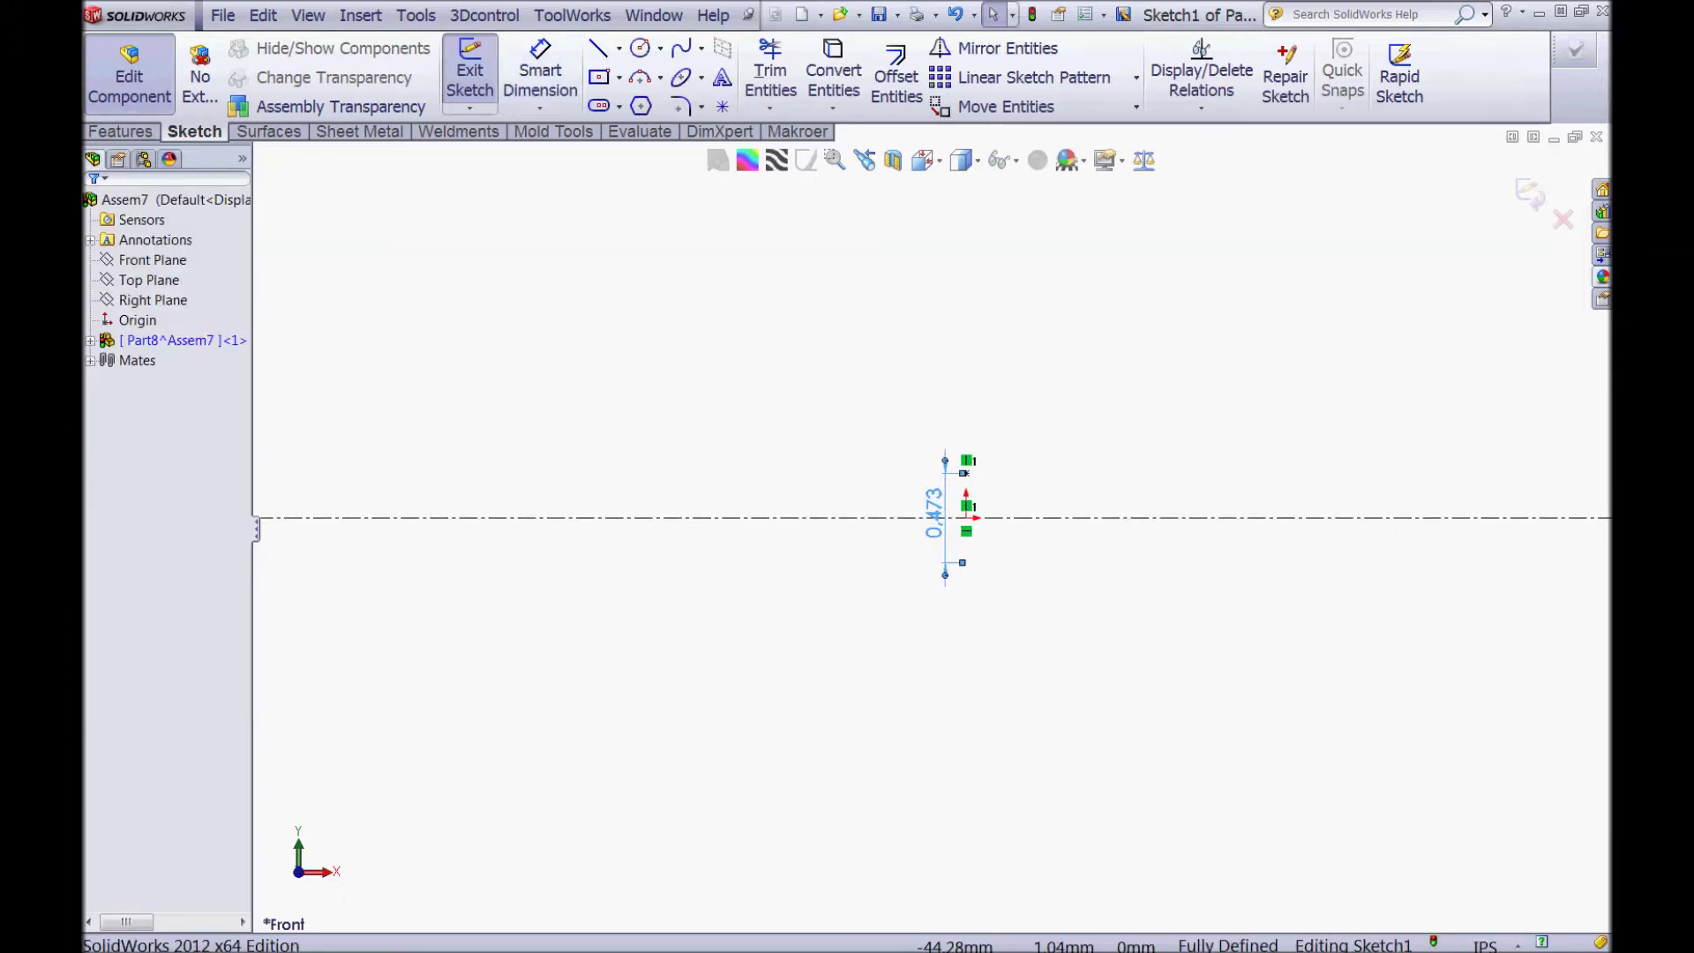
scroll(970, 481, down, 5)
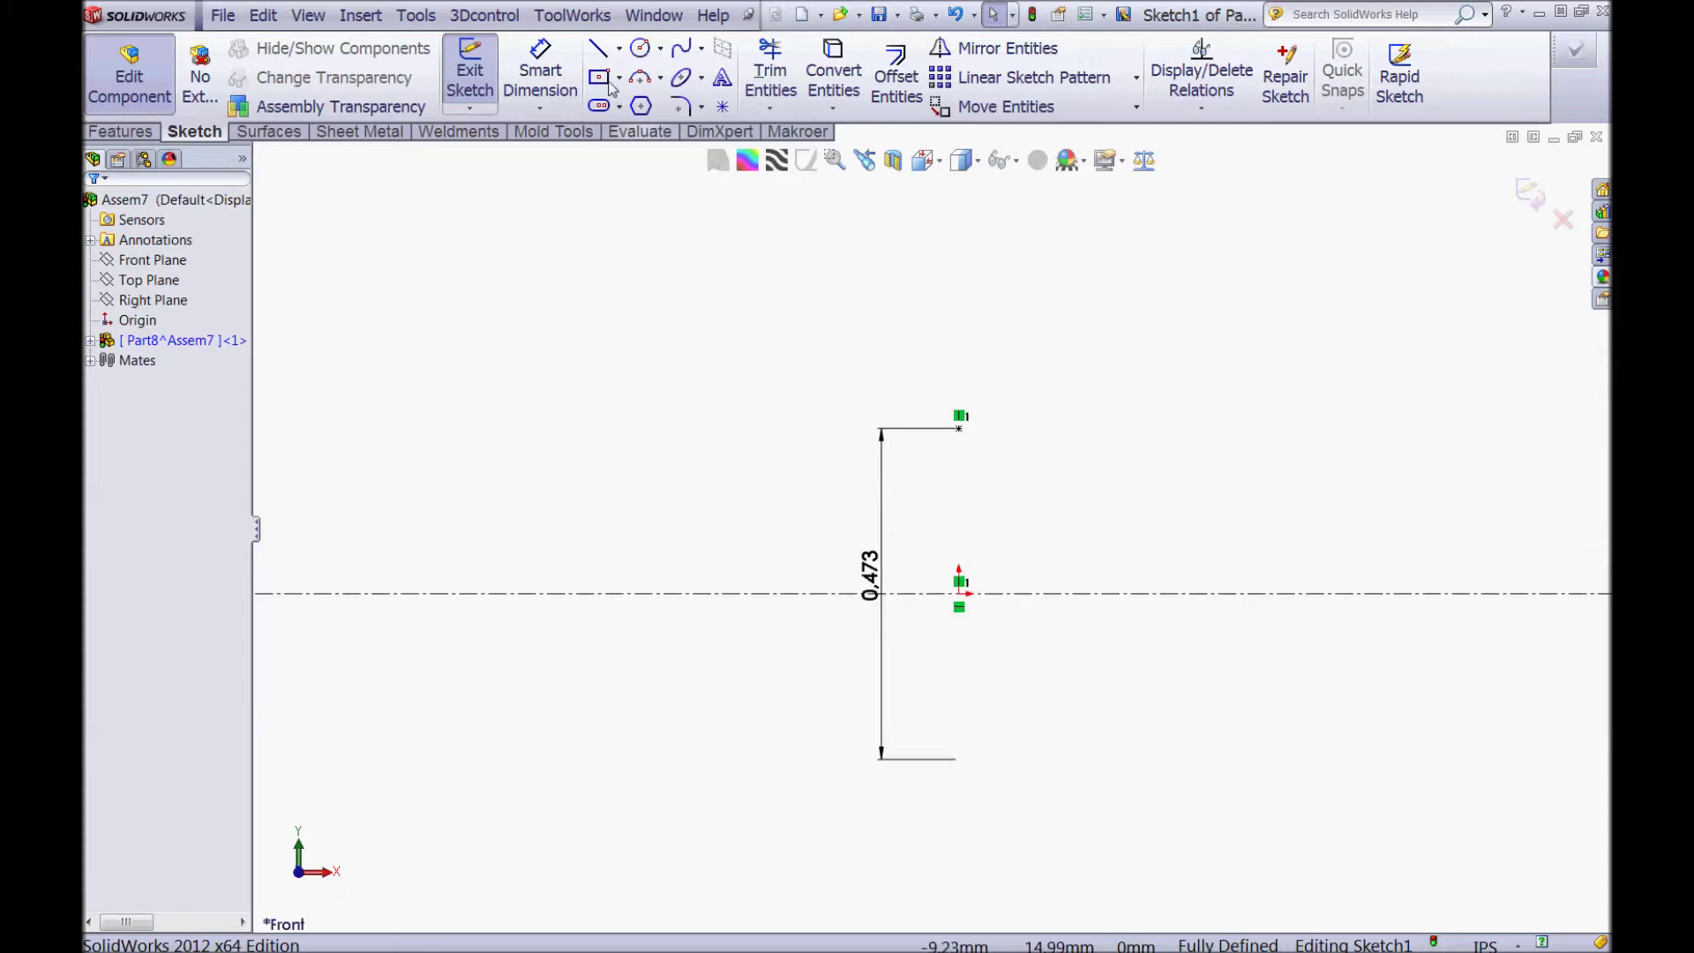
Step: Draw the upper profile chain: vertical, slant, top edge, step down, ledge and slanted end
click(600, 55)
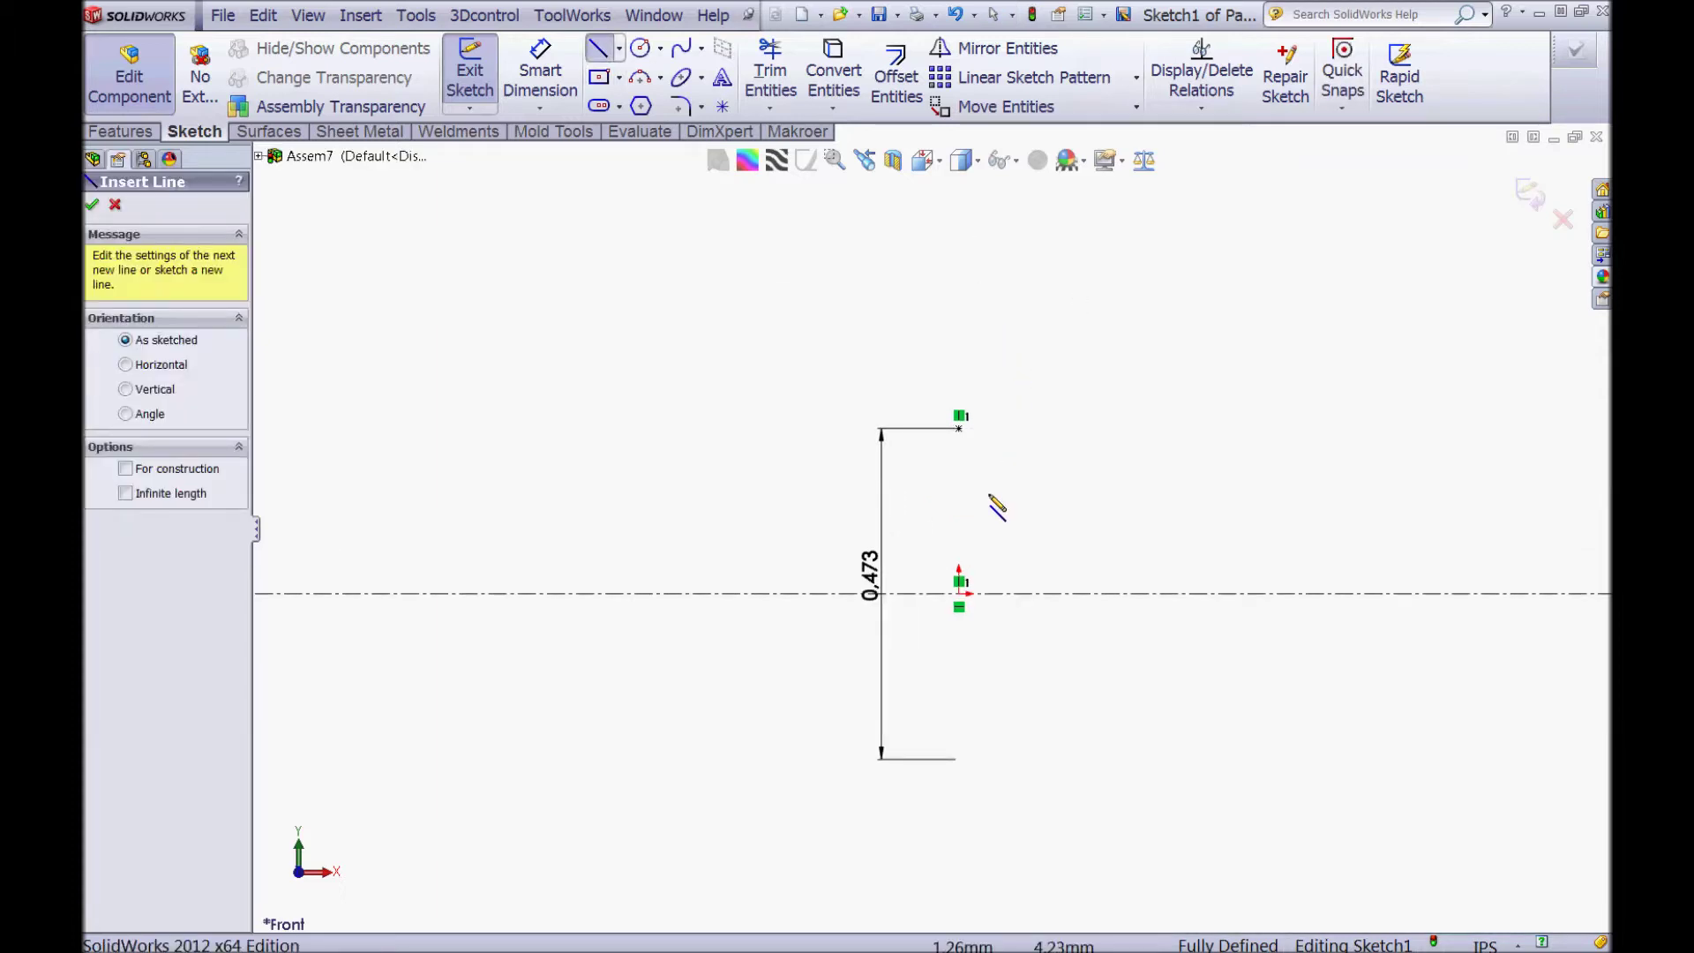
click(960, 504)
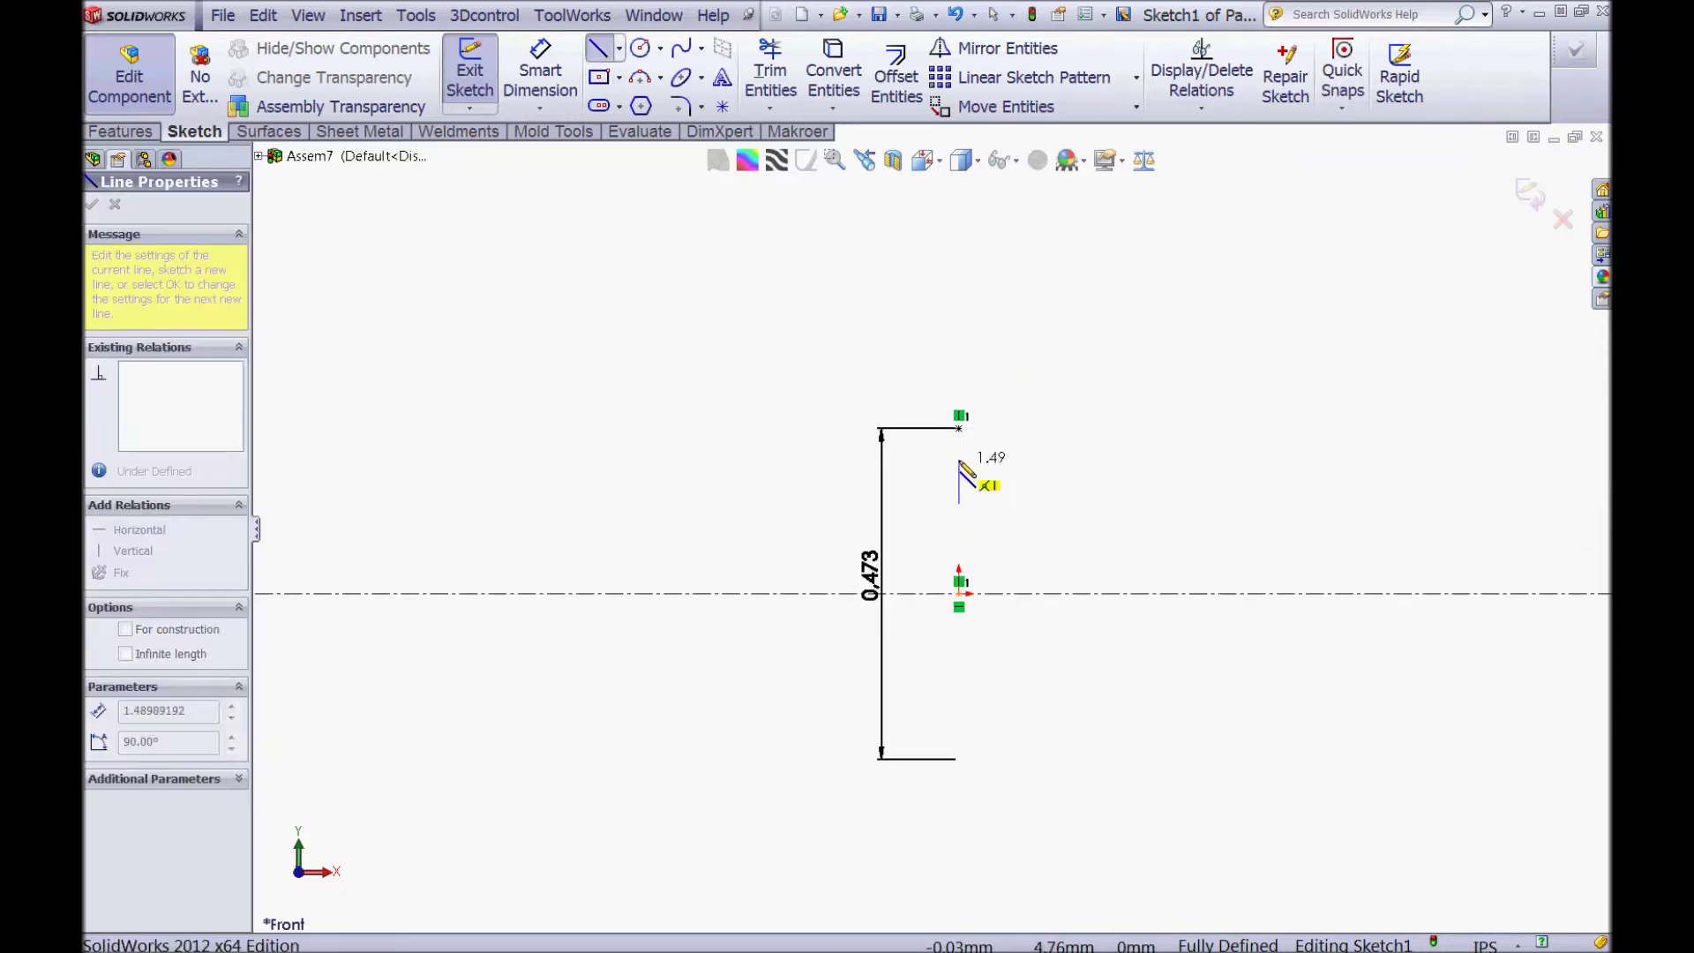
click(960, 459)
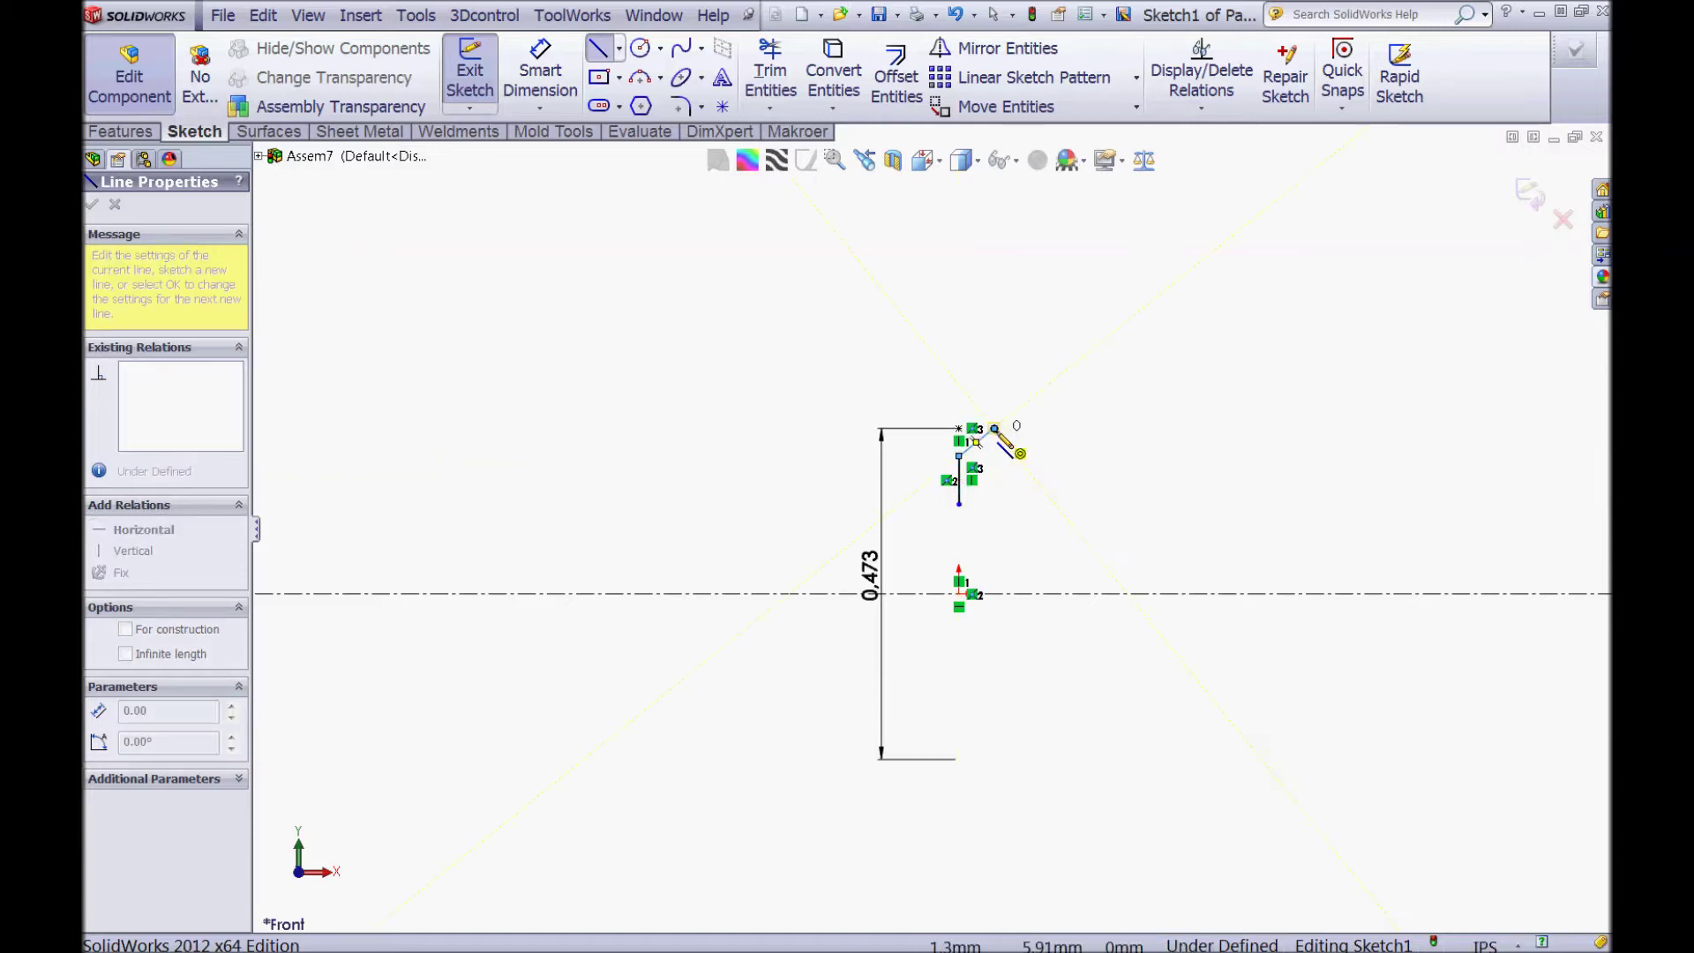
scroll(991, 435, down, 3)
click(981, 446)
scroll(987, 446, down, 2)
click(1059, 445)
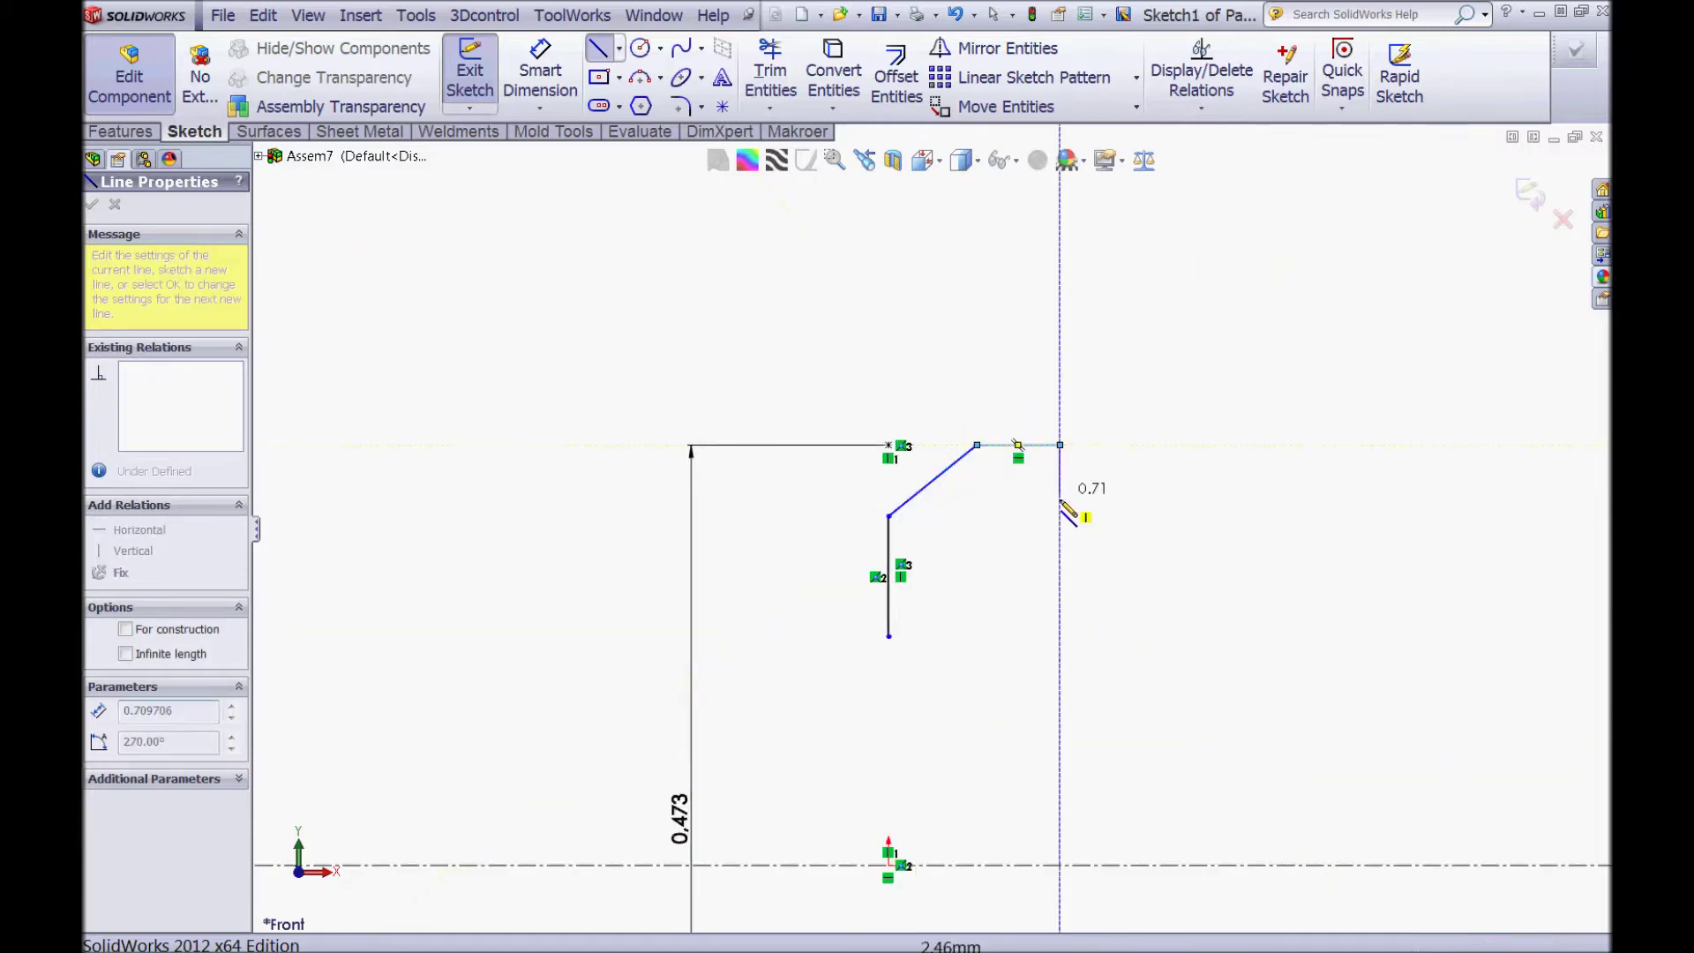
click(1060, 502)
click(1136, 503)
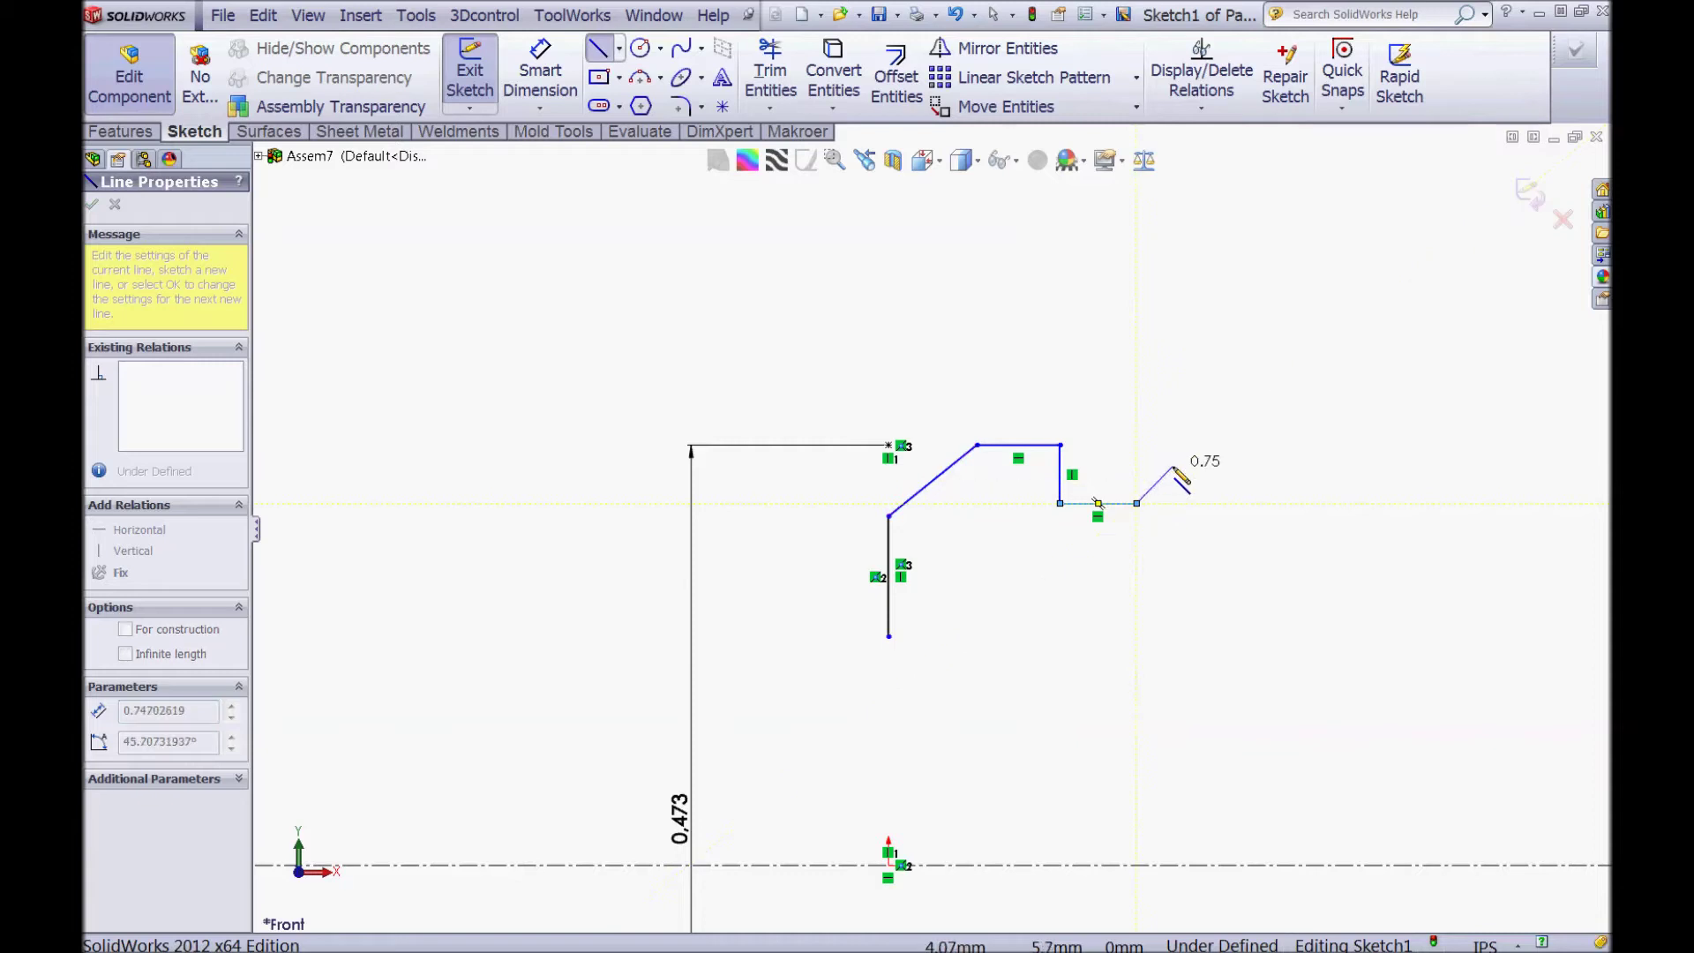
double_click(1173, 465)
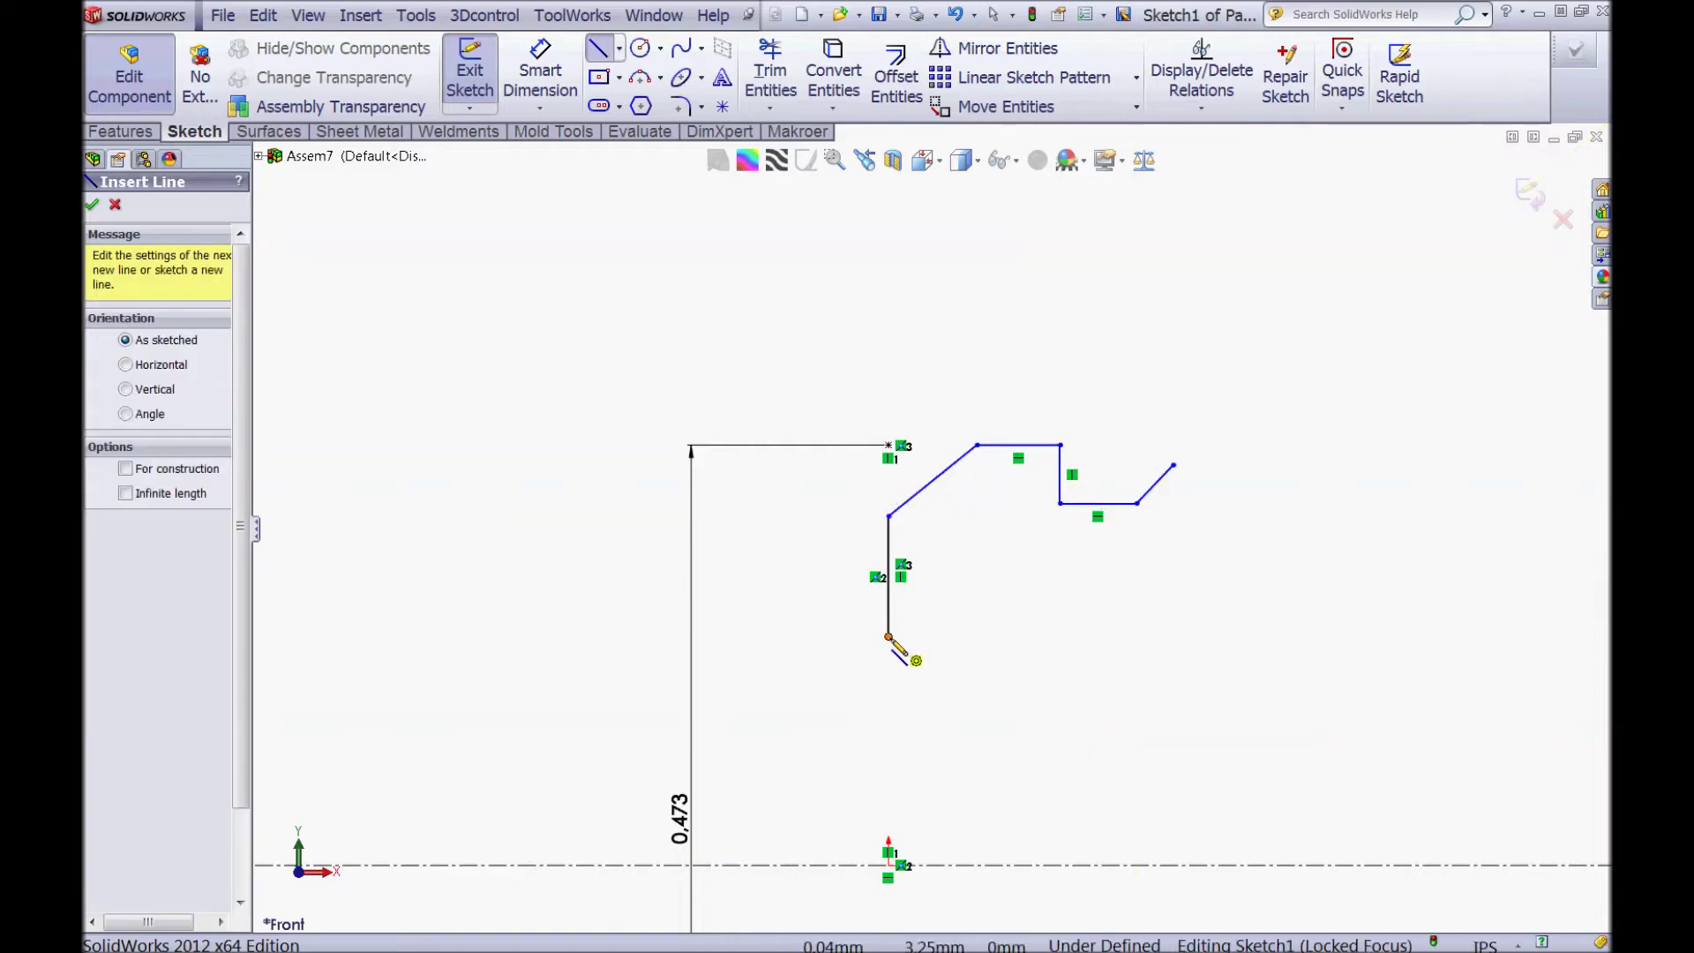
Step: Draw the lower chain: horizontal edge, step down, bottom edge, vertical rise and slanted edge
click(888, 636)
click(1004, 636)
click(1004, 694)
click(1097, 694)
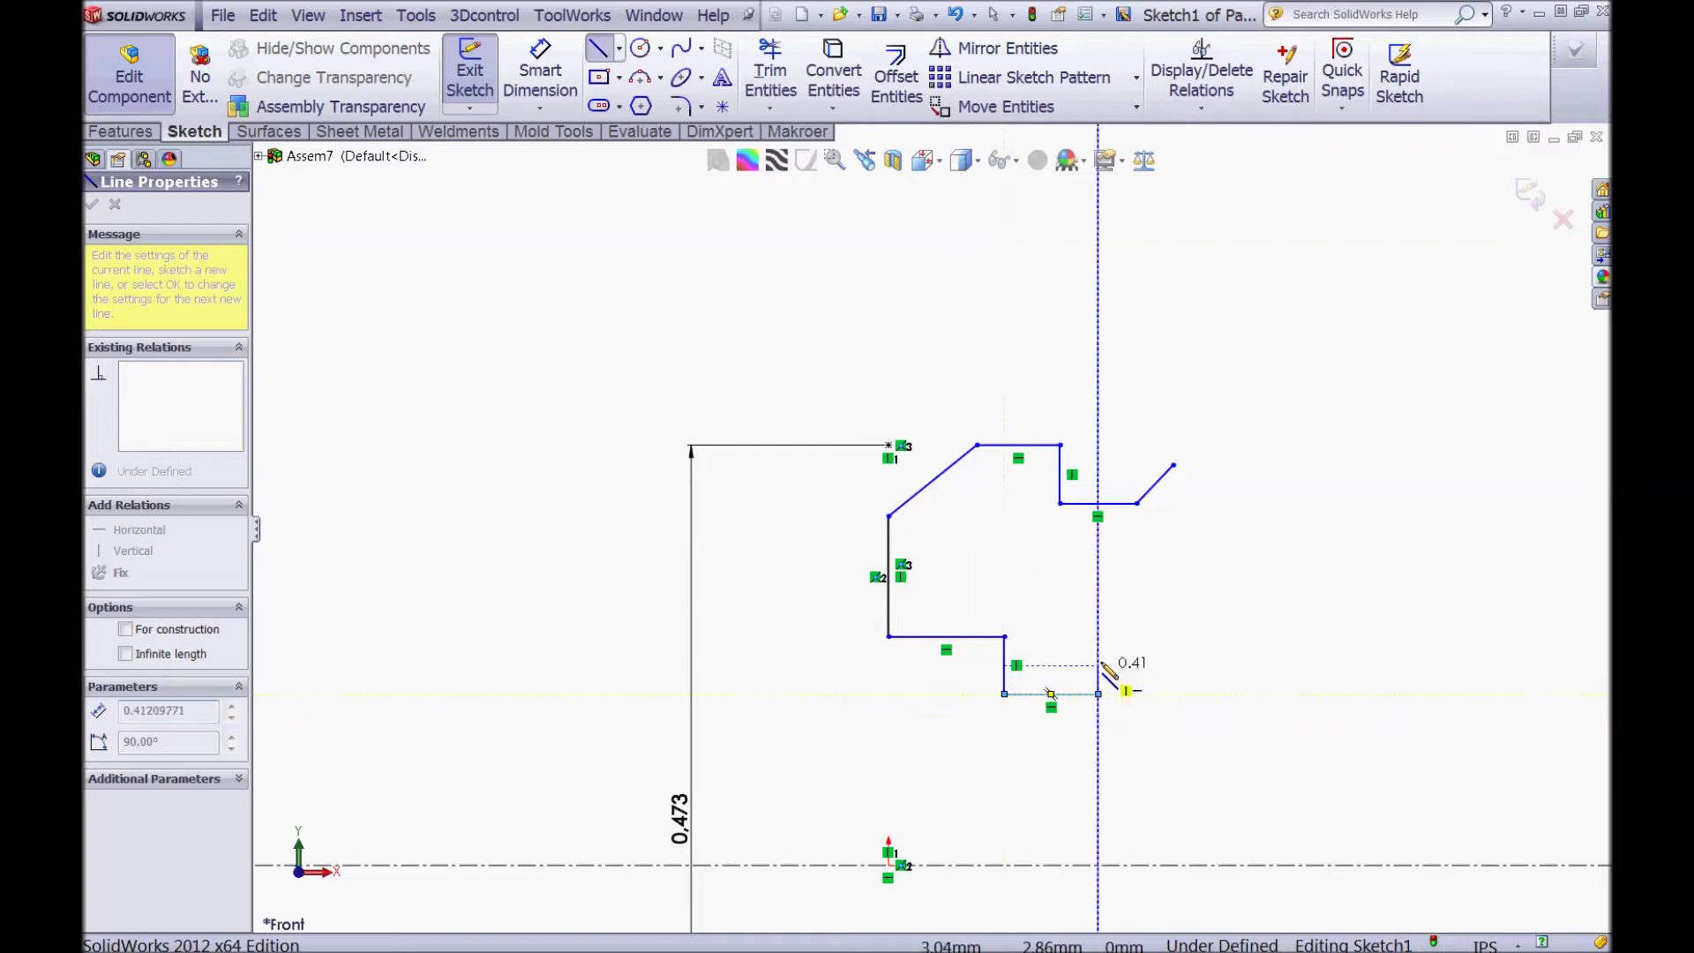
click(1098, 596)
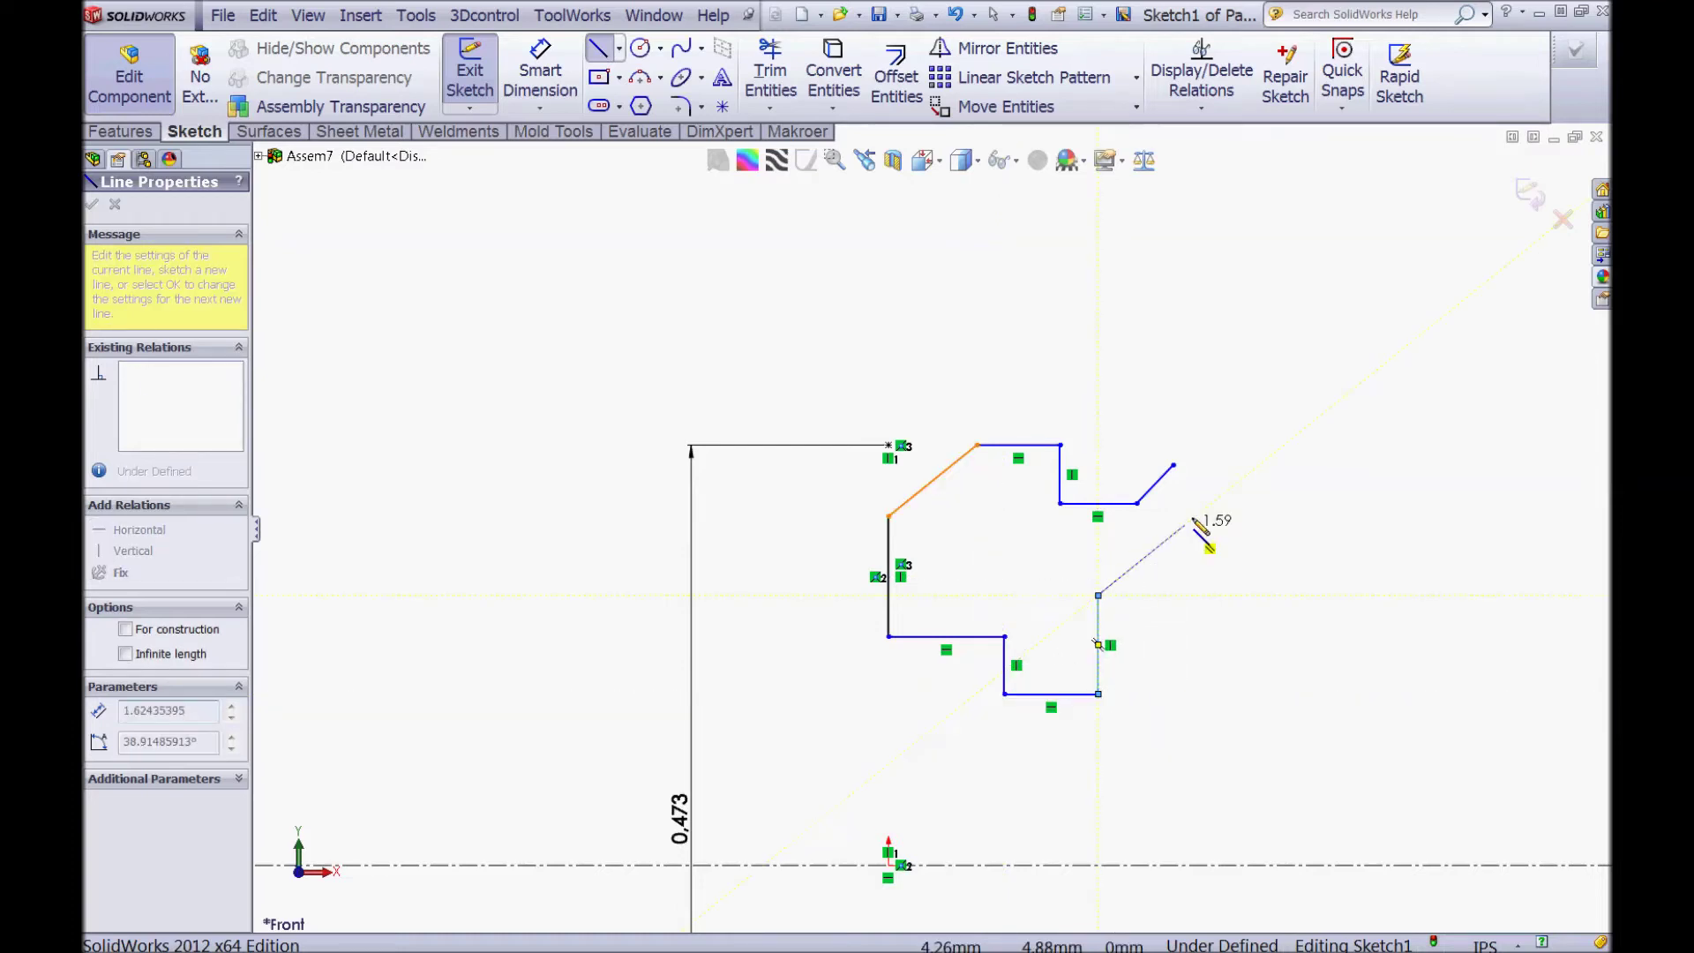
click(1193, 516)
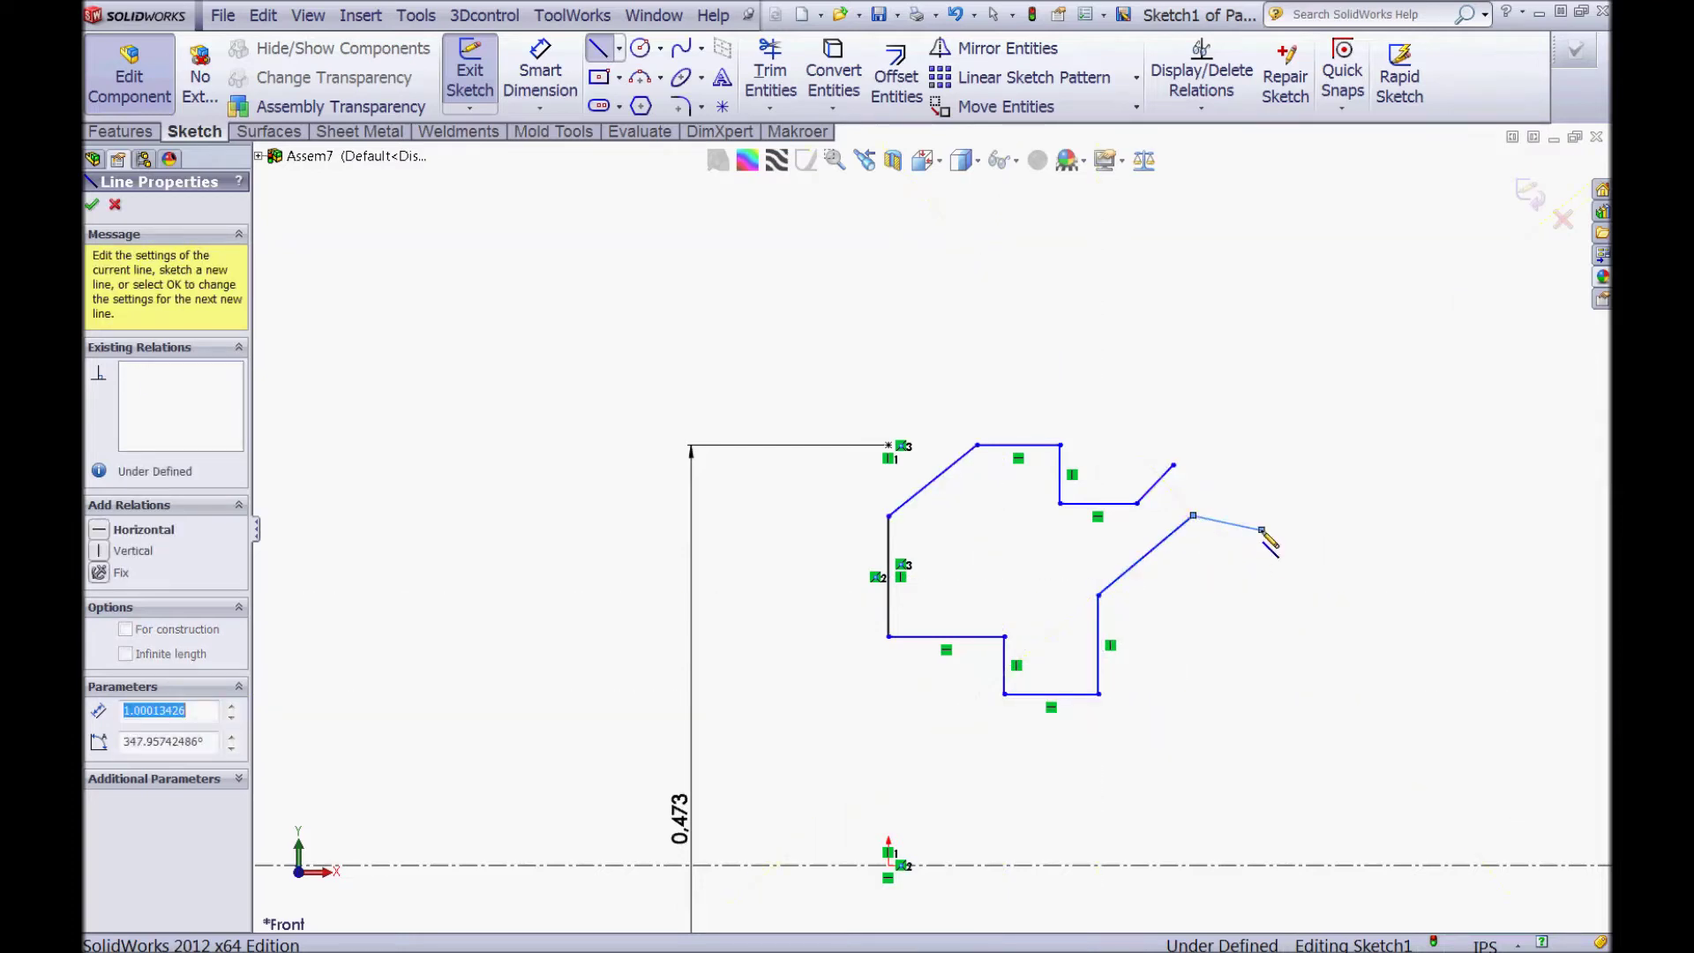
key(Escape)
key(Escape)
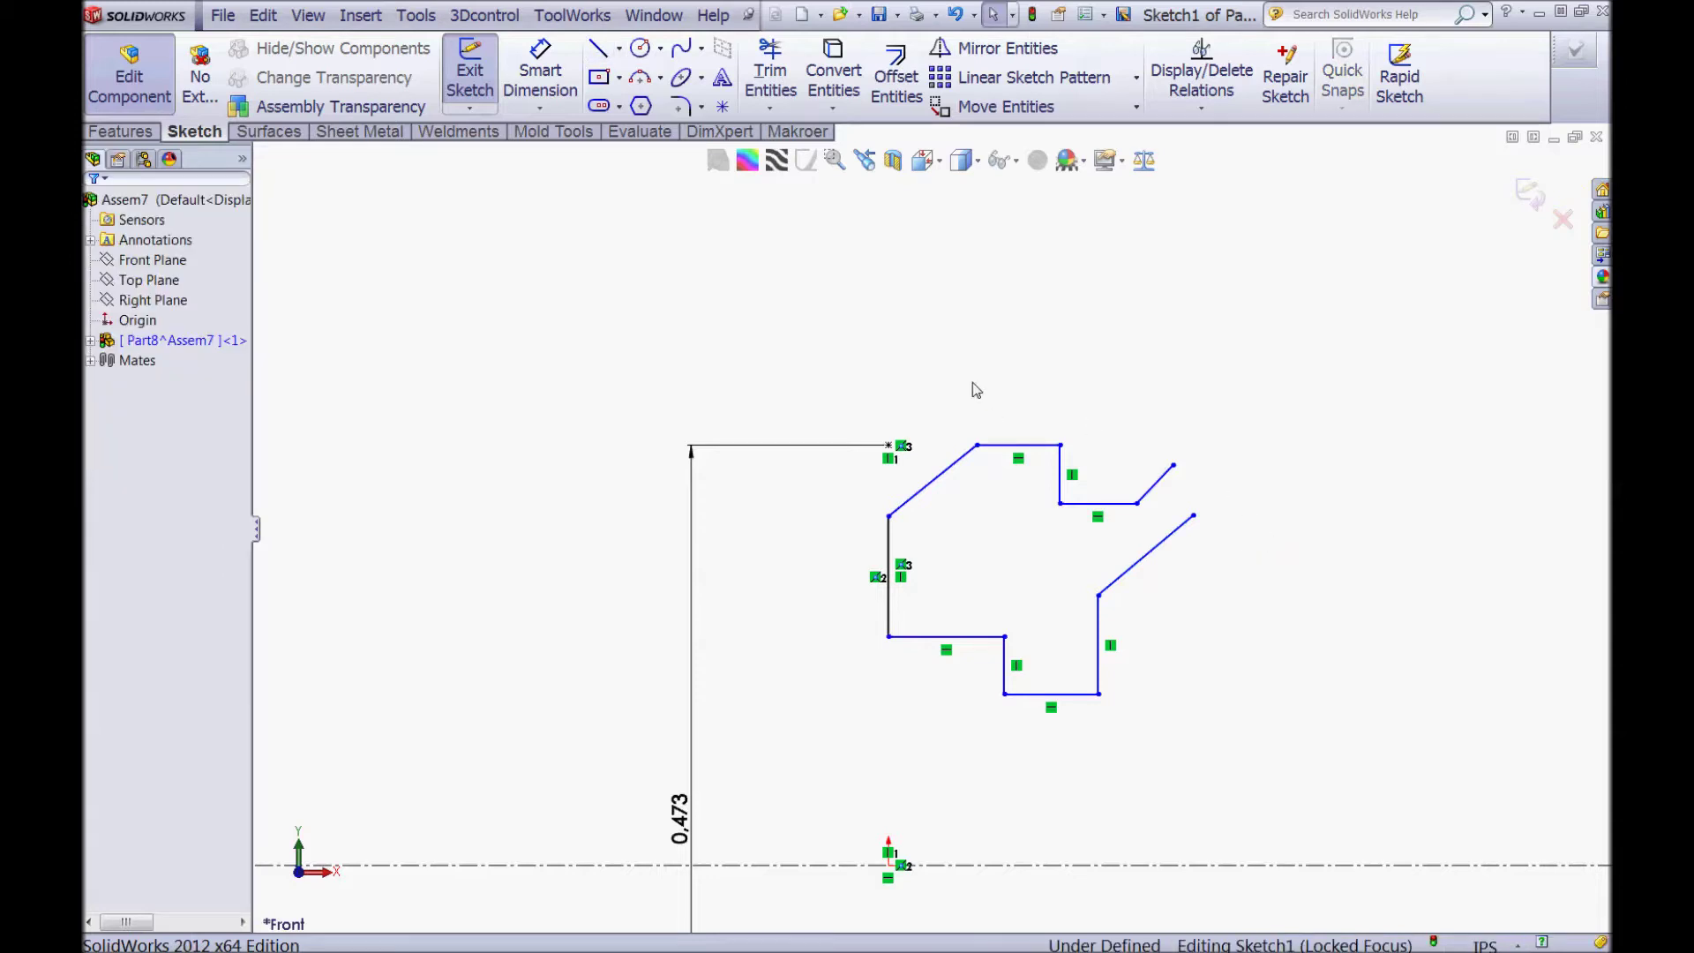
Step: Make the profile's two top endpoints horizontal to each other
click(977, 447)
ctrl+click(889, 448)
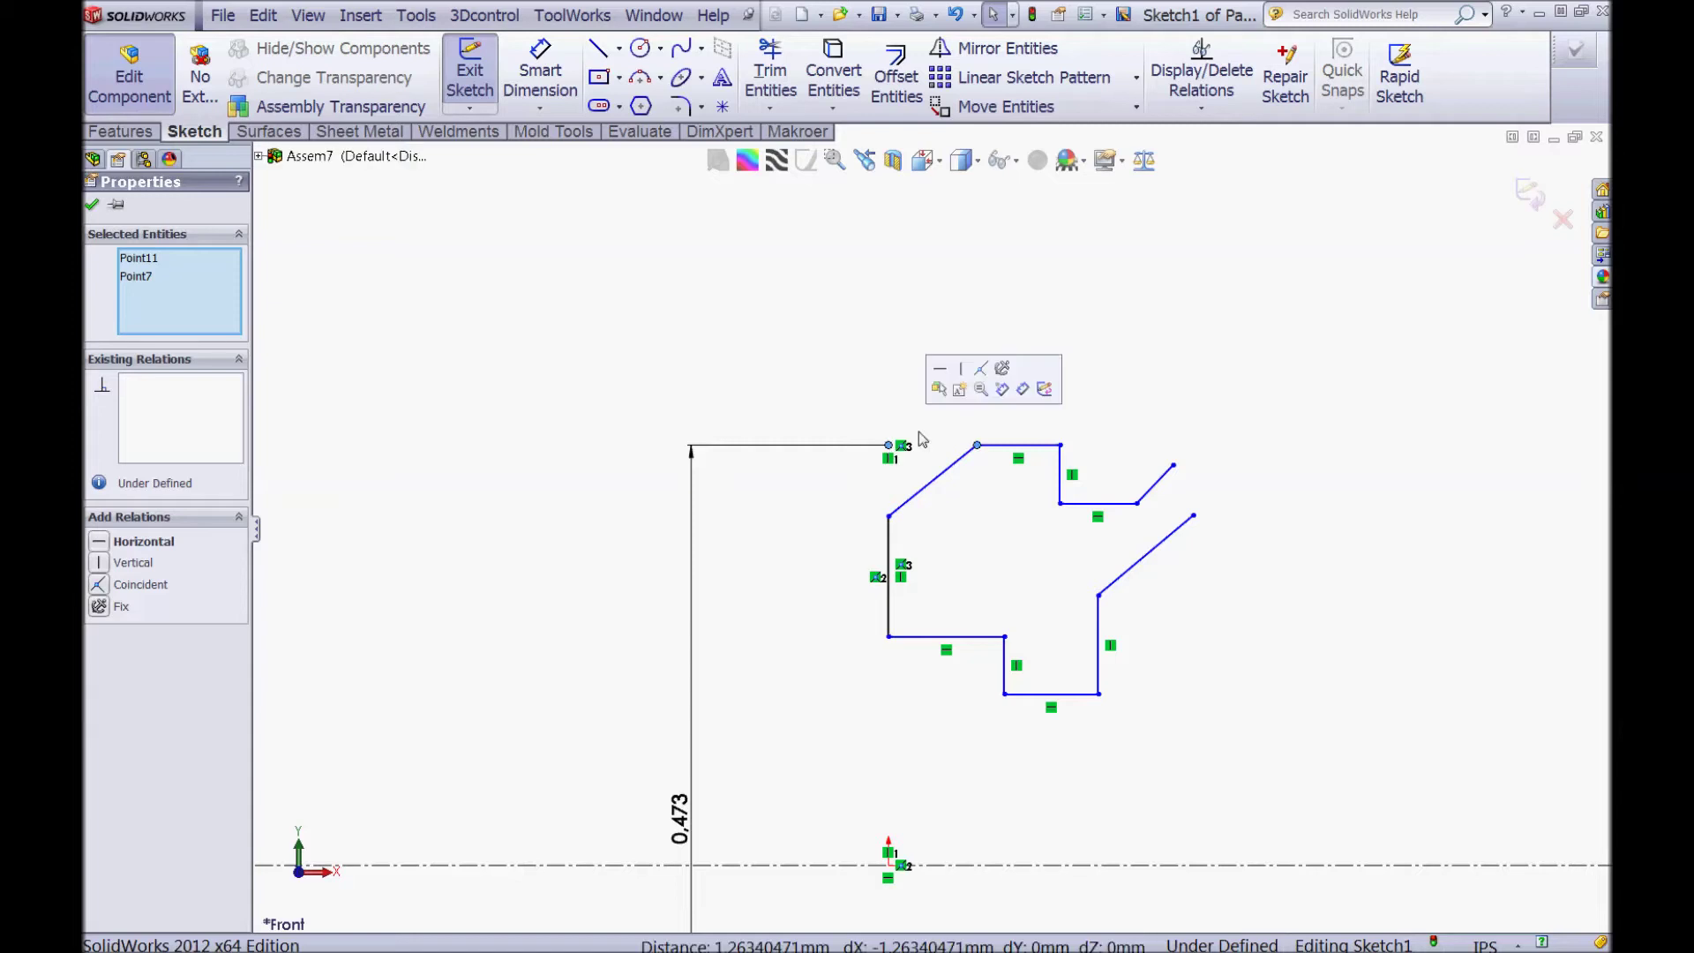
click(939, 371)
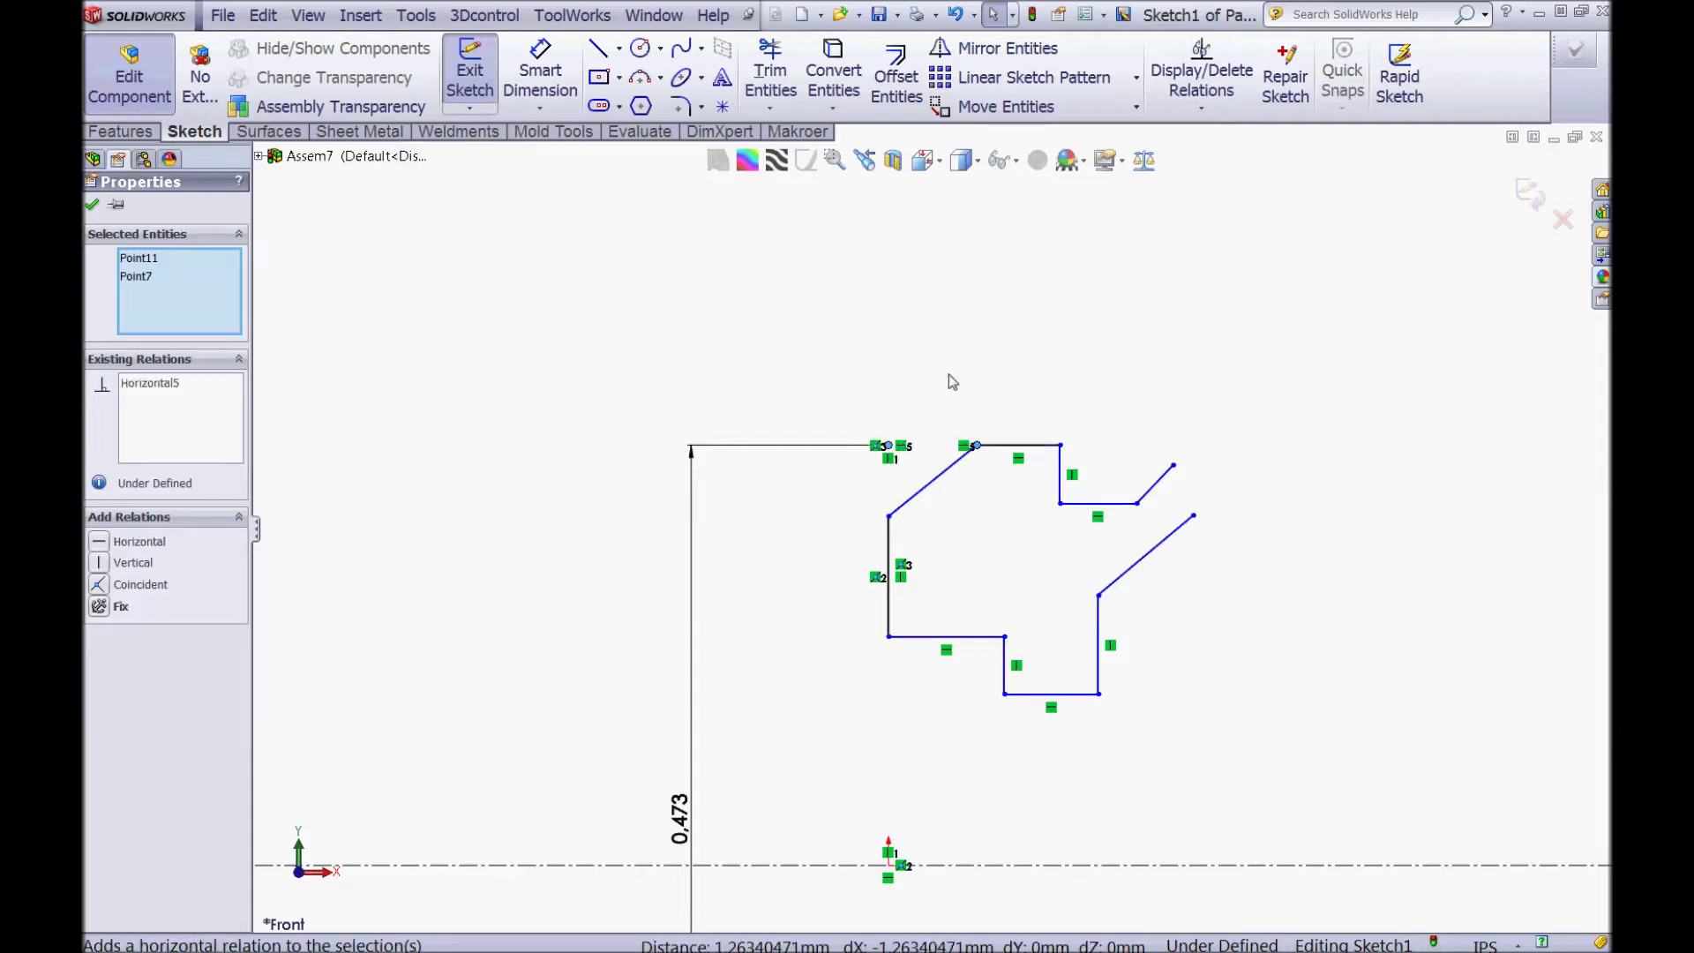
click(1051, 329)
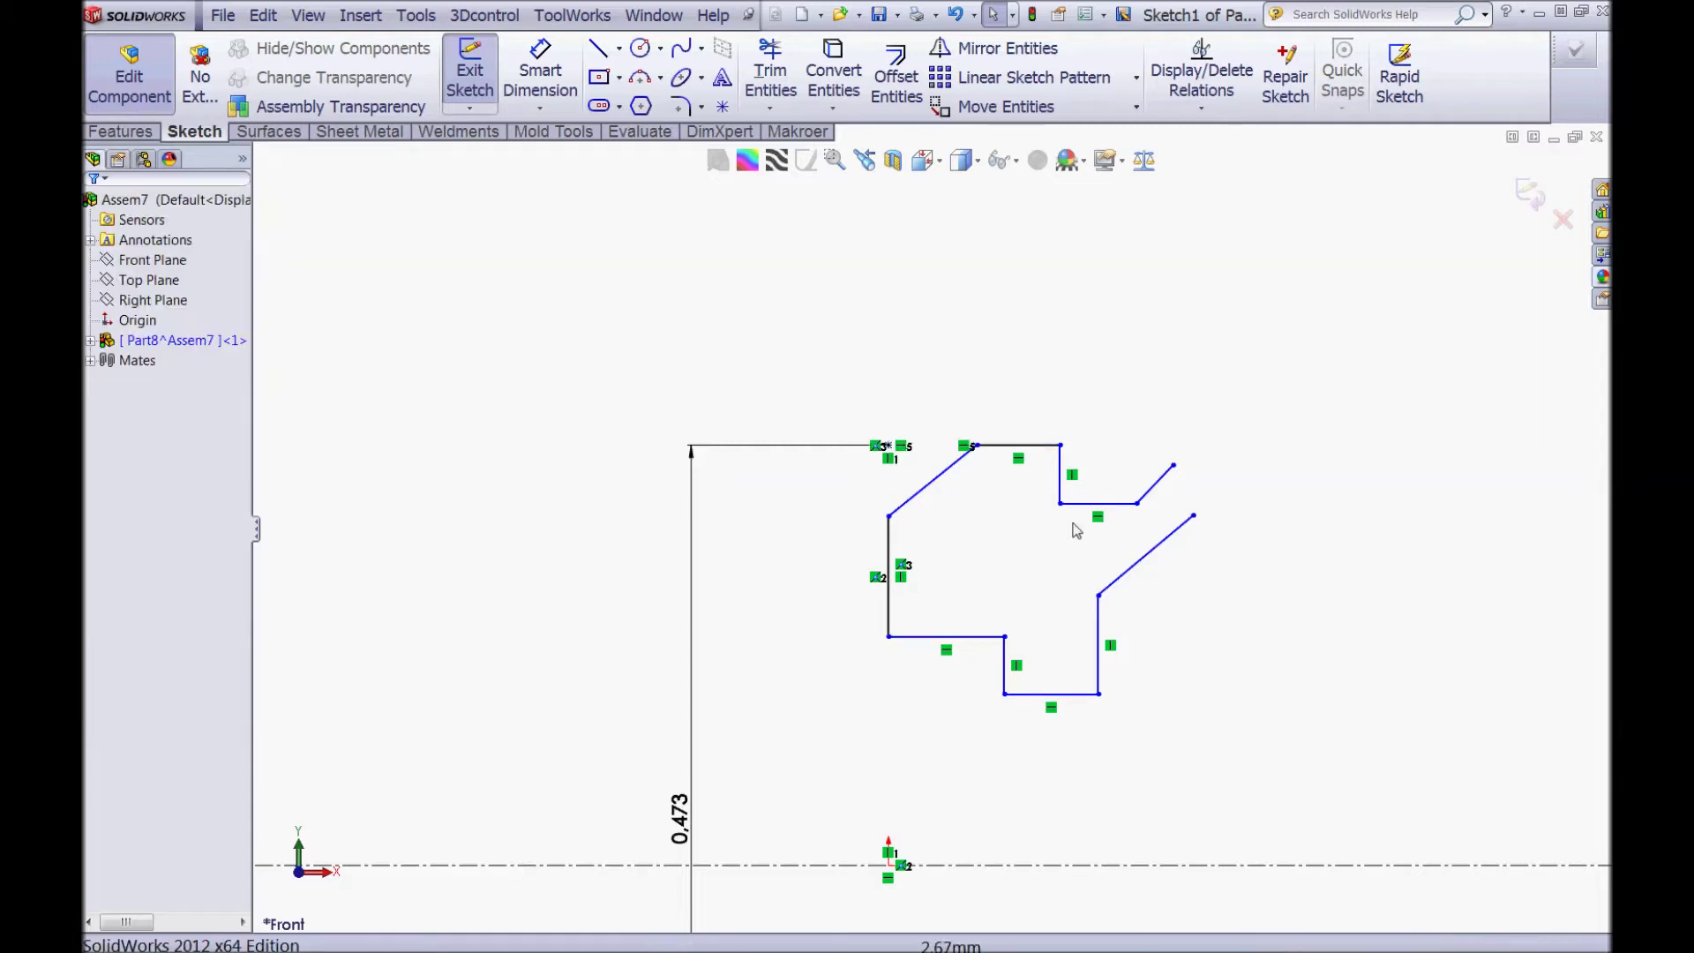
Step: Align the lower and upper notch corners with a vertical relation
click(1006, 636)
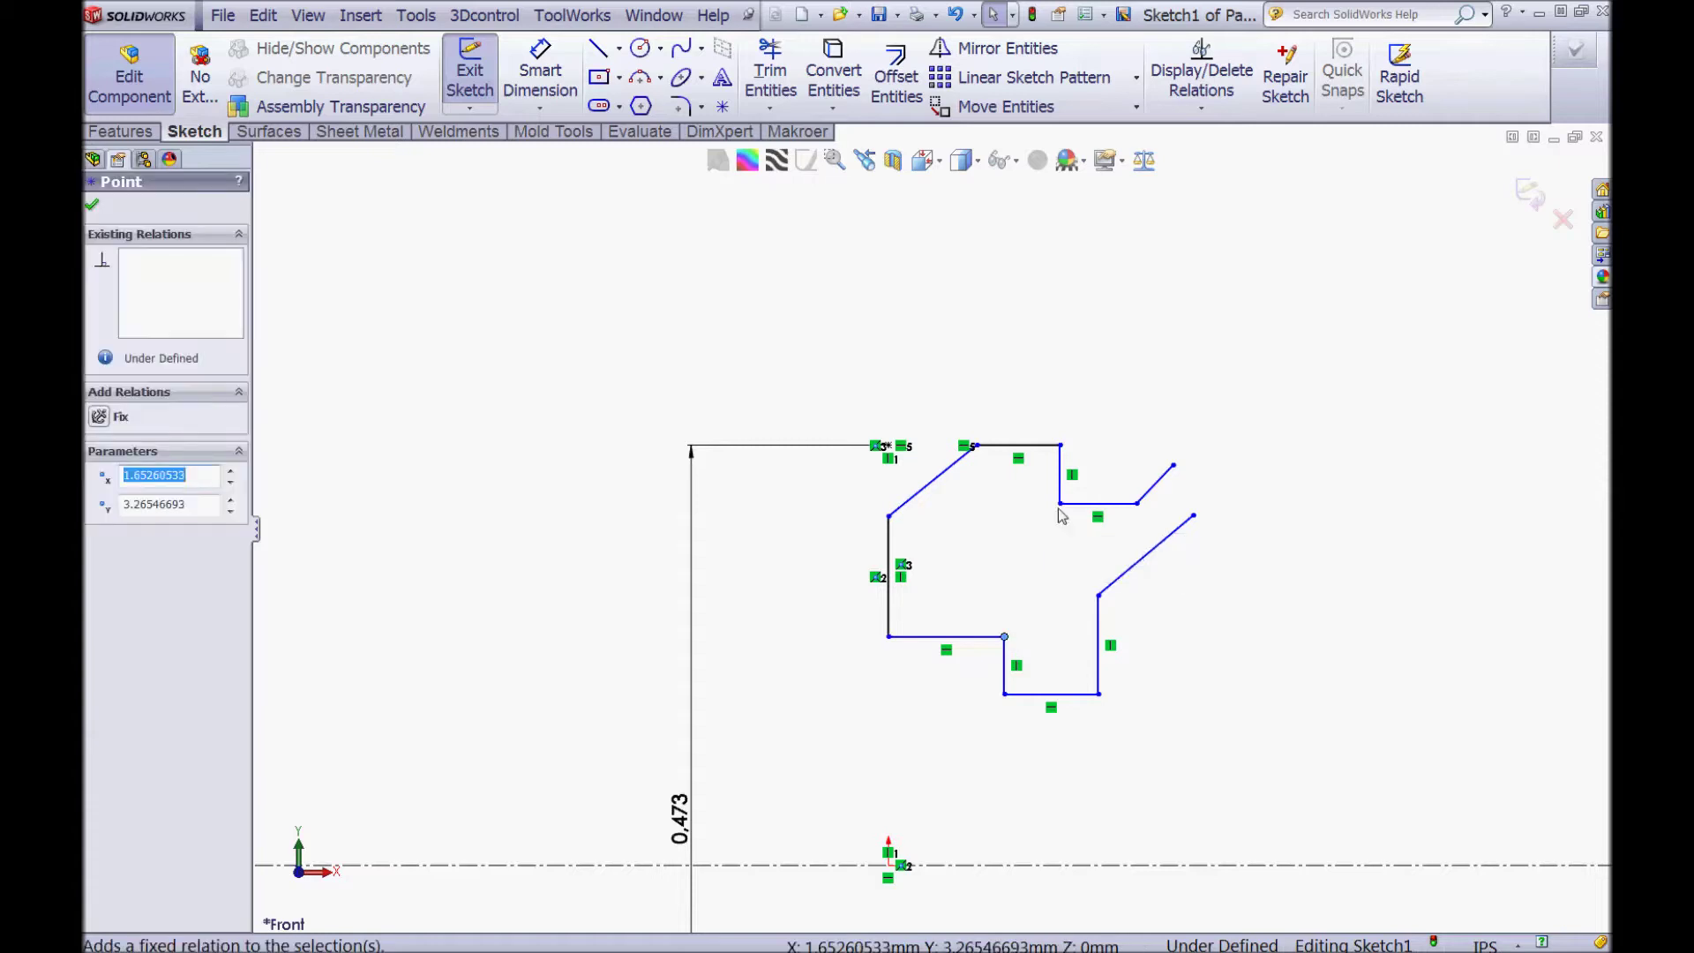
ctrl+click(1059, 503)
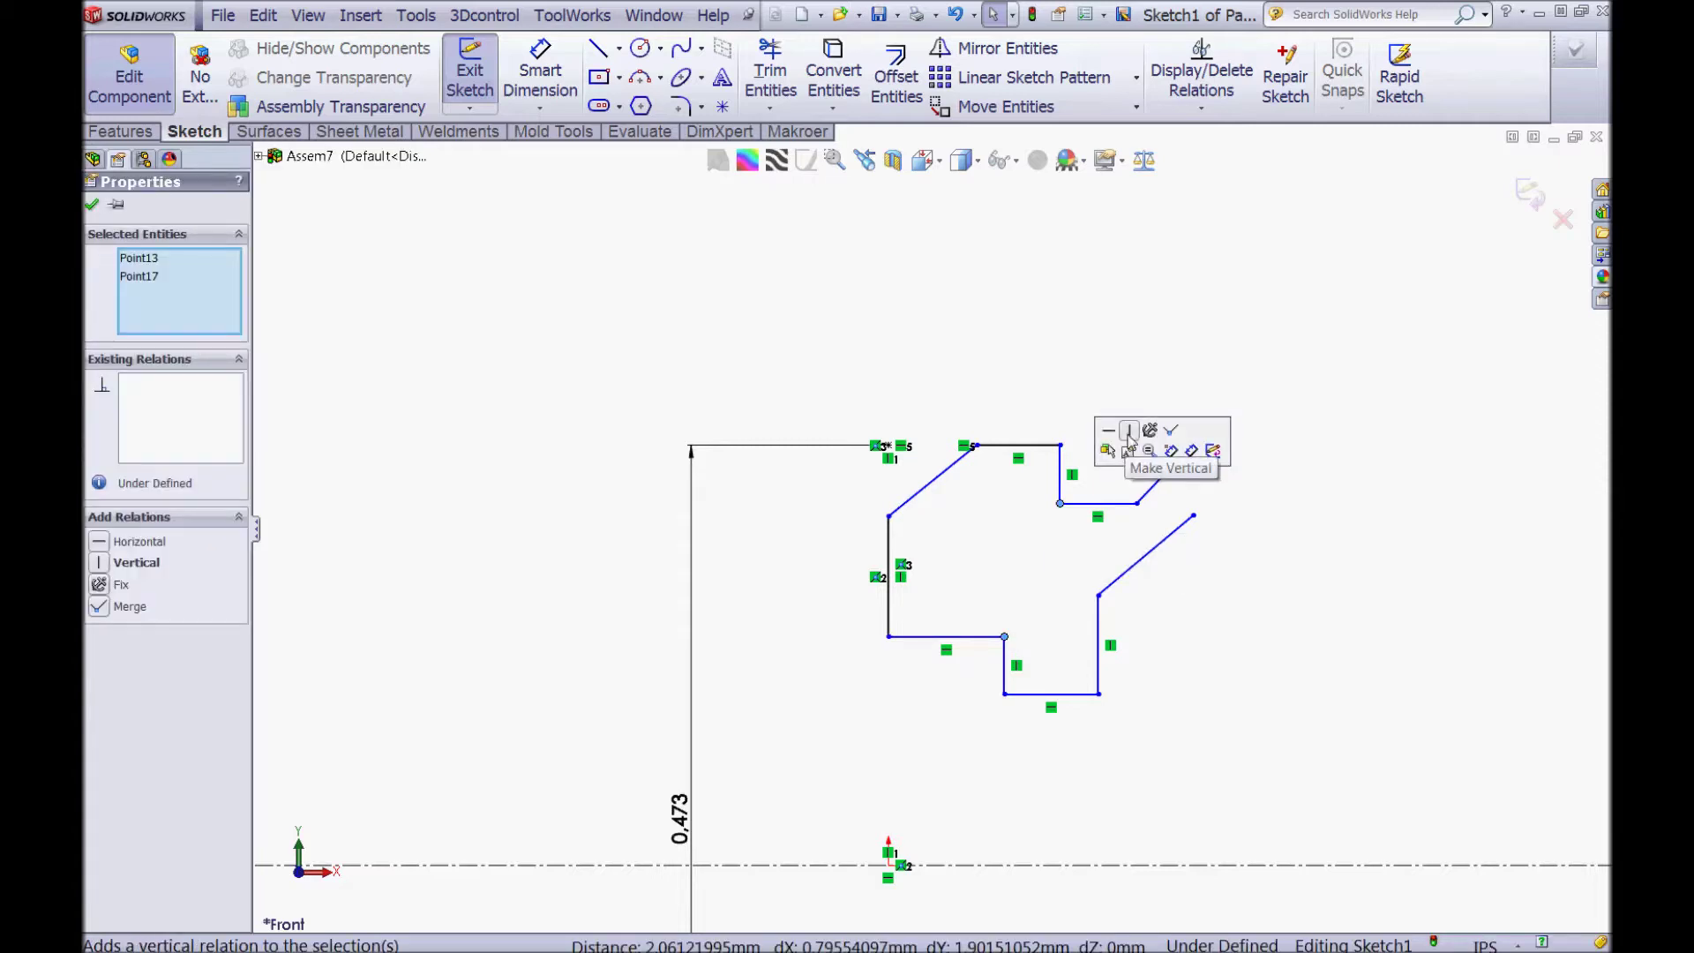
click(1129, 430)
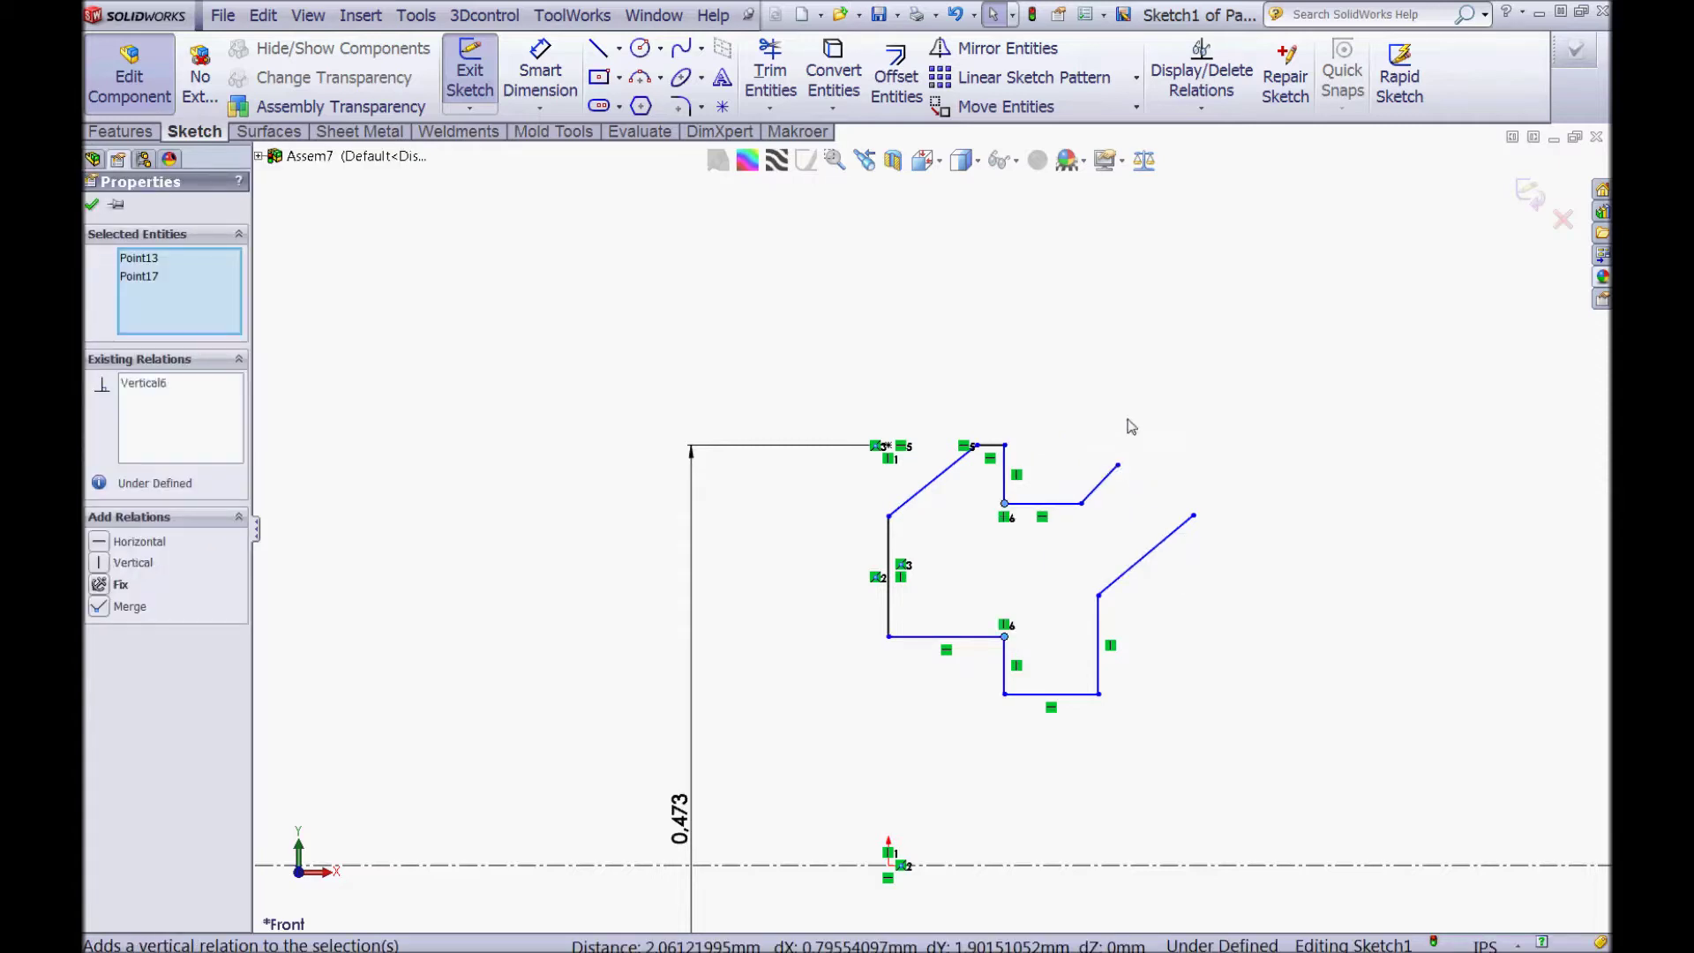
click(1101, 349)
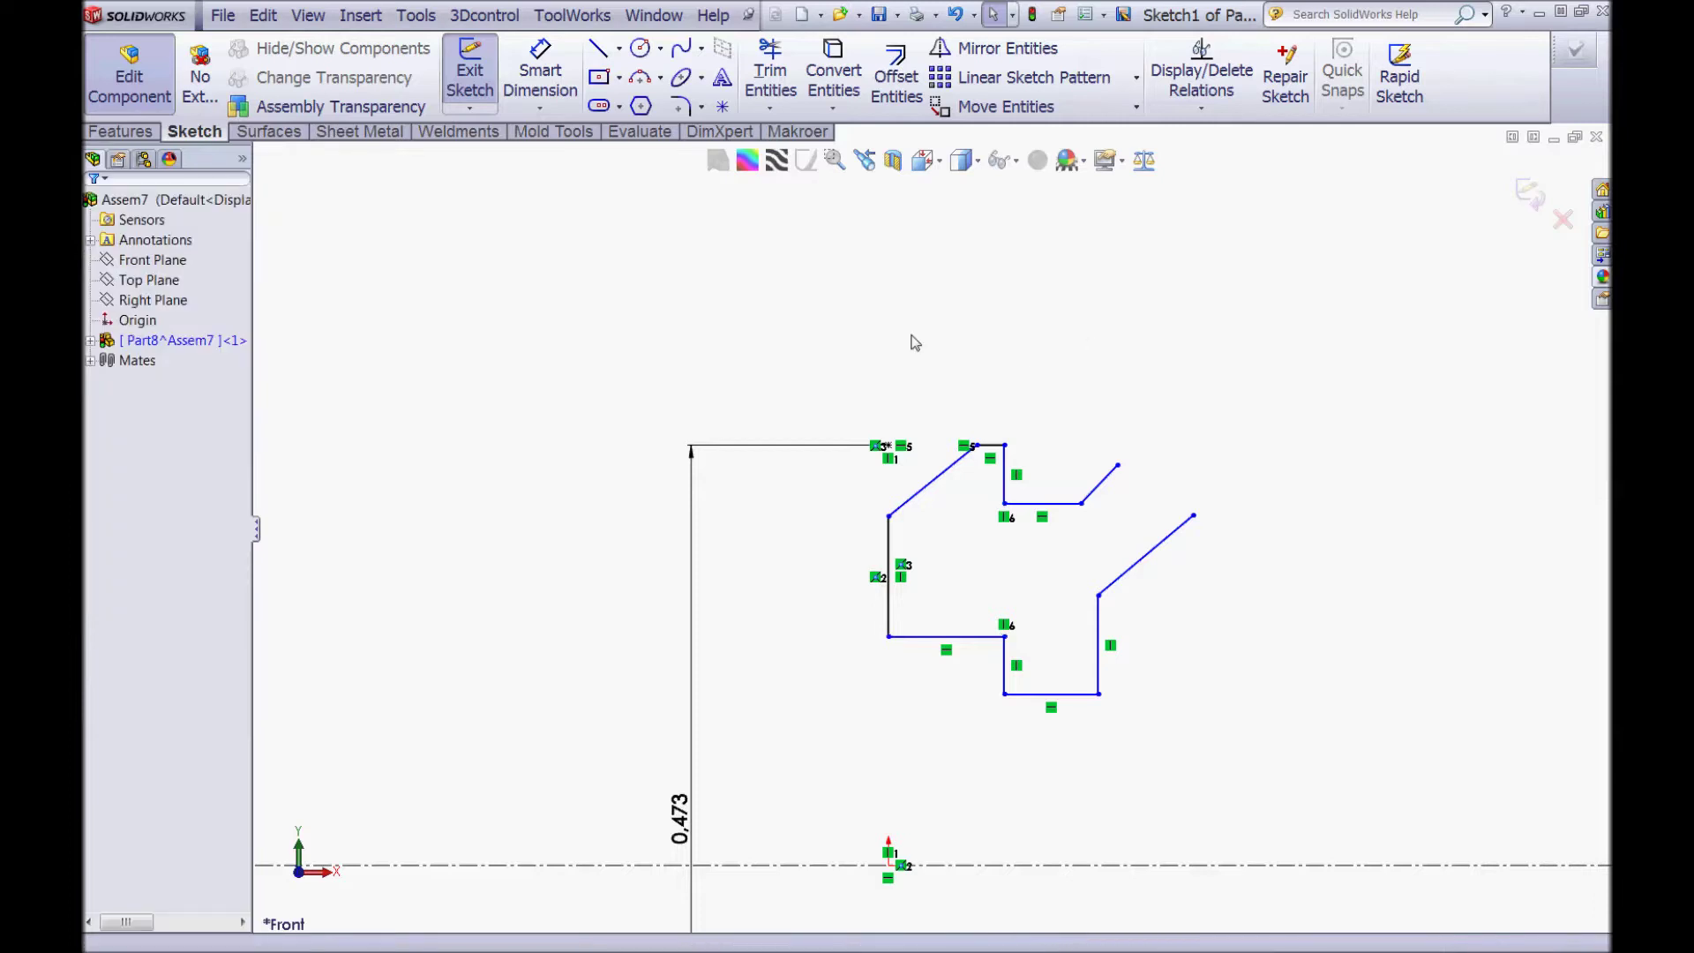
click(548, 78)
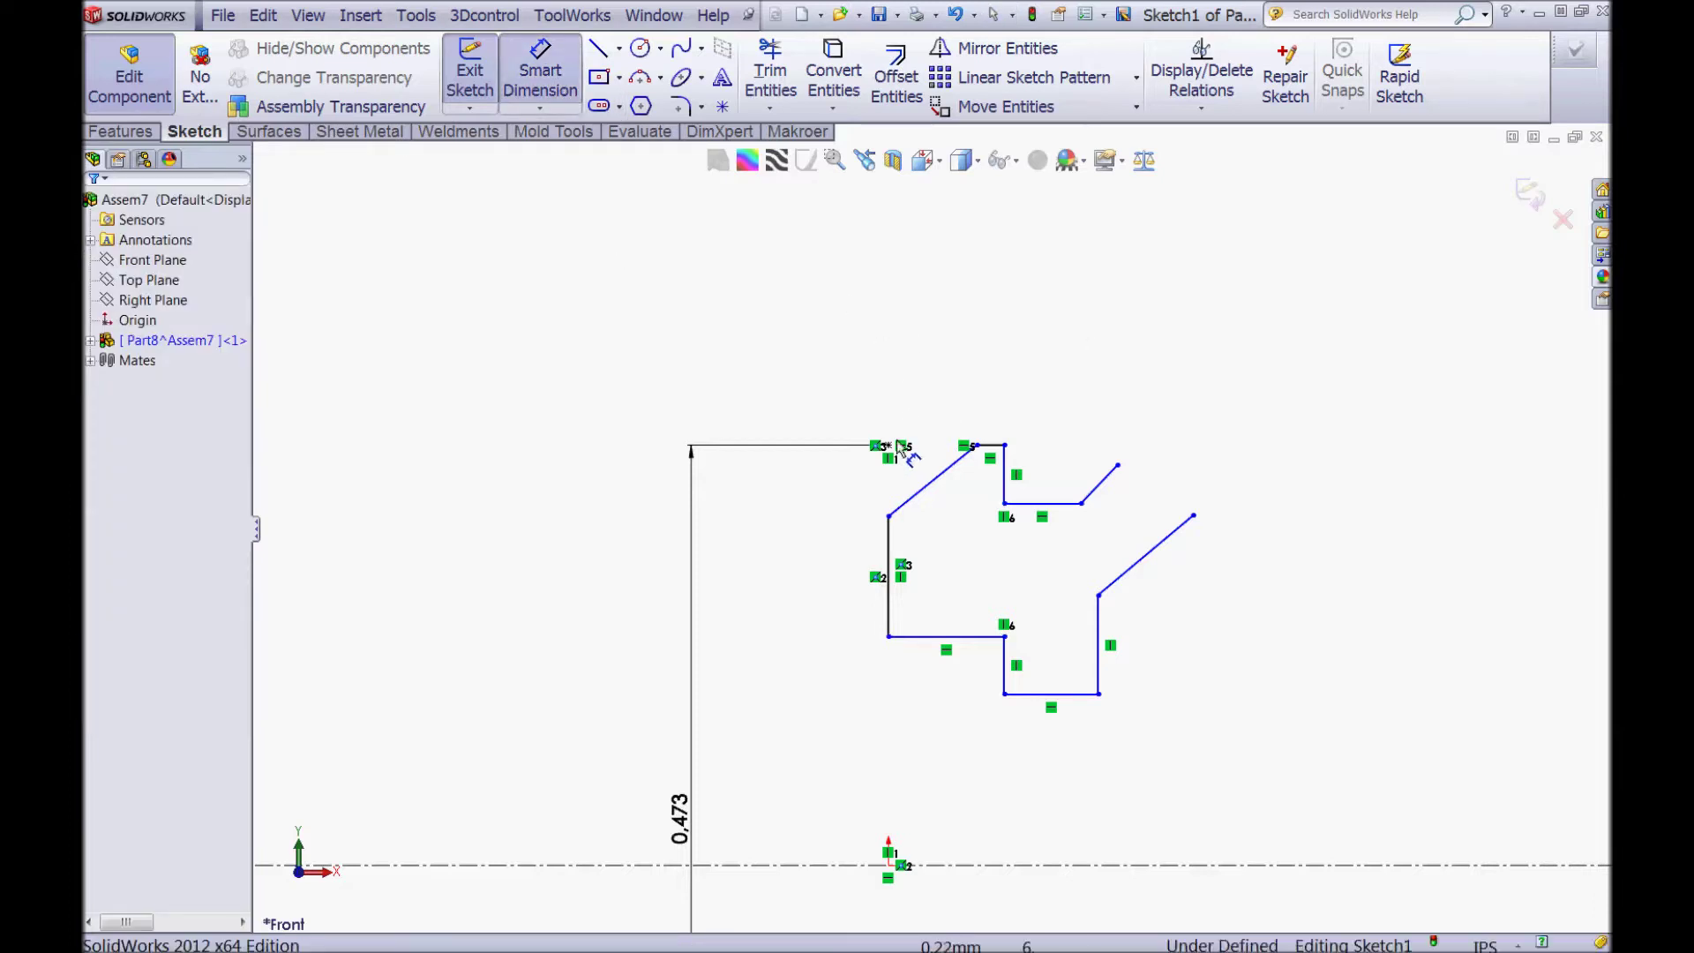
Step: Set the distance between the two vertical edges to 0.049 and slide the top endpoint left
click(889, 540)
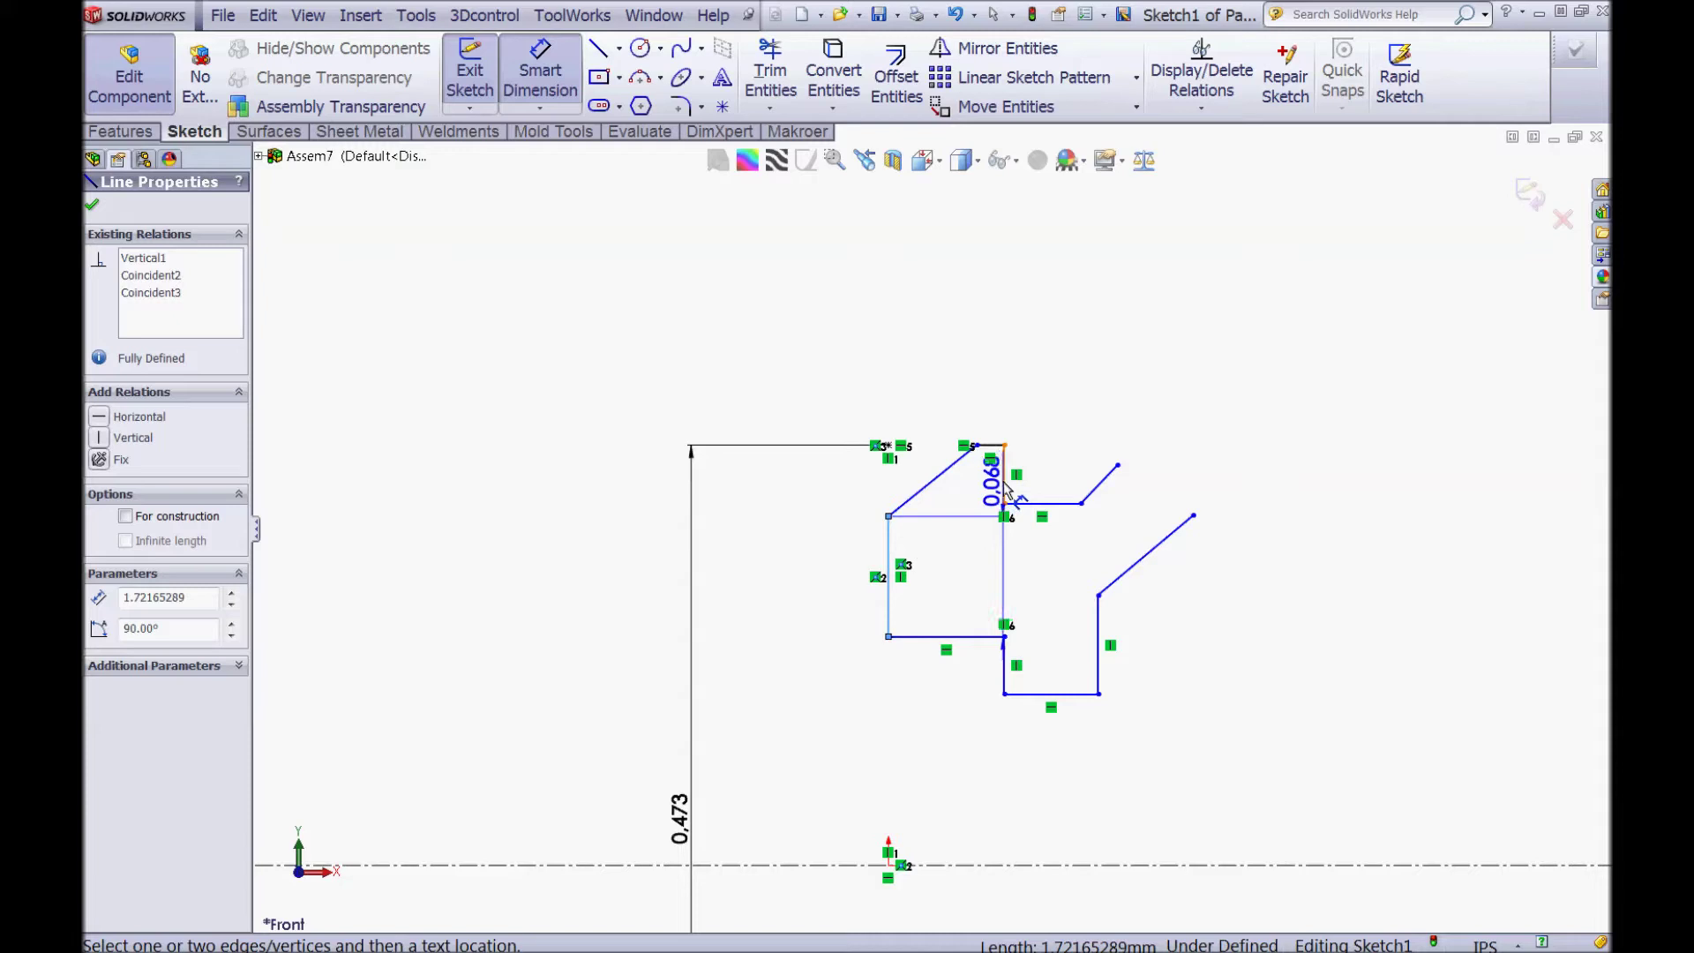
click(1004, 481)
click(951, 294)
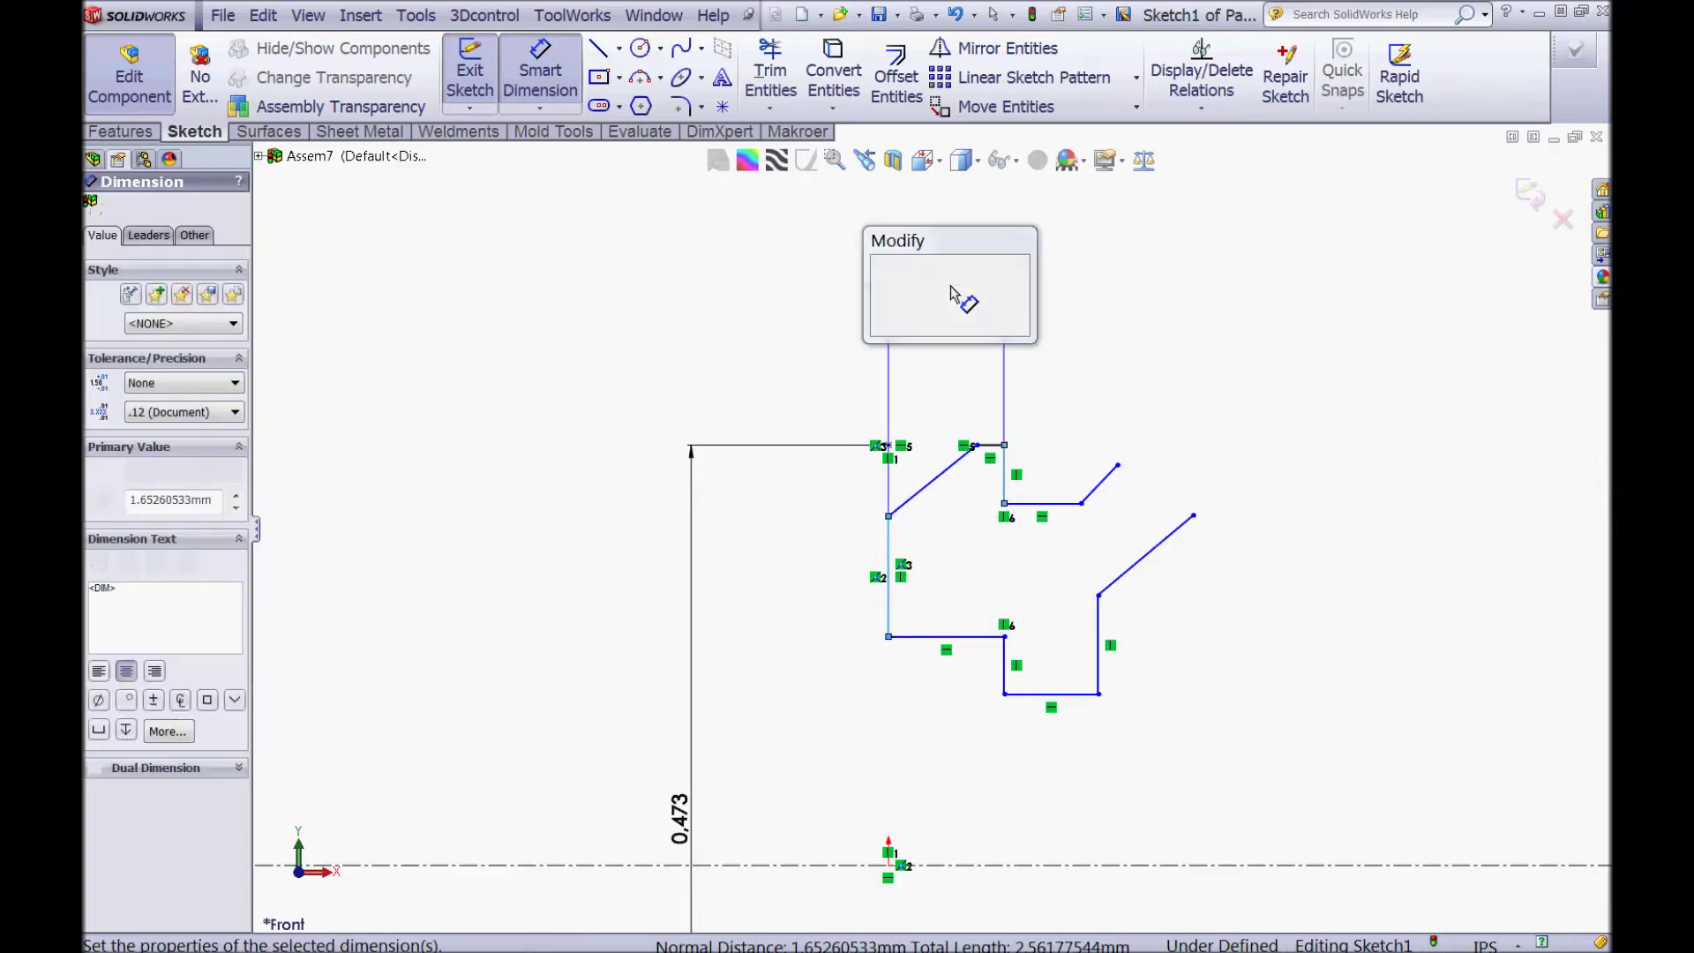
text(=04)
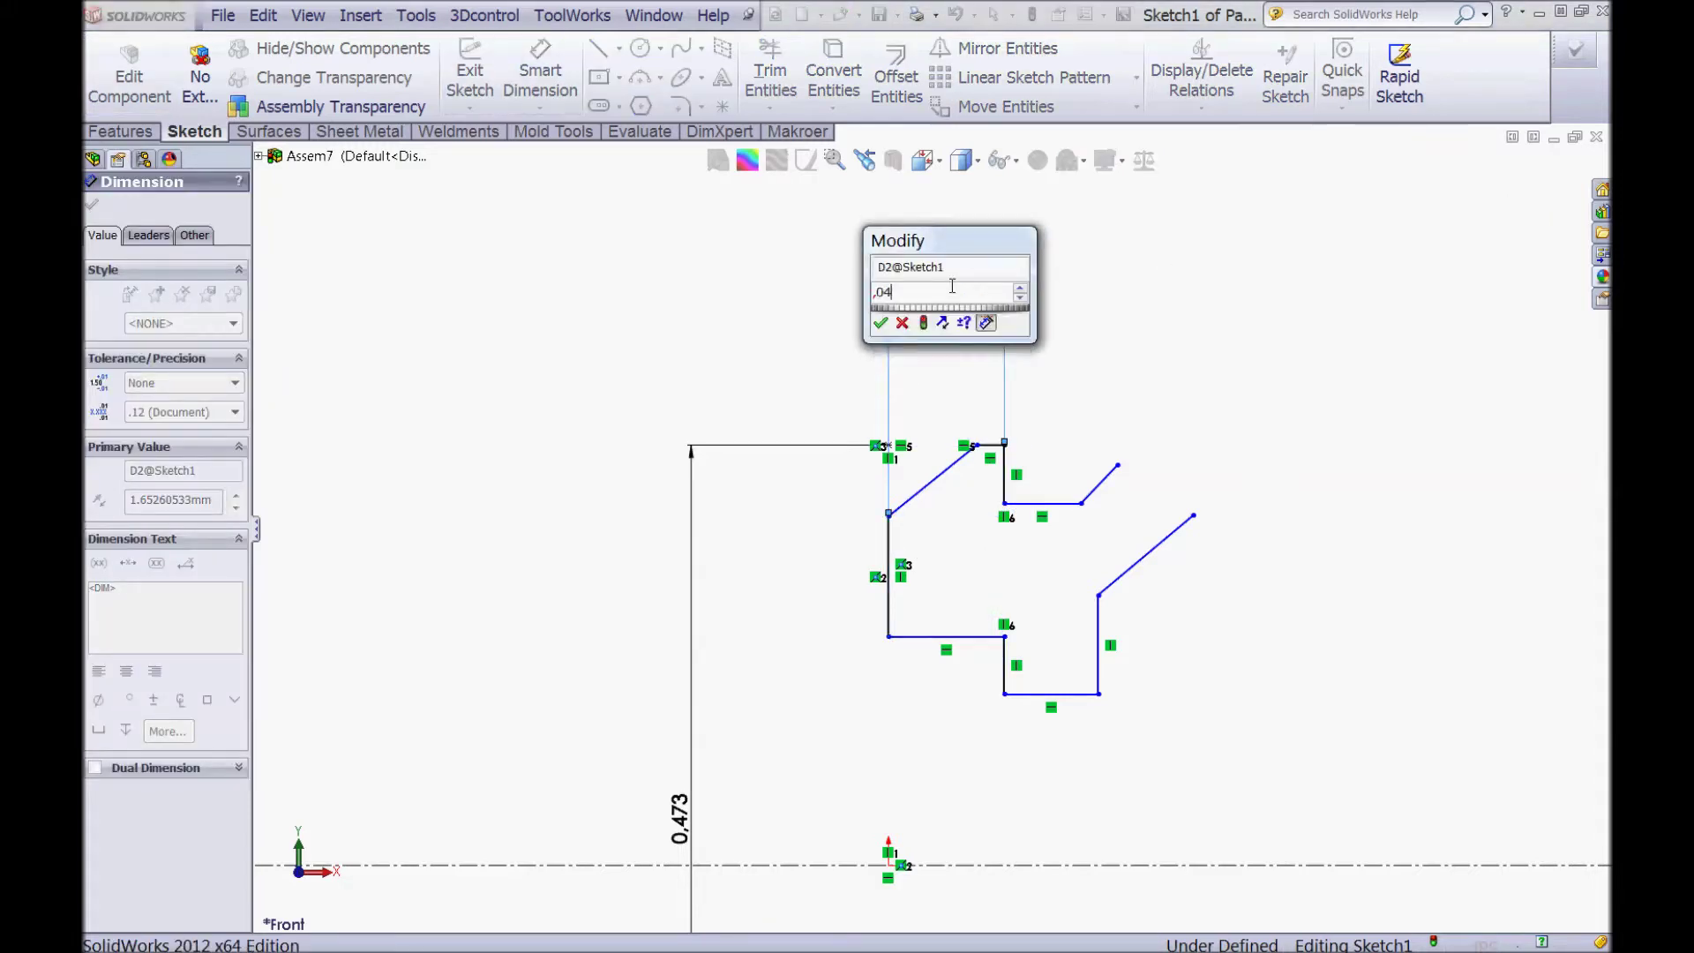
text(9)
key(Return)
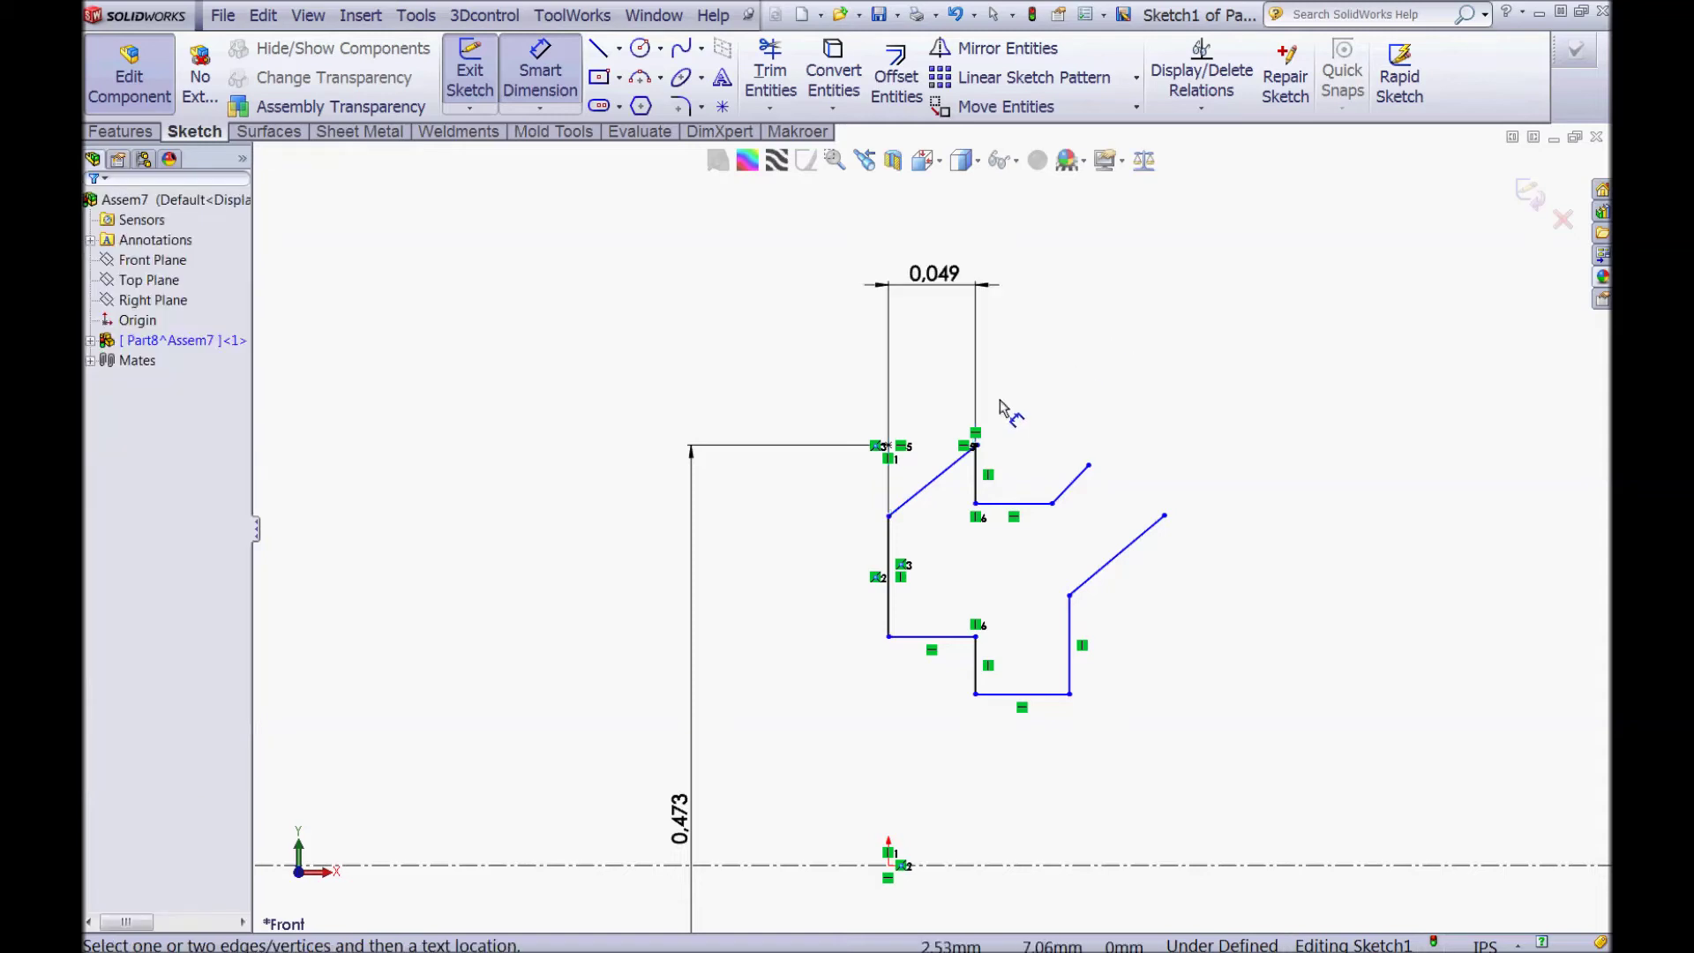
scroll(979, 411, down, 3)
scroll(966, 465, down, 2)
key(Escape)
drag(977, 500, 863, 499)
click(1093, 454)
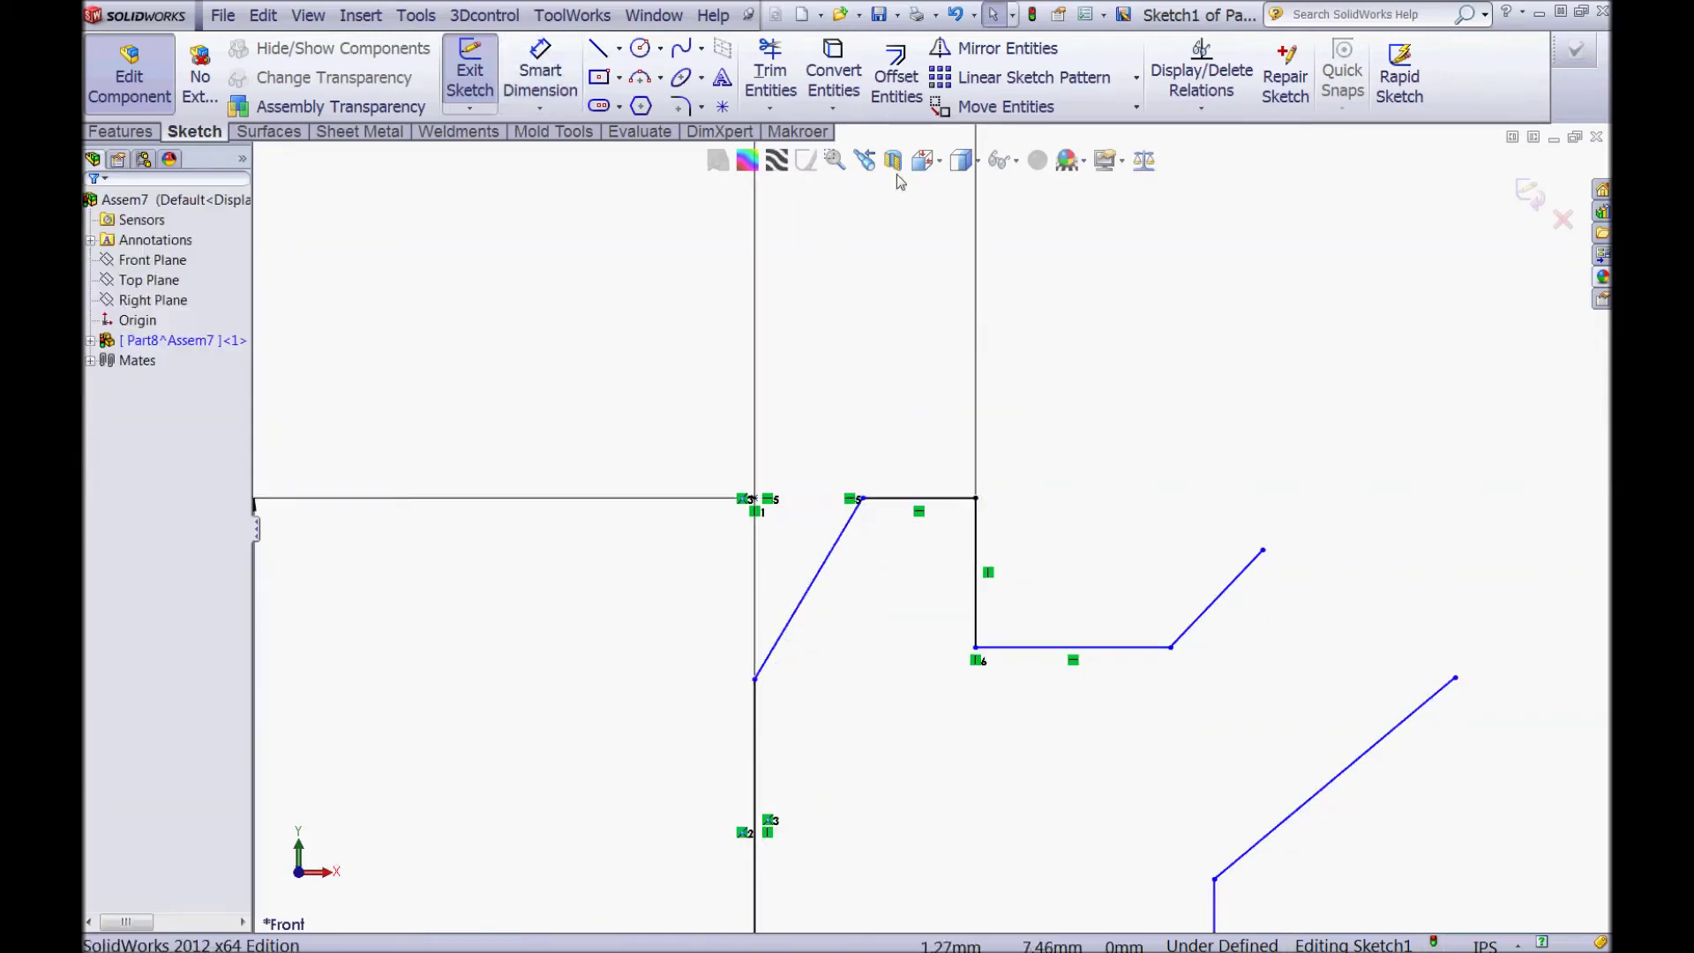
Step: Add a 45° chamfer angle and a 0.034 top edge length
click(540, 71)
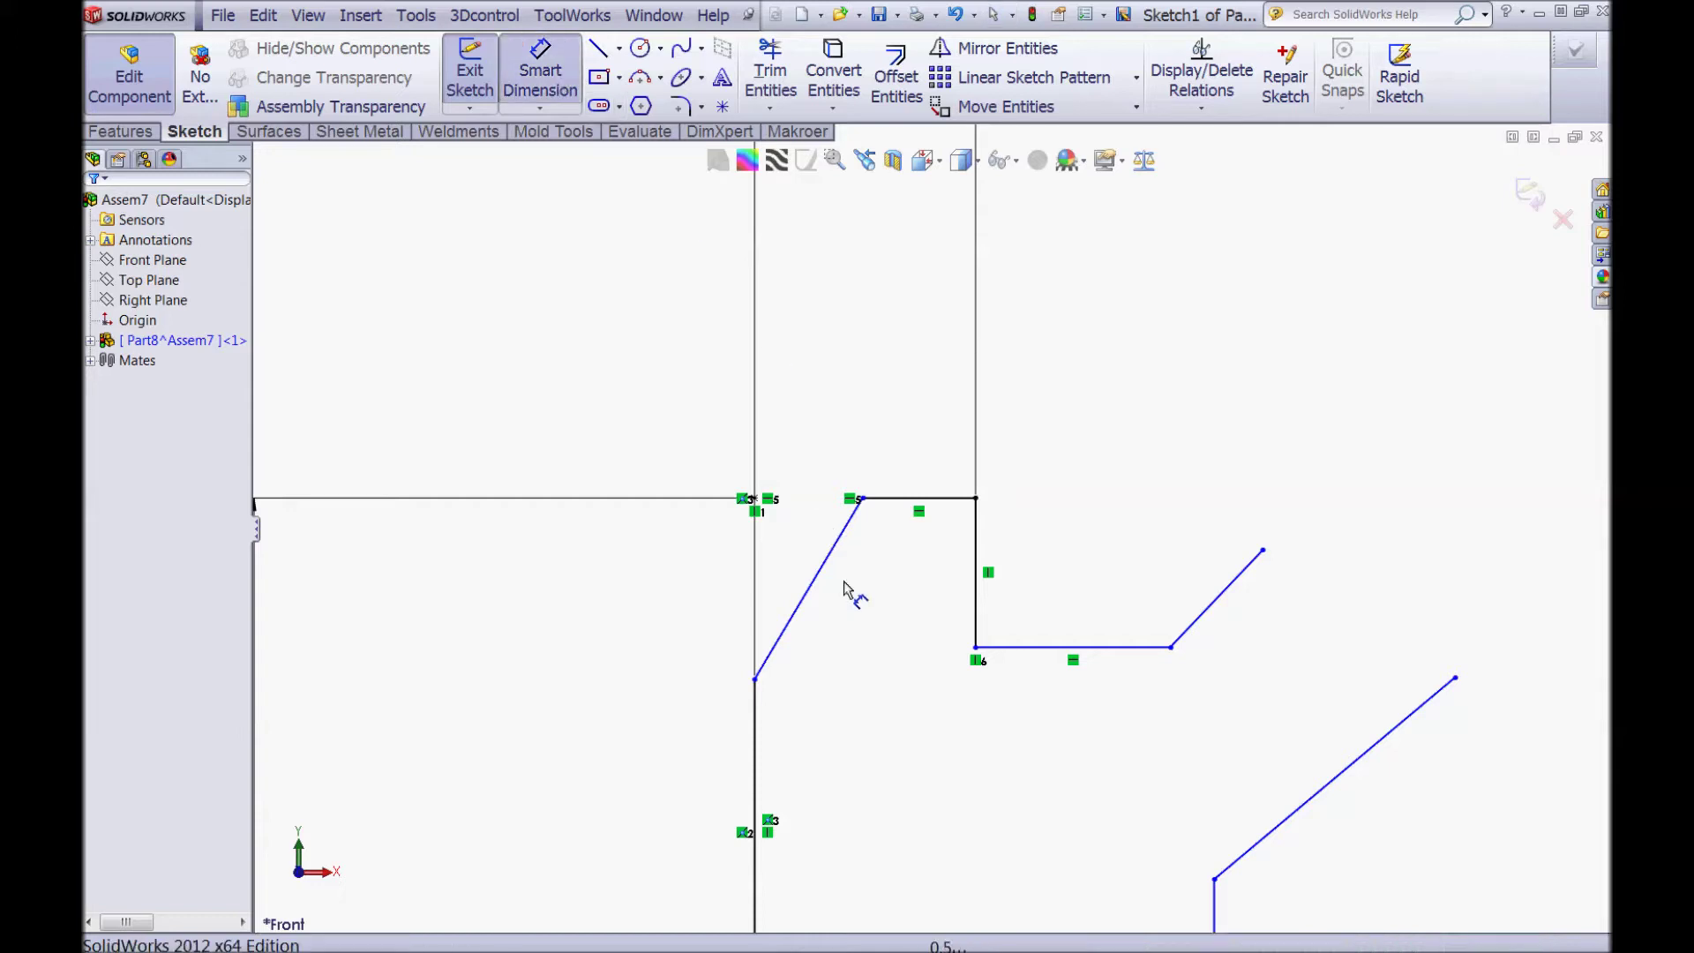
click(817, 584)
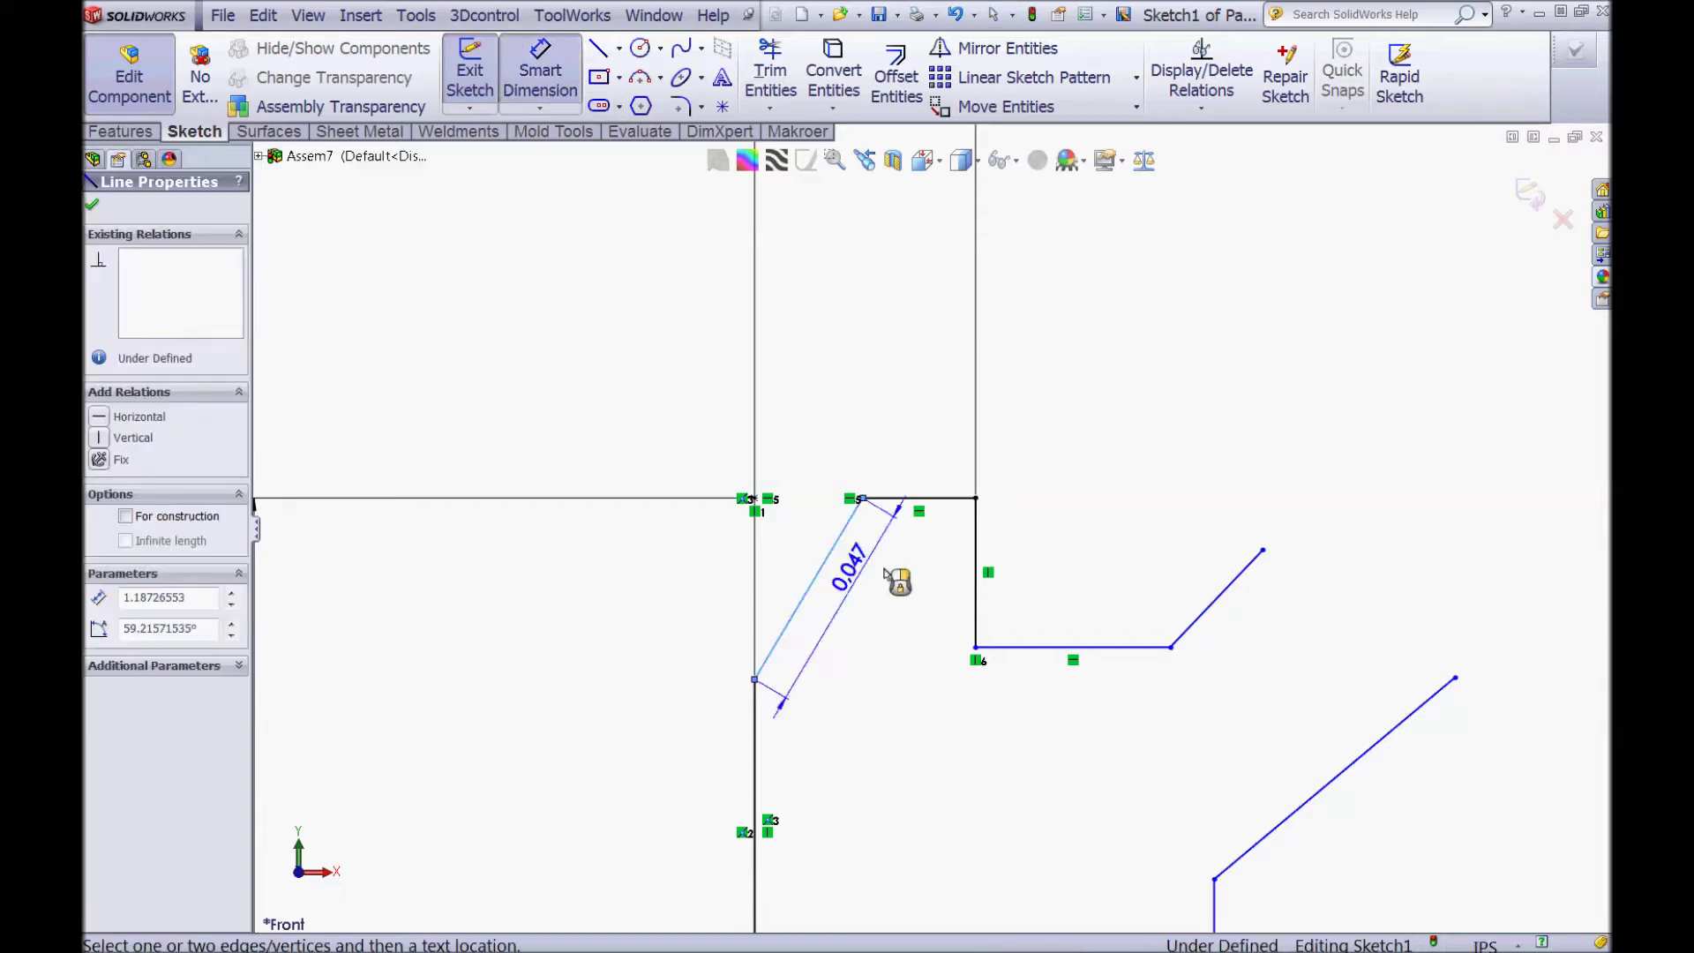
click(976, 554)
click(886, 572)
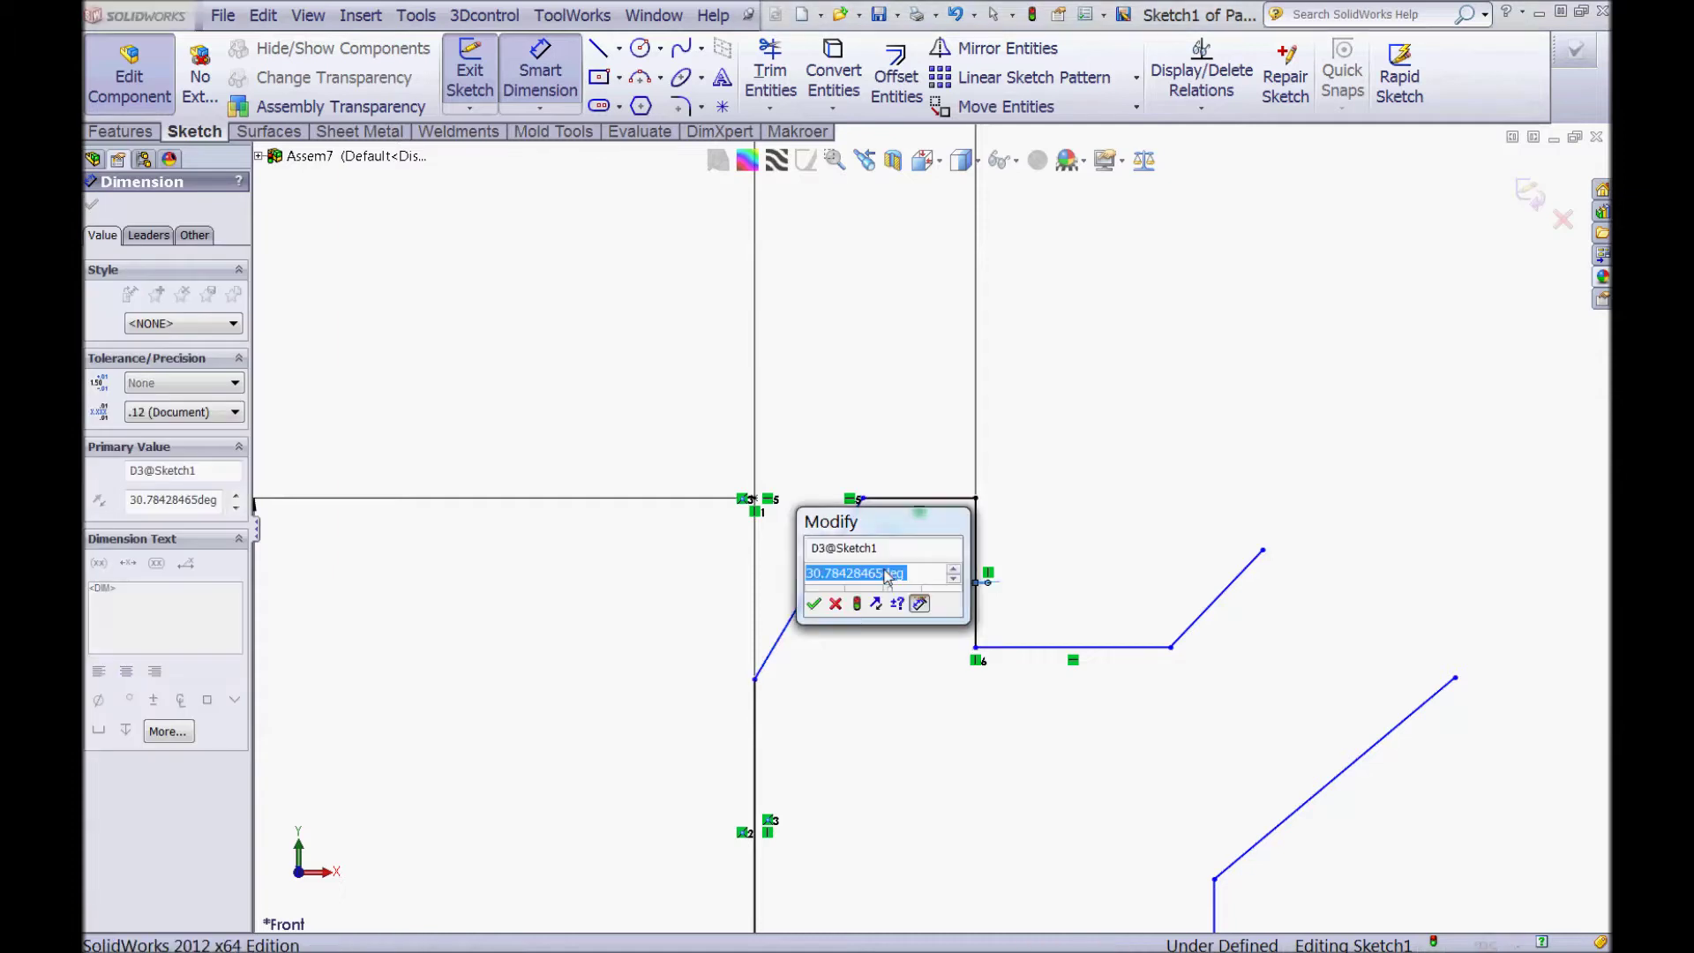
key(Return)
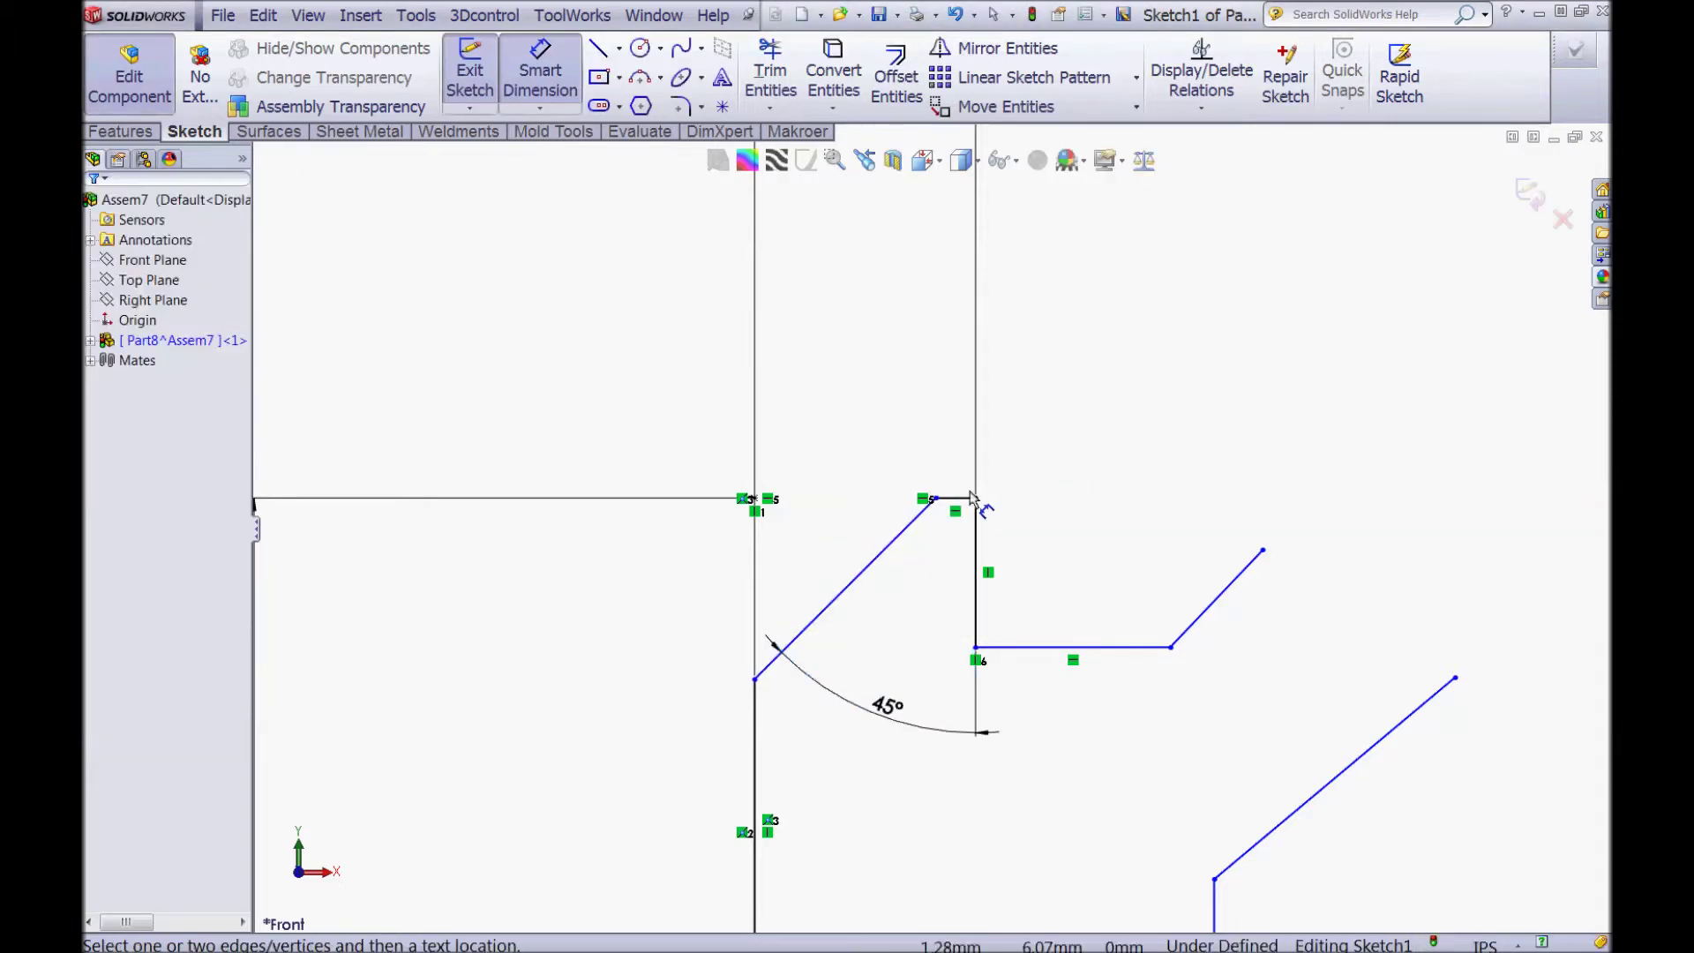
click(958, 507)
click(953, 375)
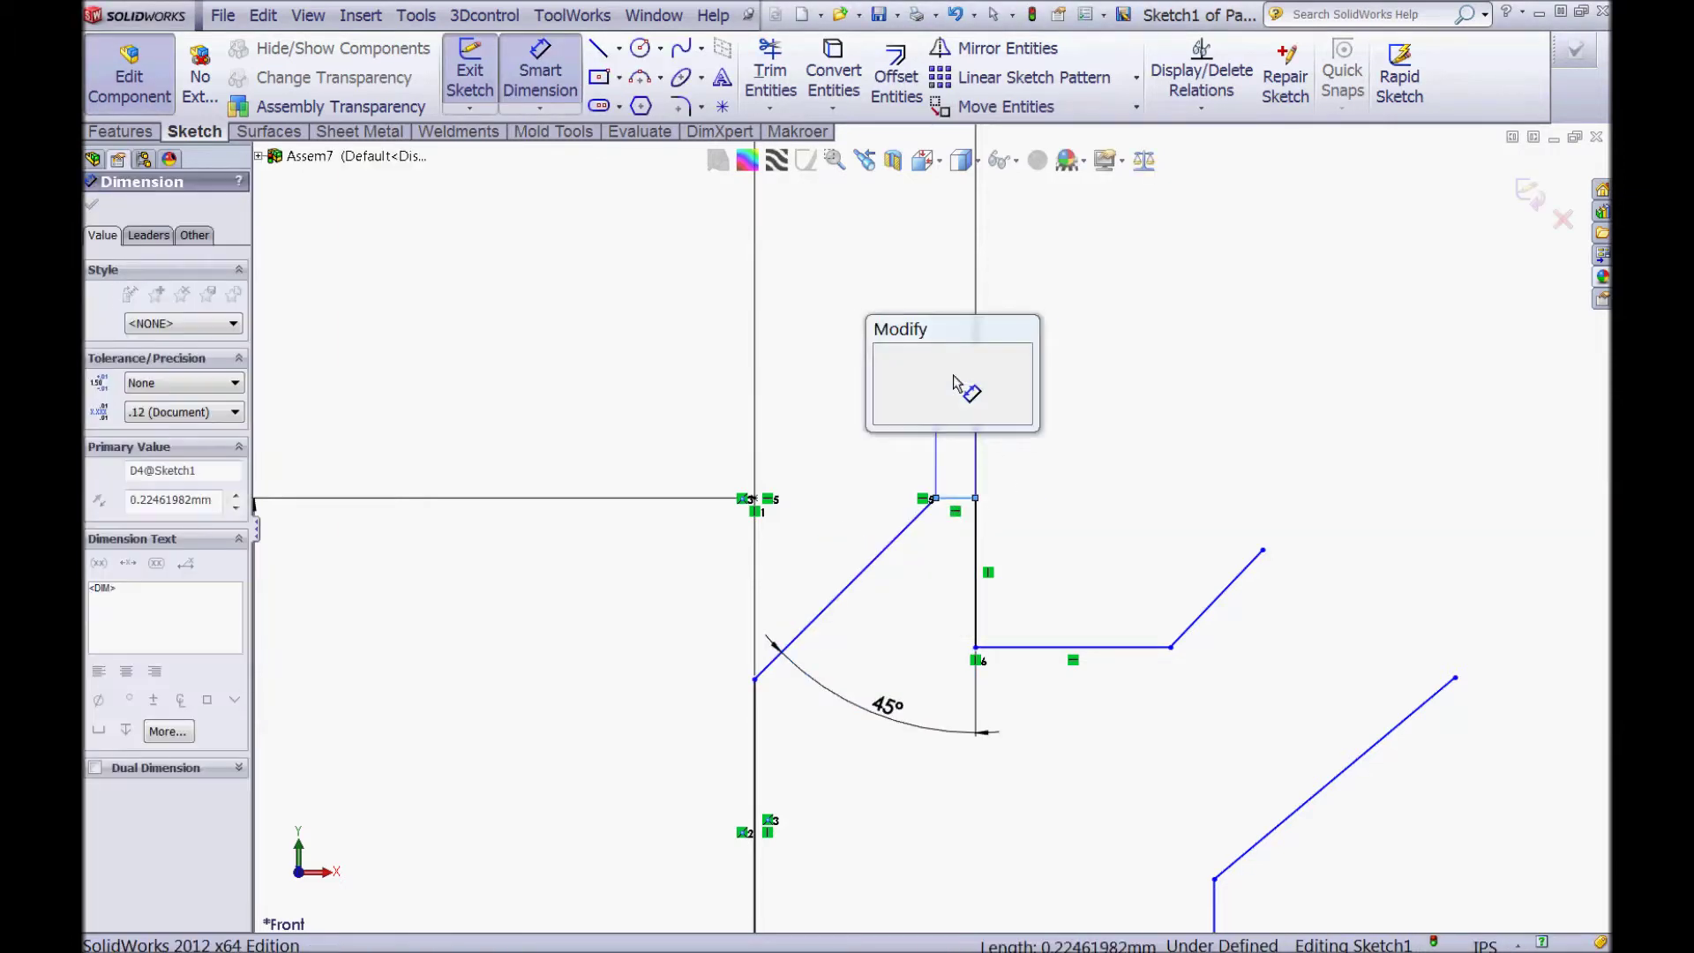
text(.4)
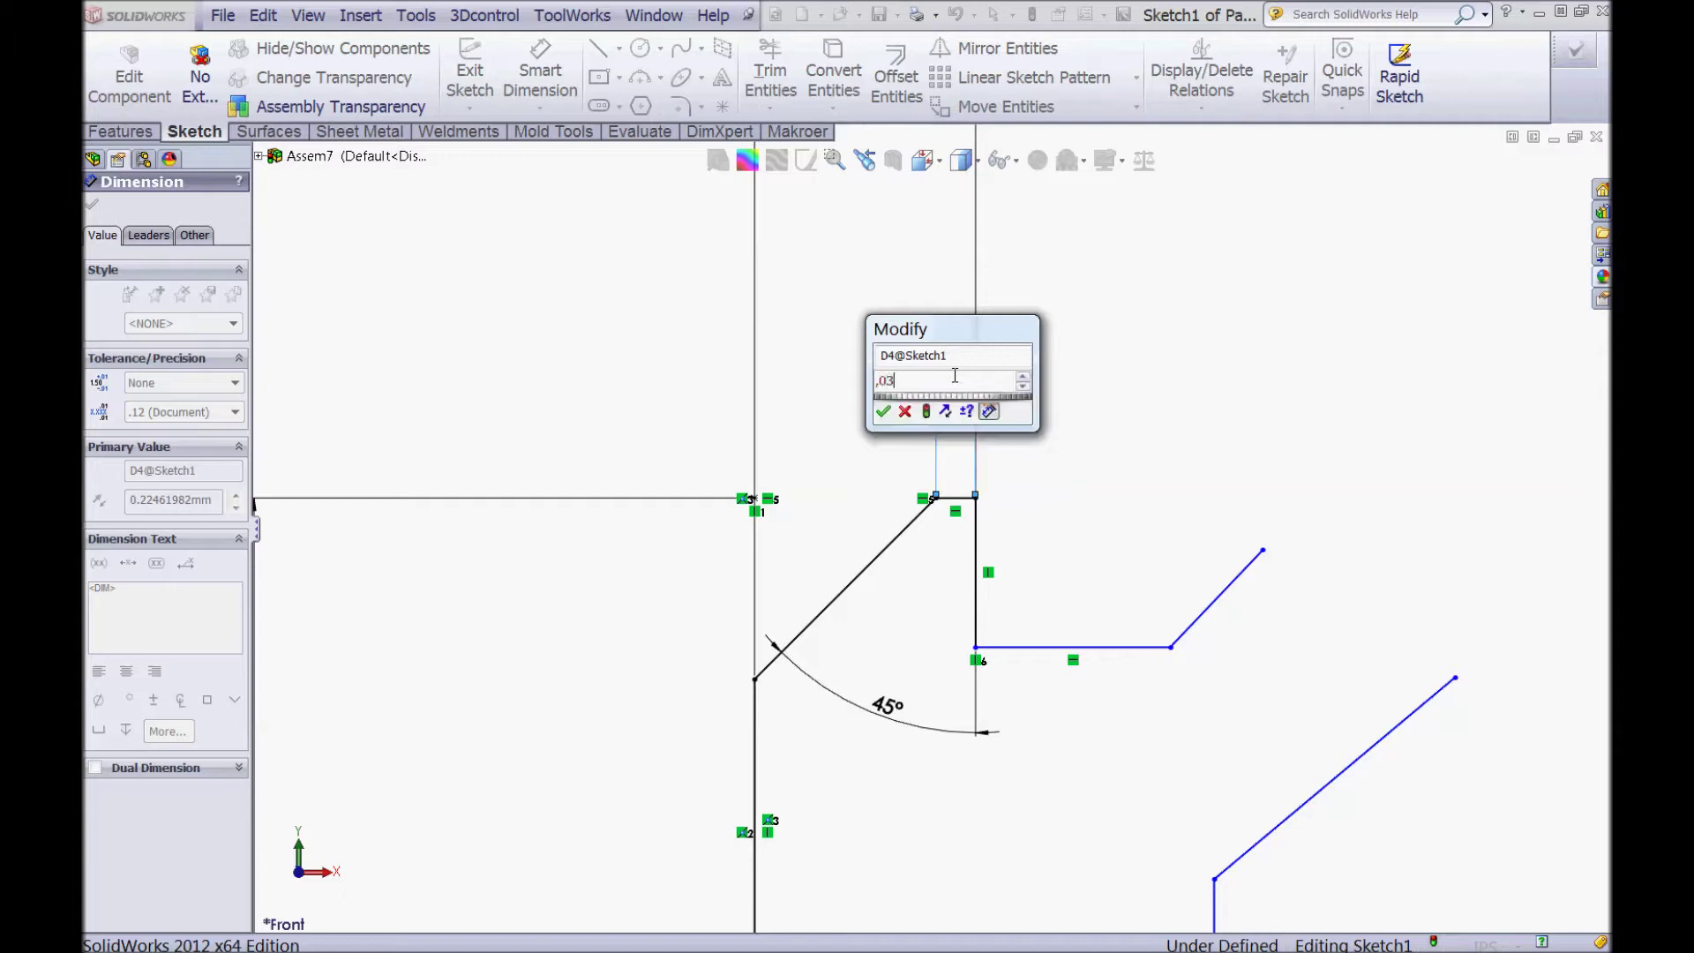
key(Return)
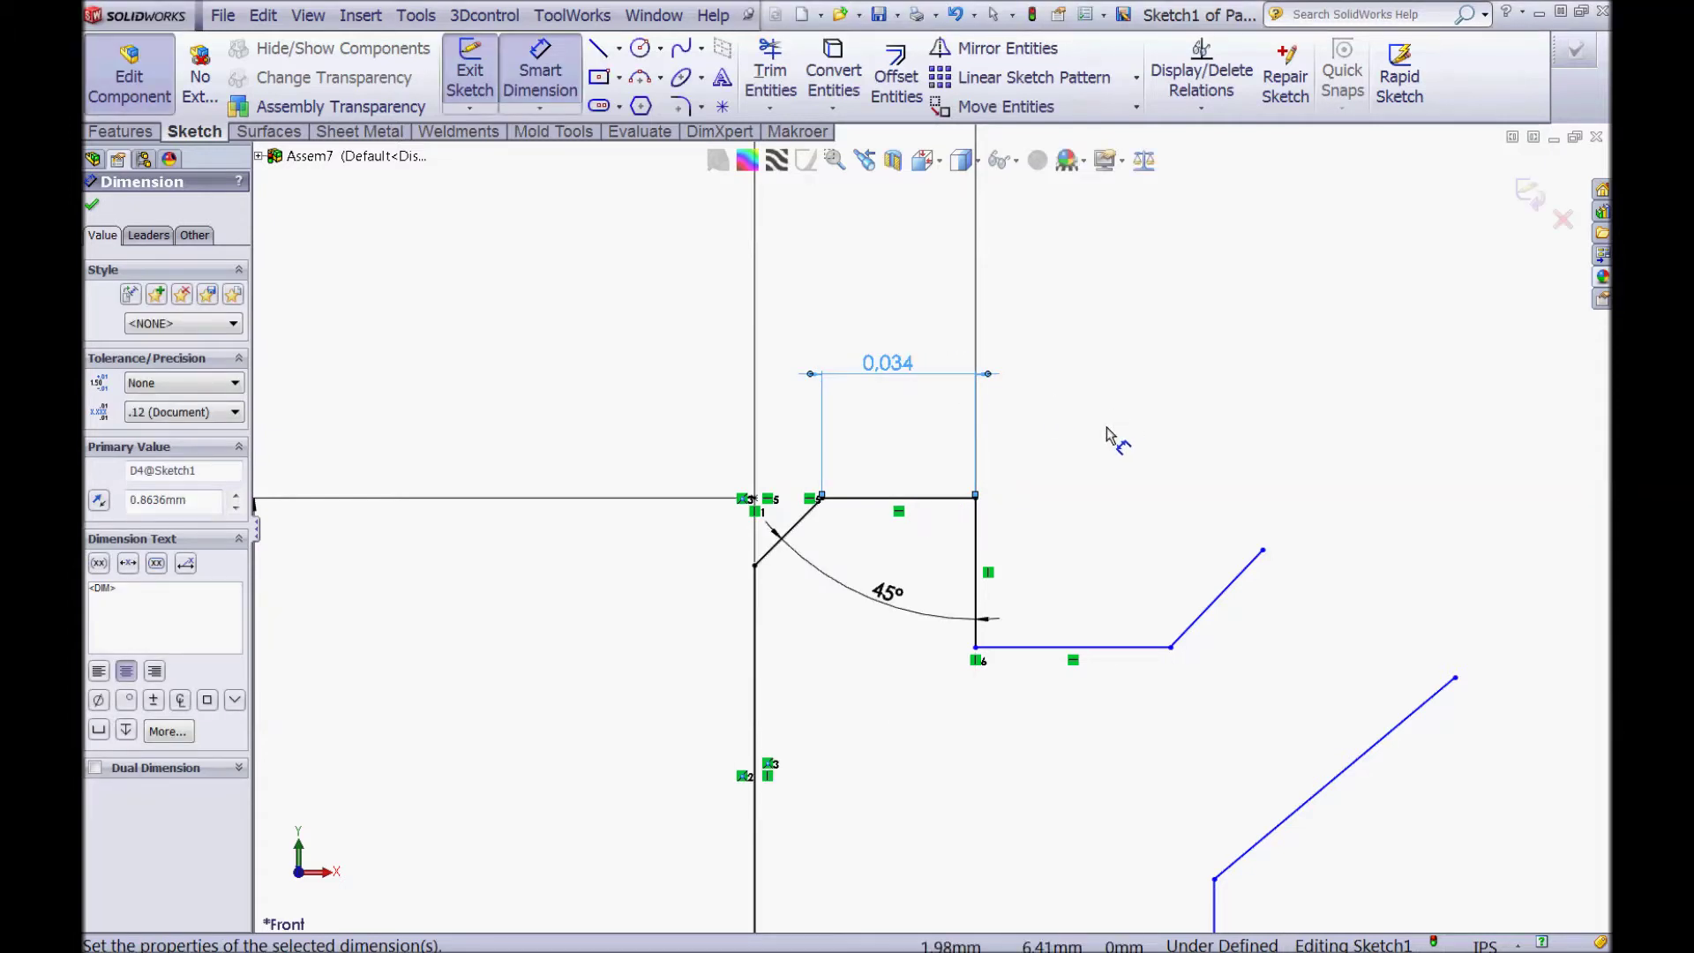
click(1111, 454)
Step: Dimension the short step line to 0,033
click(1054, 649)
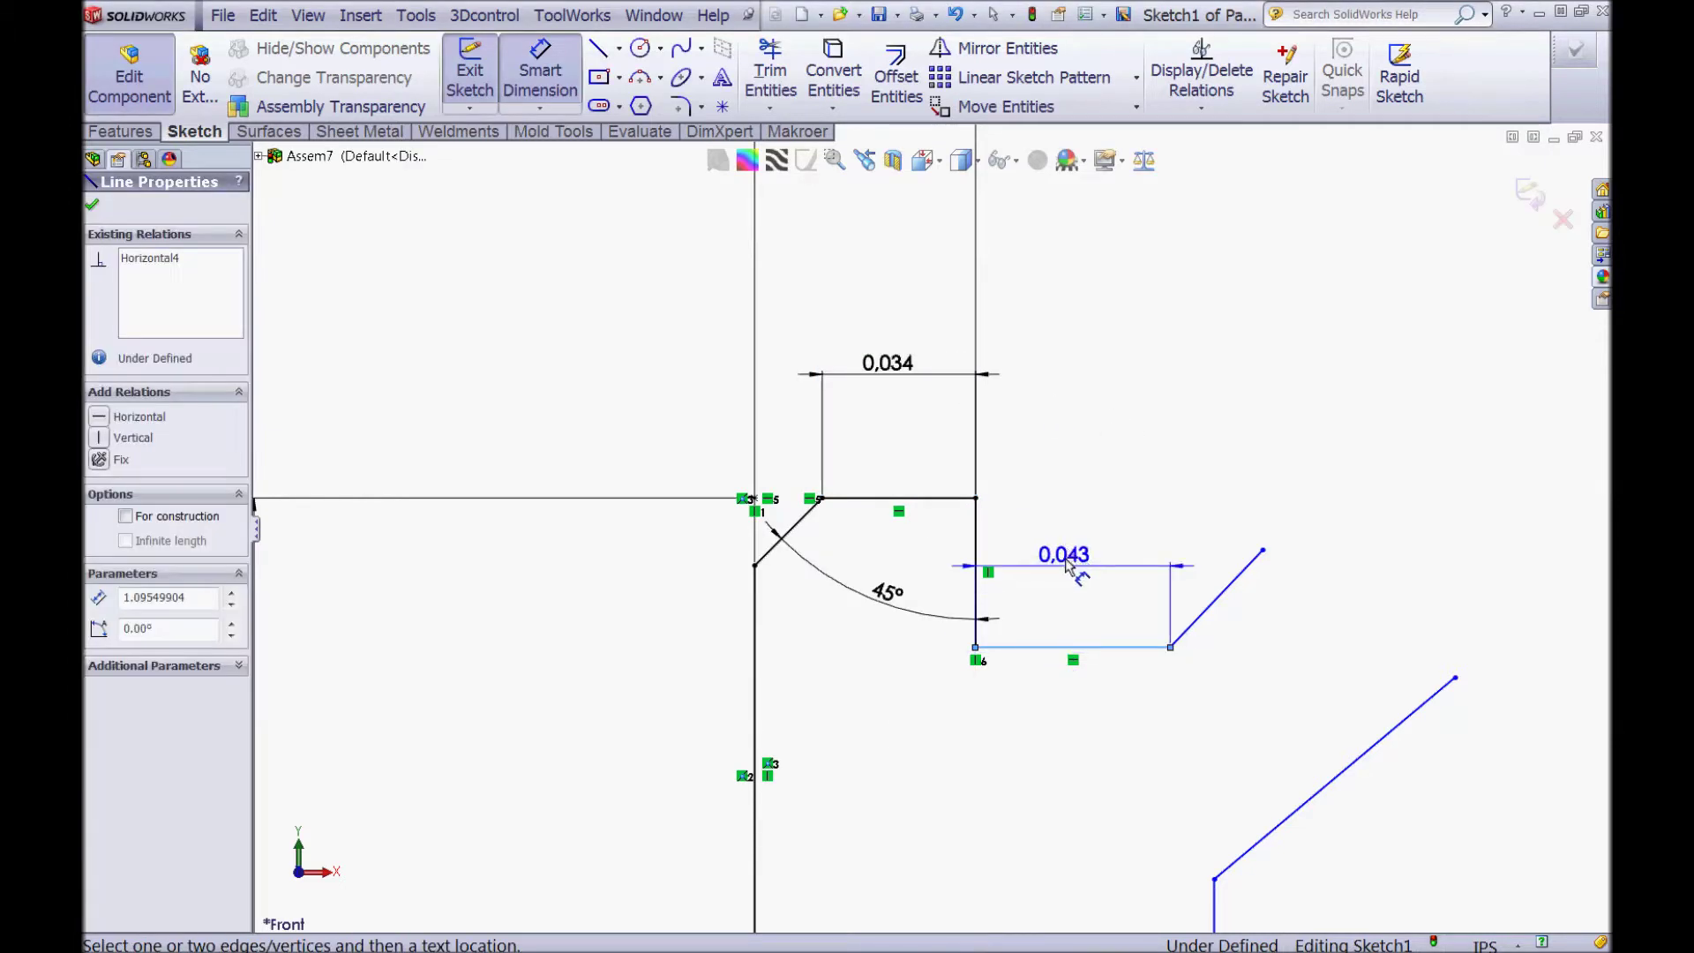
click(1066, 564)
text(,033)
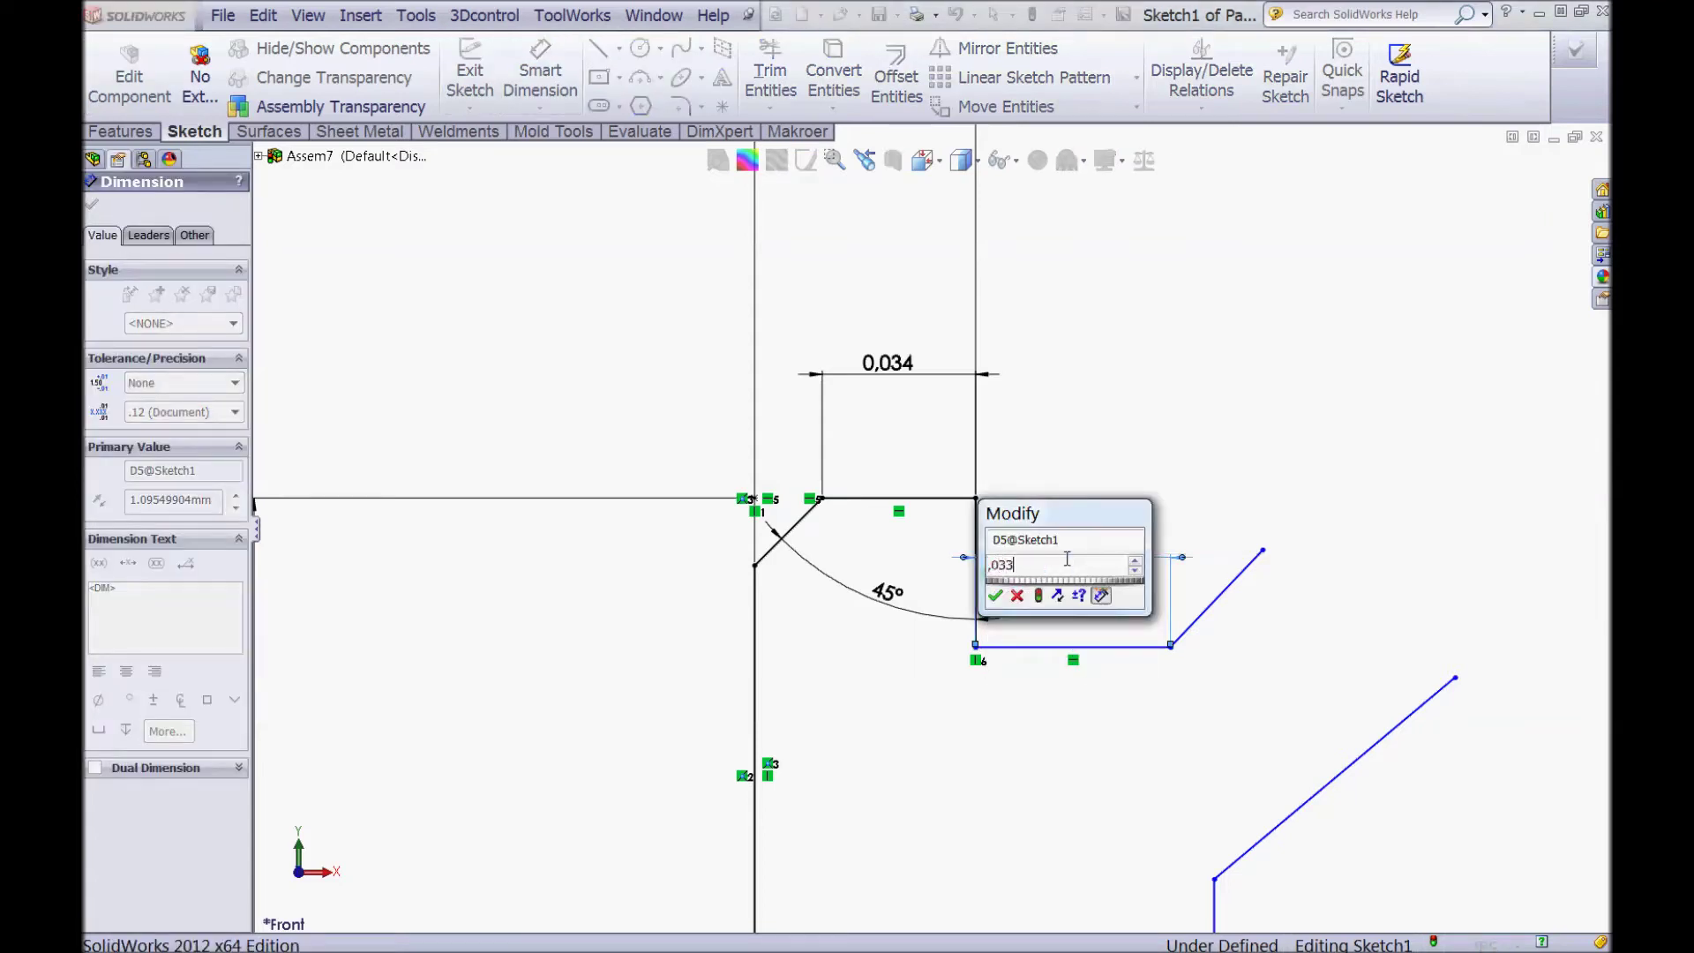
key(Return)
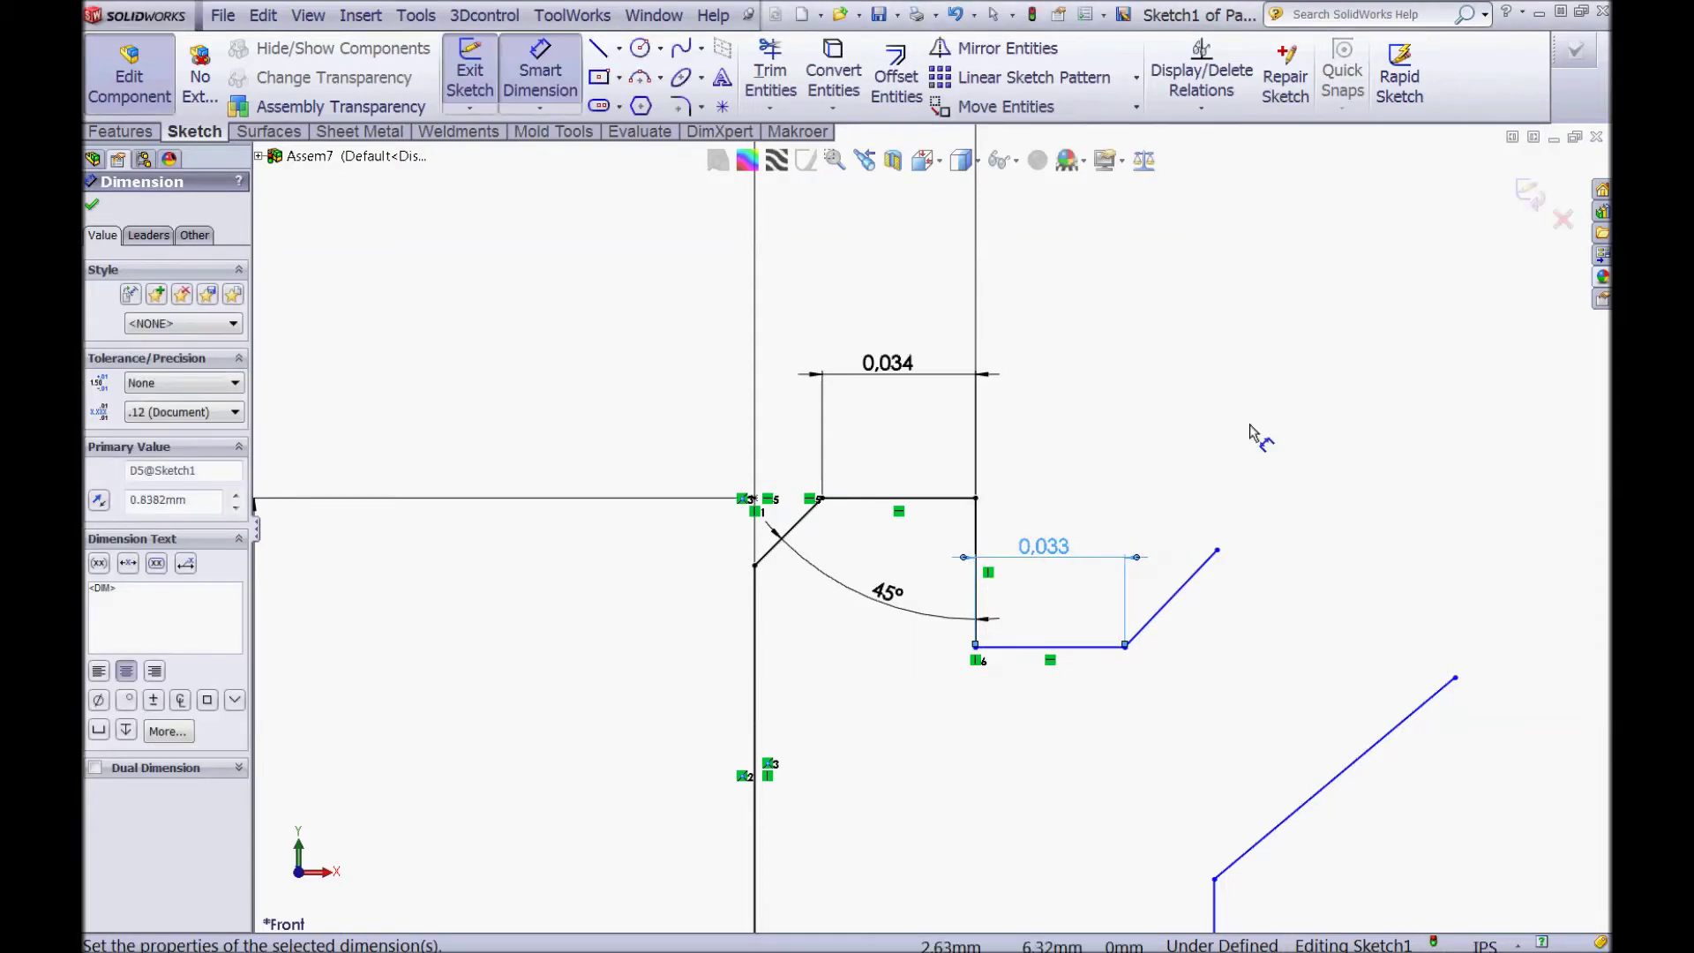
click(1276, 402)
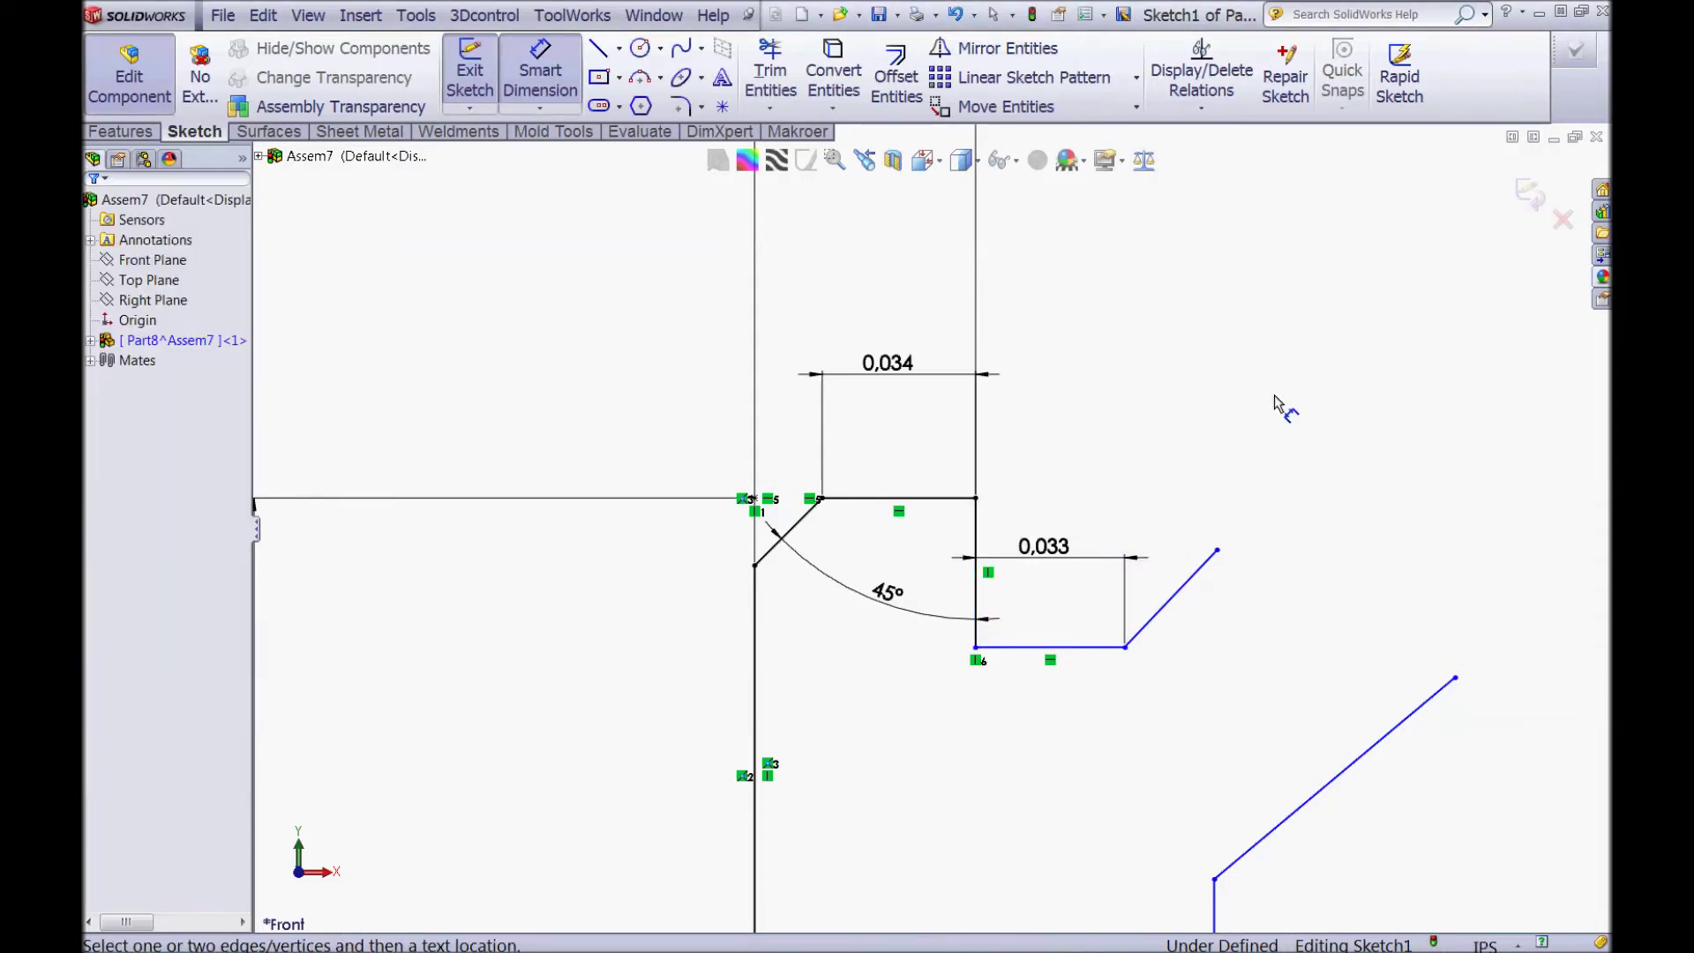
Step: Dimension the diagonal line's angle at 30°, then change it to 60°
click(1188, 589)
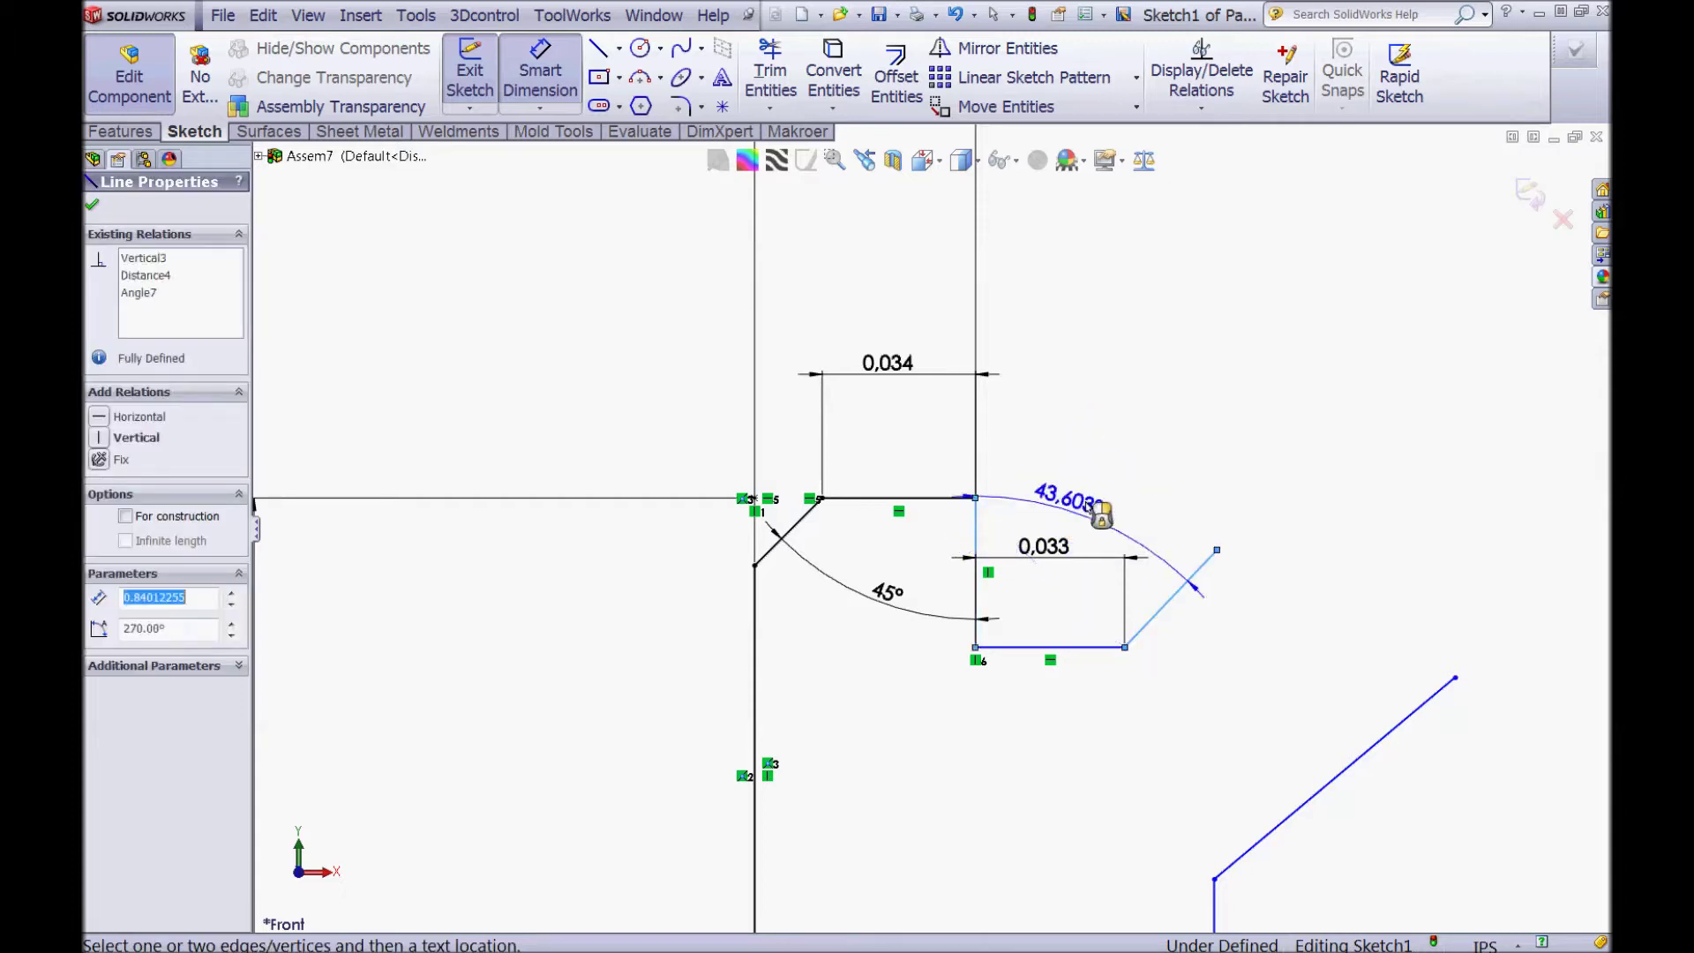
click(1103, 481)
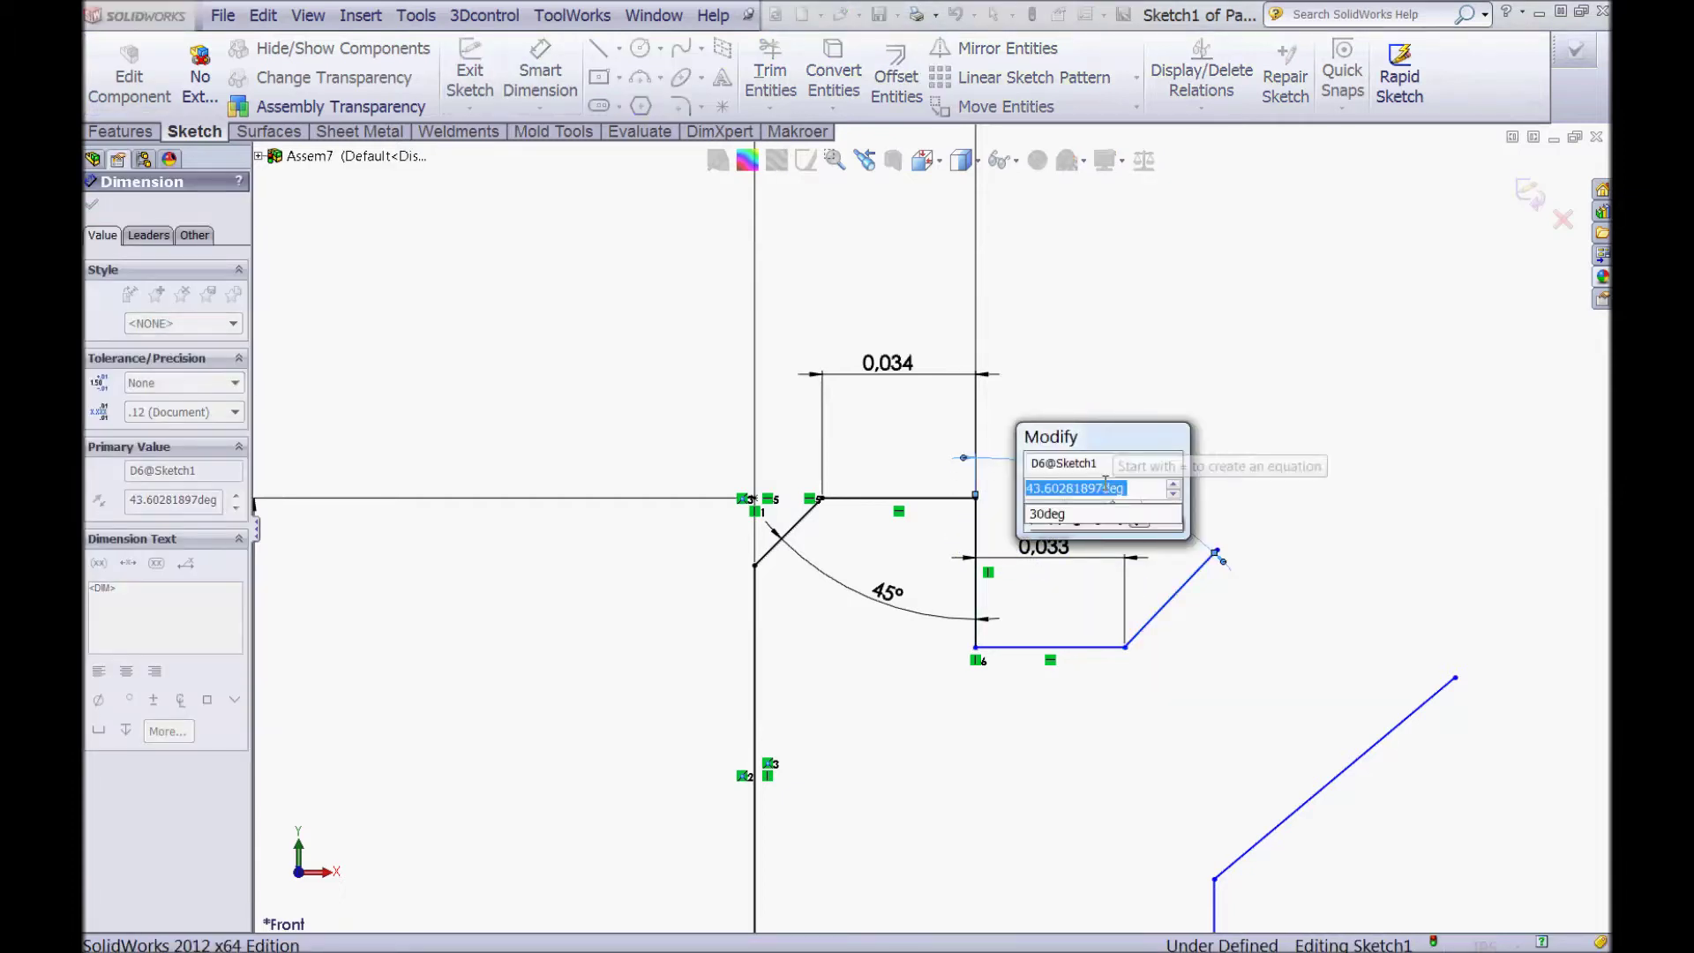
text(30)
key(Return)
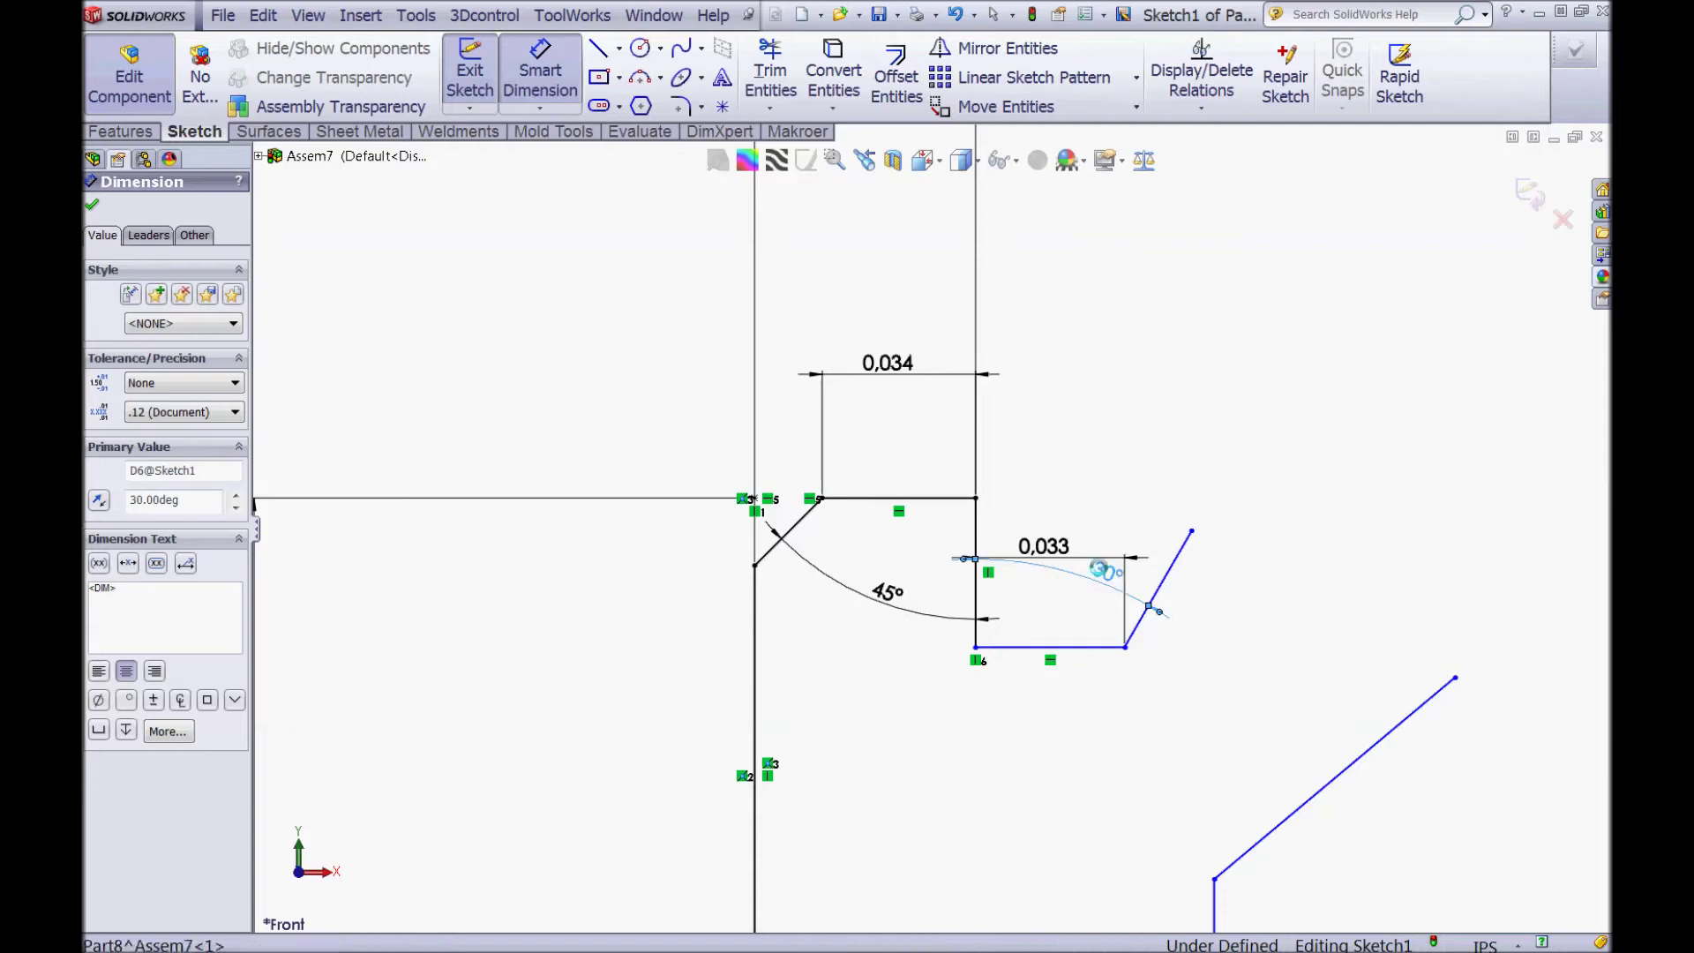
double_click(1100, 566)
key(Return)
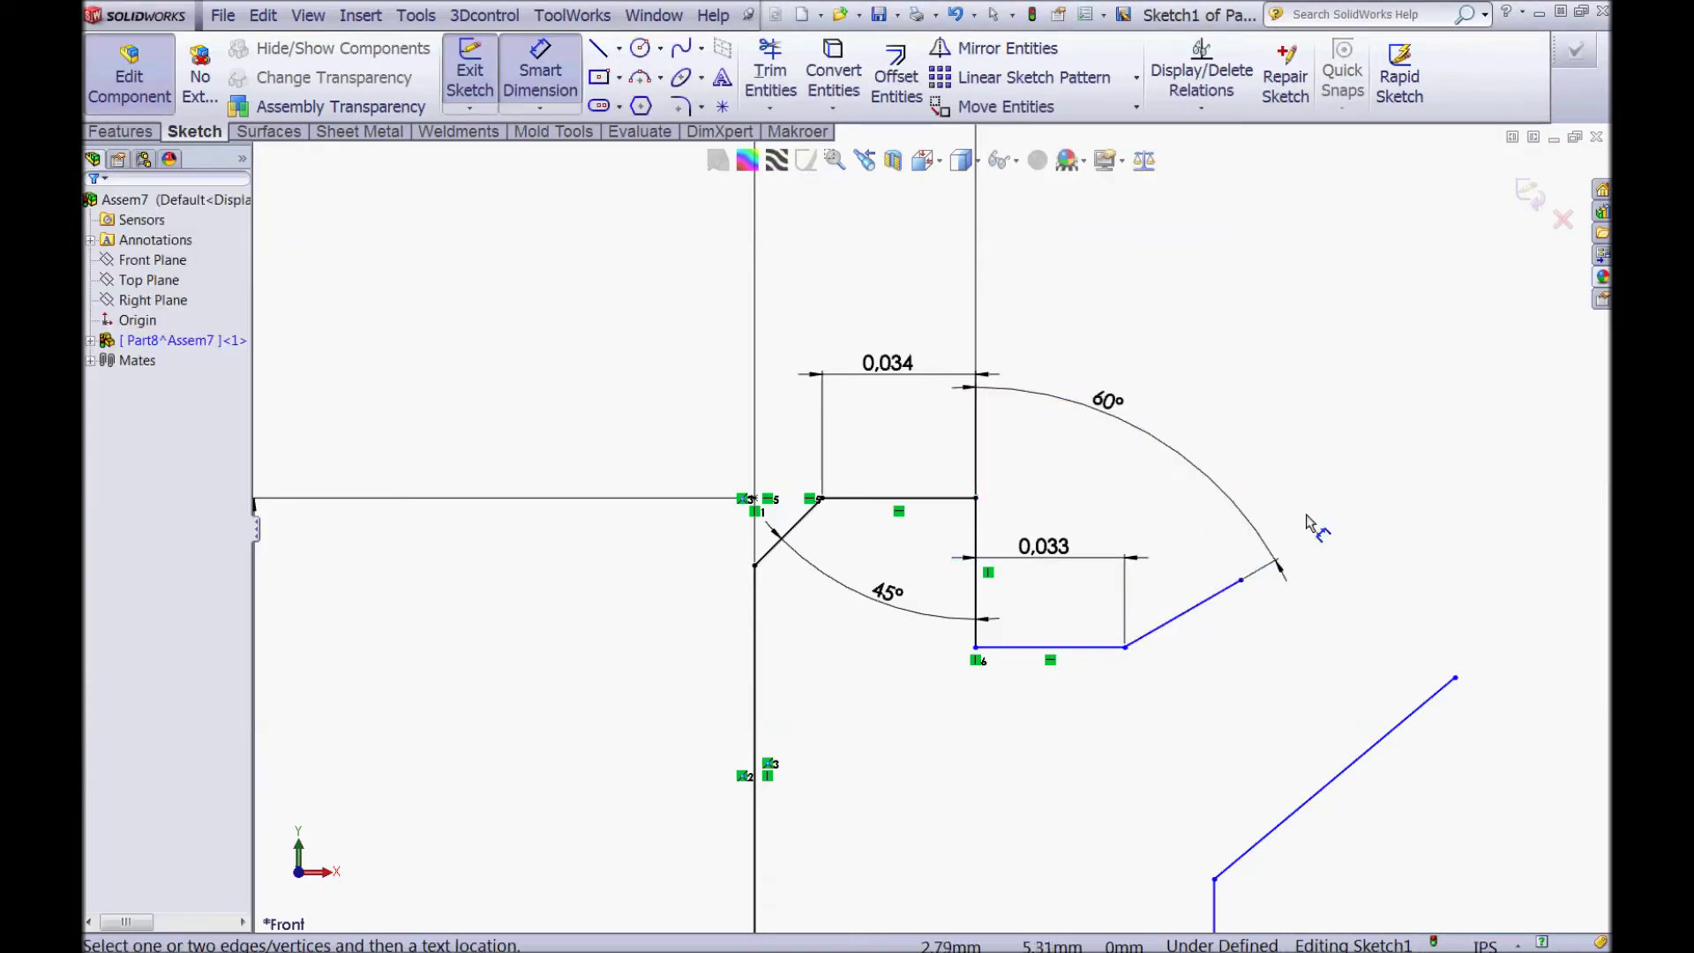
scroll(1151, 711, up, 5)
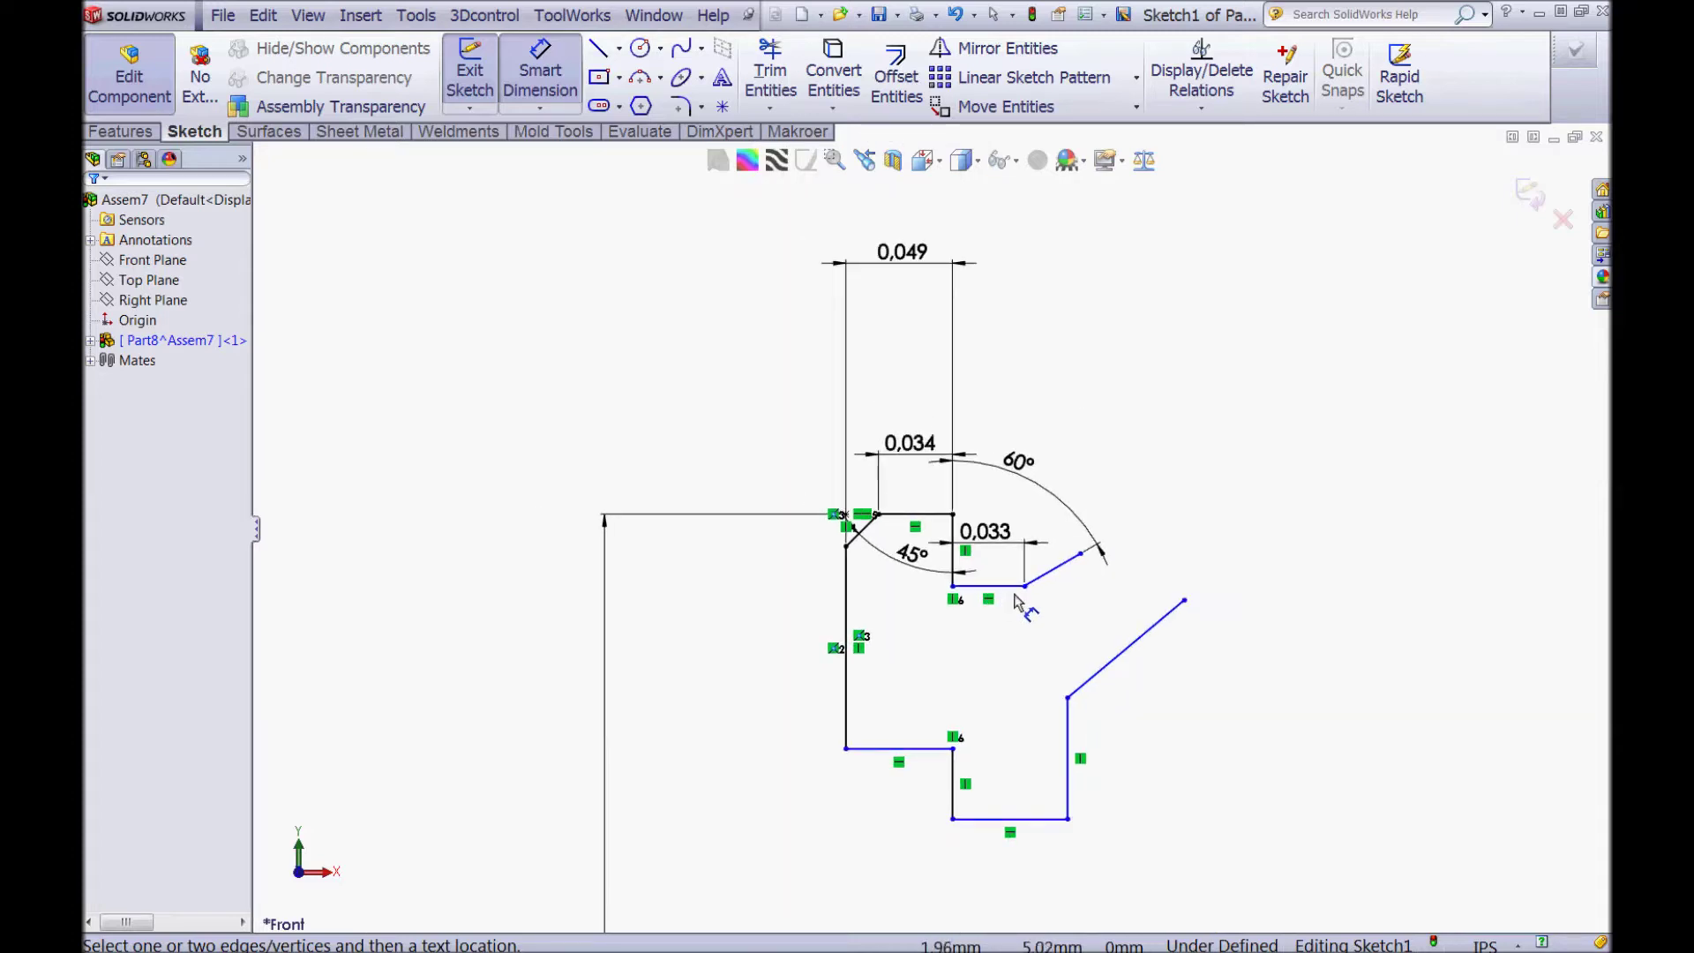
Step: Add diameter dimensions about the centerline of 0,409 and 0,209 to the step lines
click(1010, 587)
scroll(979, 728, up, 4)
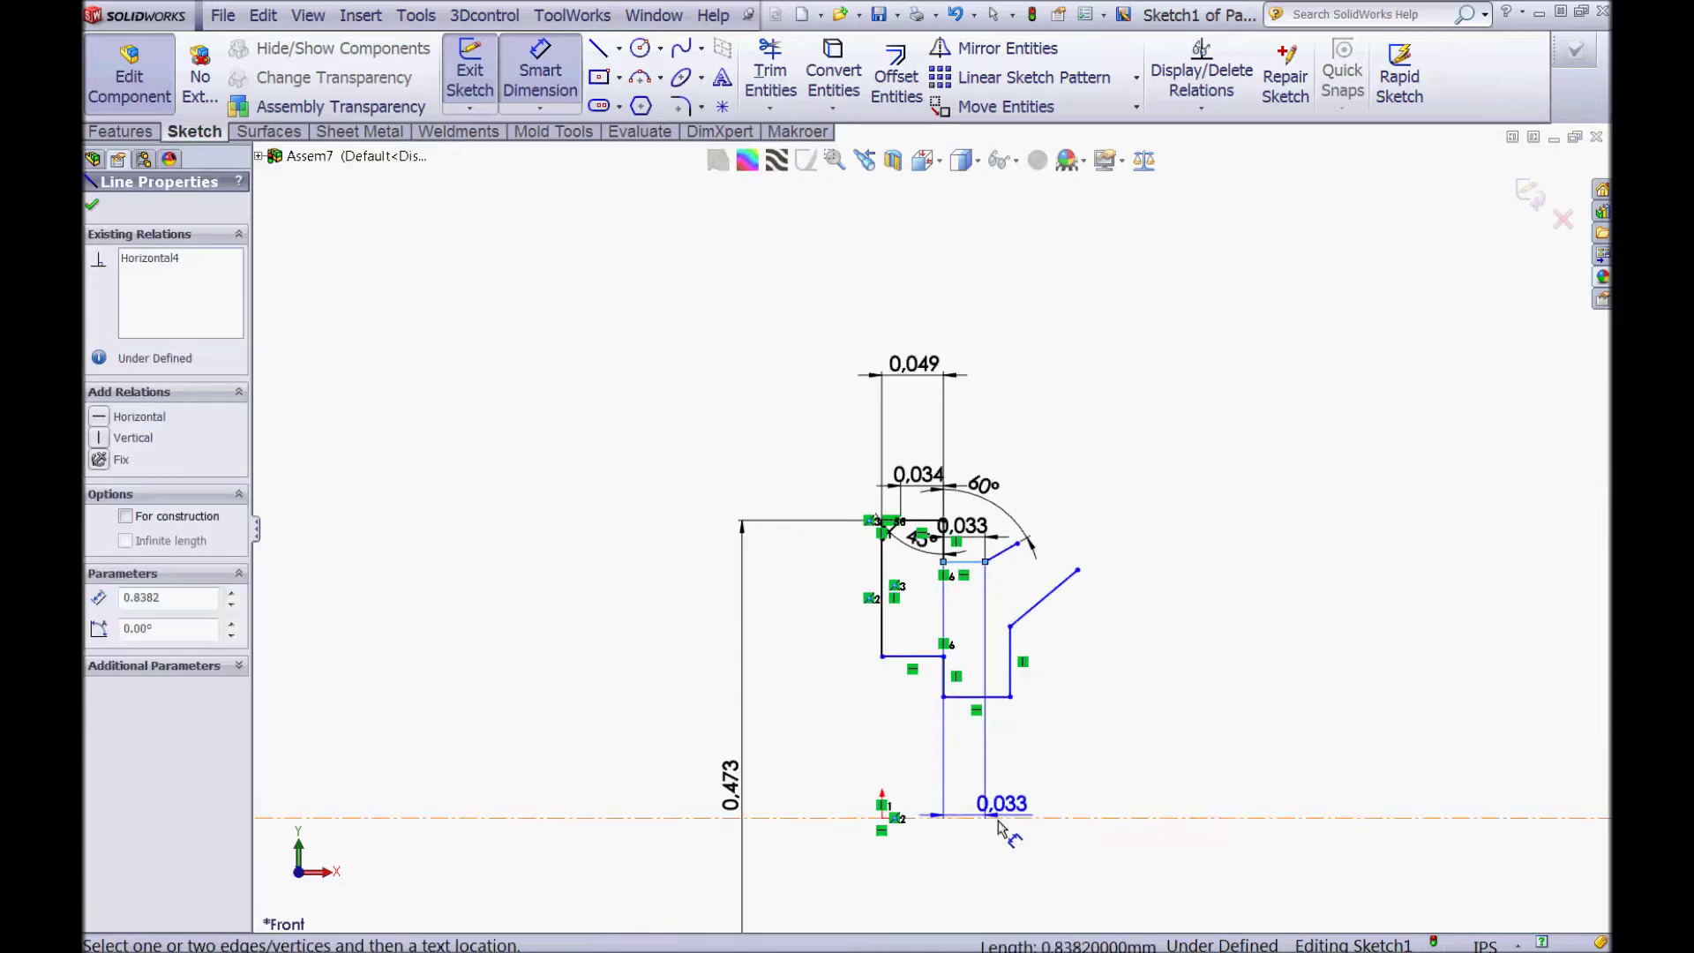
click(997, 818)
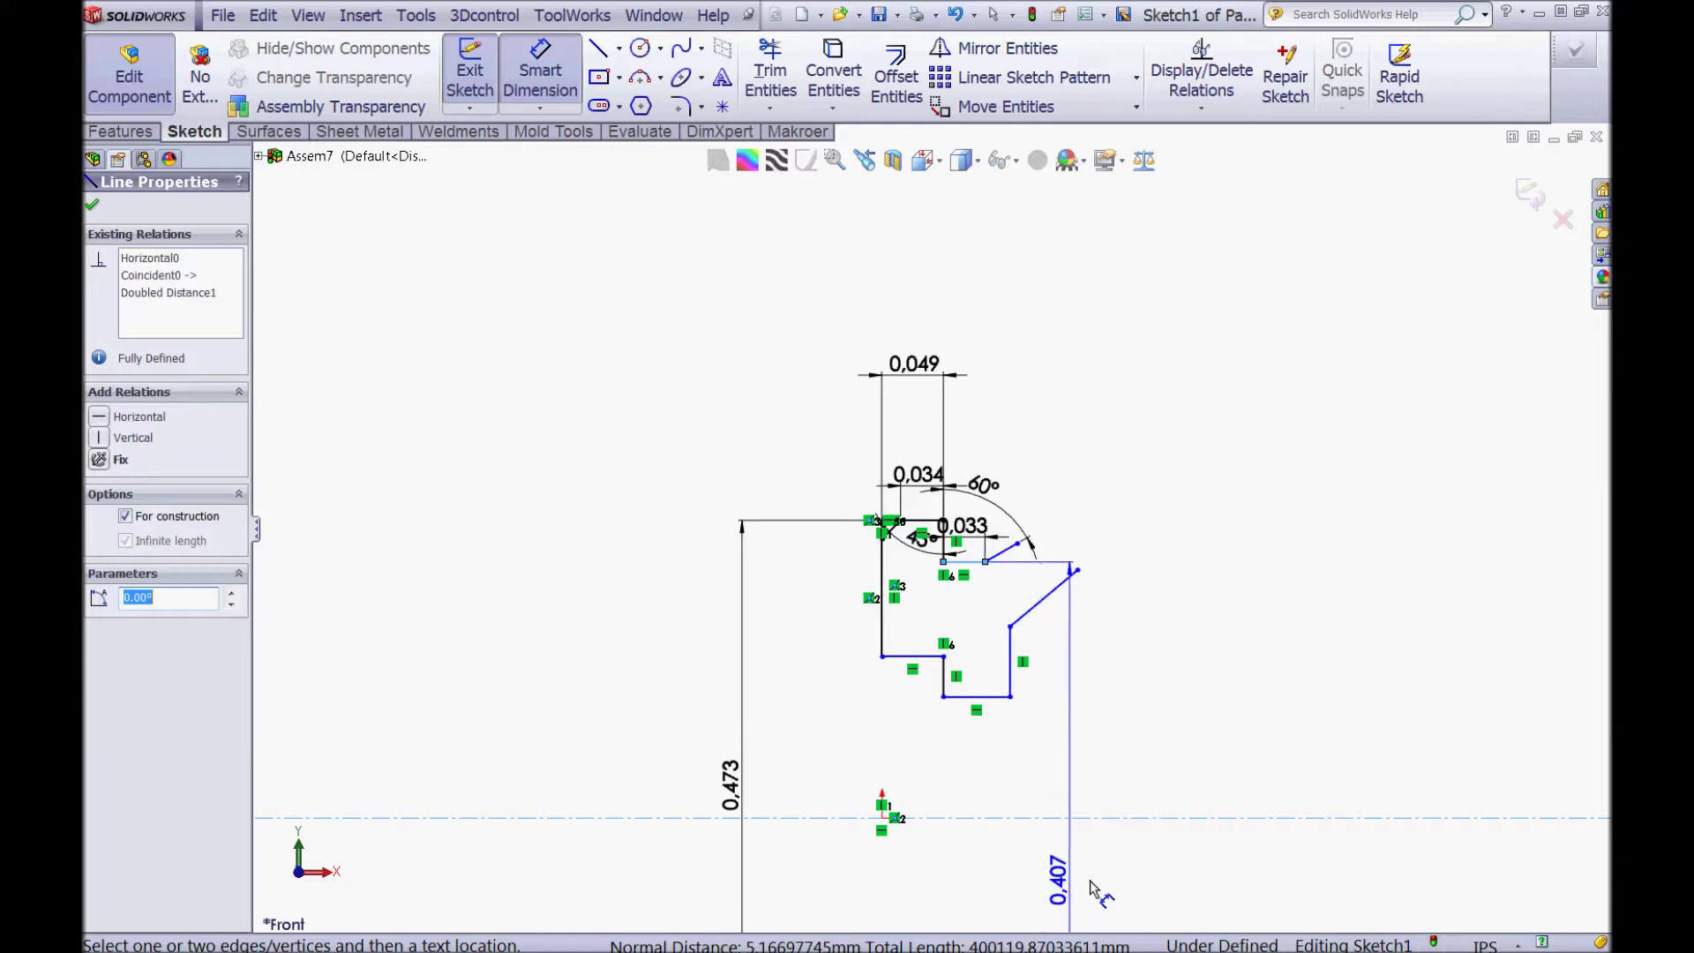
click(1177, 886)
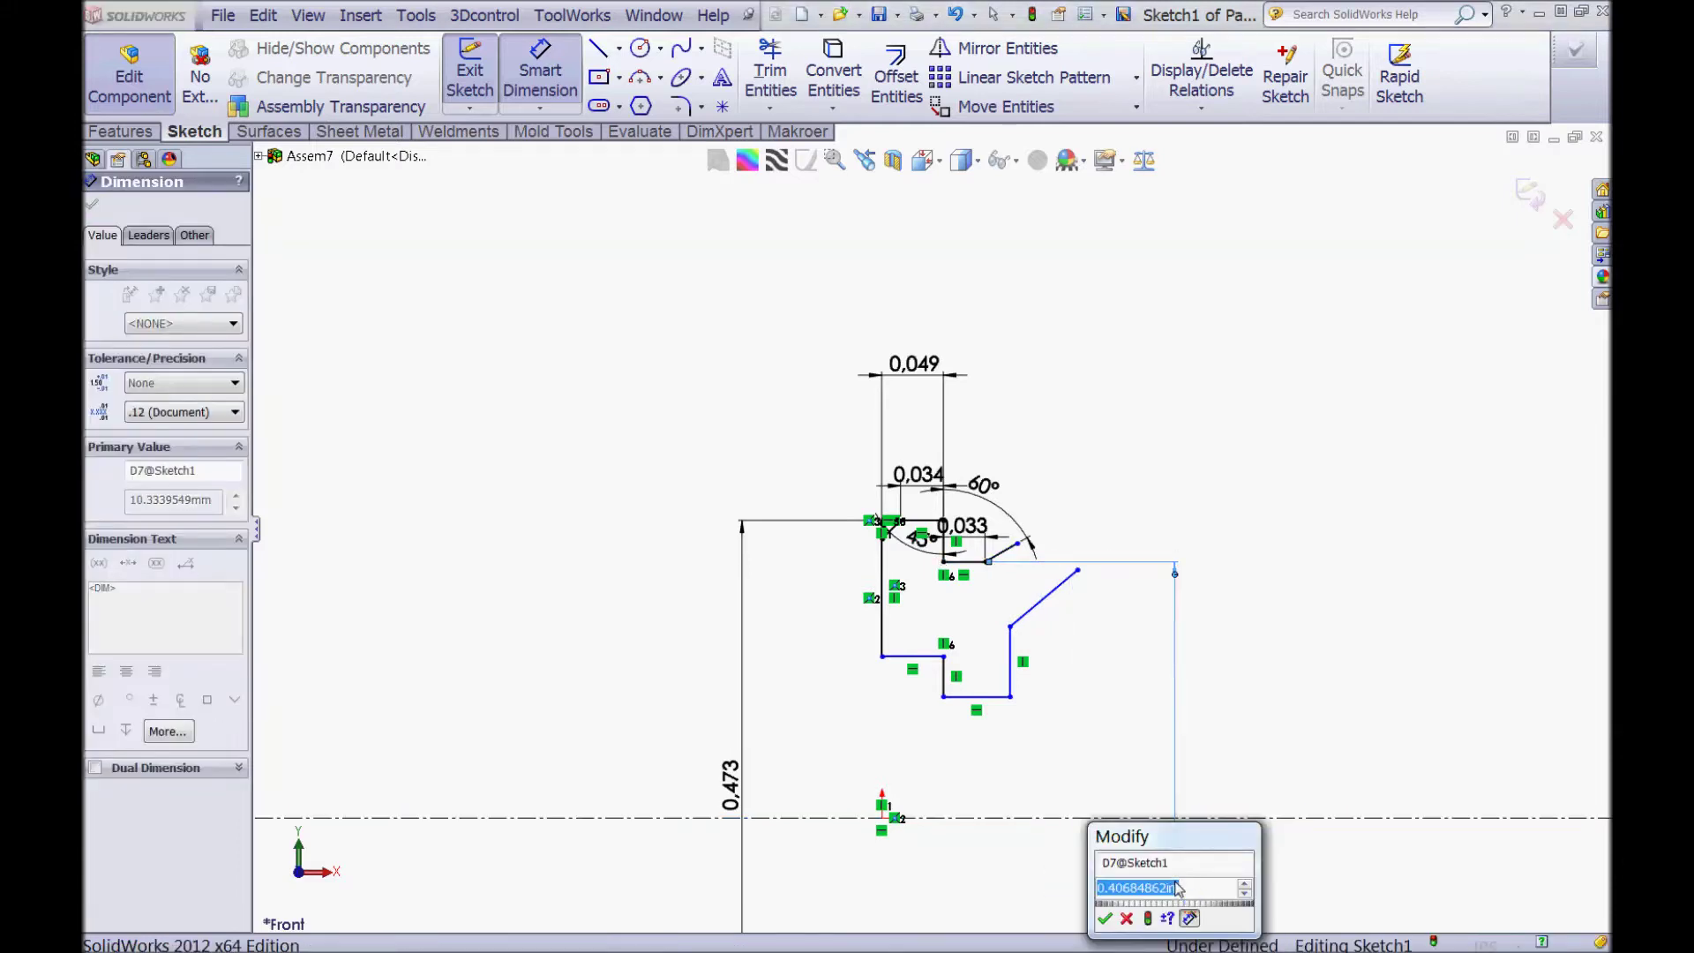
text(.4)
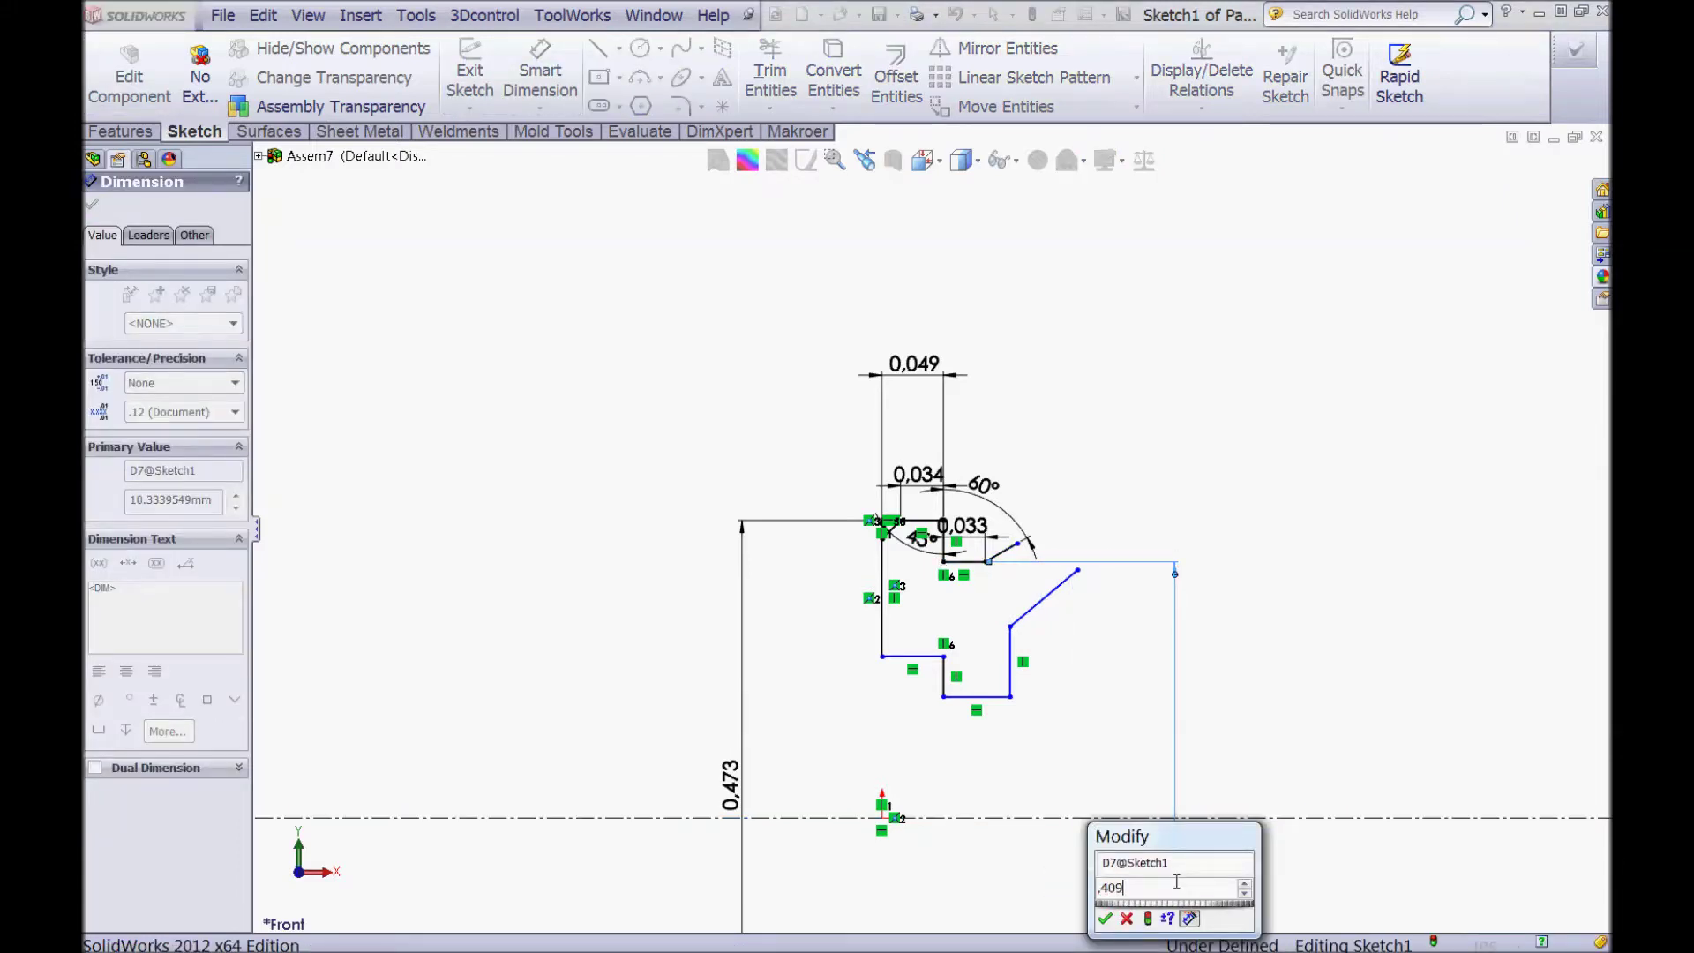
key(Return)
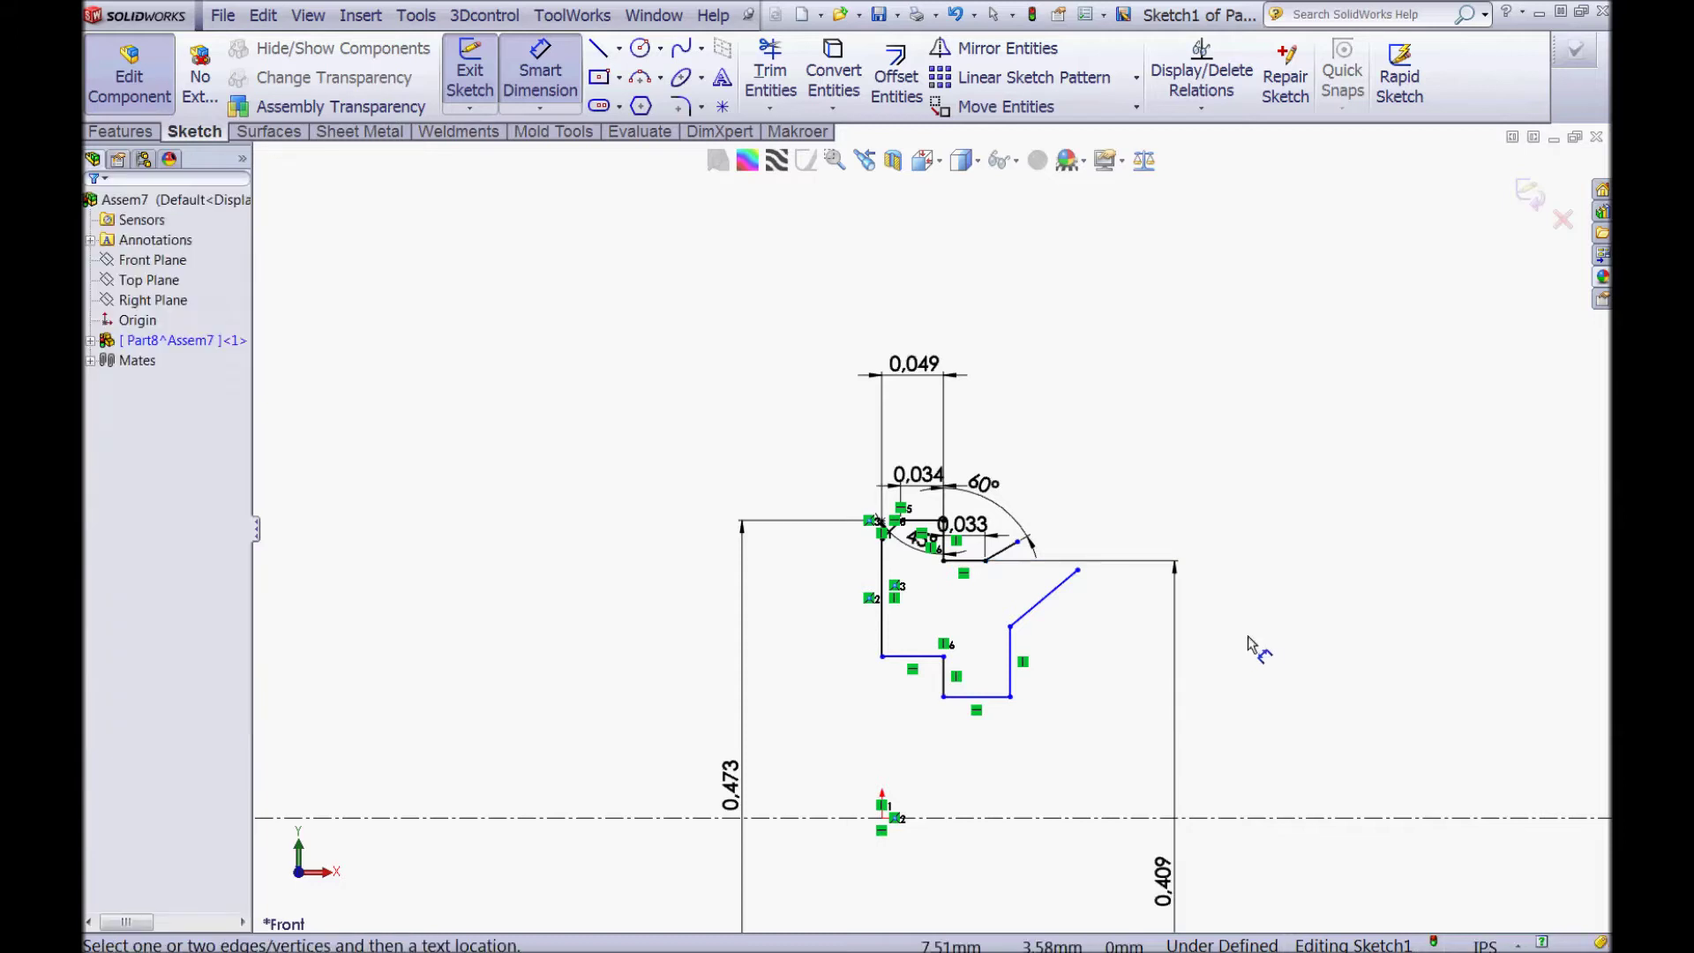
click(898, 675)
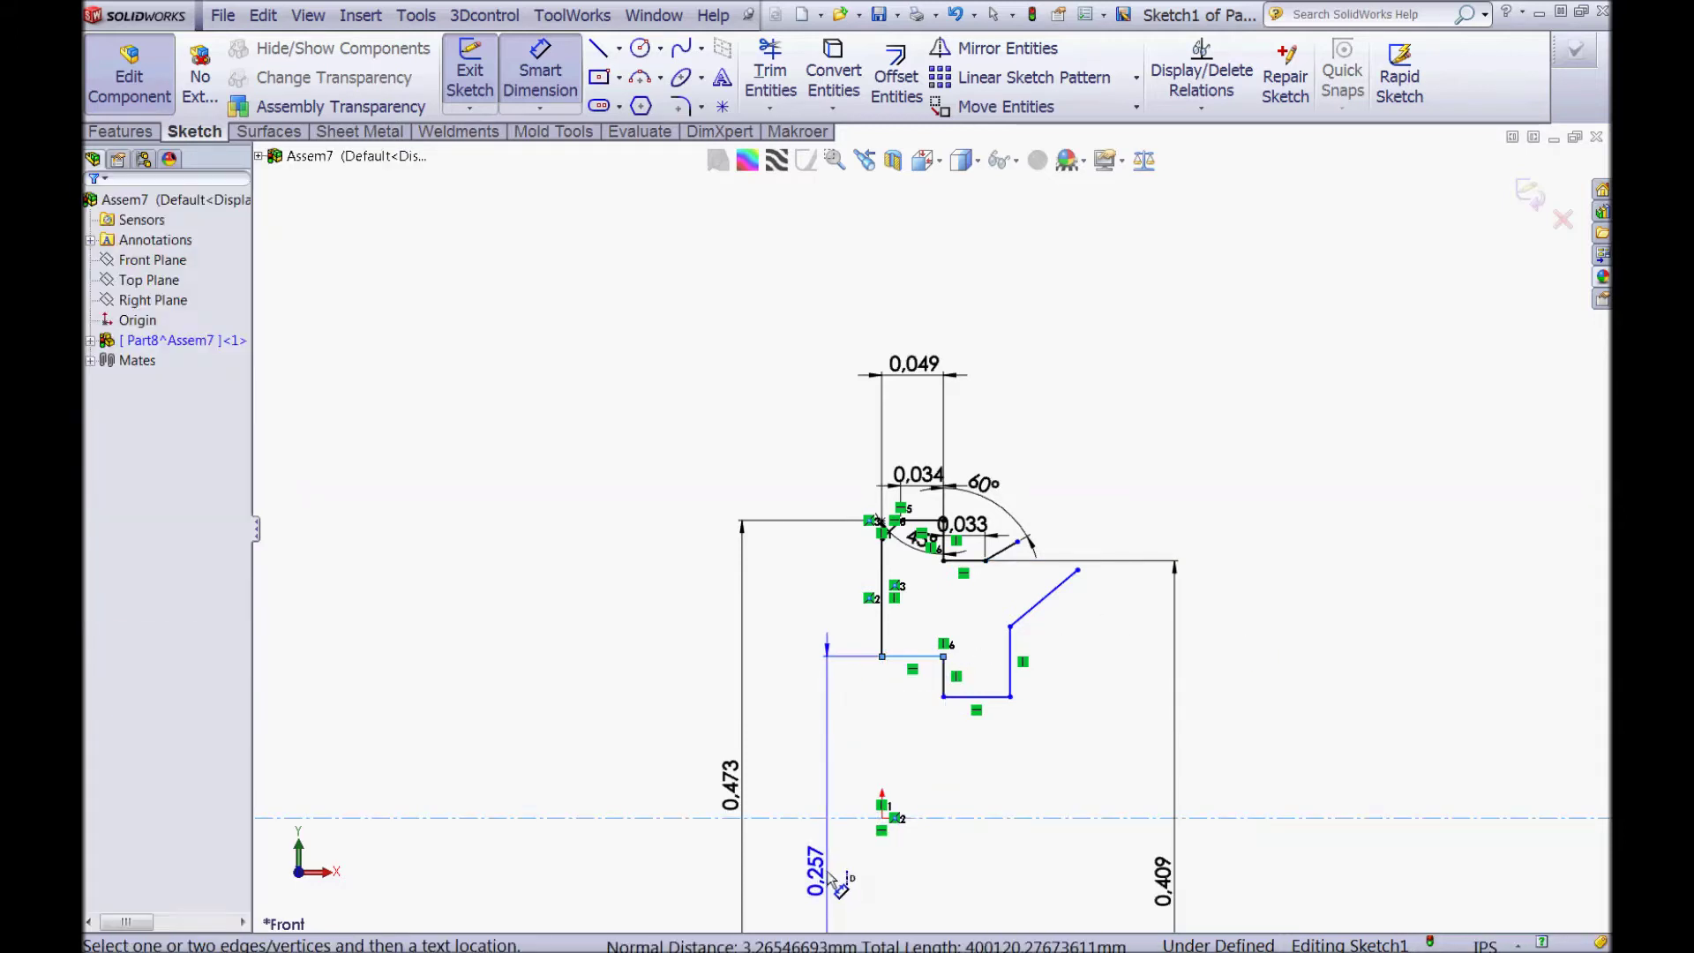
click(829, 875)
text(0,209)
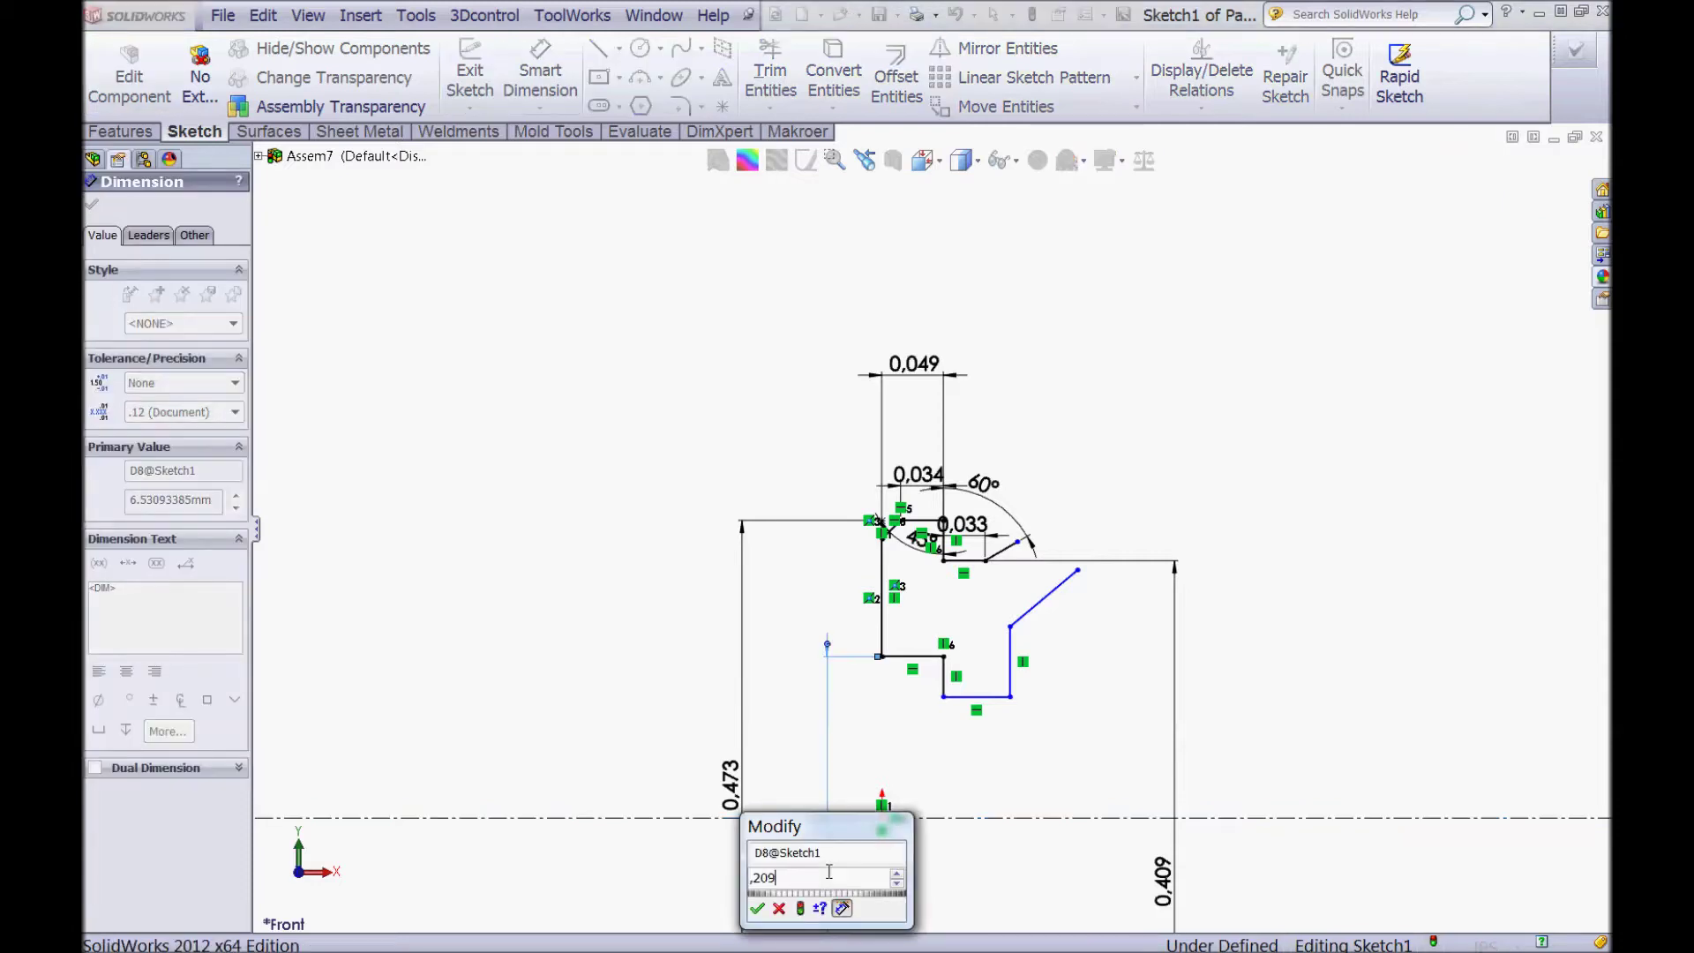
key(Return)
click(1337, 595)
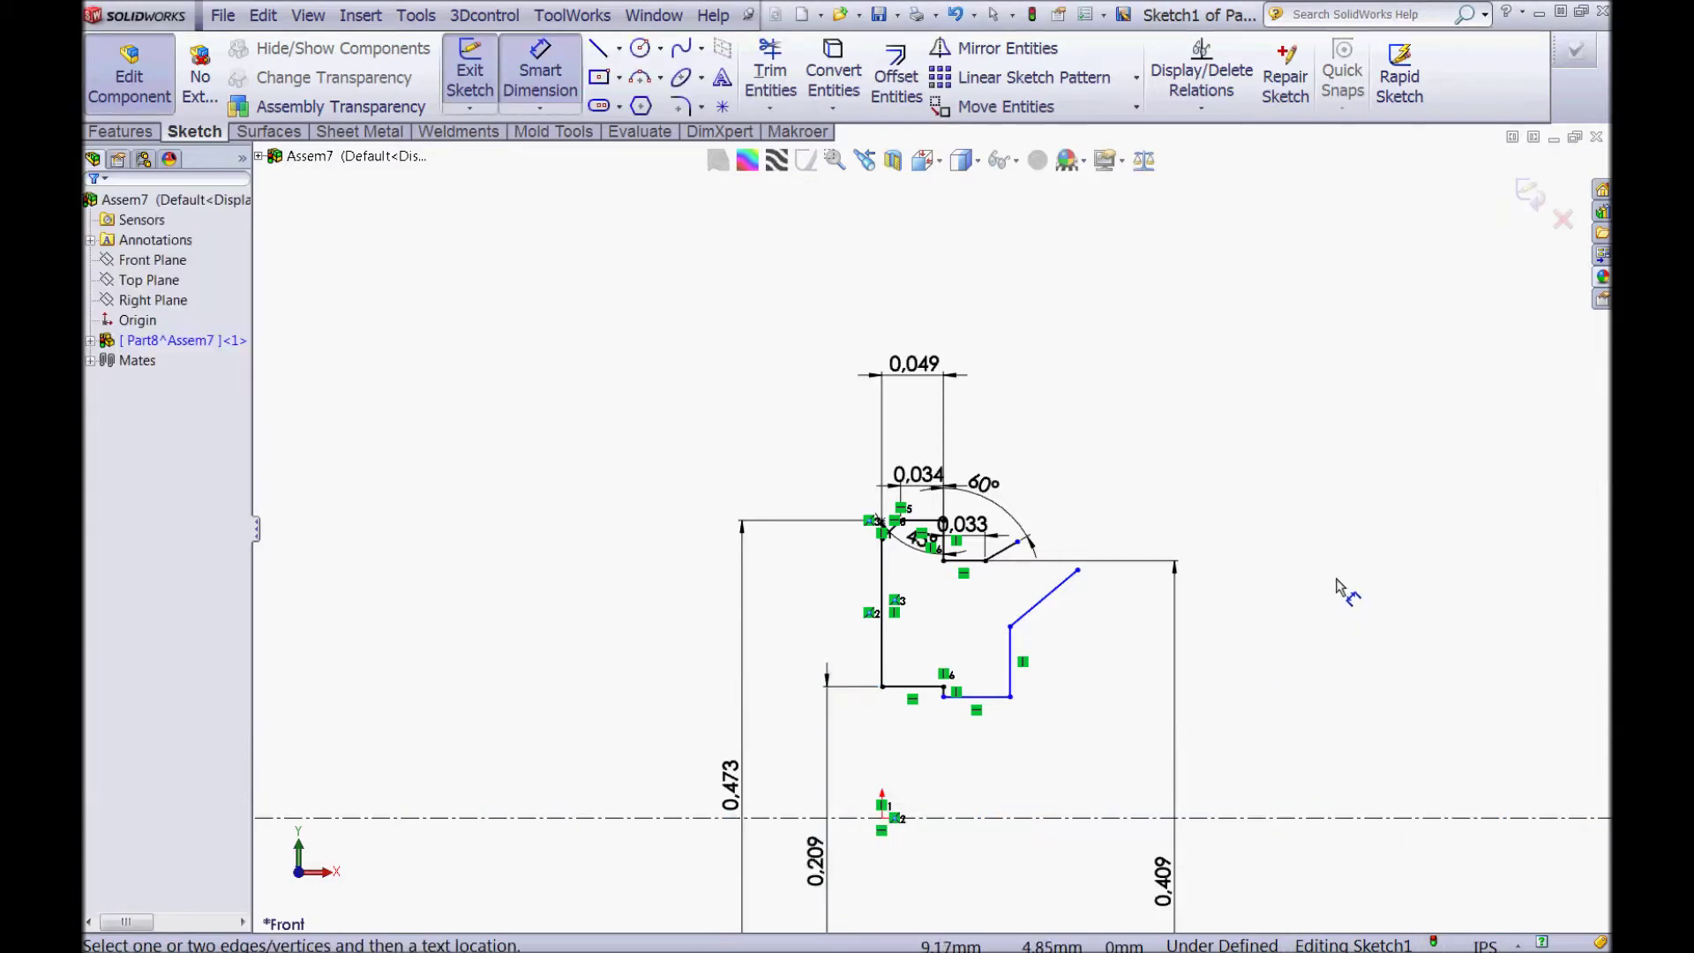
Step: Give the short bottom horizontal line a 0,120 diameter about the centerline
click(987, 701)
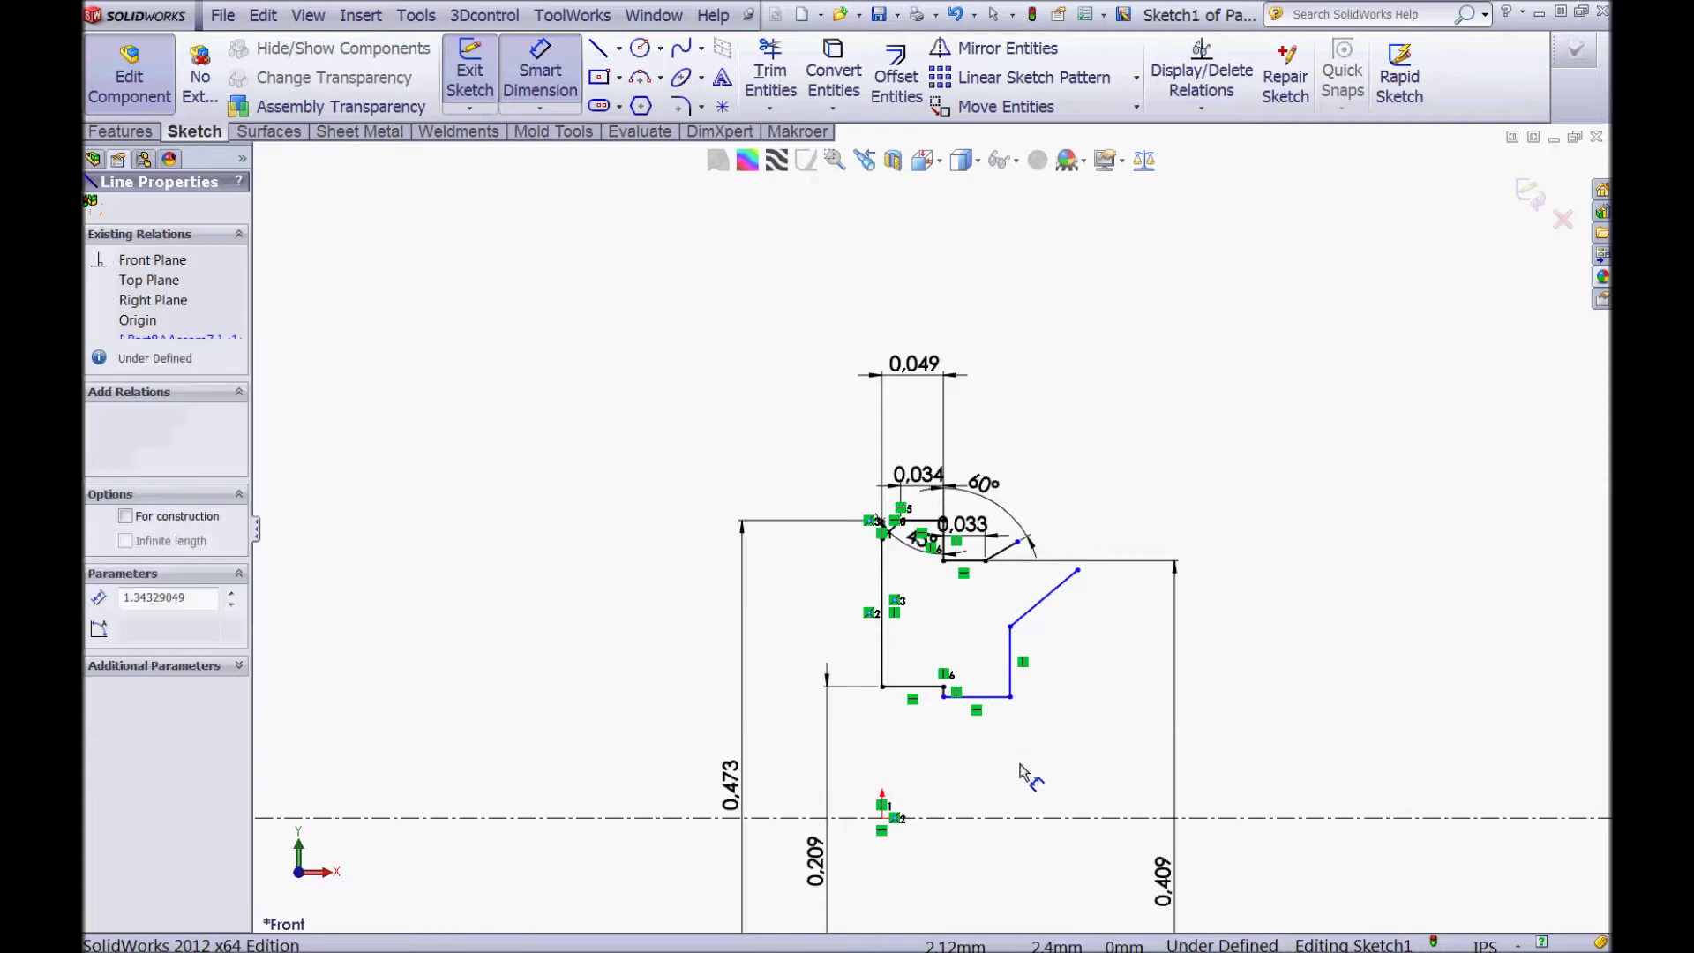
click(1032, 818)
click(1092, 868)
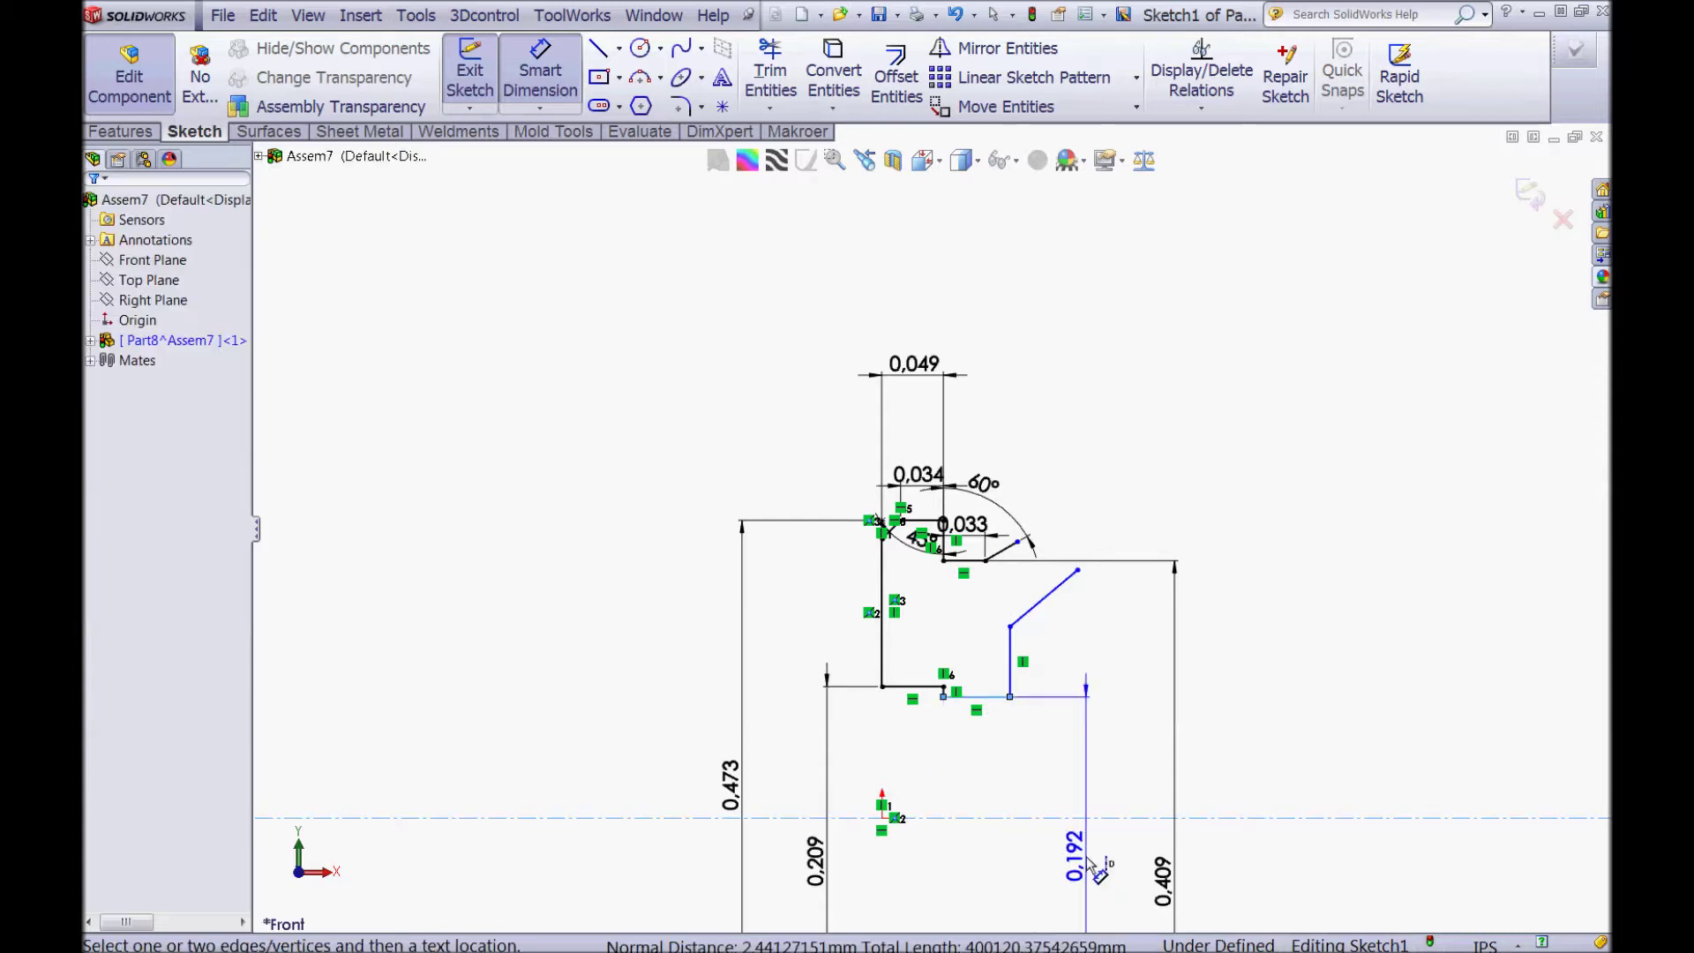
text(,1)
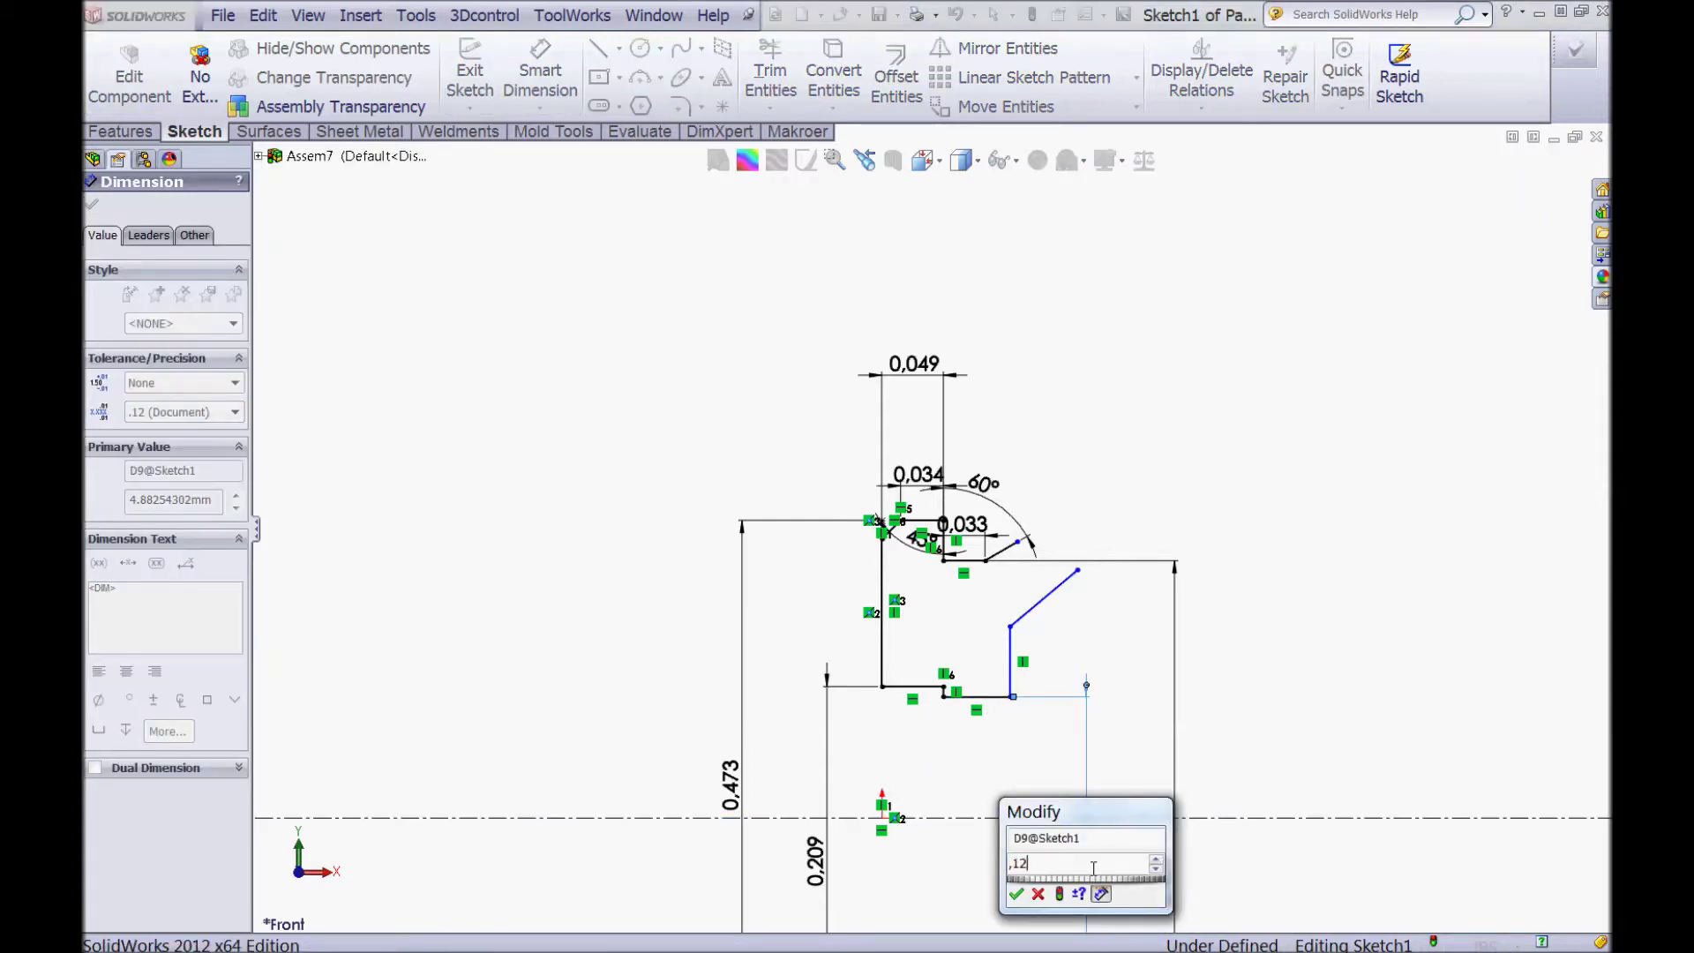
text(2)
key(Return)
click(1288, 593)
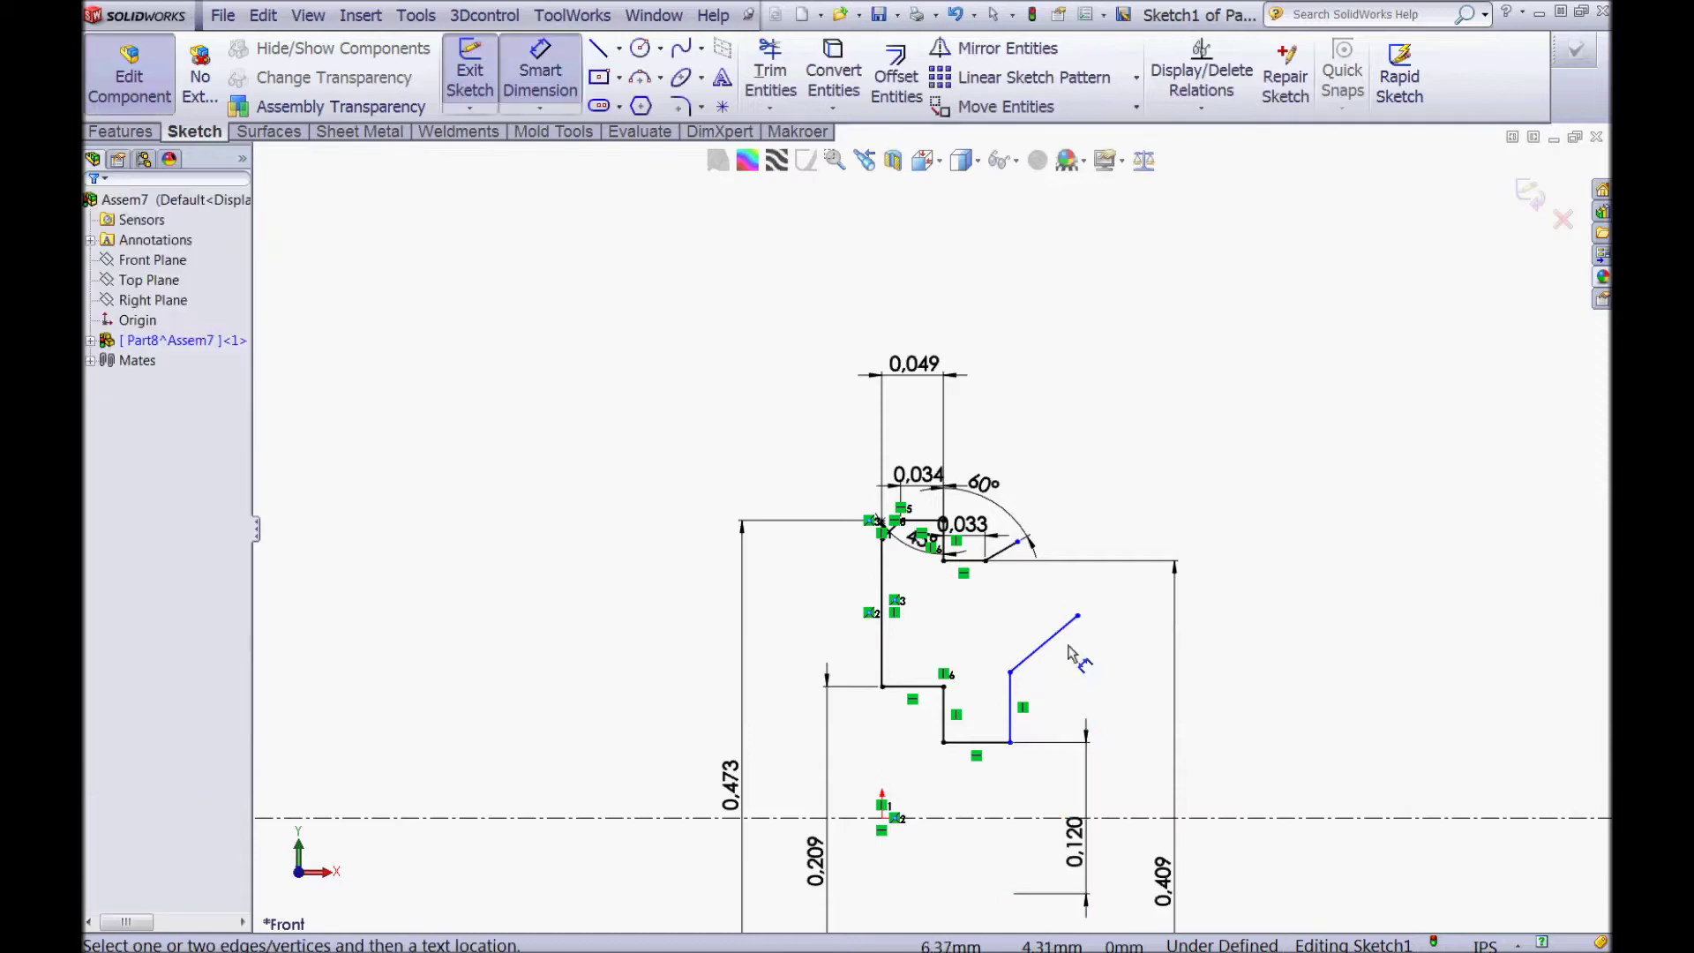
scroll(974, 732, down, 3)
Step: Dimension the bottom line's length to 0,055
click(975, 717)
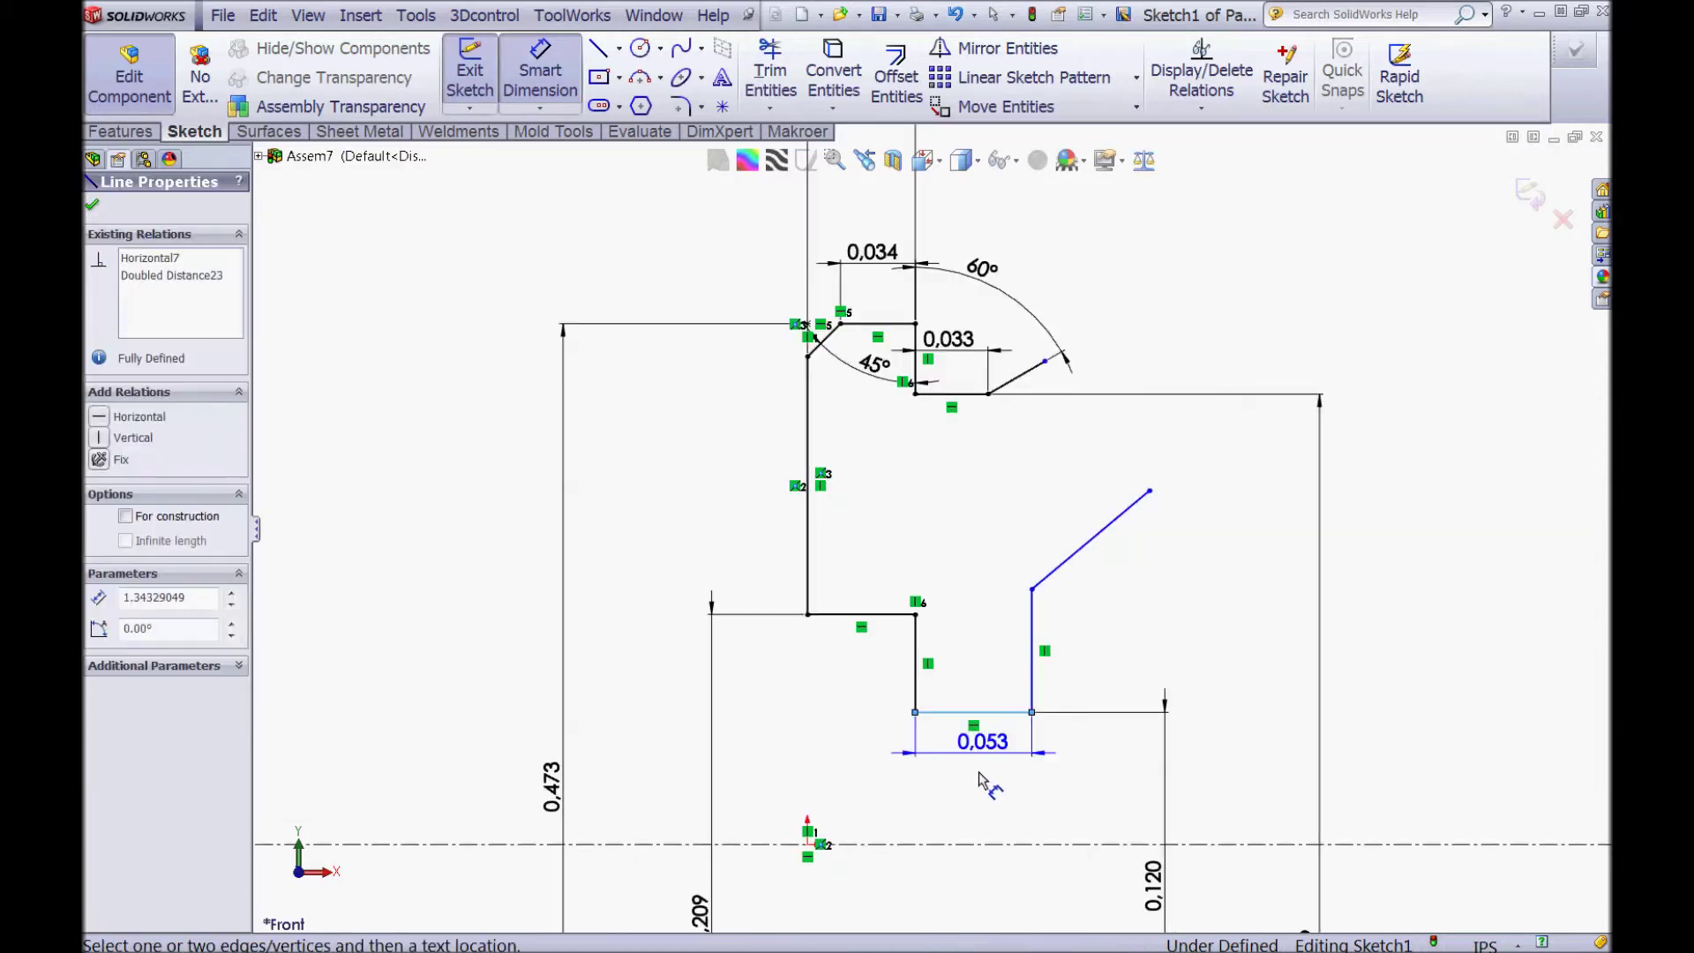
click(980, 788)
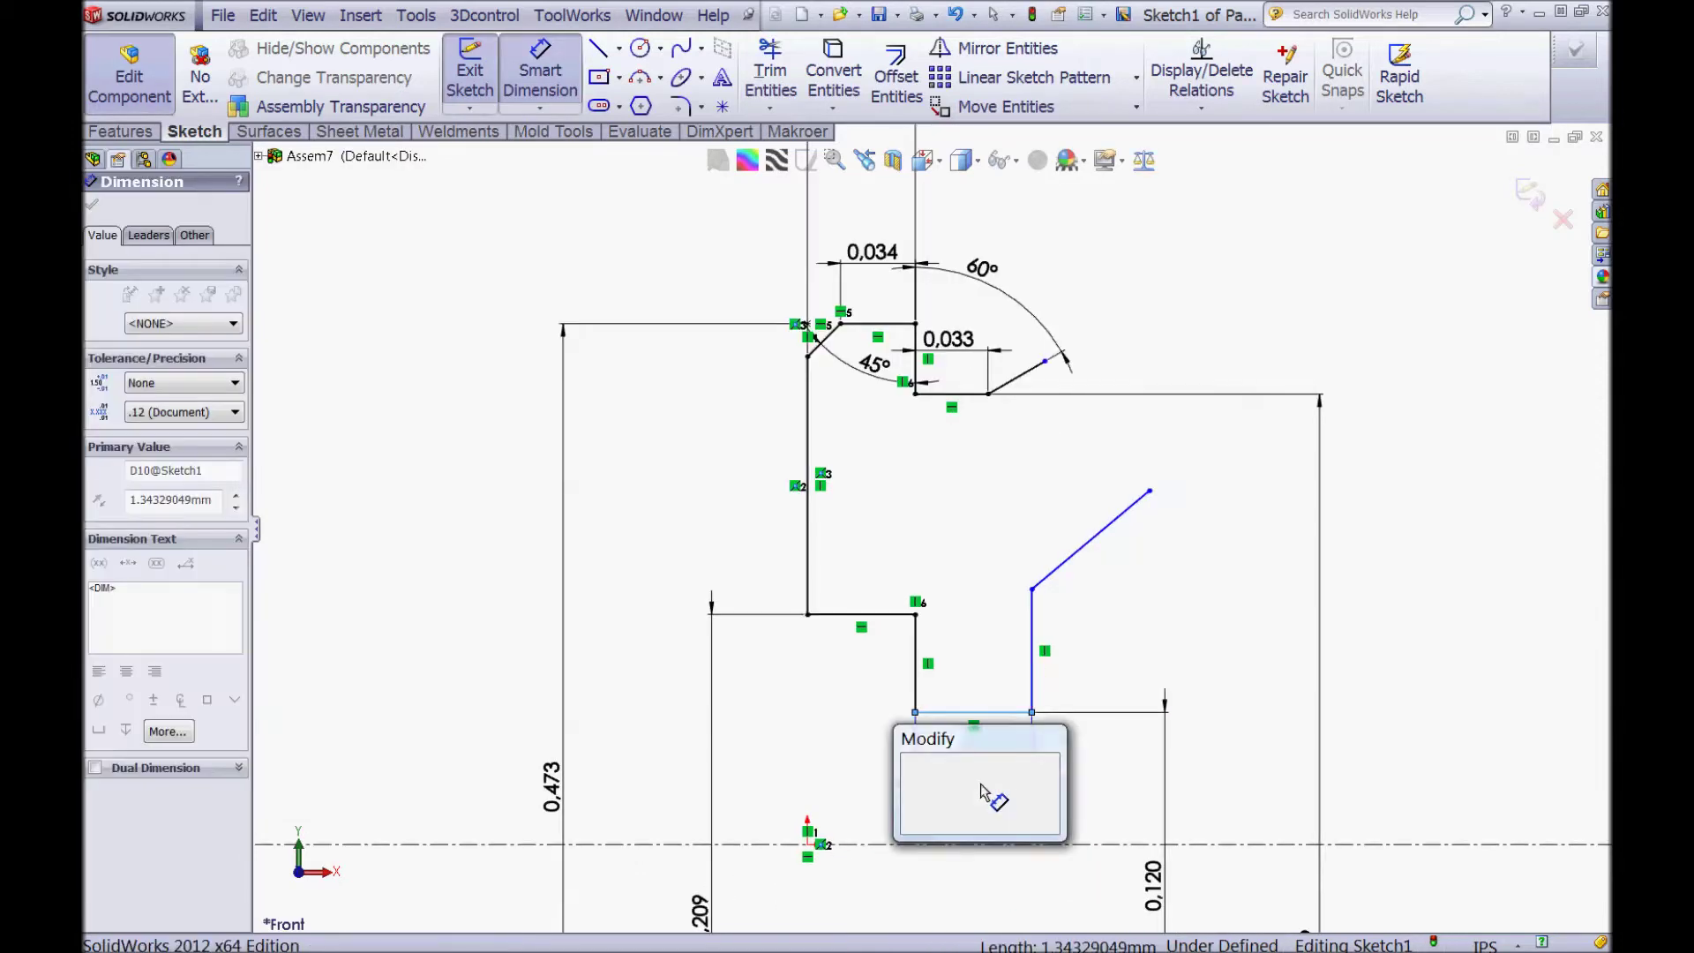
text(,05)
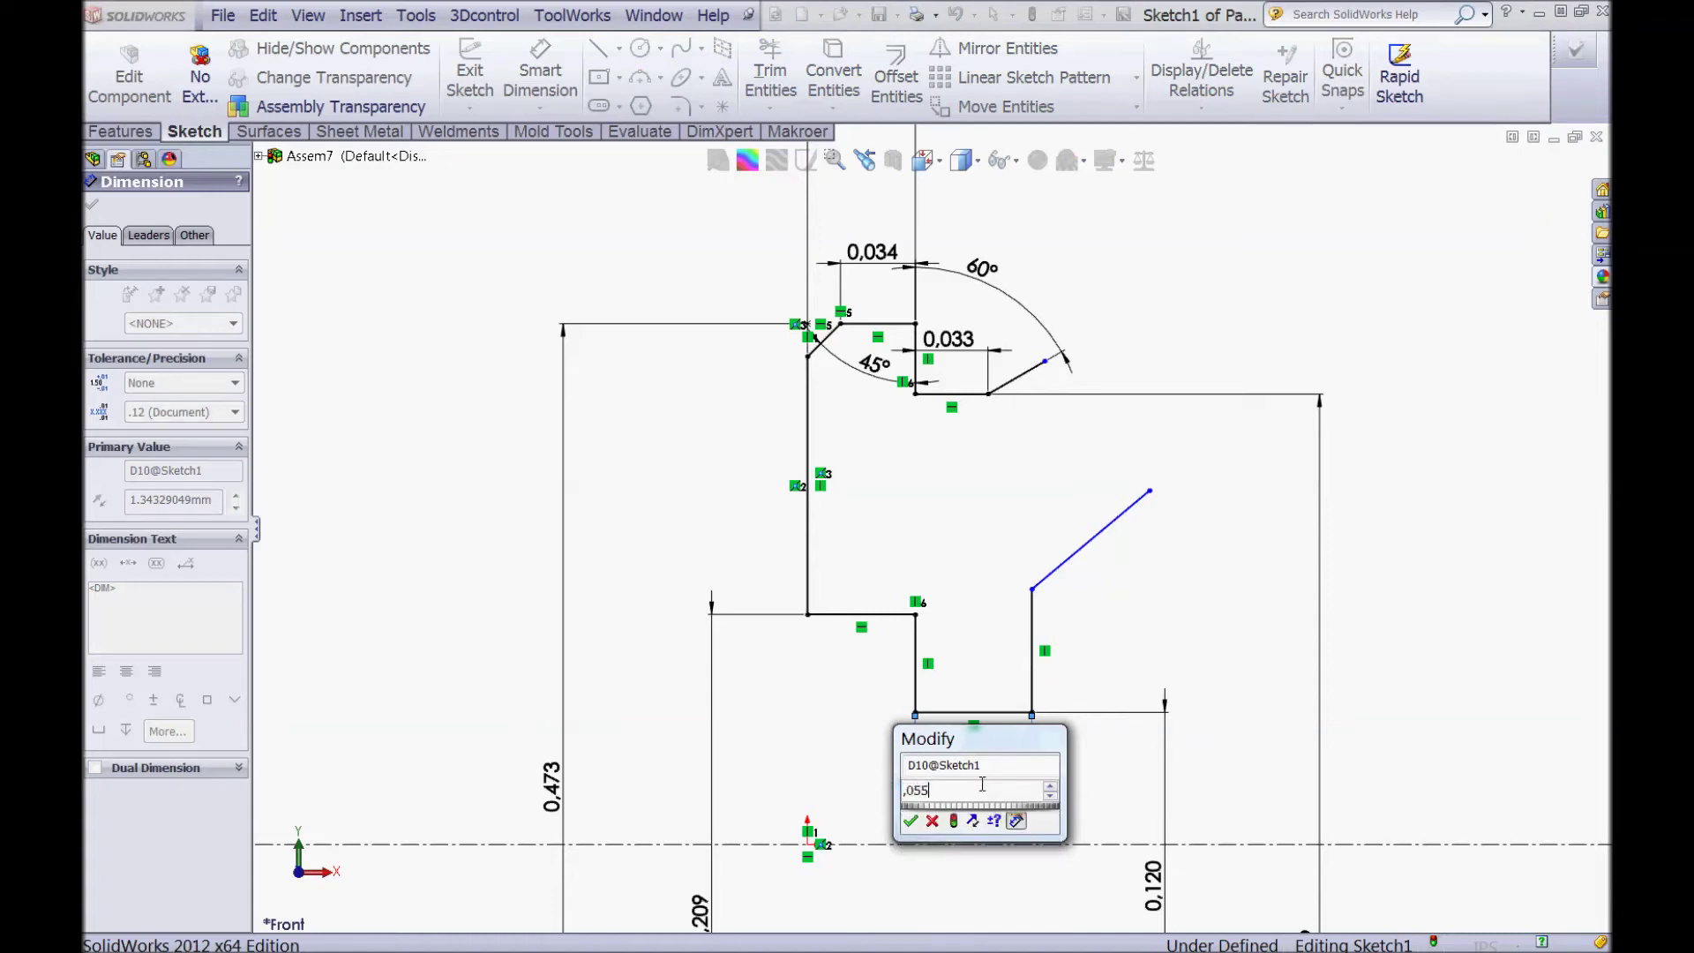
text(5)
key(Return)
click(1176, 573)
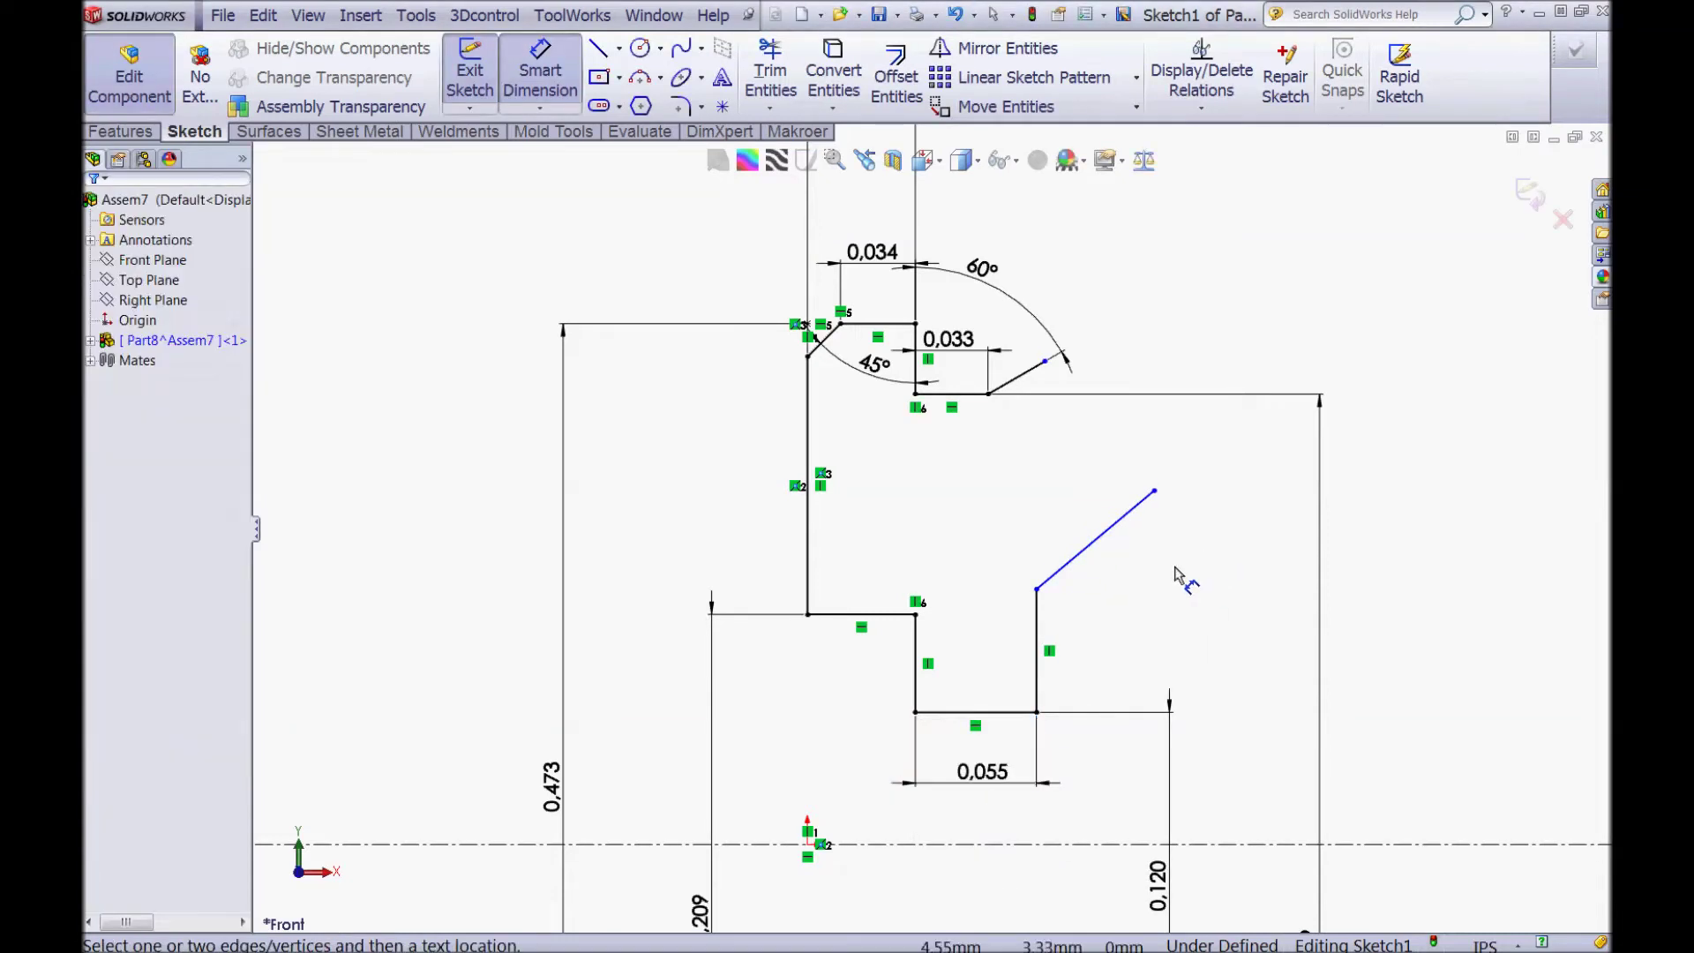
Step: Set the lower slanted line at 45° to the centerline
click(1125, 515)
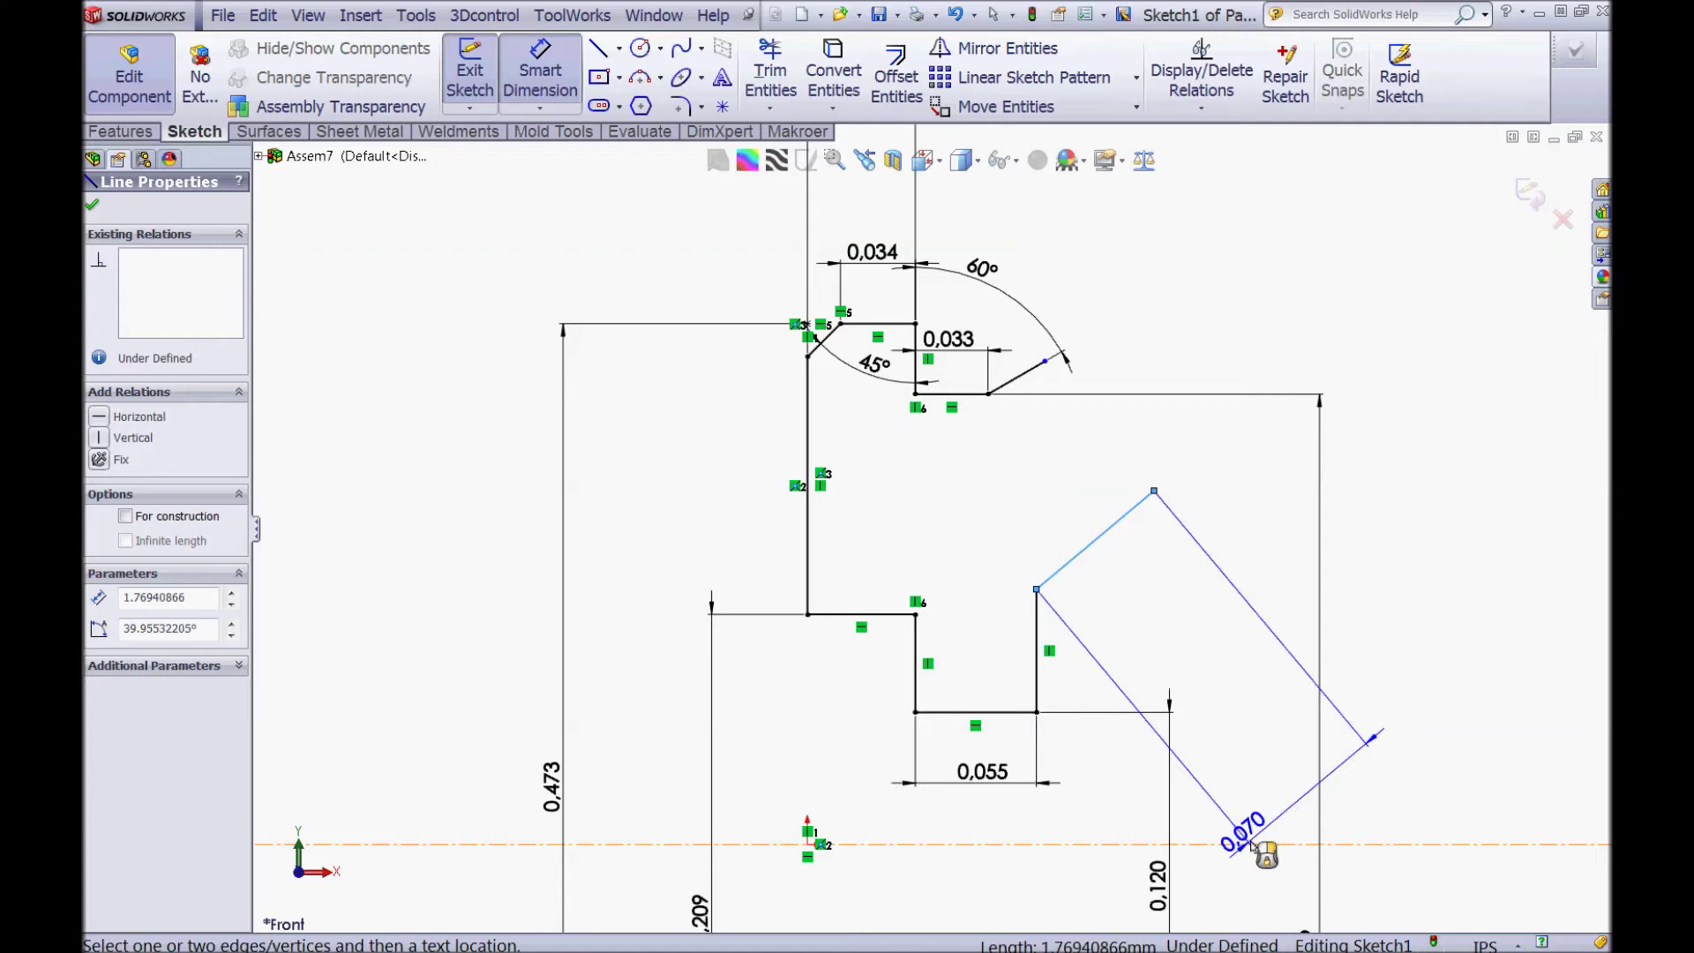
click(1266, 845)
click(1262, 713)
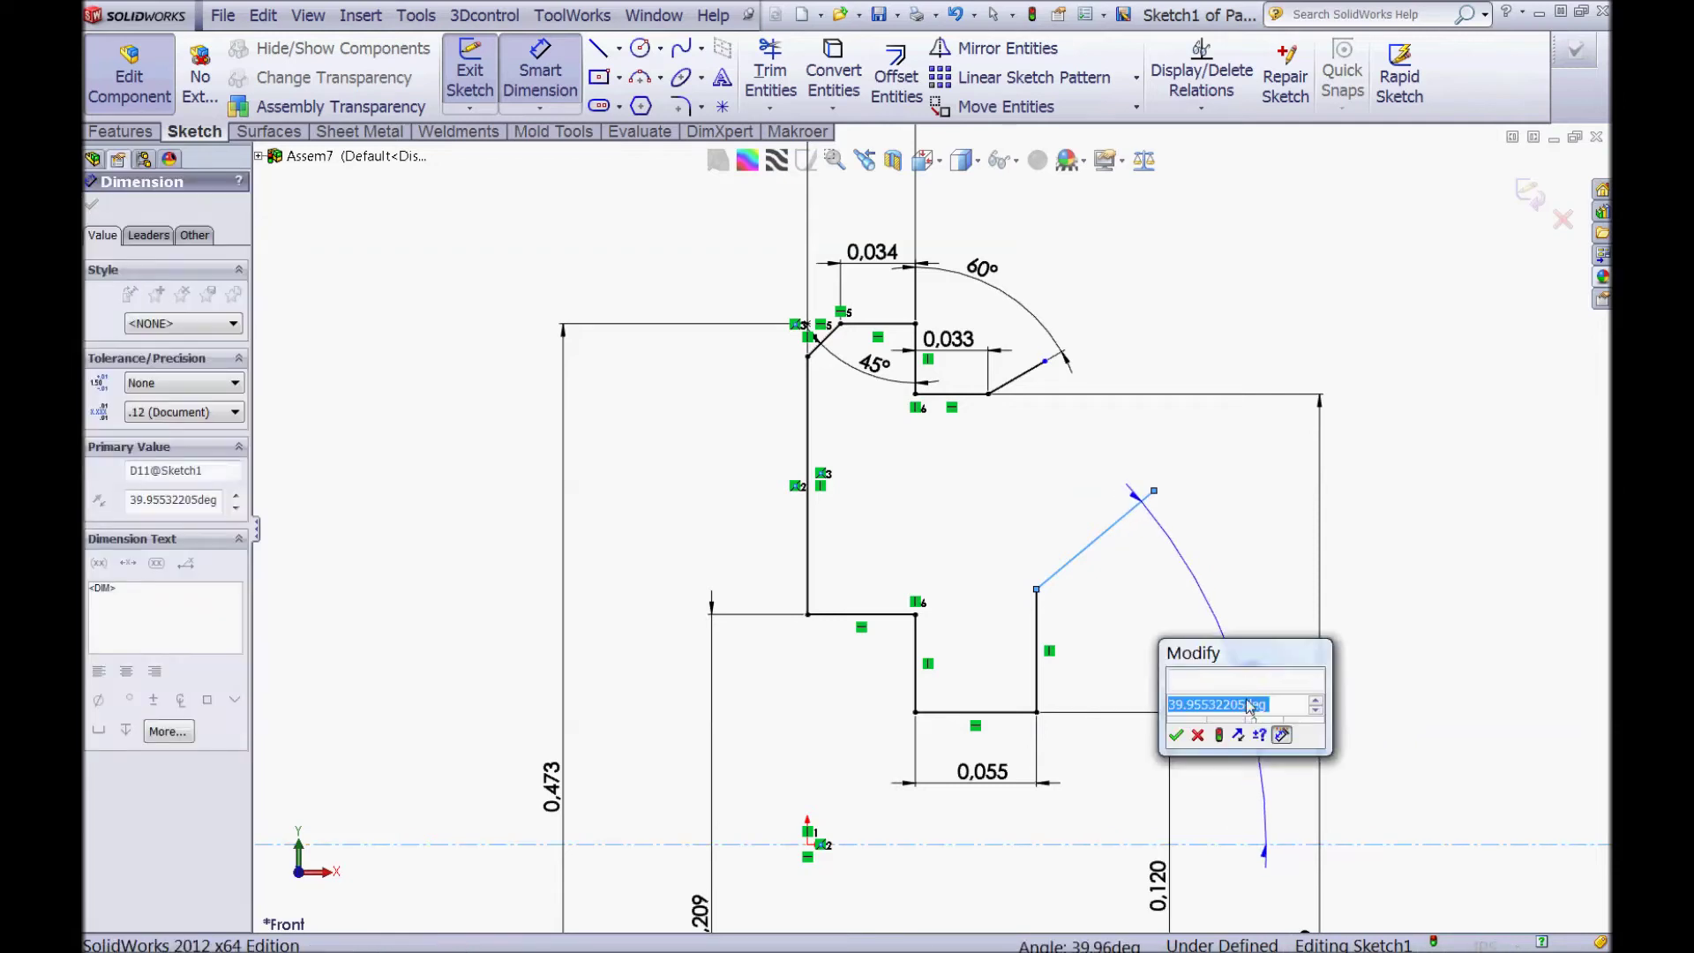
key(Return)
click(1384, 511)
Step: Set a 0,016 vertical offset between the two slanted lines' endpoints
click(1046, 362)
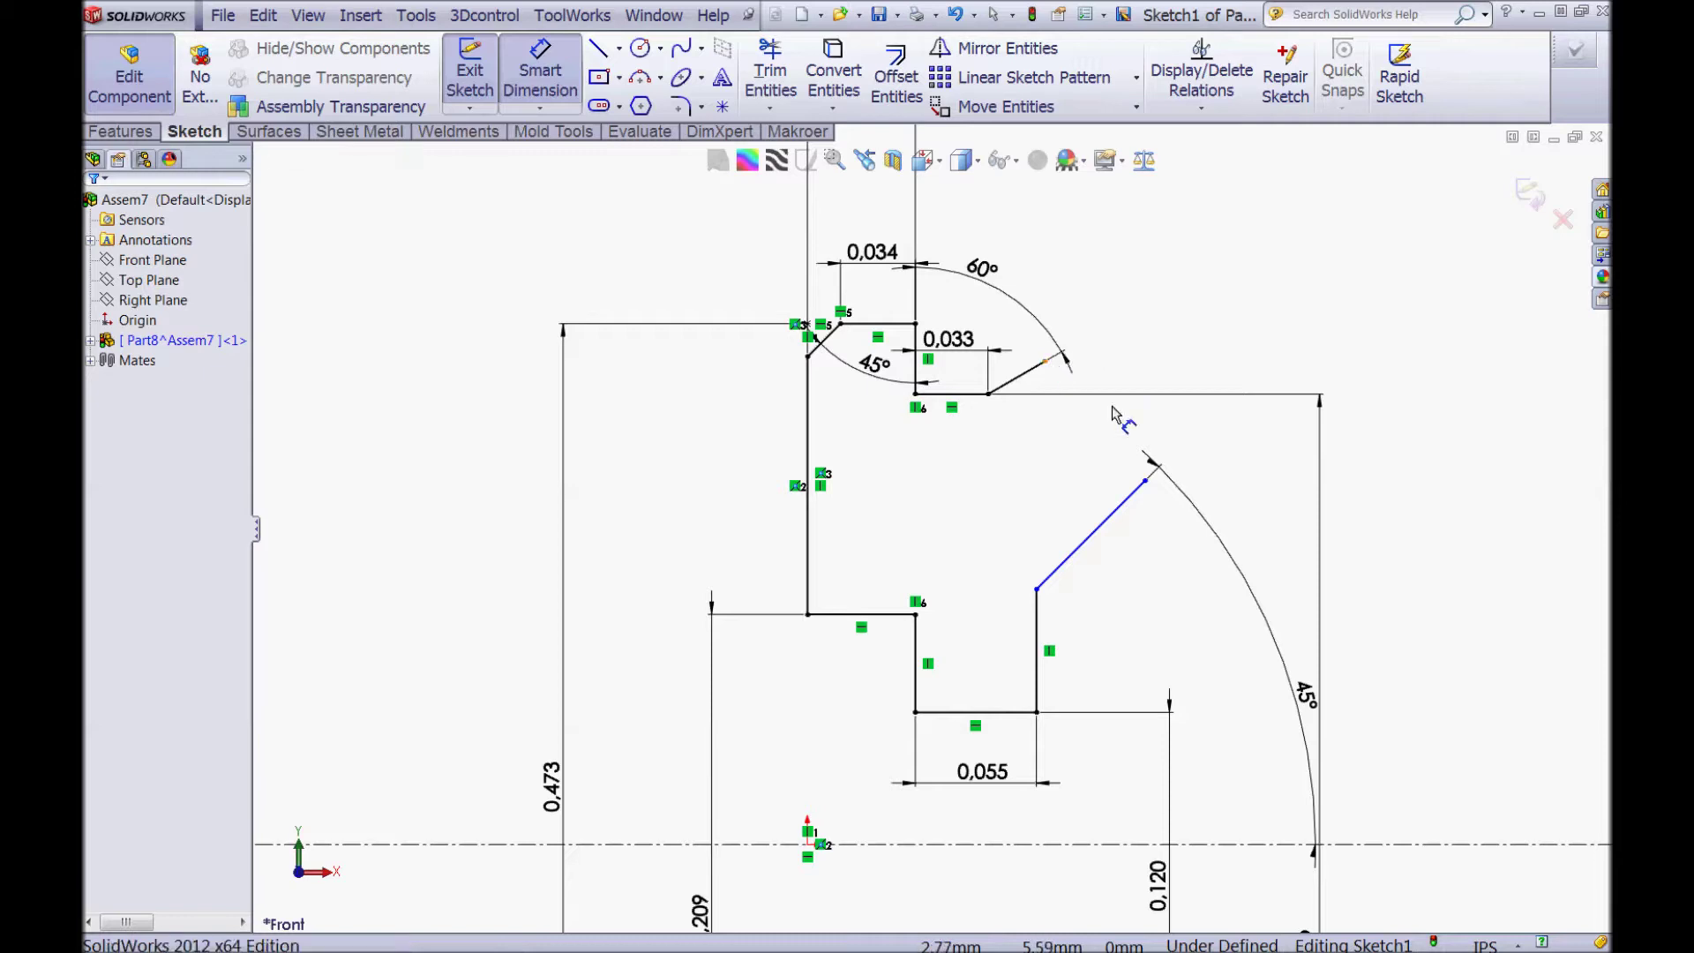
click(1145, 482)
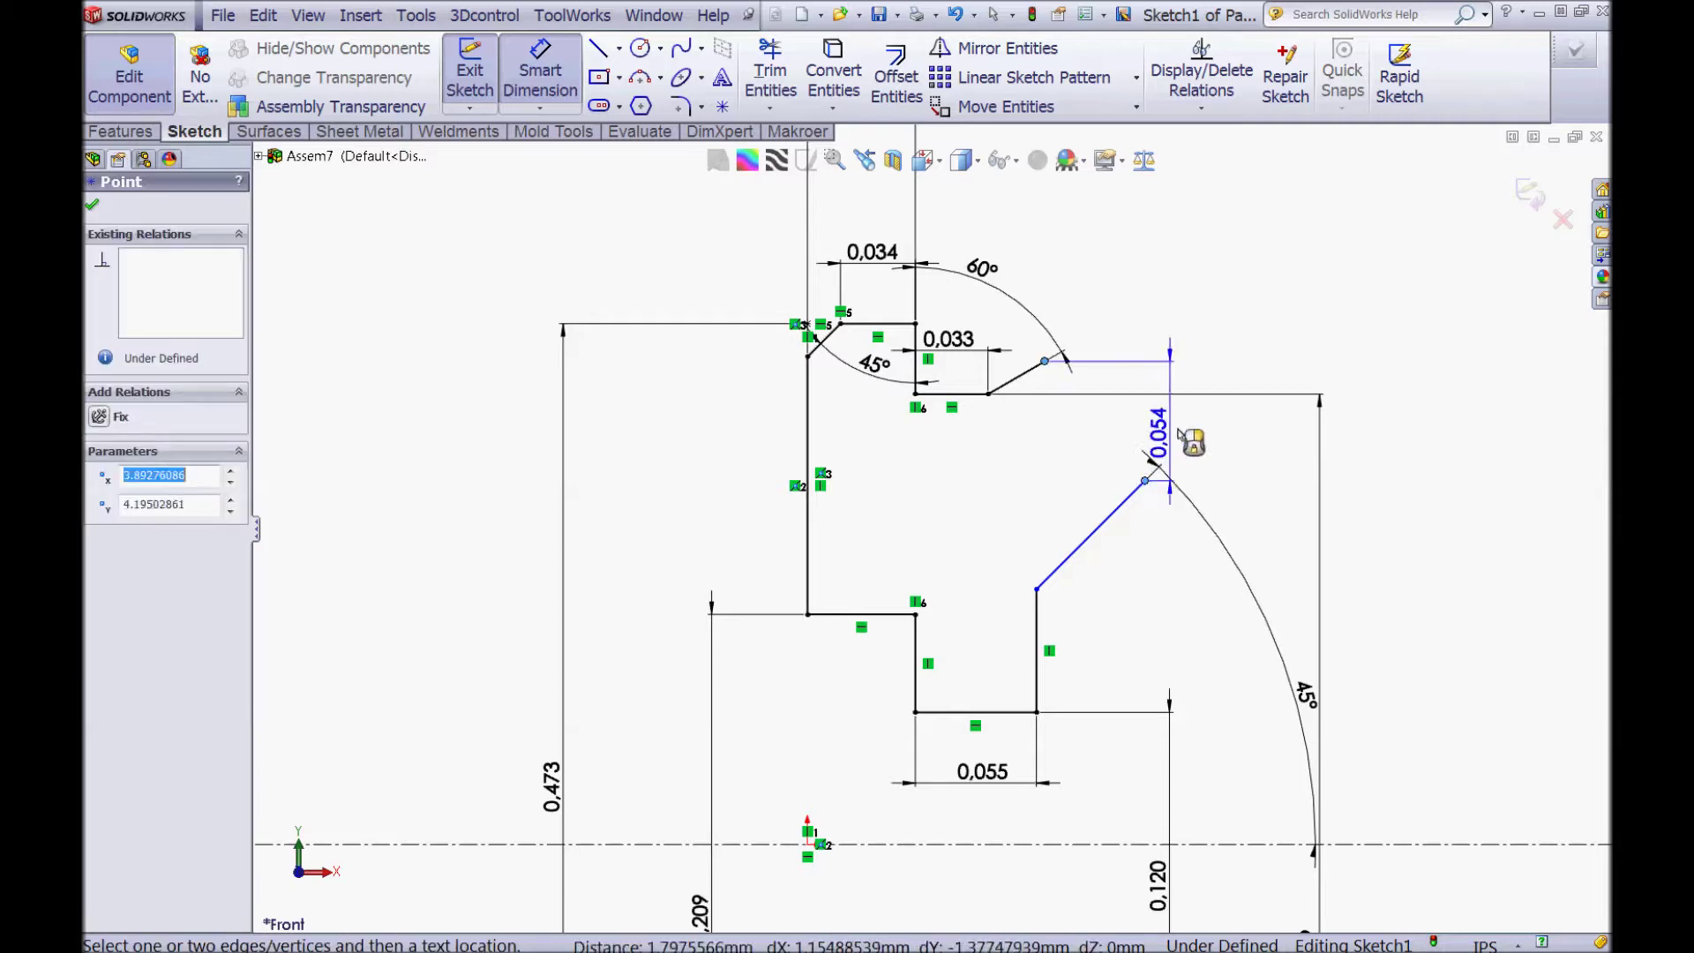
click(1248, 426)
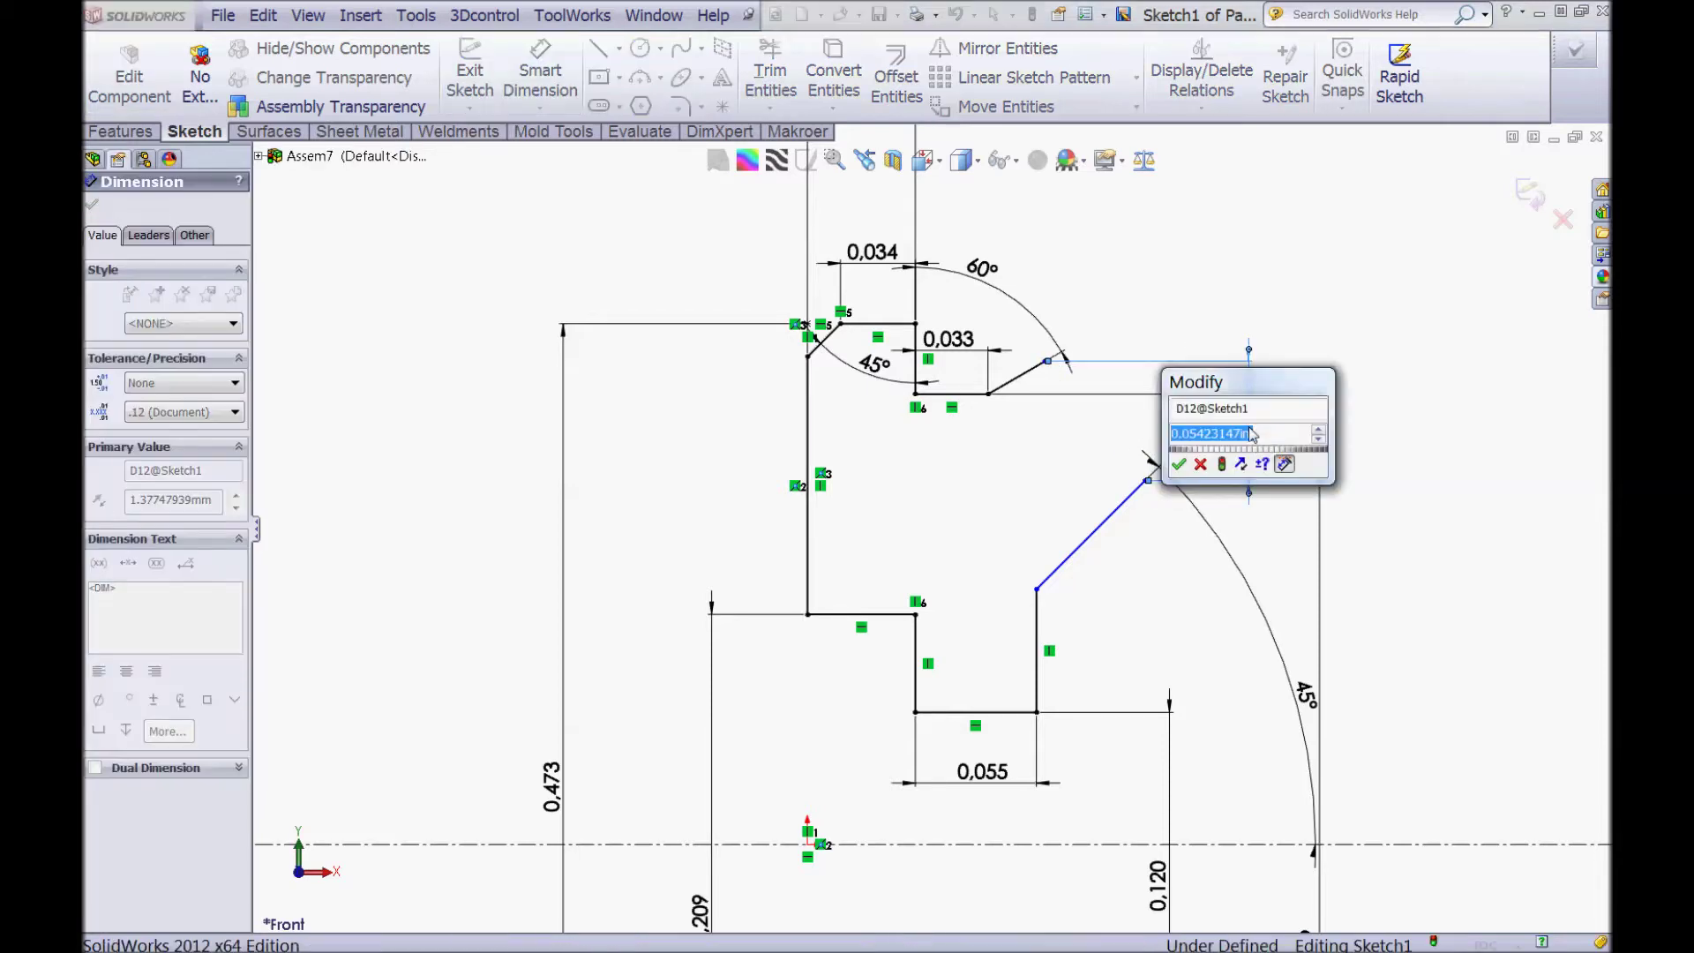
key(BackSpace)
text(,016)
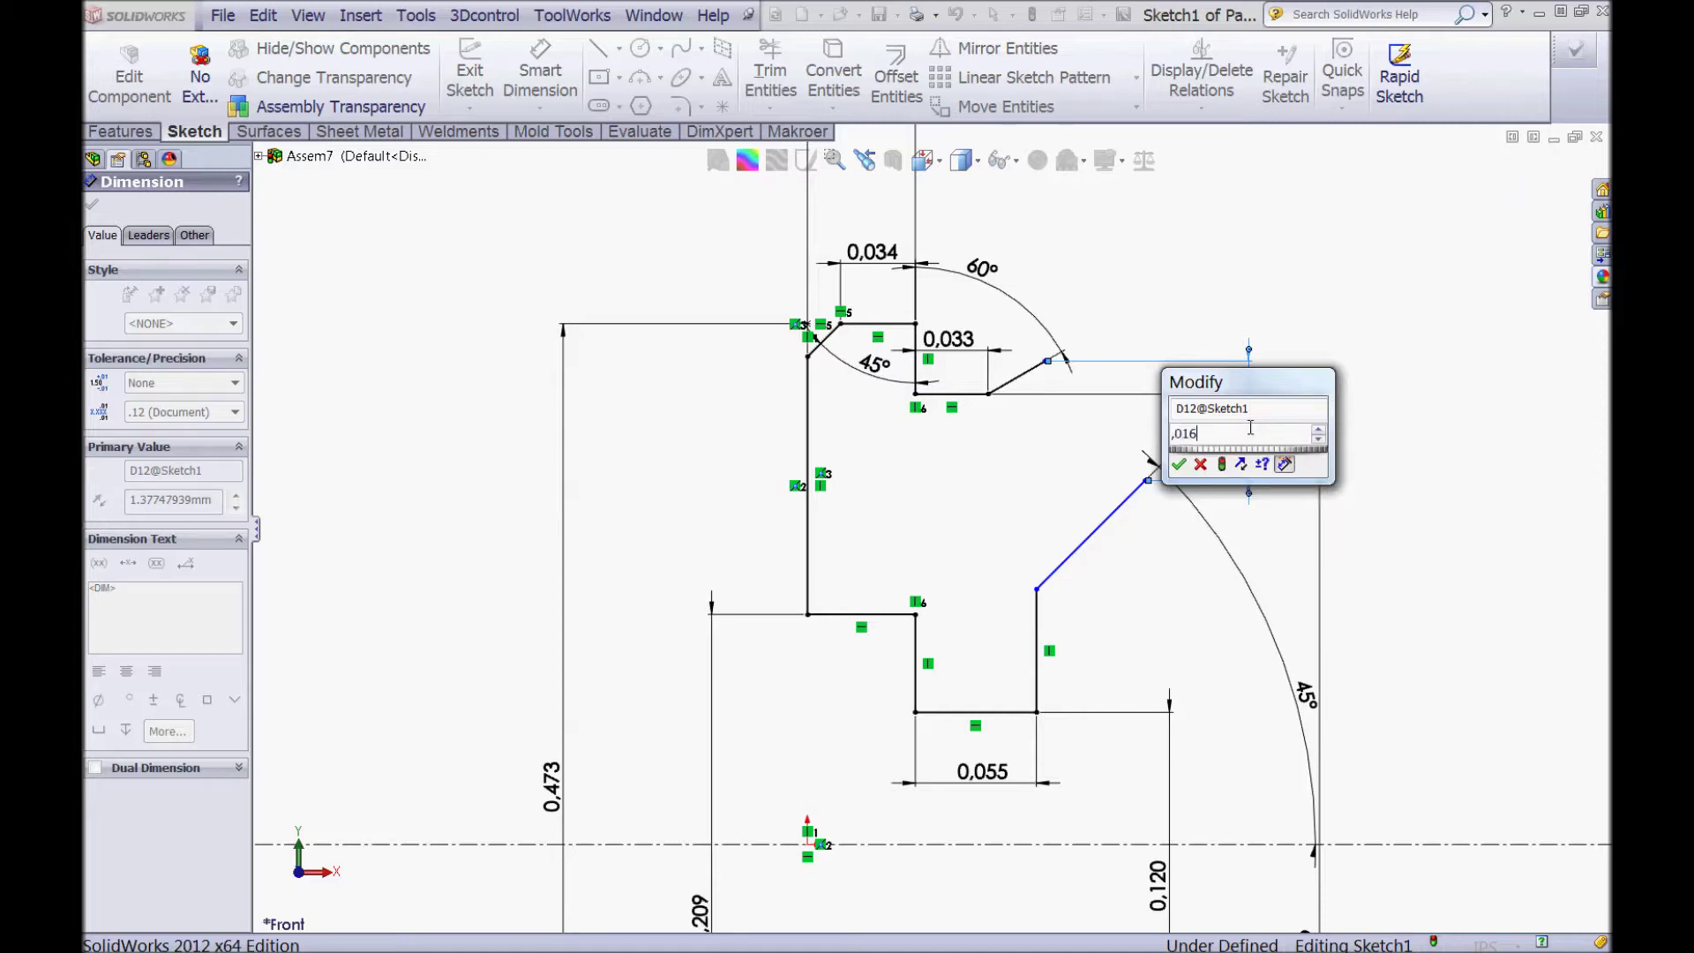
key(Return)
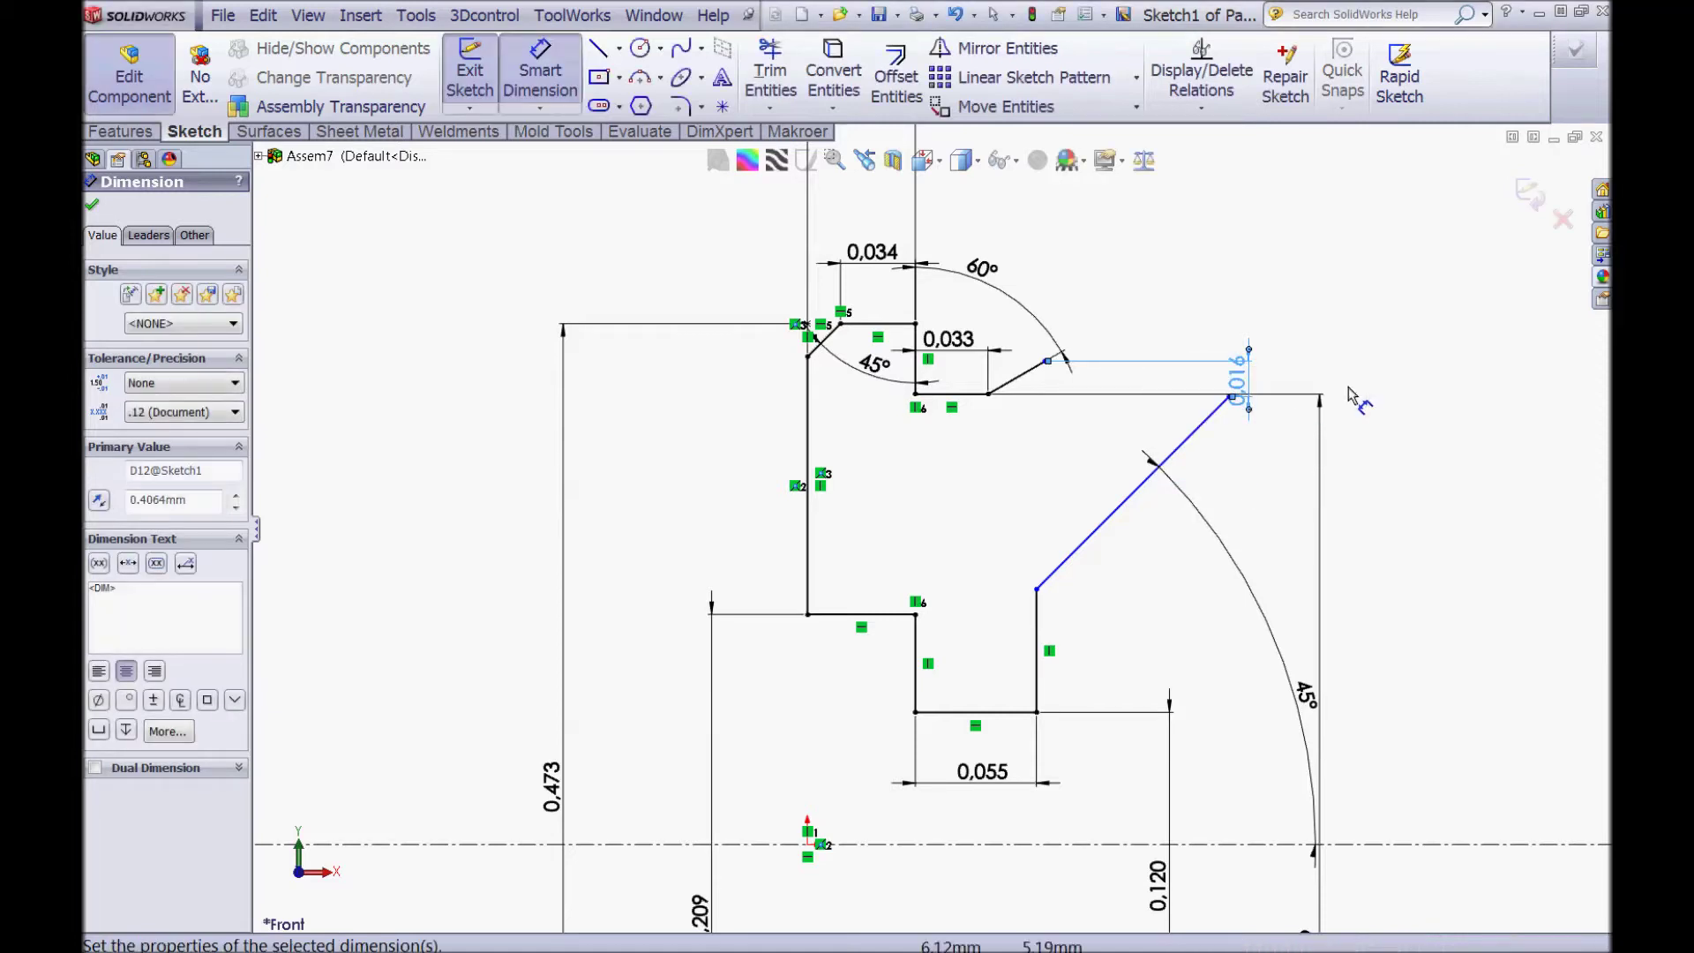
Step: Slide the chamfer line's lower endpoint up along the vertical edge
key(Escape)
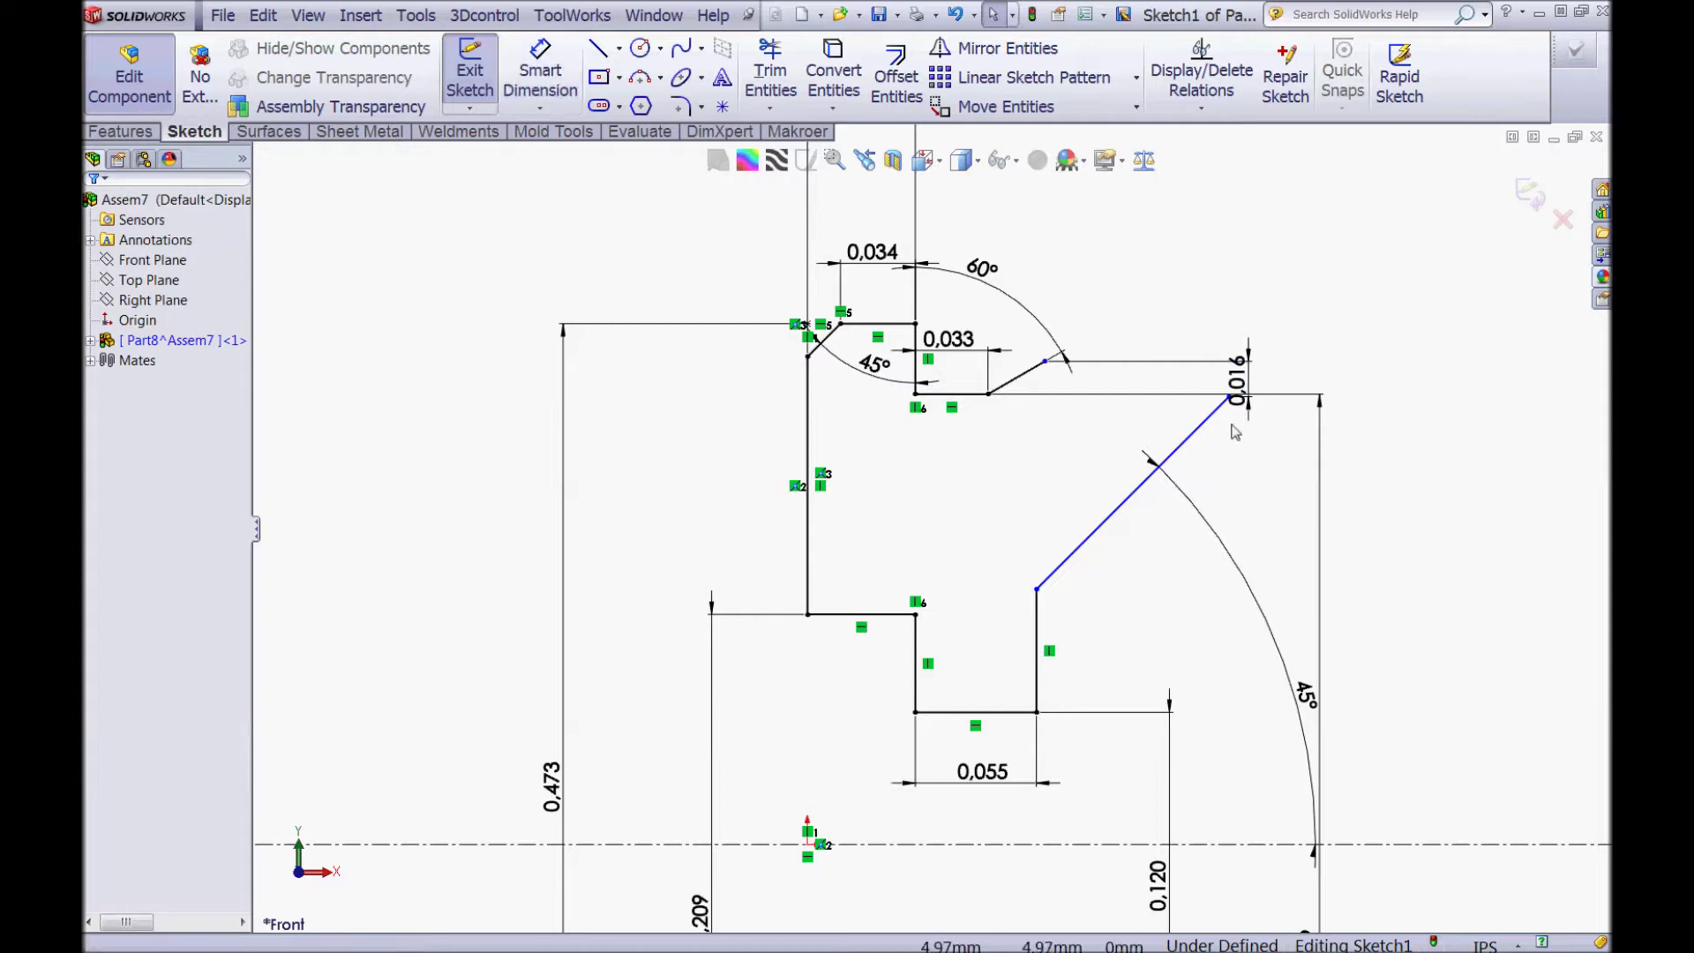
drag(1040, 596, 1084, 547)
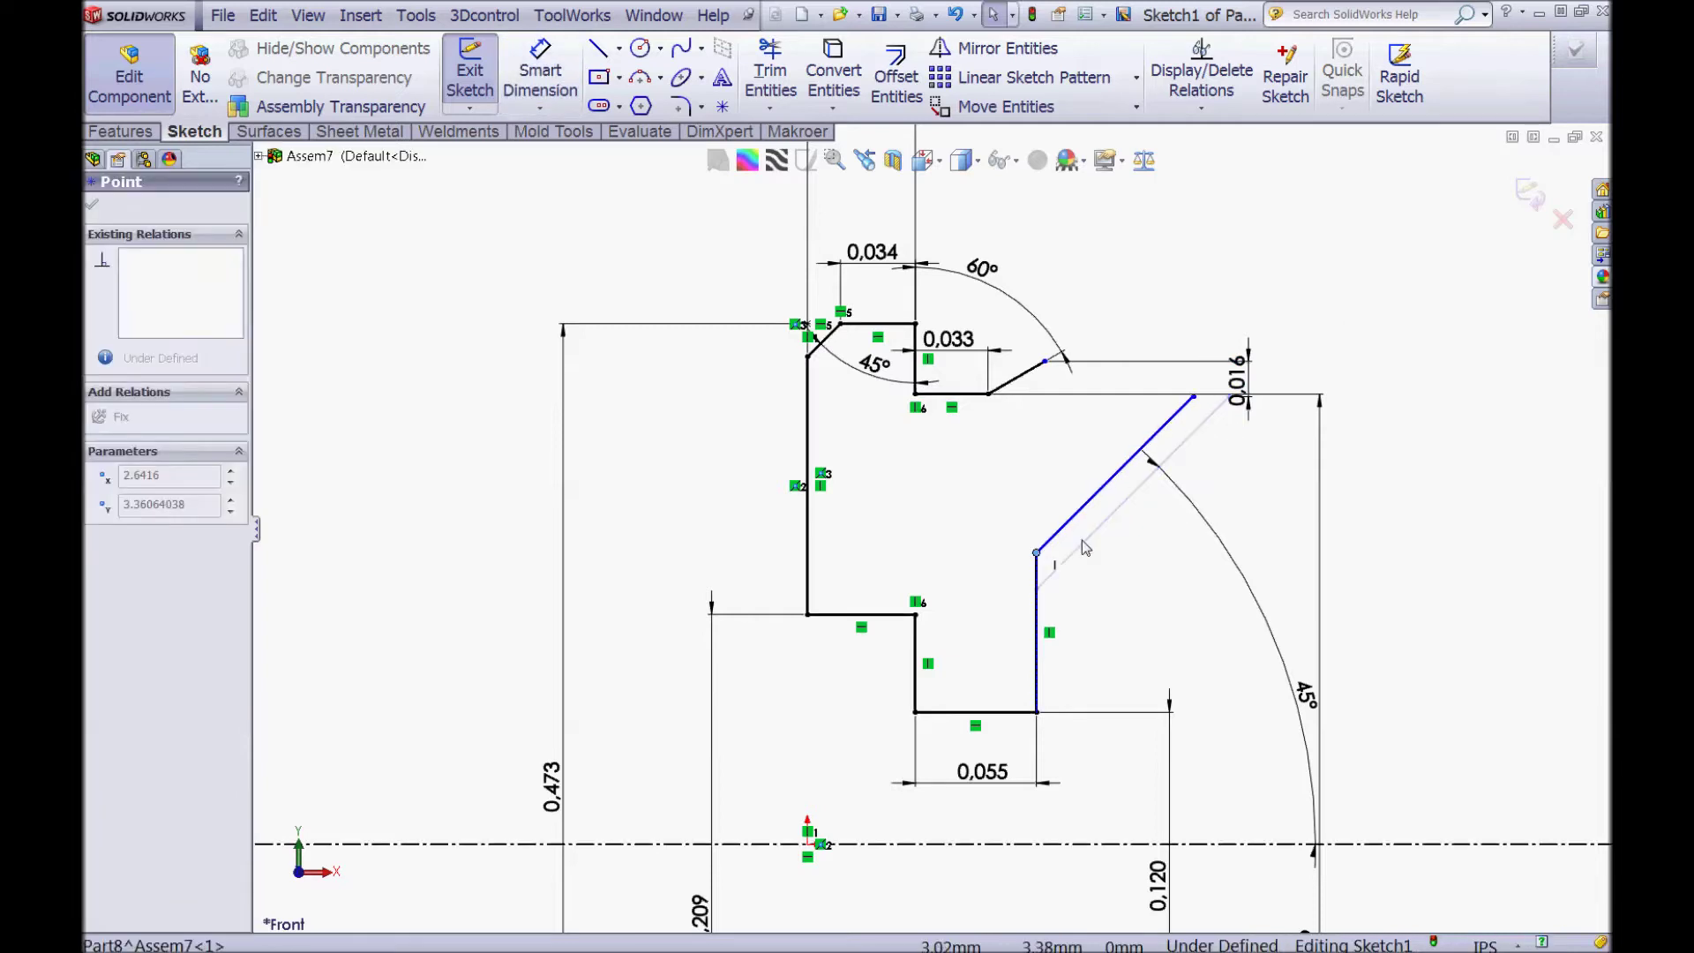
drag(1110, 513, 1129, 487)
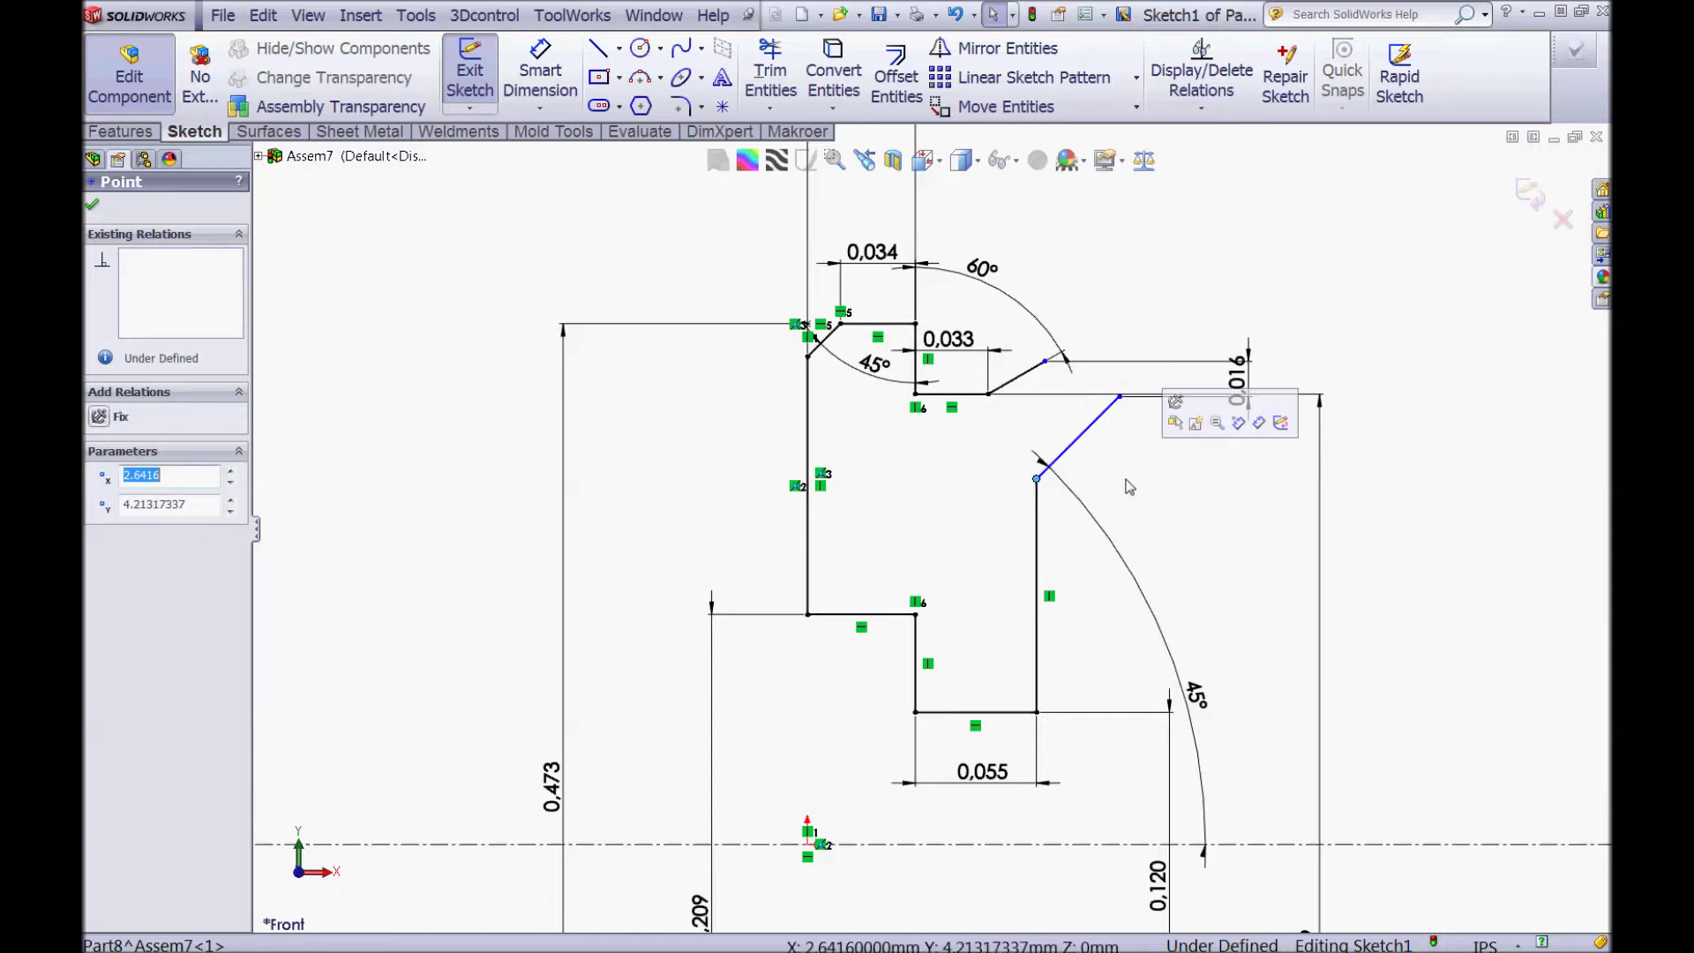
click(1151, 311)
scroll(1059, 477, up, 2)
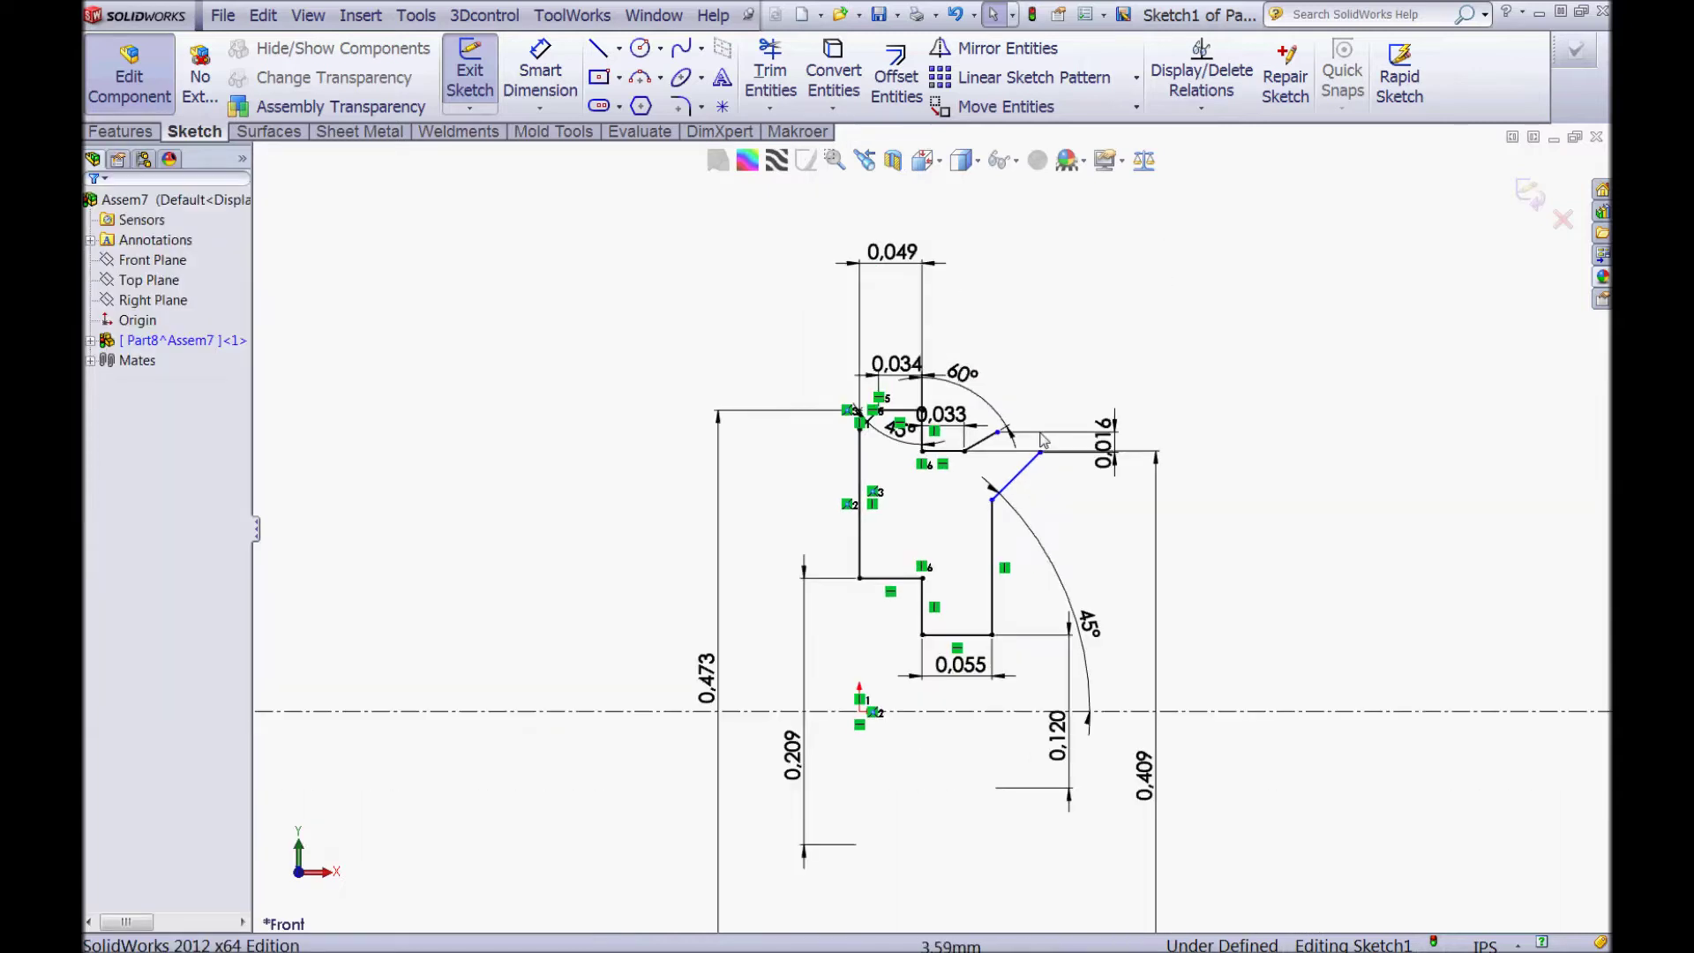
scroll(1042, 416, down, 2)
Step: Dimension the chamfer line's horizontal width between its endpoints as 0,030
click(540, 73)
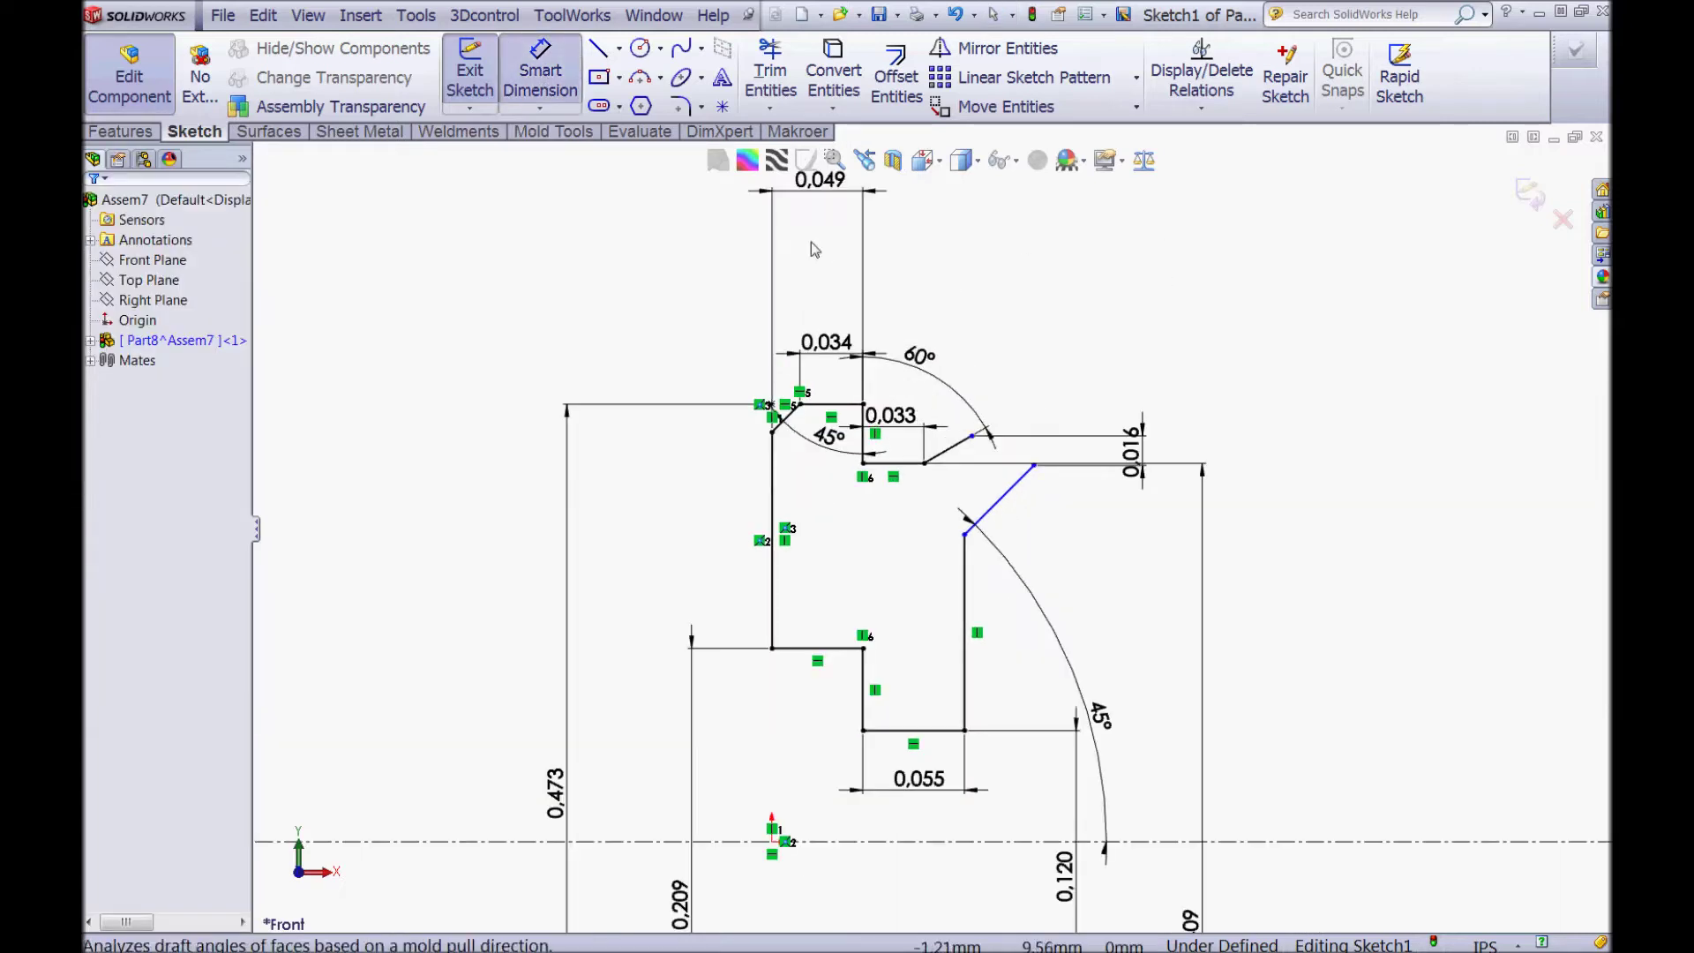
click(1033, 467)
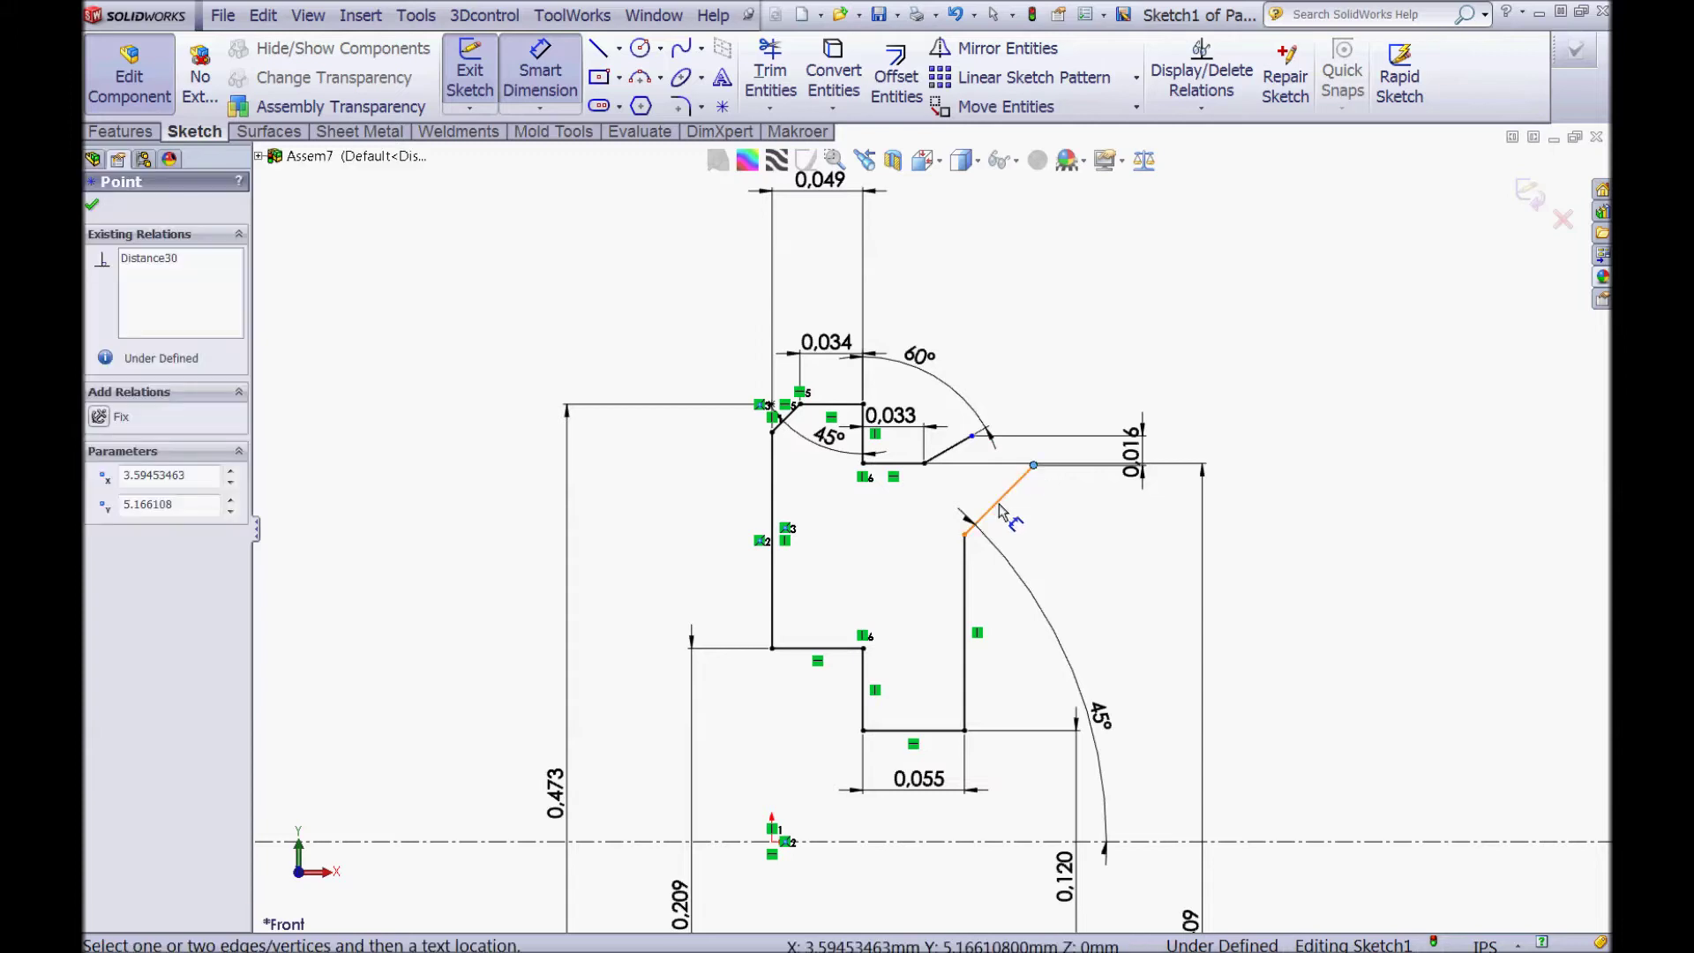
click(965, 536)
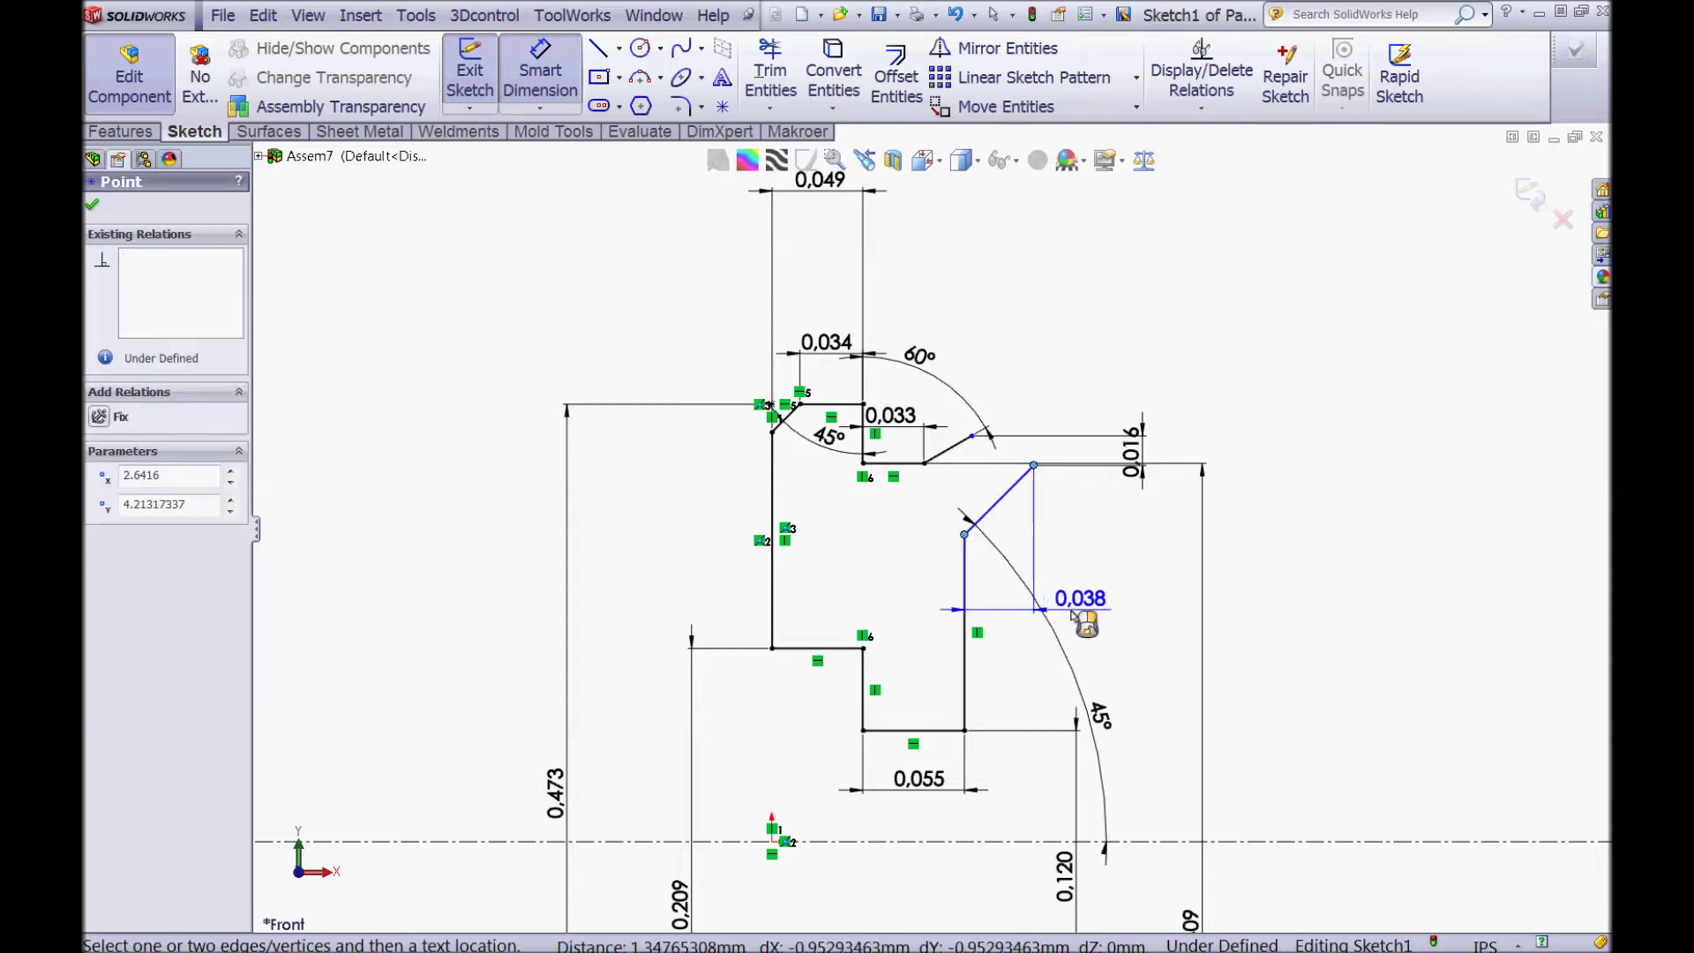
click(1098, 603)
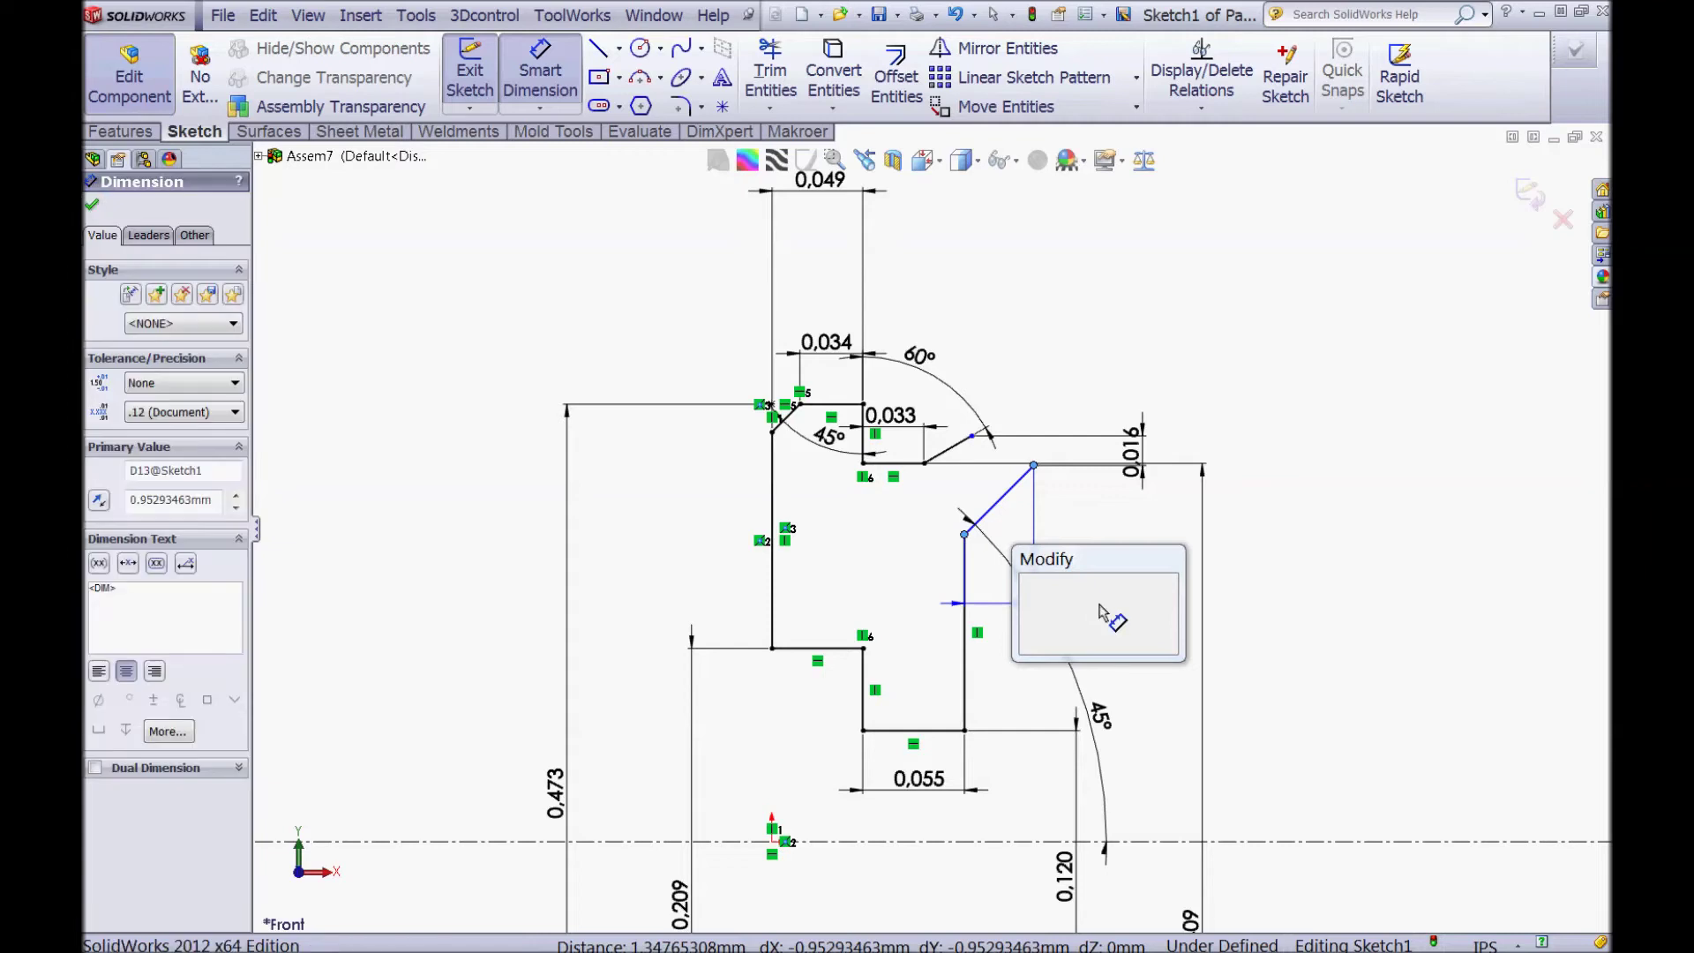
text(=)
key(Escape)
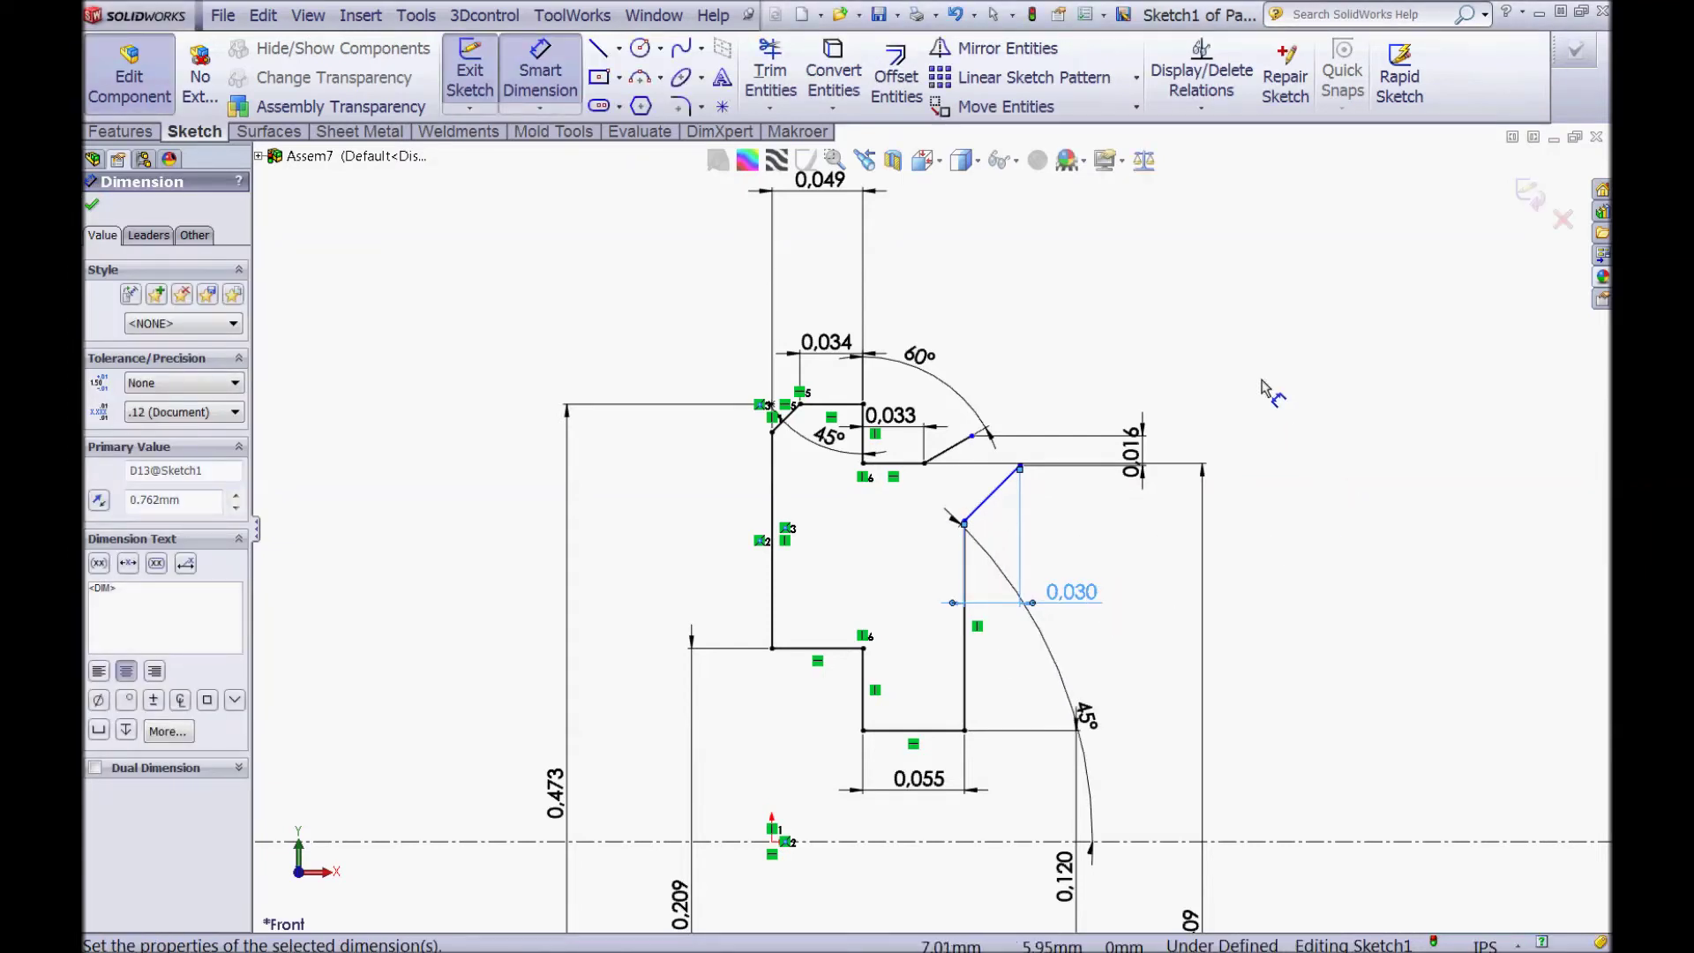
key(Escape)
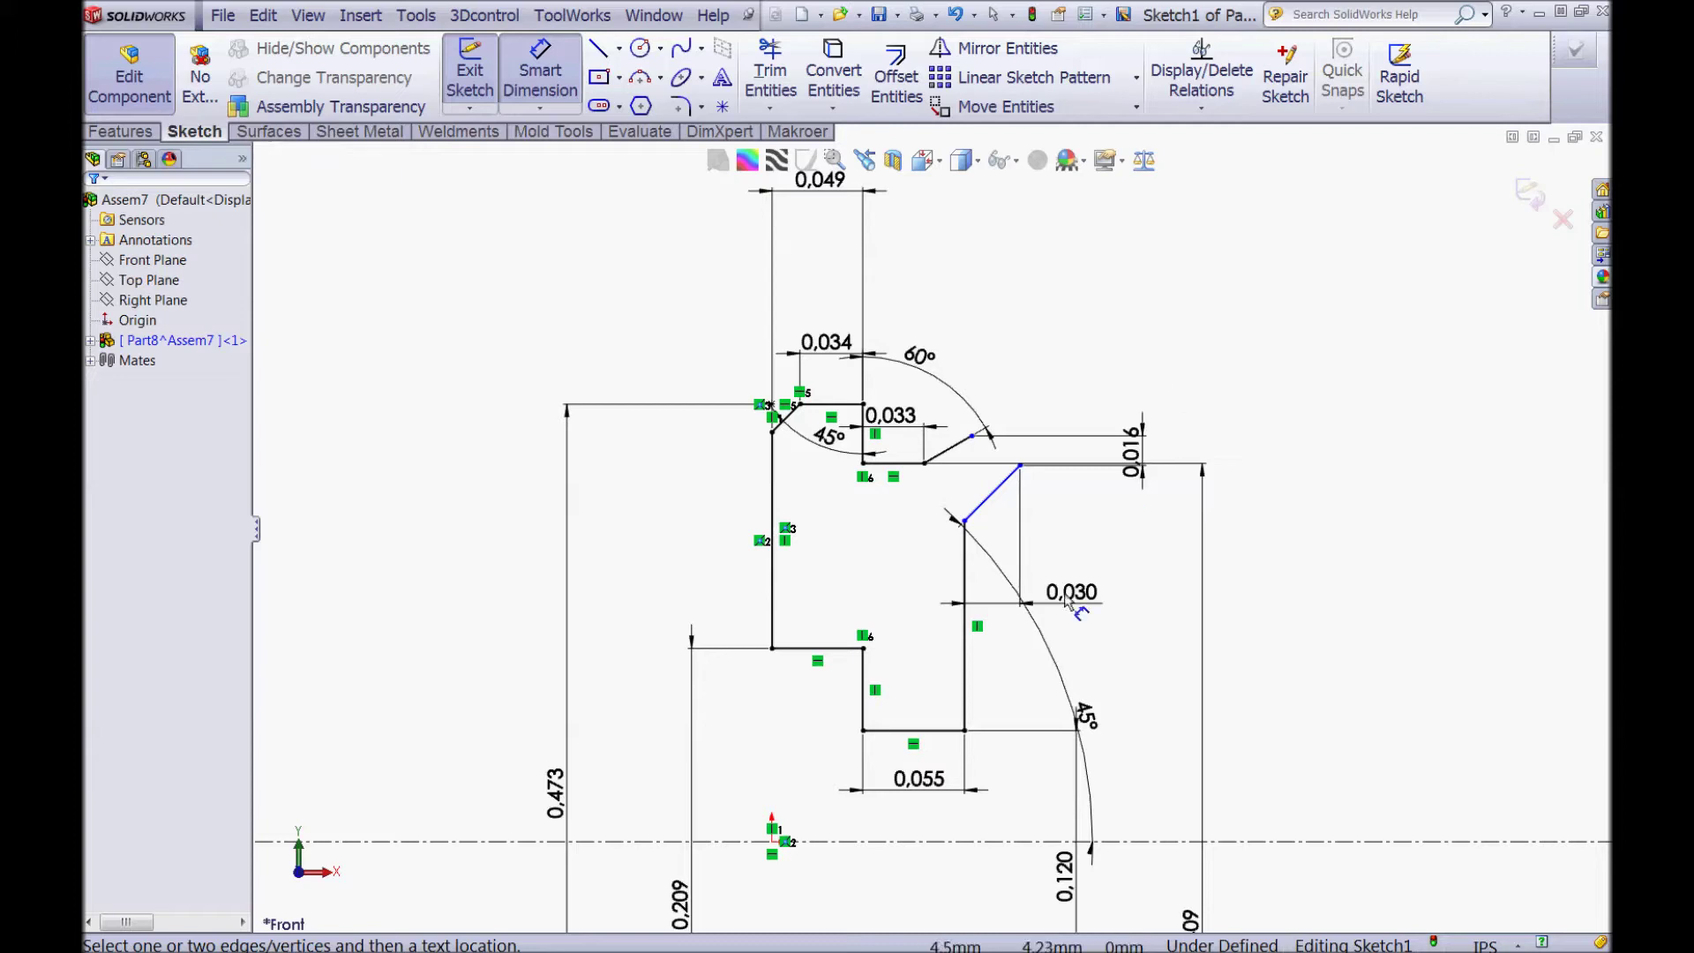
scroll(1003, 676, up, 3)
scroll(904, 660, down, 2)
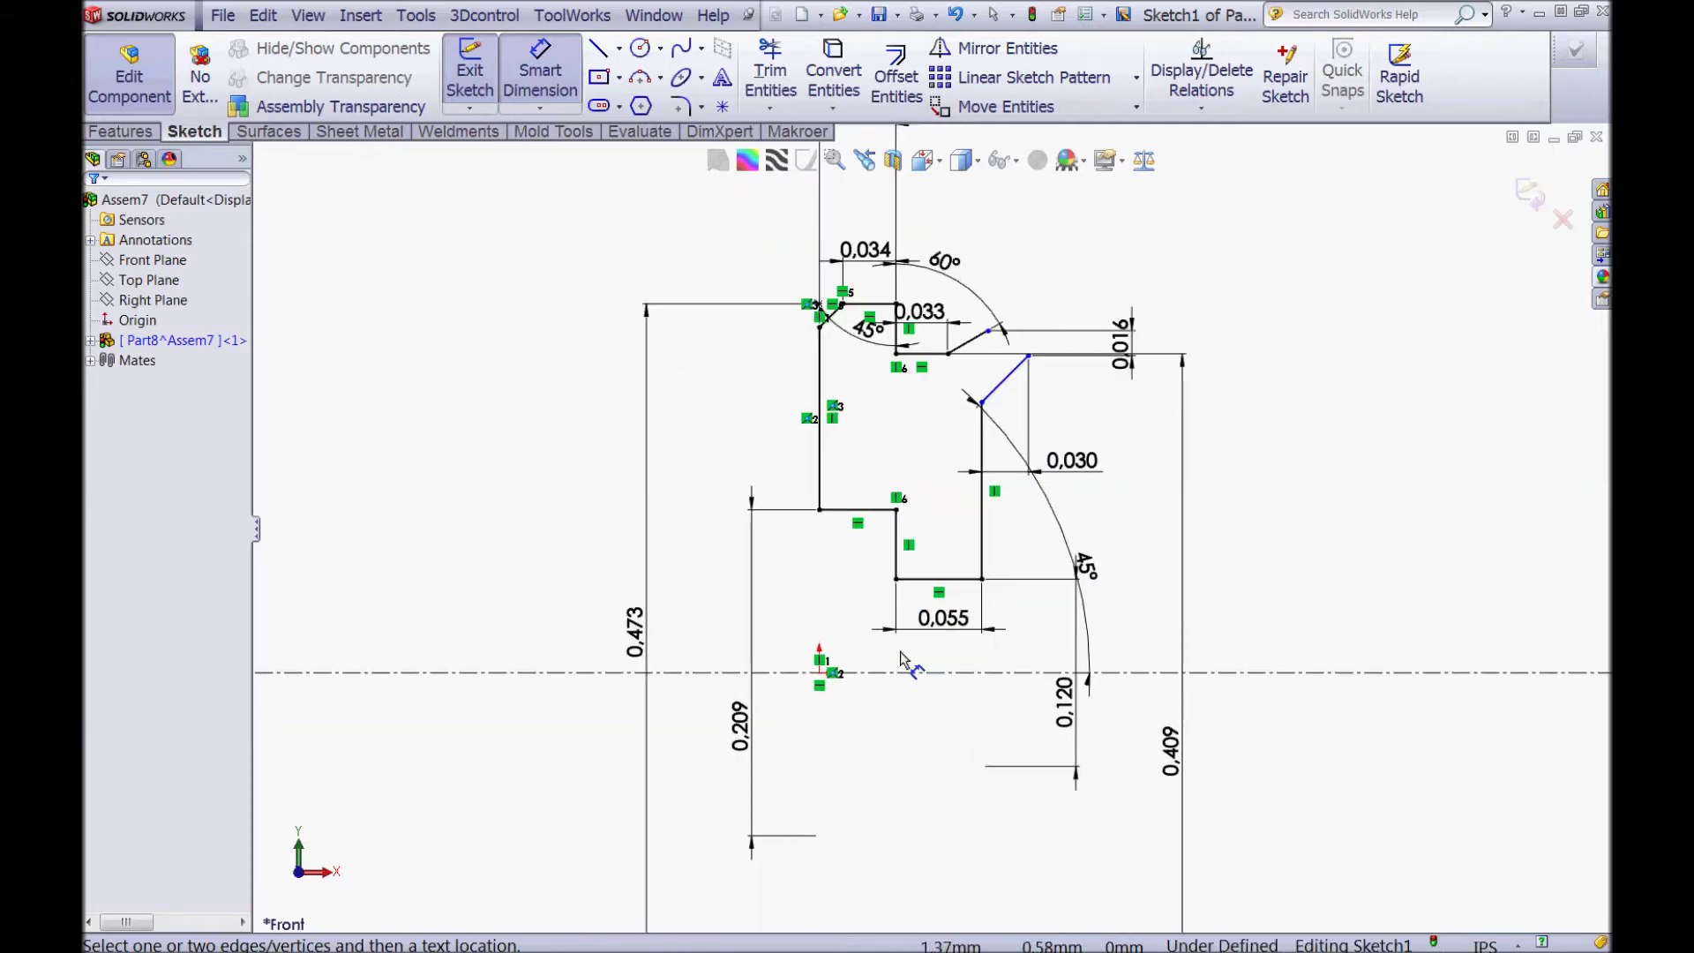
Step: Discard the stray 0,033 dimension and pull the chamfer's upper endpoint downward
click(926, 362)
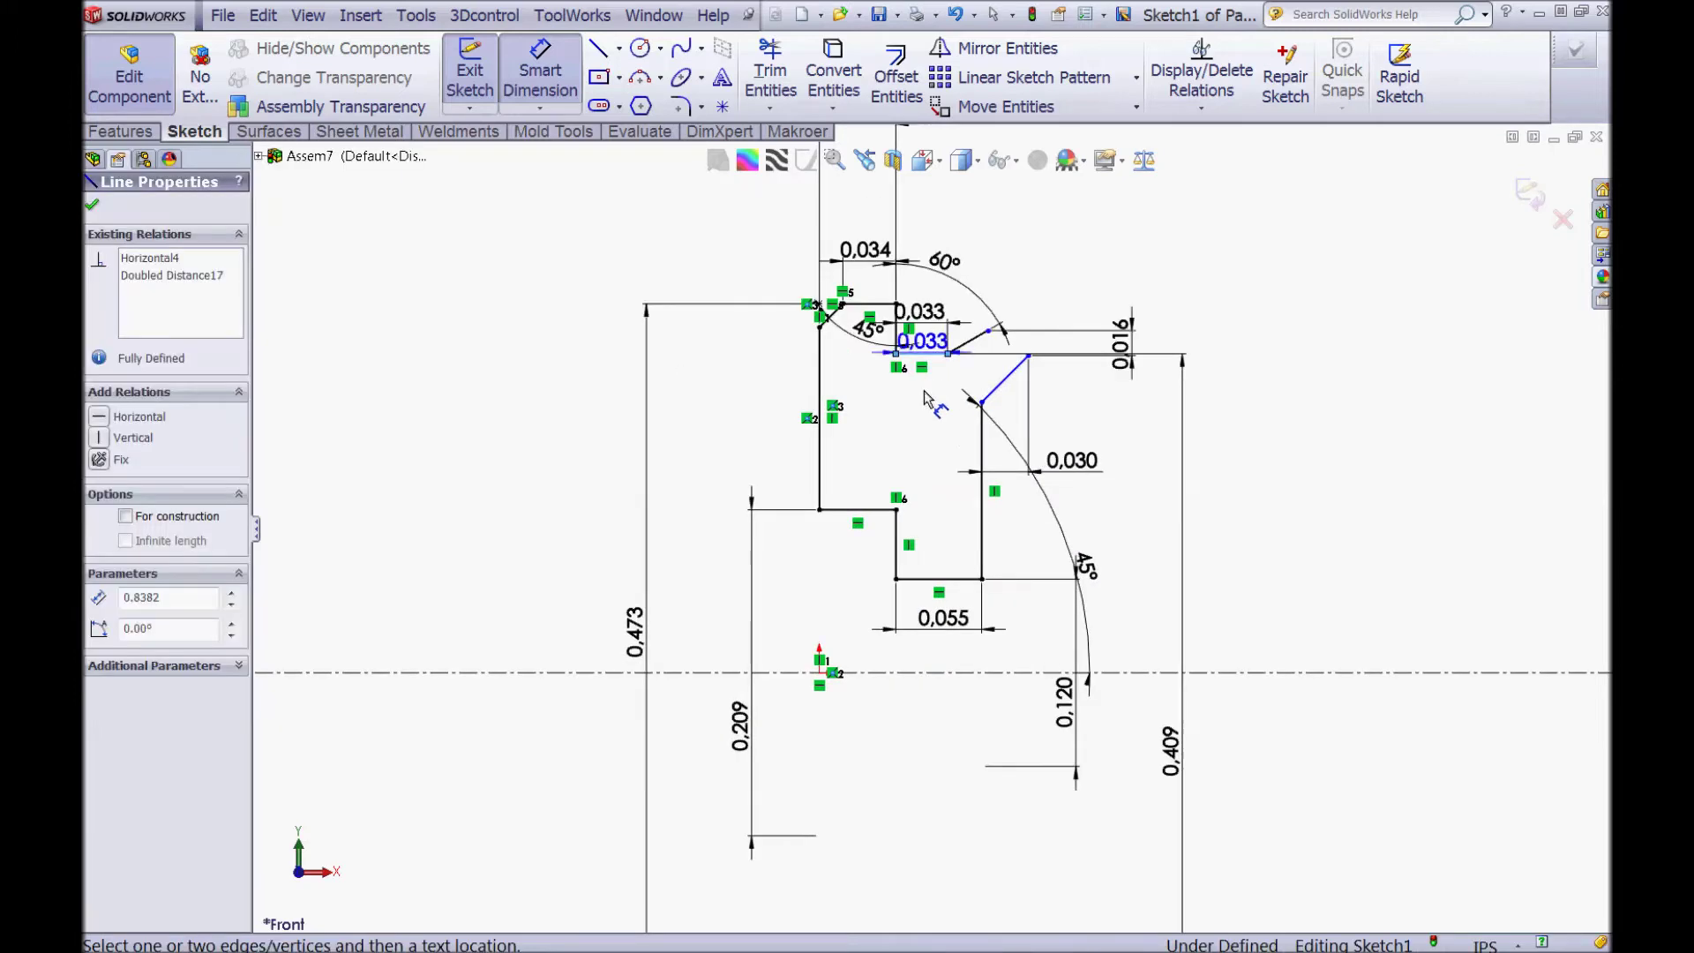
key(Escape)
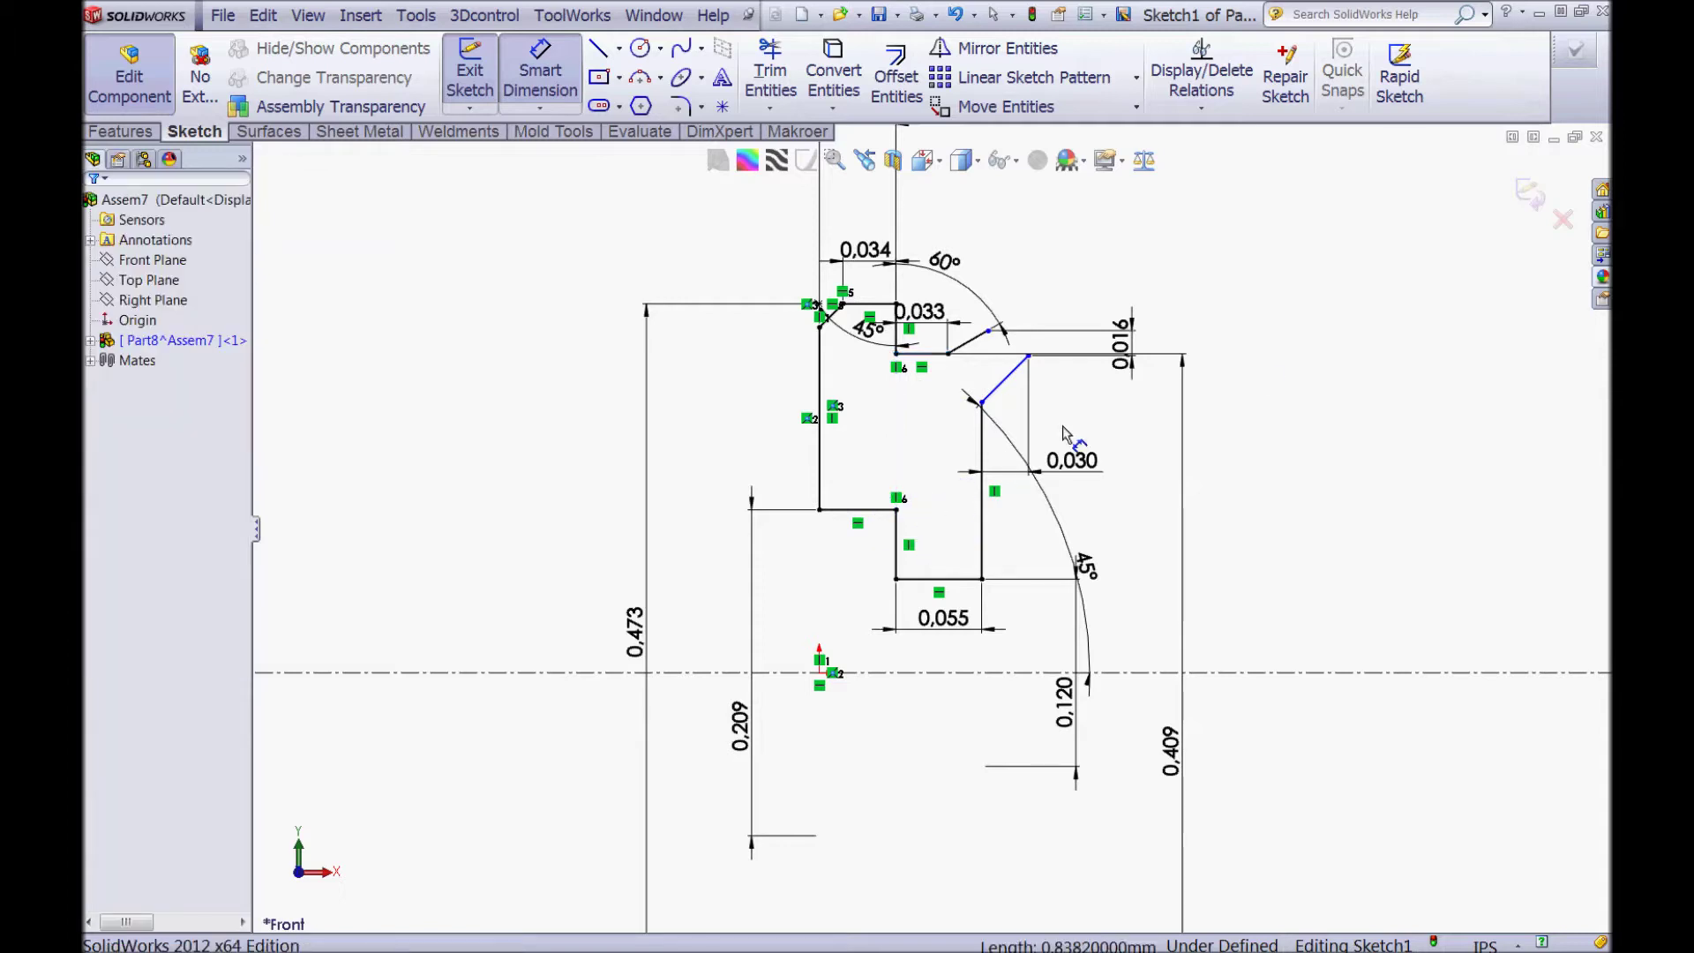
key(Escape)
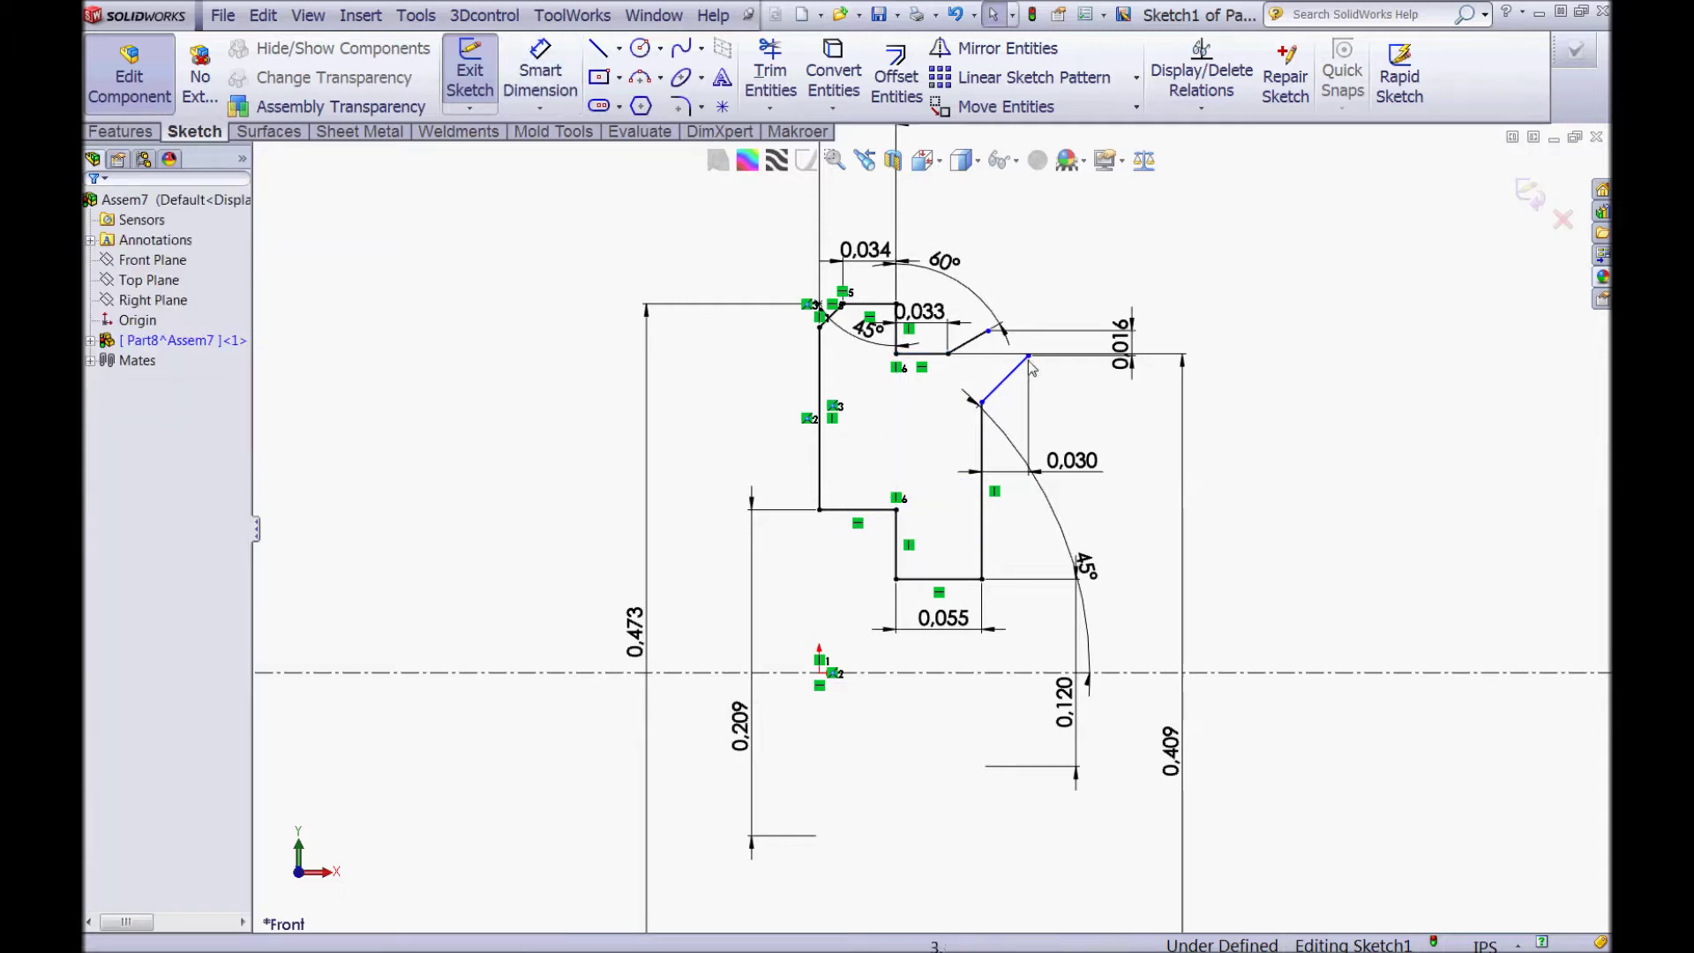
drag(1032, 369, 1002, 411)
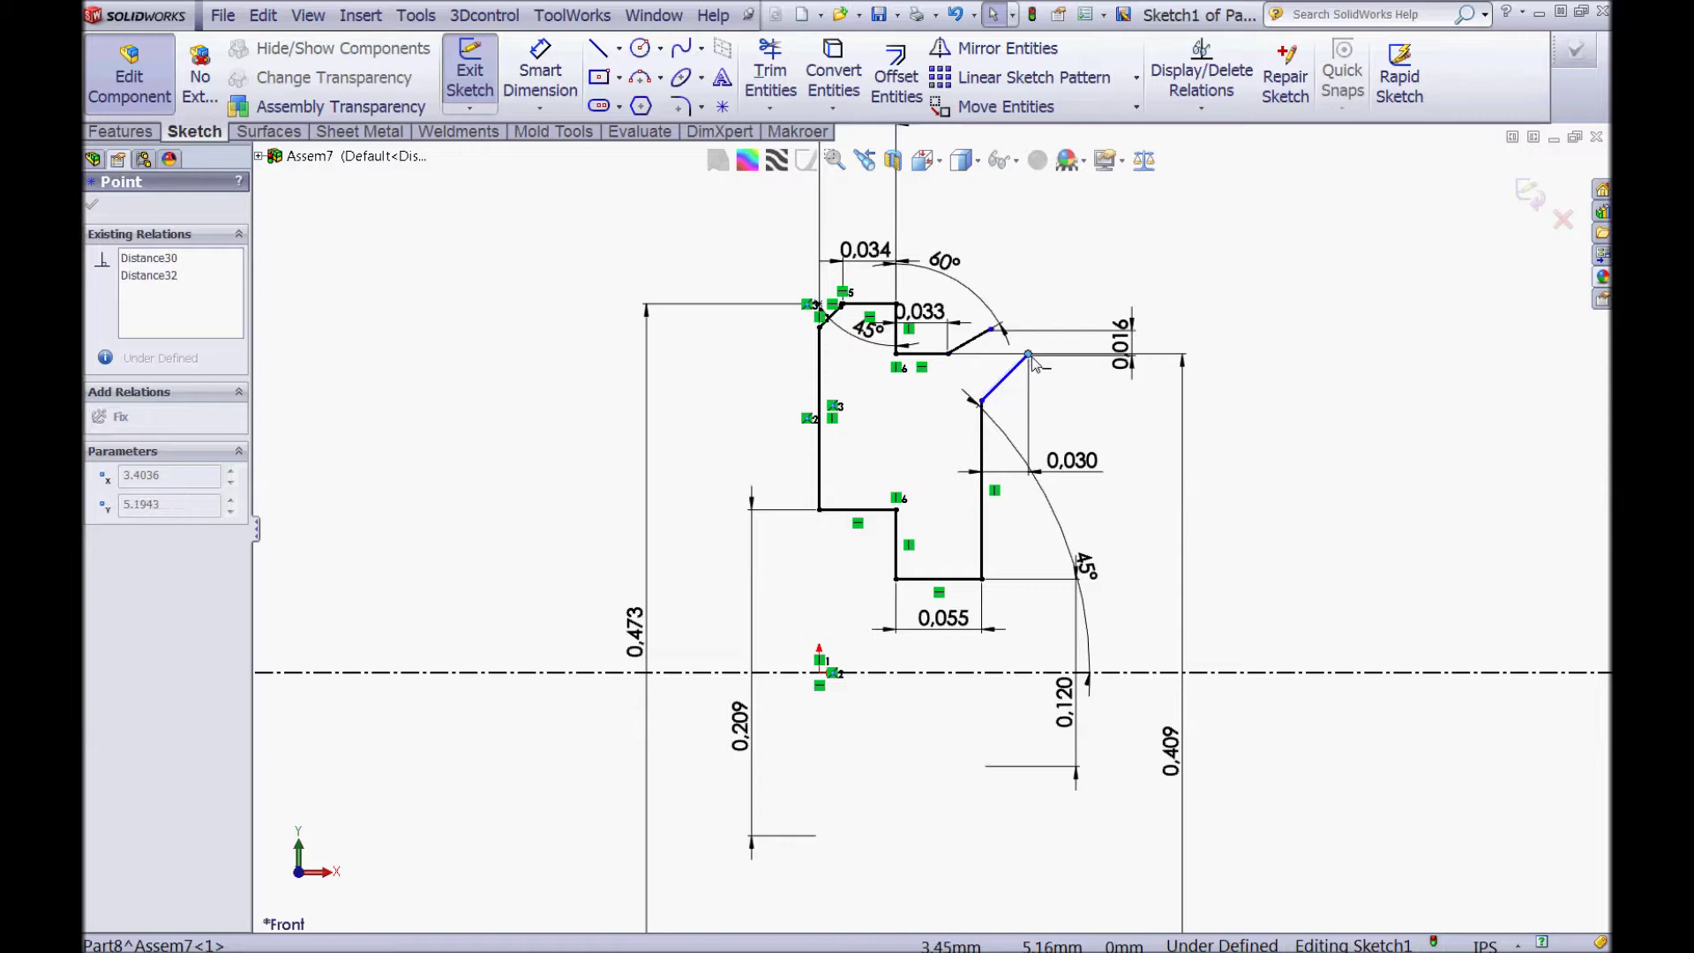
click(1058, 300)
Step: Dimension the chamfer's upper endpoint to the centerline, changing 0.441 to 0.470
click(544, 80)
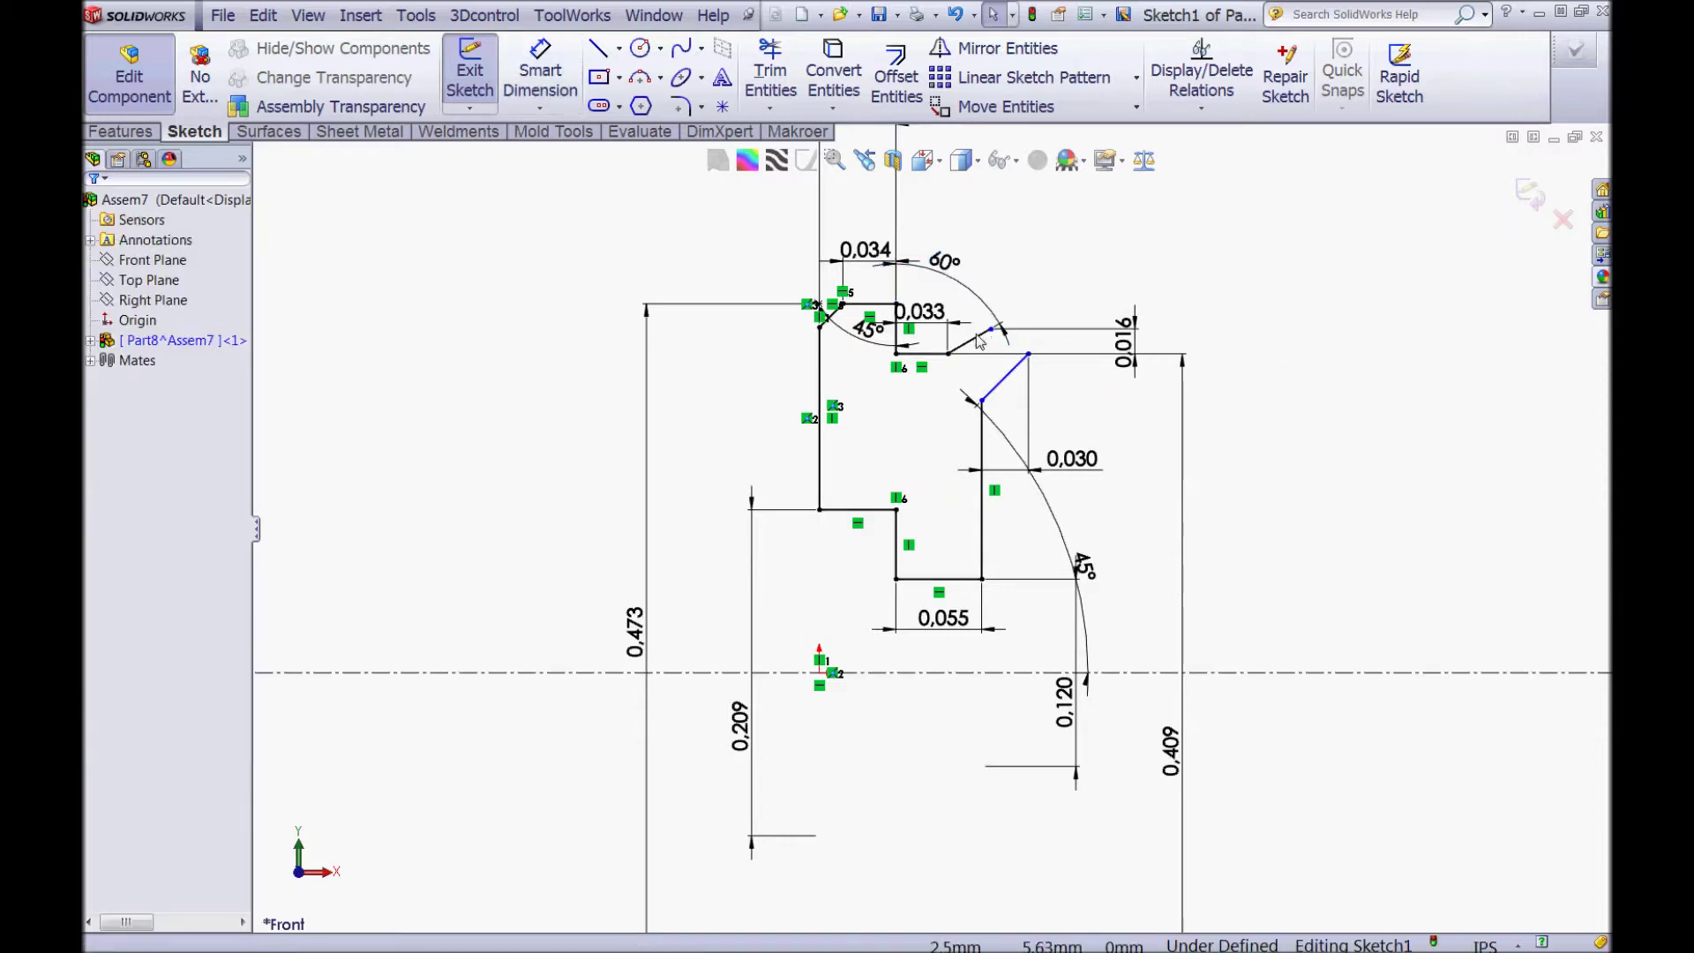
scroll(986, 269, down, 2)
click(558, 71)
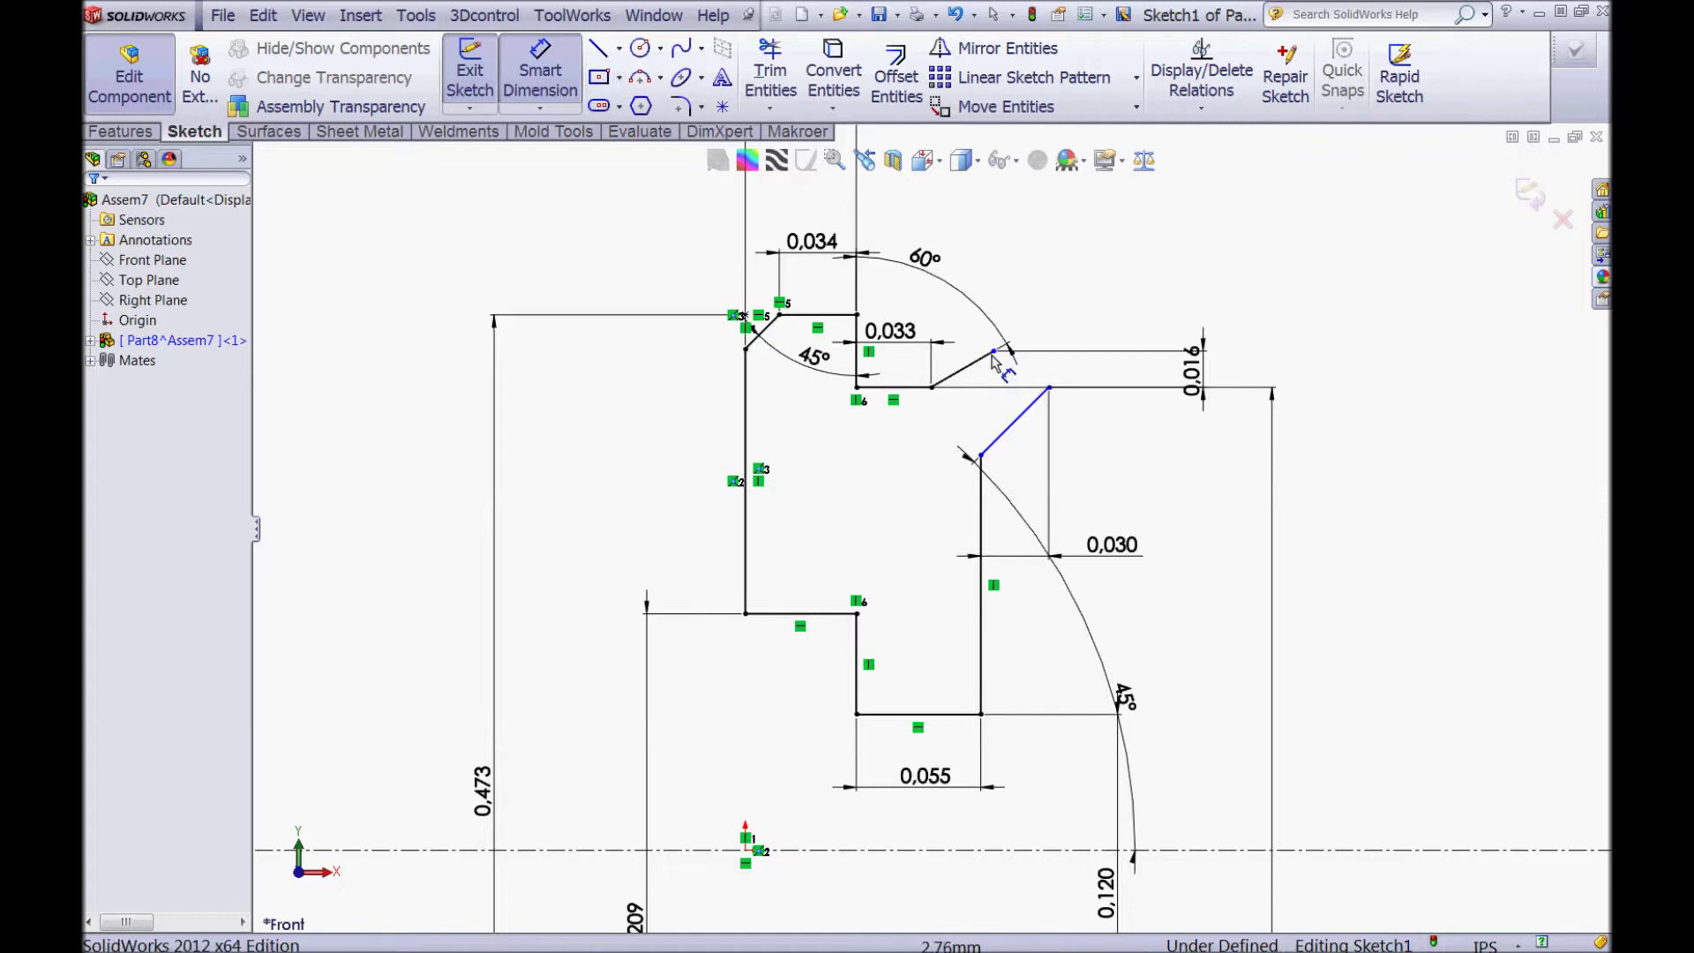
click(1047, 415)
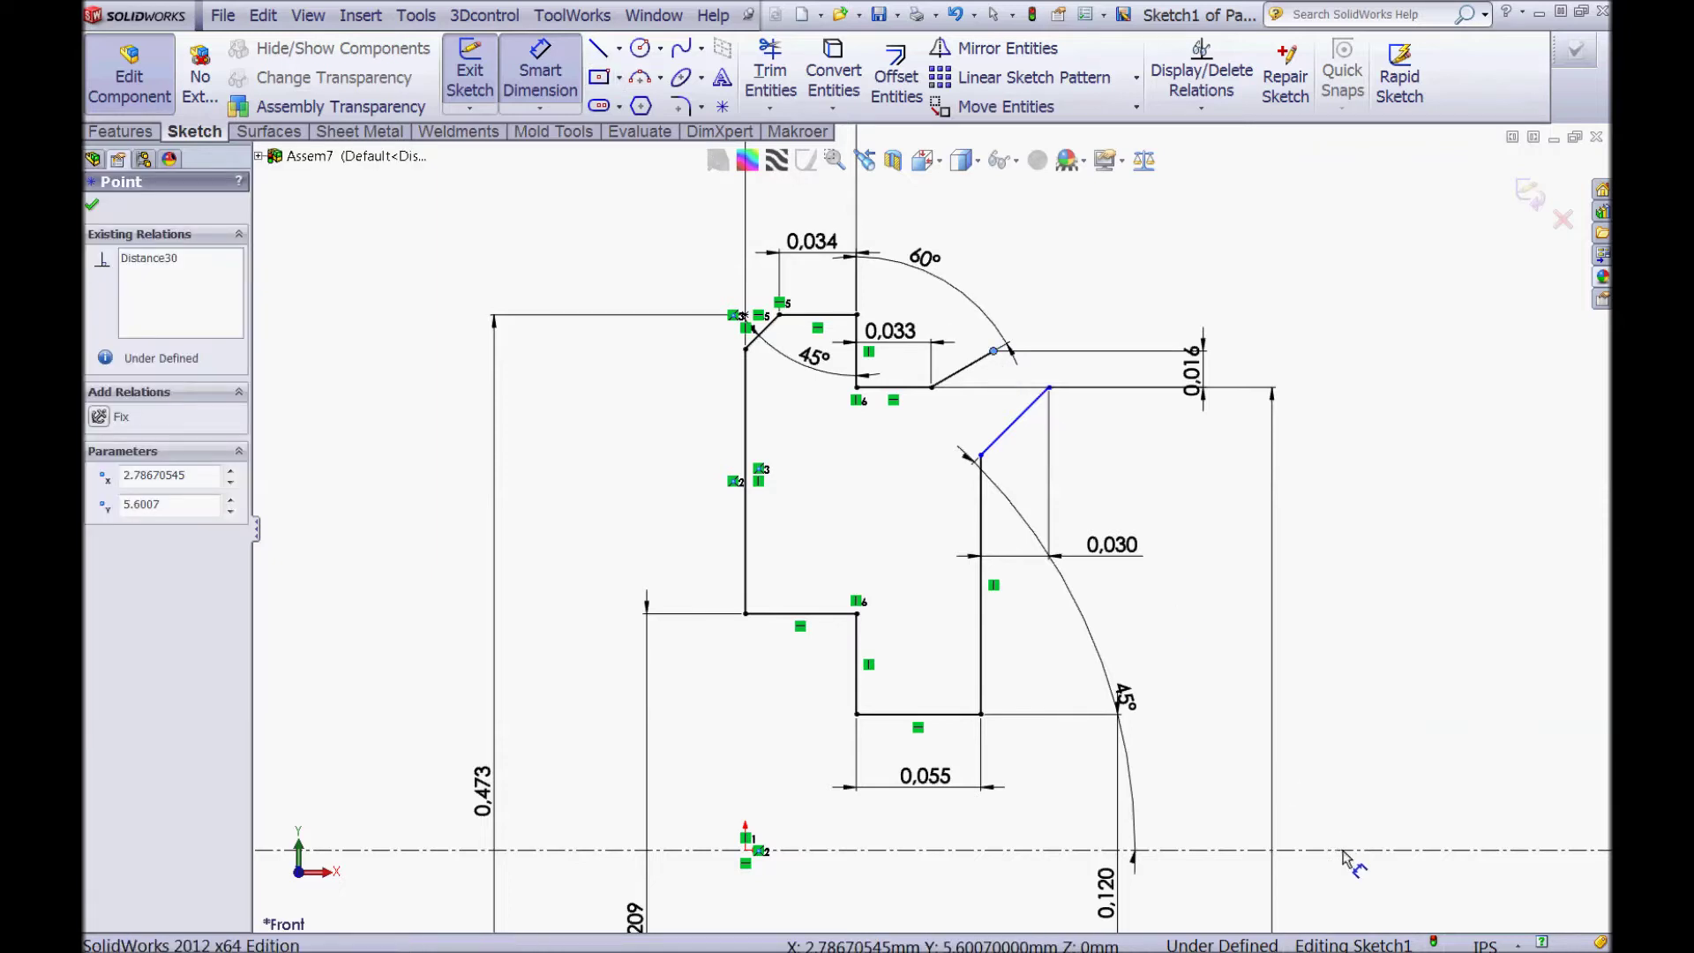
click(1339, 849)
key(z)
click(1267, 808)
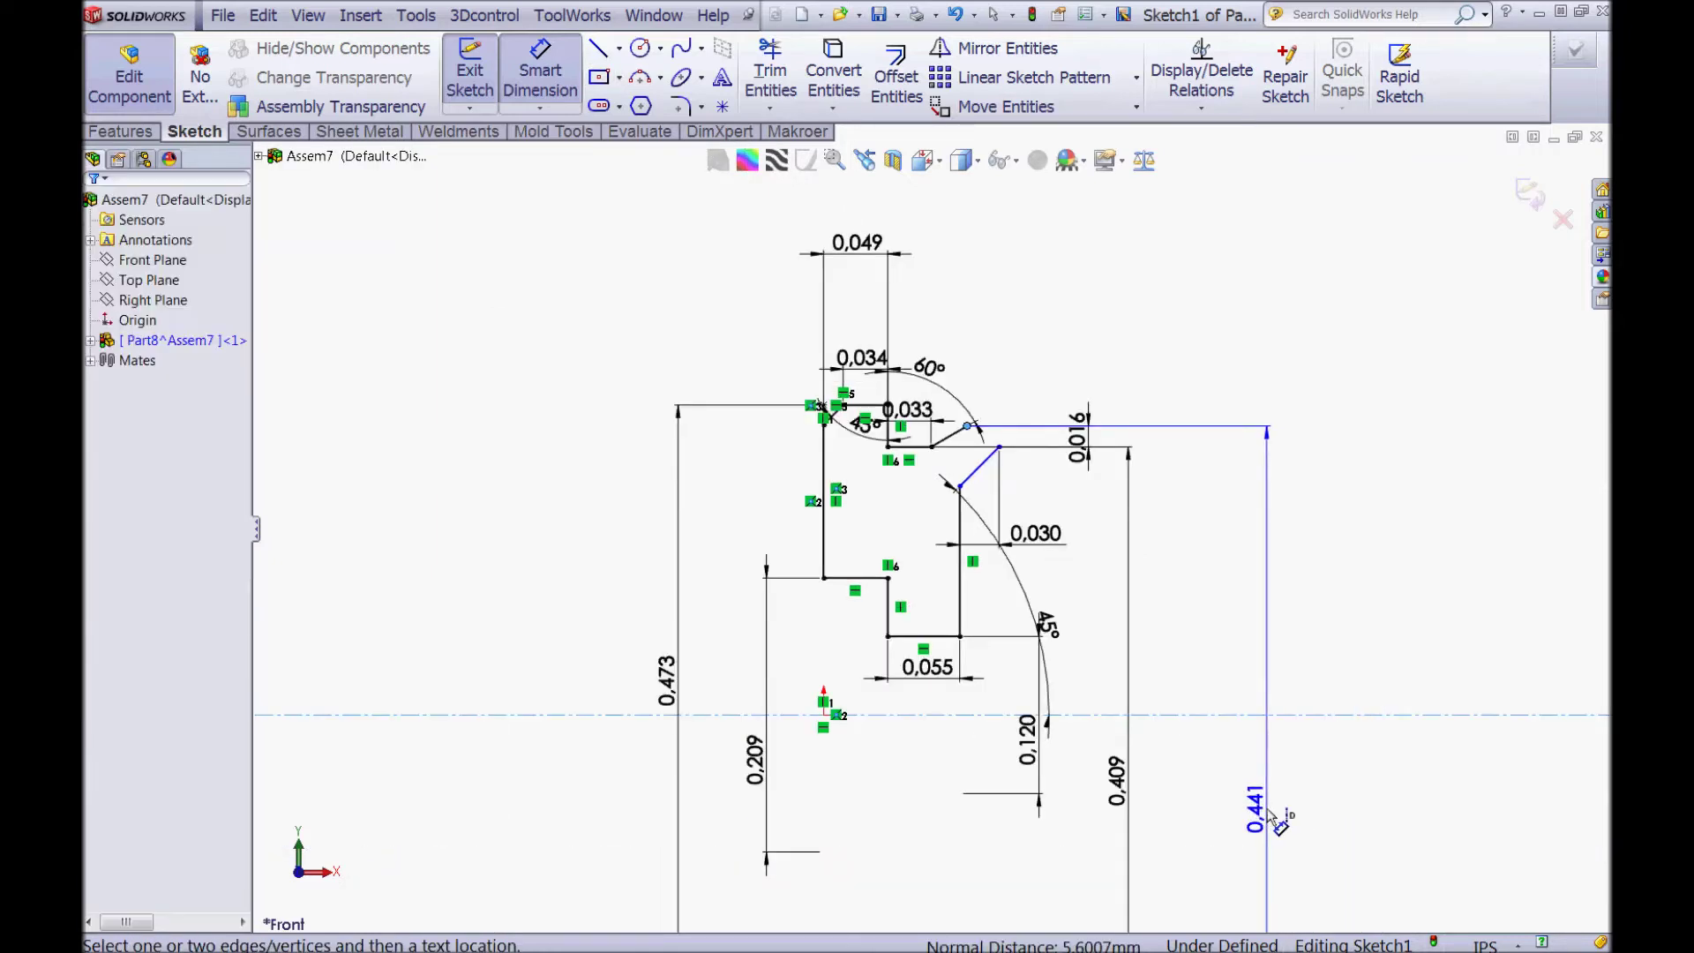
text(=)
key(Return)
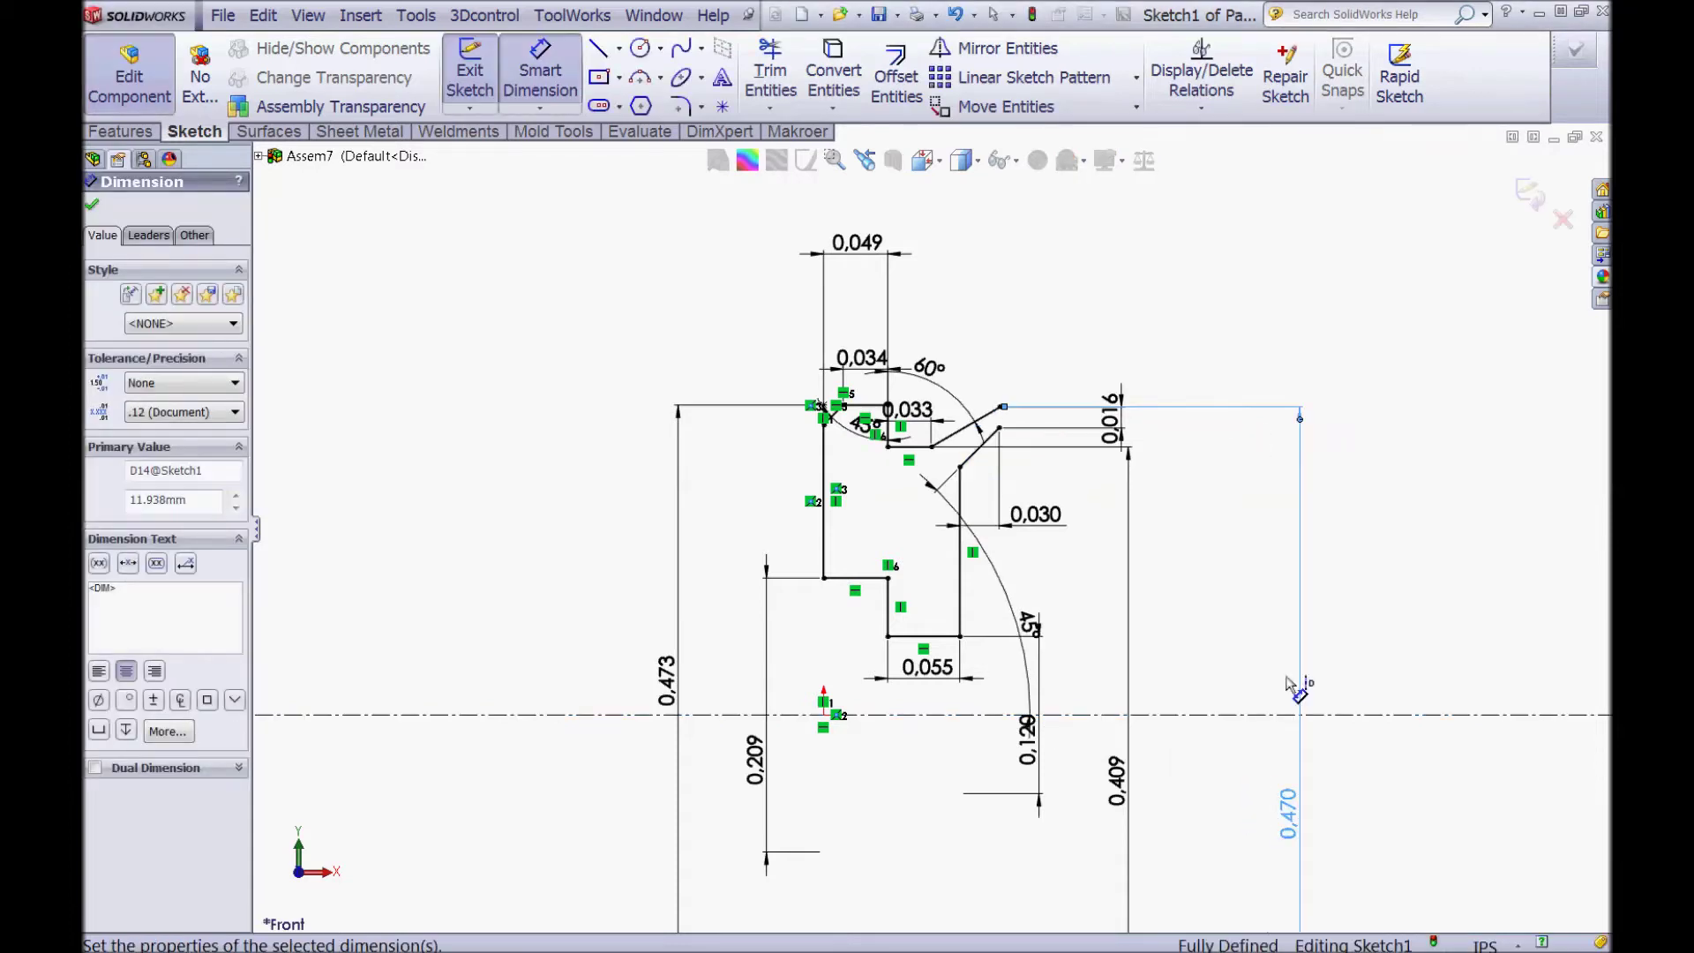
click(1323, 446)
key(Escape)
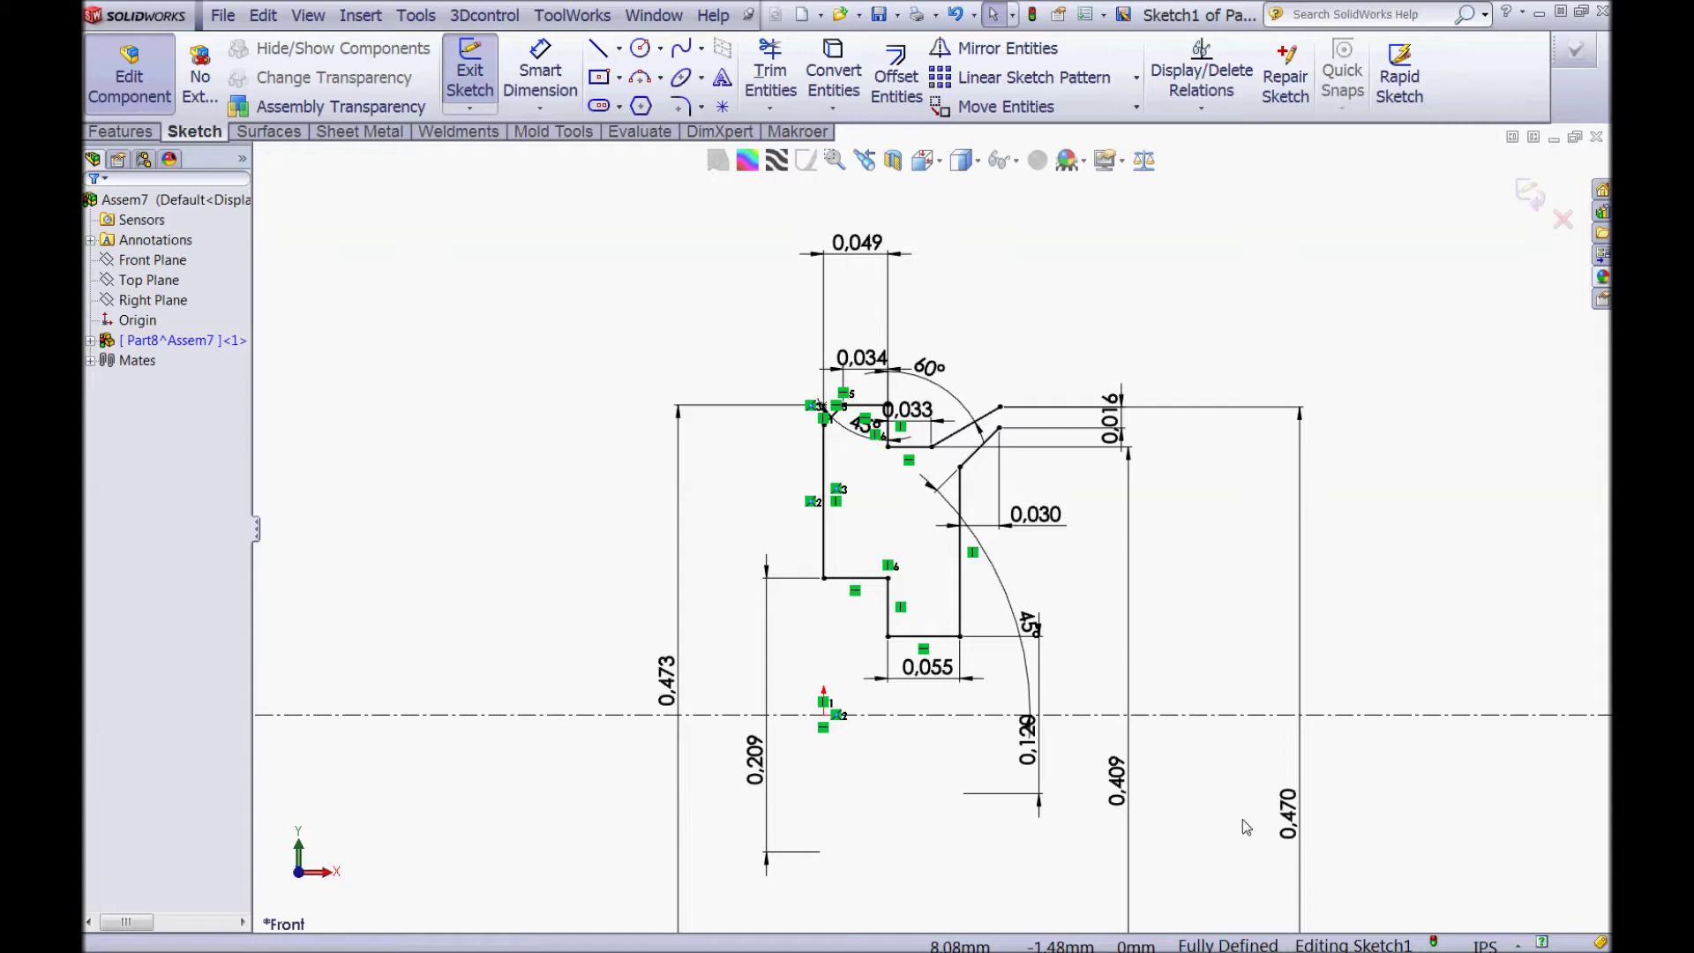
scroll(1348, 780, up, 1)
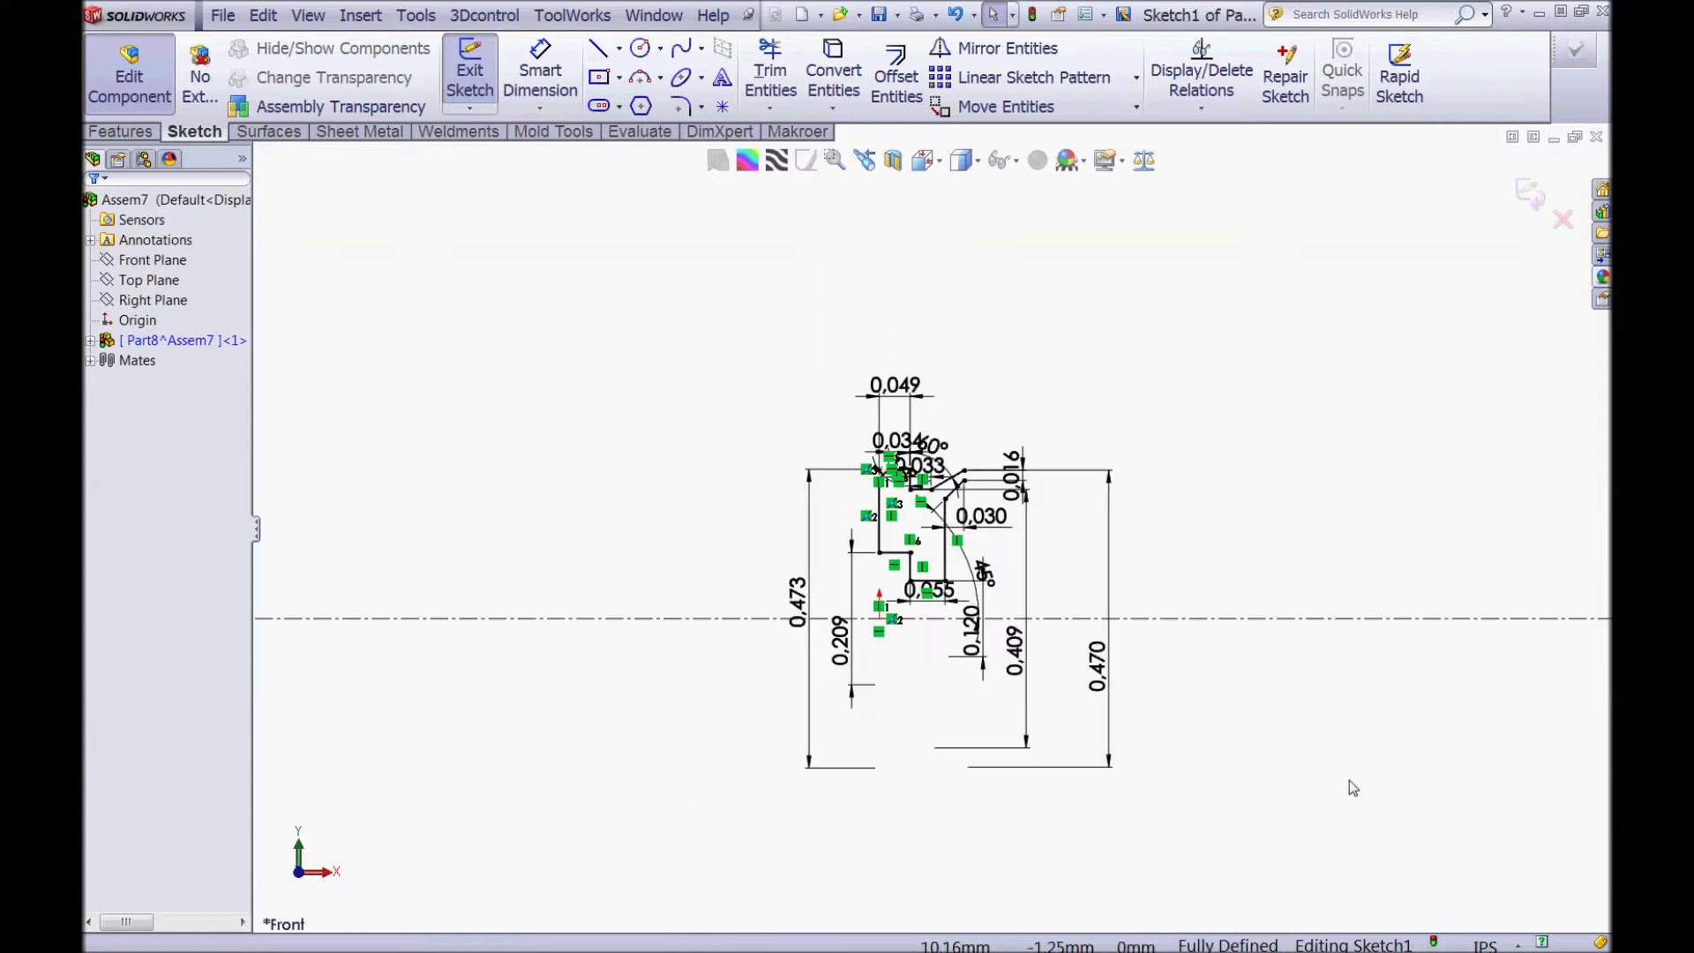
Step: Draw an outline of two slanted lines joined to a thin horizontal strip right of the bullet
scroll(1447, 697, up, 2)
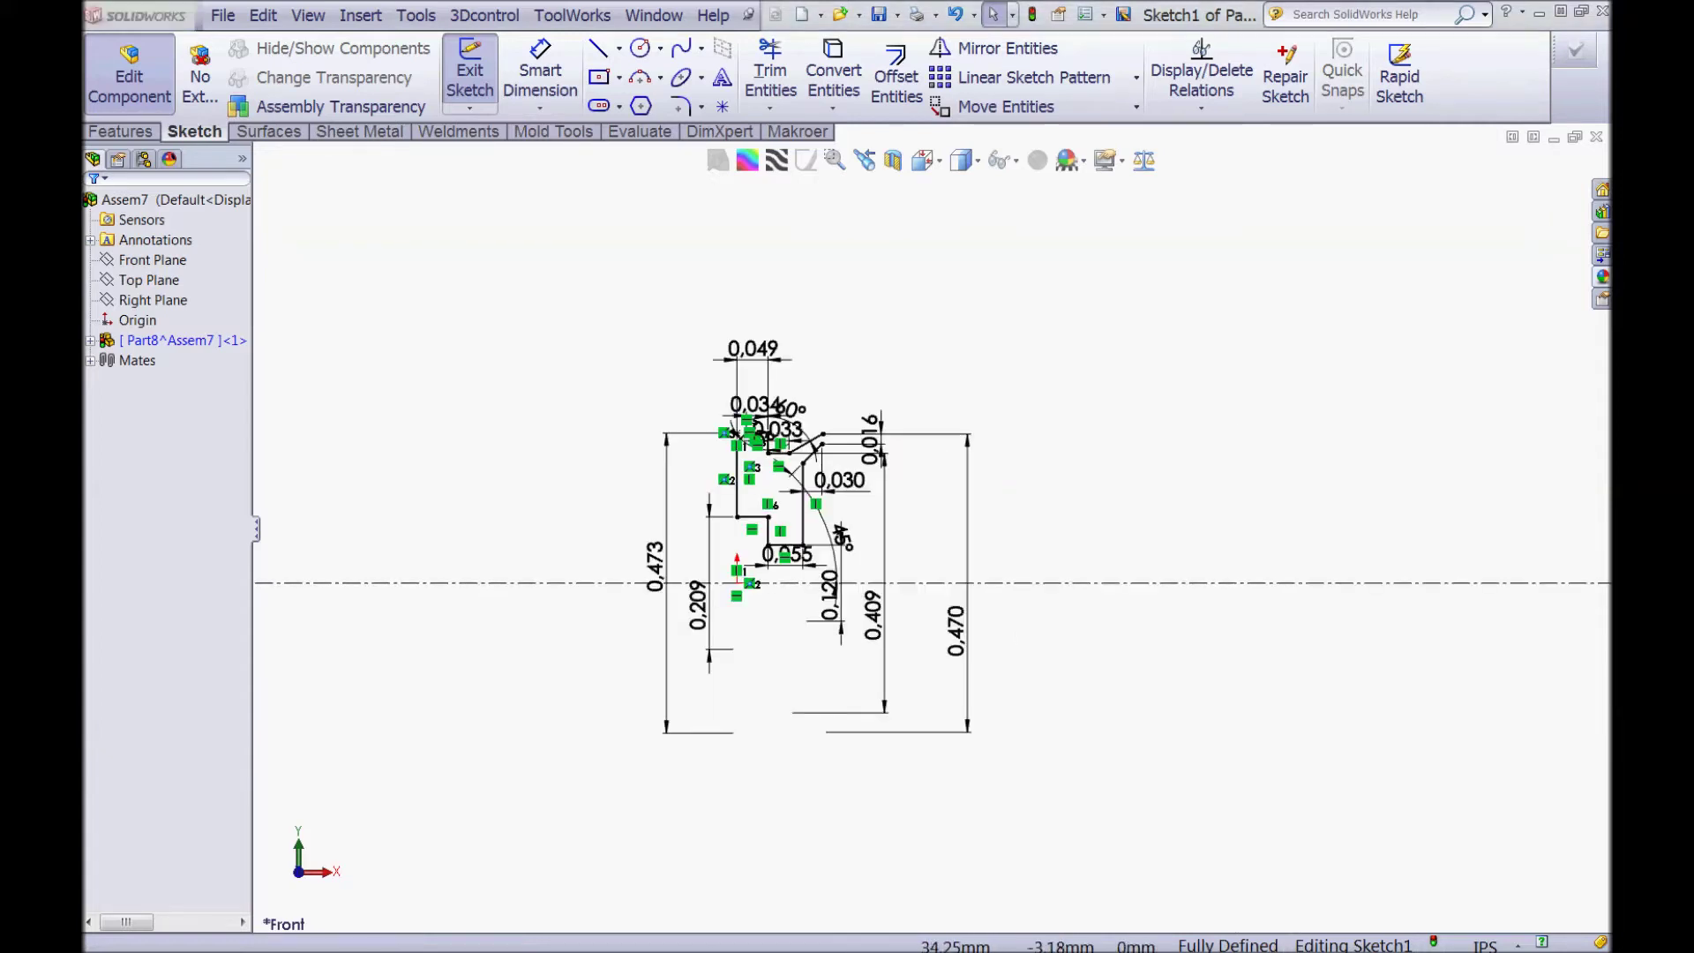
click(1095, 330)
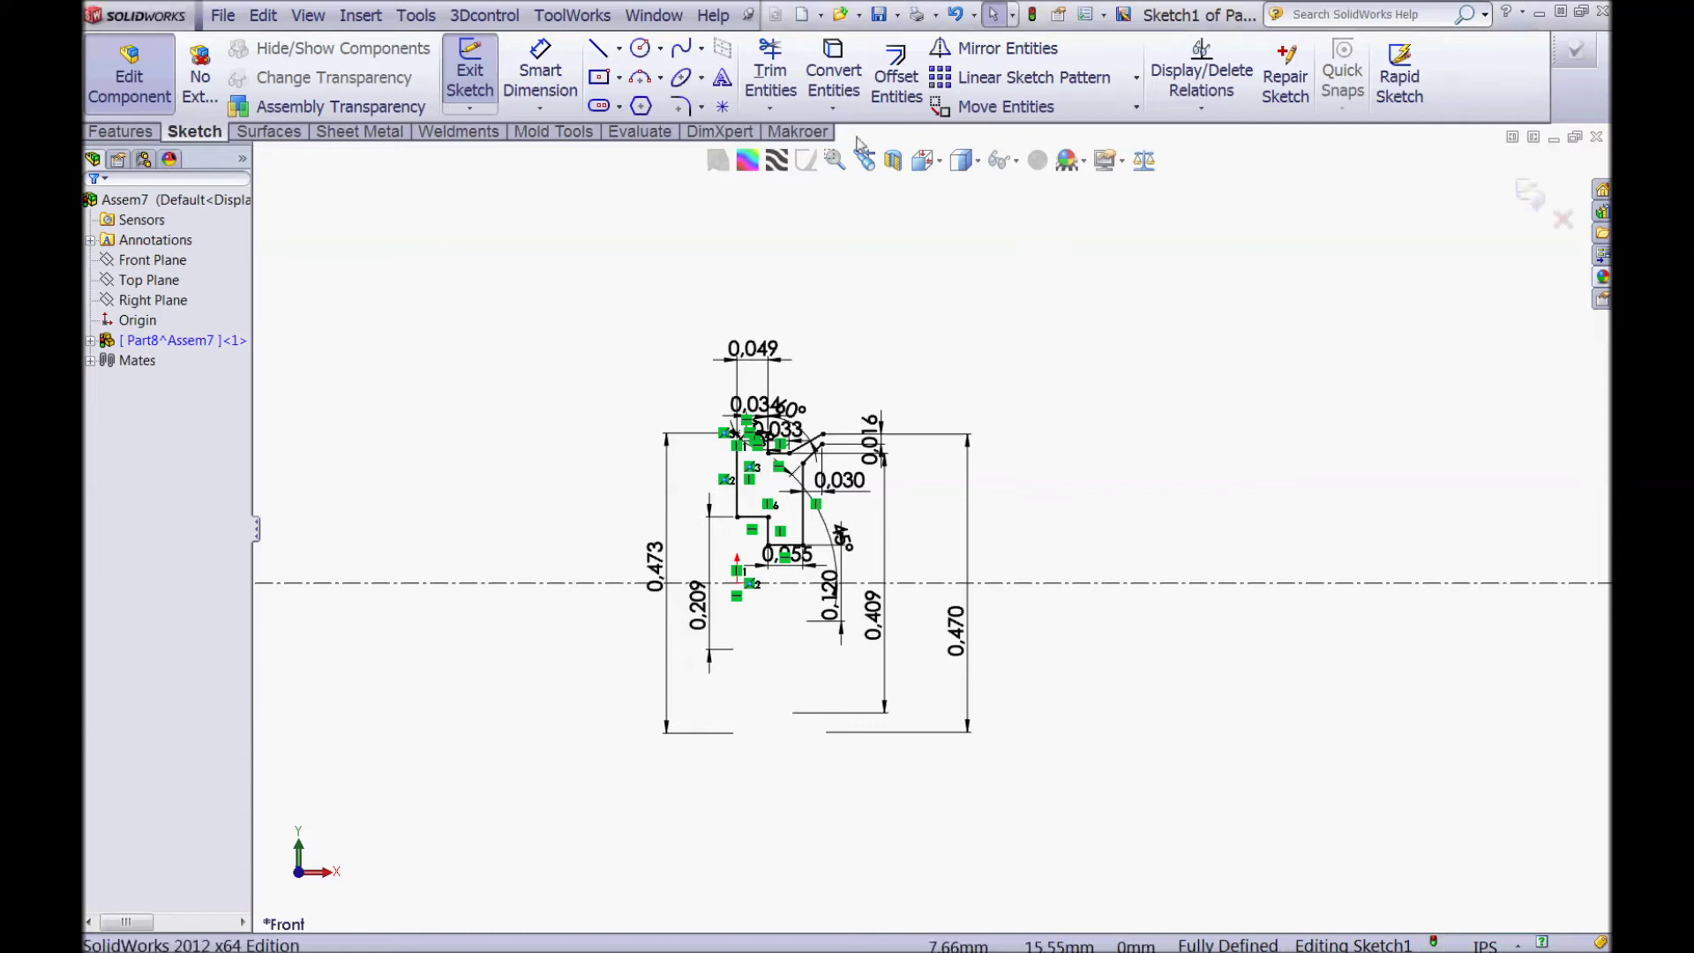
click(599, 52)
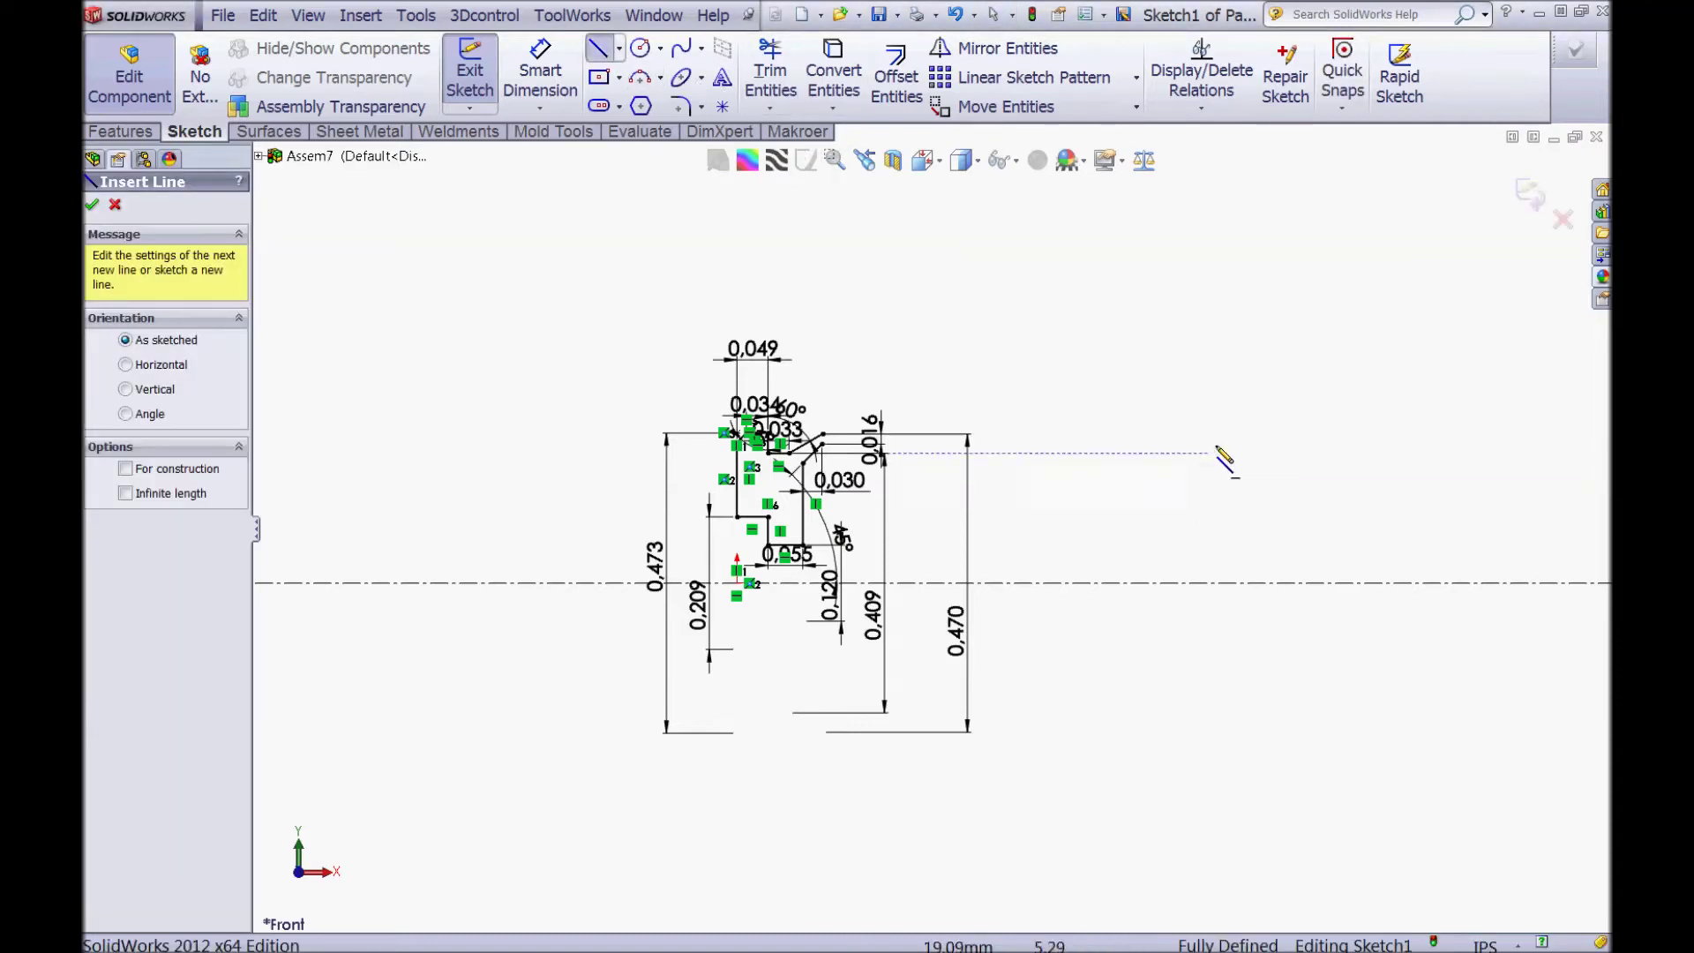
click(1187, 417)
click(1284, 462)
click(1420, 463)
click(1283, 482)
click(1159, 441)
key(Escape)
Step: Select the strip's upper and lower horizontal lines
scroll(1178, 463, down, 3)
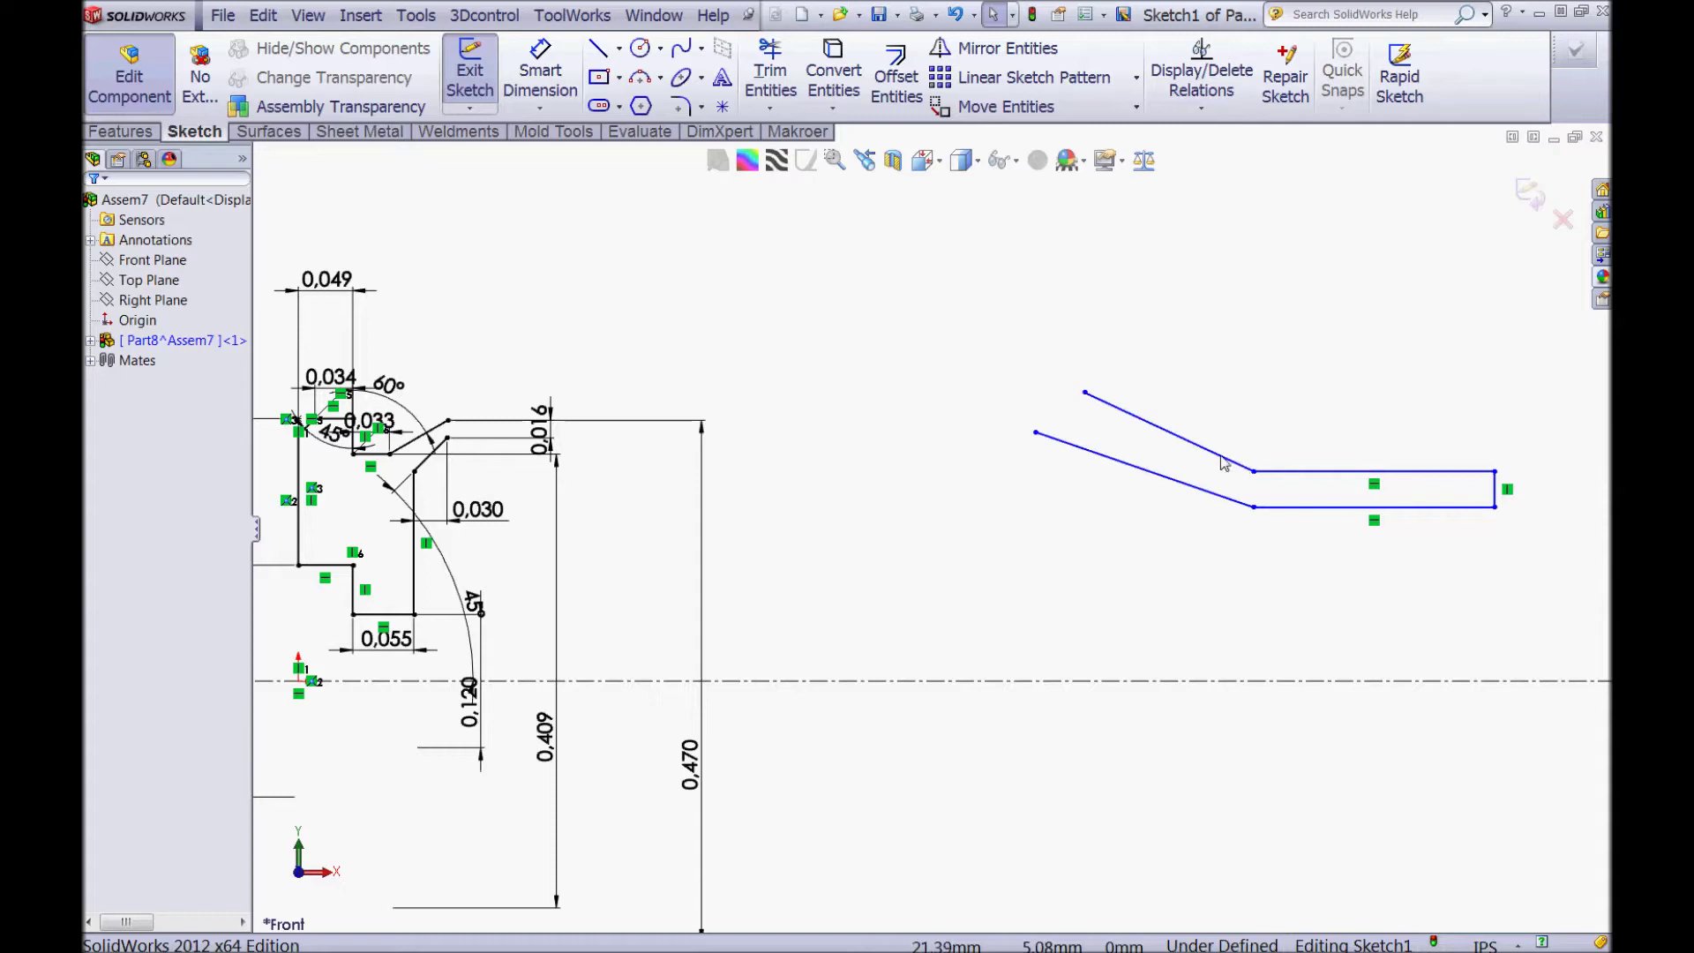
click(1338, 473)
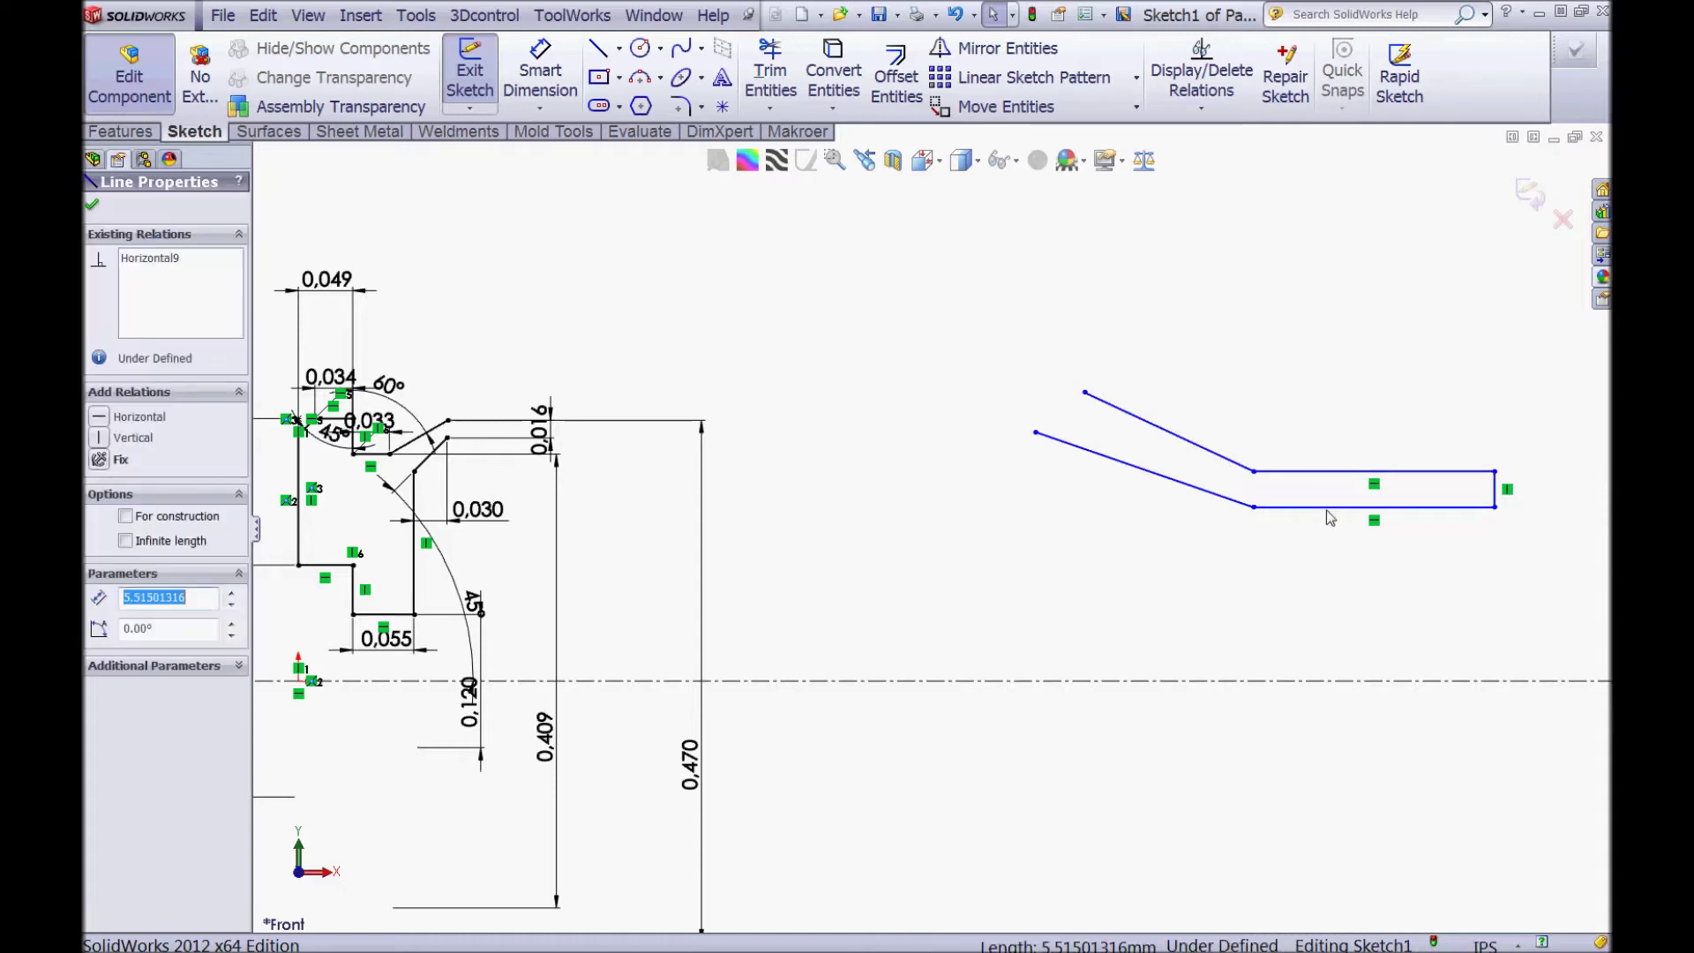
ctrl+click(1330, 508)
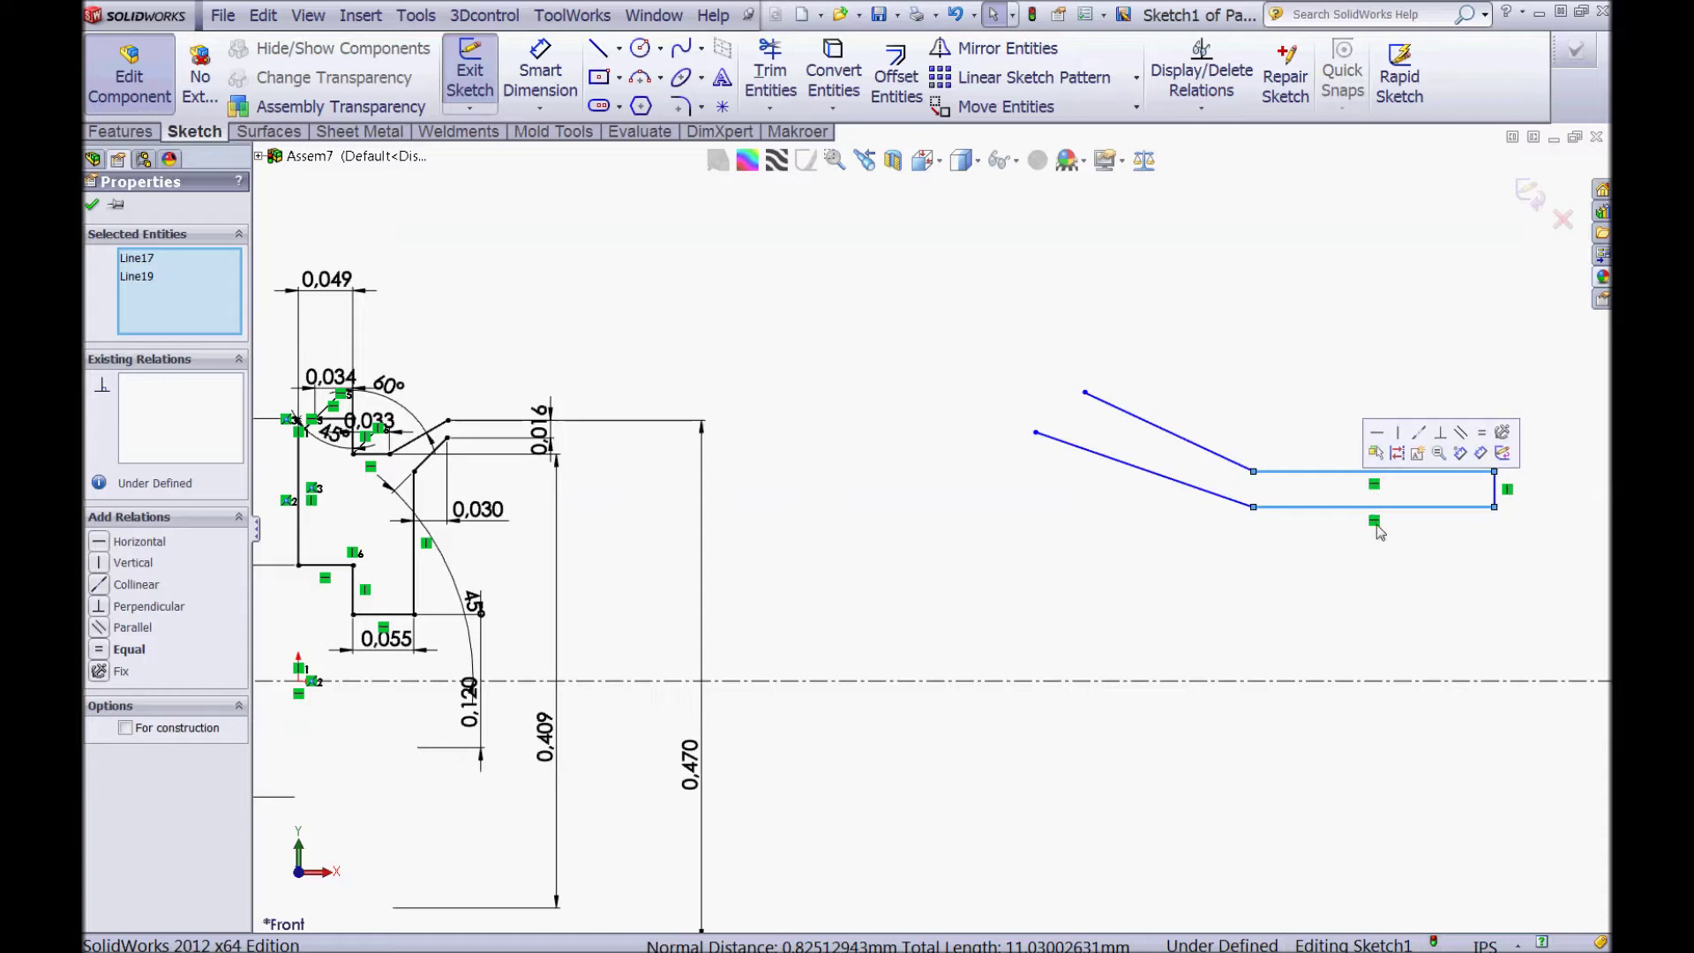
Step: Make the two slanted lines of the strip outline parallel
click(1286, 382)
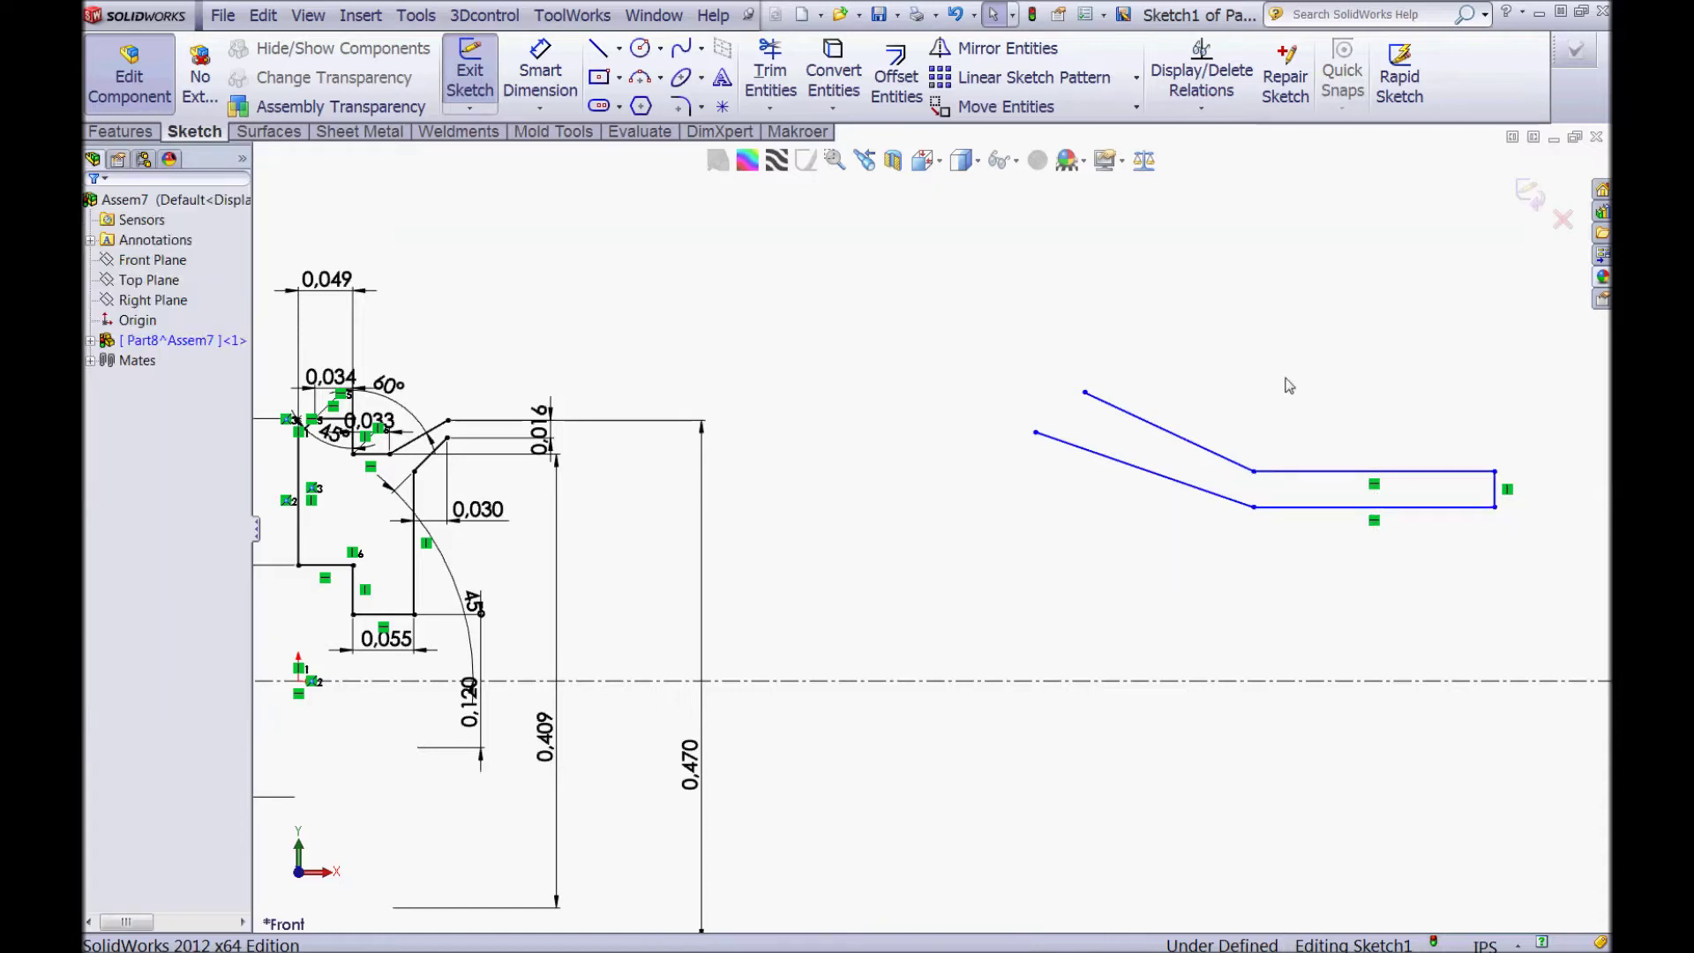
click(1151, 429)
ctrl+click(1116, 459)
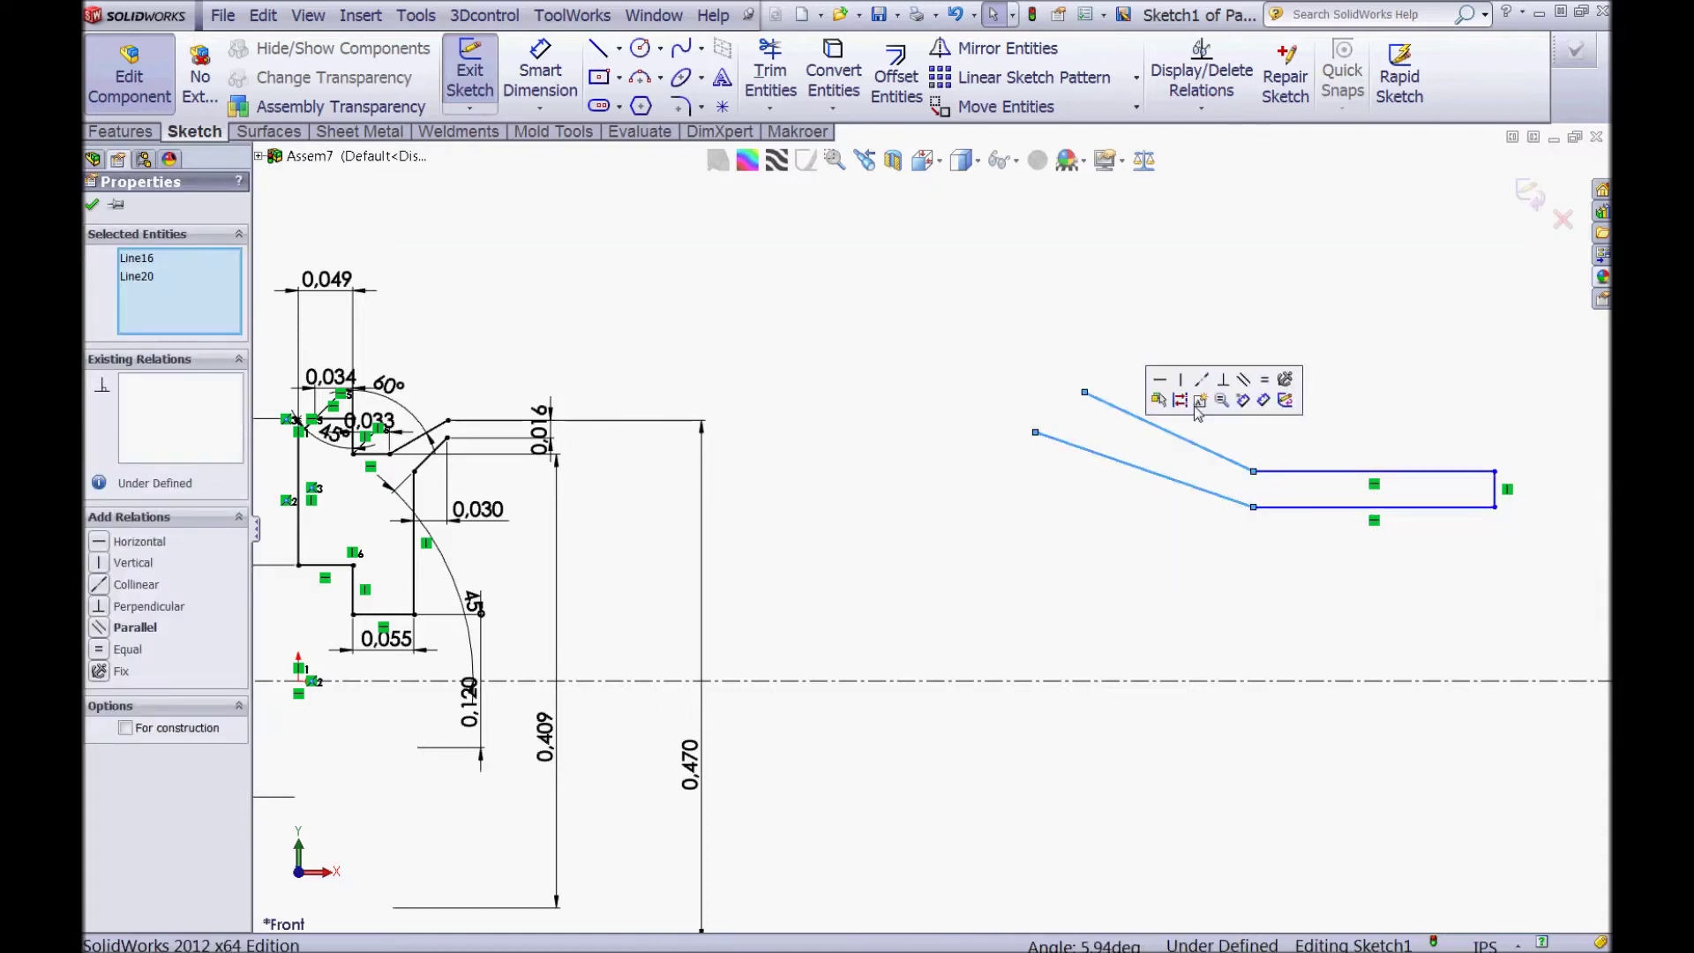
click(1245, 385)
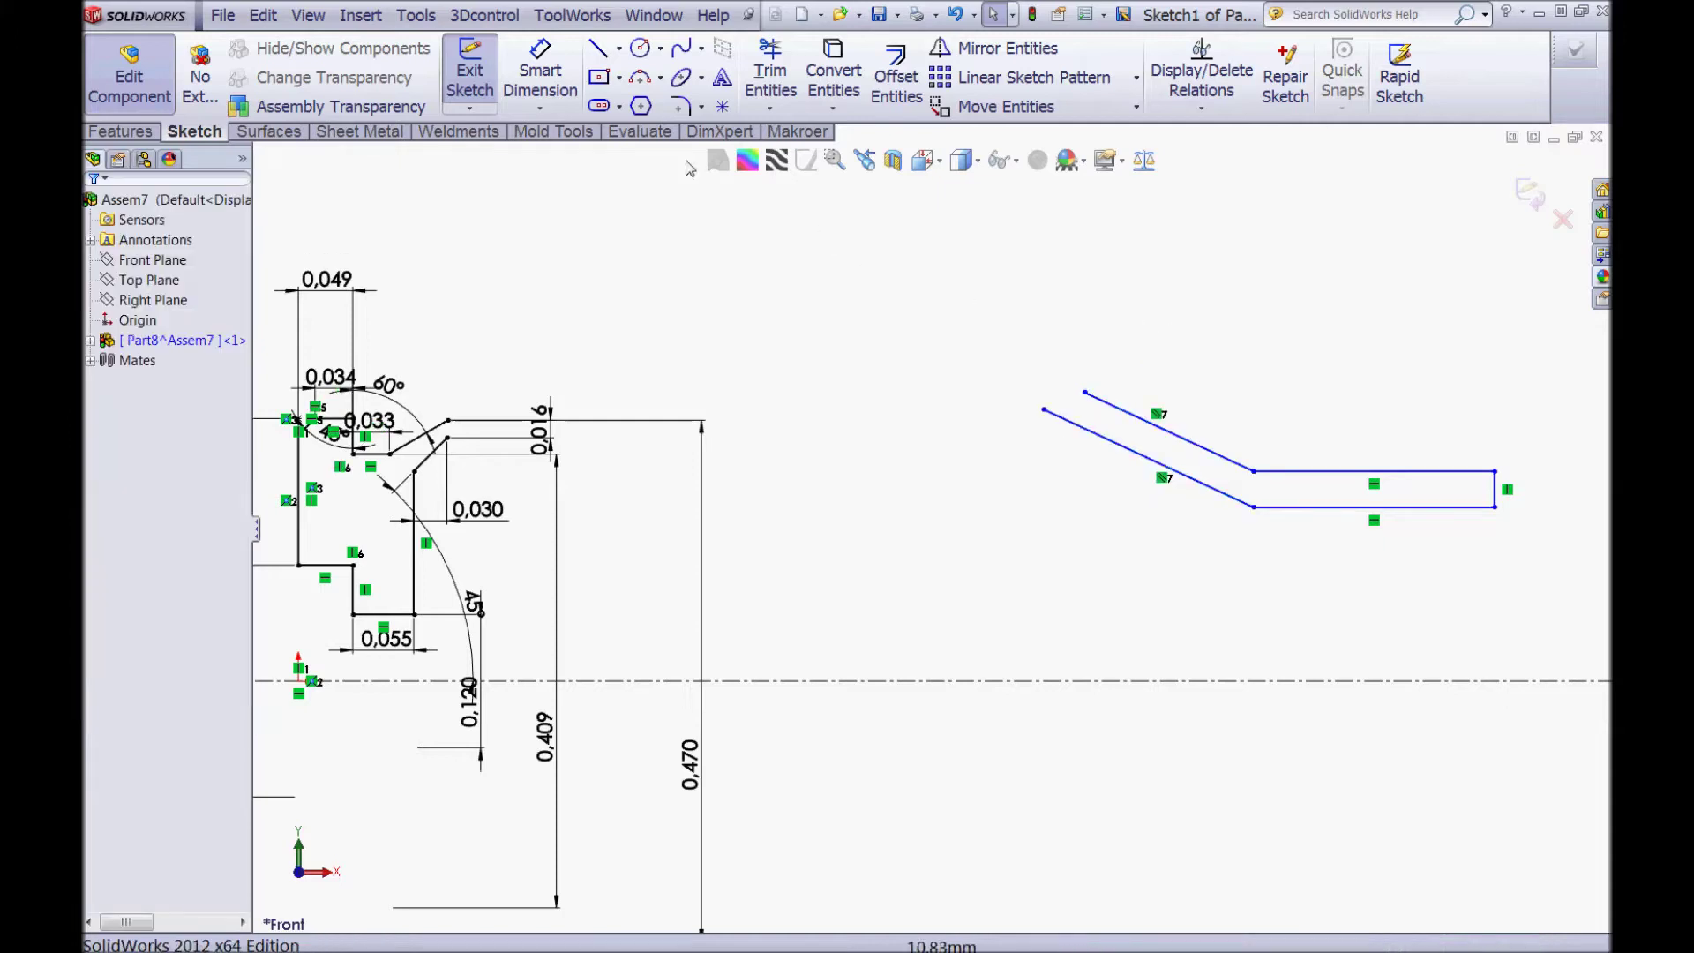
Step: Dimension both the horizontal and slanted wall line pairs to 0,016 thickness
click(549, 84)
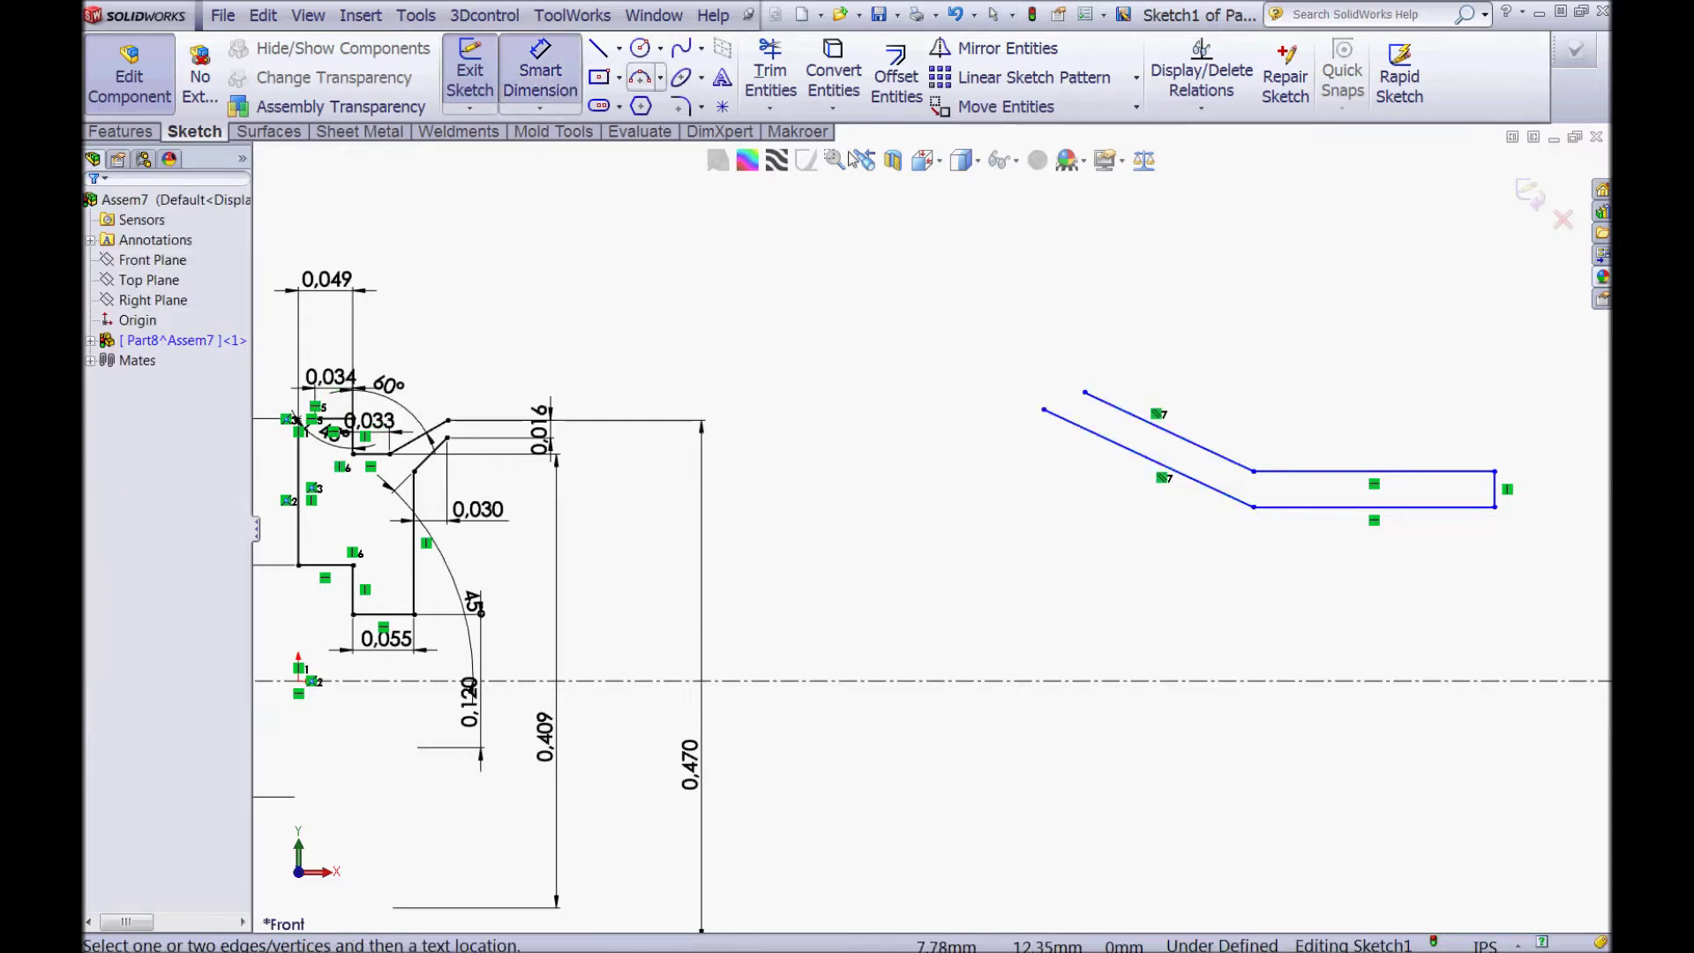
click(1323, 472)
click(1319, 507)
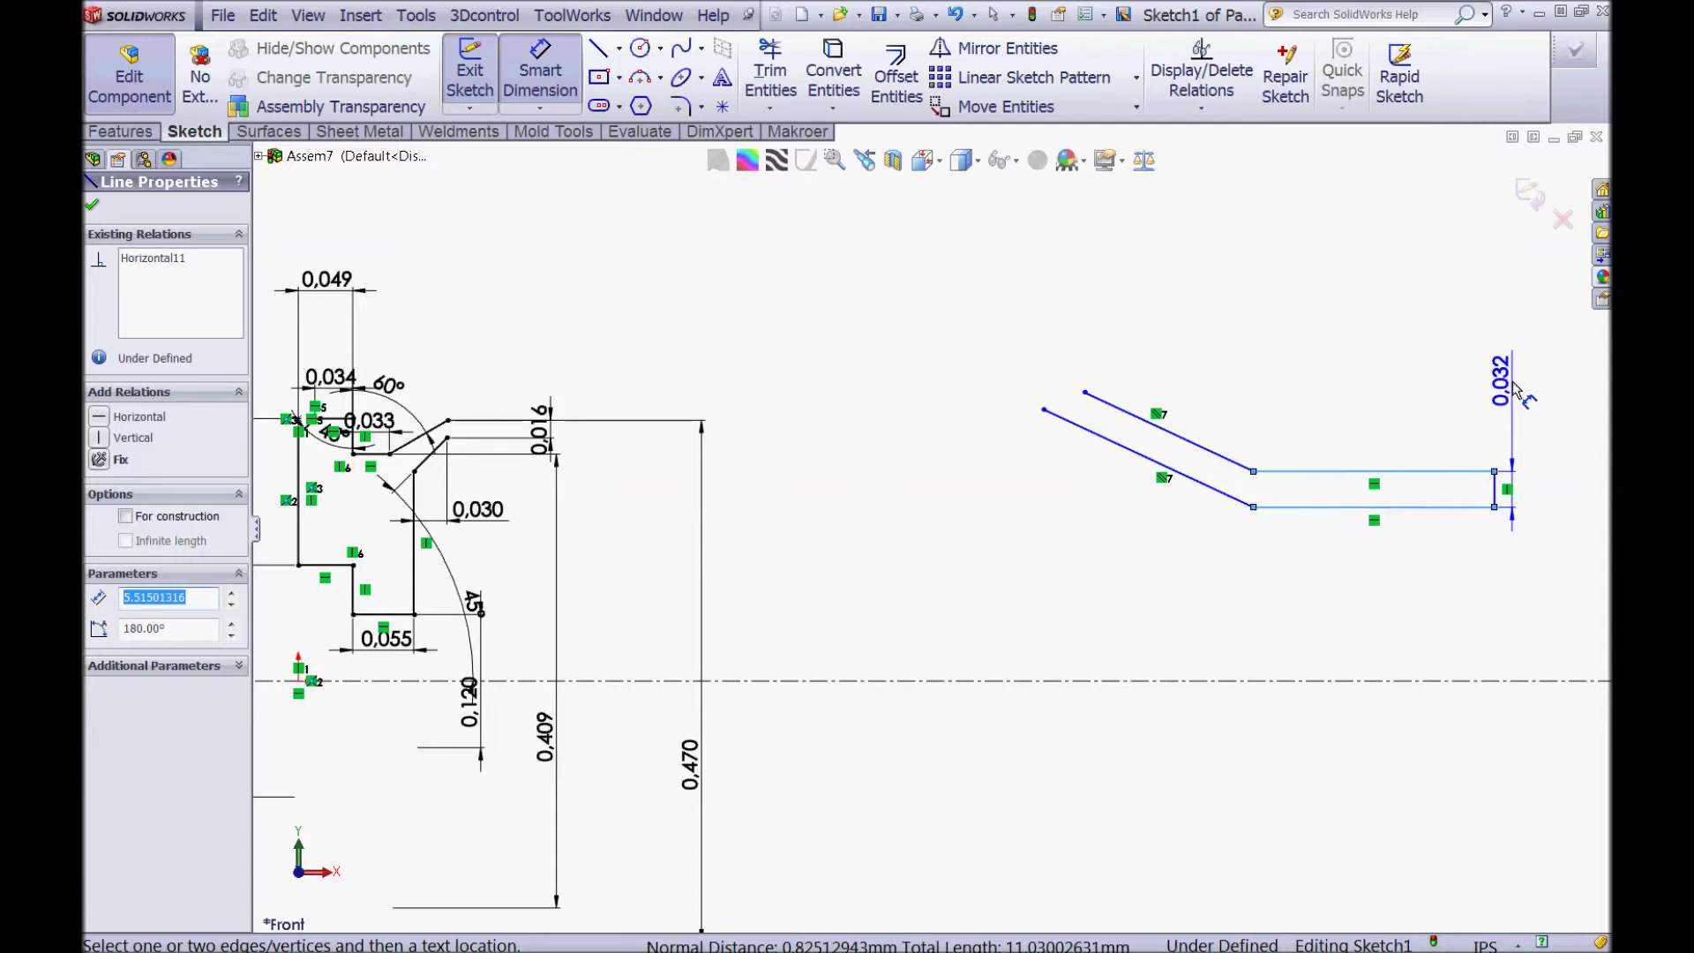
click(1514, 388)
text(,0)
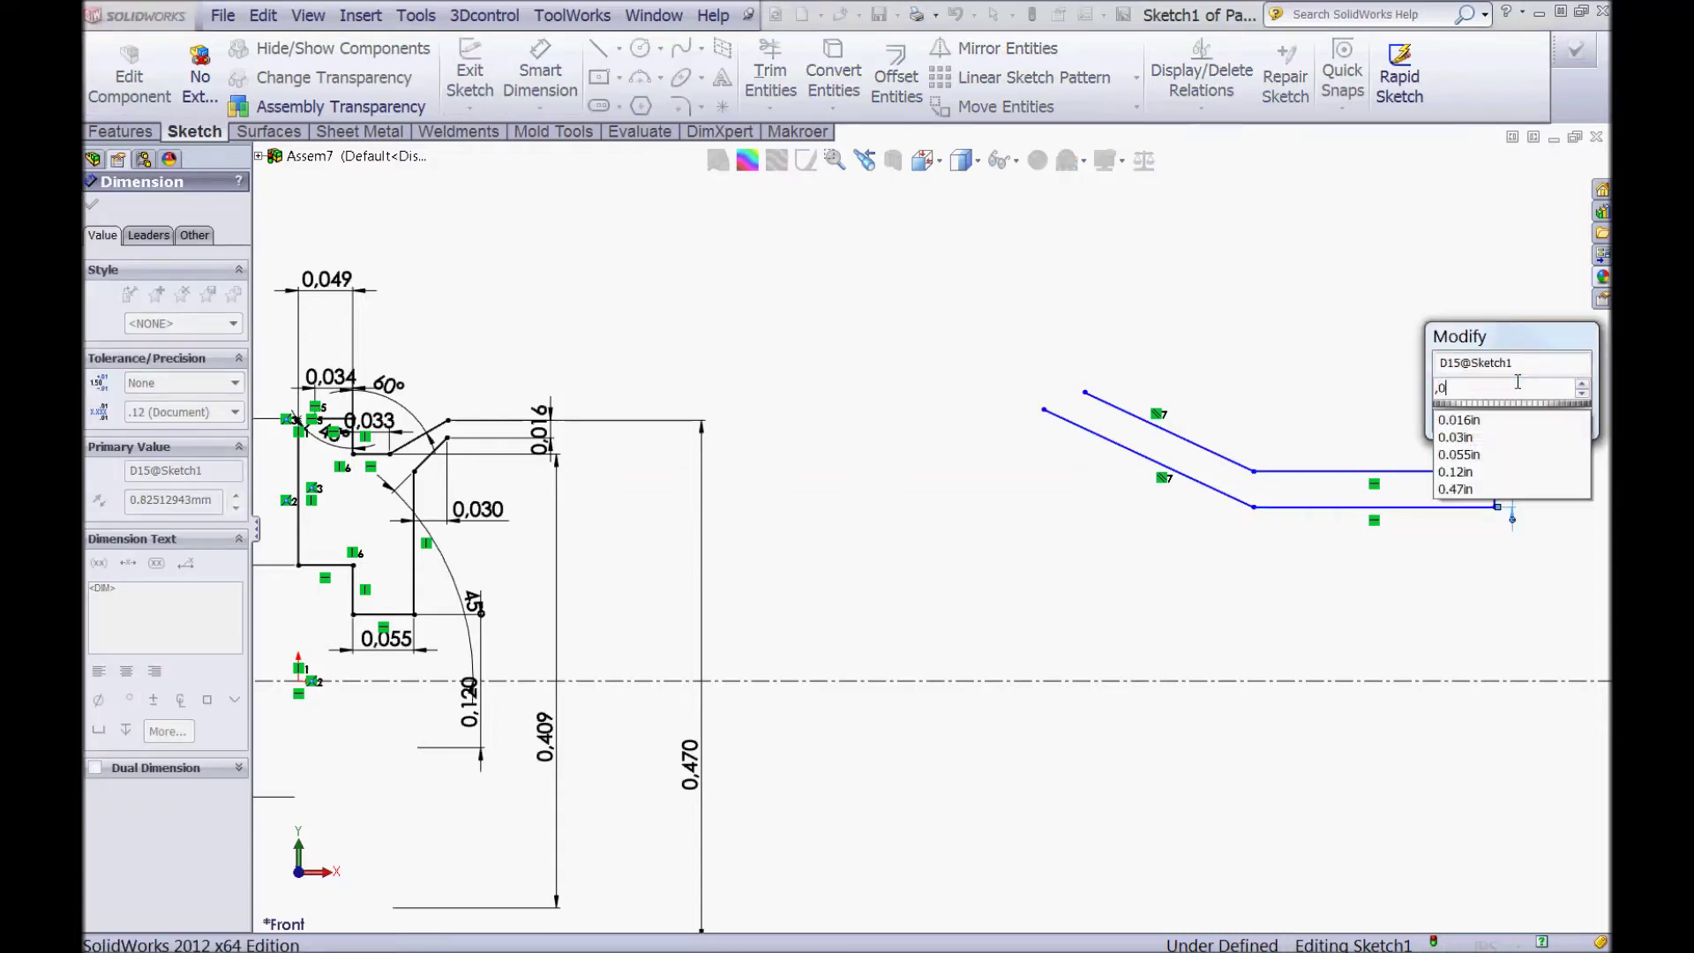
text(16)
key(Return)
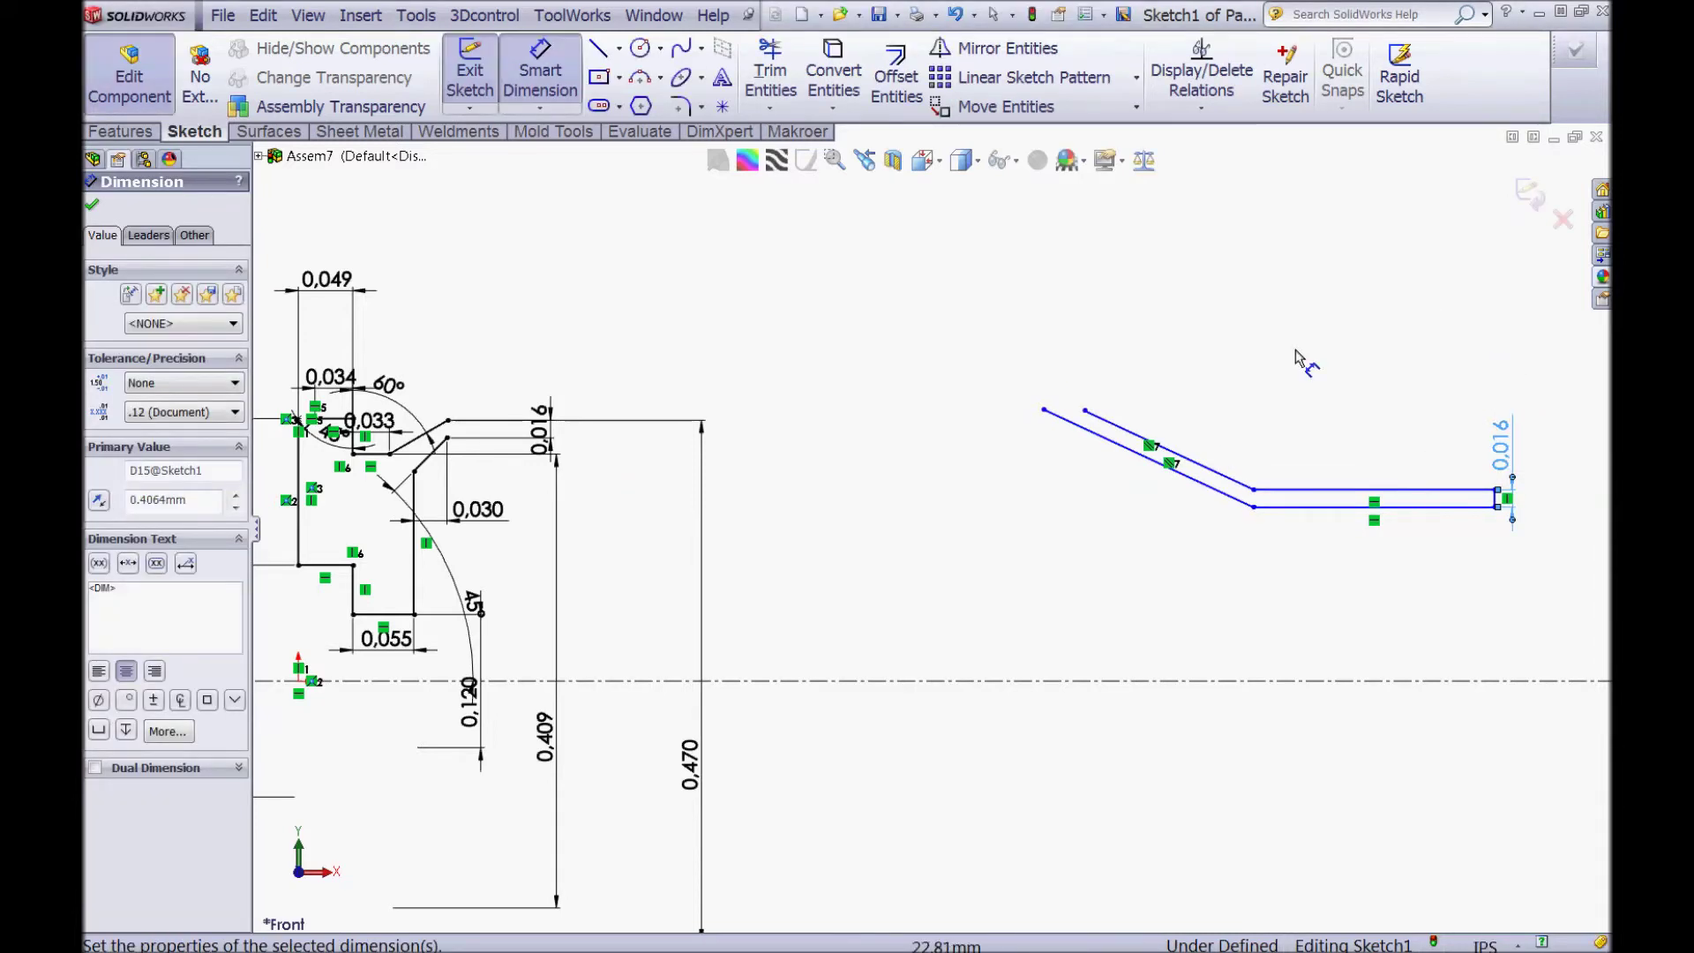
click(1245, 404)
click(1205, 467)
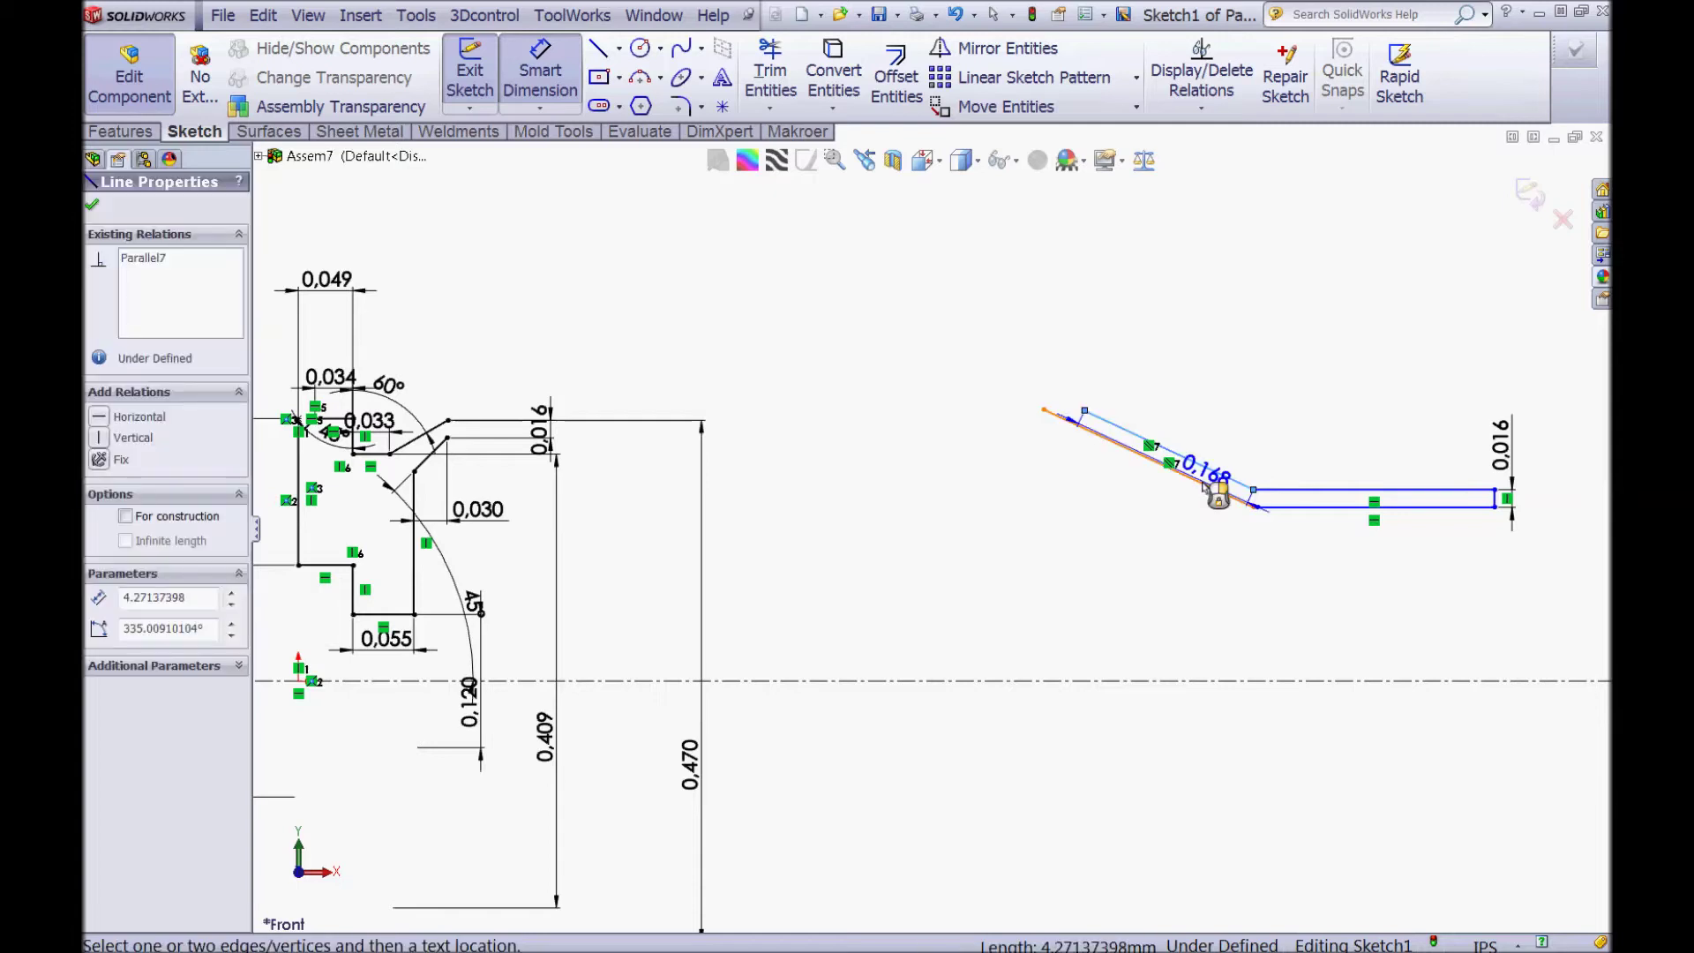
click(1216, 489)
click(1223, 422)
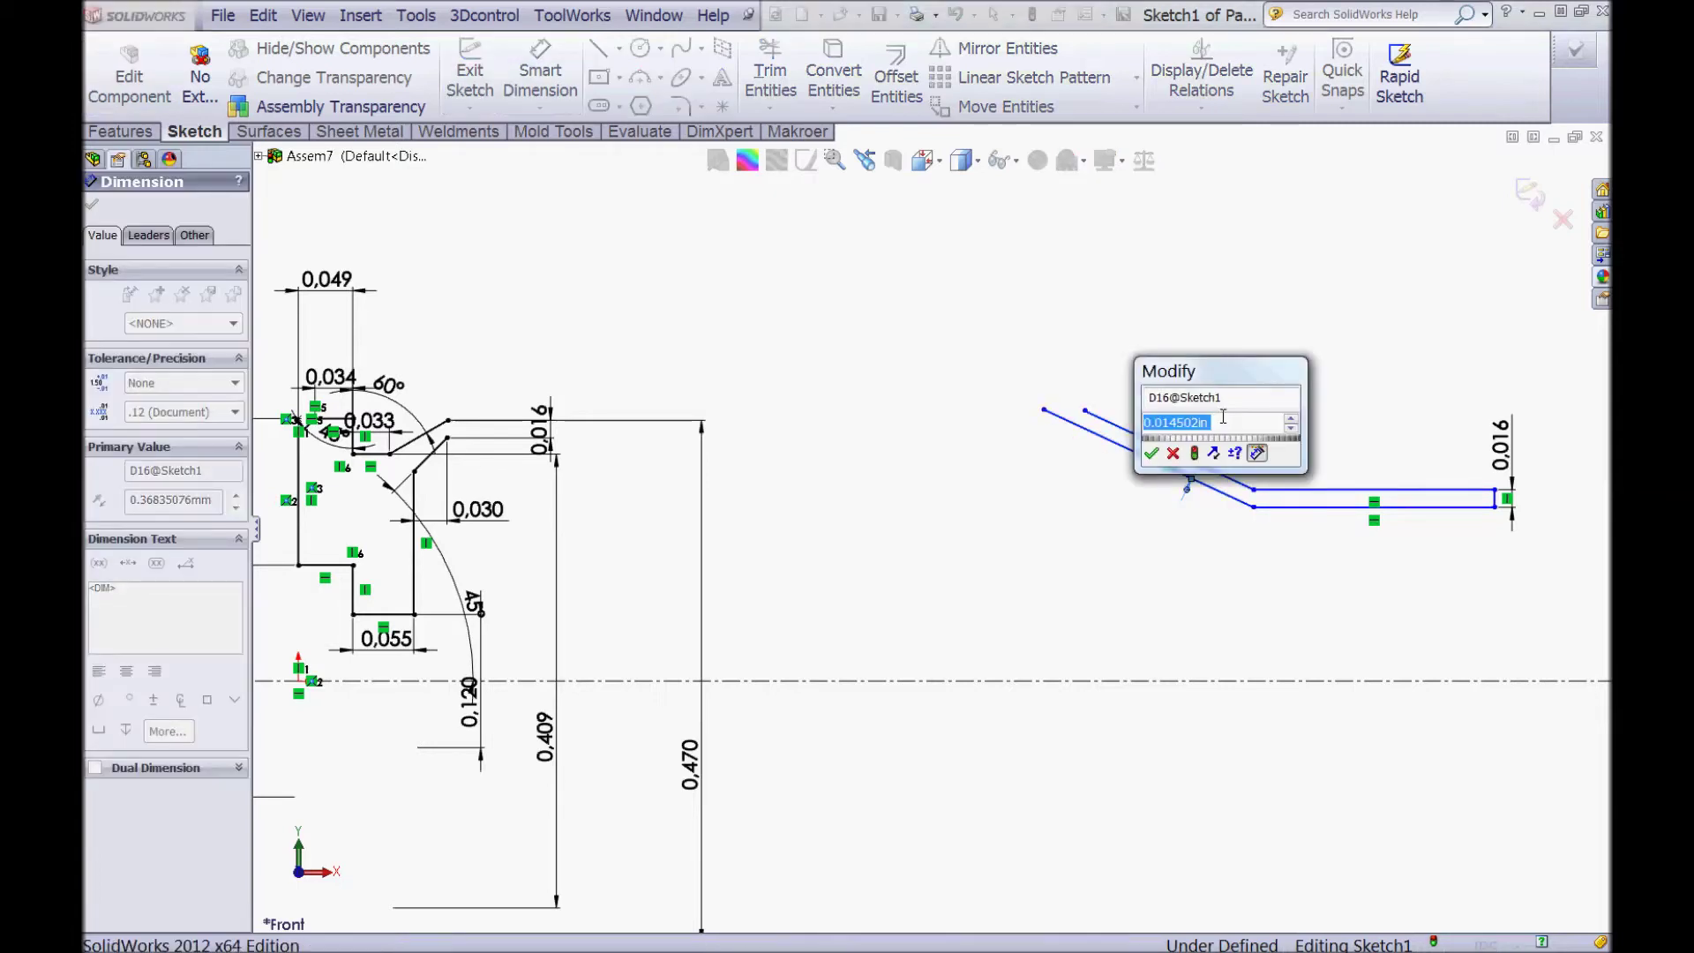
text(,0)
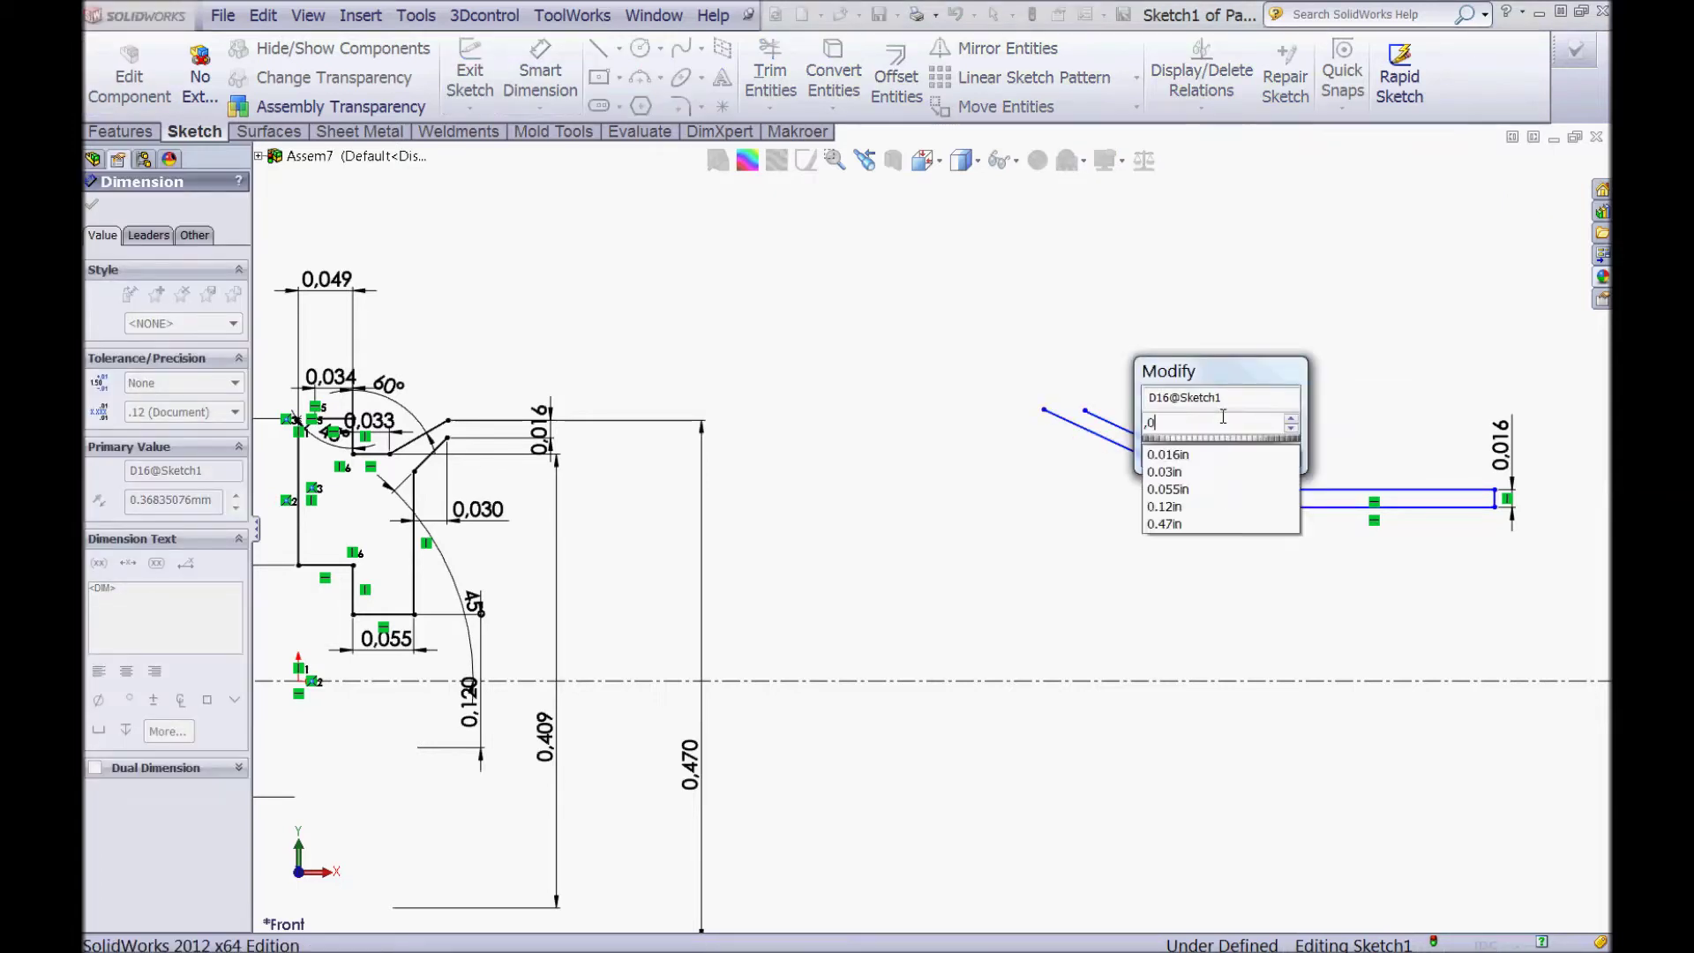
text(16)
key(Return)
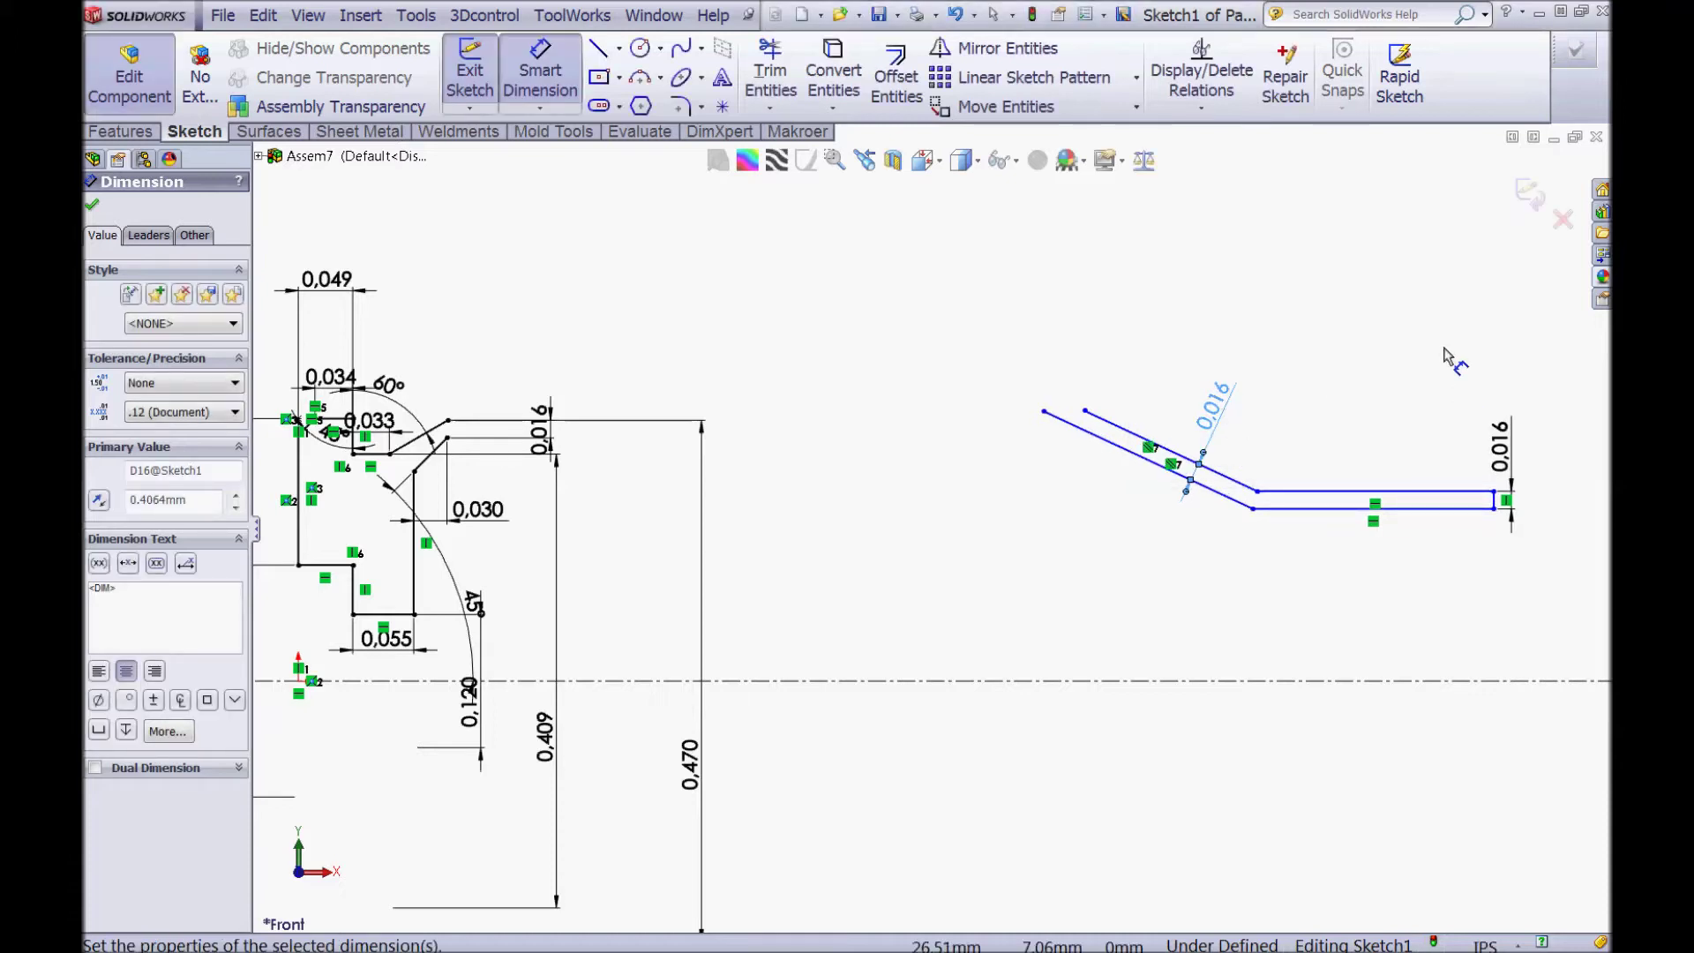
Step: Dimension the wall line endpoint 0,340 from the centerline
click(1500, 501)
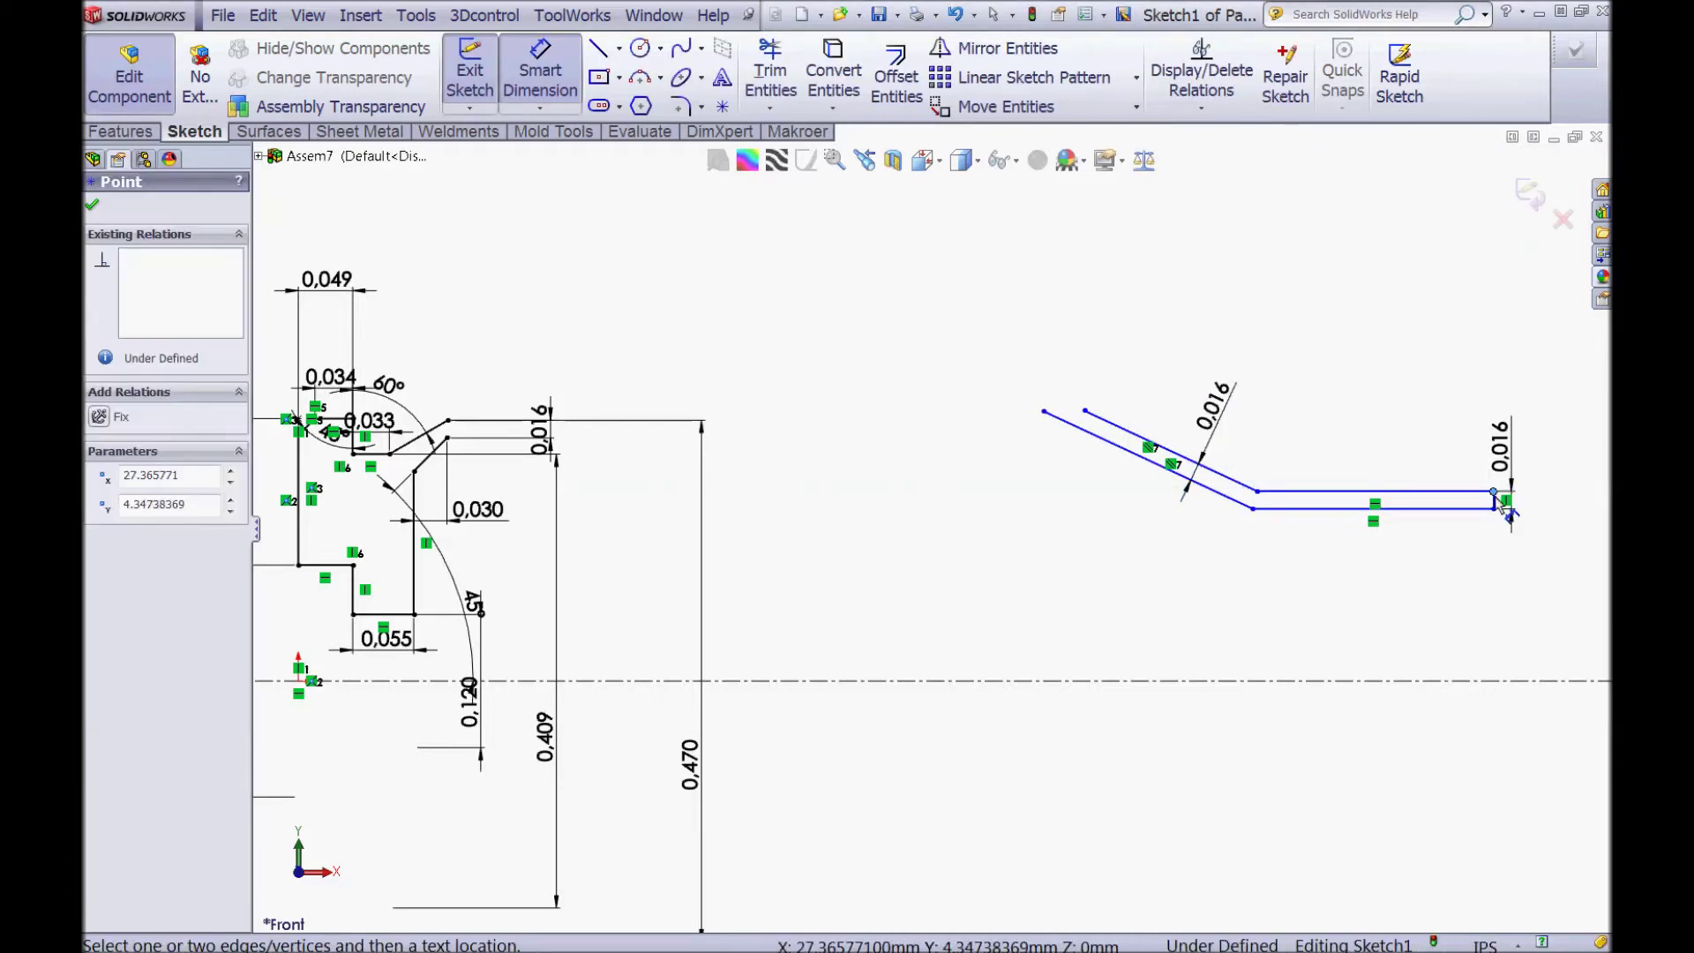
click(1526, 681)
key(z)
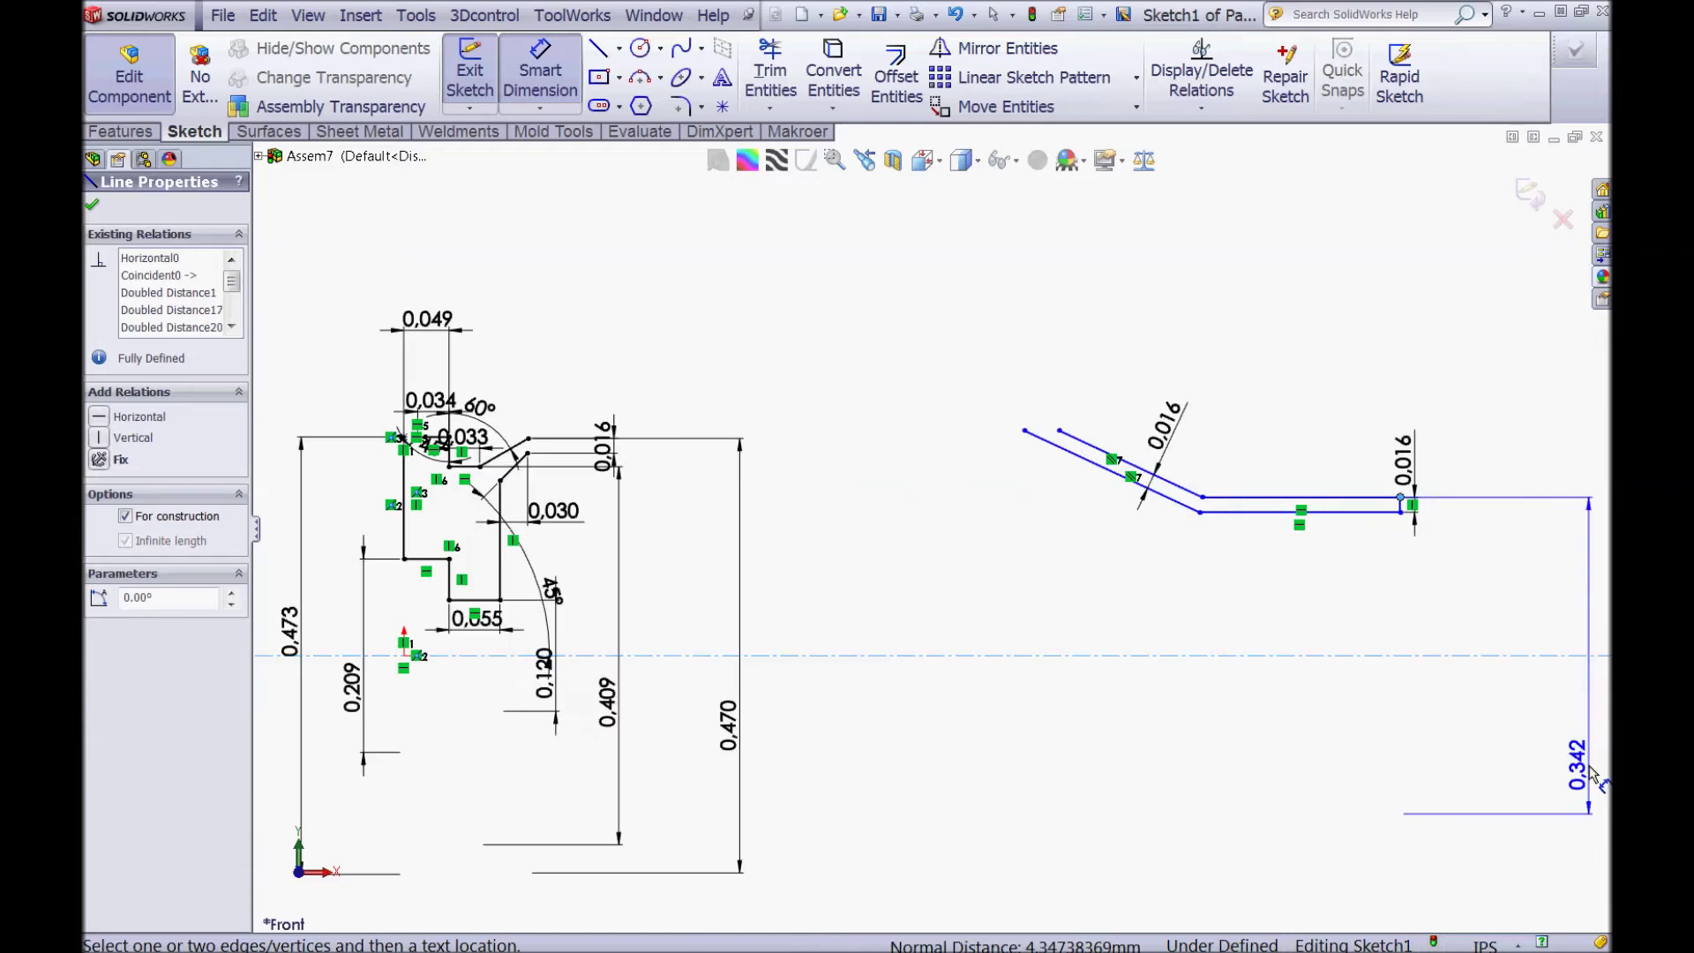
click(1579, 775)
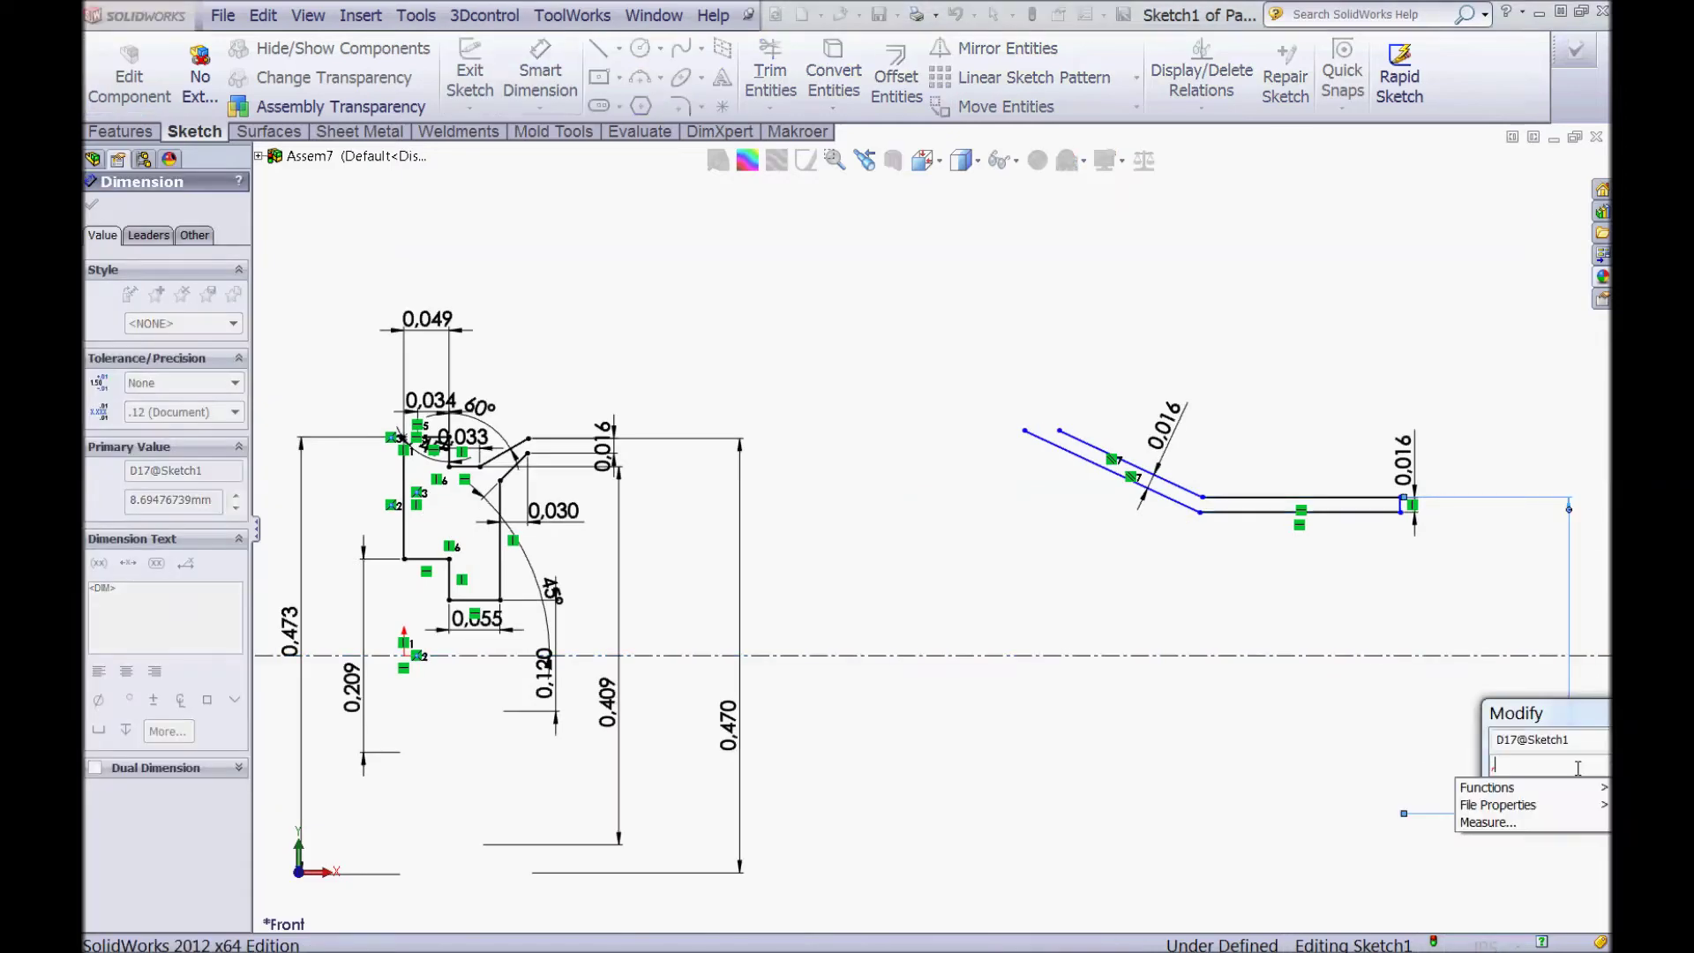
key(Return)
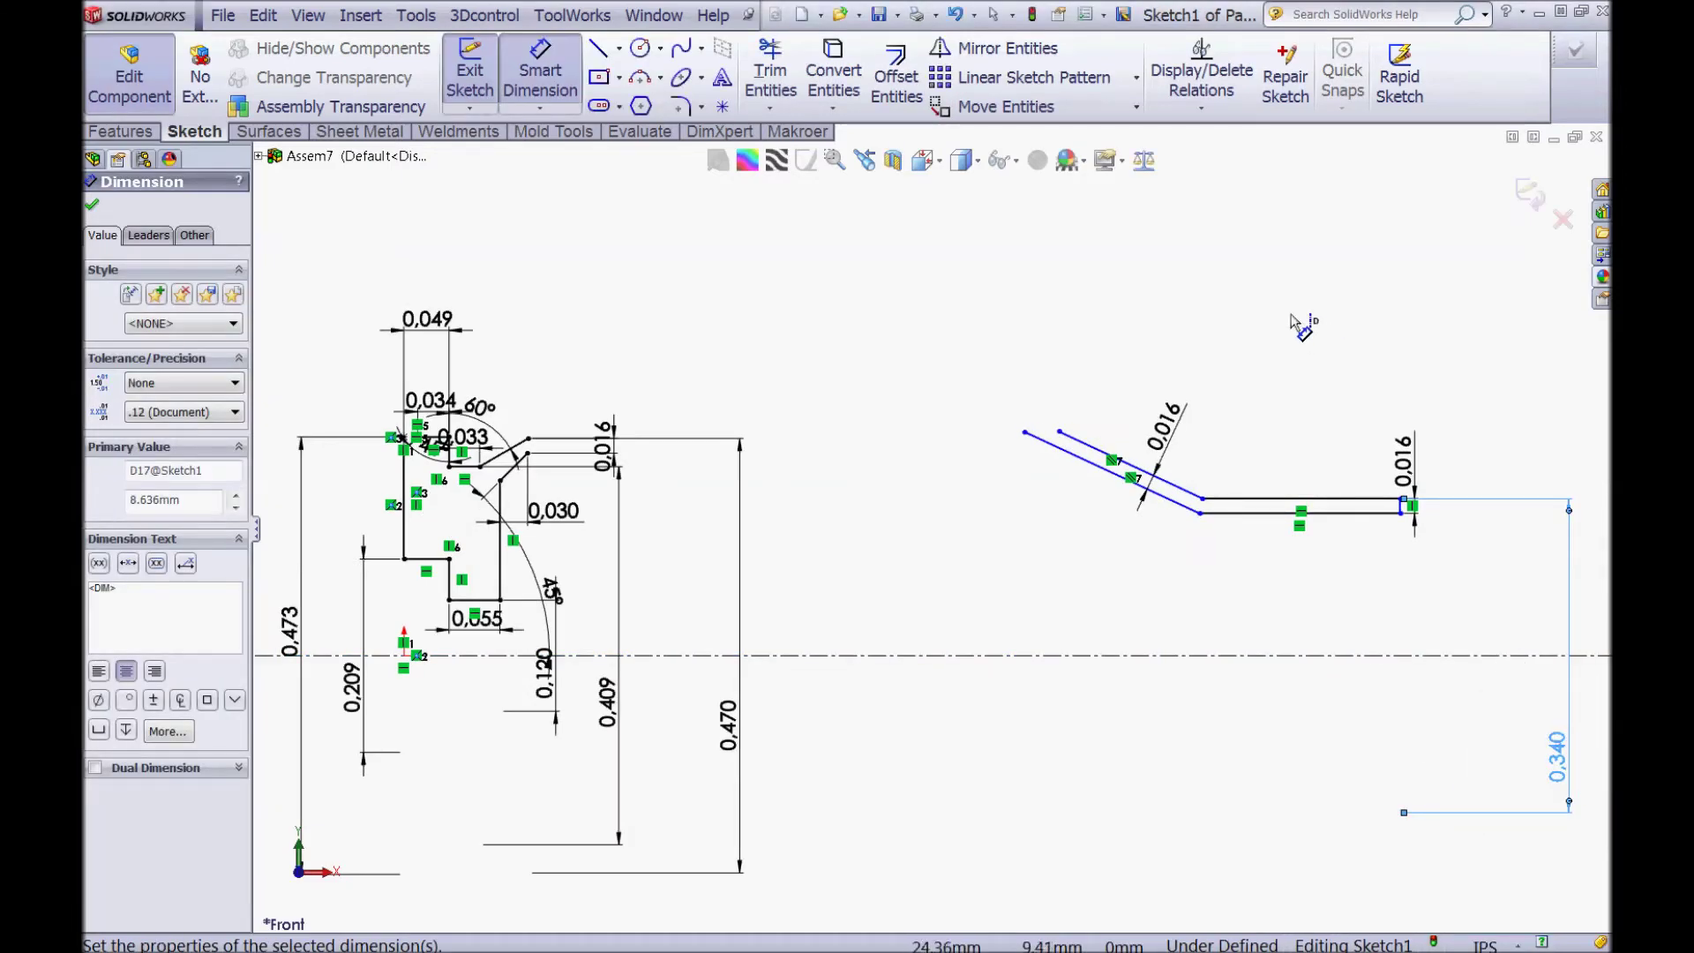
click(1350, 460)
Step: Place a horizontal distance dimension from the wall line's end to the origin
click(1401, 503)
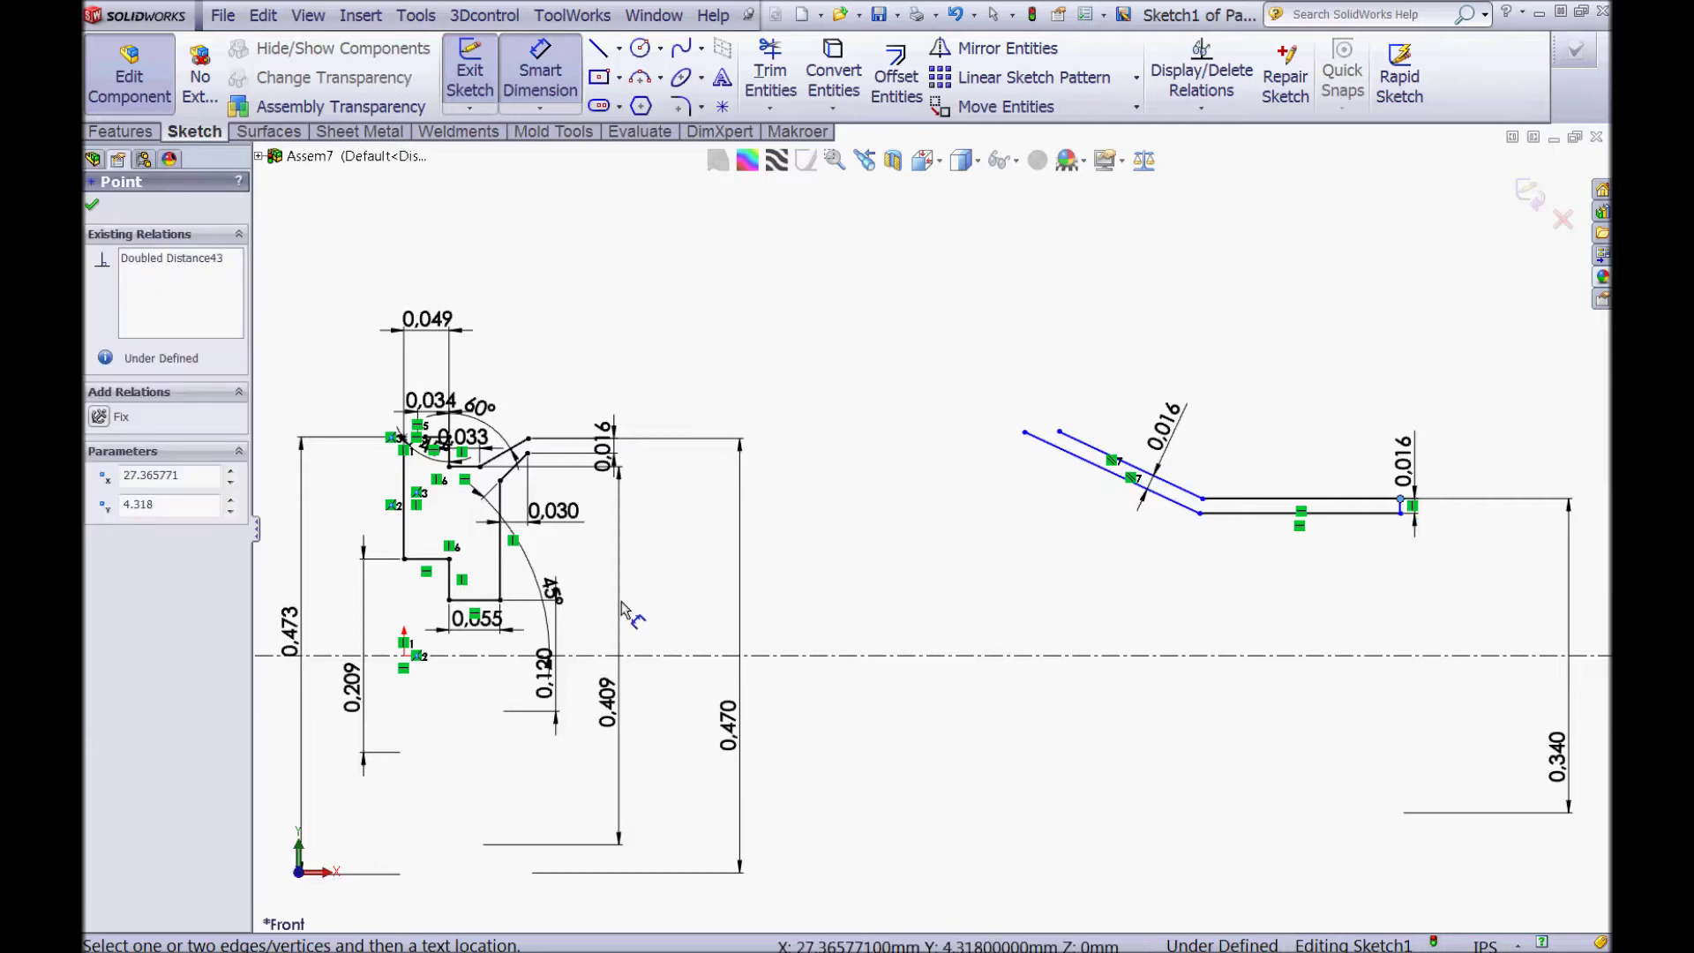
click(418, 656)
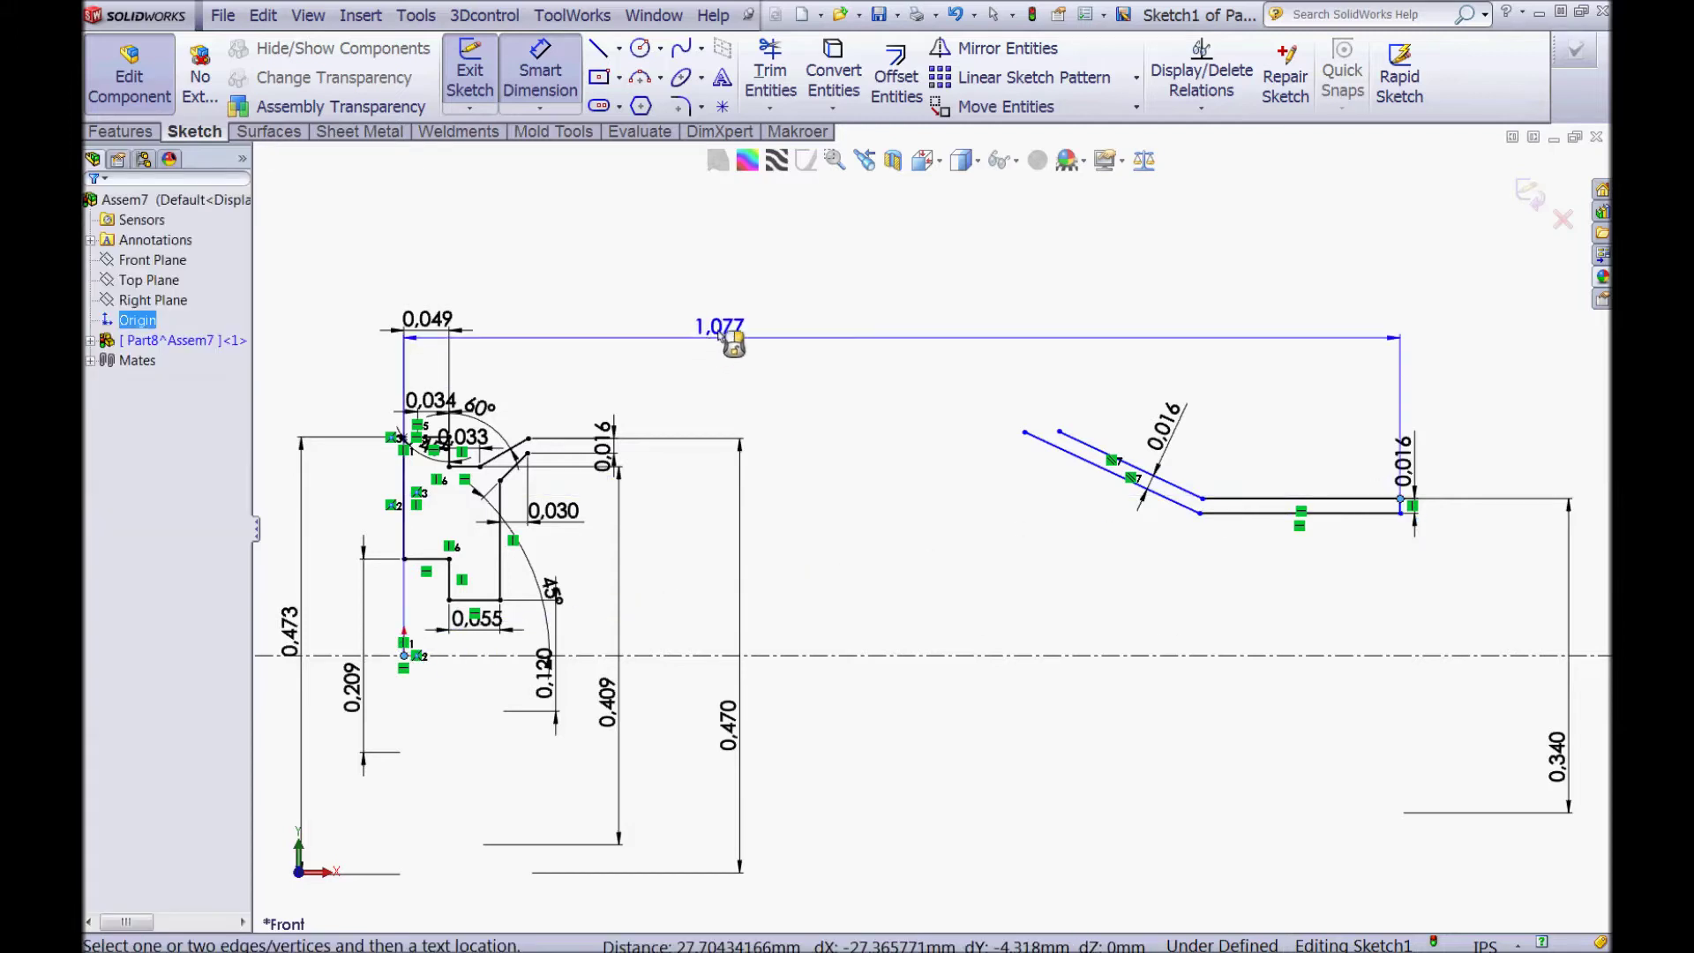
click(894, 223)
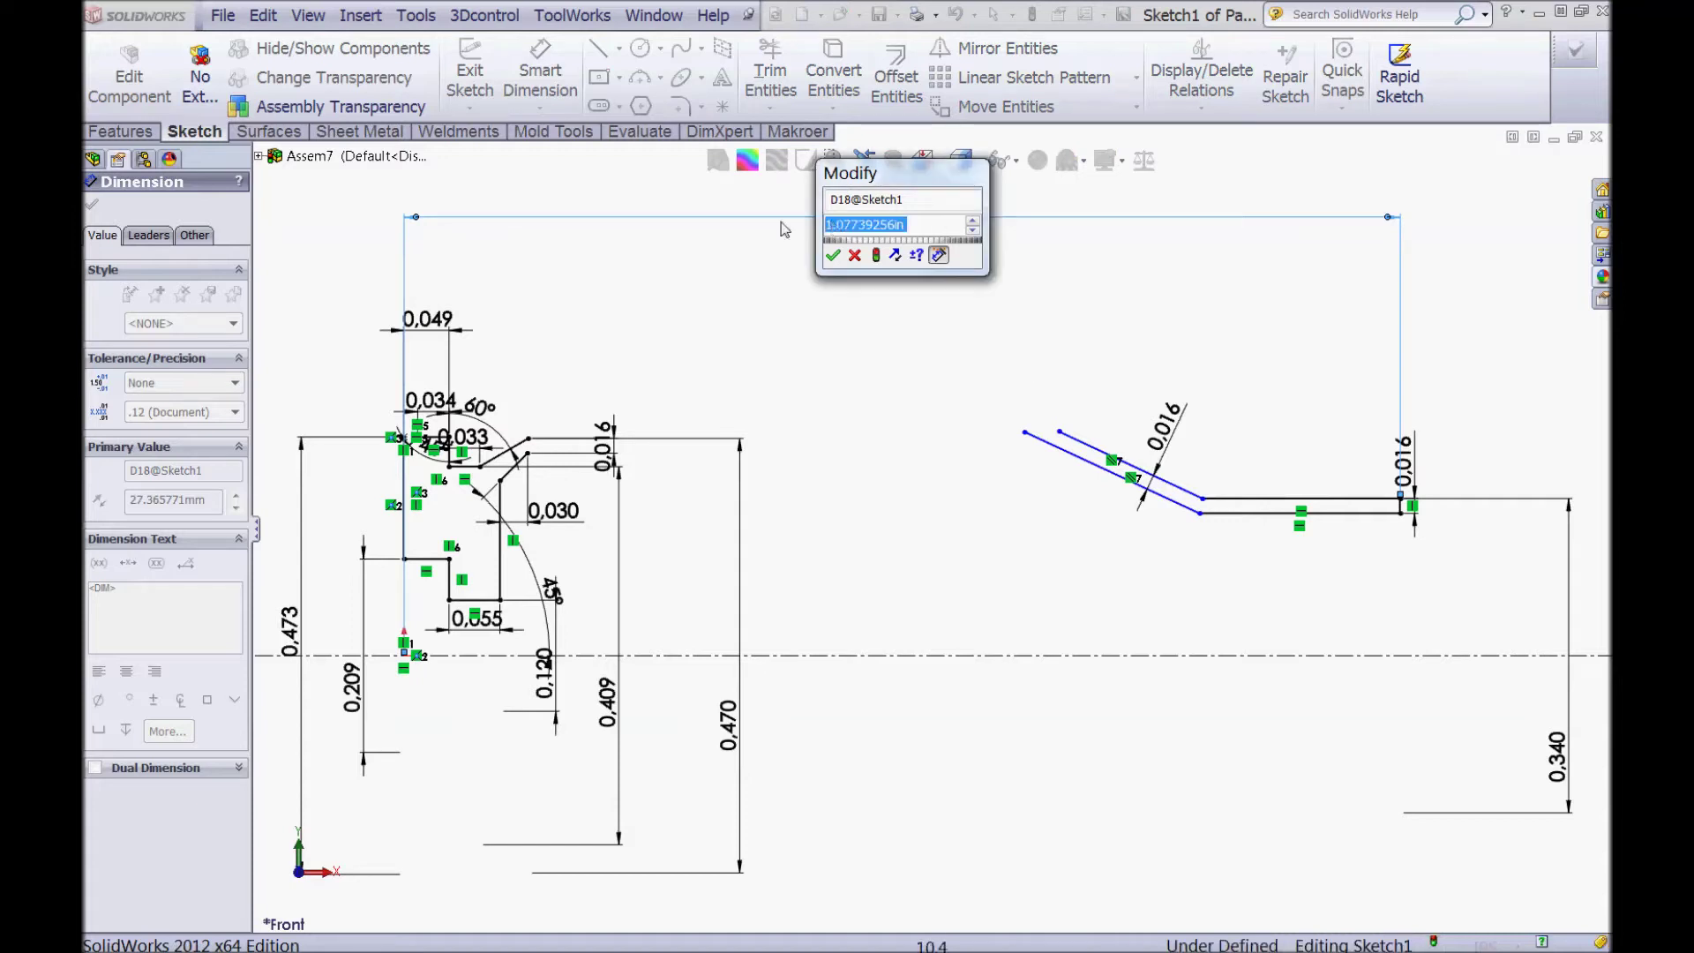
Step: Set the wall end's horizontal distance from the origin to 2,494
text(2,9)
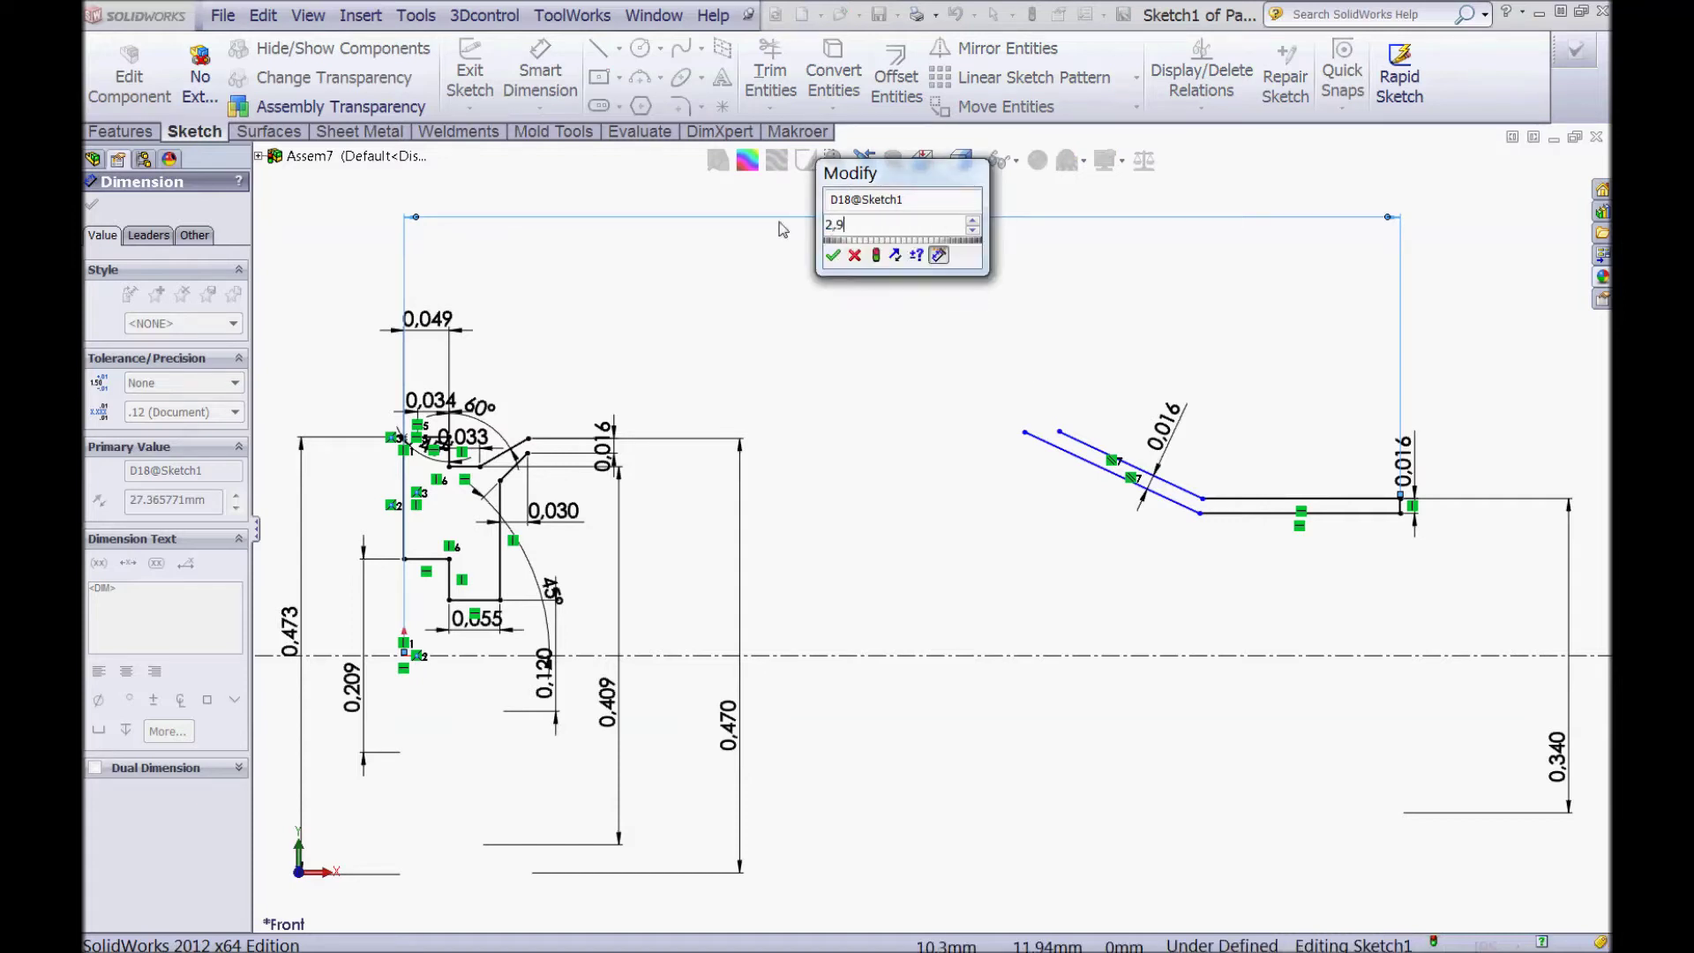
key(BackSpace)
text(494)
click(833, 255)
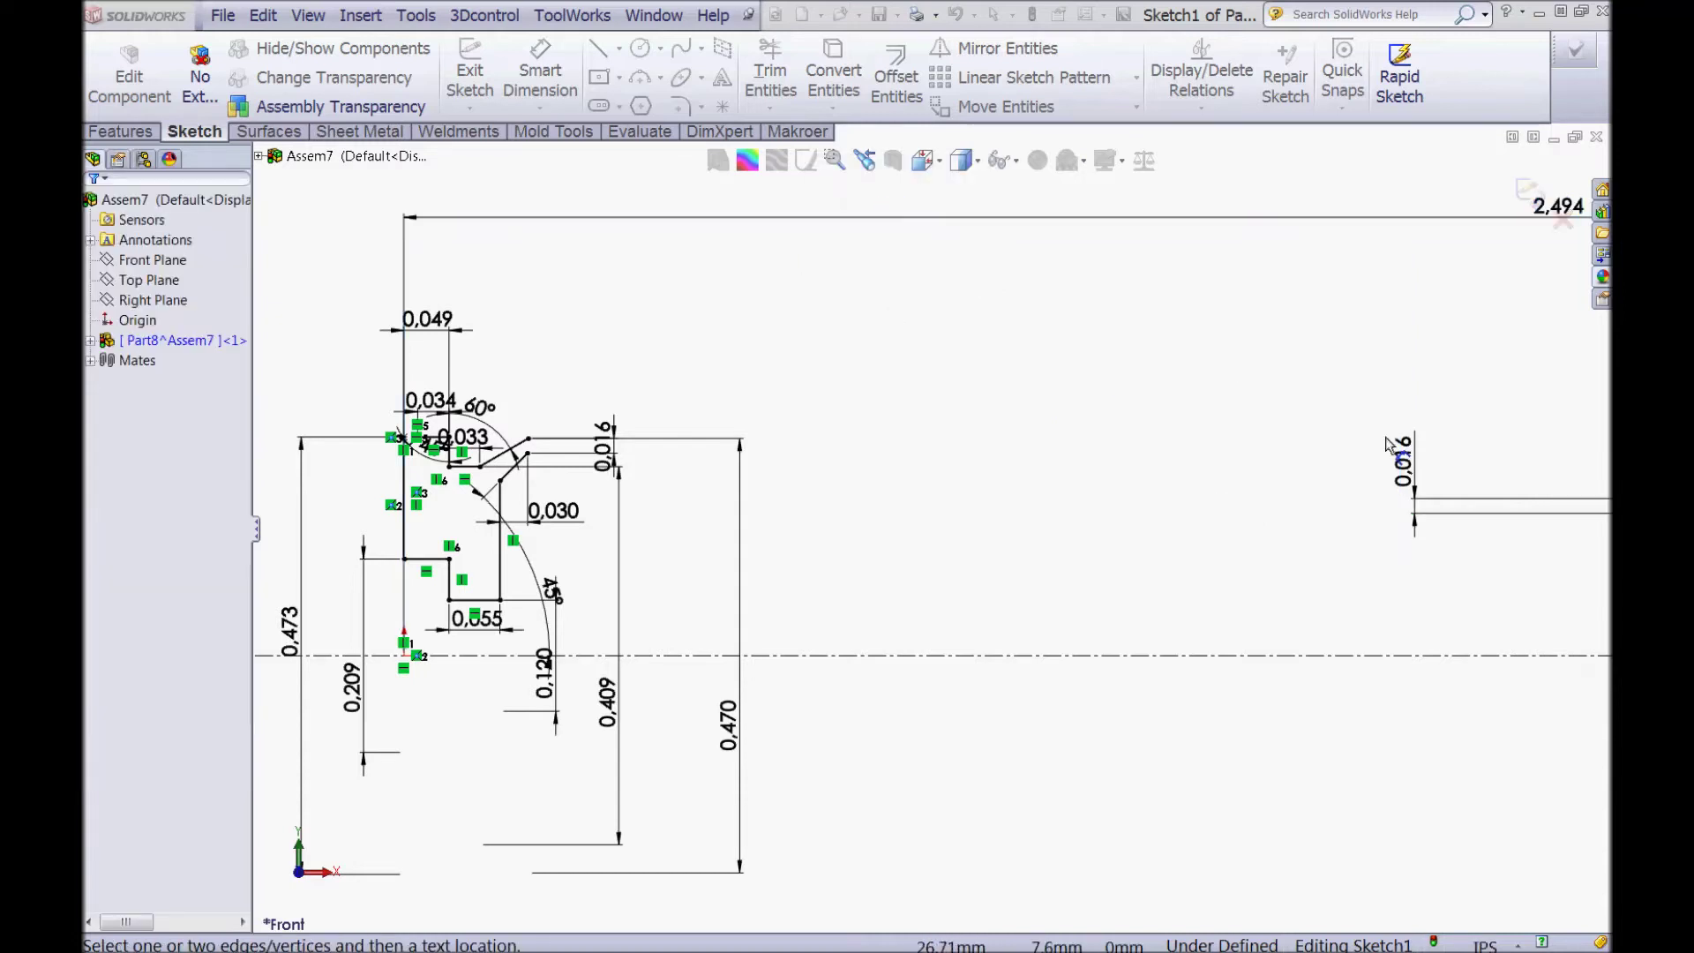
scroll(1413, 469, up, 8)
scroll(1410, 493, down, 5)
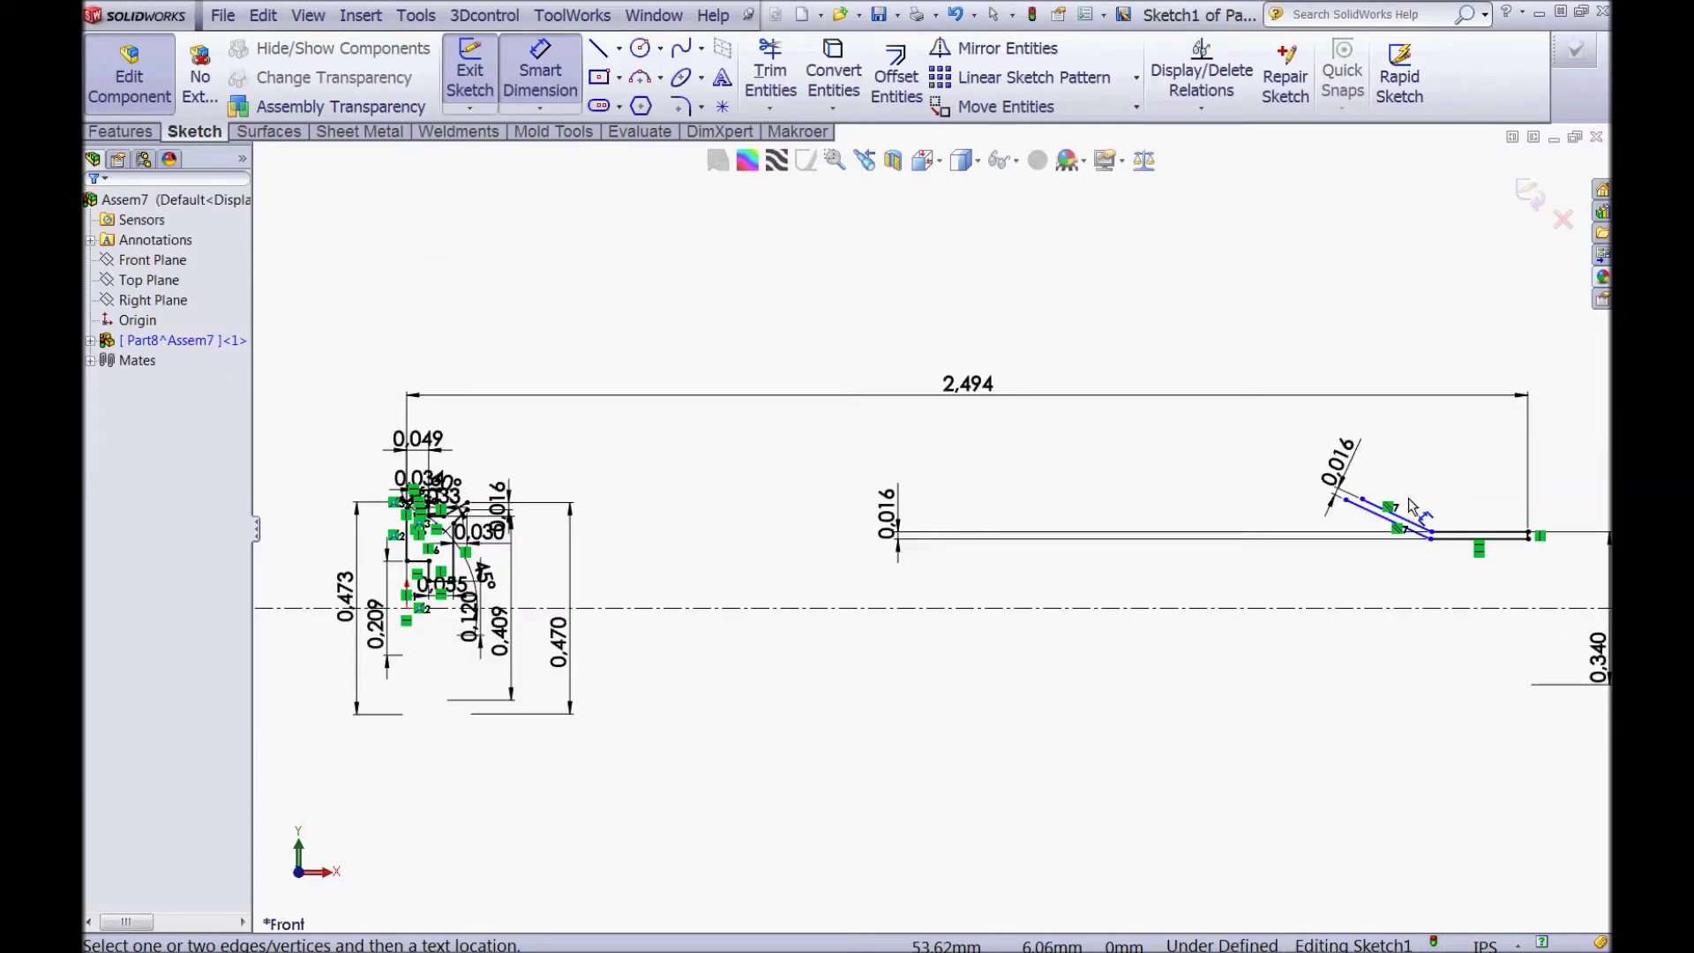
scroll(1446, 505, down, 2)
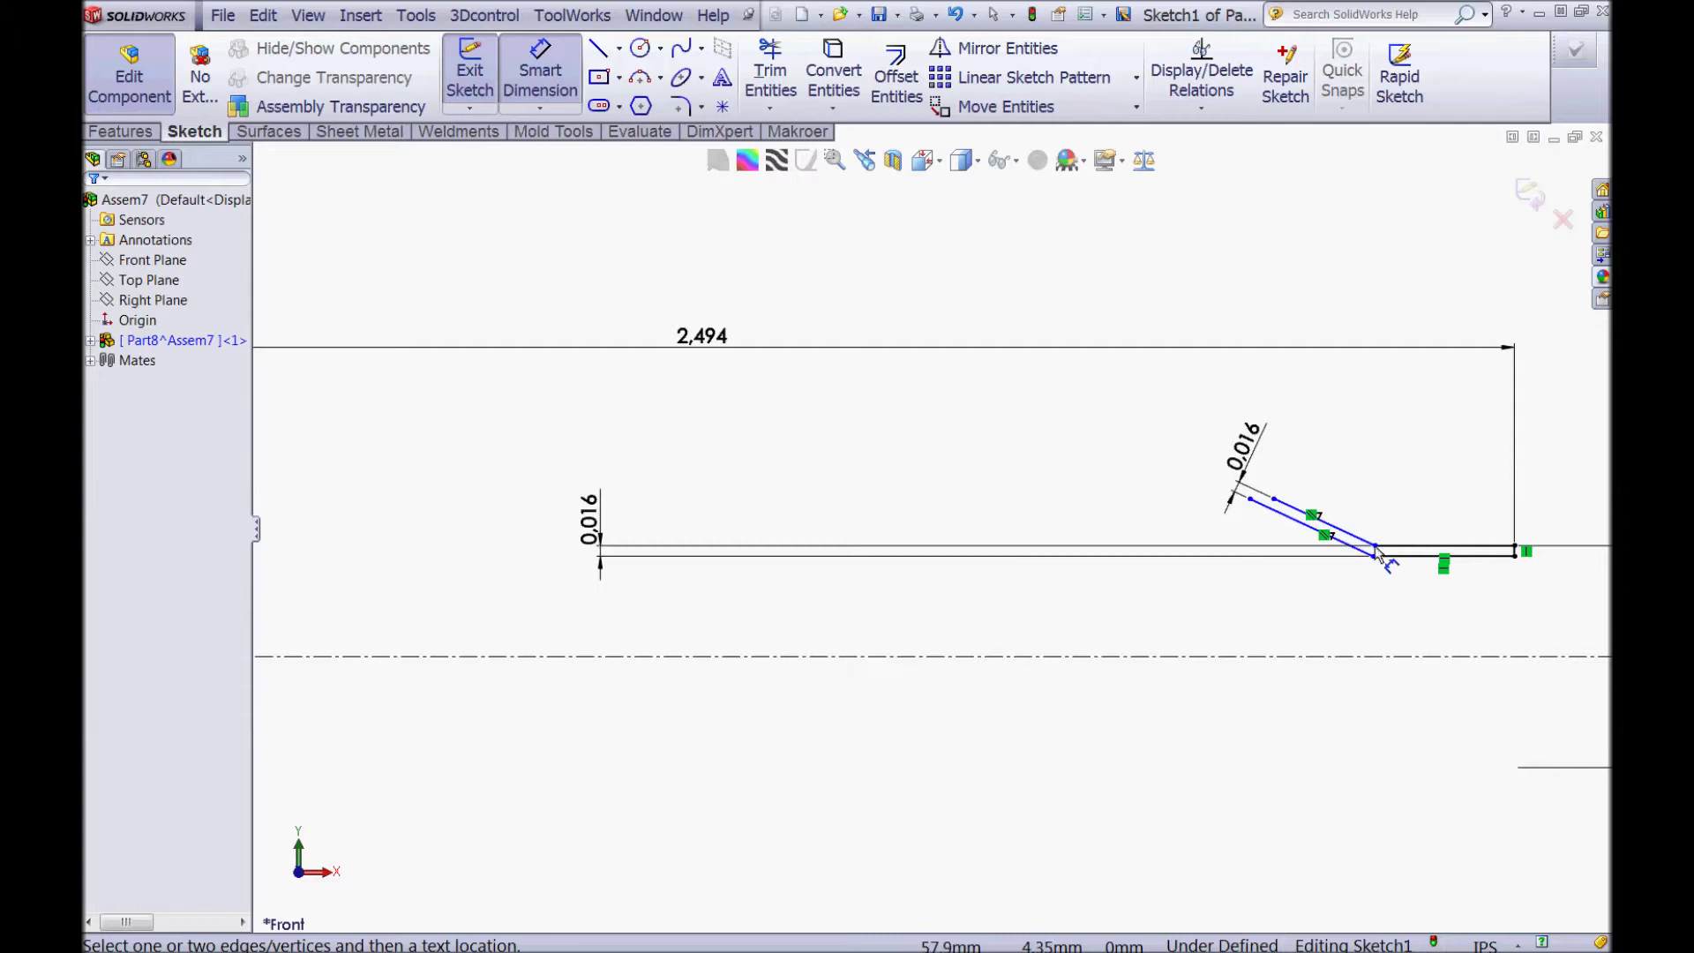
Step: Dimension the slanted line's lower end 2,109 from the origin
click(1374, 546)
scroll(902, 548, up, 3)
scroll(381, 561, down, 3)
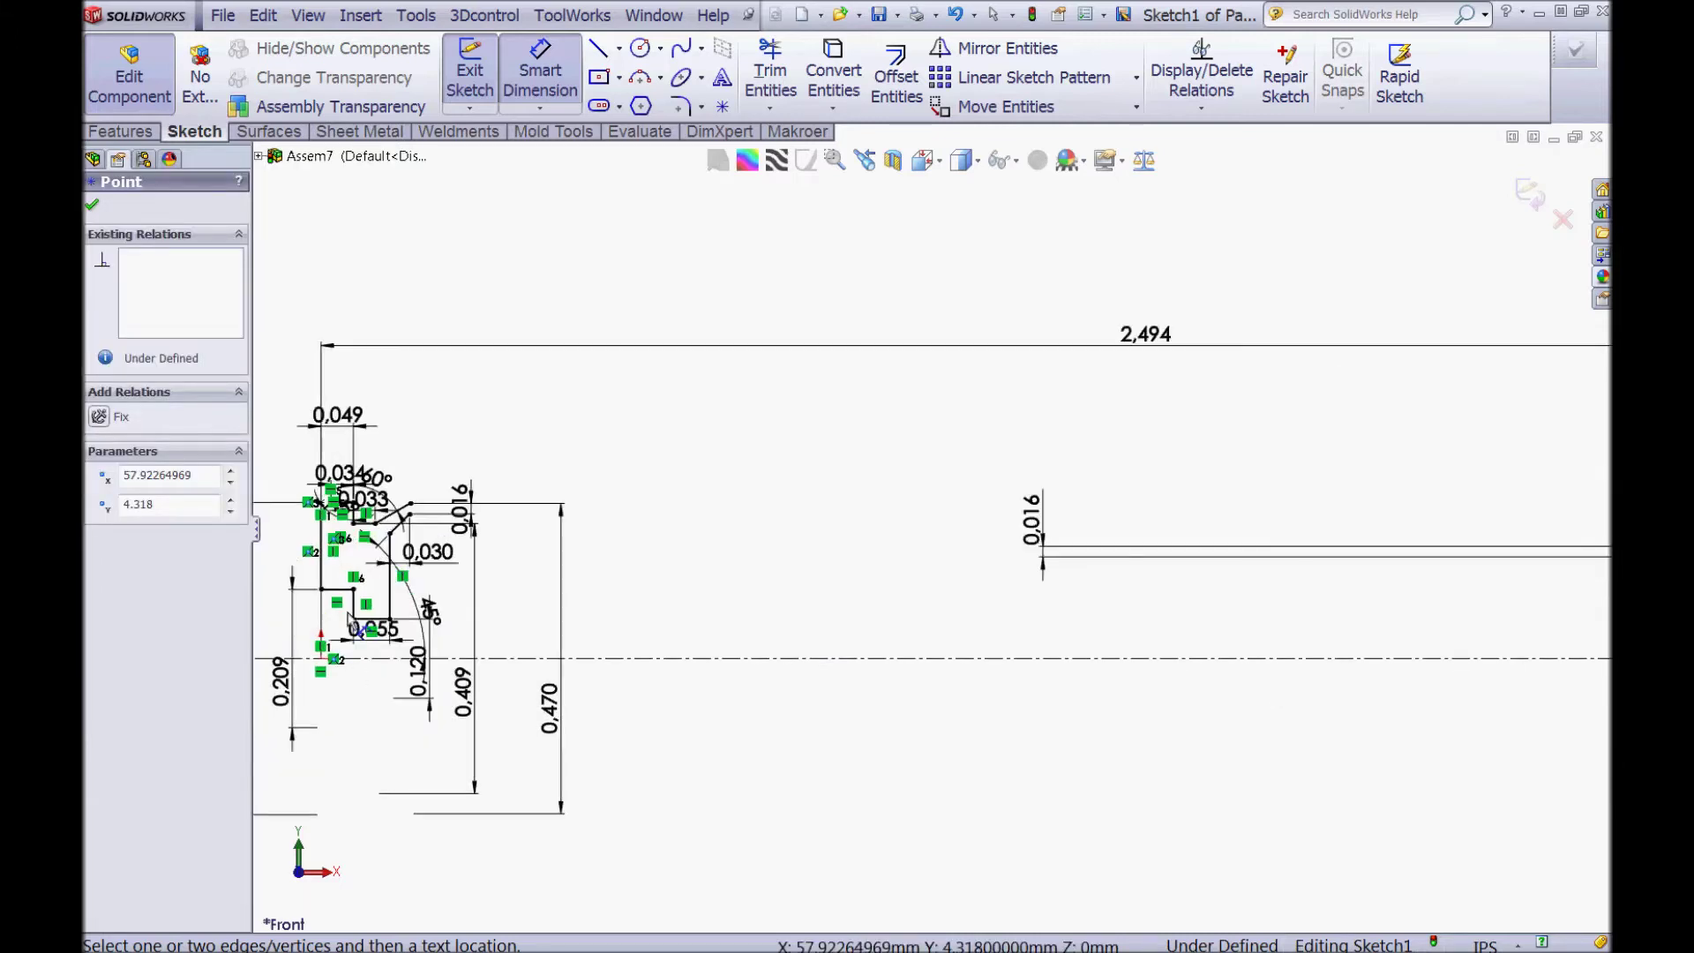
click(325, 658)
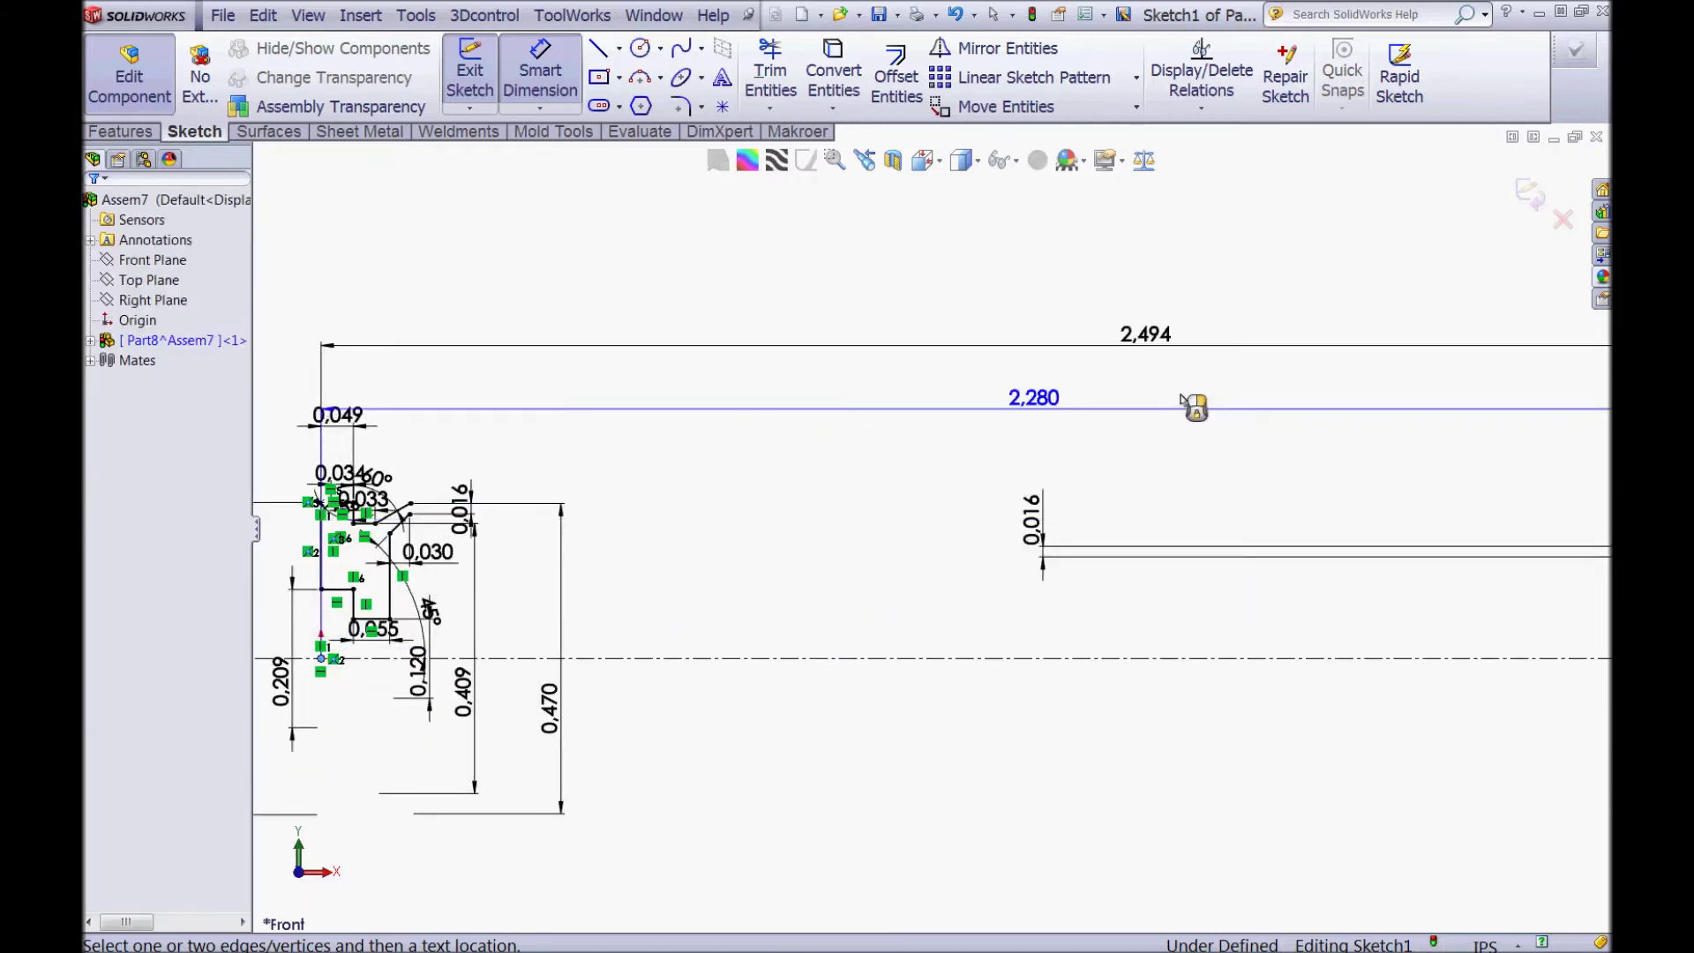
click(1182, 398)
text(2)
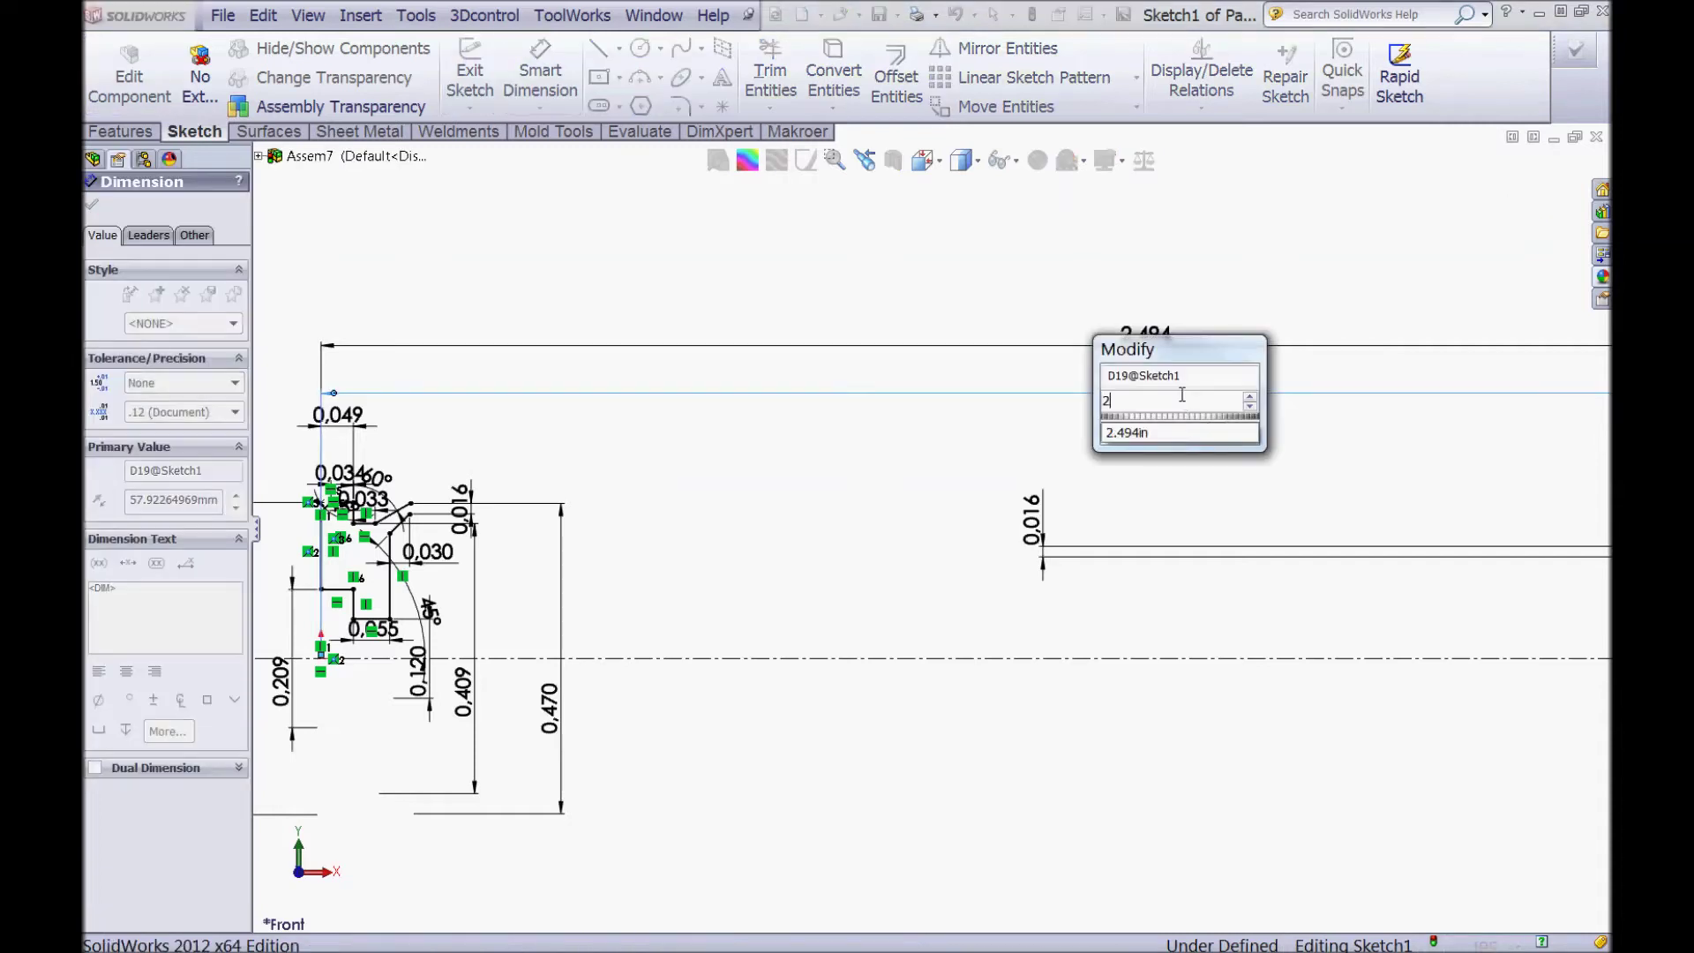
text(,109)
key(Return)
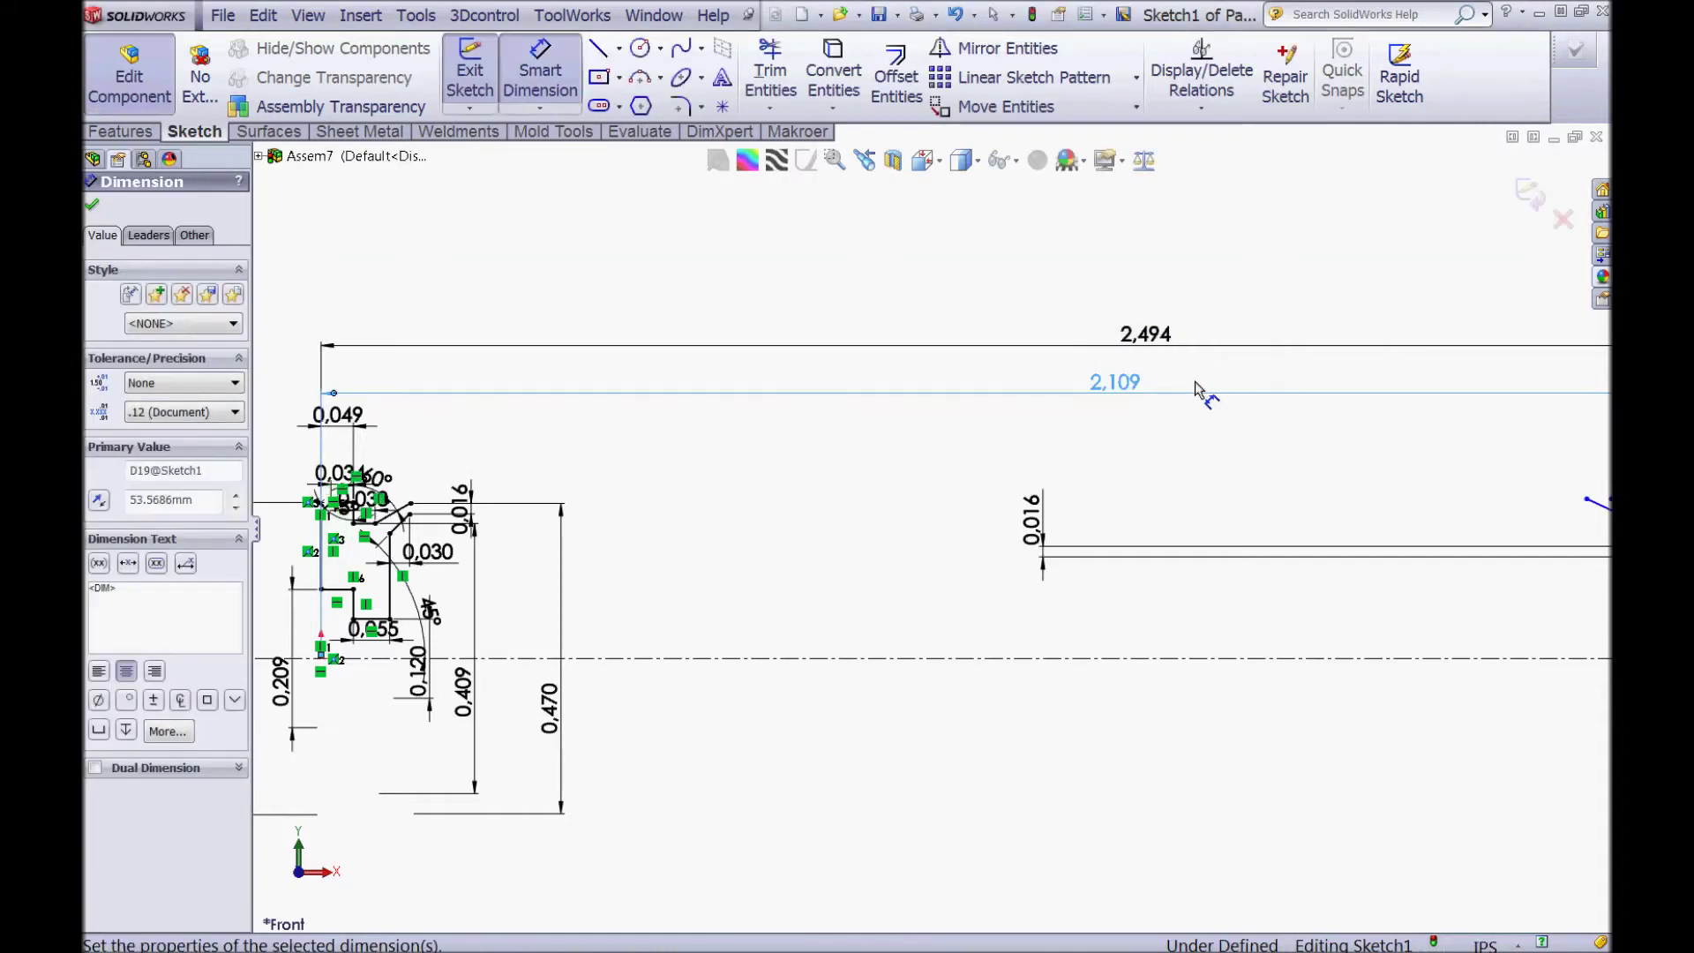
click(1110, 228)
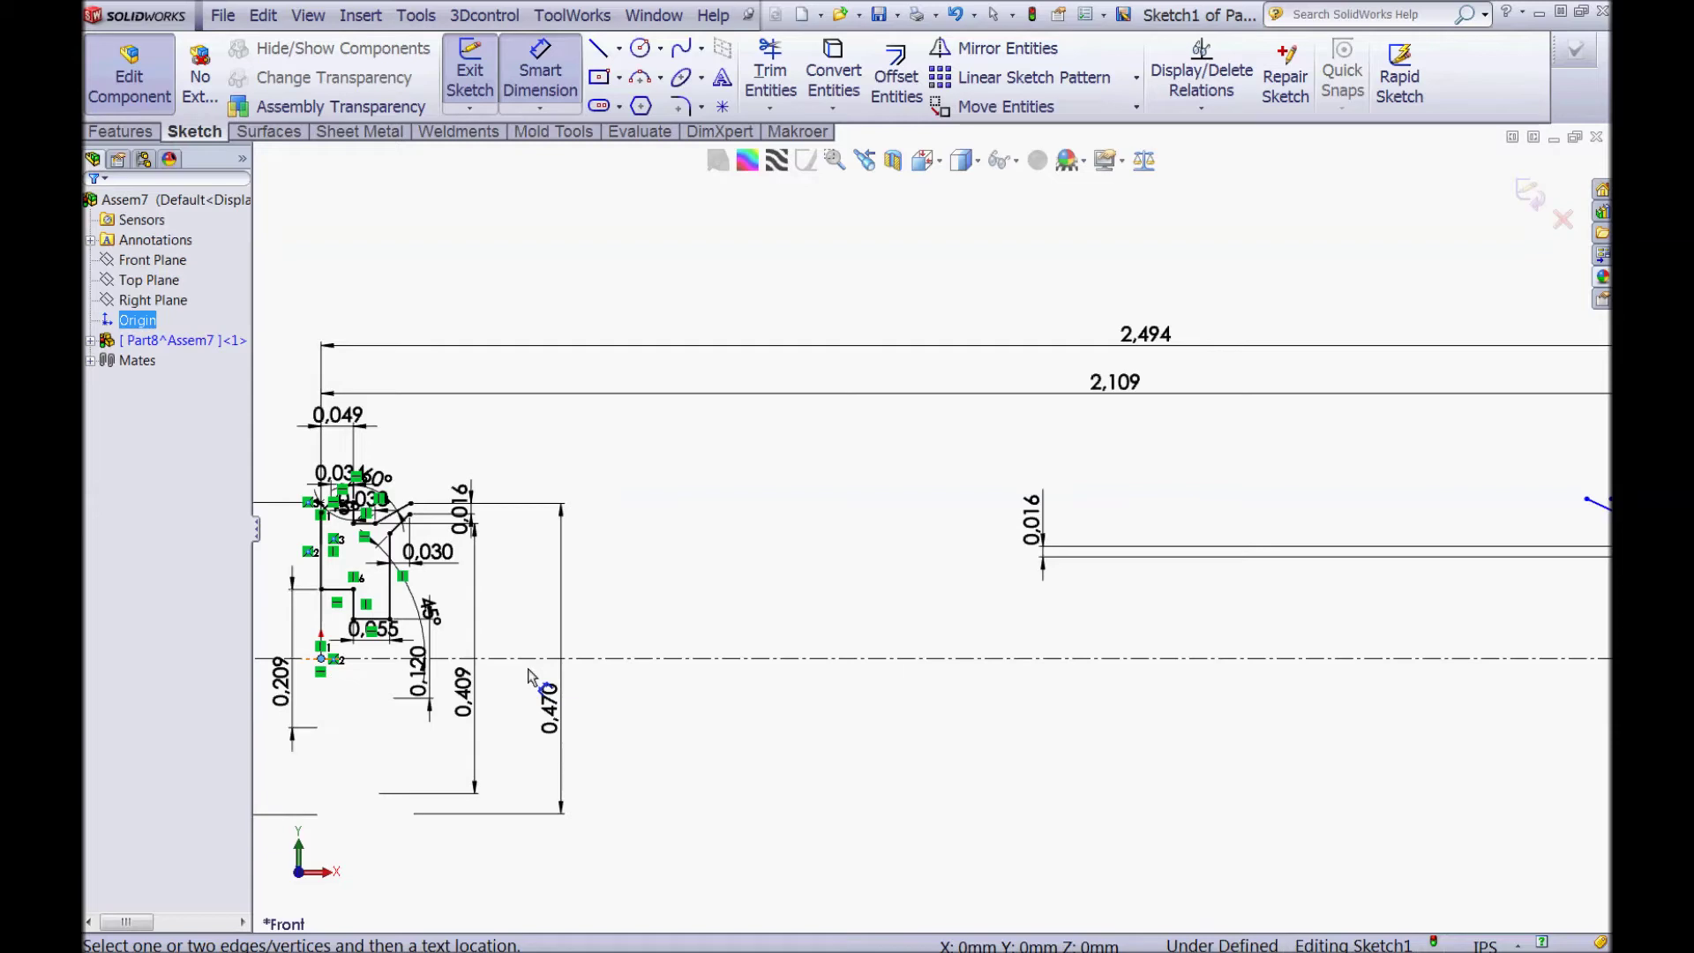
Step: Dimension the slanted line's upper end 1,948 from the origin, then drag that end leftward
scroll(917, 527, up, 3)
scroll(1277, 584, down, 3)
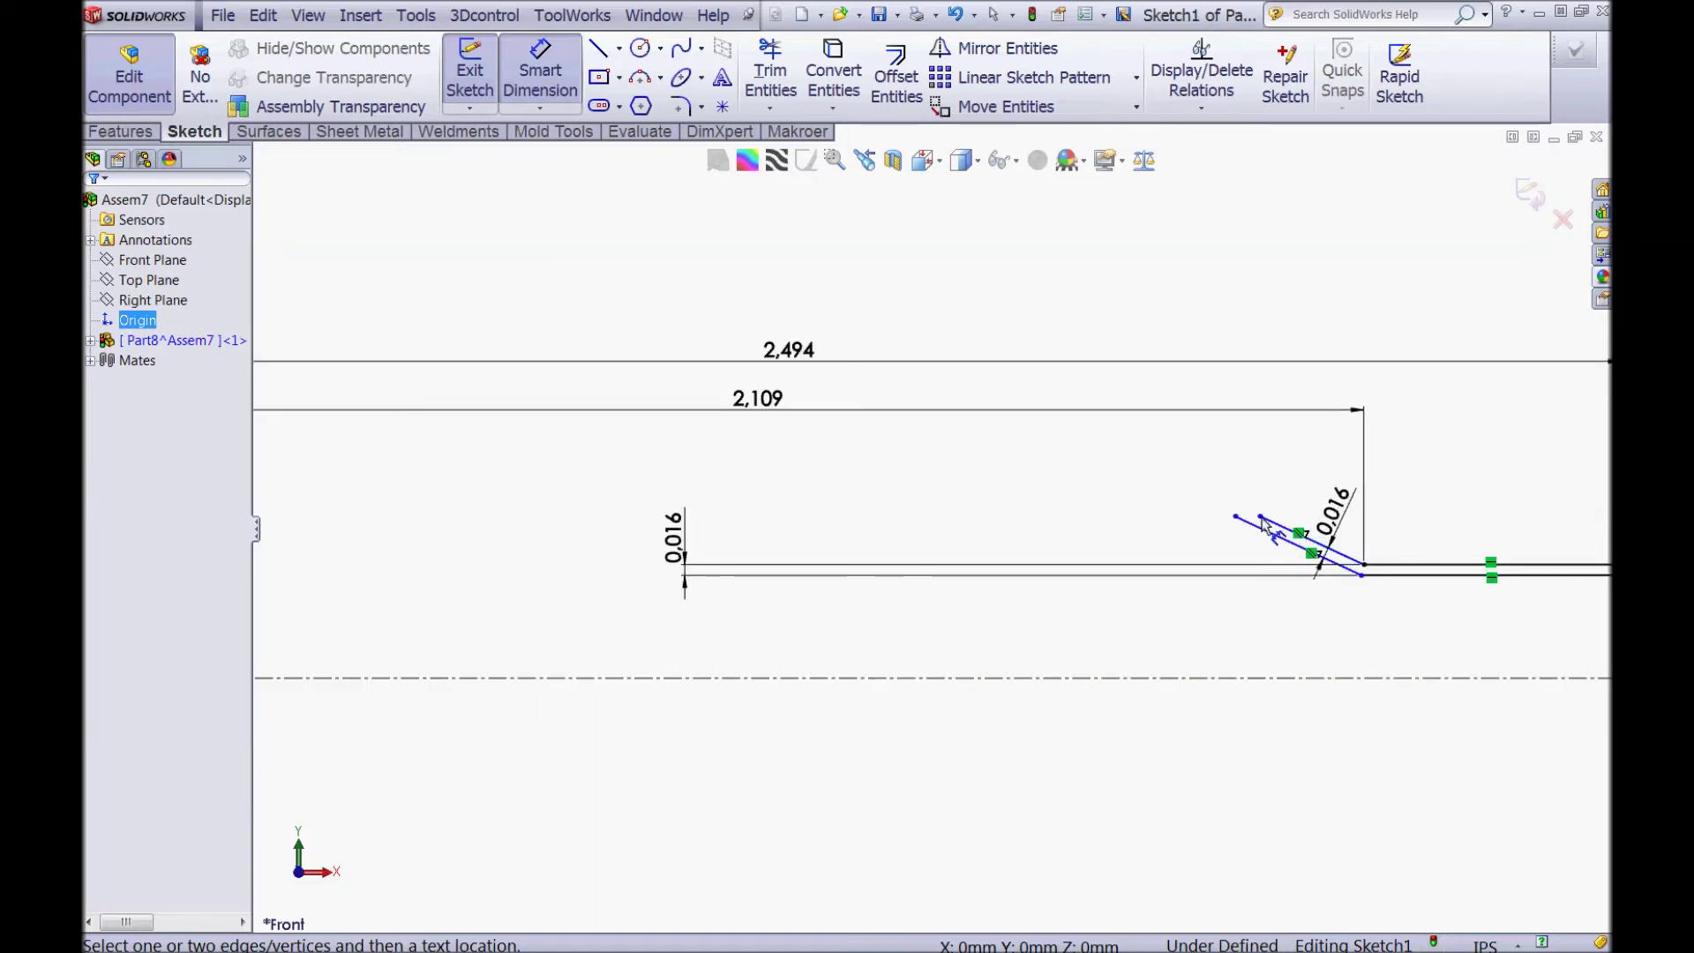
click(1260, 517)
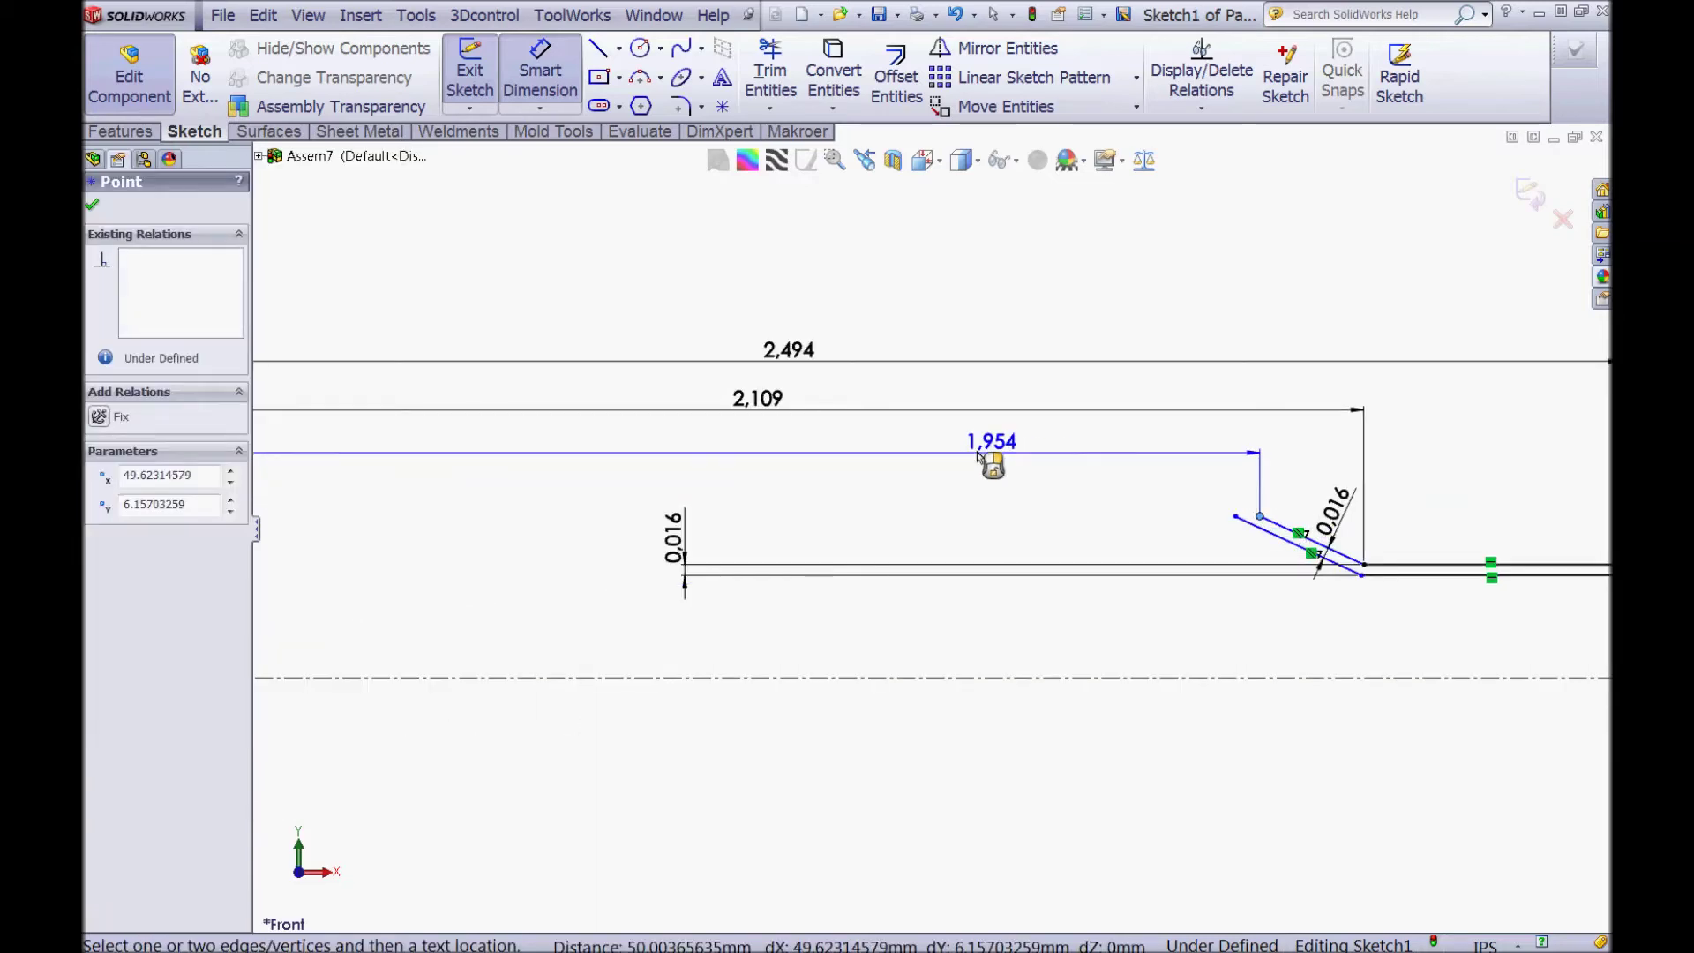
click(987, 451)
text(1,)
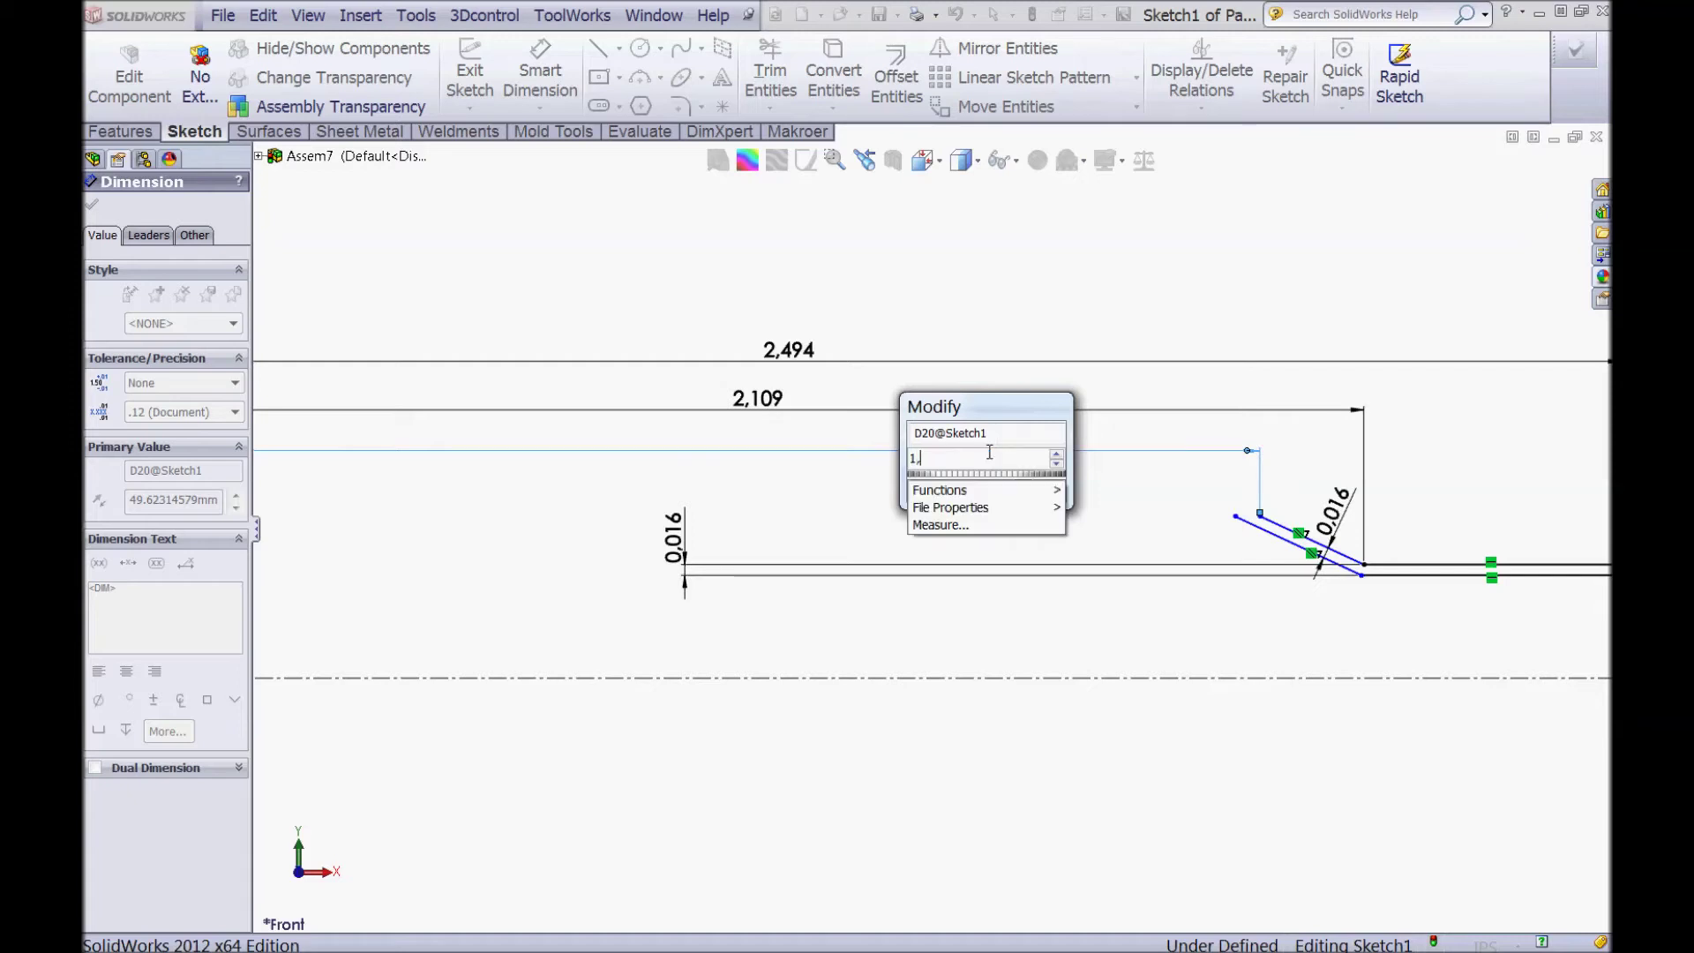
text(948)
key(Return)
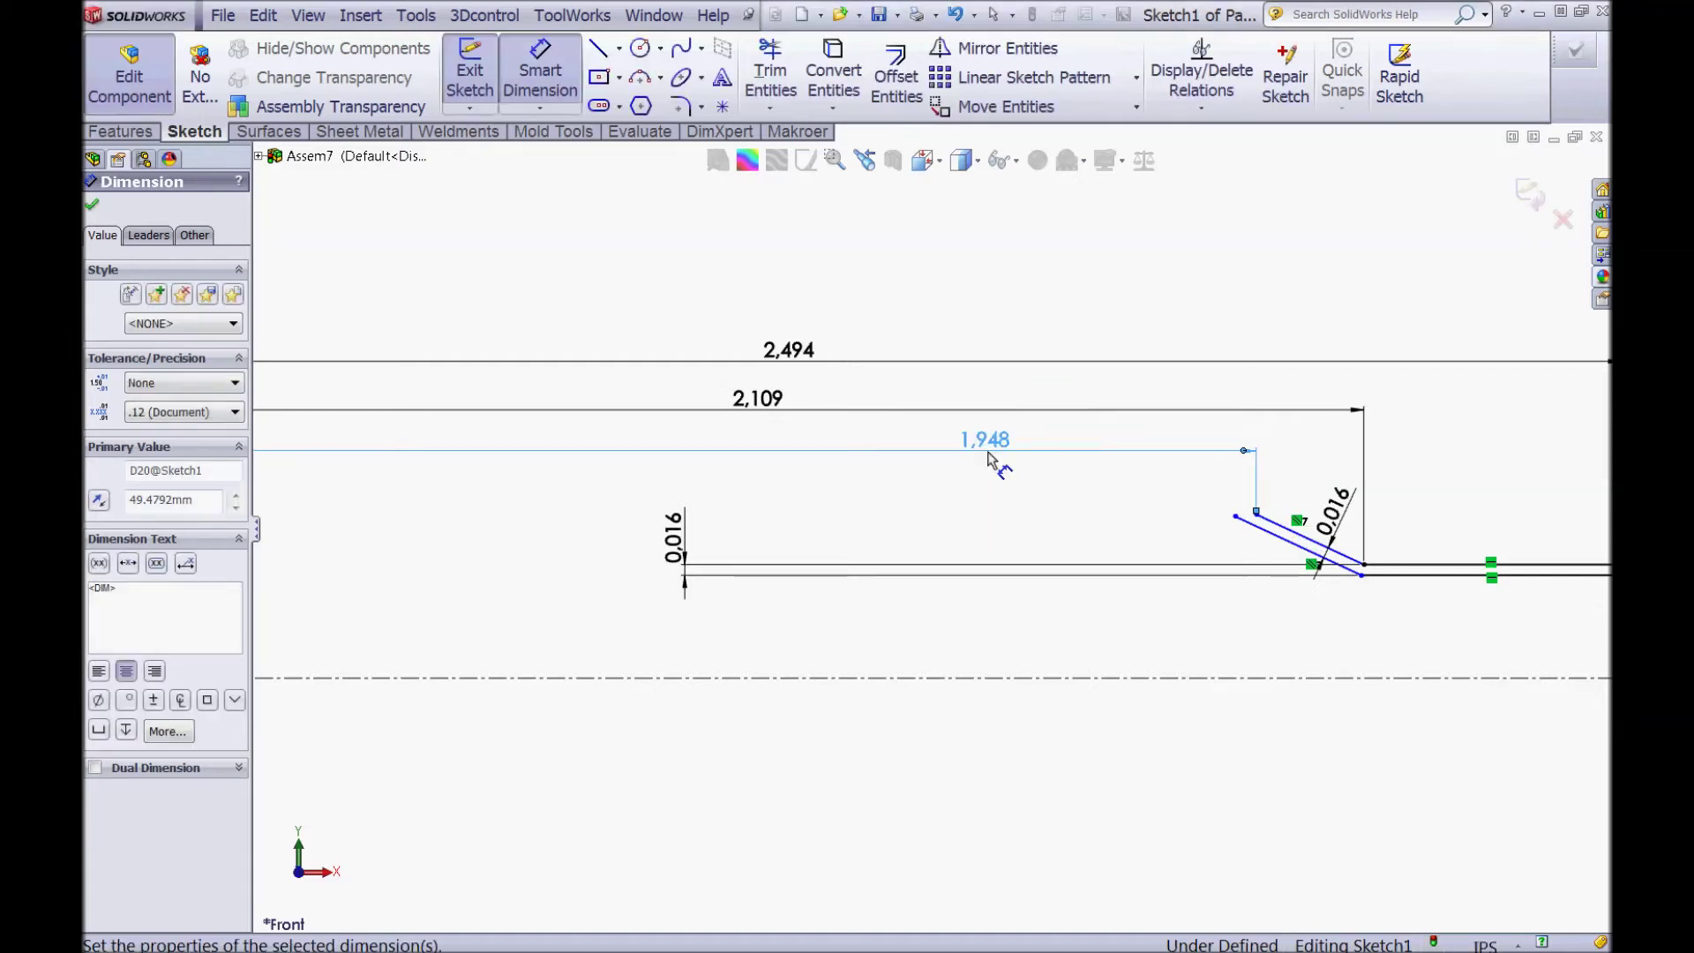
key(Escape)
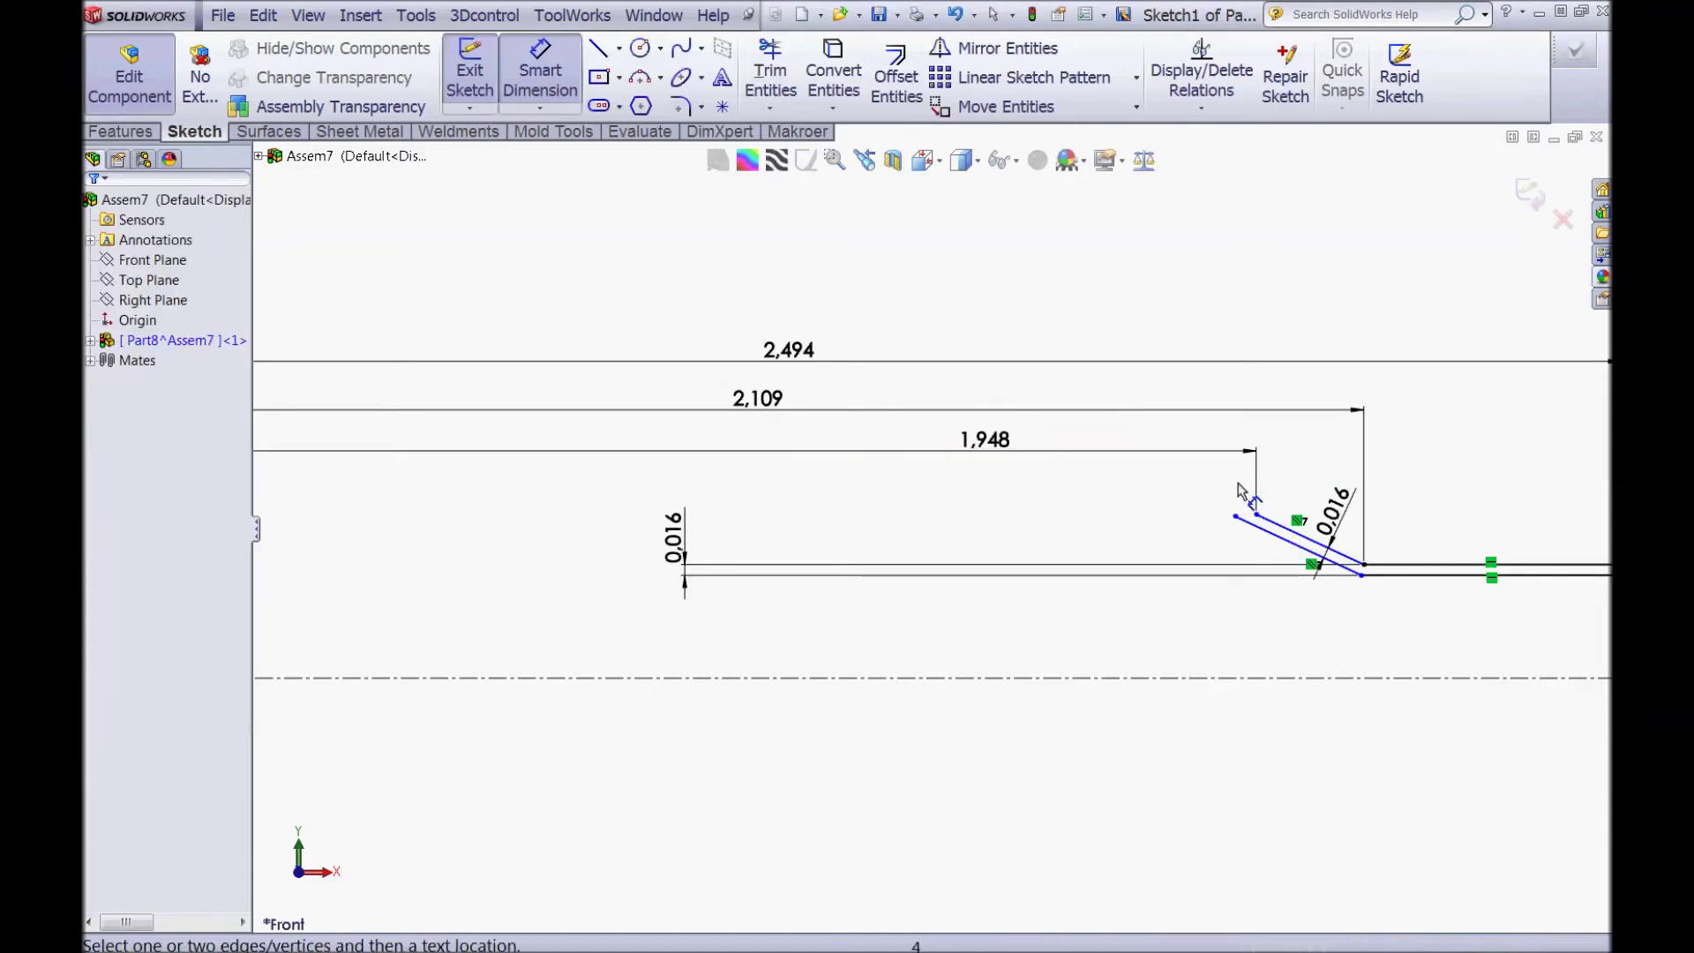
scroll(1200, 540, down, 2)
drag(1182, 549, 1223, 579)
Step: Dimension the sloped shoulder line's upper endpoint 0.441 from the centerline
click(976, 579)
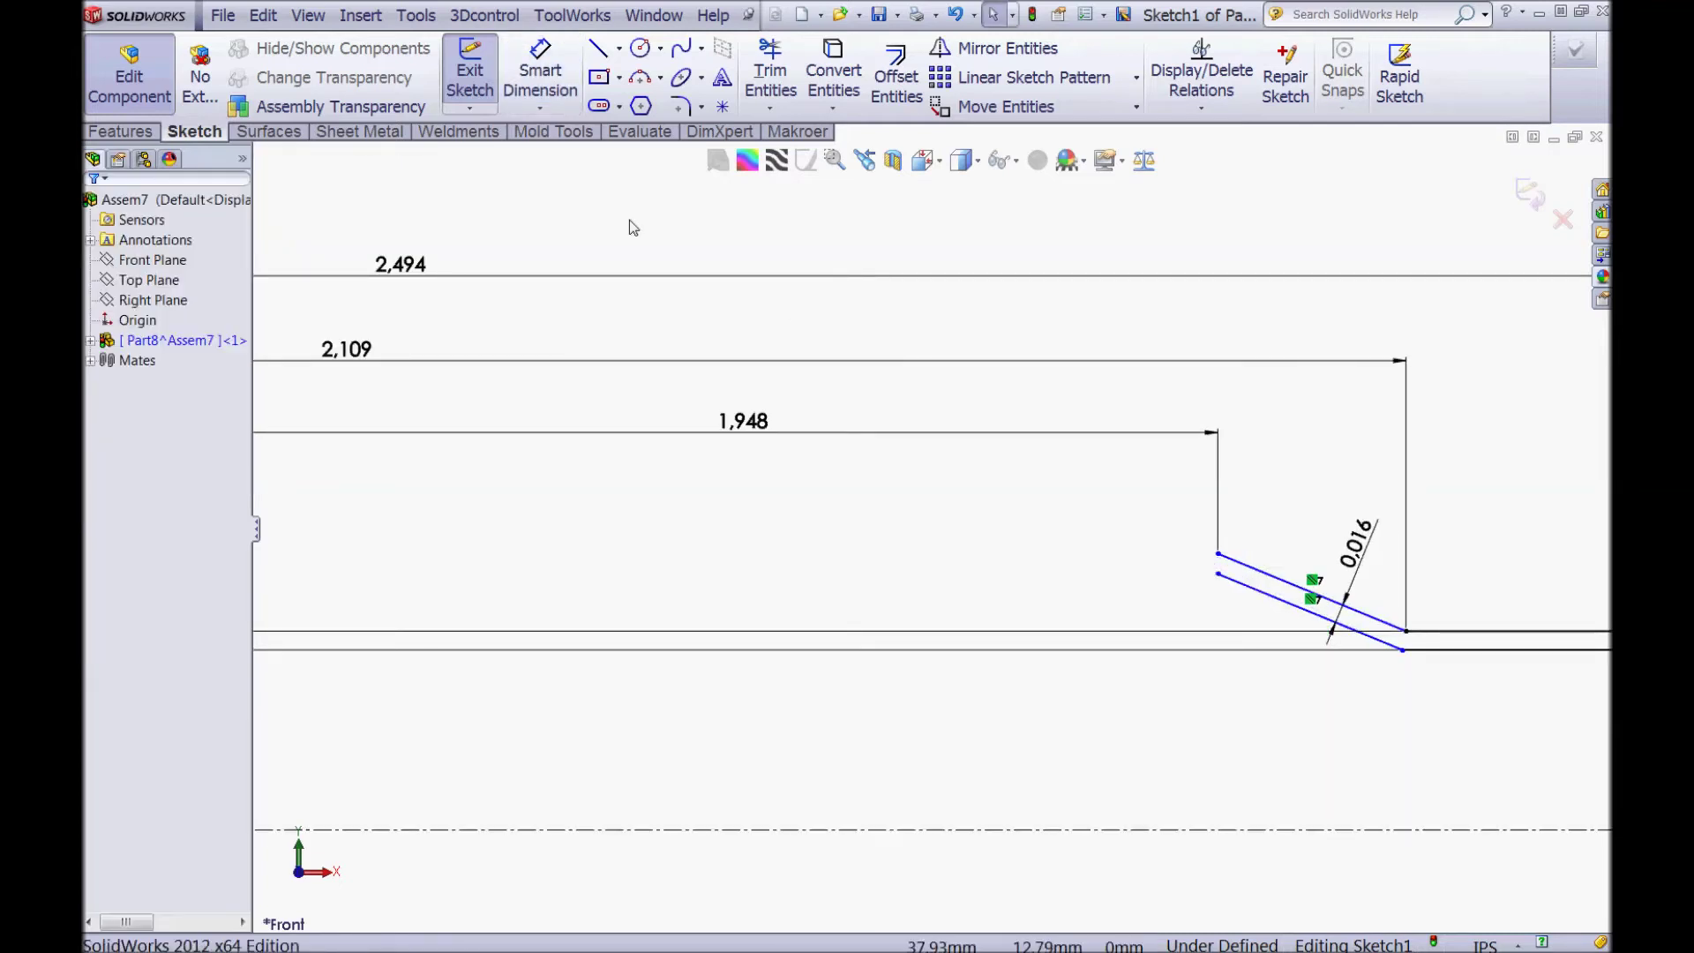
click(543, 72)
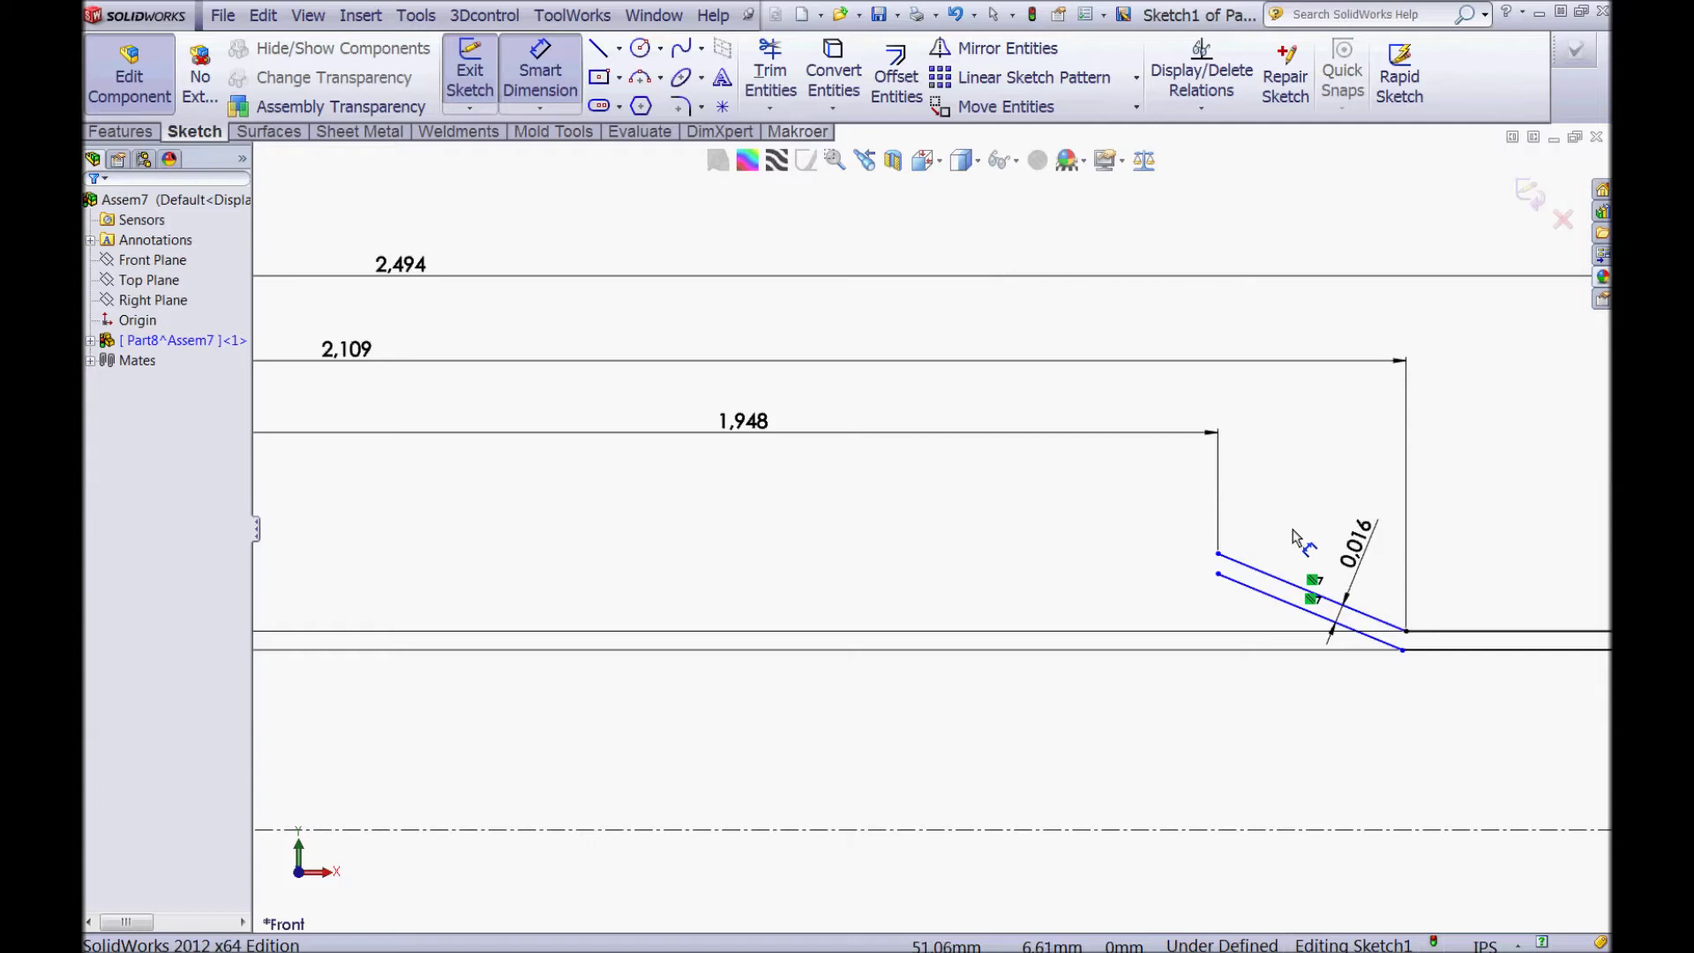
click(1218, 555)
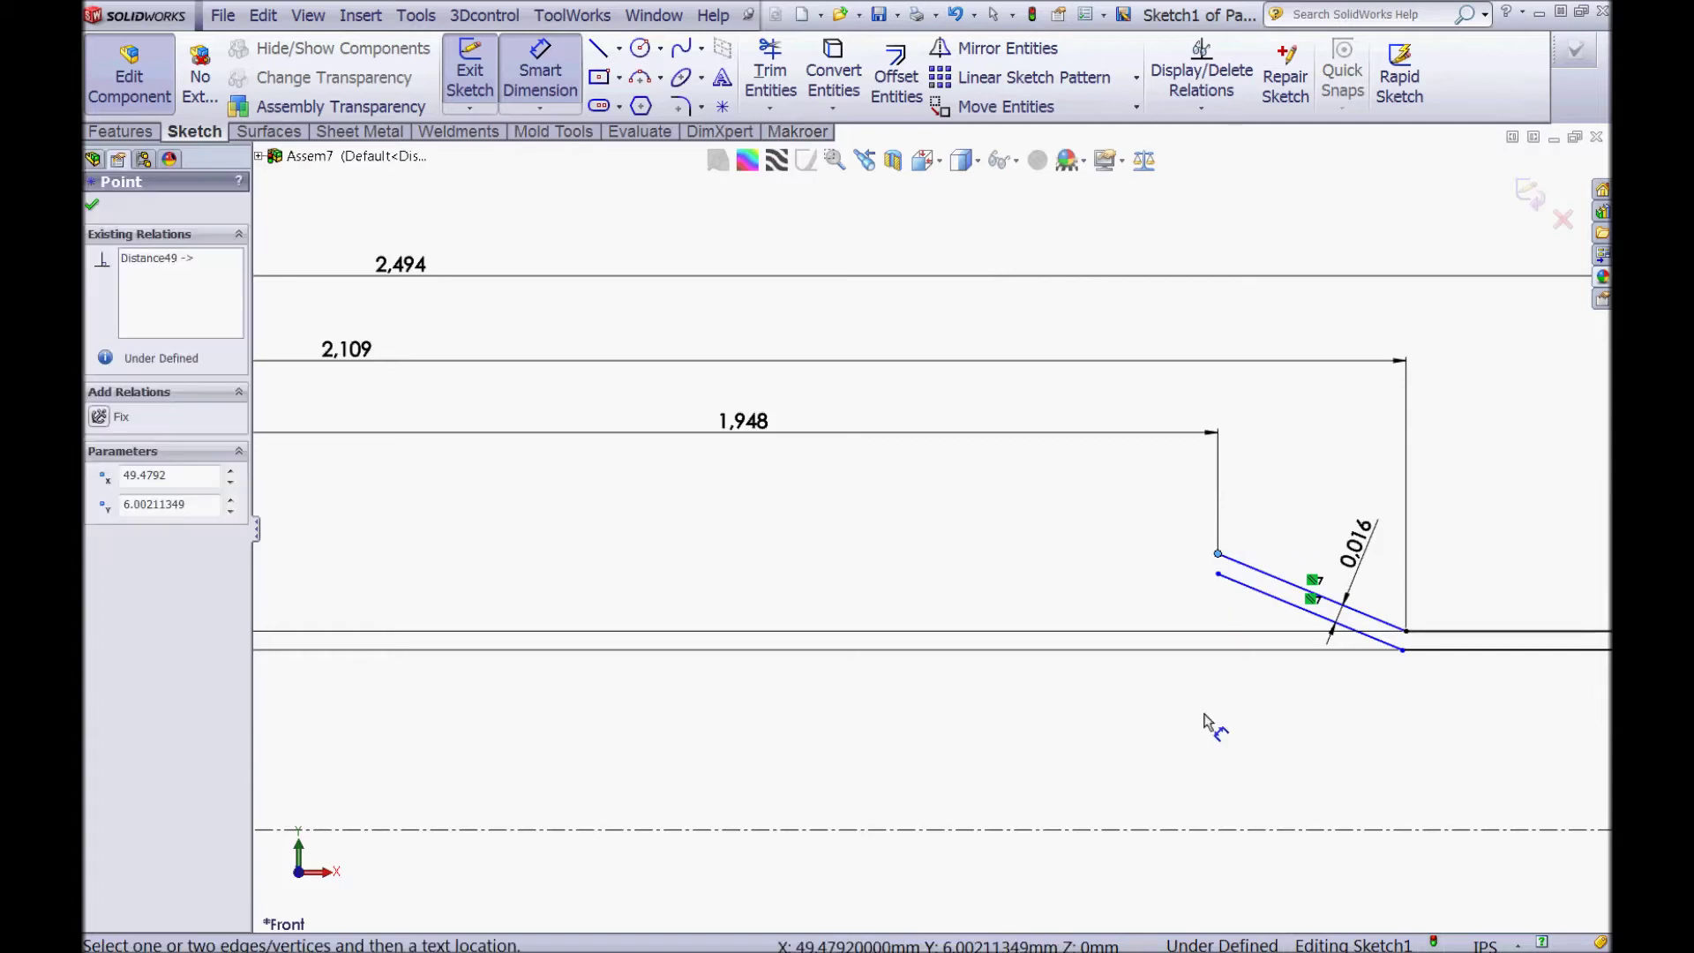
click(1201, 829)
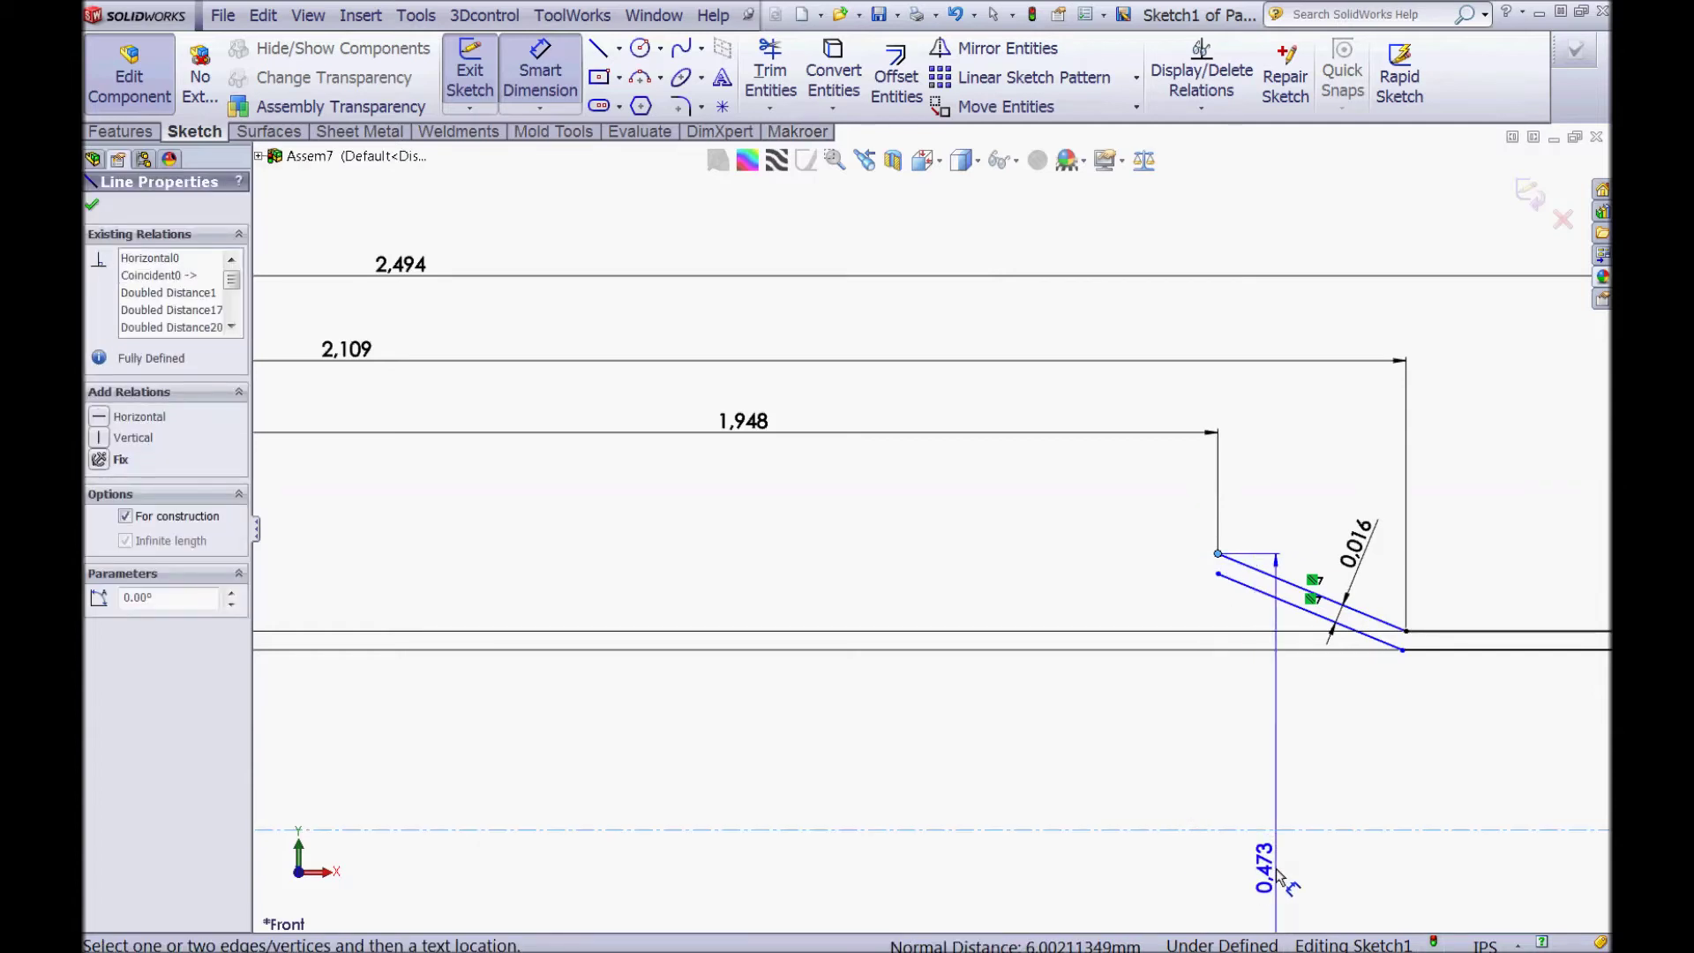
click(1279, 878)
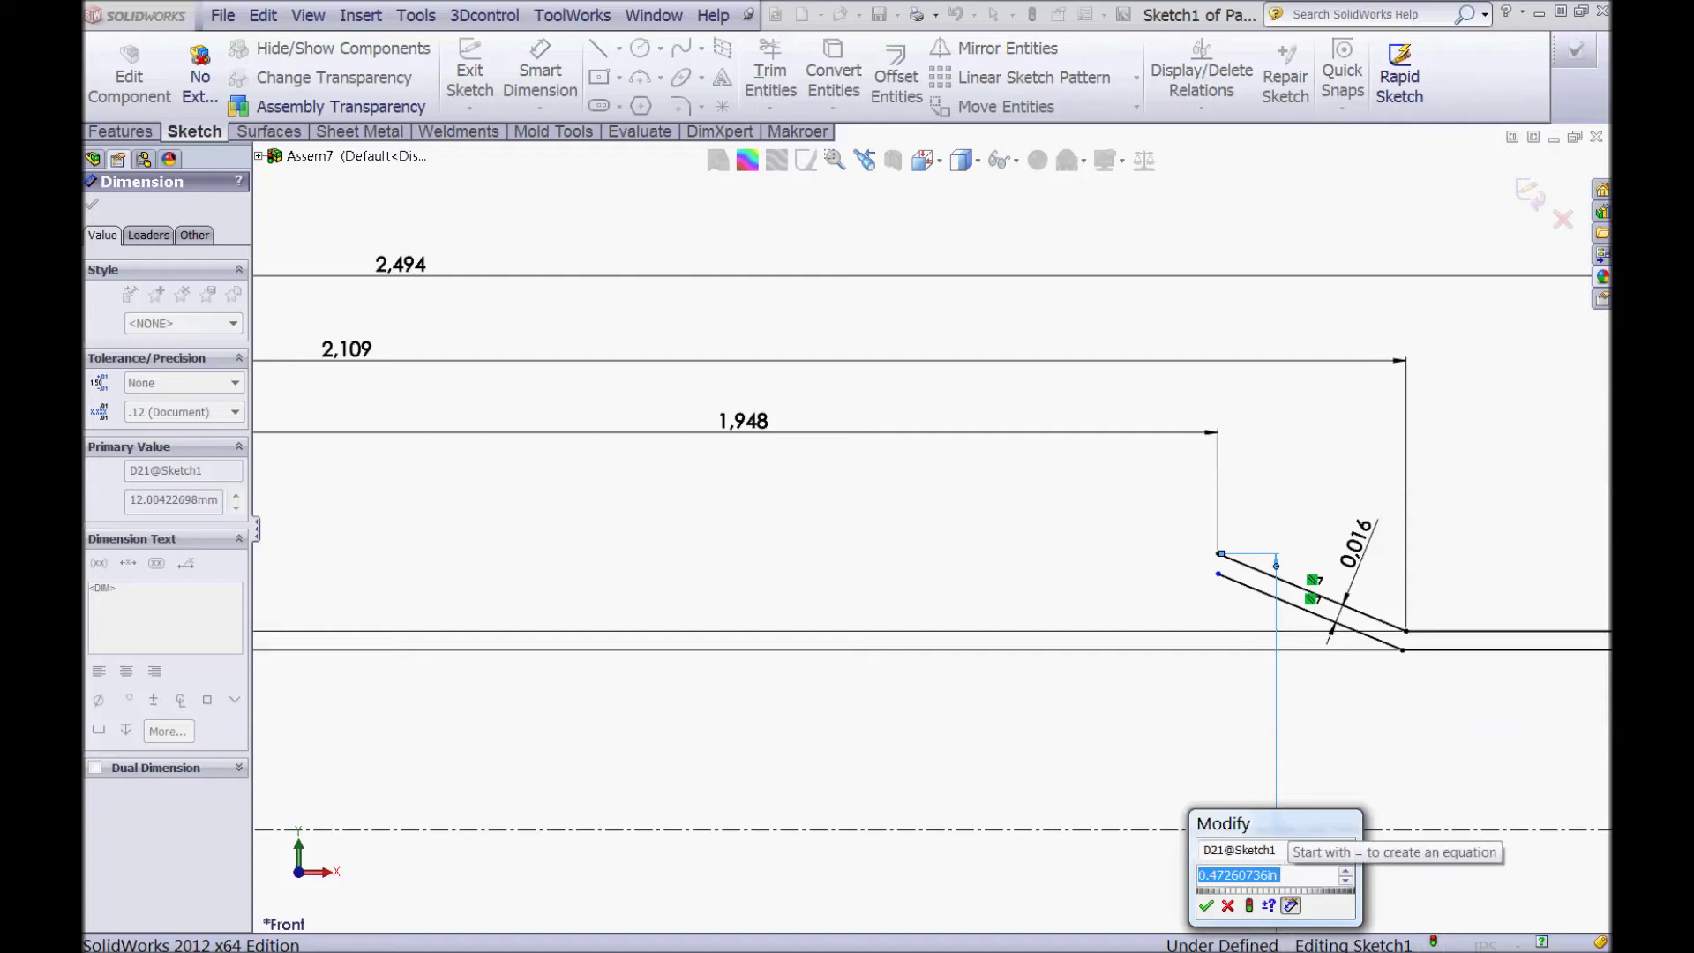
text(=4)
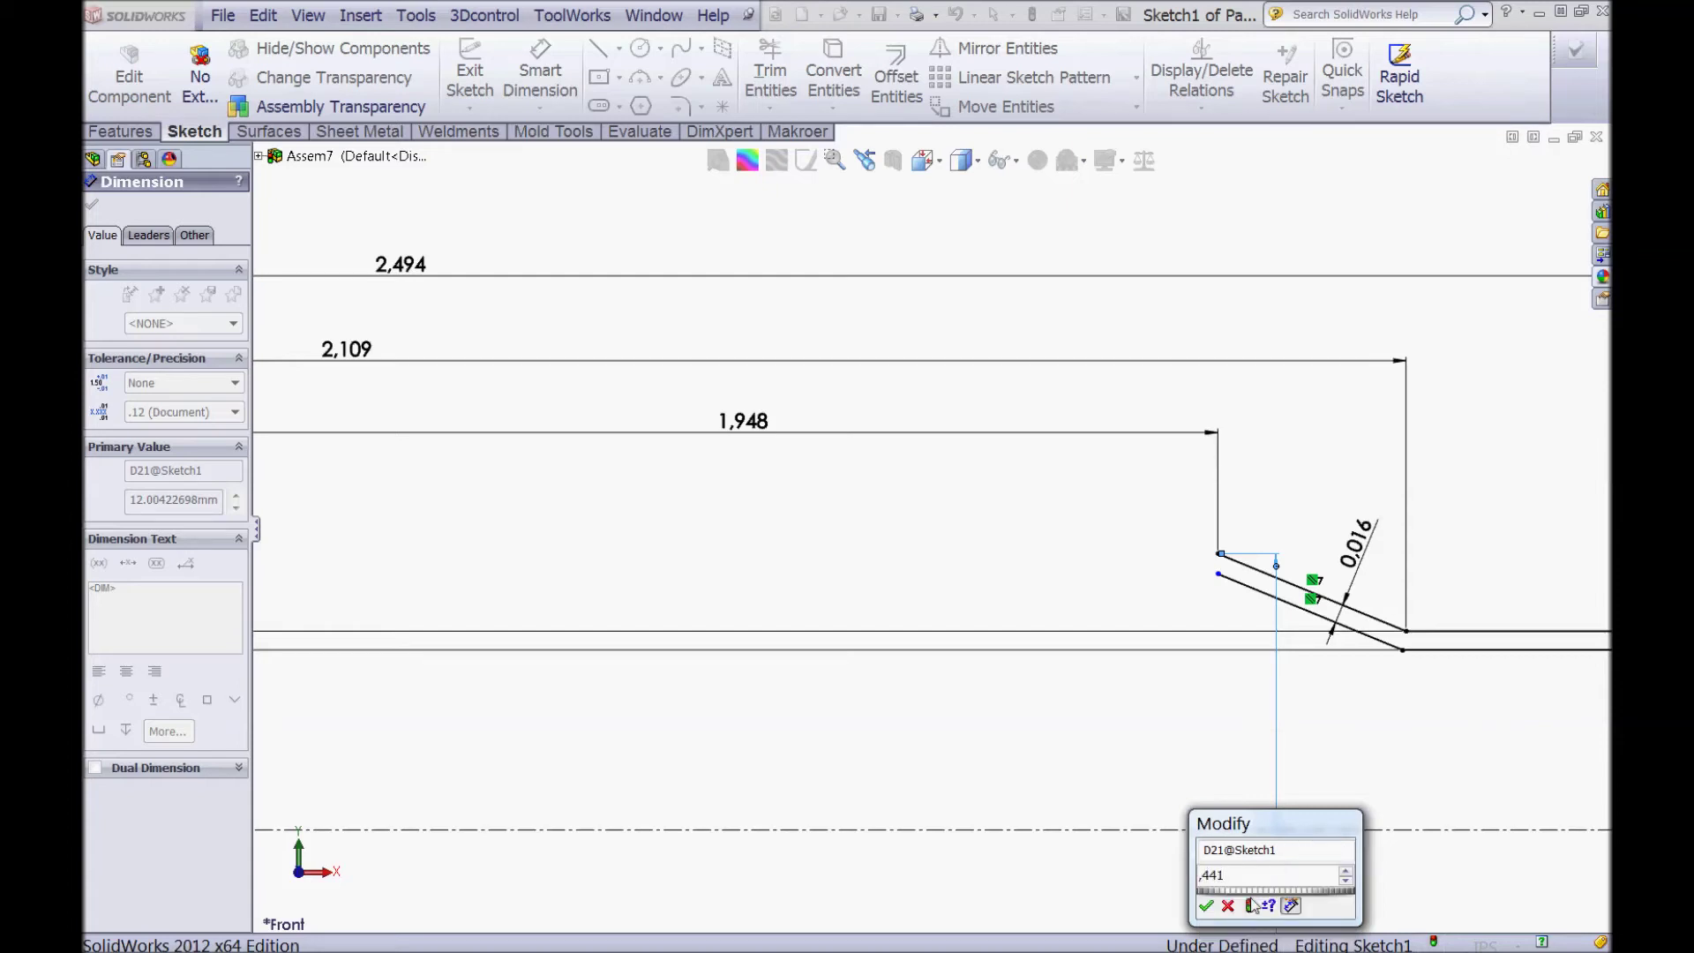
text(41)
click(1206, 907)
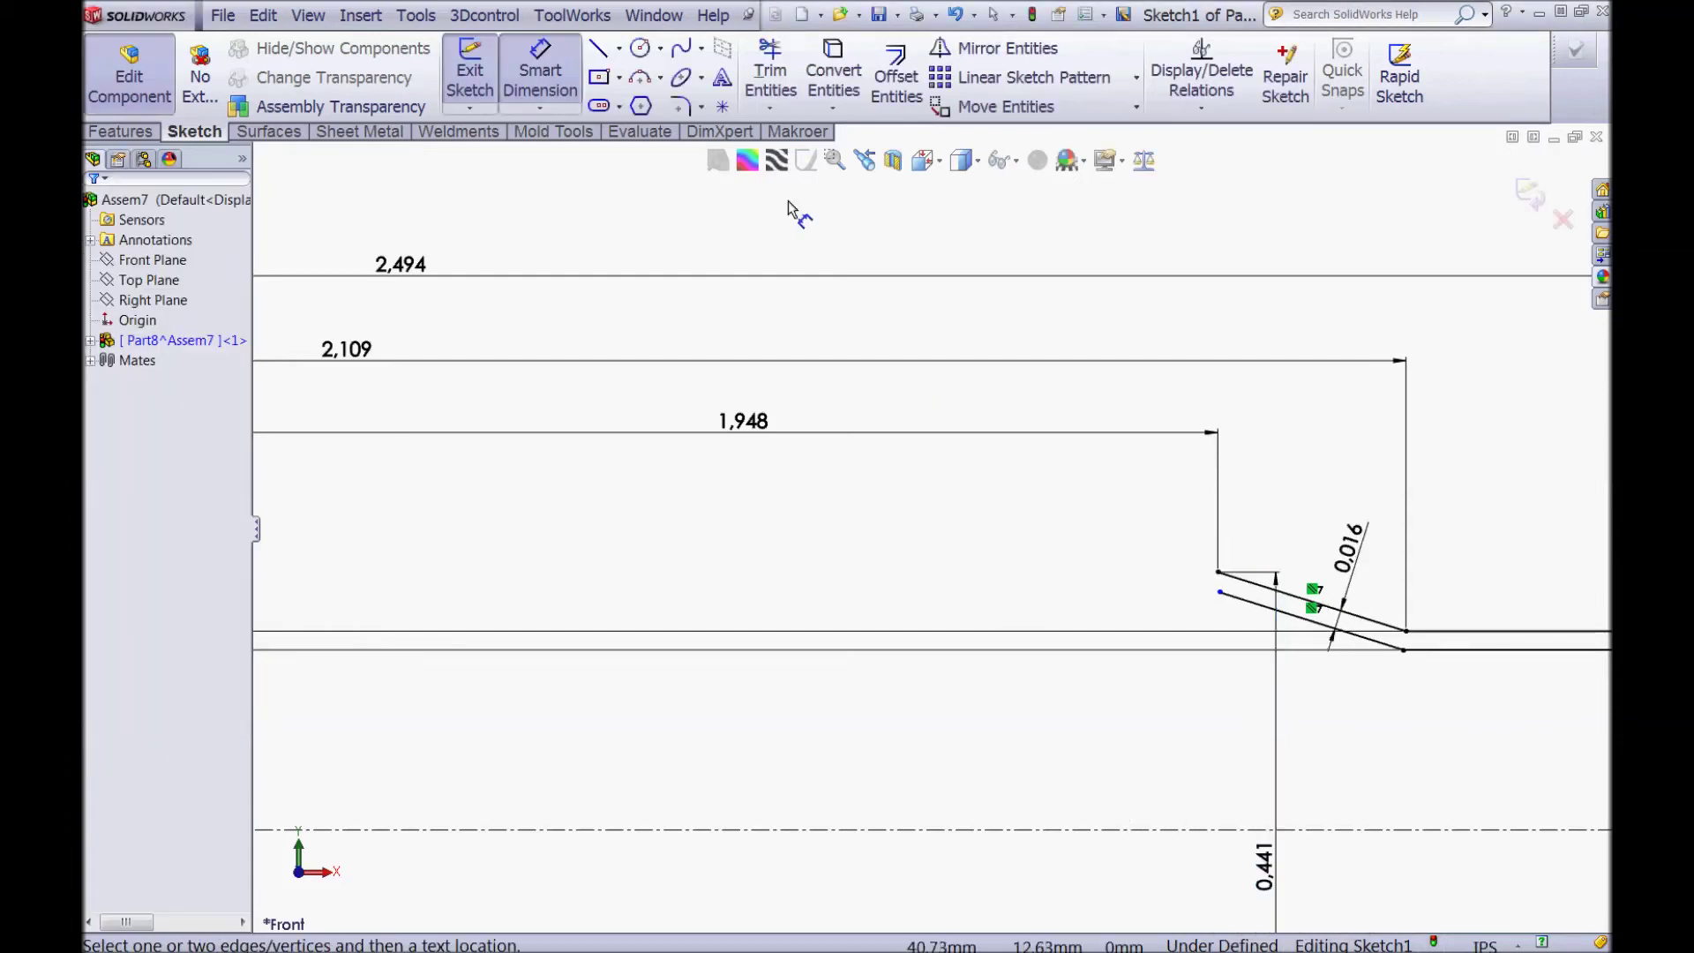
Step: Draw the inner wall lines linking the shoulder endpoints to the rim detail
click(597, 55)
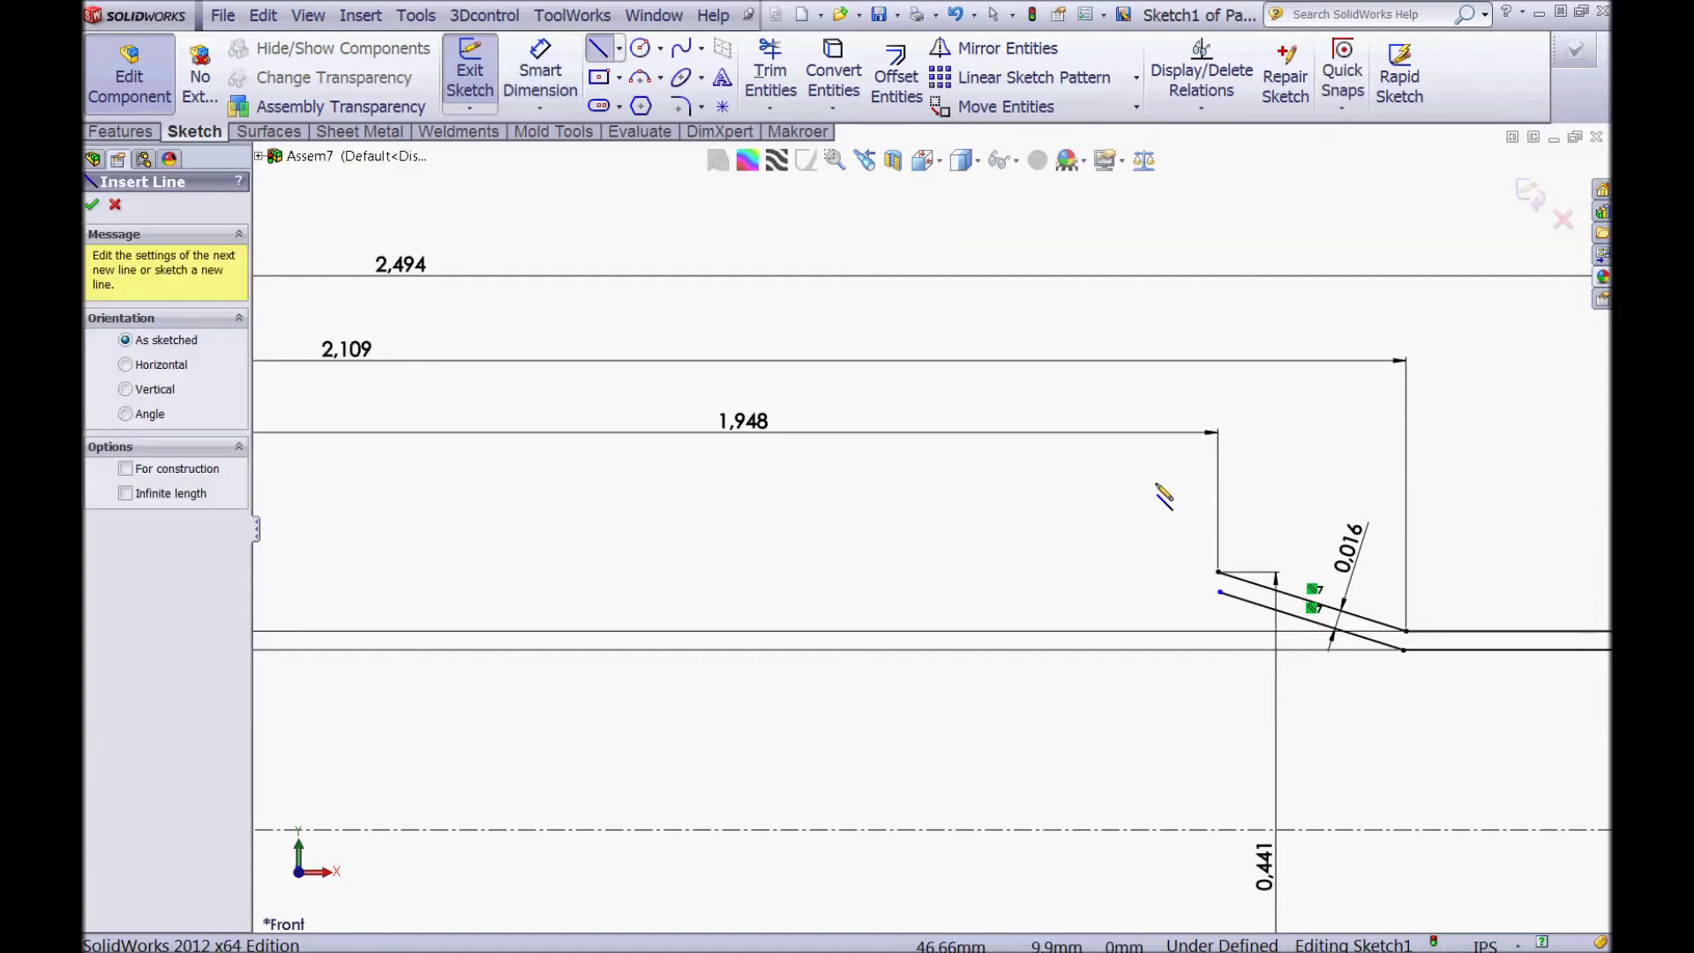
click(1218, 571)
scroll(882, 534, up, 5)
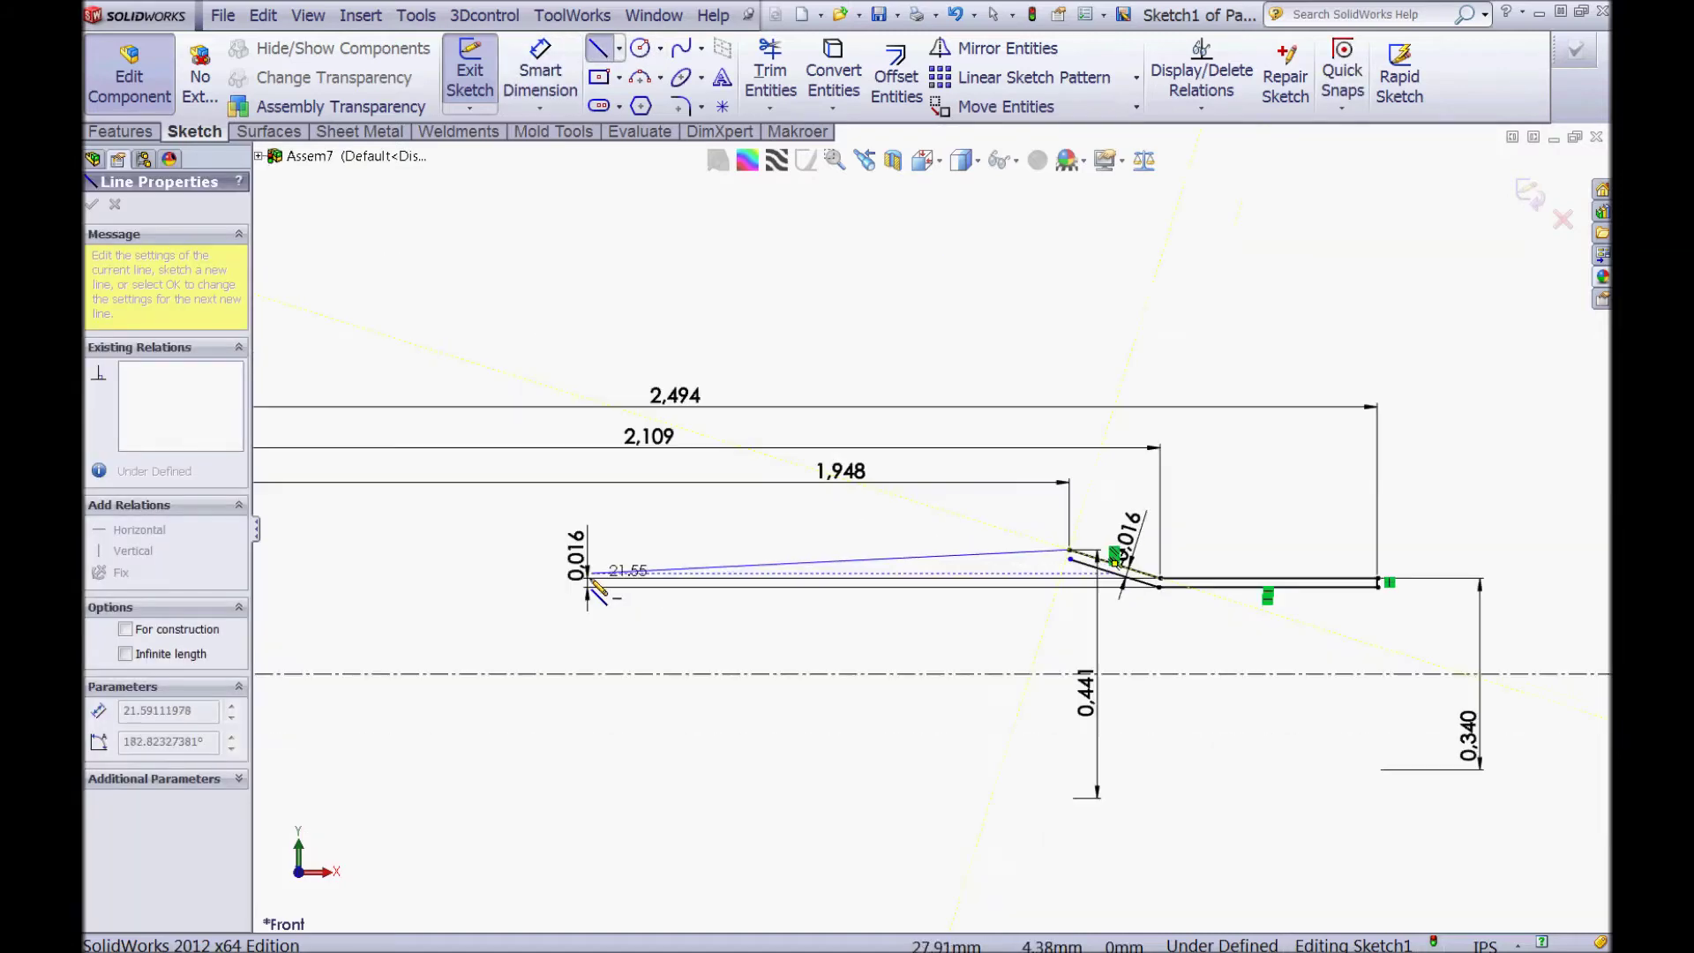
scroll(585, 587, down, 8)
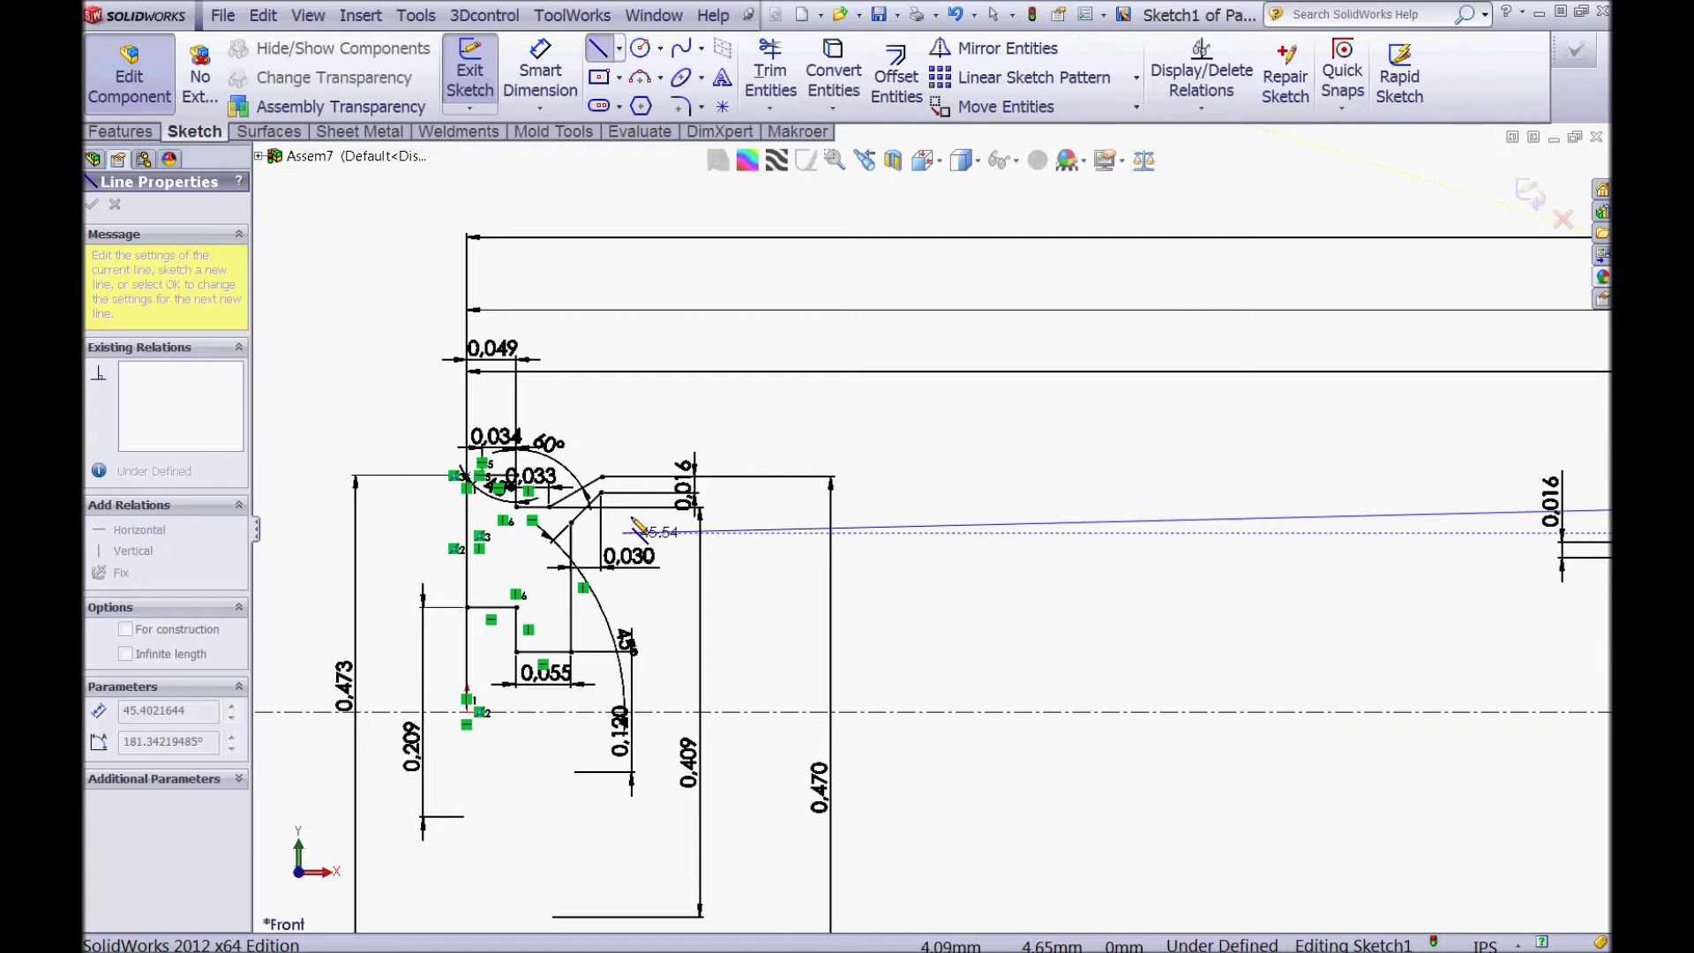
click(621, 460)
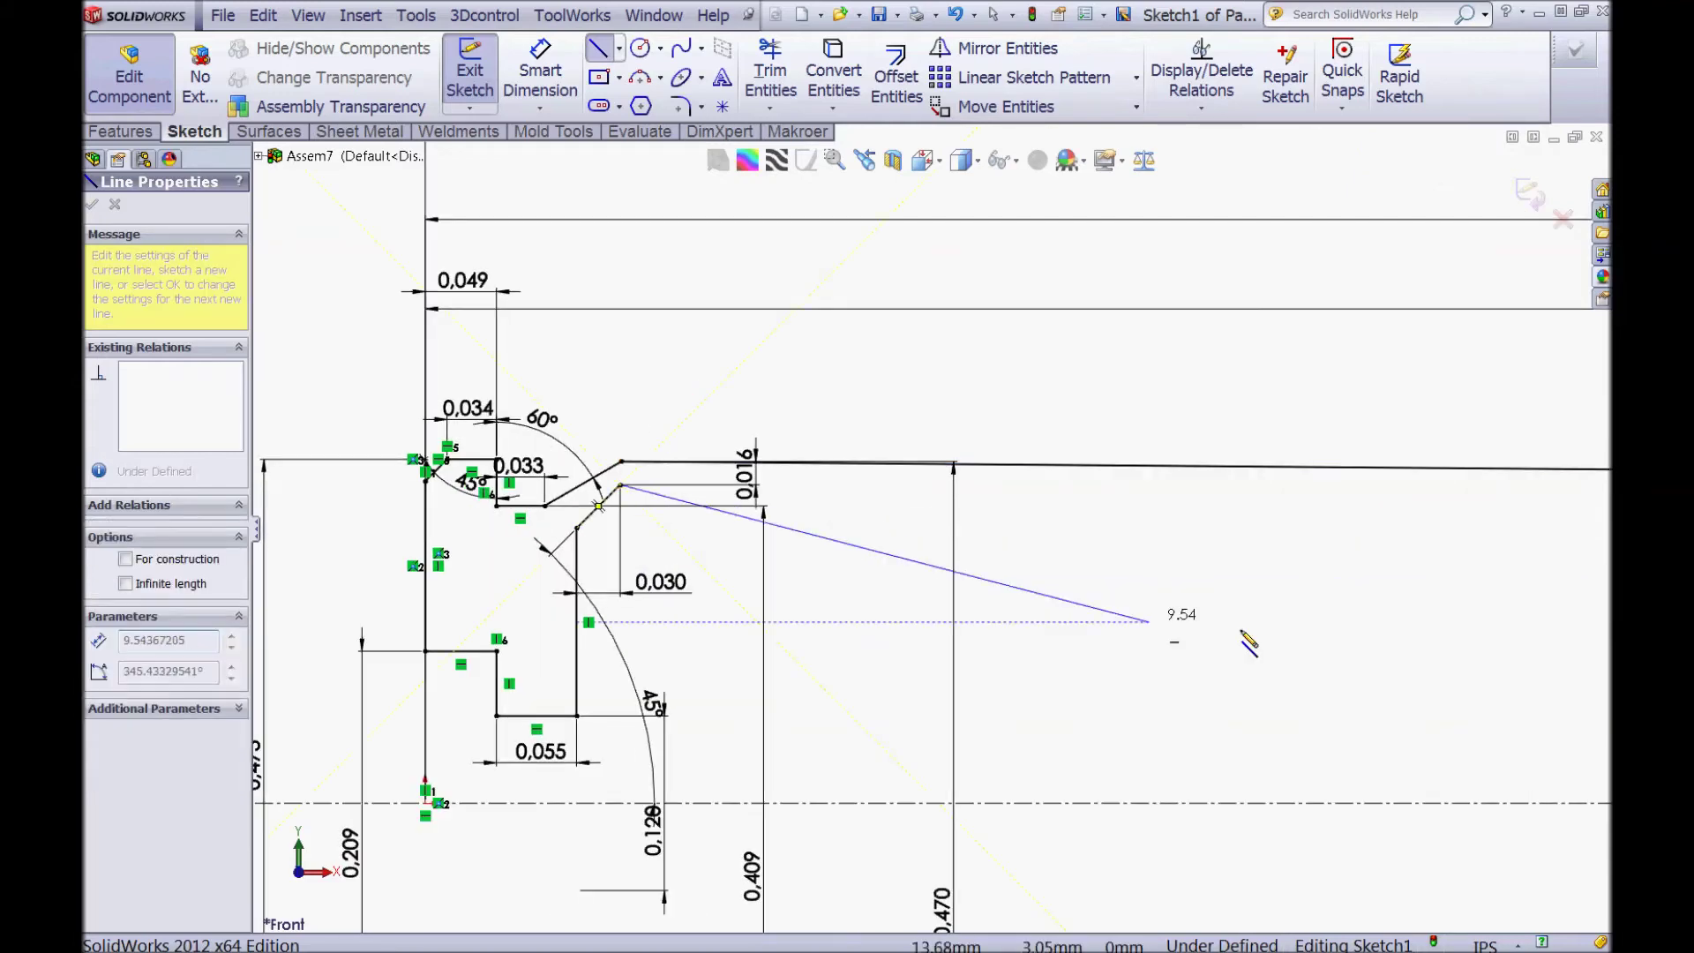
scroll(1350, 612, up, 4)
scroll(1464, 555, down, 2)
scroll(1217, 507, up, 5)
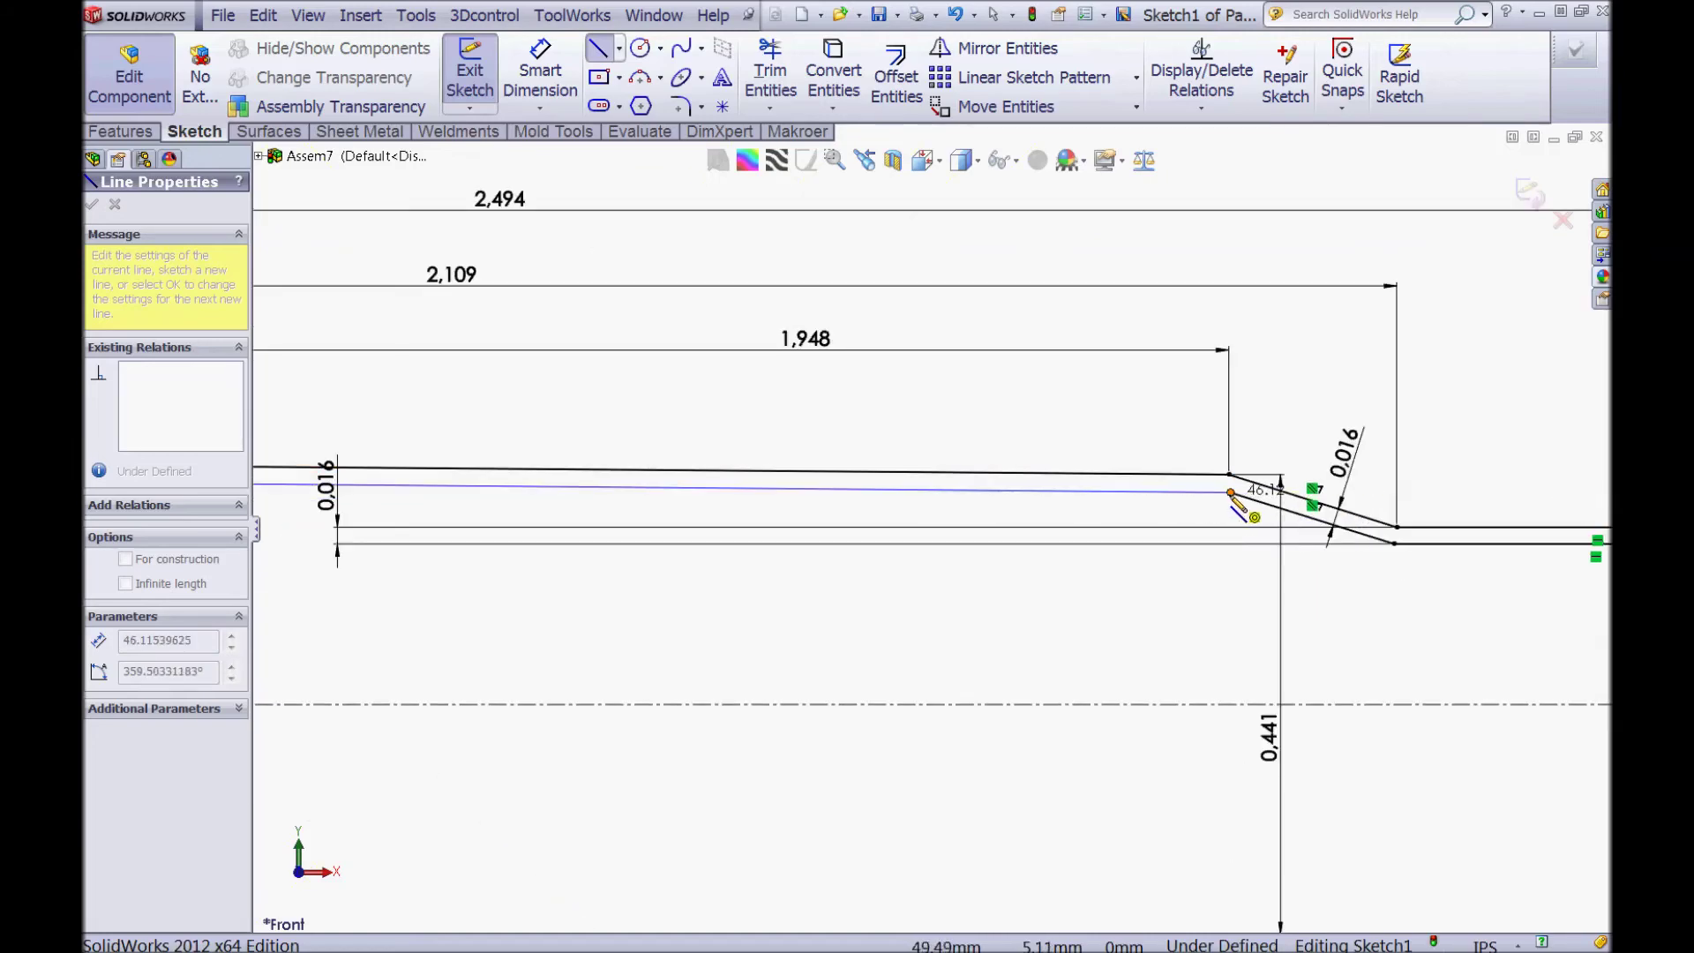
click(1231, 492)
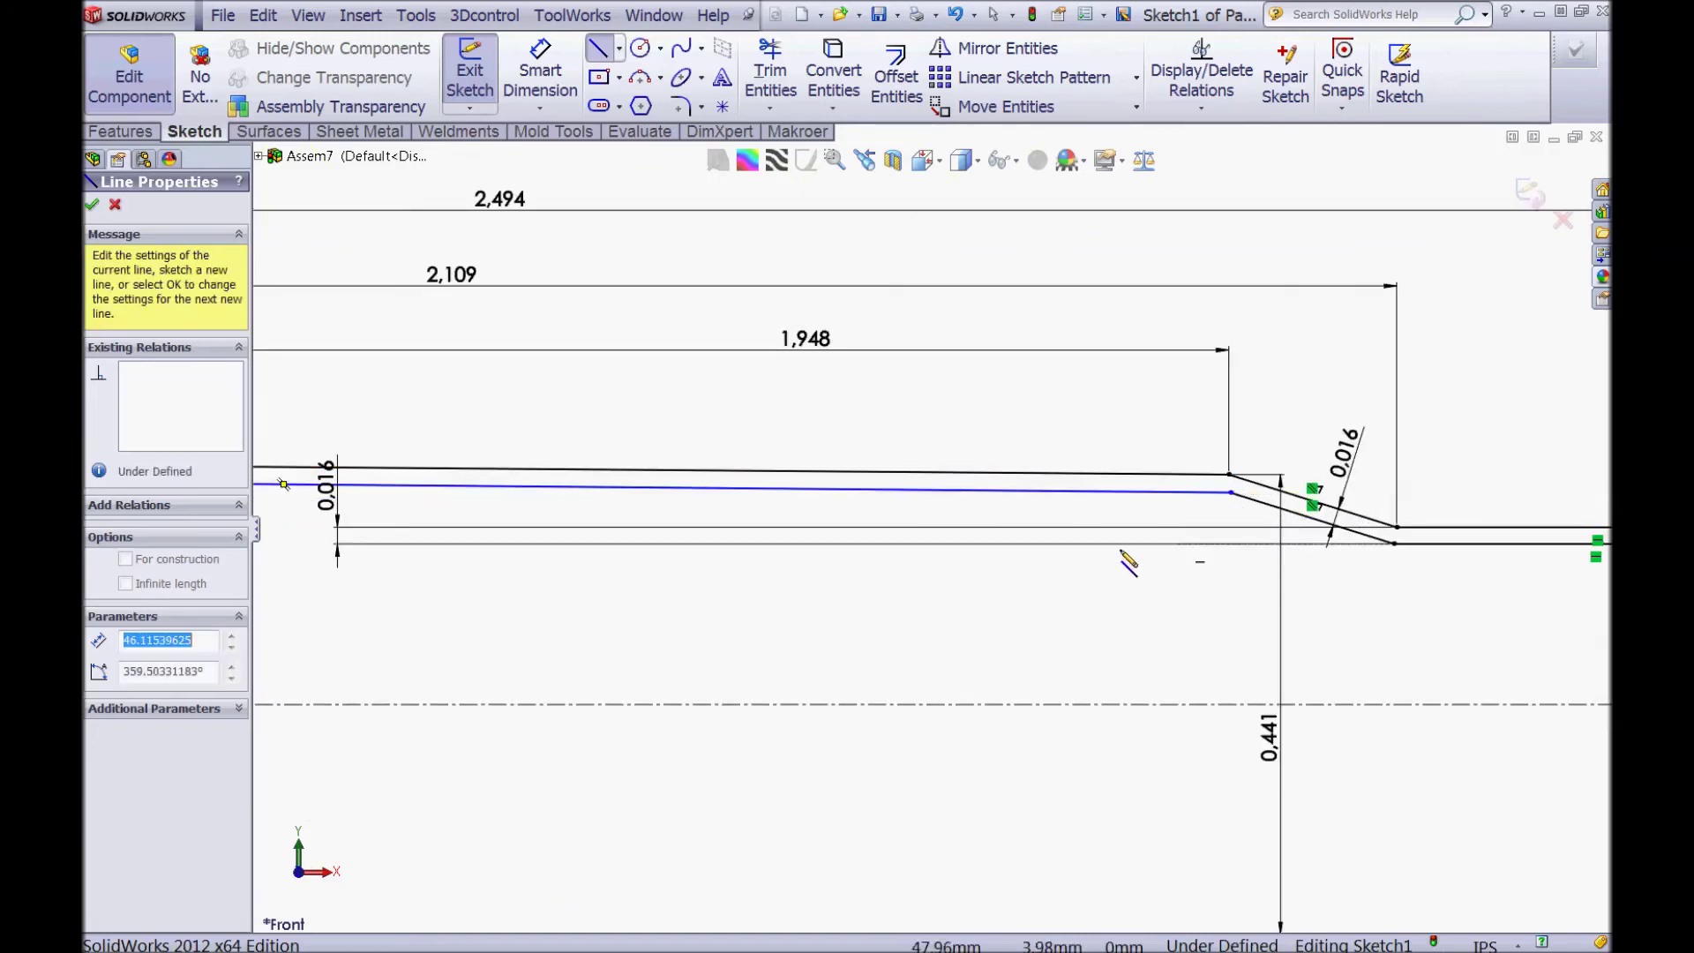
click(92, 206)
key(Escape)
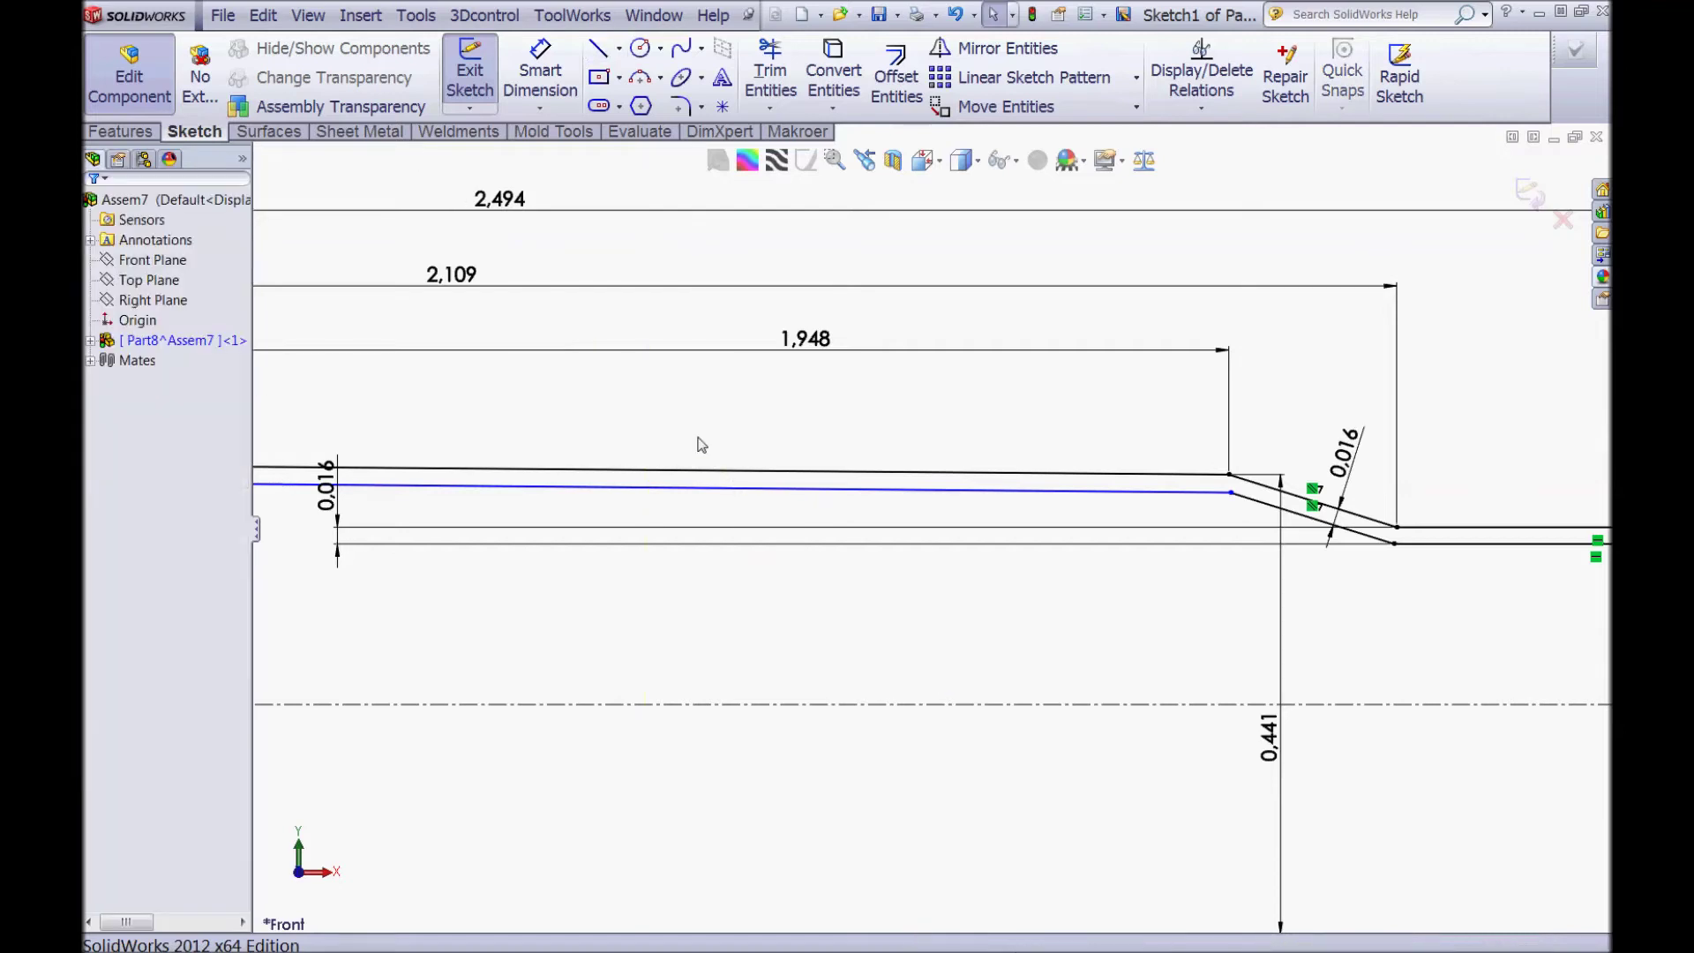
Step: Make the new inner wall line parallel to the outer wall line
click(724, 487)
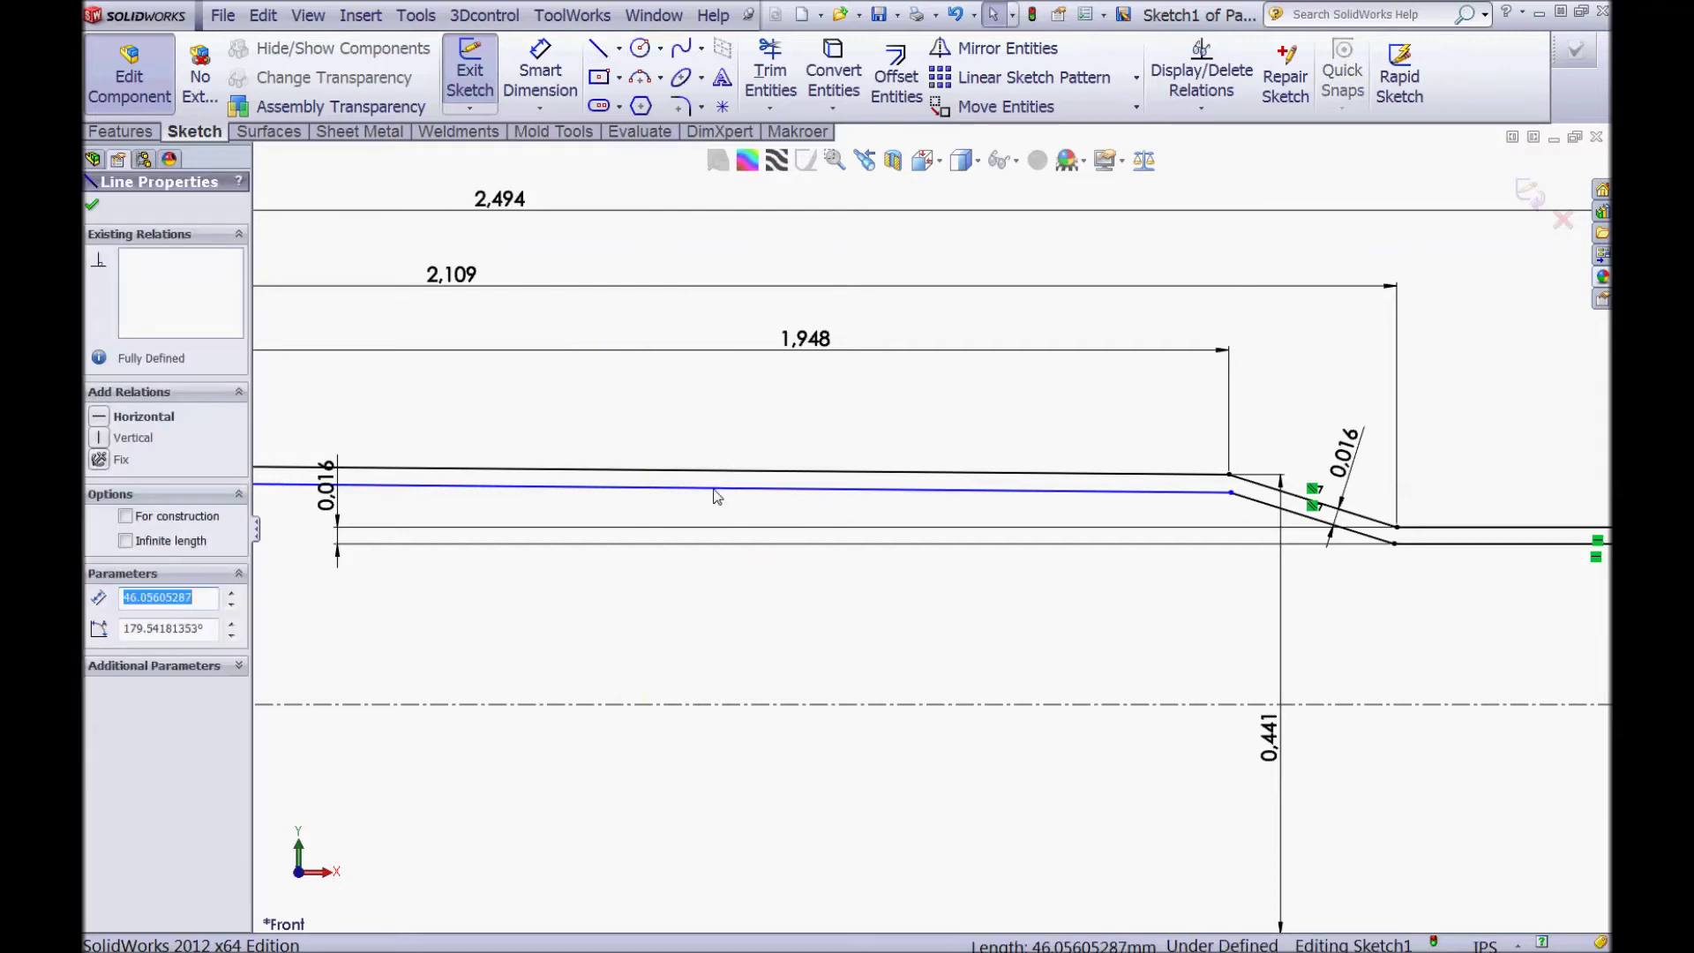
ctrl+click(716, 470)
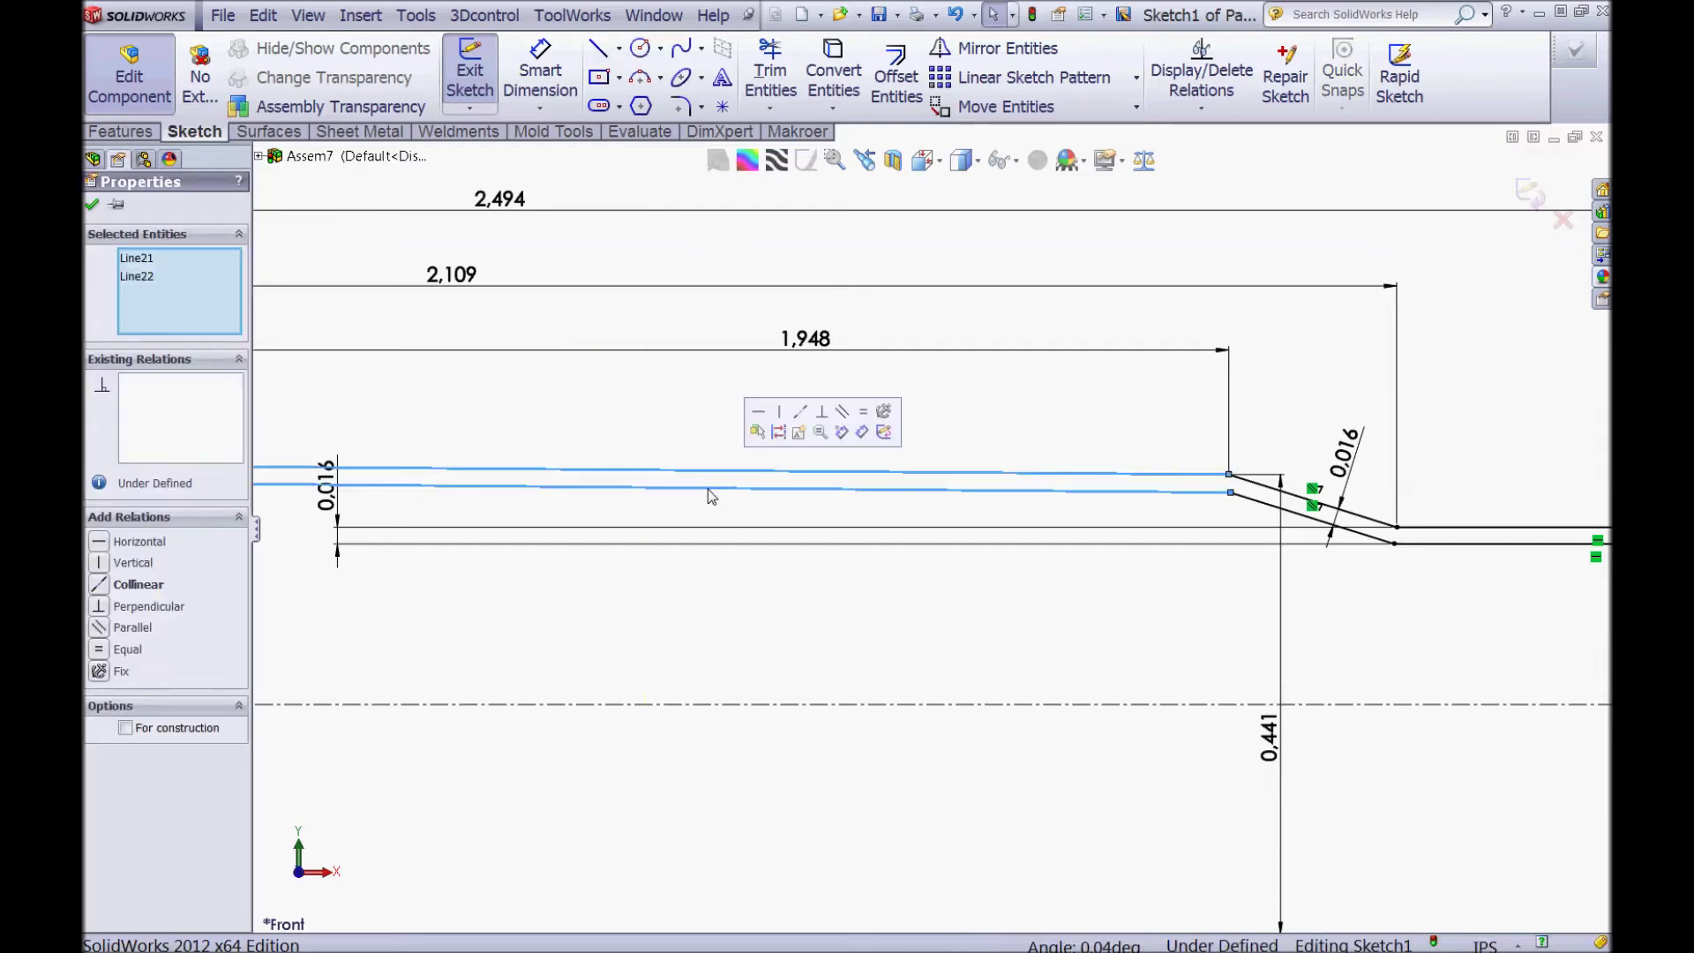
click(843, 413)
key(Escape)
scroll(924, 501, up, 5)
scroll(924, 502, up, 2)
scroll(802, 499, down, 2)
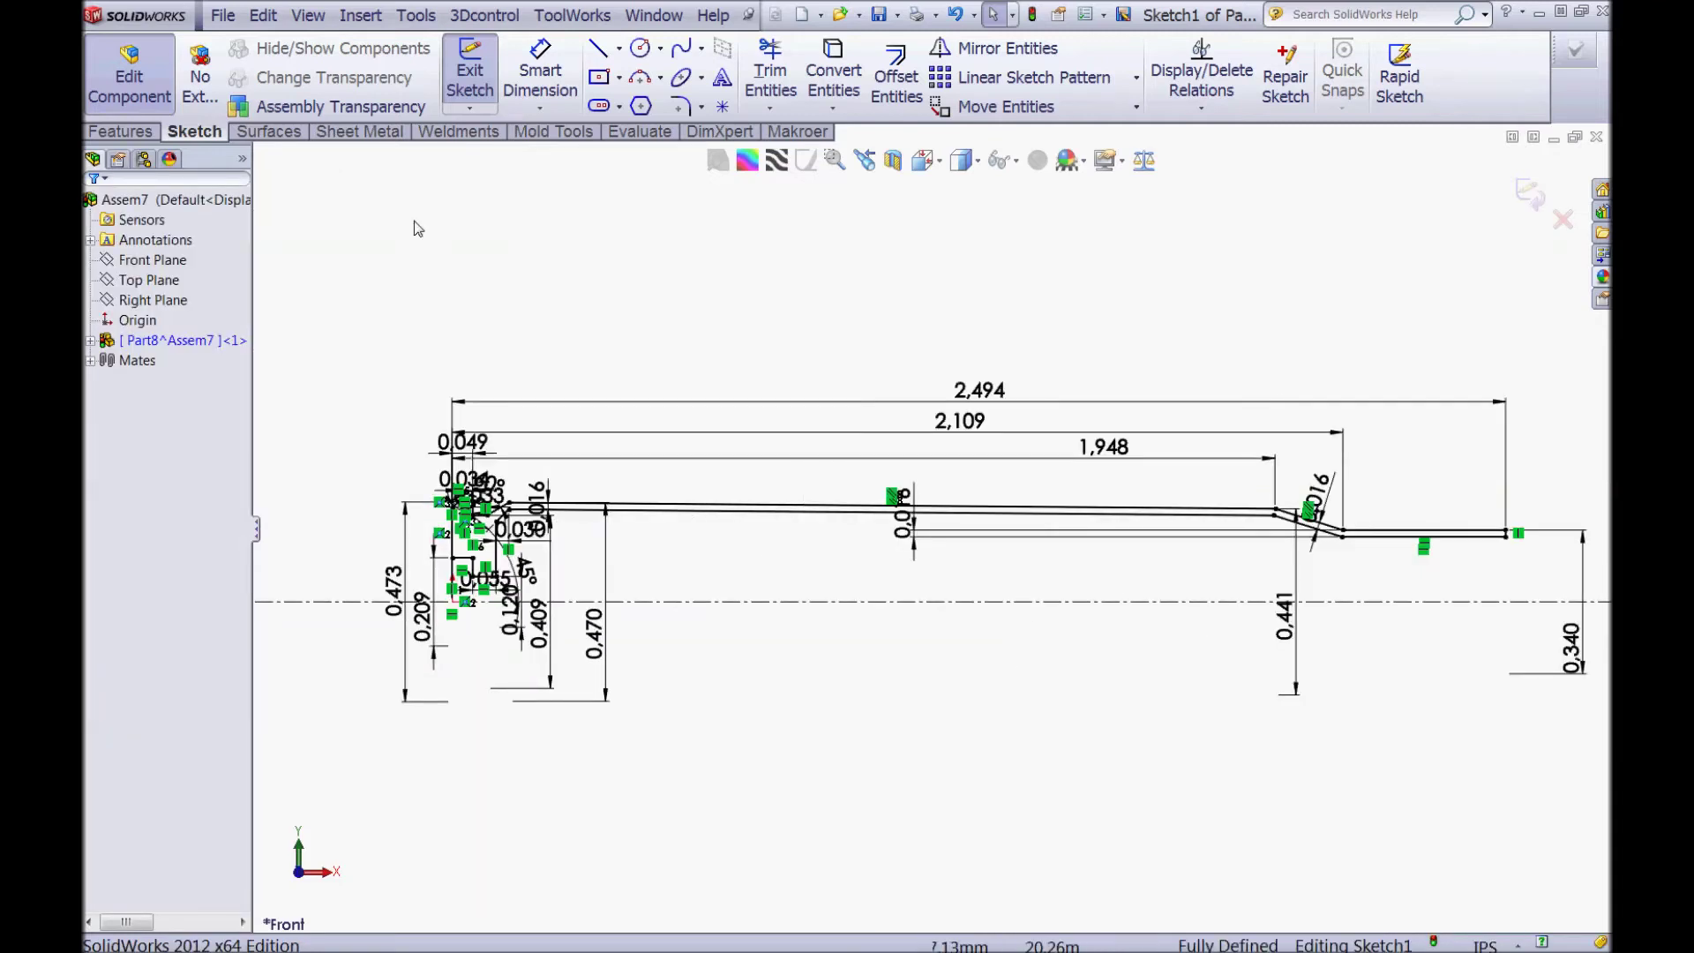
Step: Revolve Sketch1 360° about the centerline into Part8's solid case, then exit Edit Component
click(140, 132)
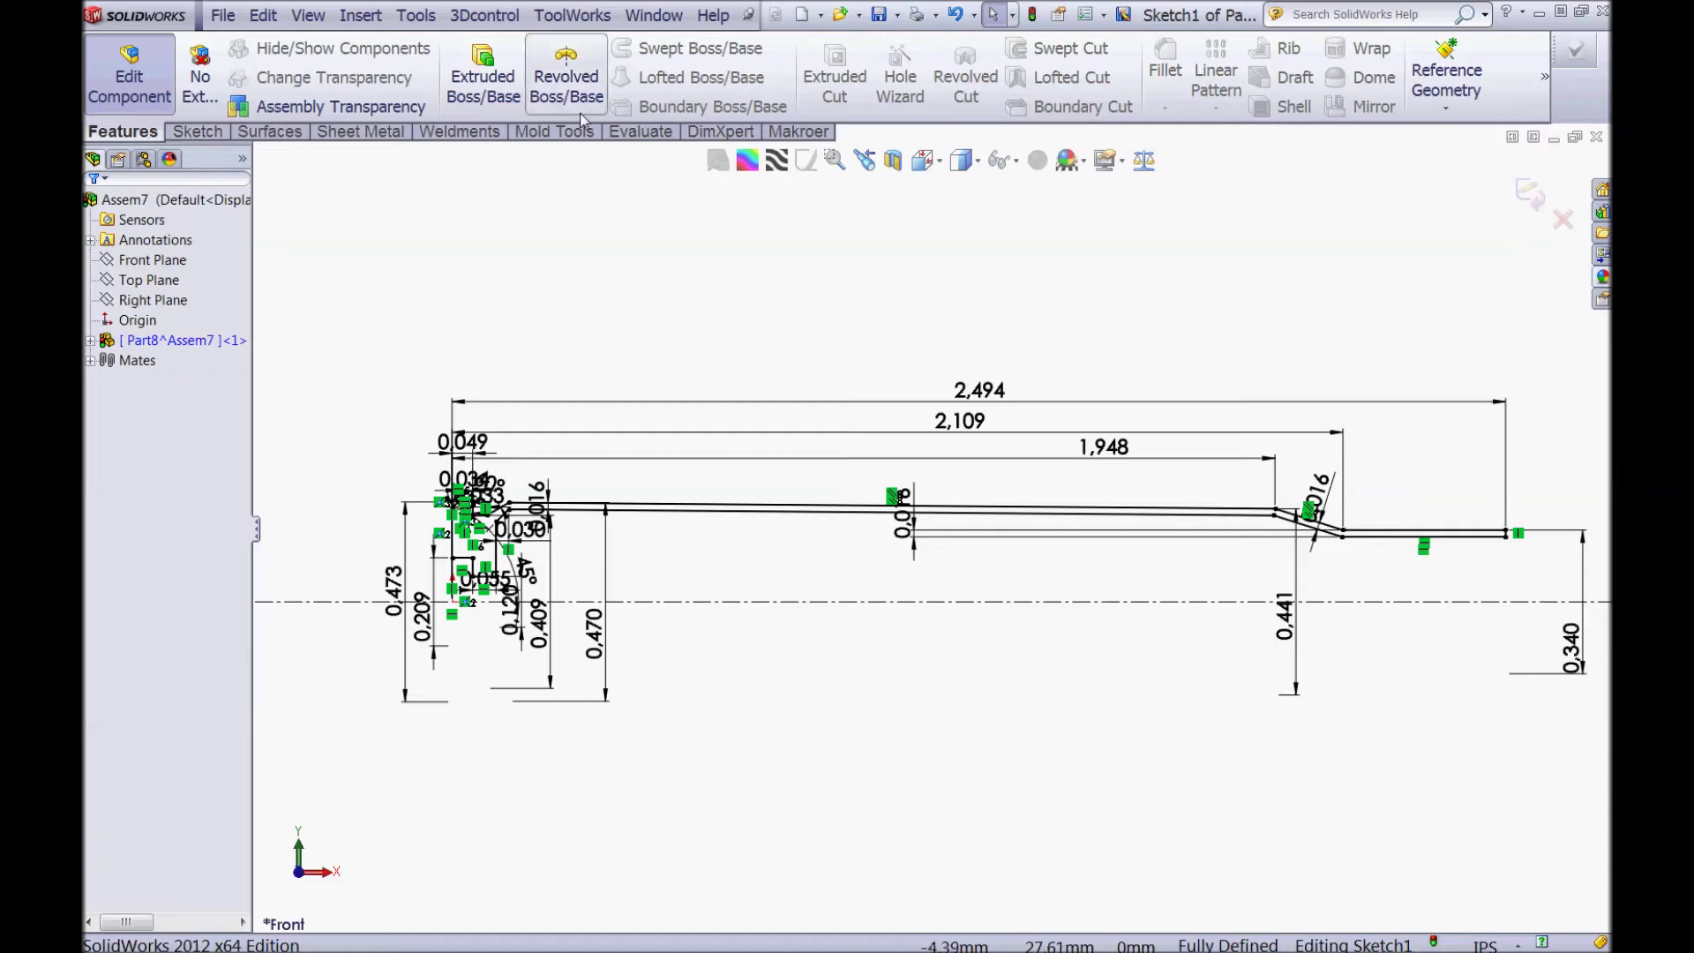
click(565, 81)
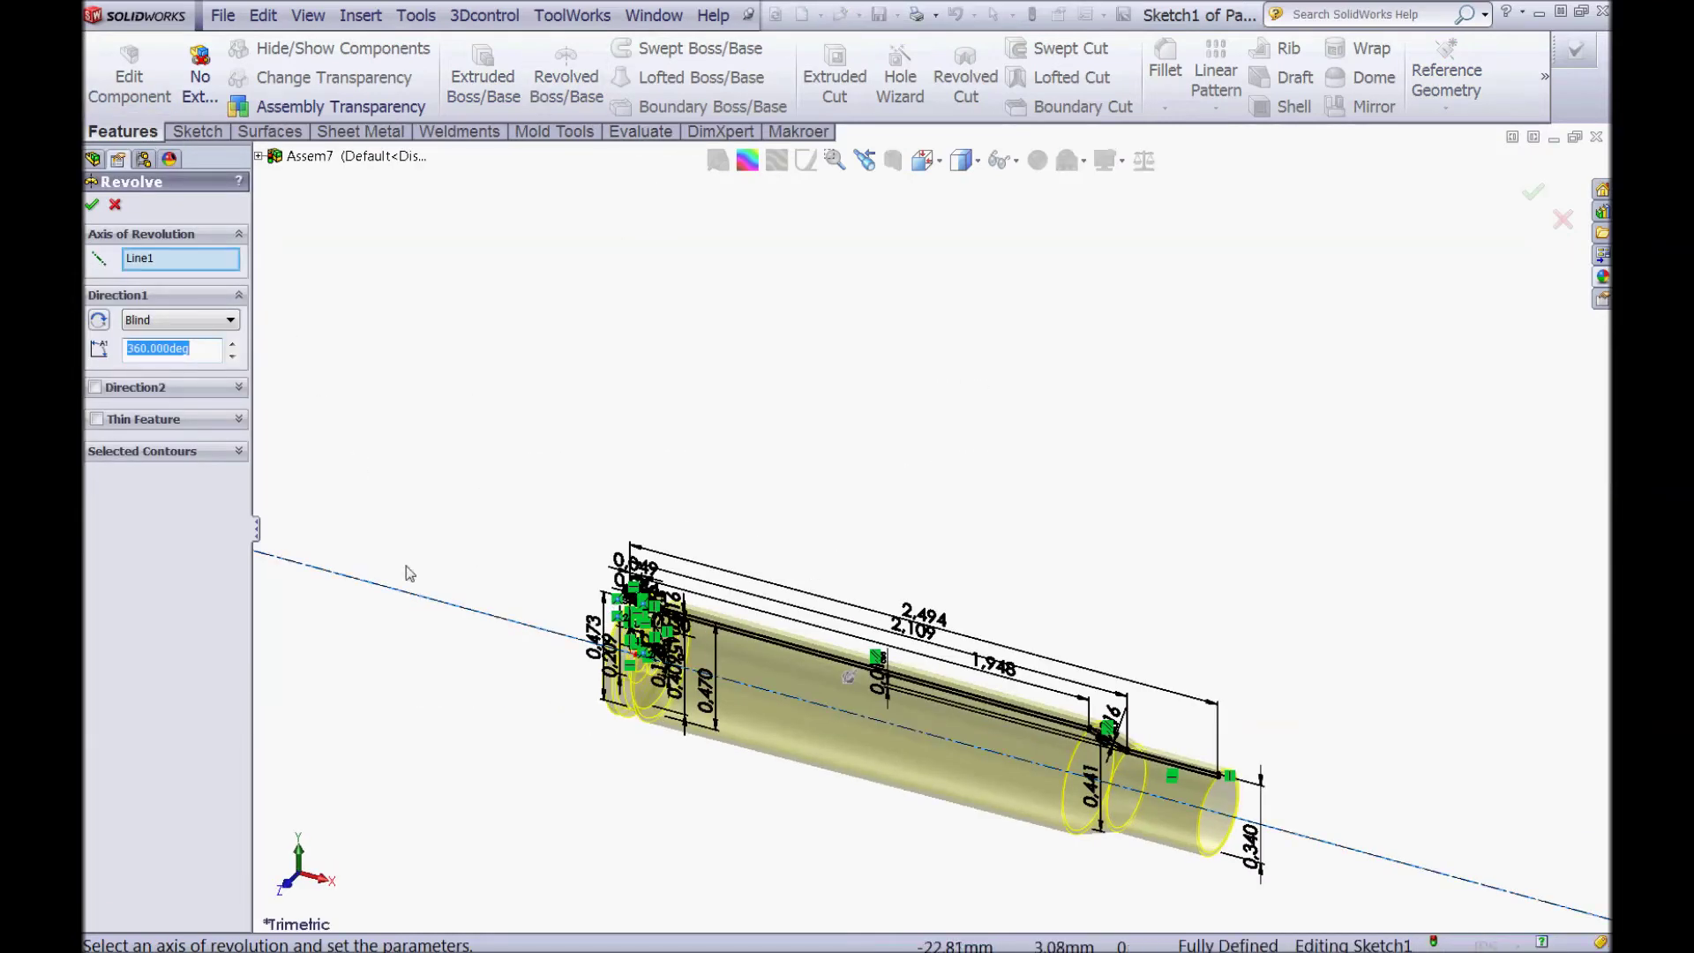
click(92, 206)
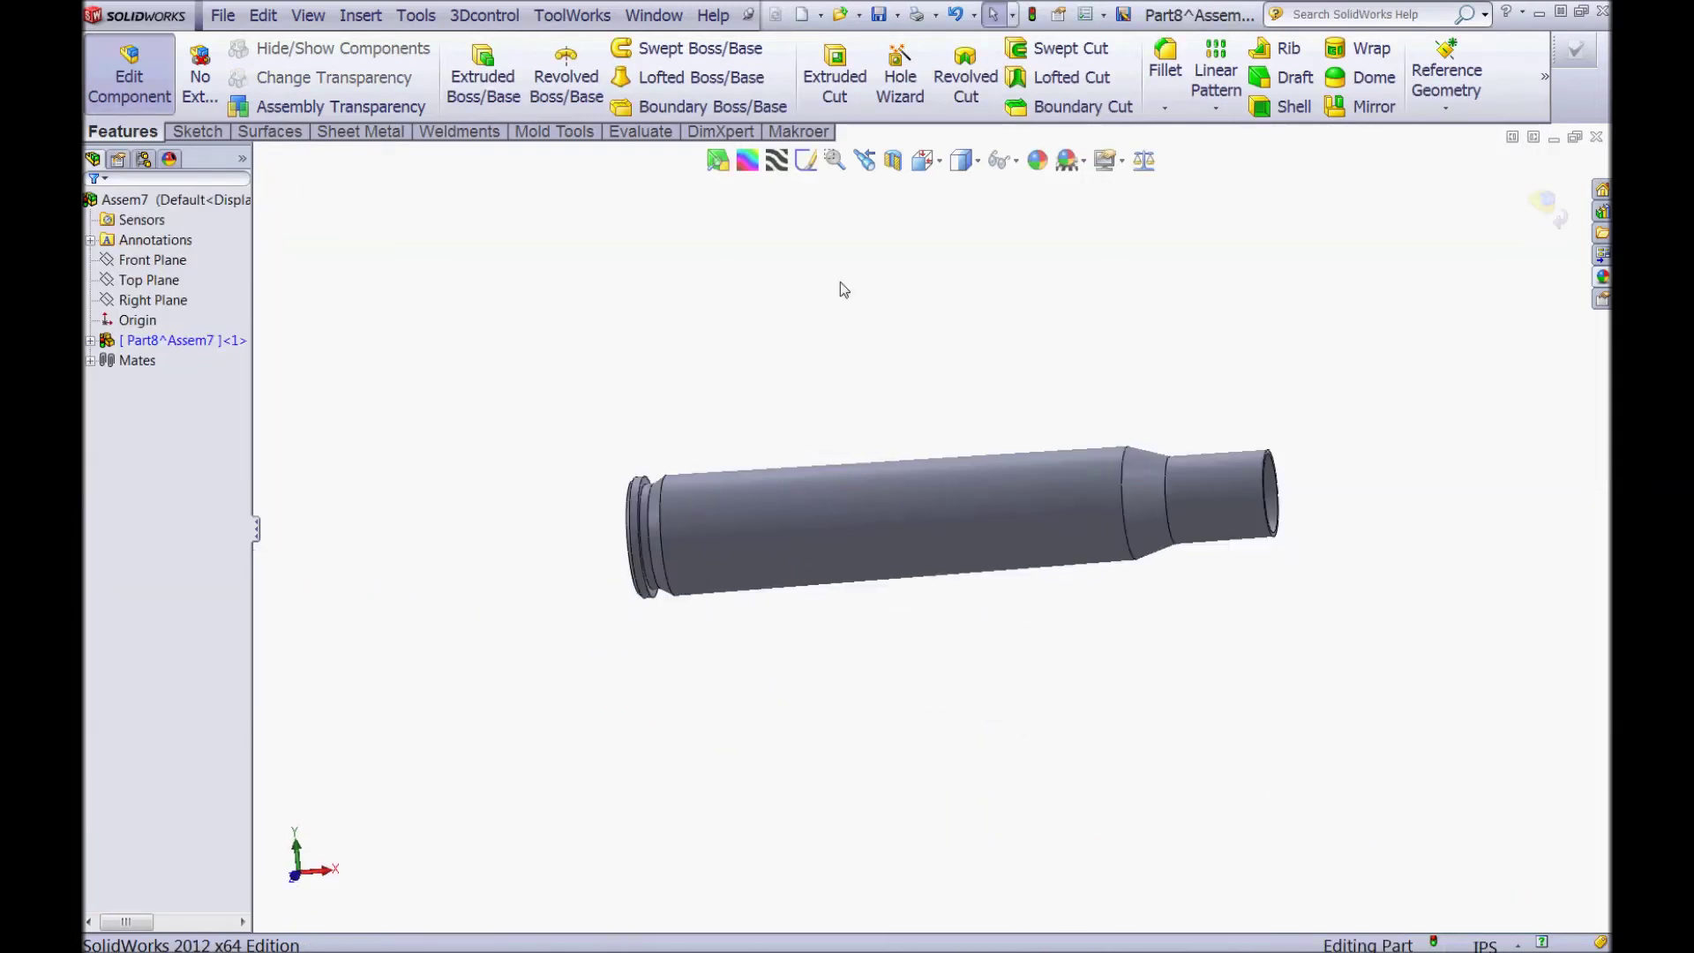
click(132, 89)
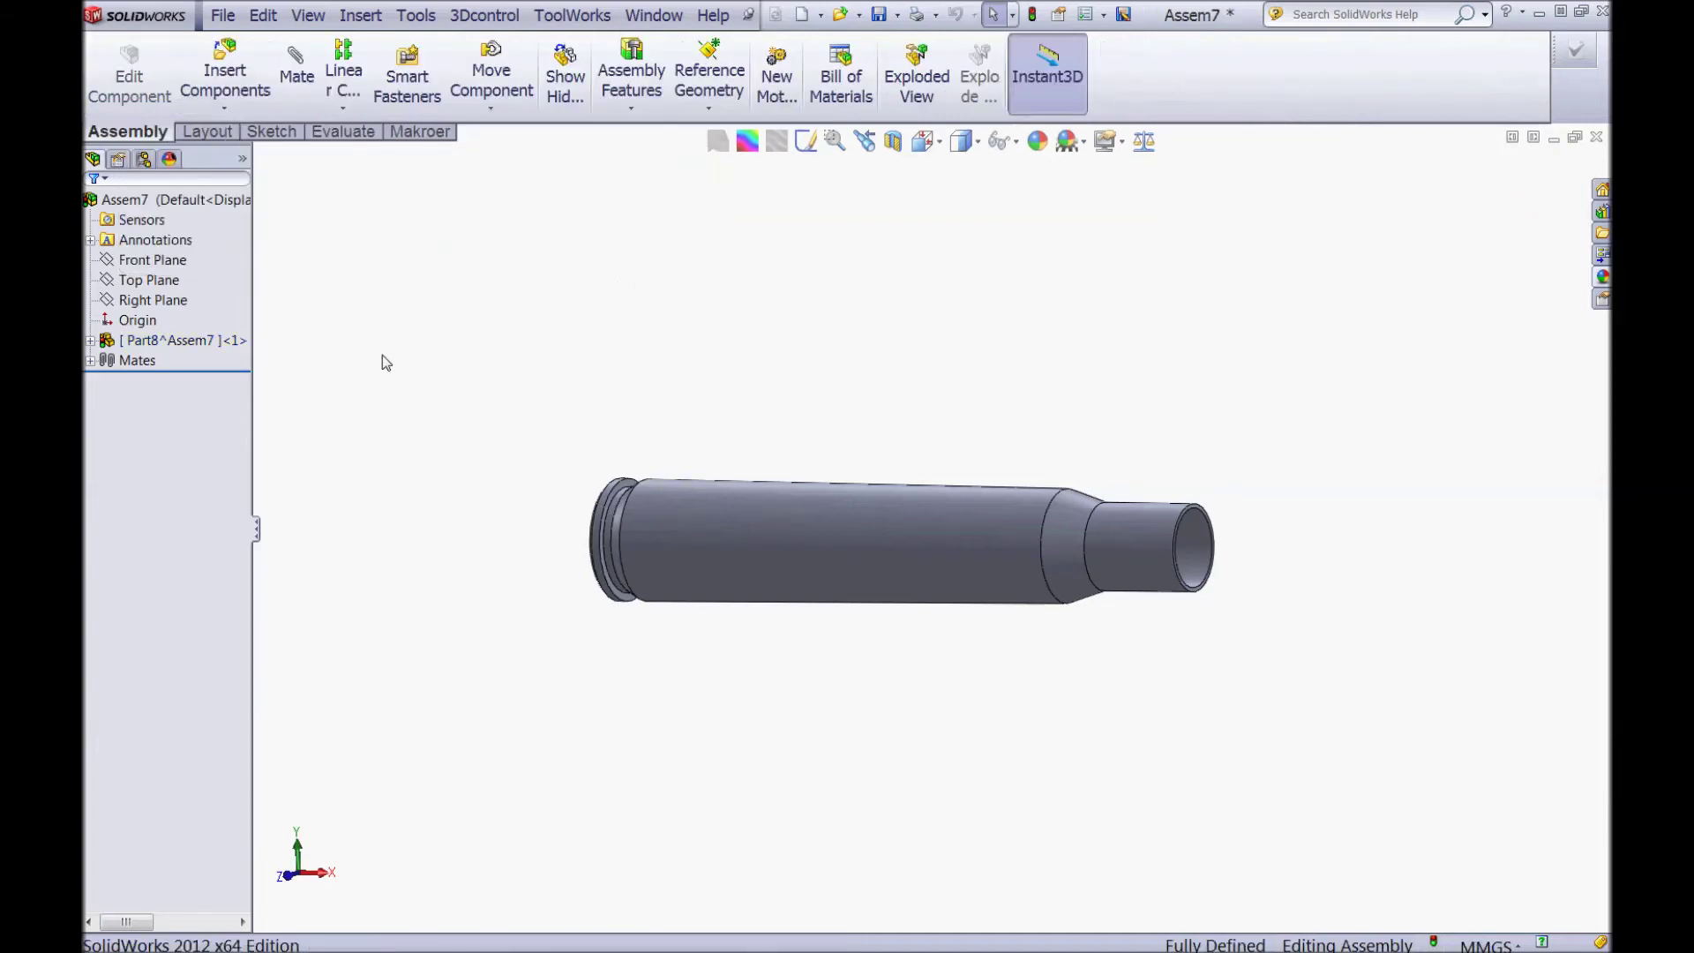
Step: Save Part8 as an external part file named 'Bullet cartridge' in the chosen folder
right_click(163, 341)
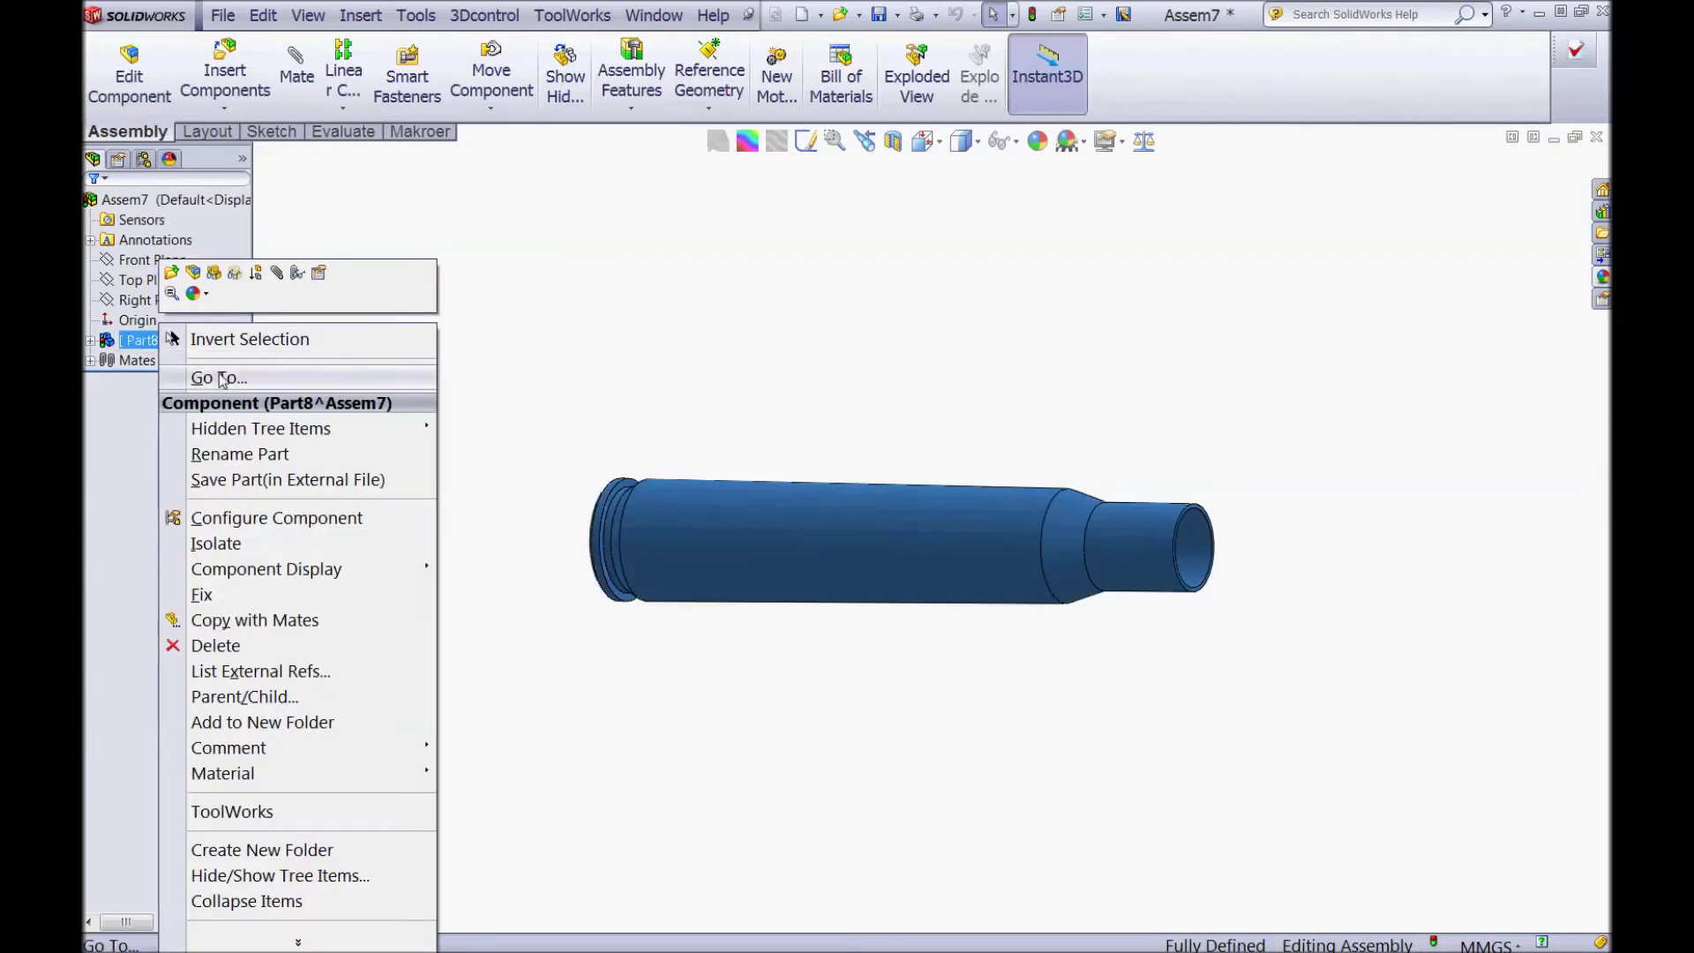
click(222, 484)
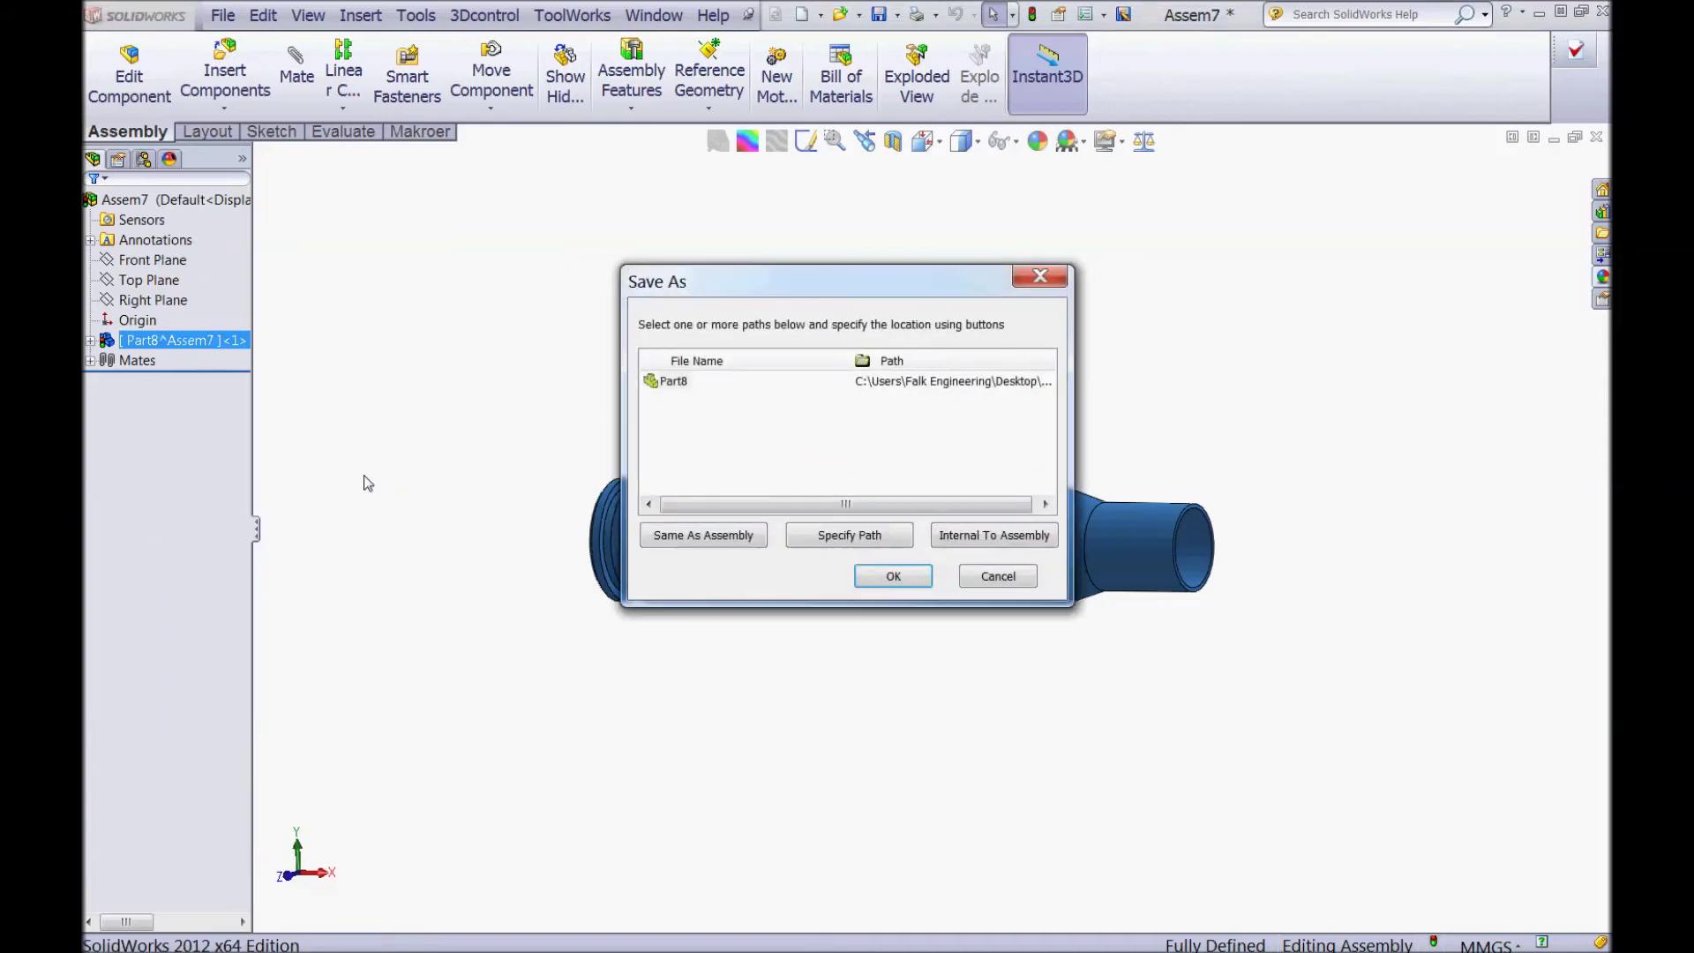
click(683, 393)
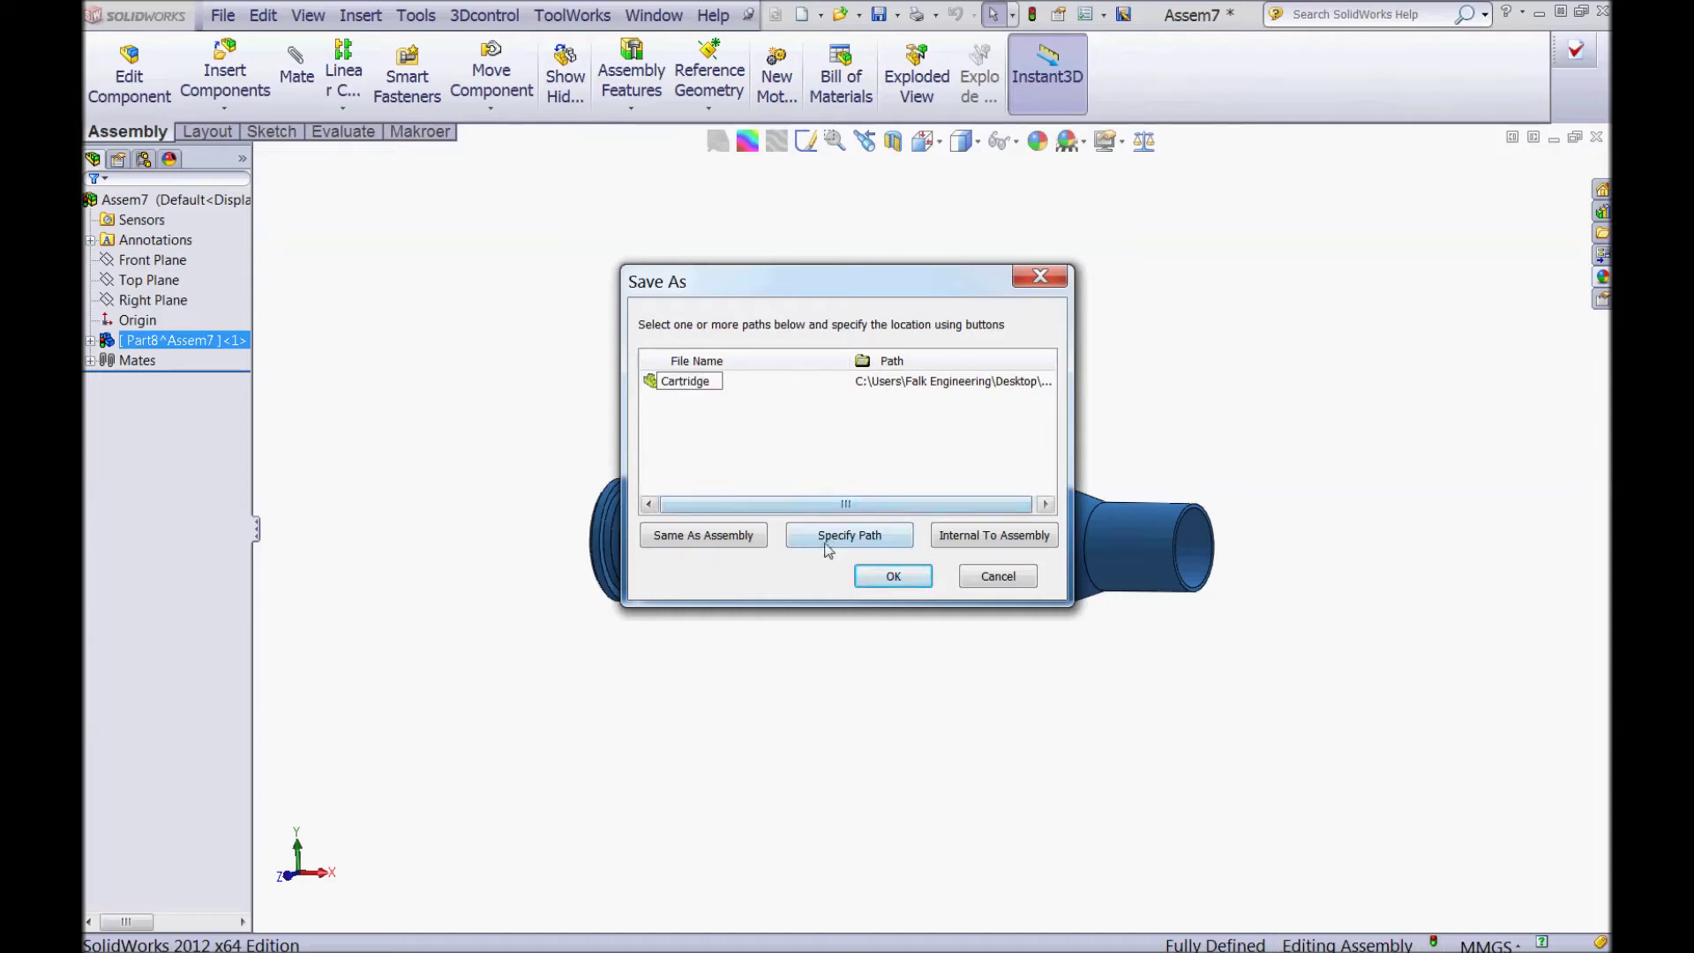
click(858, 543)
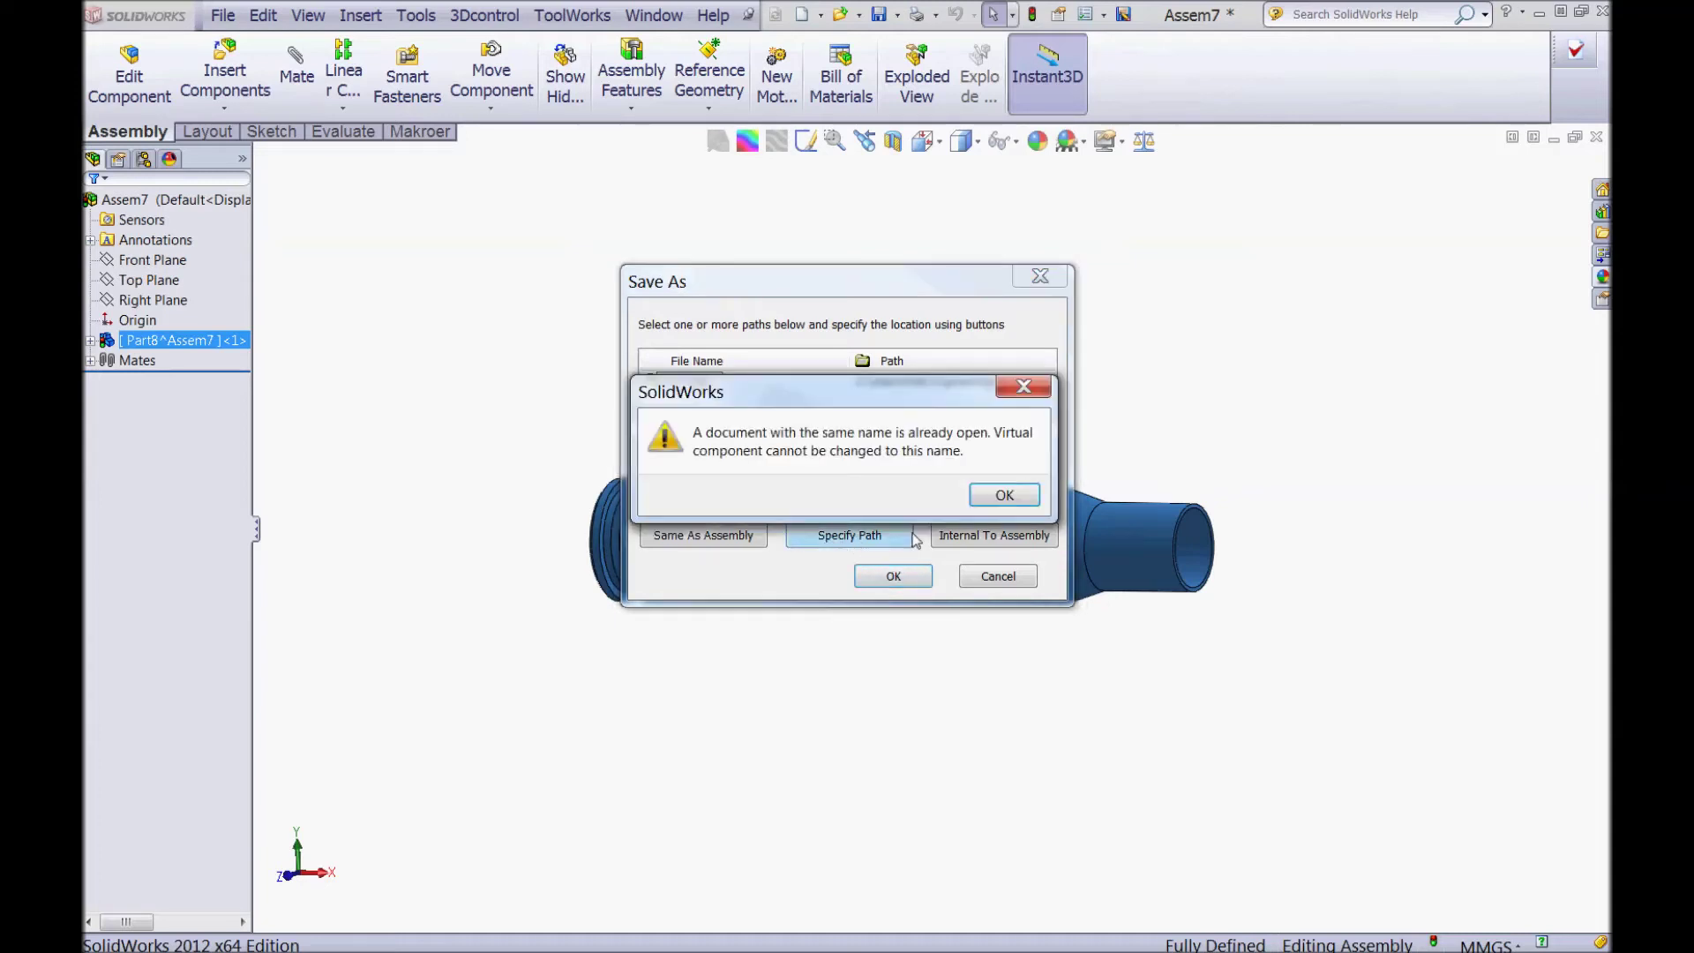
click(1004, 496)
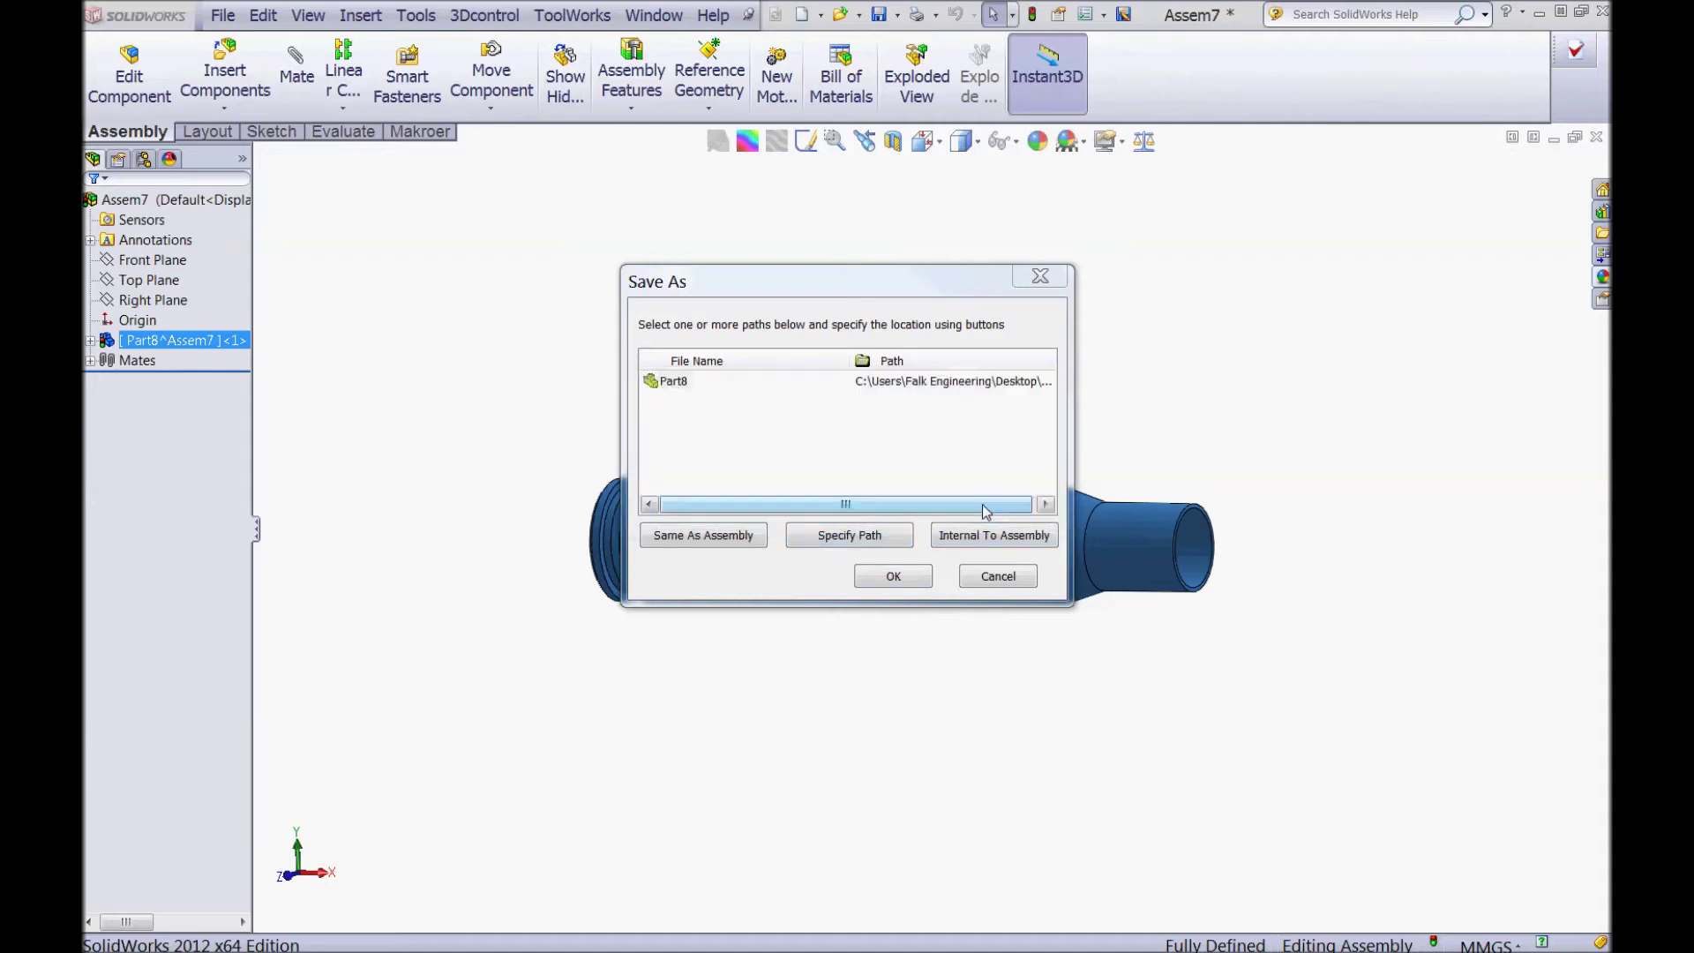
click(864, 538)
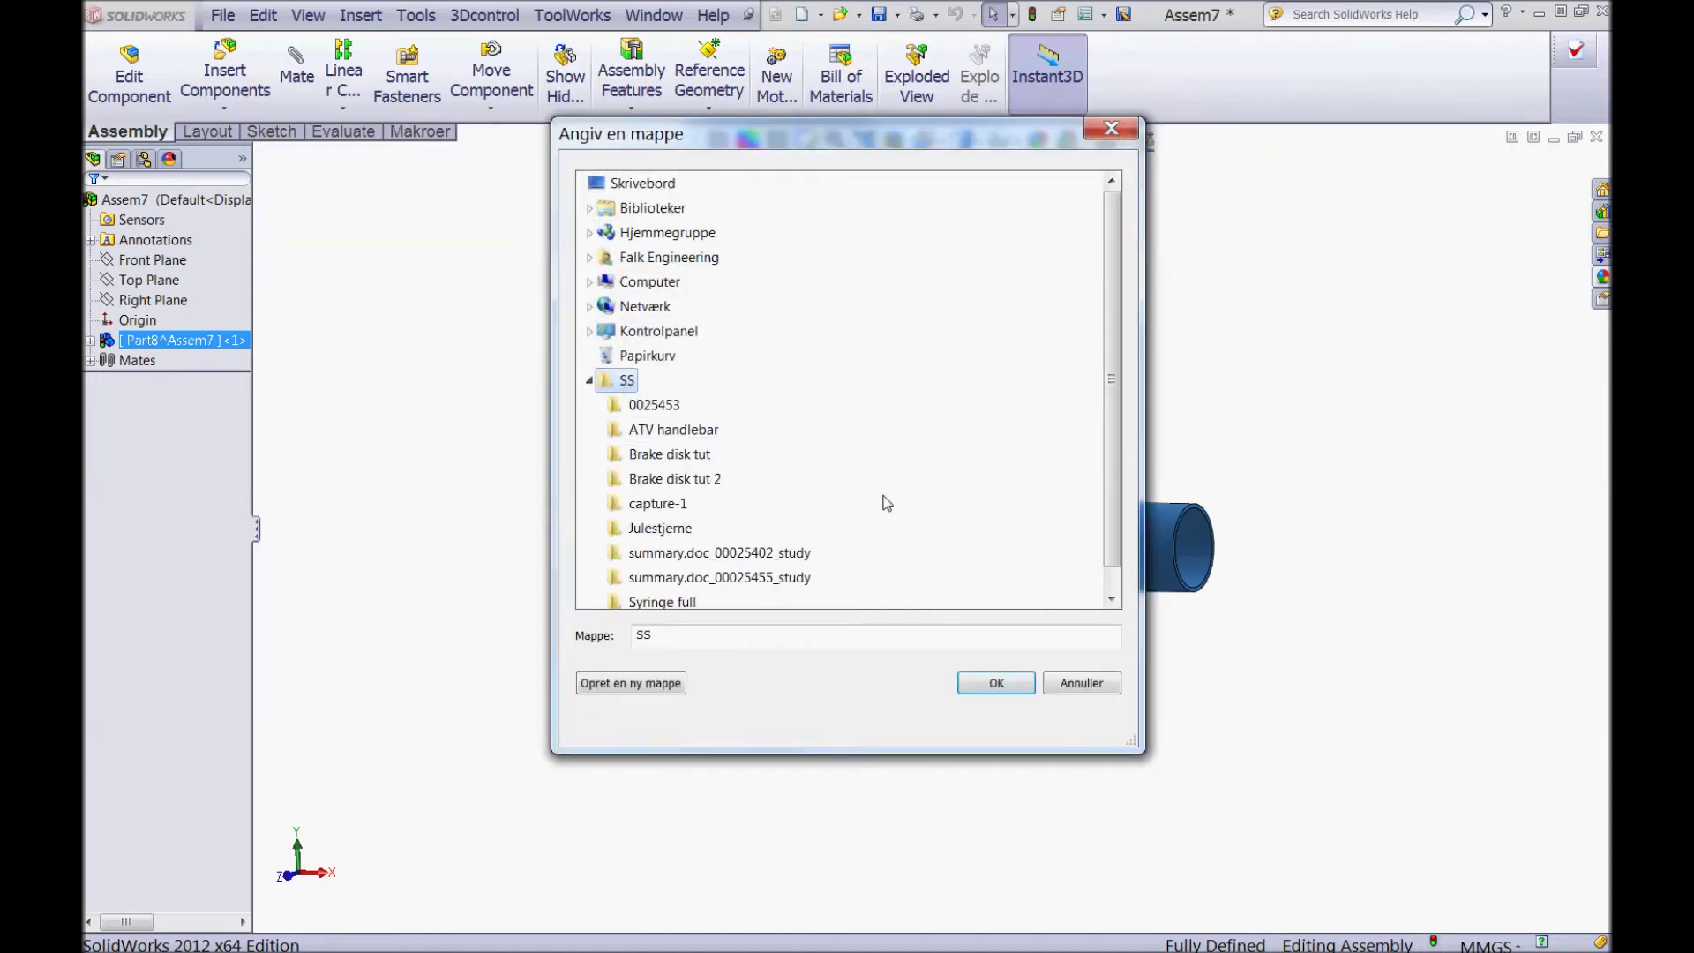
click(994, 683)
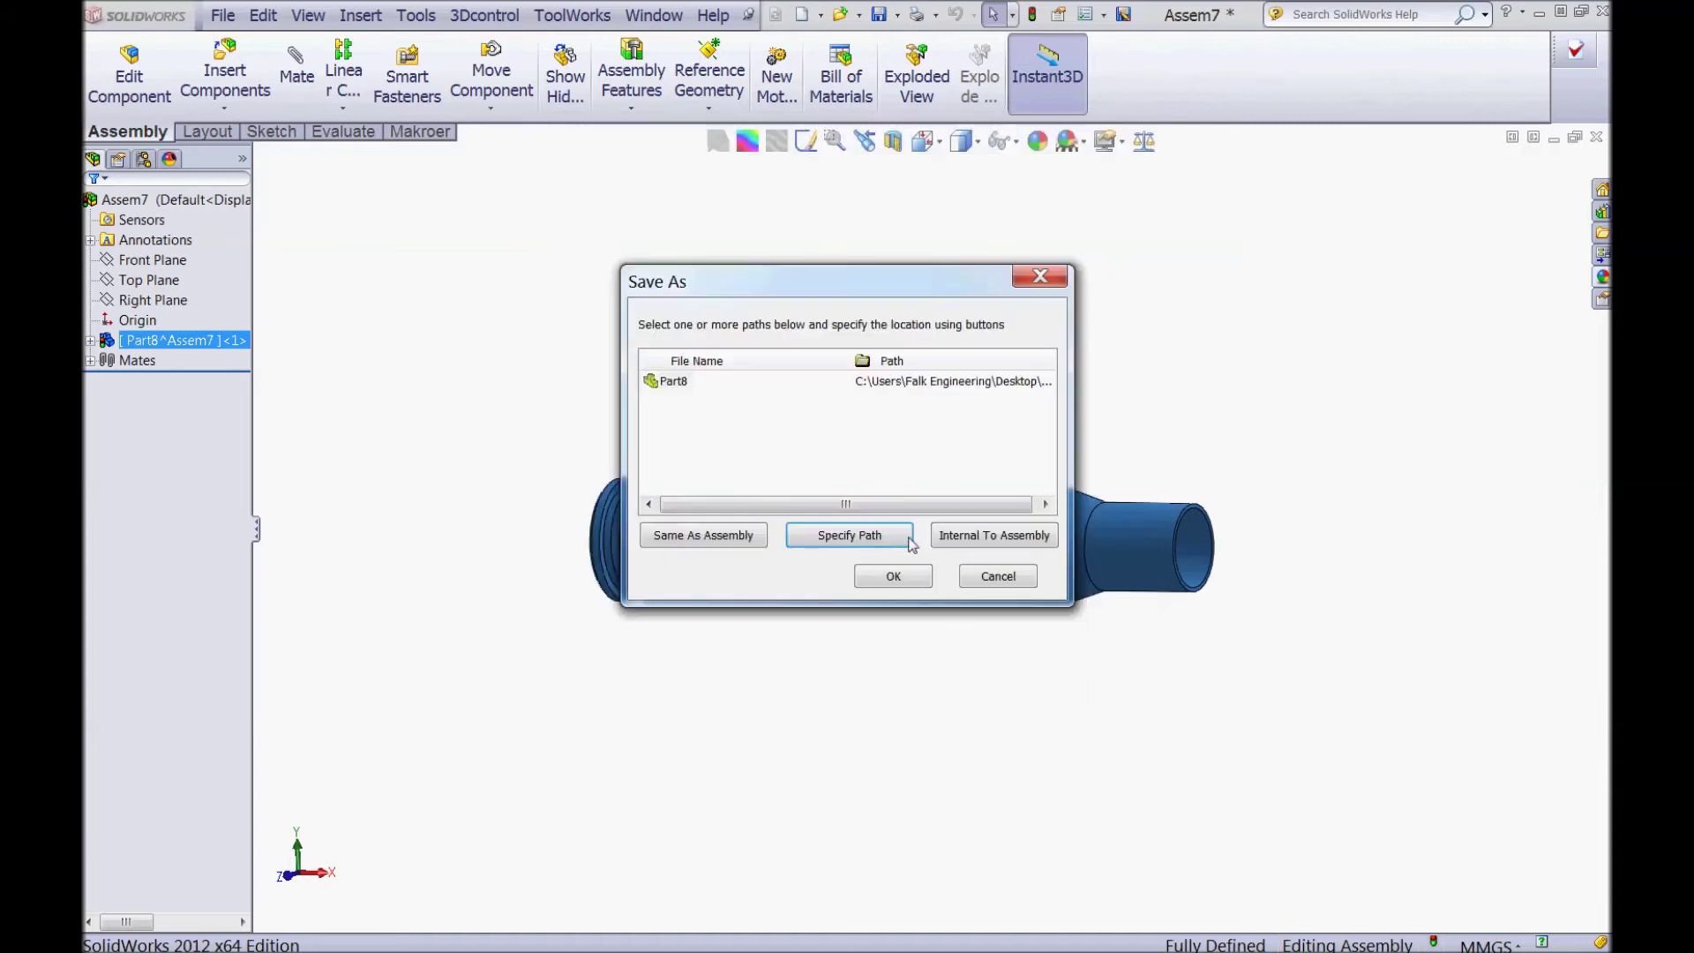
click(669, 394)
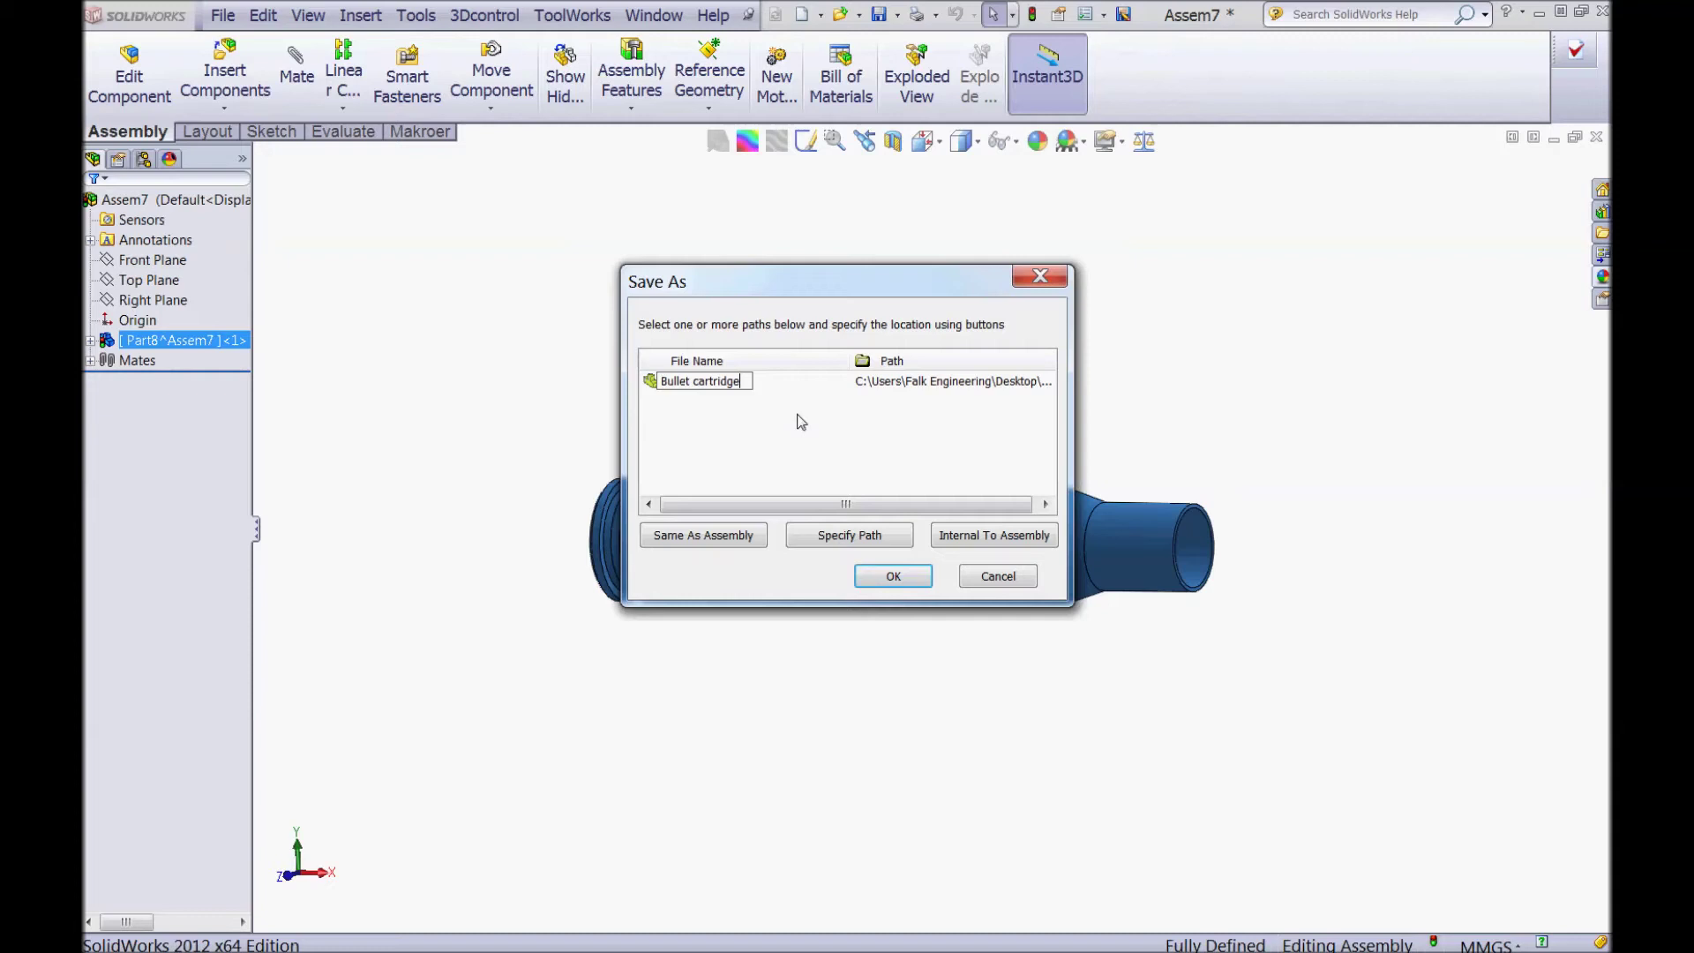
click(894, 576)
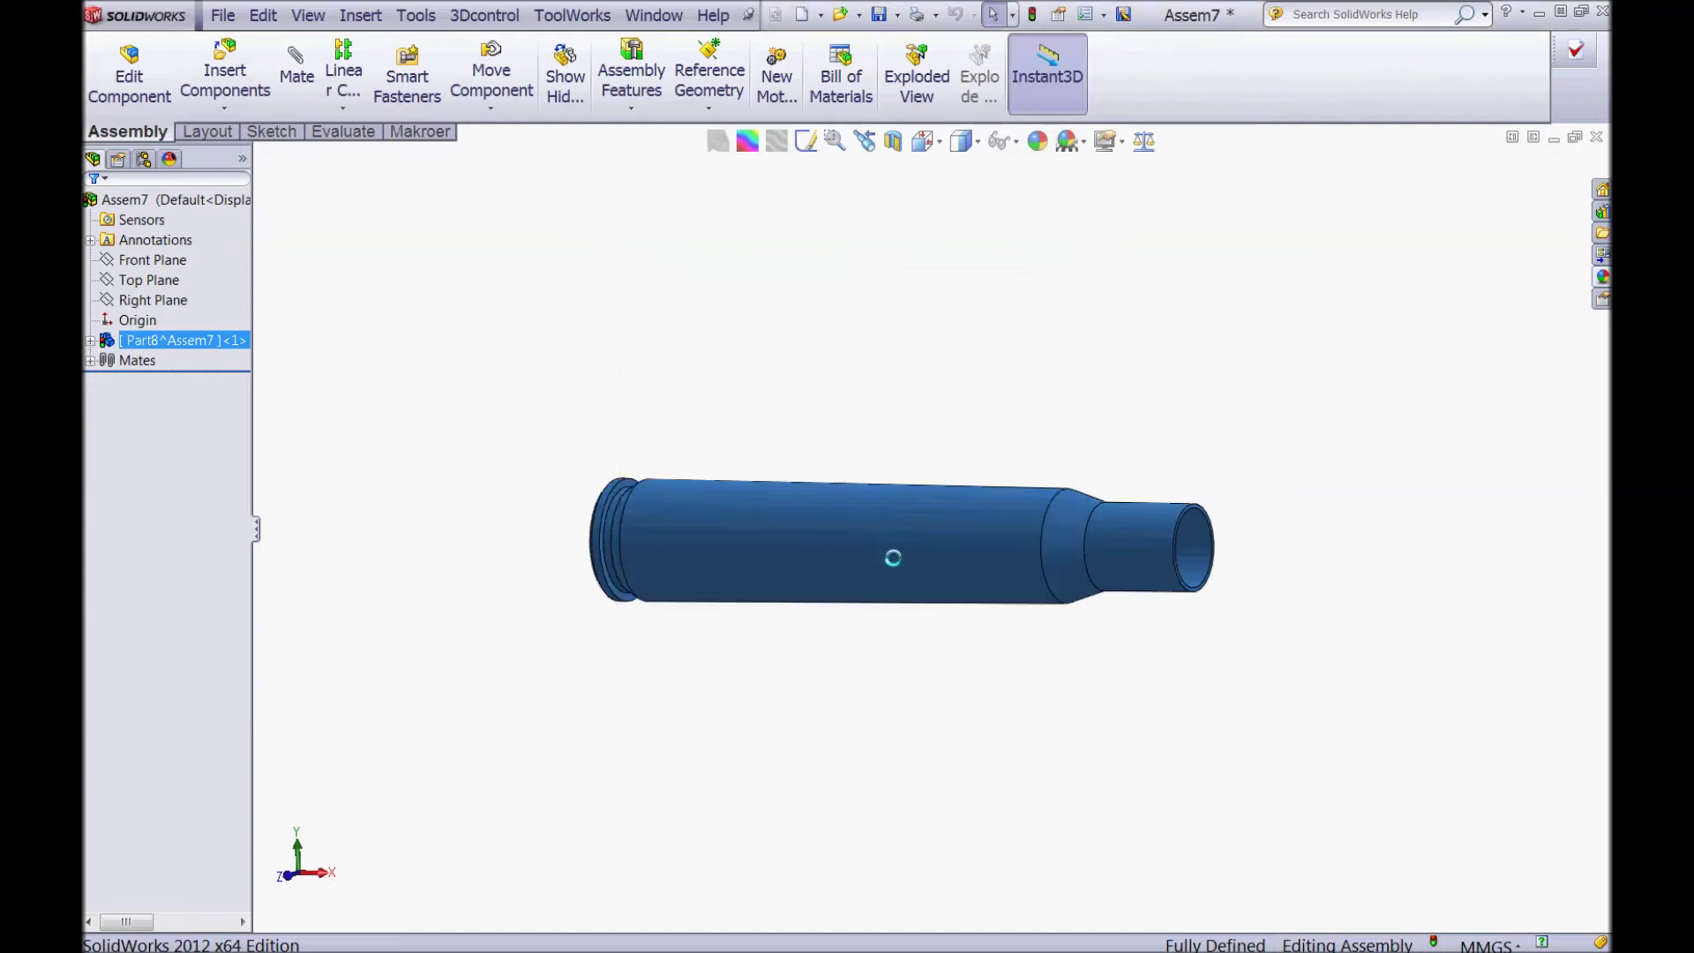
click(770, 334)
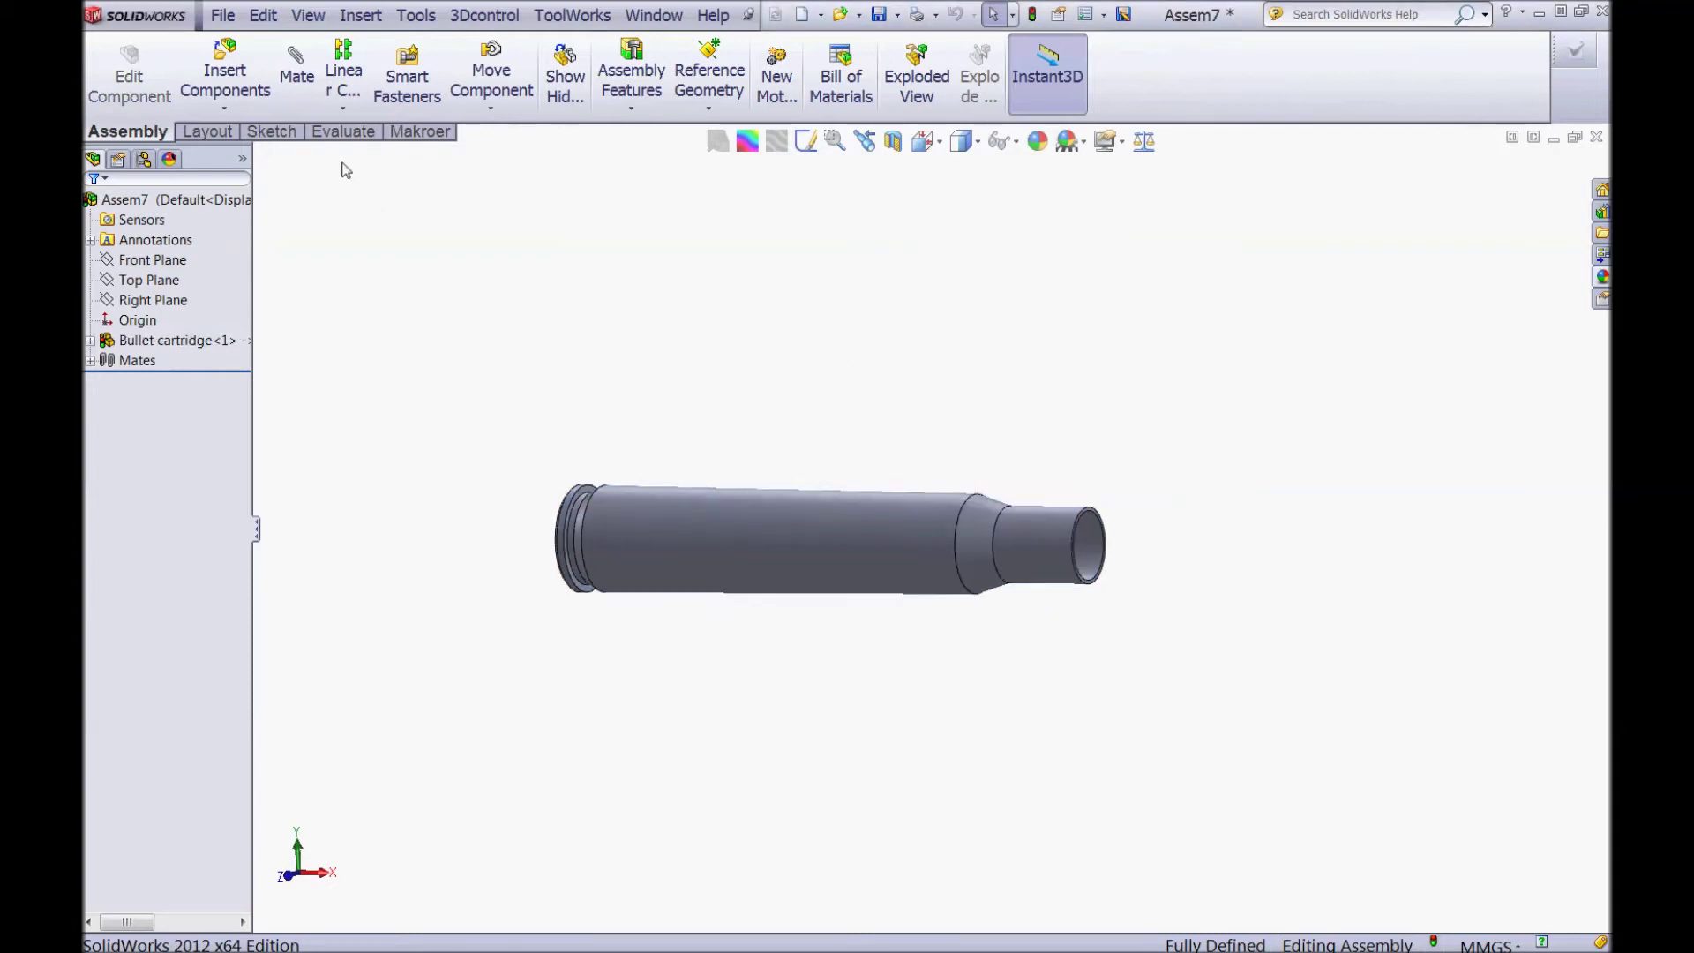
Step: Insert a new part sketched on Front Plane and draw a horizontal centreline along the cartridge
click(225, 111)
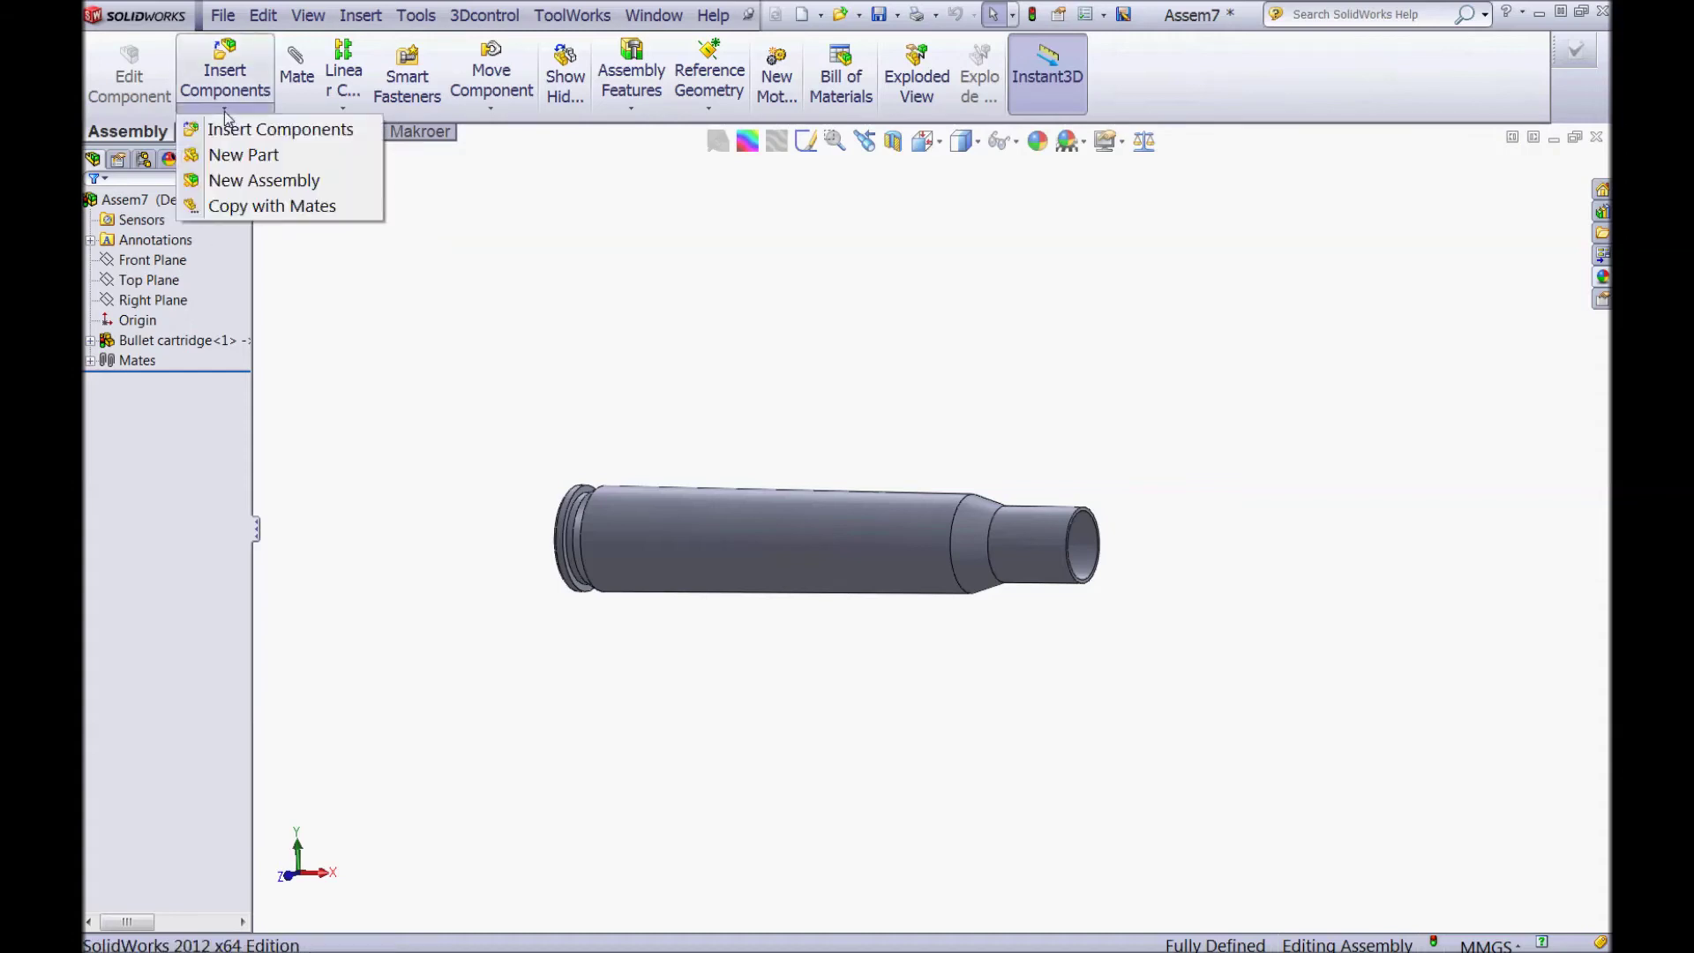
click(241, 154)
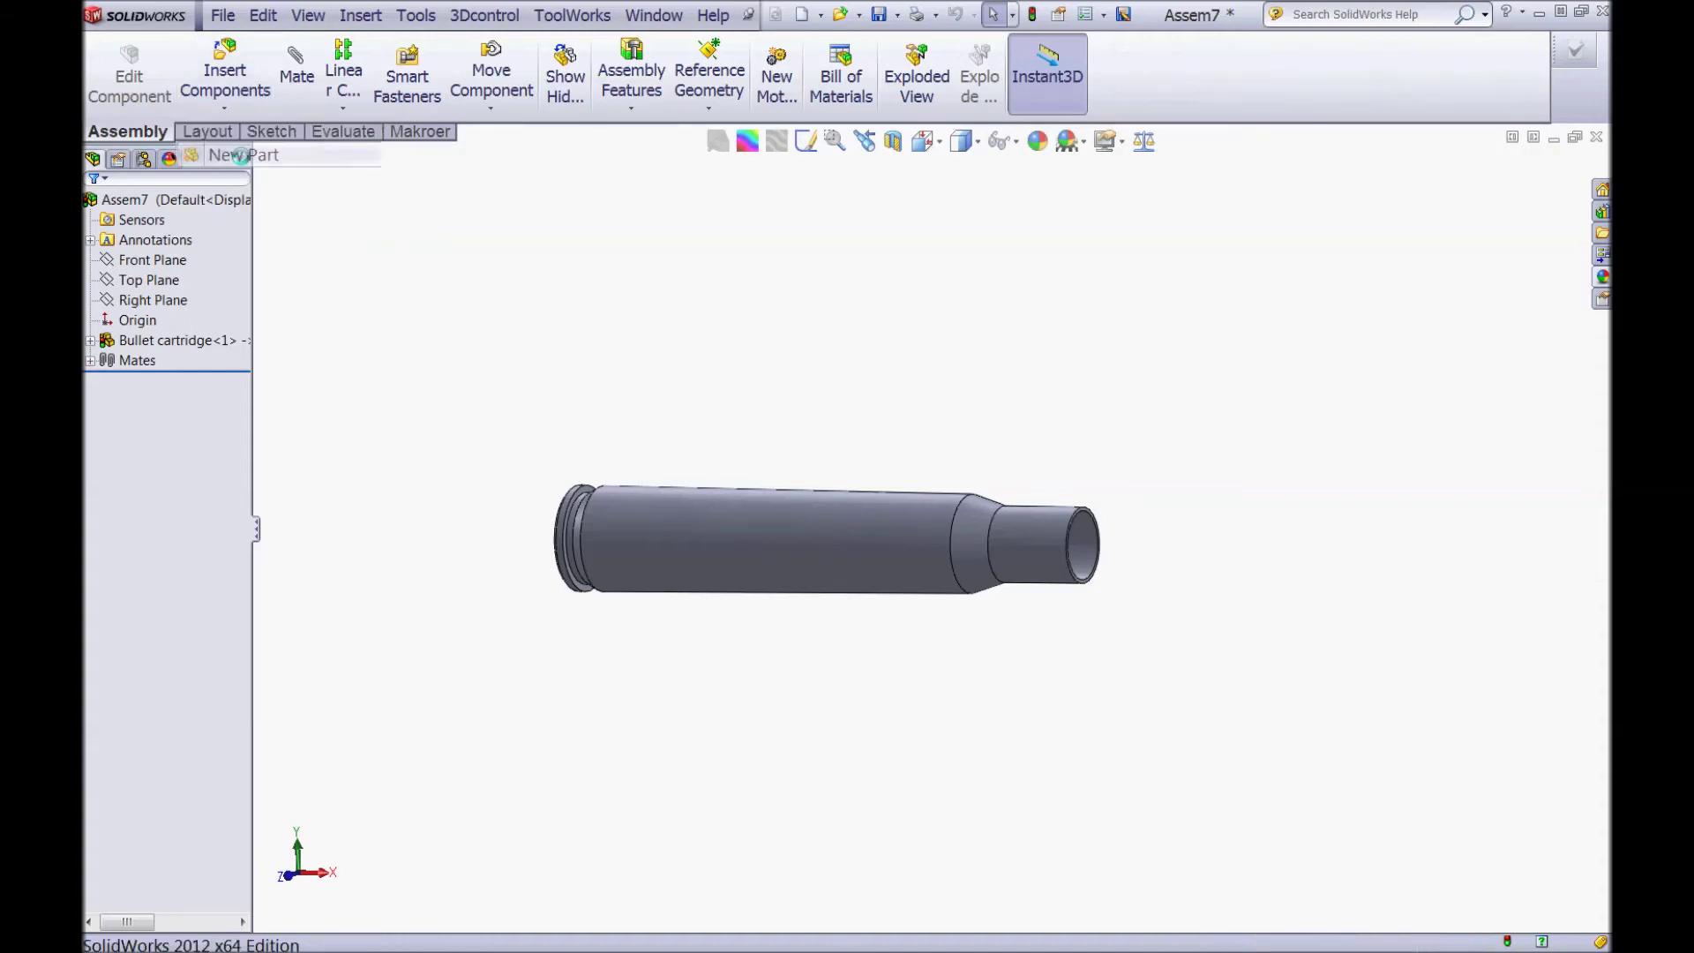
click(142, 261)
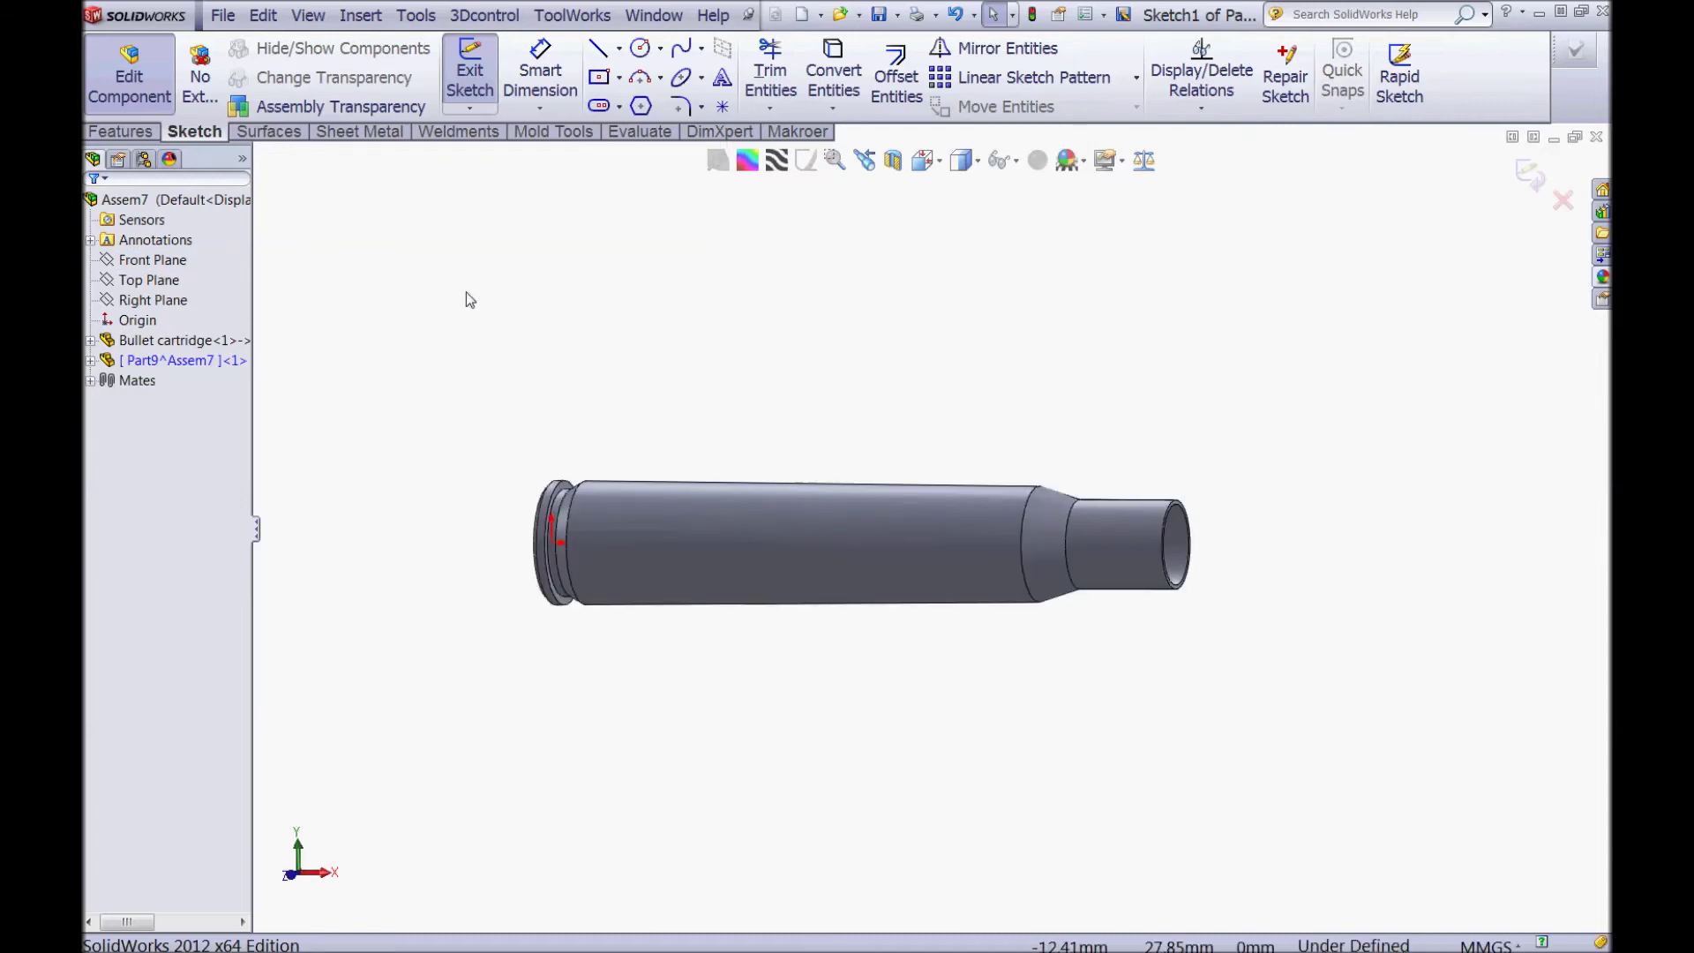
click(621, 50)
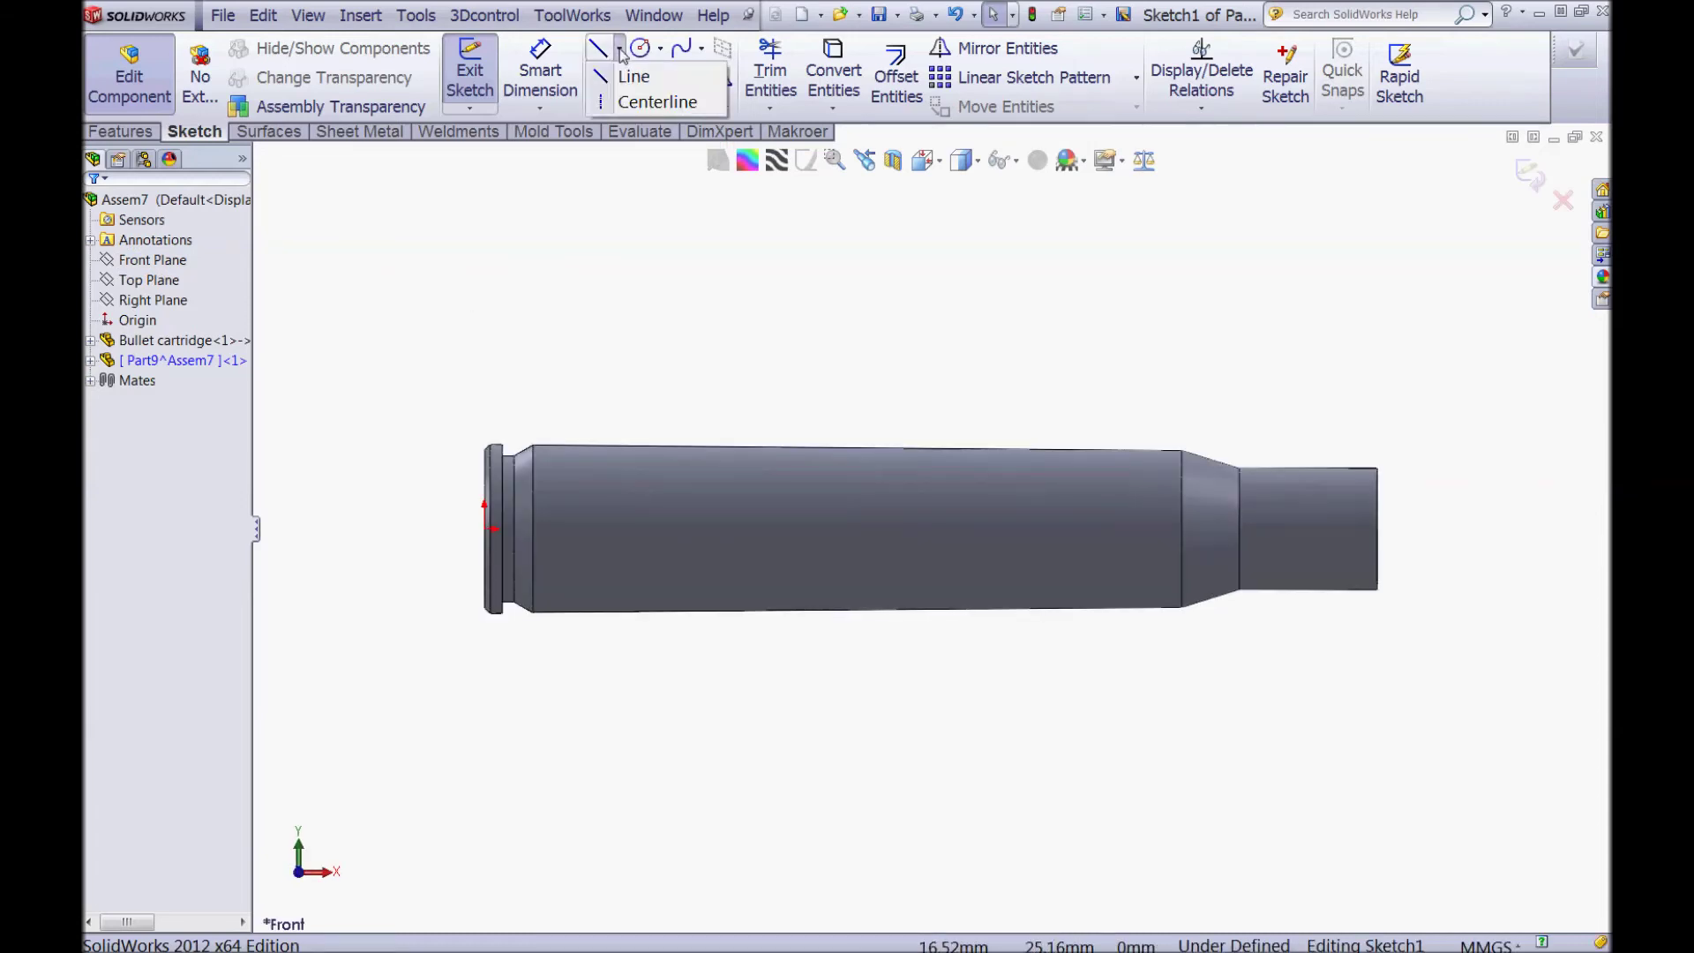
click(653, 102)
click(548, 252)
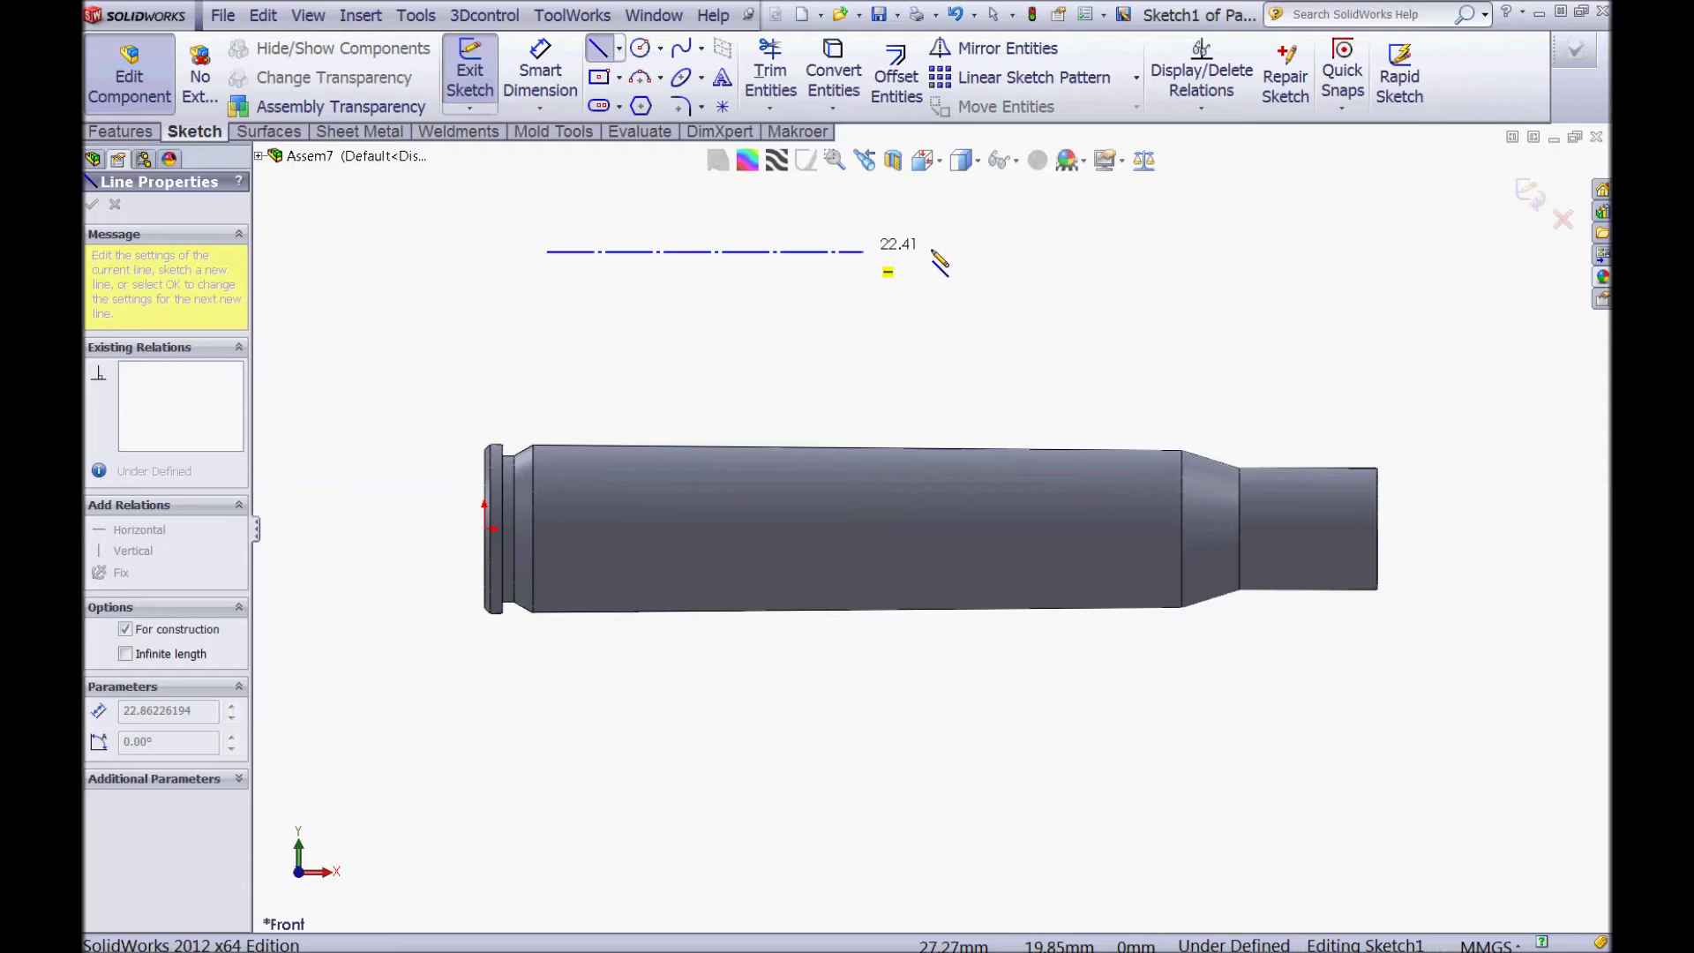
click(1020, 252)
key(Escape)
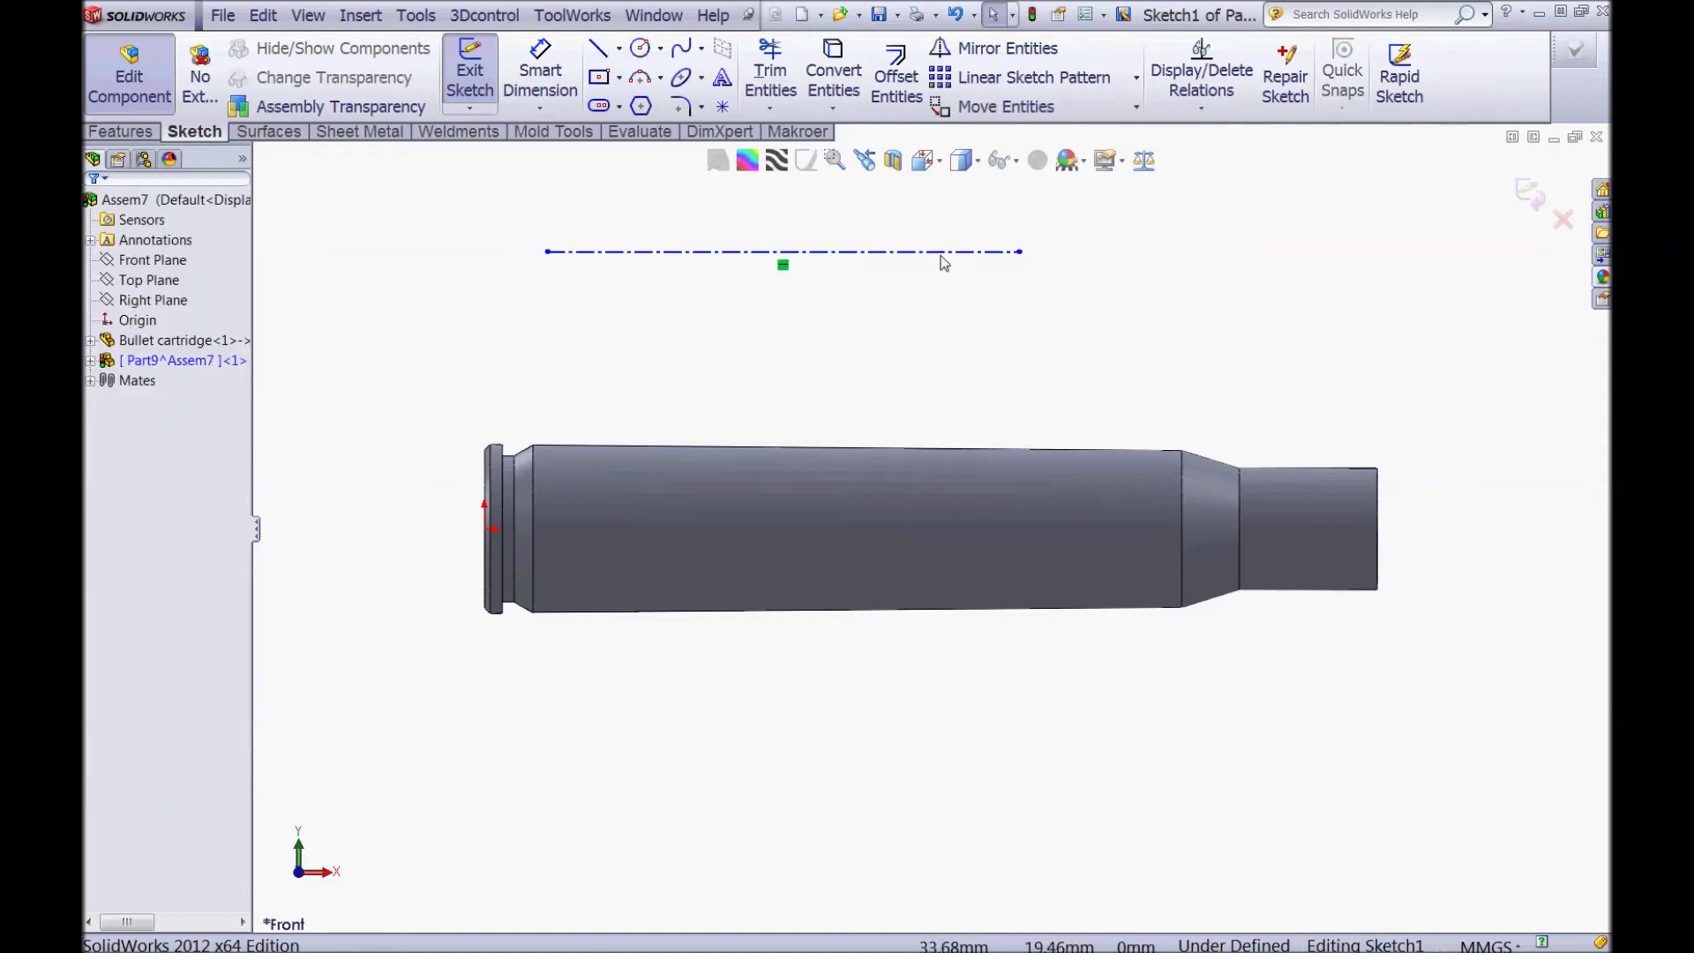
Step: Make the centreline infinite in length and coincident with the origin
click(892, 254)
click(126, 541)
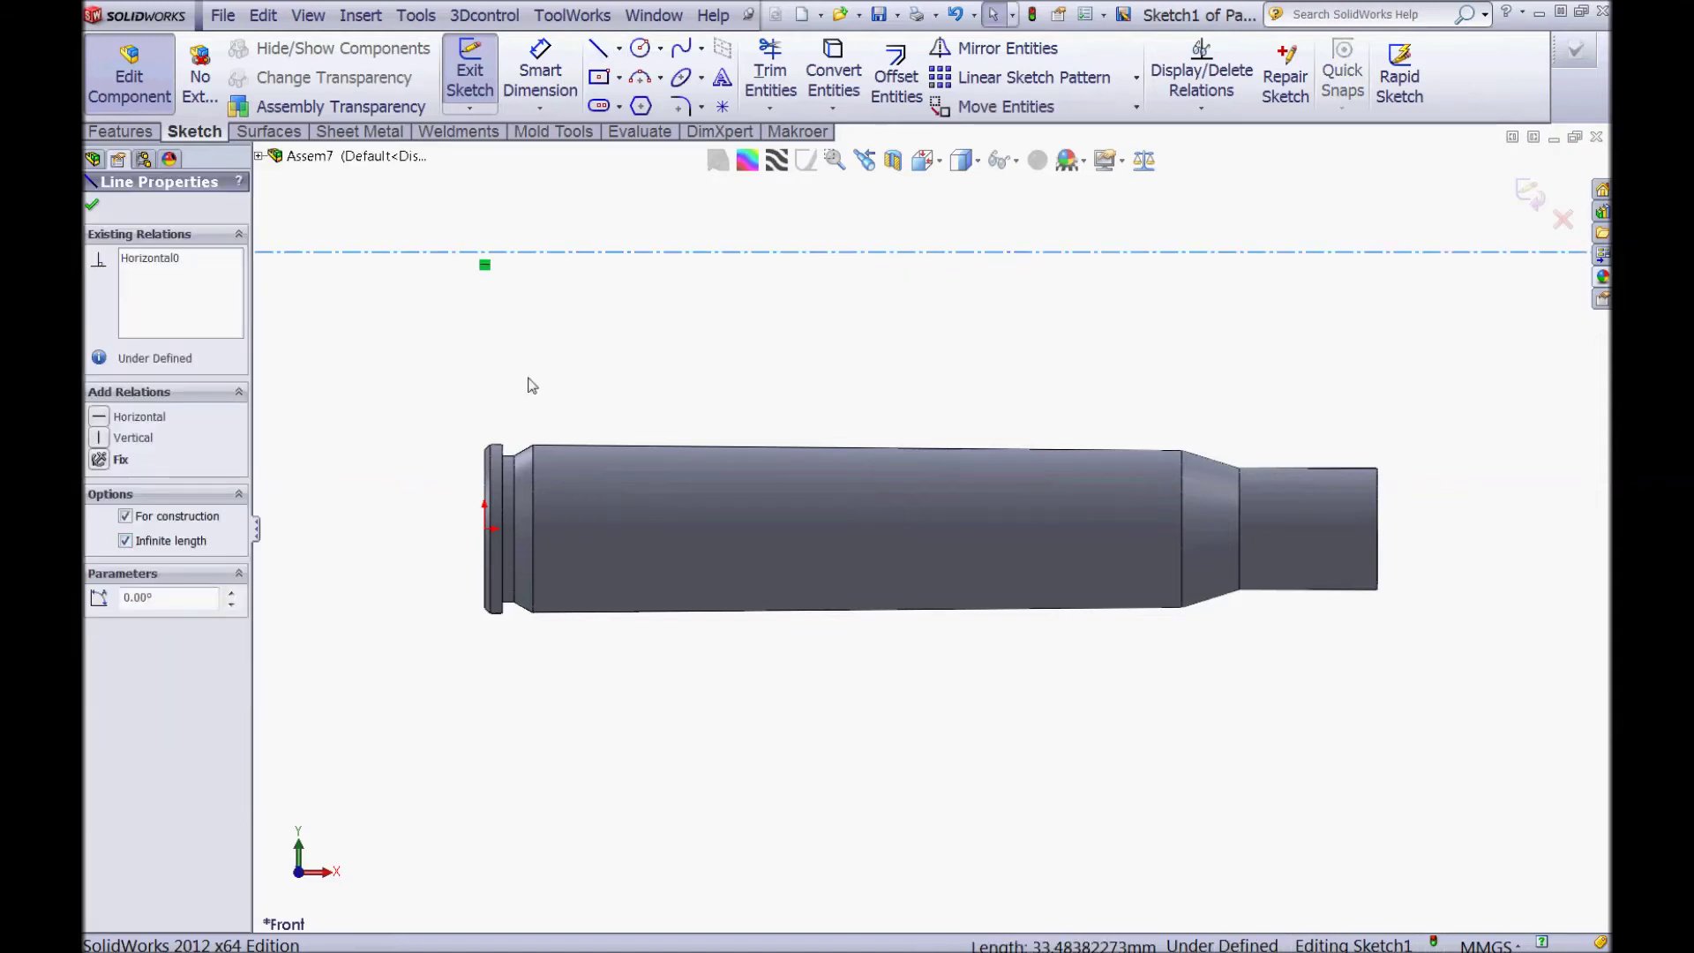
click(529, 384)
click(138, 321)
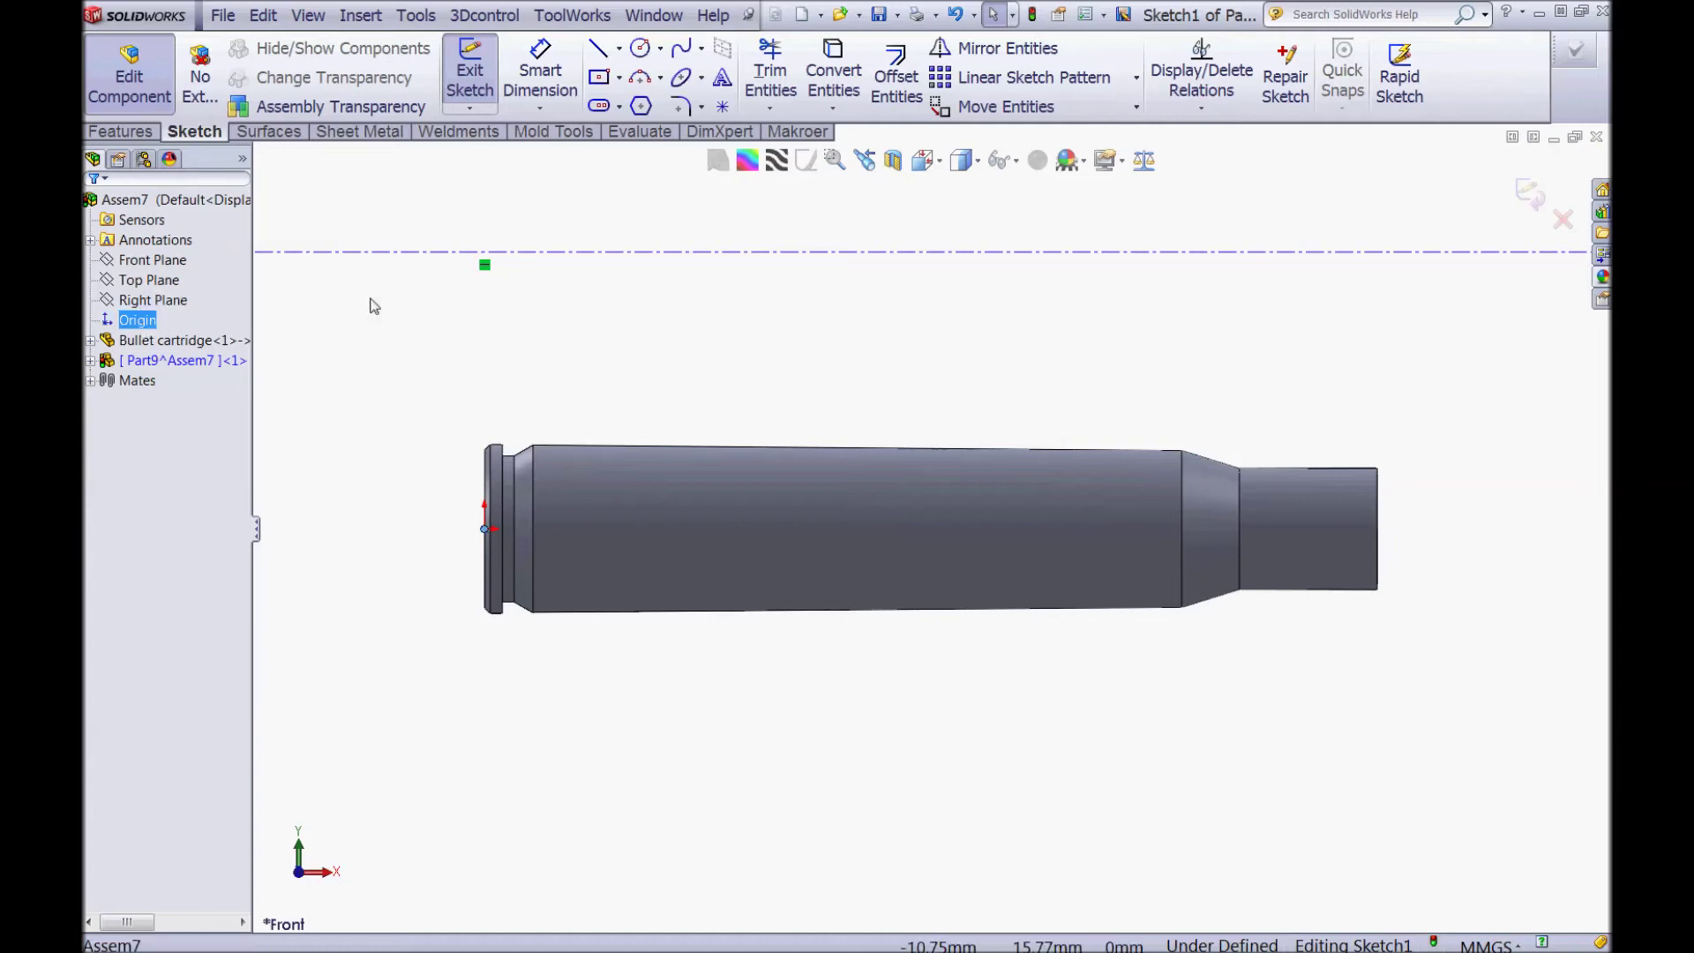
ctrl+click(437, 252)
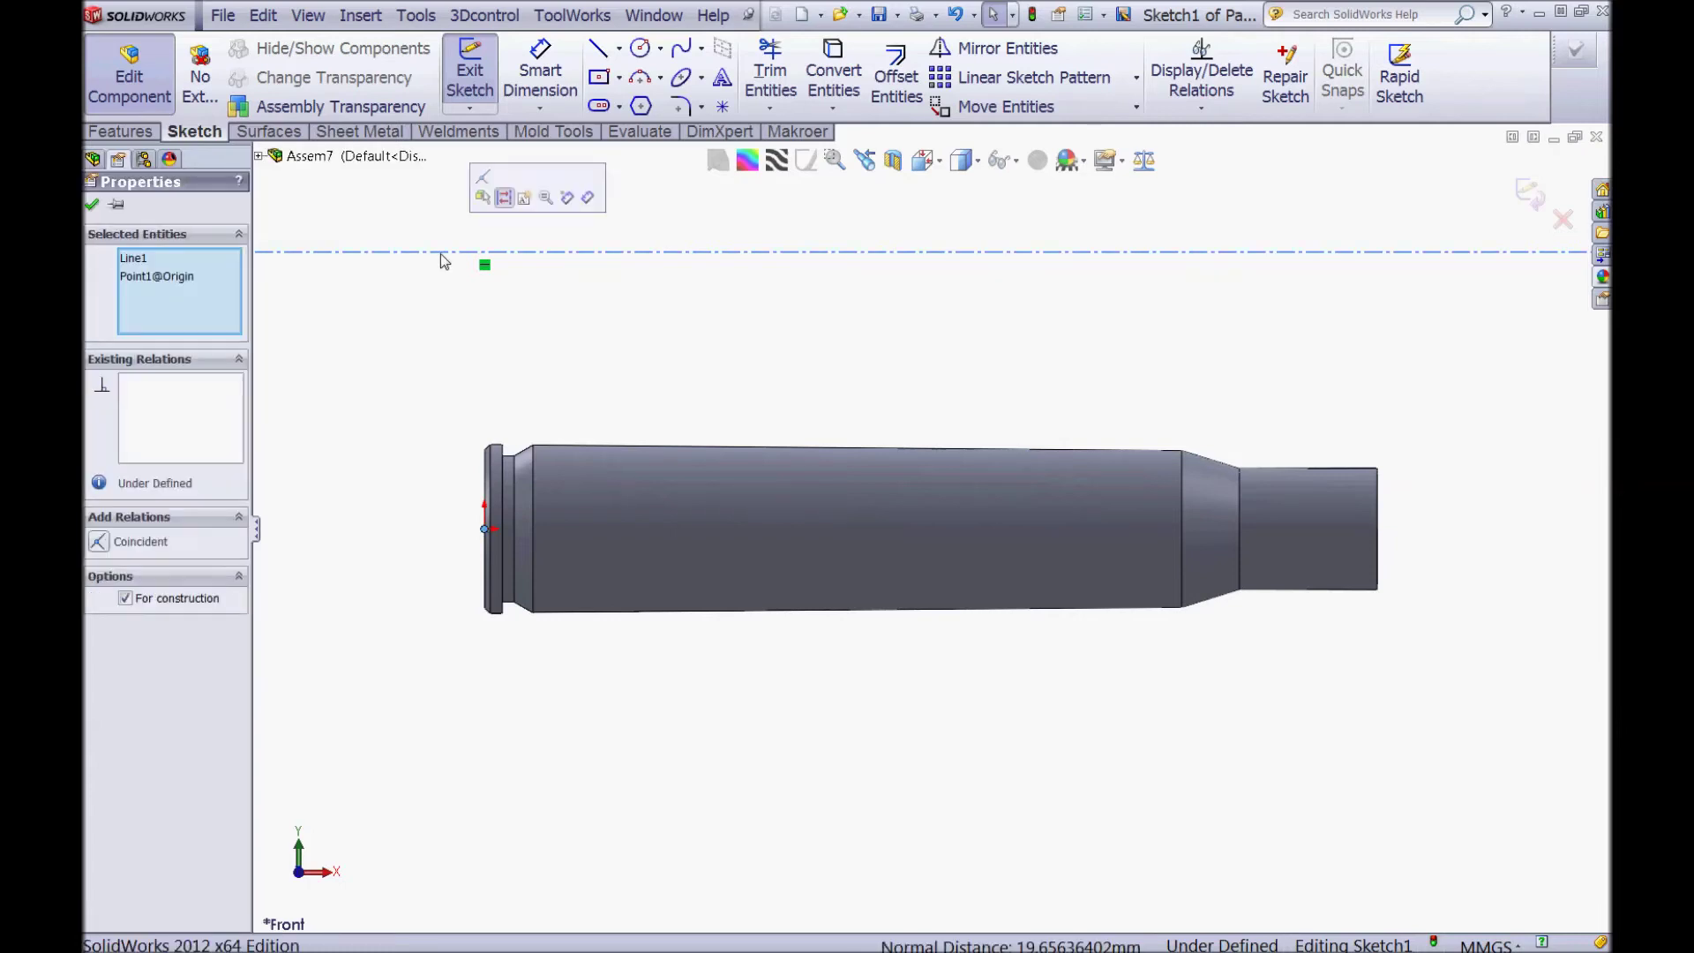
click(484, 184)
click(821, 285)
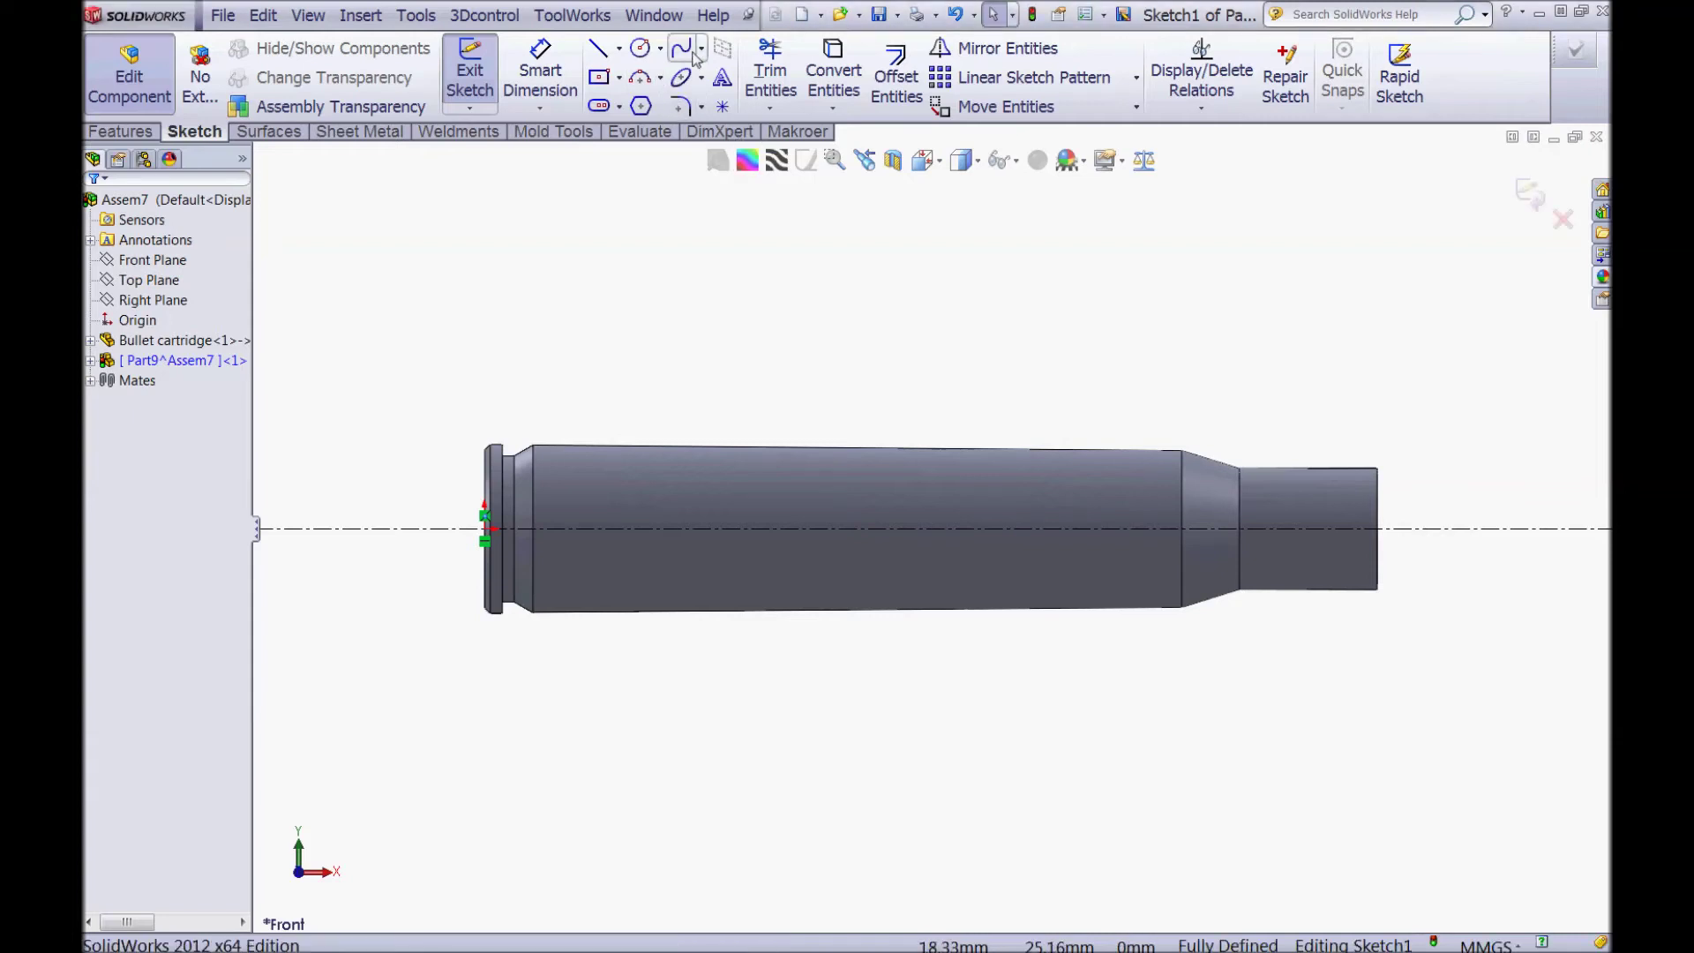
Step: Draw a vertical line up from the axis and a horizontal line out to the neck mouth
click(598, 48)
scroll(1326, 519, down, 2)
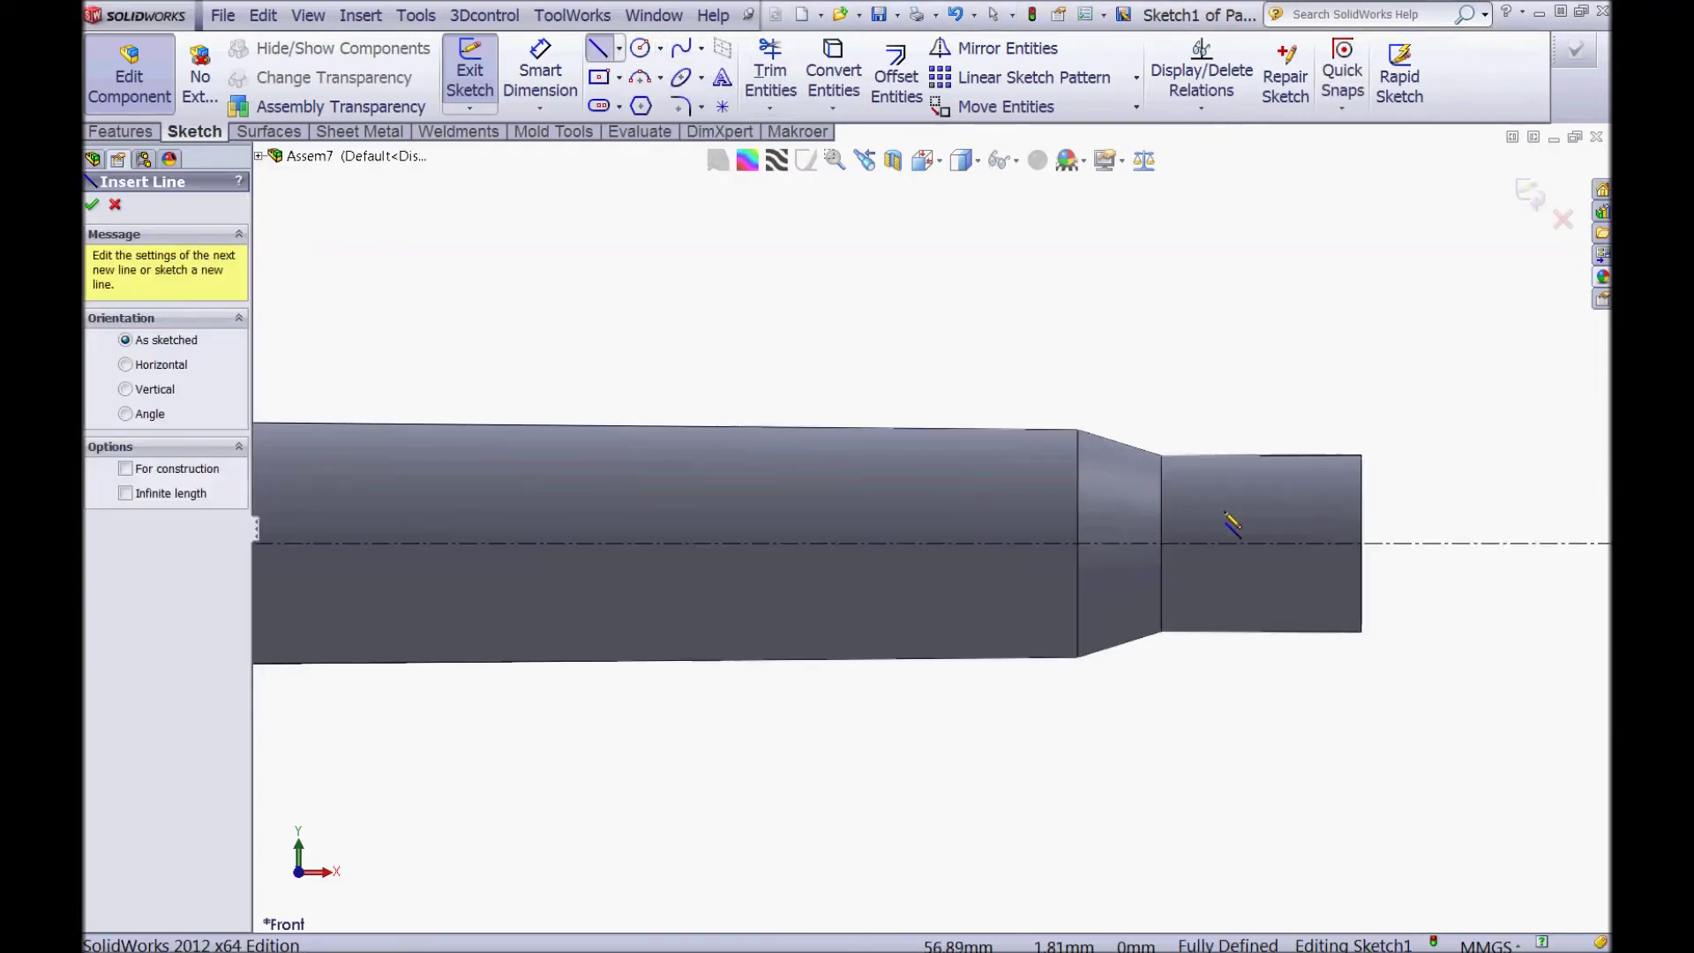
click(1175, 543)
click(1176, 479)
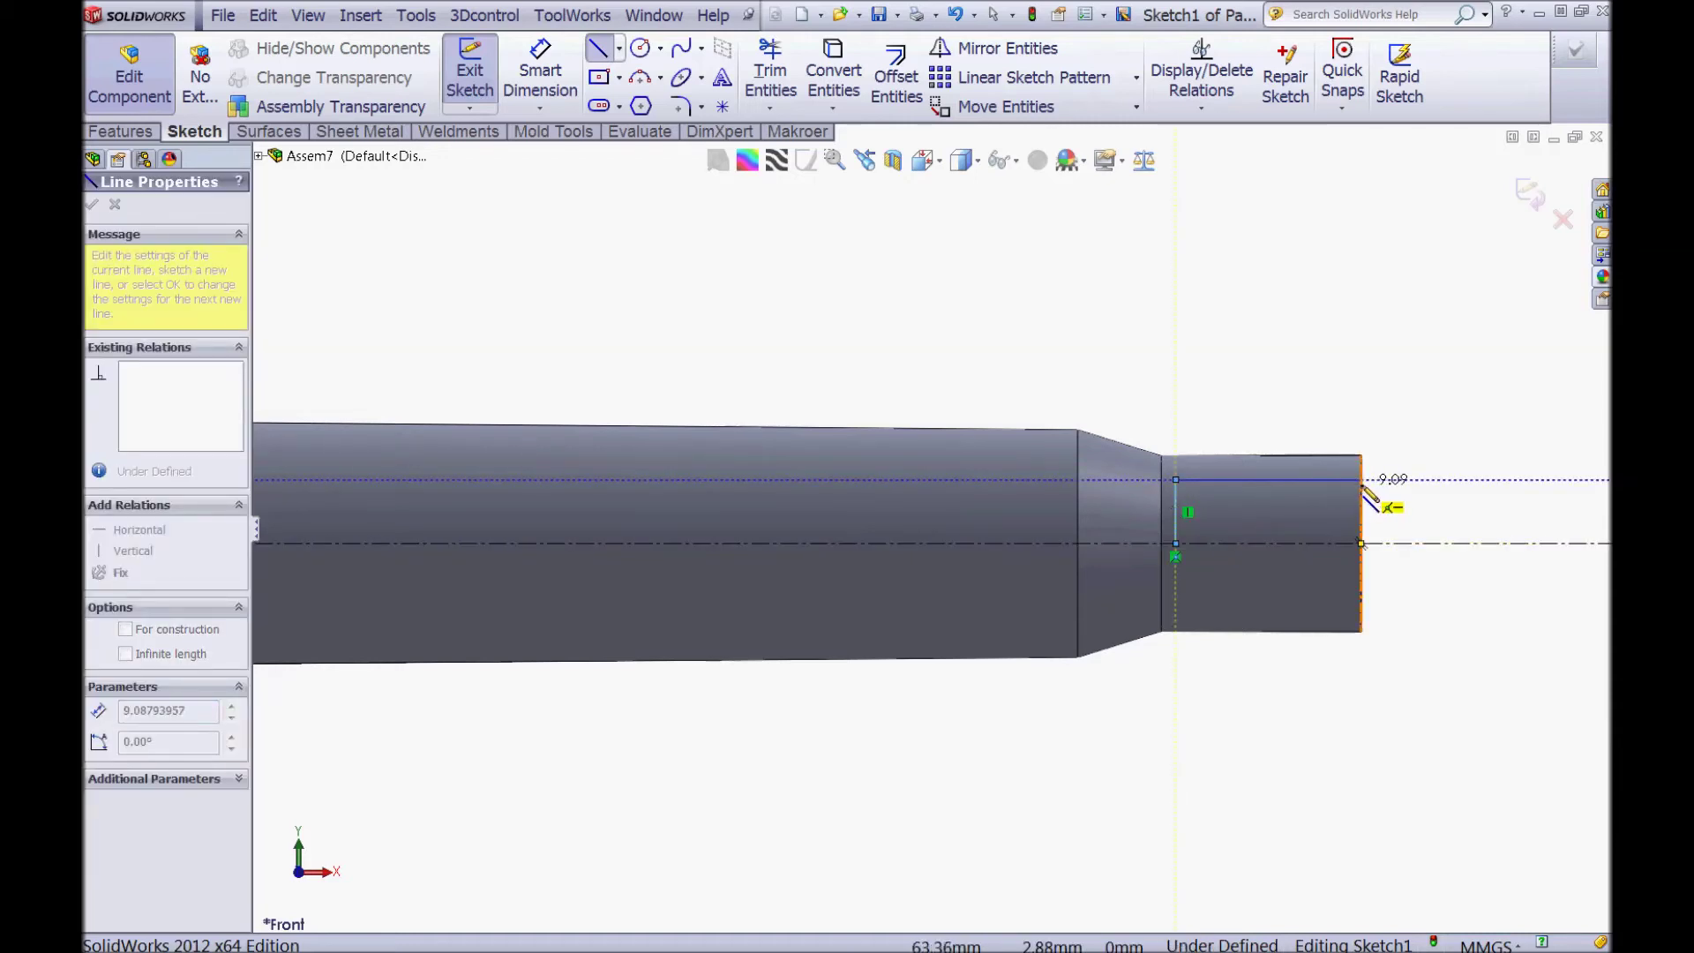
click(1374, 480)
key(Escape)
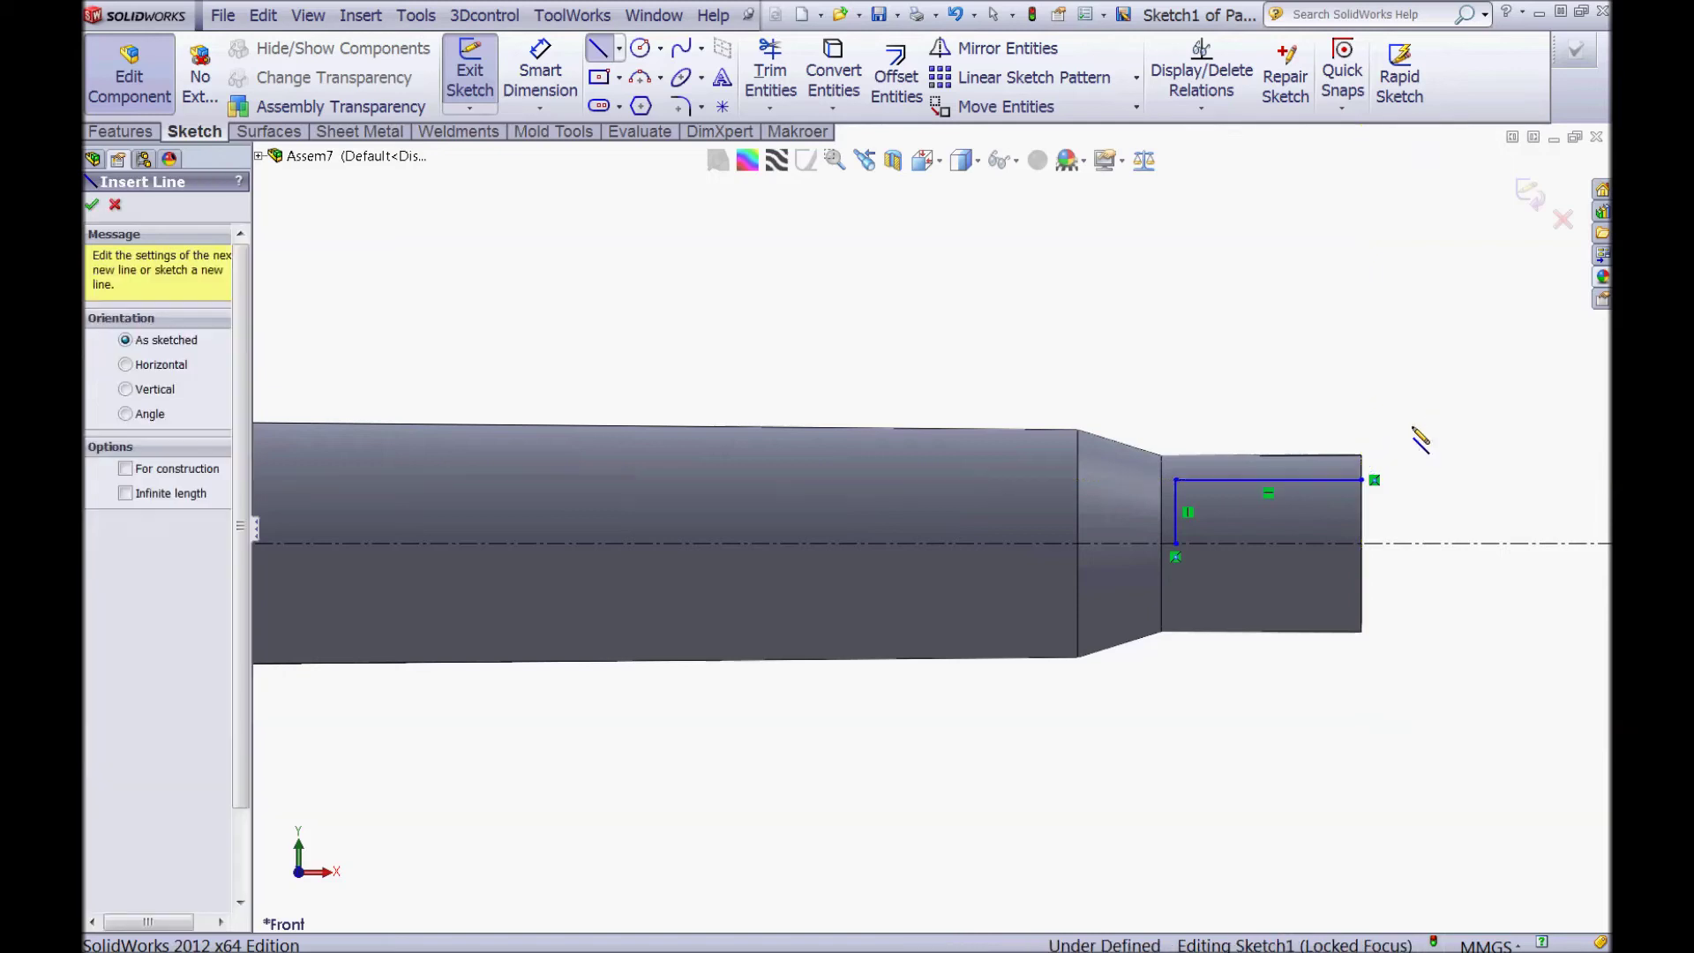
key(Escape)
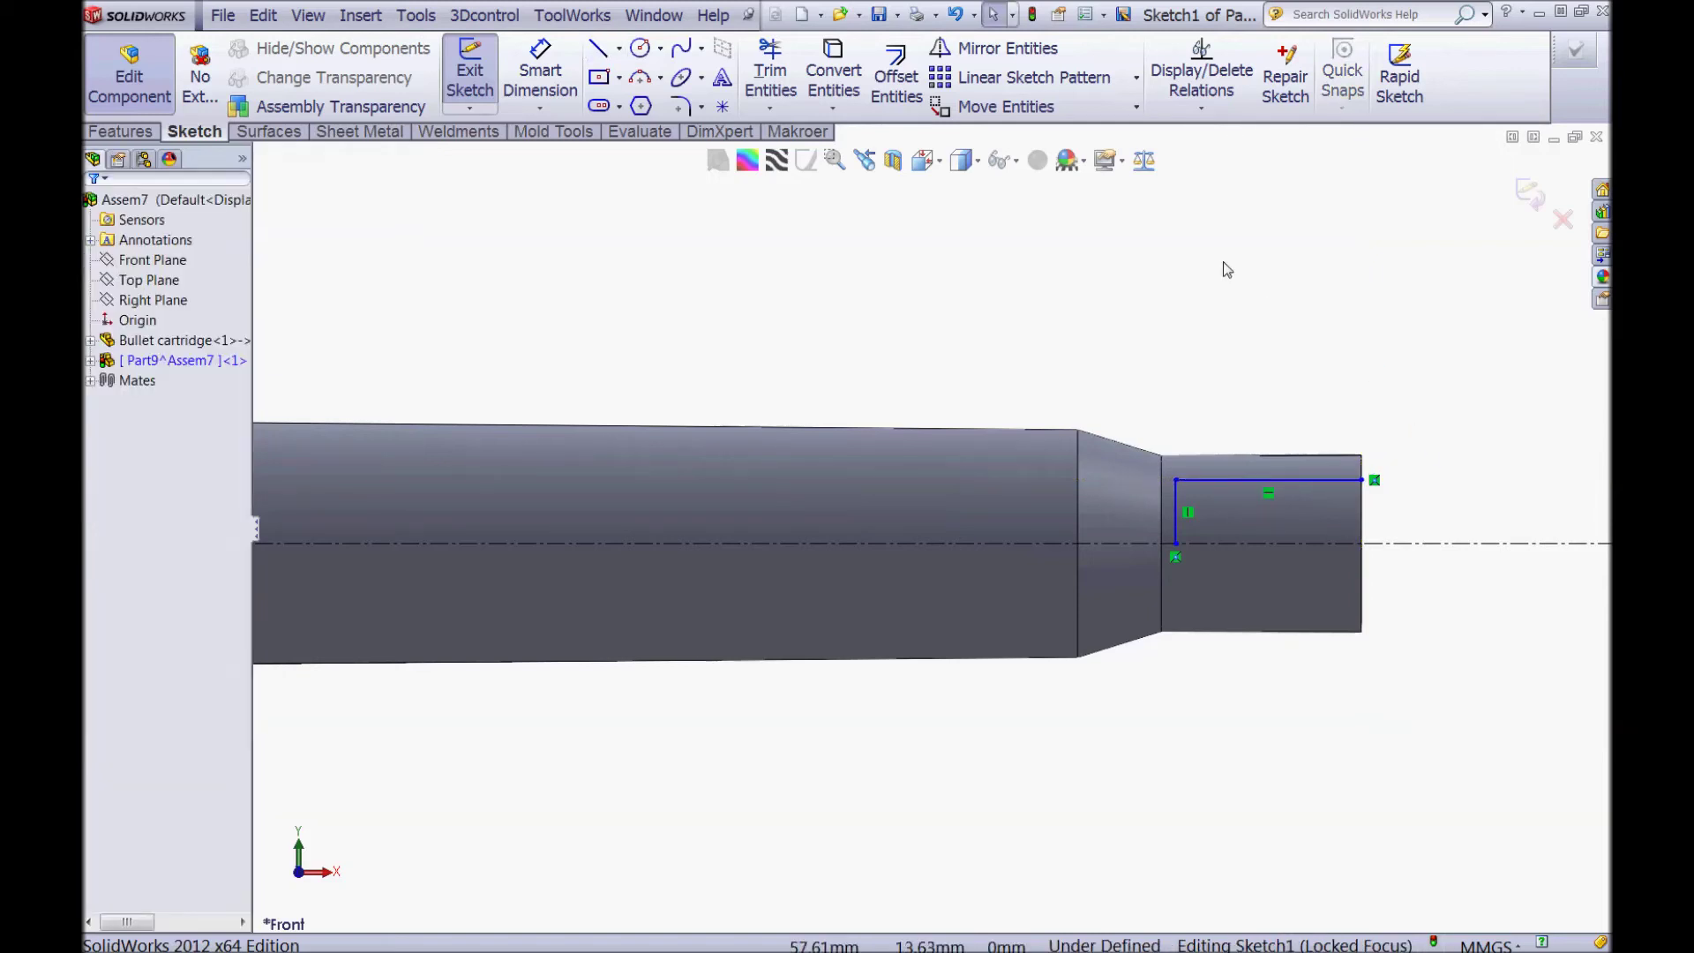
Step: Show the cartridge as wireframe and make the line corner coincident with the neck's inner edge
click(970, 163)
click(962, 304)
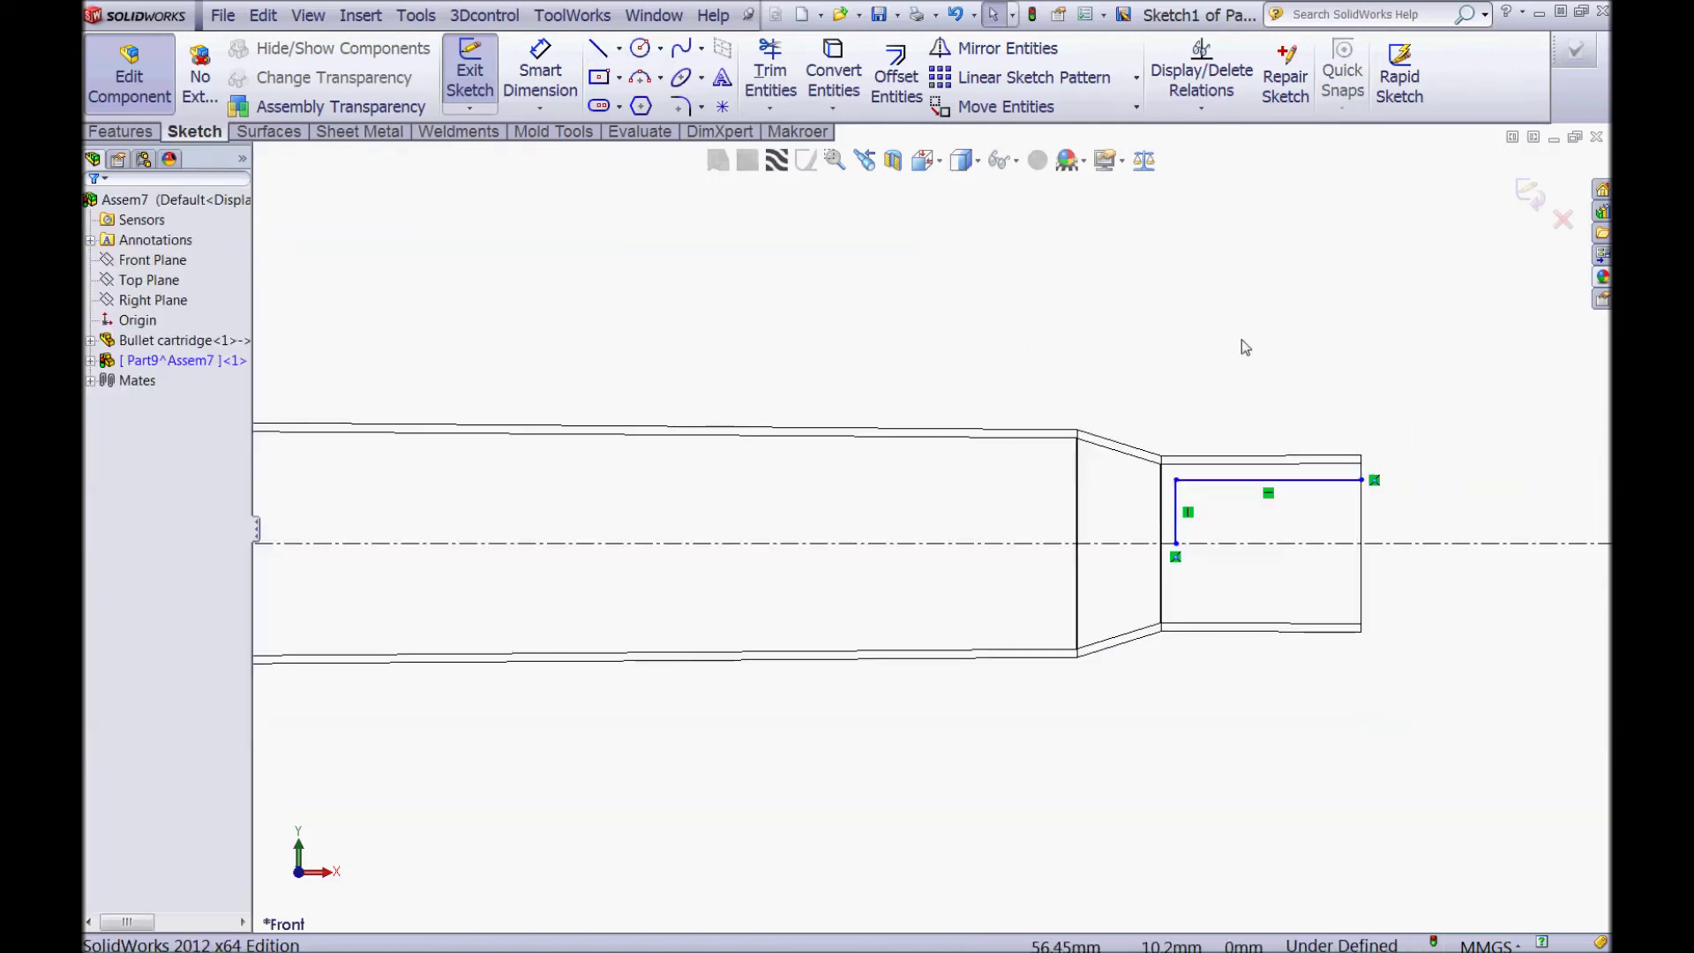
scroll(1306, 481, down, 5)
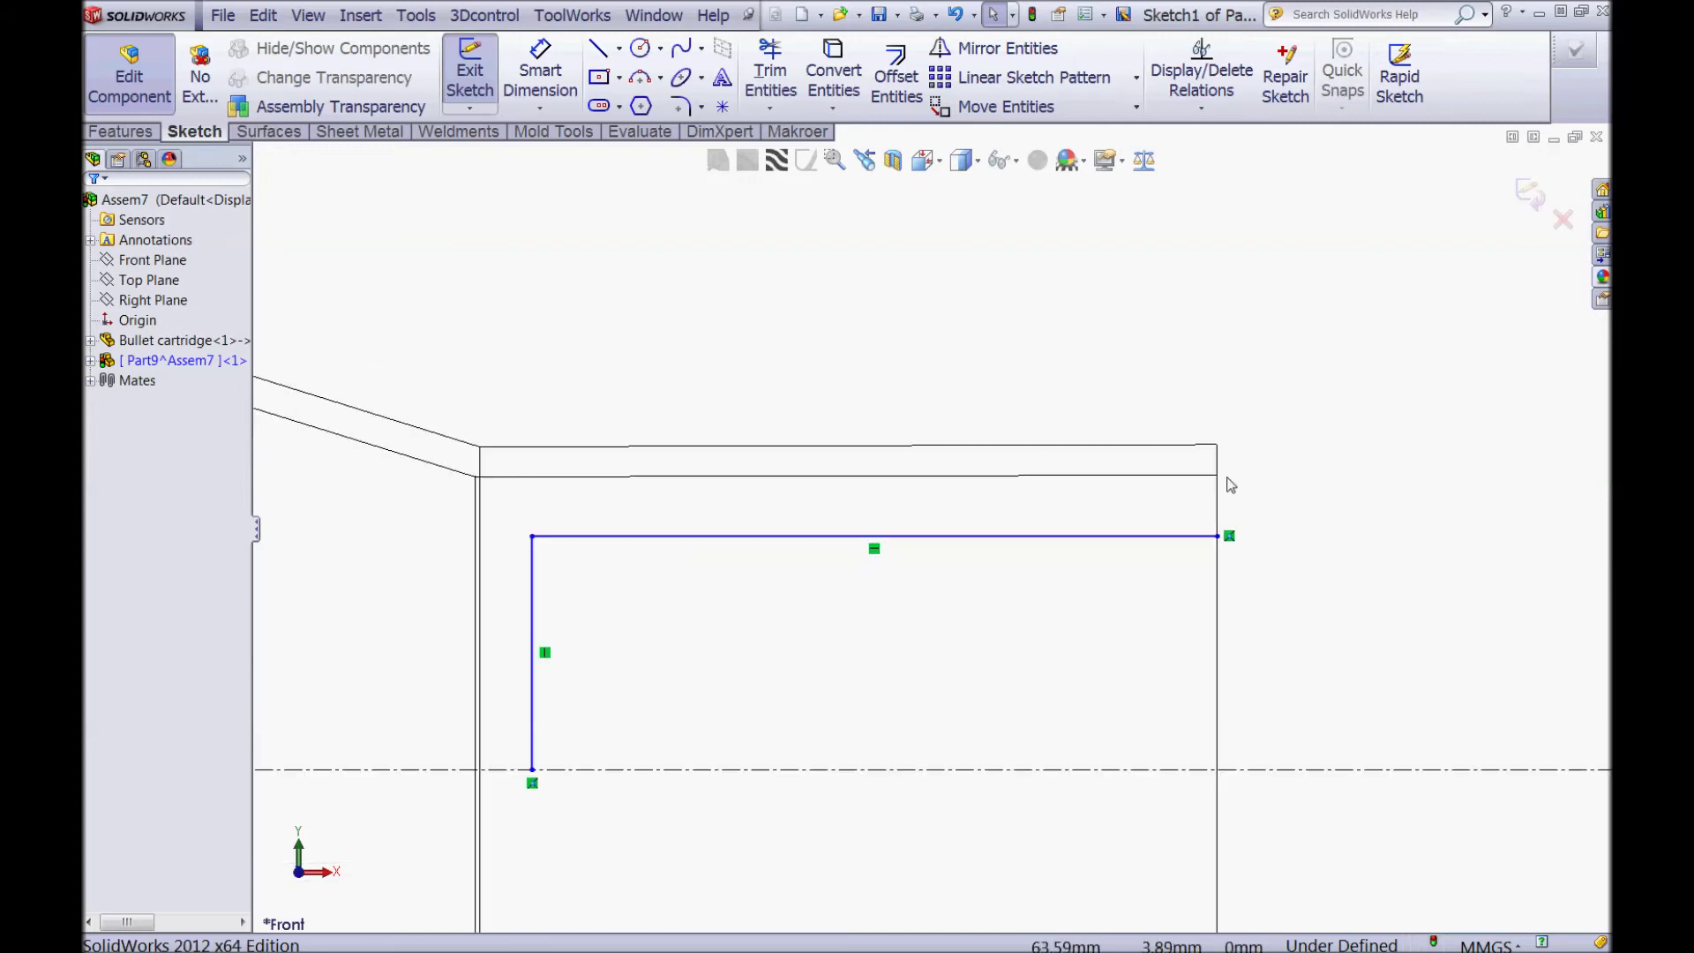
click(1218, 537)
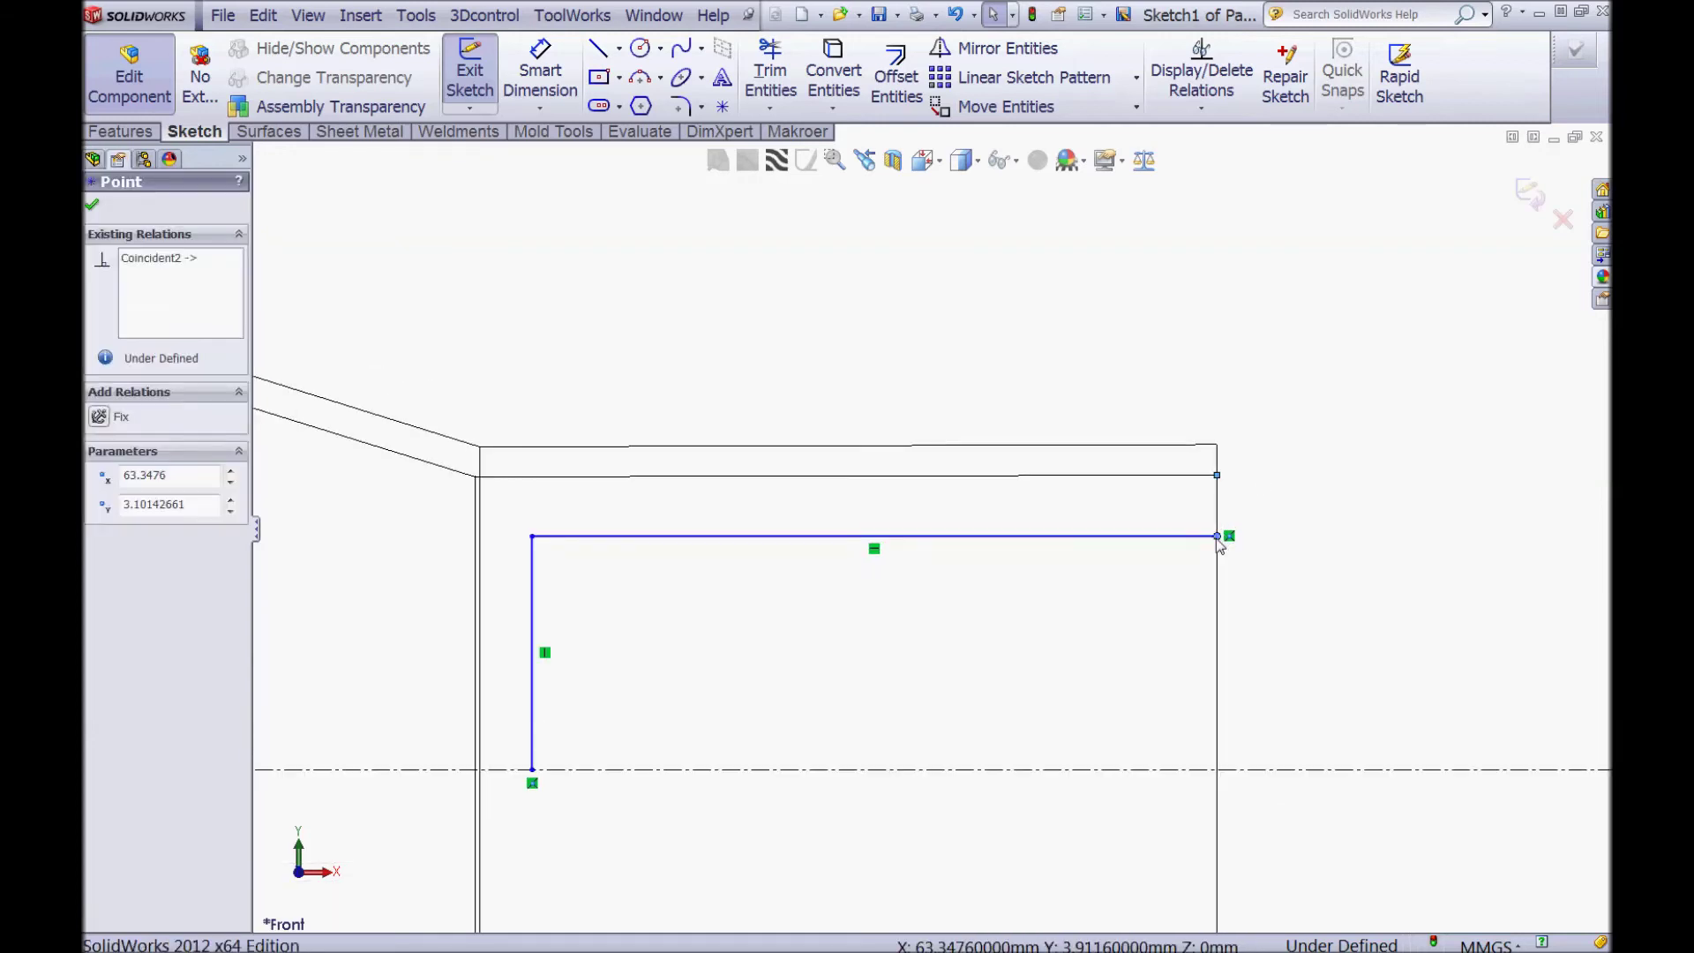
ctrl+click(1216, 475)
click(1294, 465)
click(976, 447)
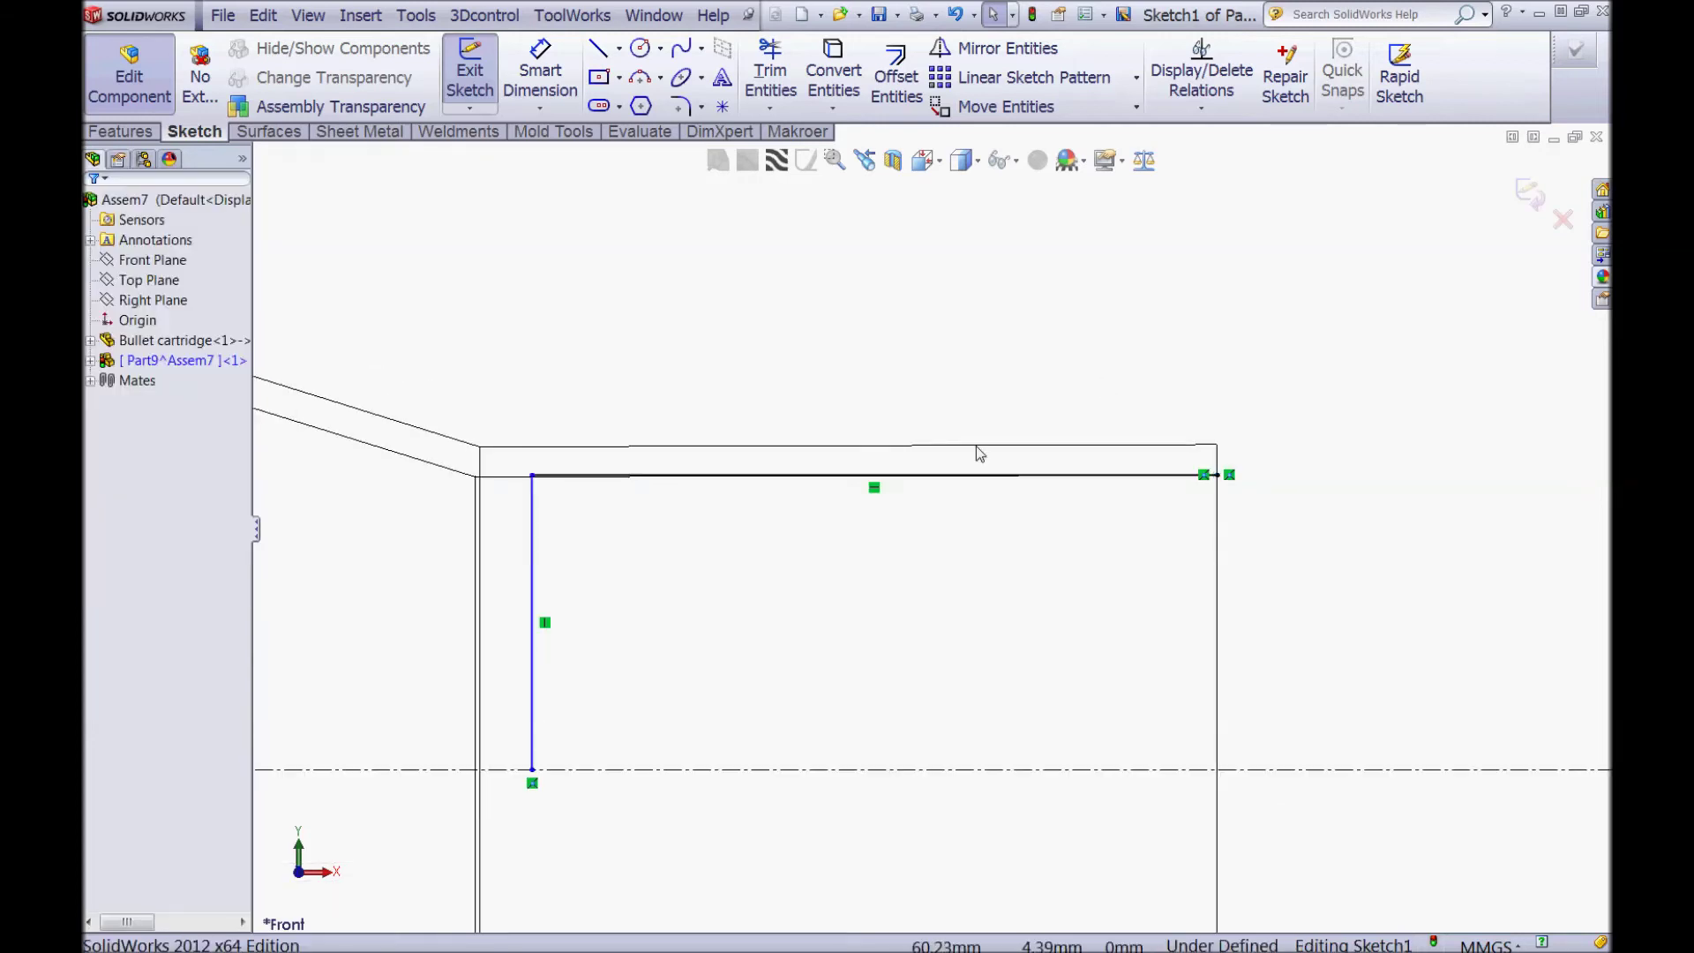
scroll(976, 446, up, 2)
Step: Start and cancel a dimension, then bring up the status-bar unit system menu
click(549, 78)
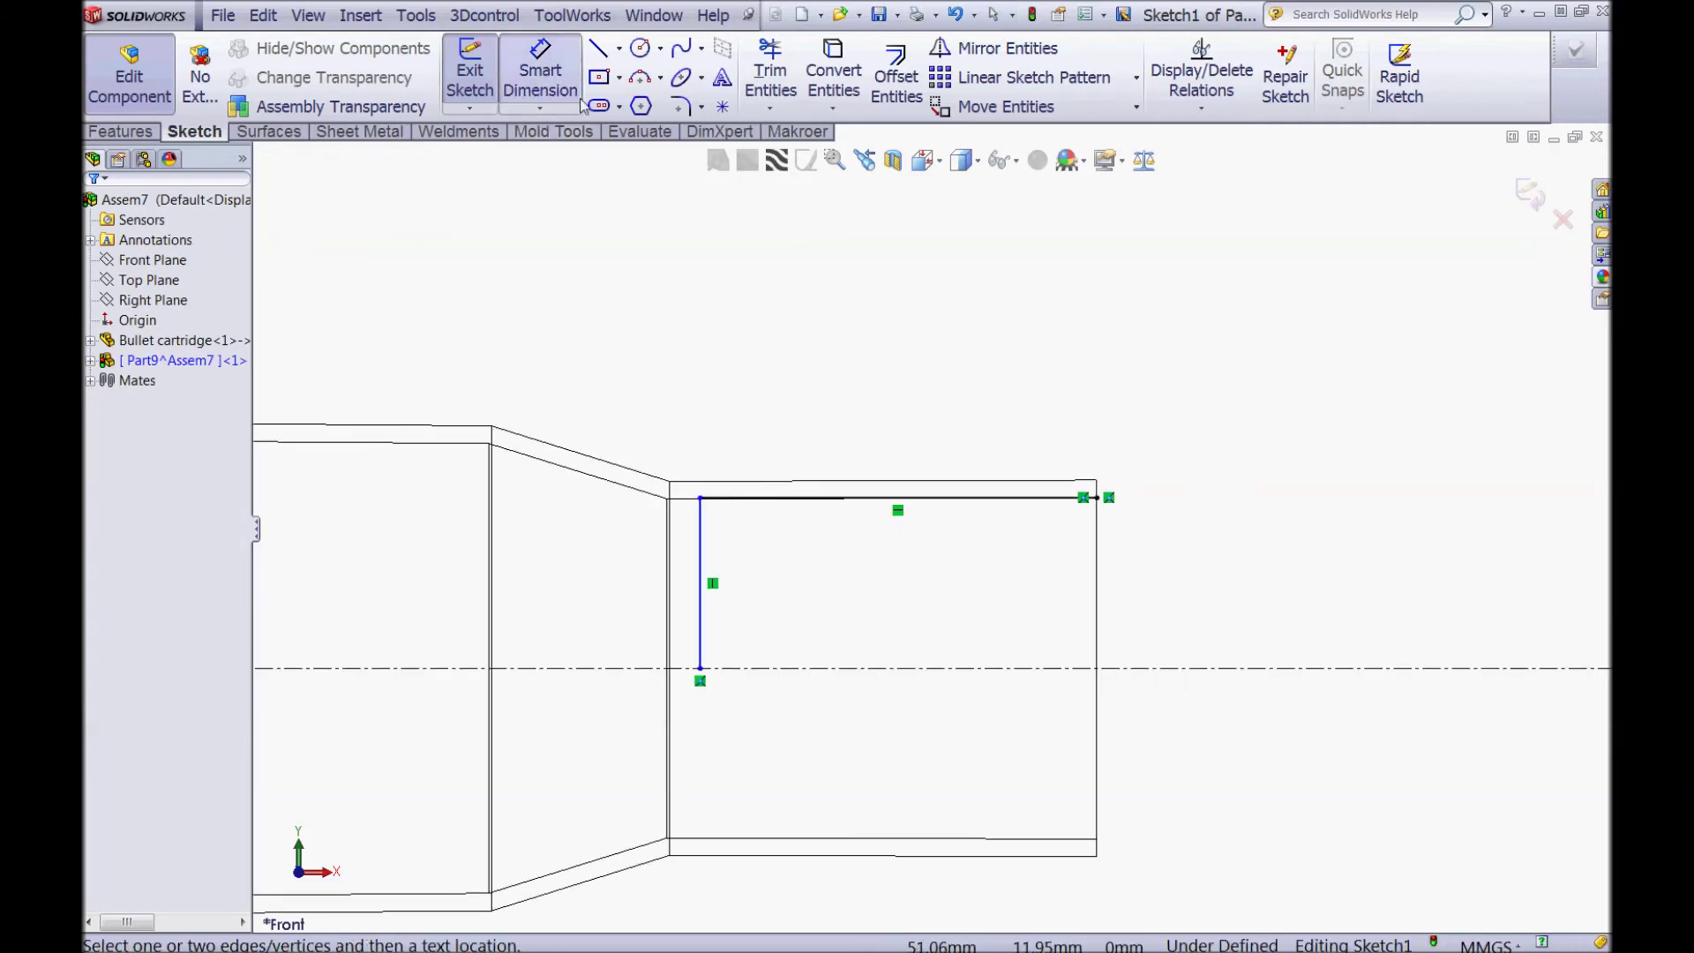
key(Escape)
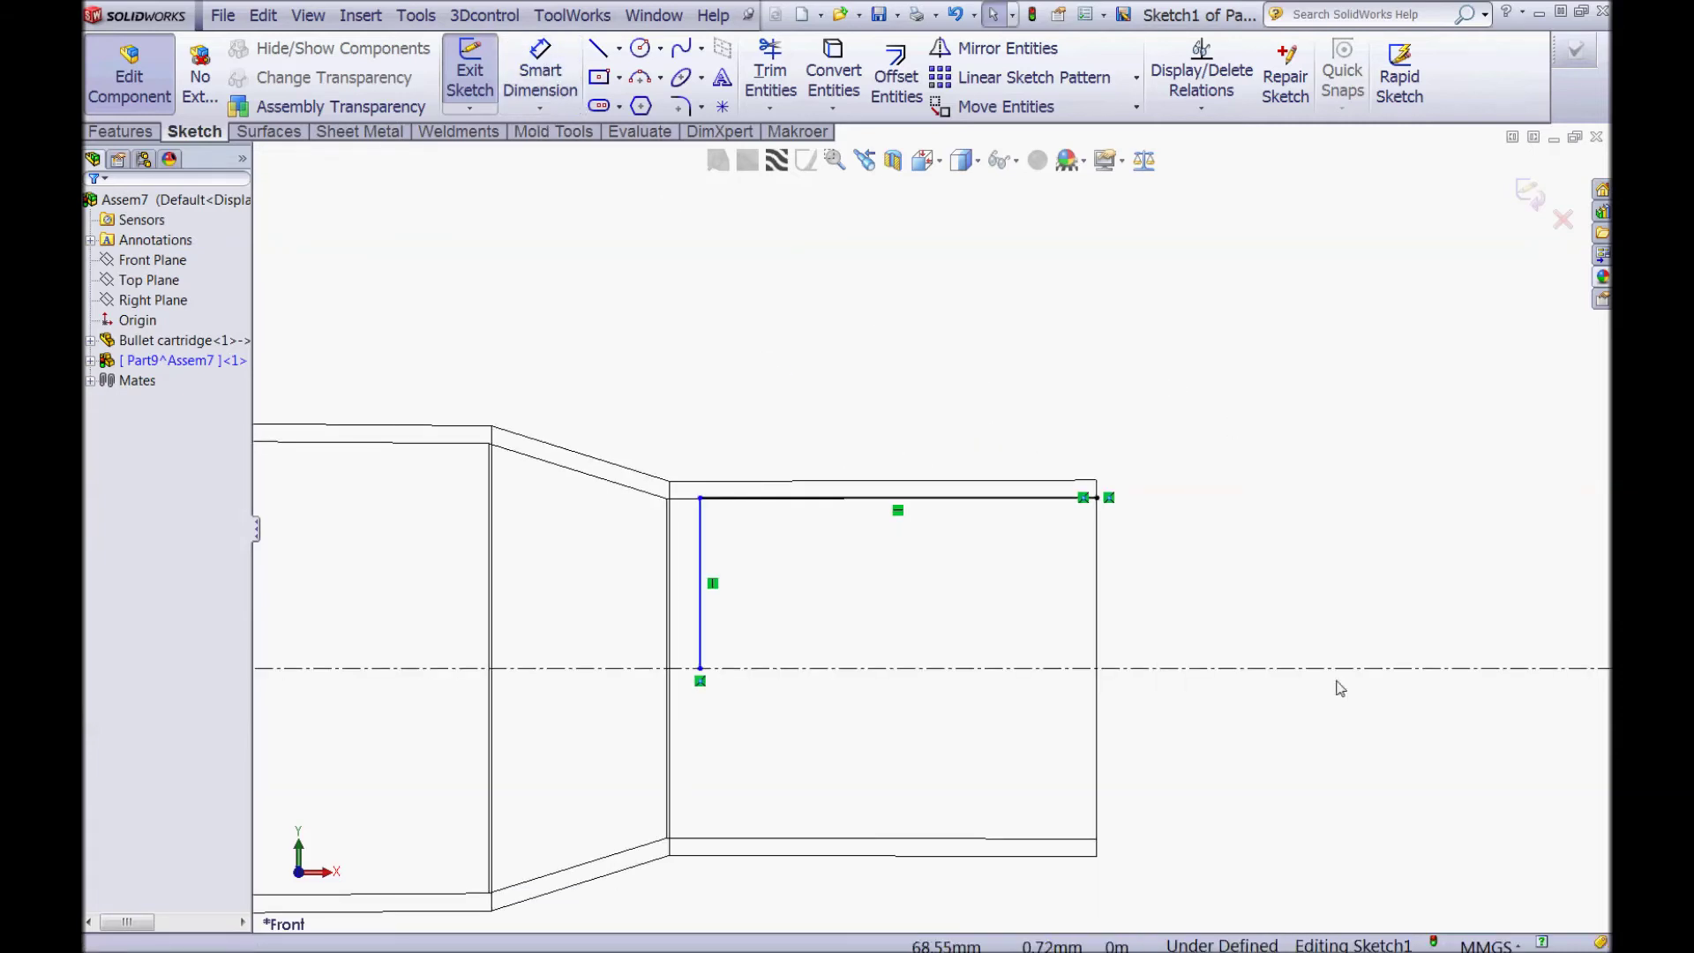
click(1491, 944)
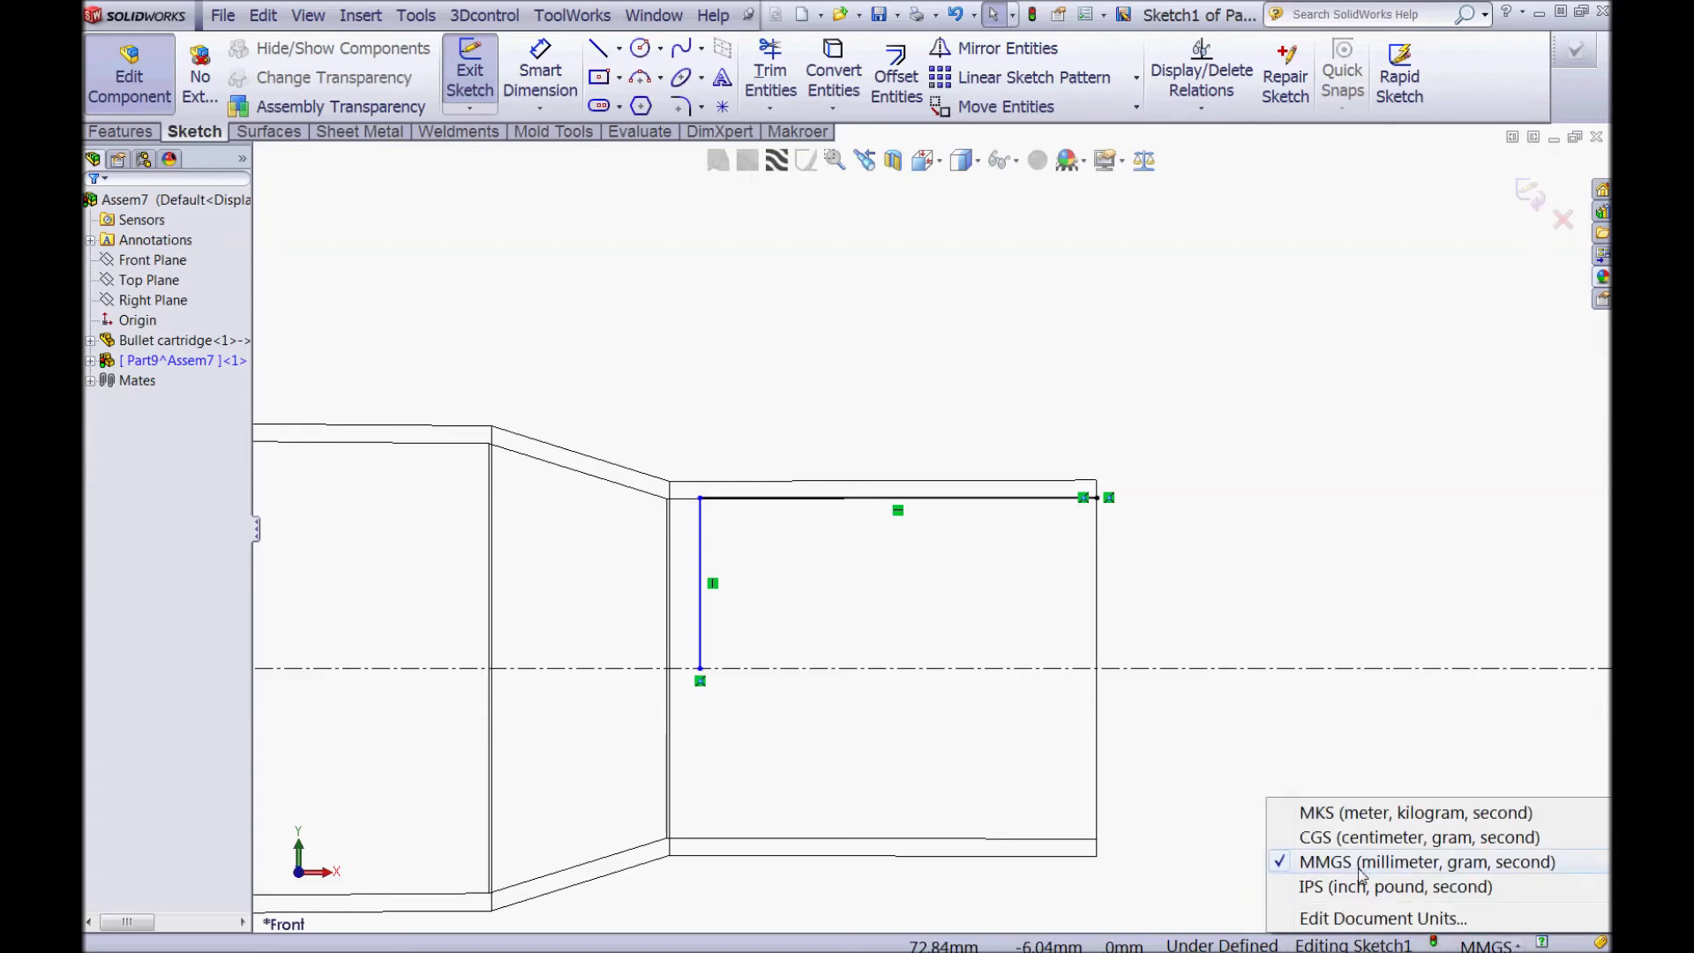
Step: Switch the document units to IPS (inches) and reopen Sketch1 for editing
click(1311, 887)
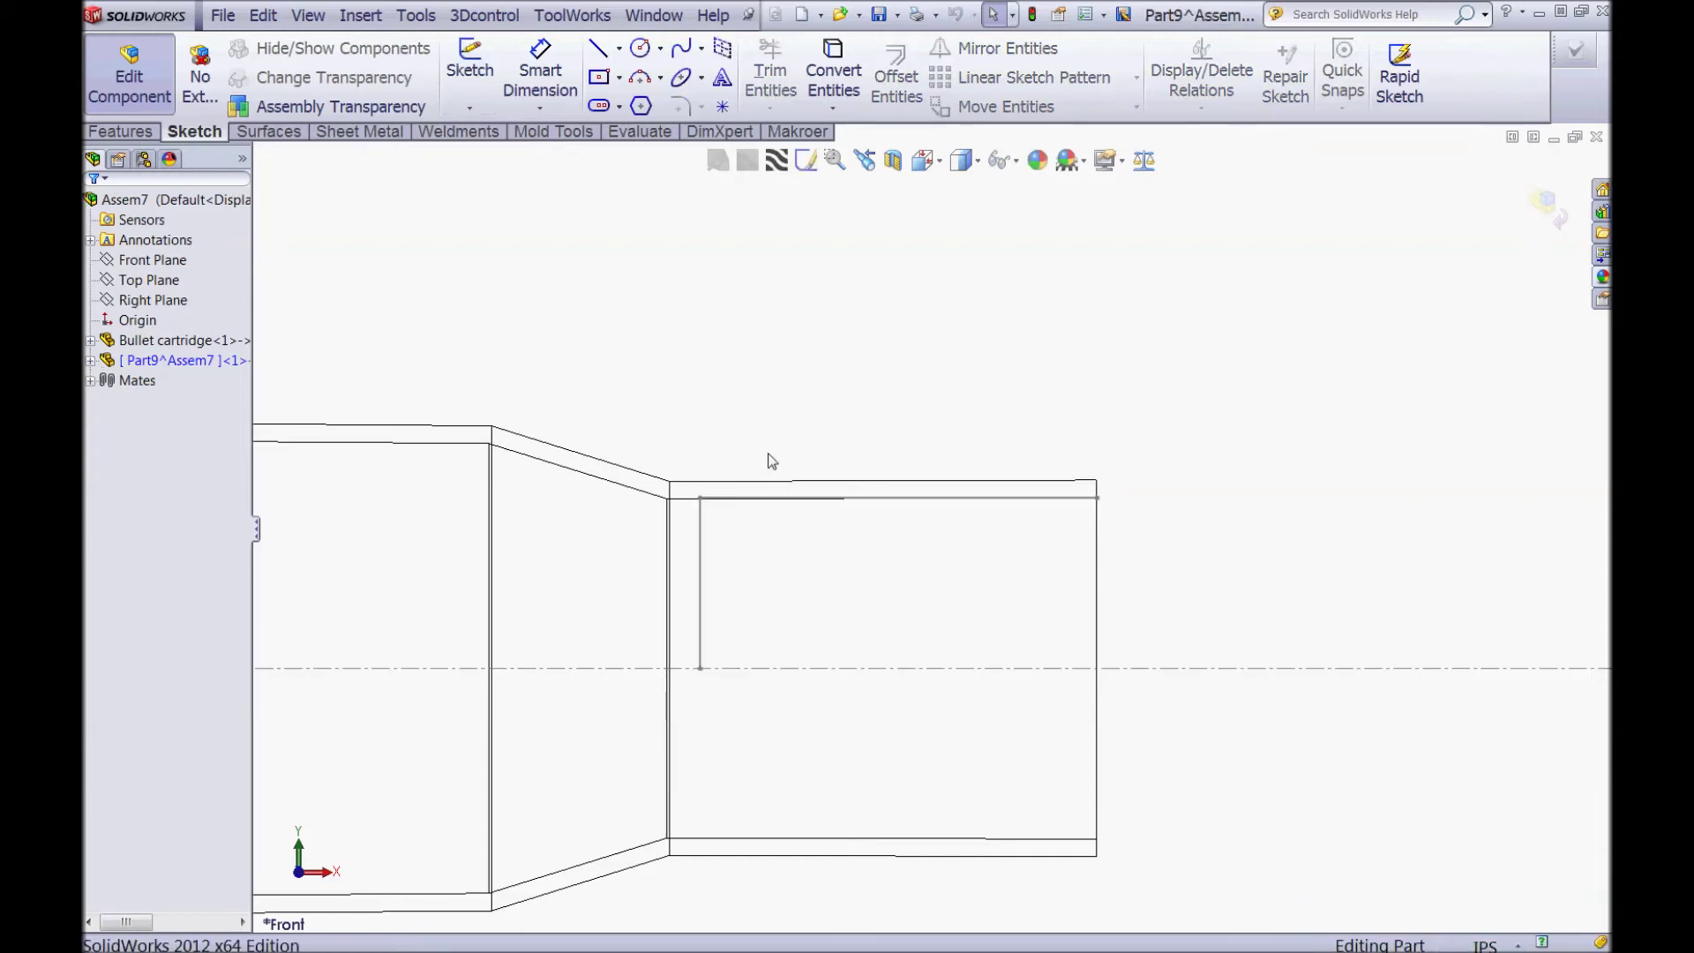
click(701, 578)
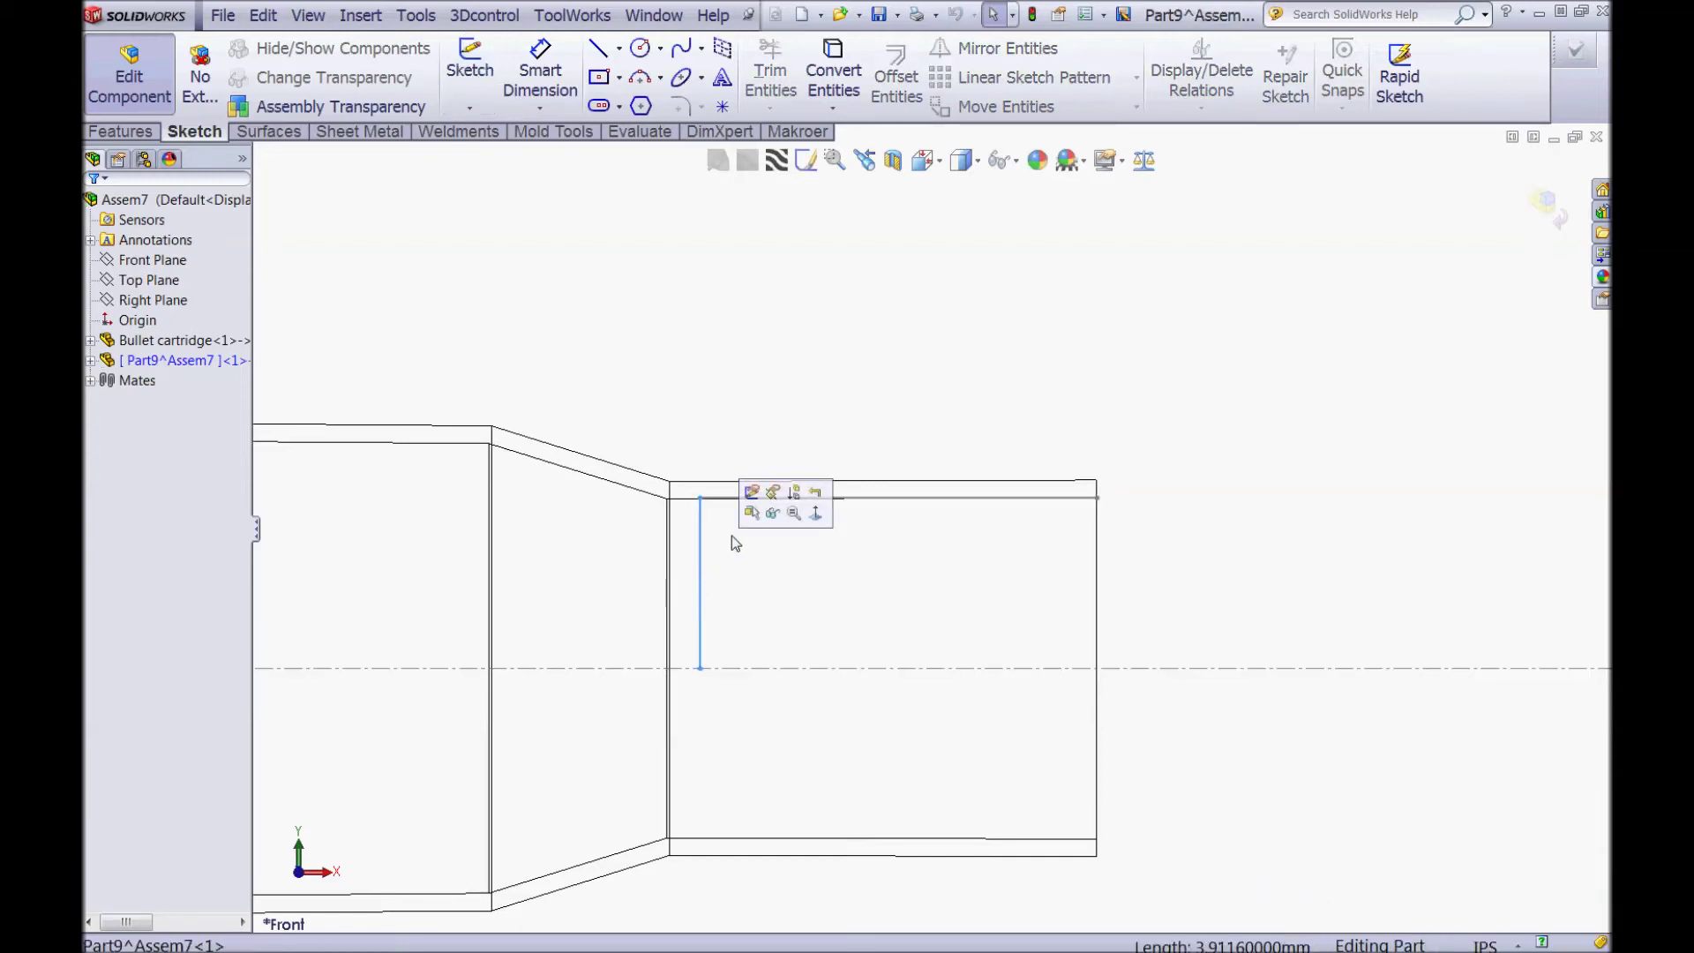
click(751, 493)
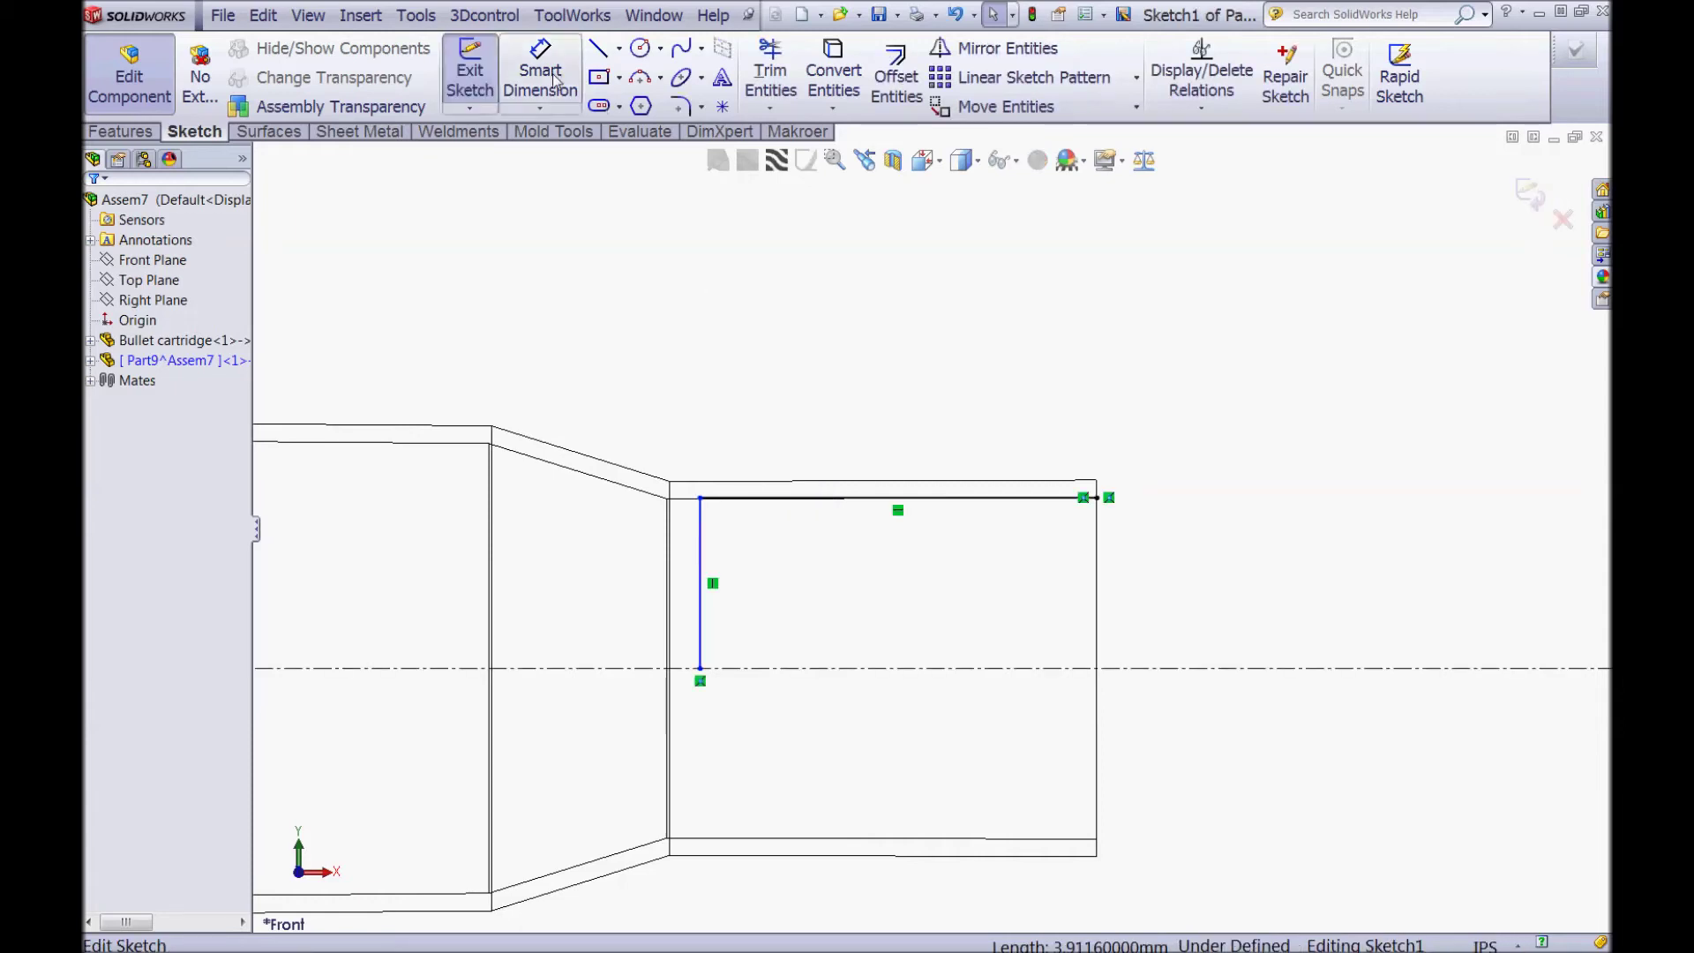
Step: Dimension the top horizontal line to 0.410 long
click(785, 506)
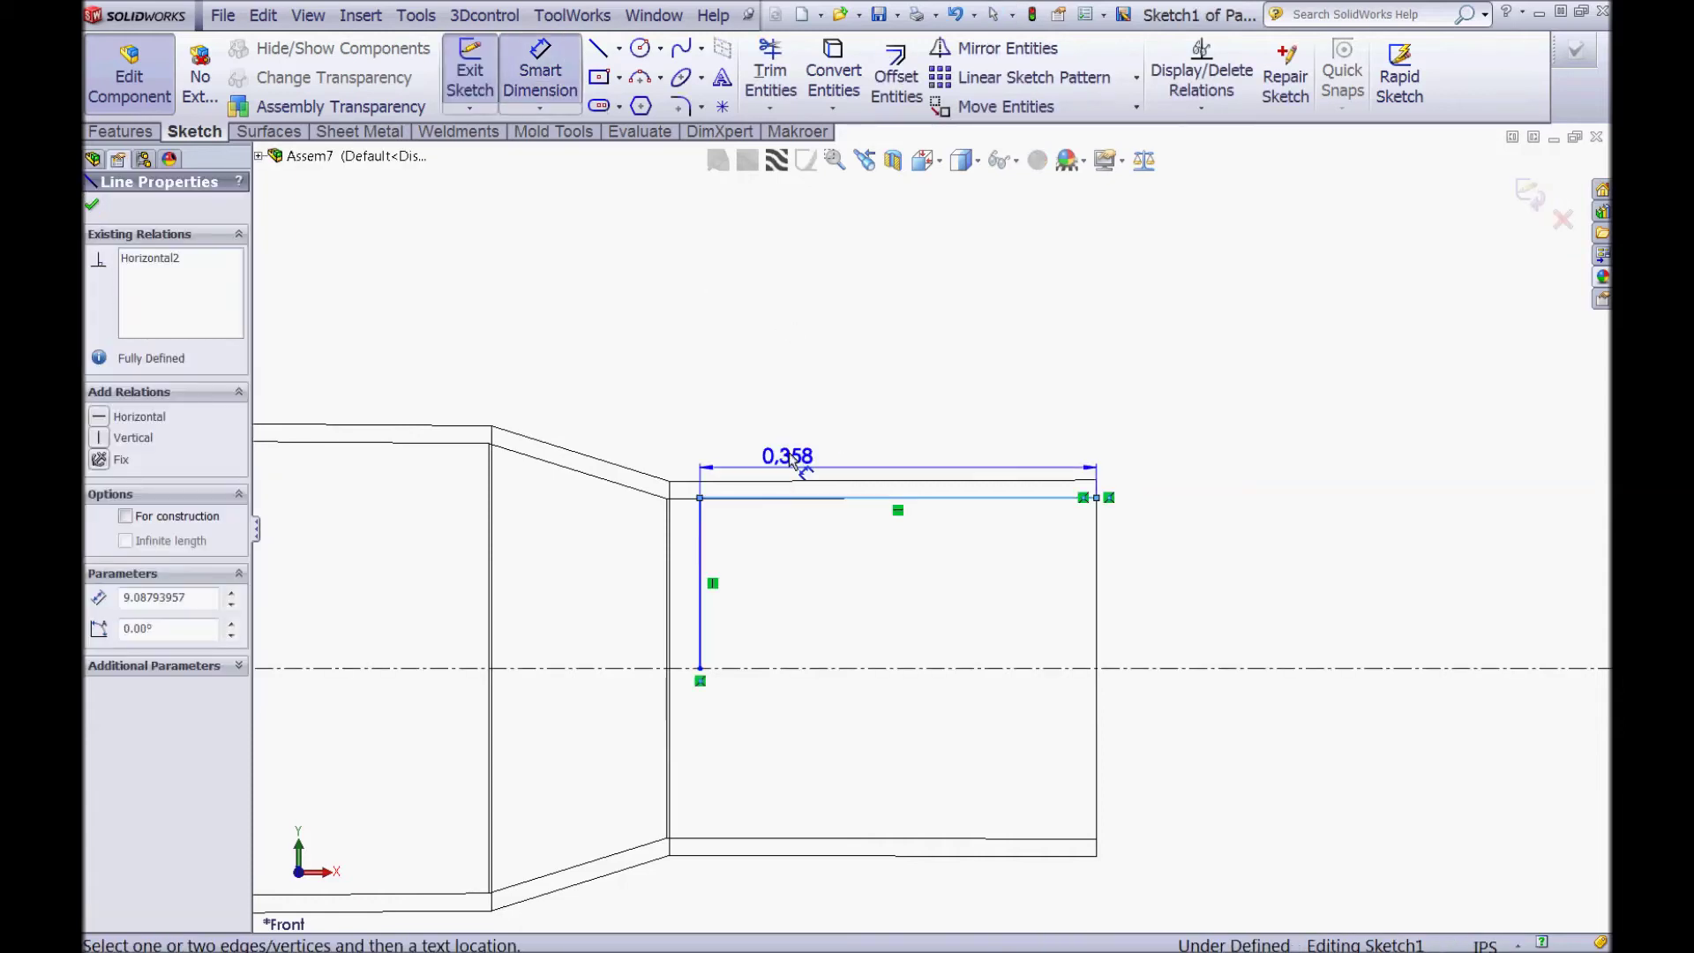
click(819, 320)
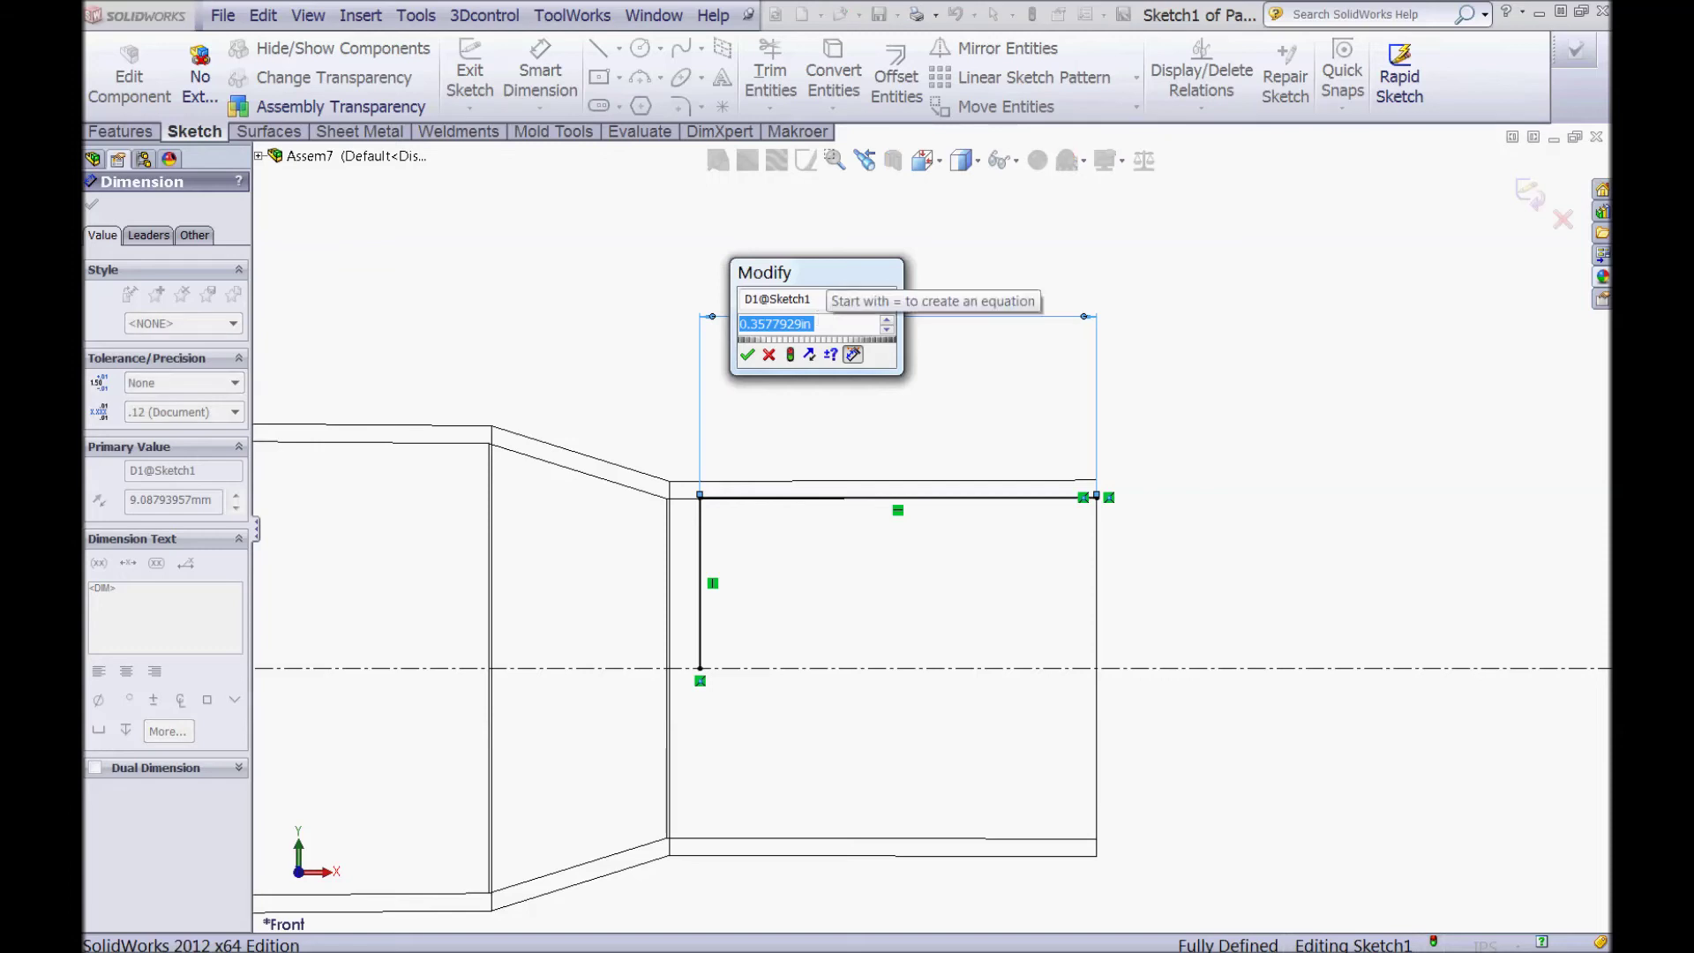
text(=)
key(Escape)
key(Escape)
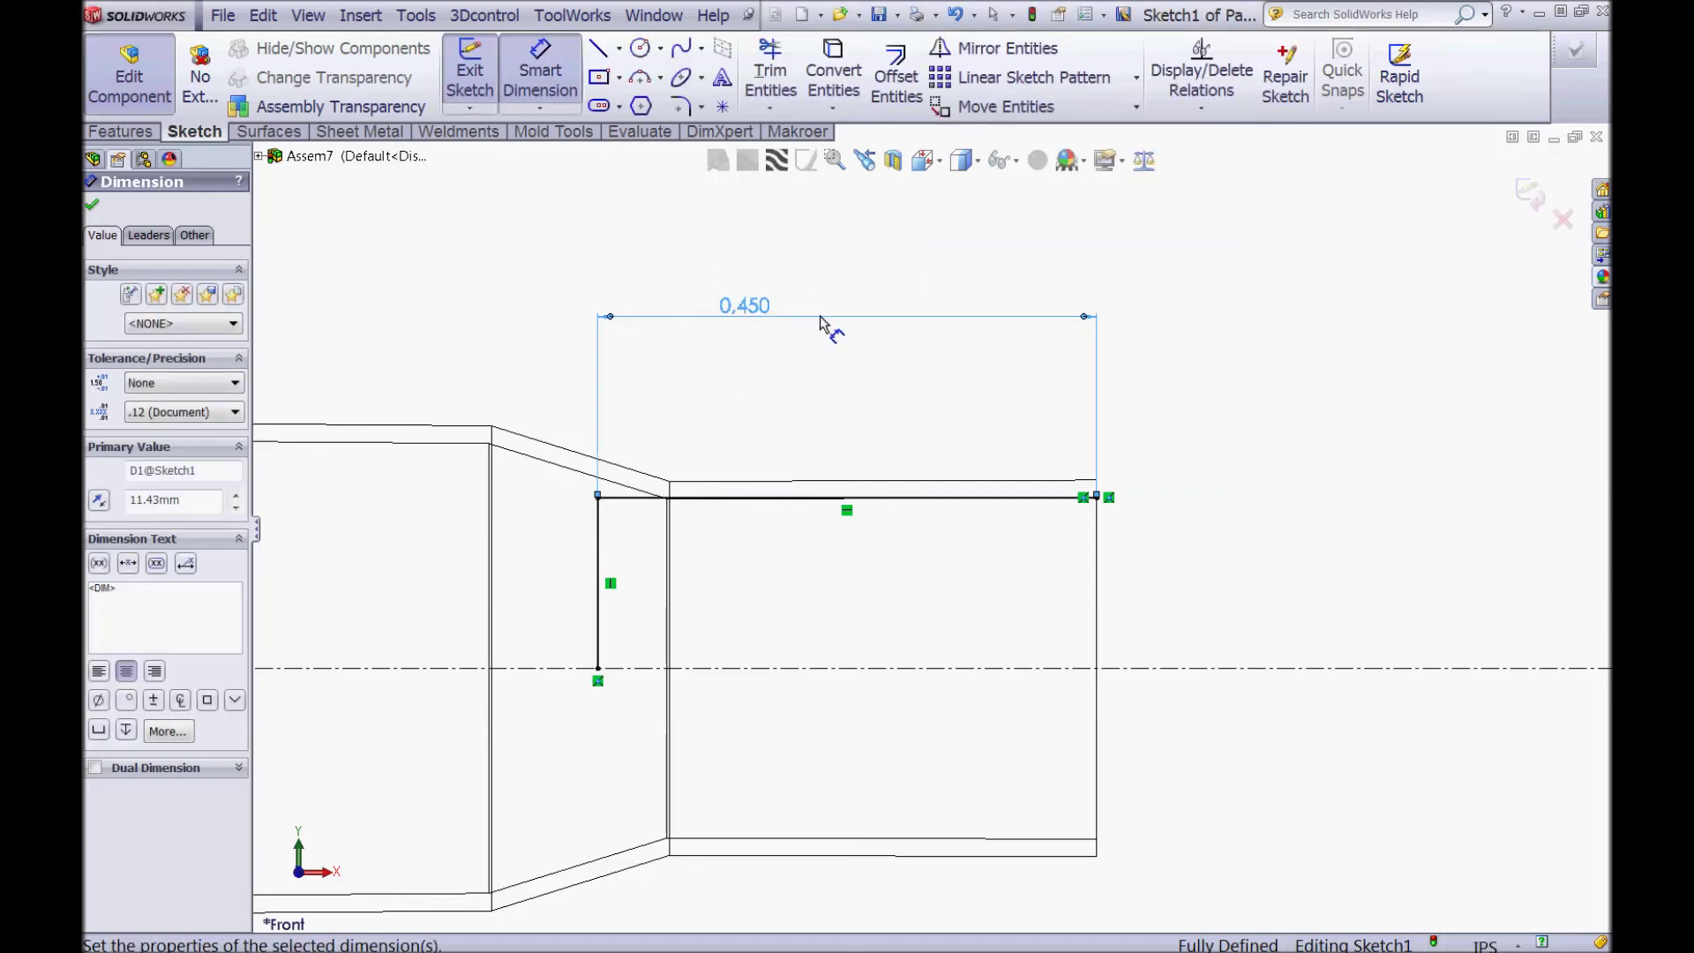
click(746, 306)
text(=0.41)
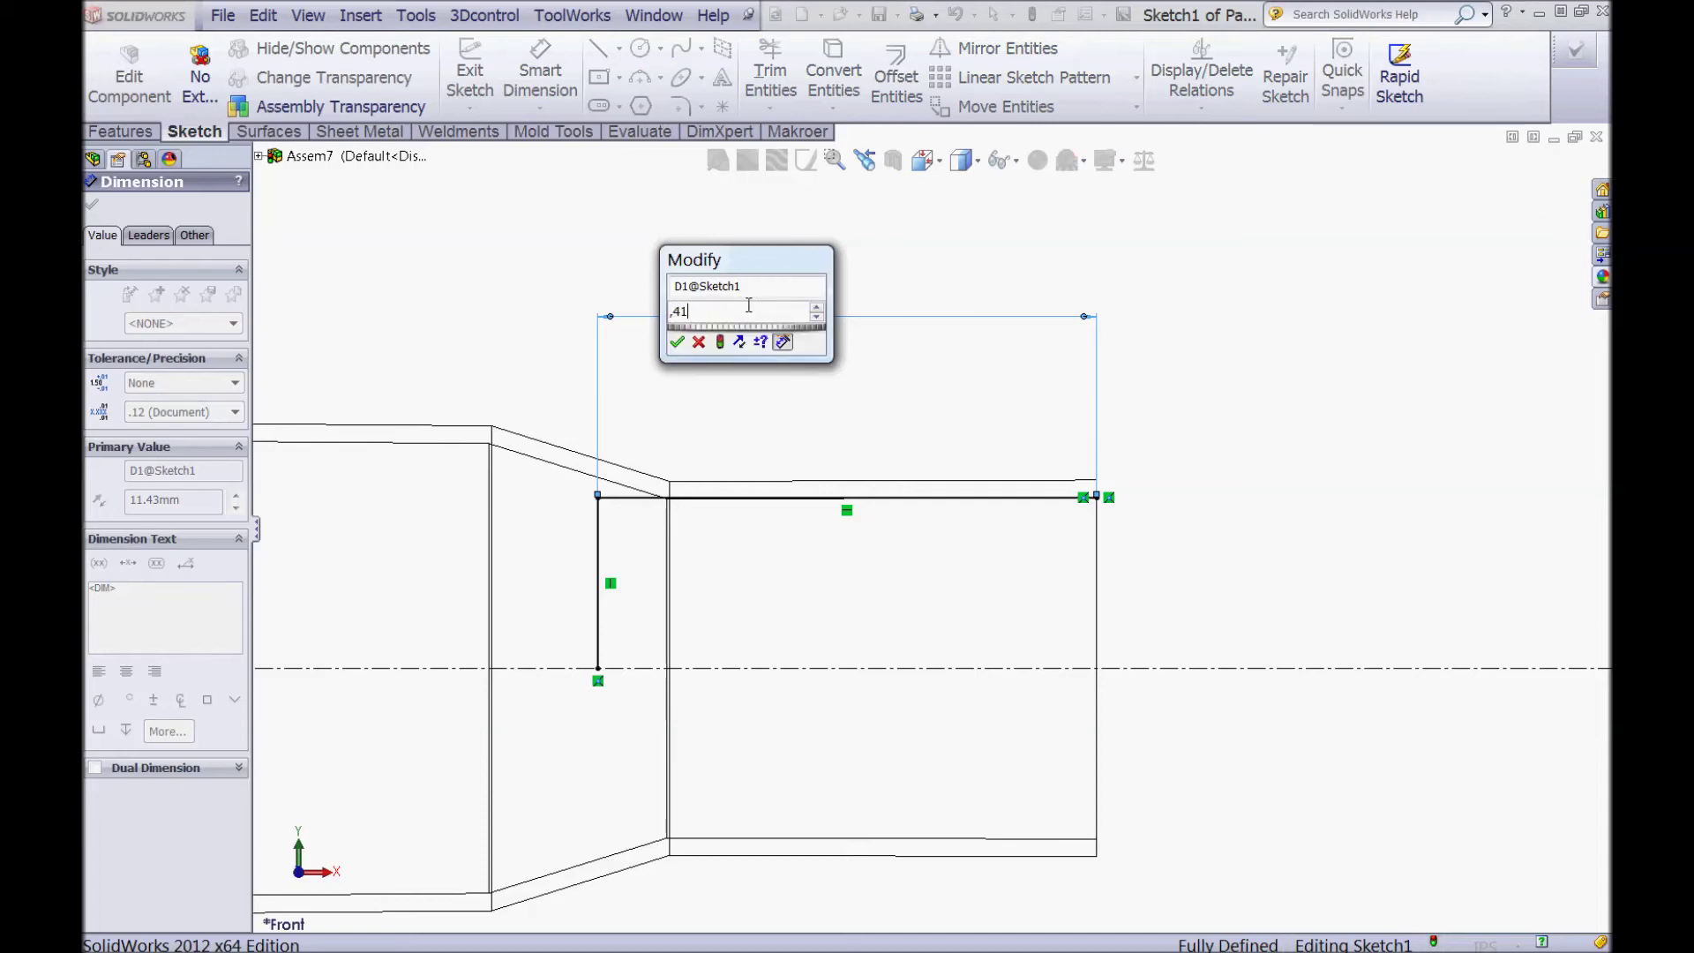
key(Return)
click(807, 263)
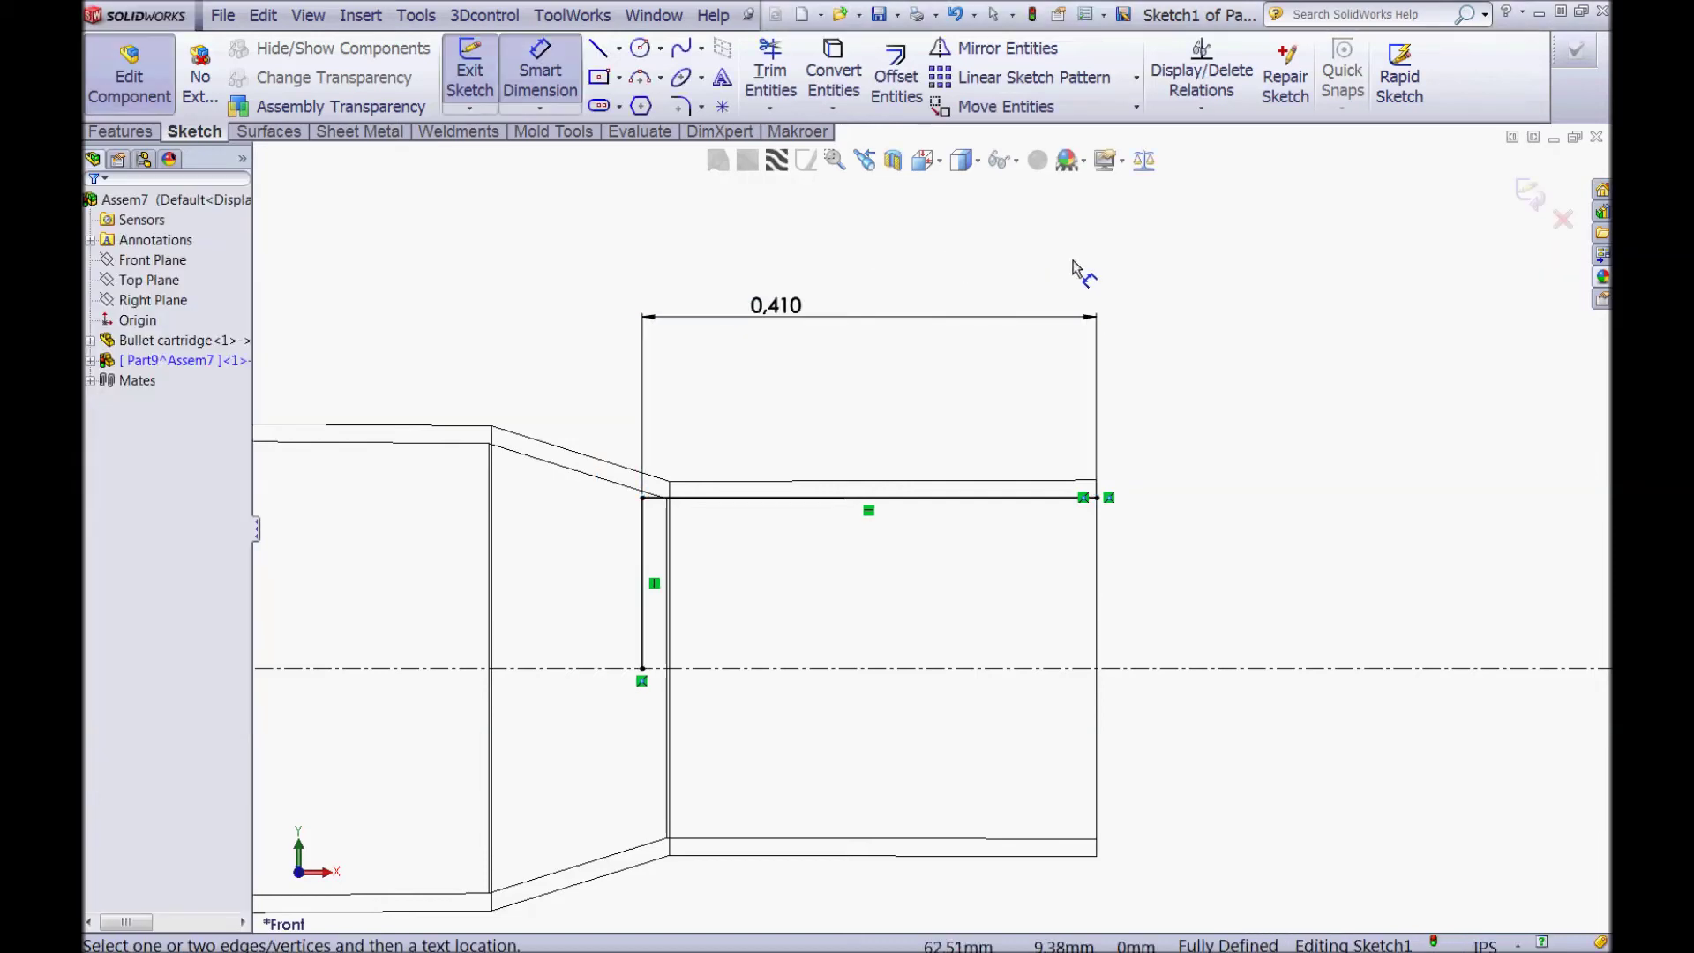
click(681, 48)
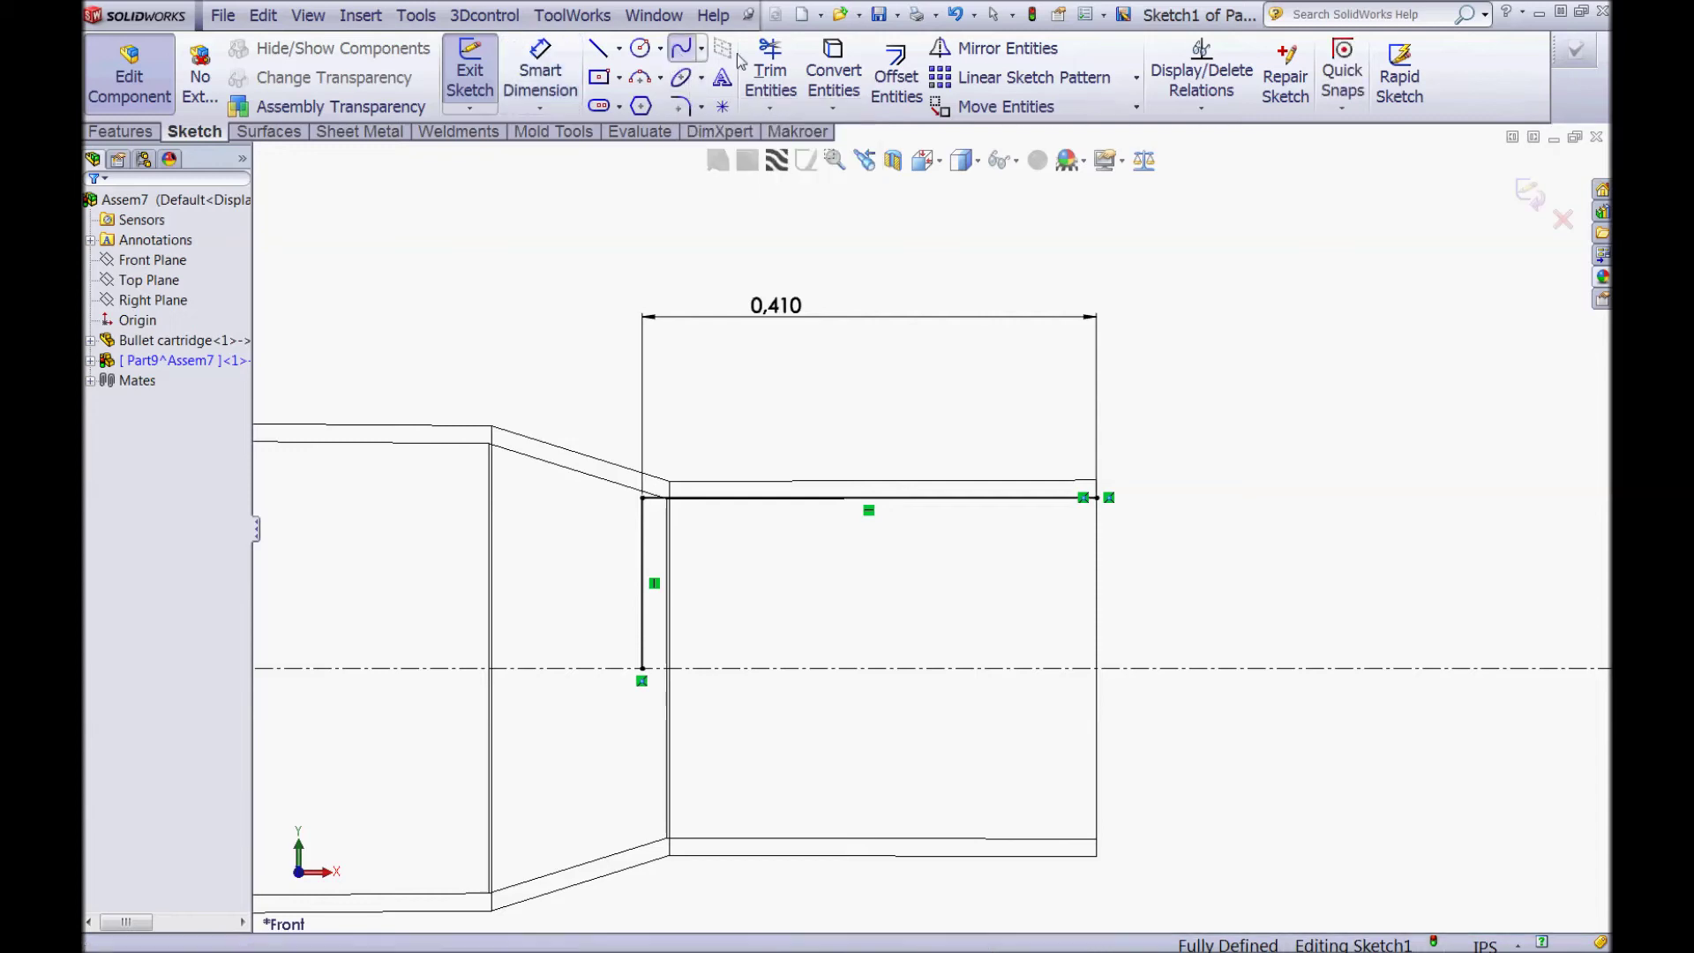
Step: Draw a spline nose from the top line's end down to the centreline
click(1097, 498)
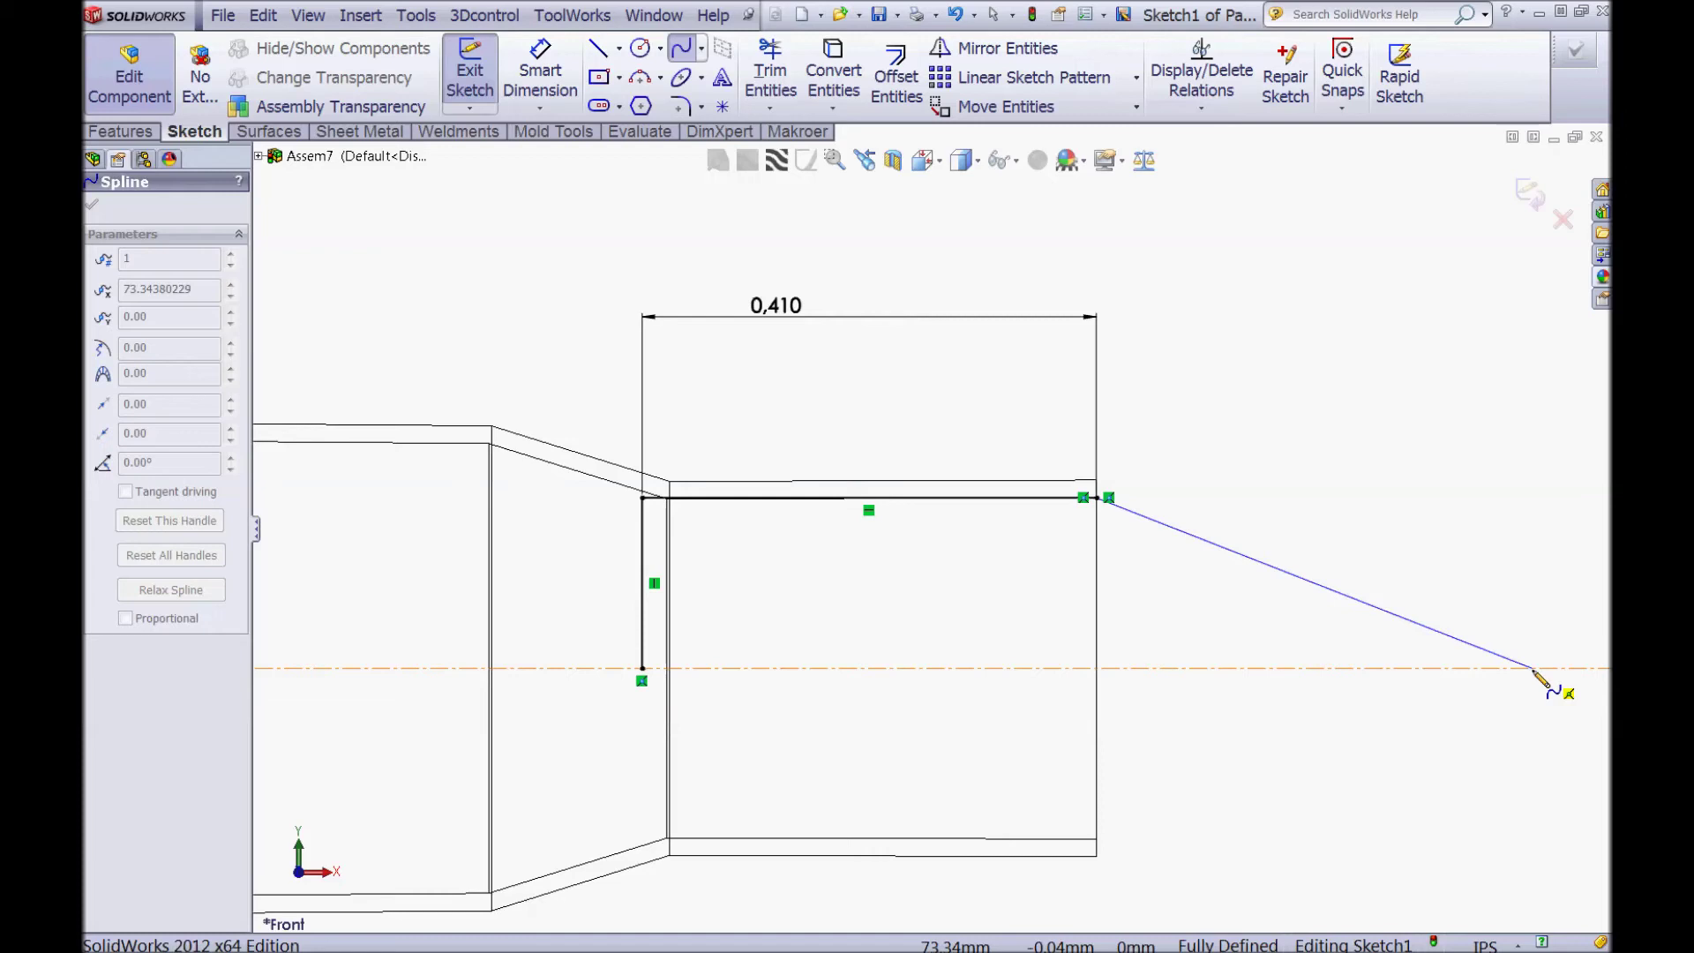
click(1535, 668)
key(Escape)
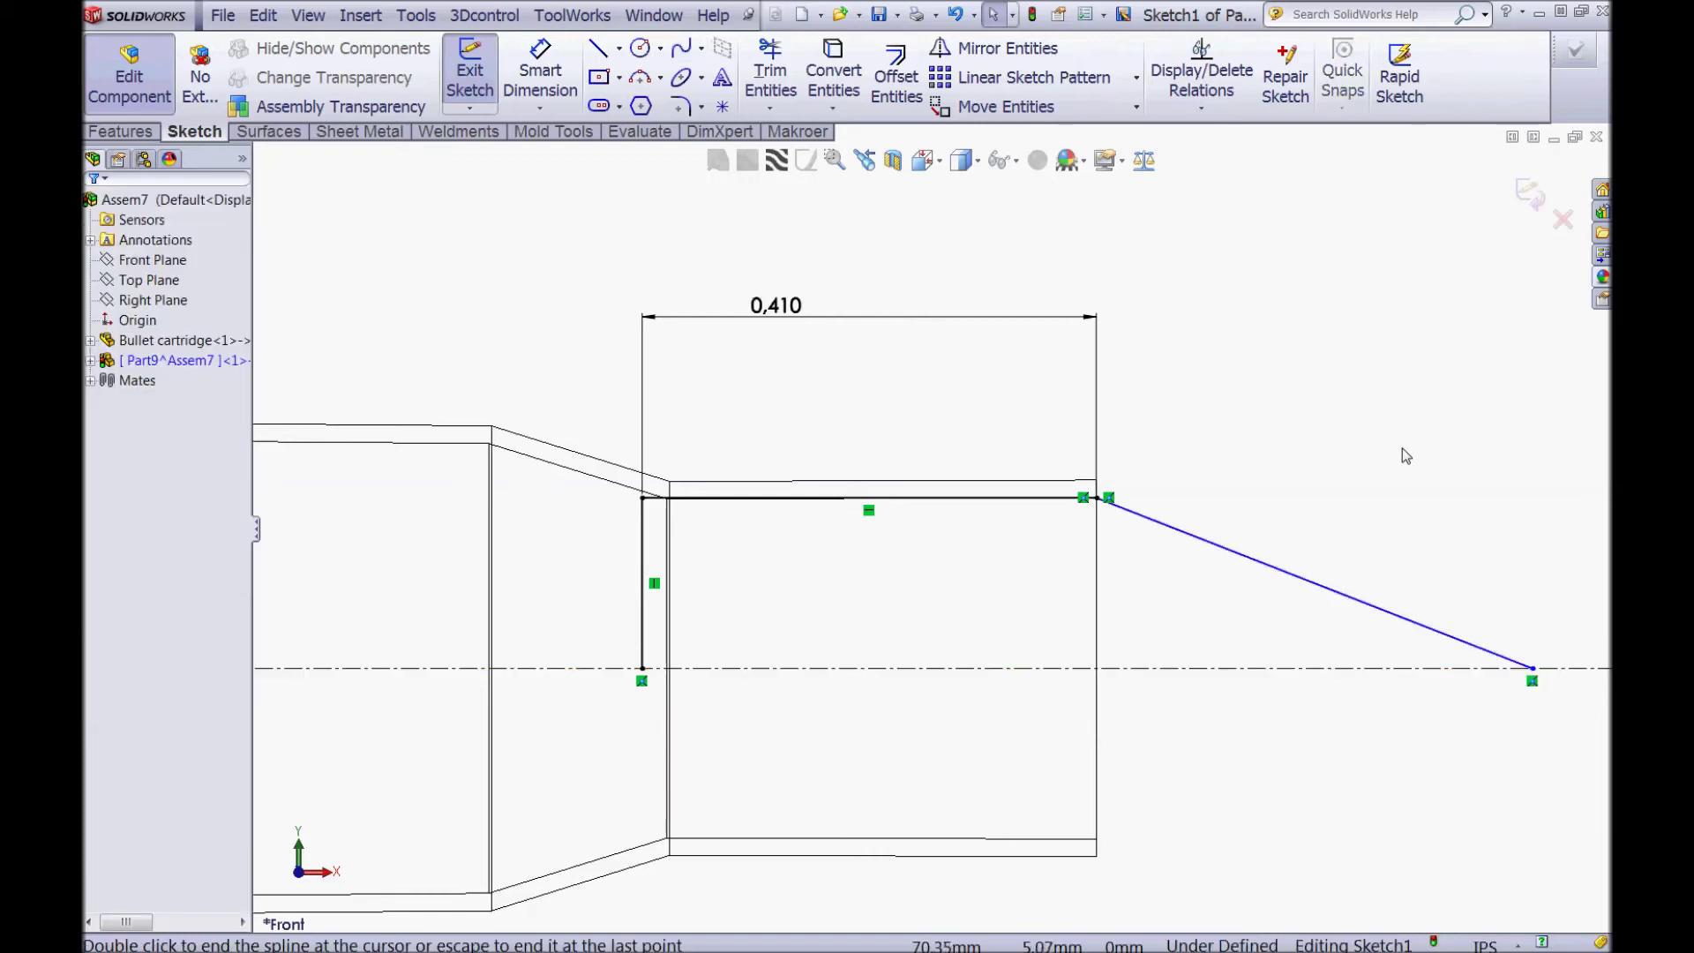
key(z)
Step: Dimension the nose tip 3,340 from the cartridge's rear edge
click(540, 71)
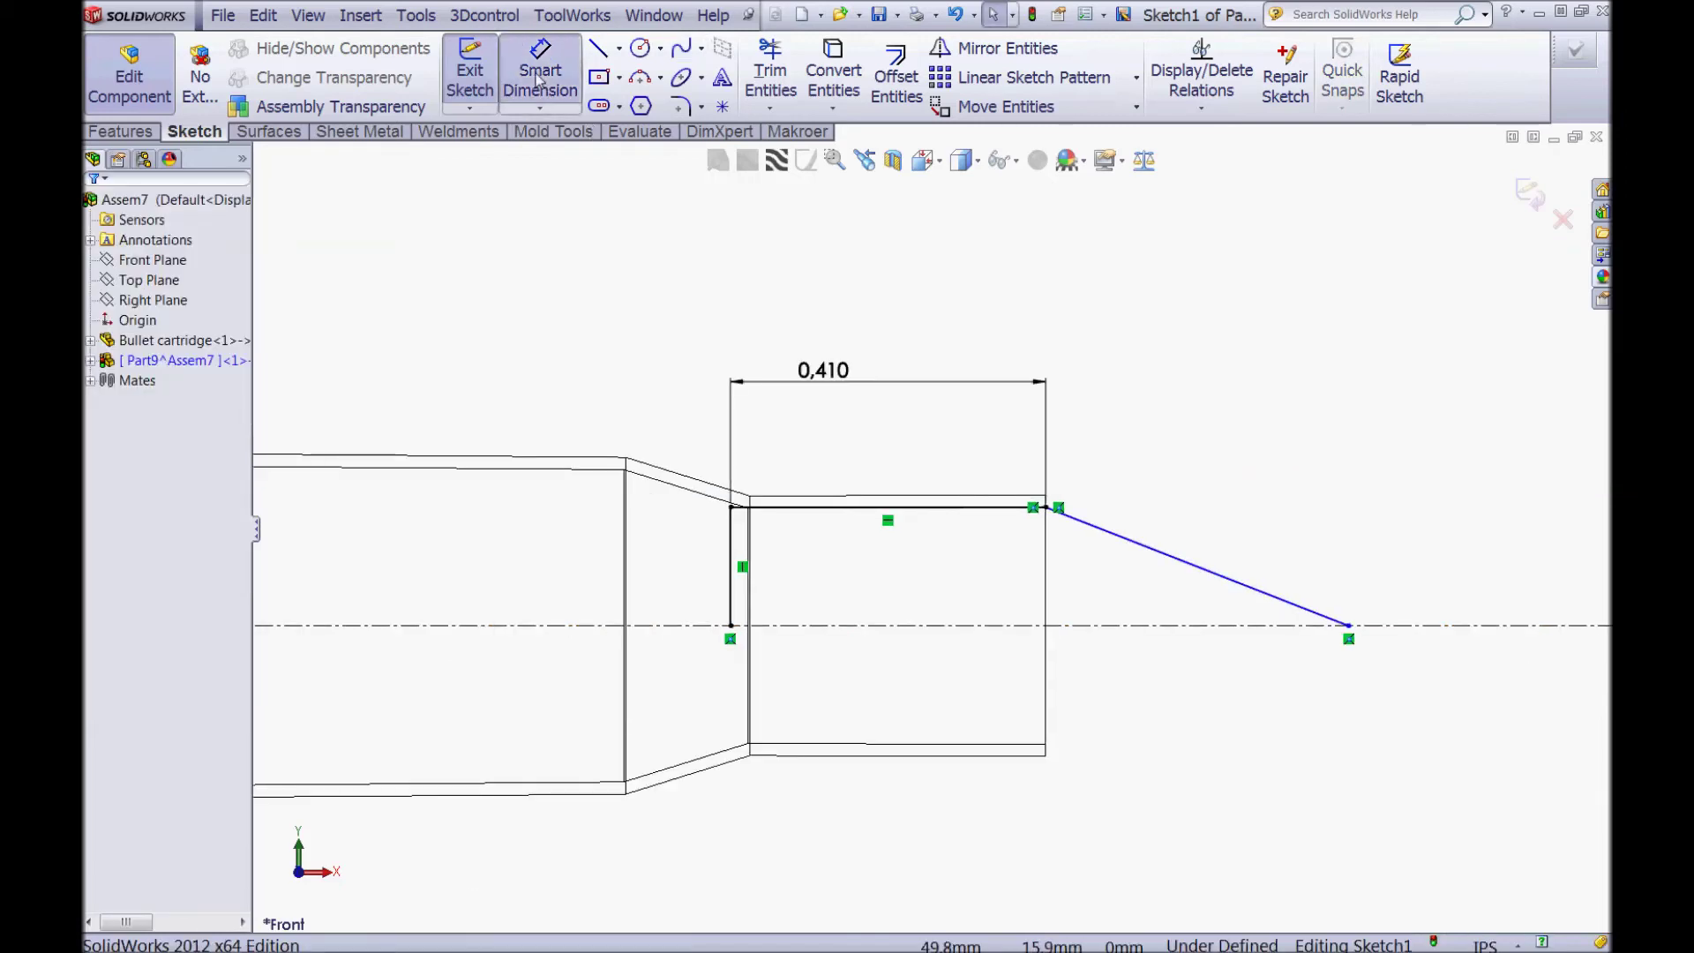
click(1350, 629)
scroll(635, 662, up, 4)
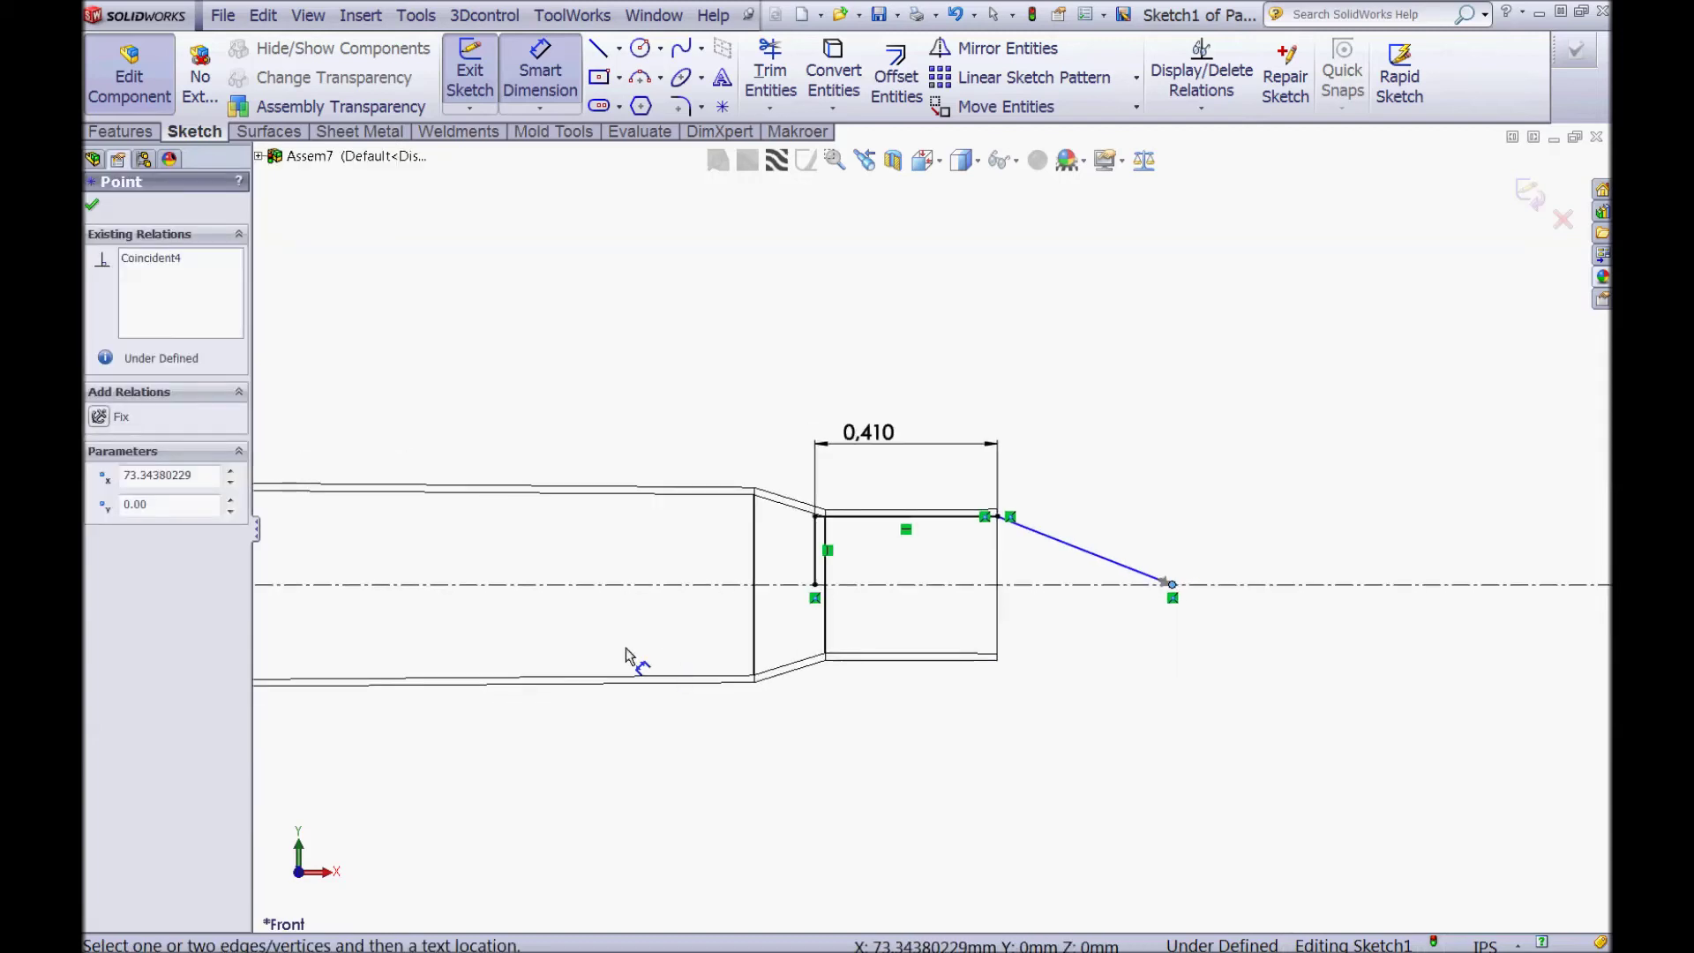
click(434, 566)
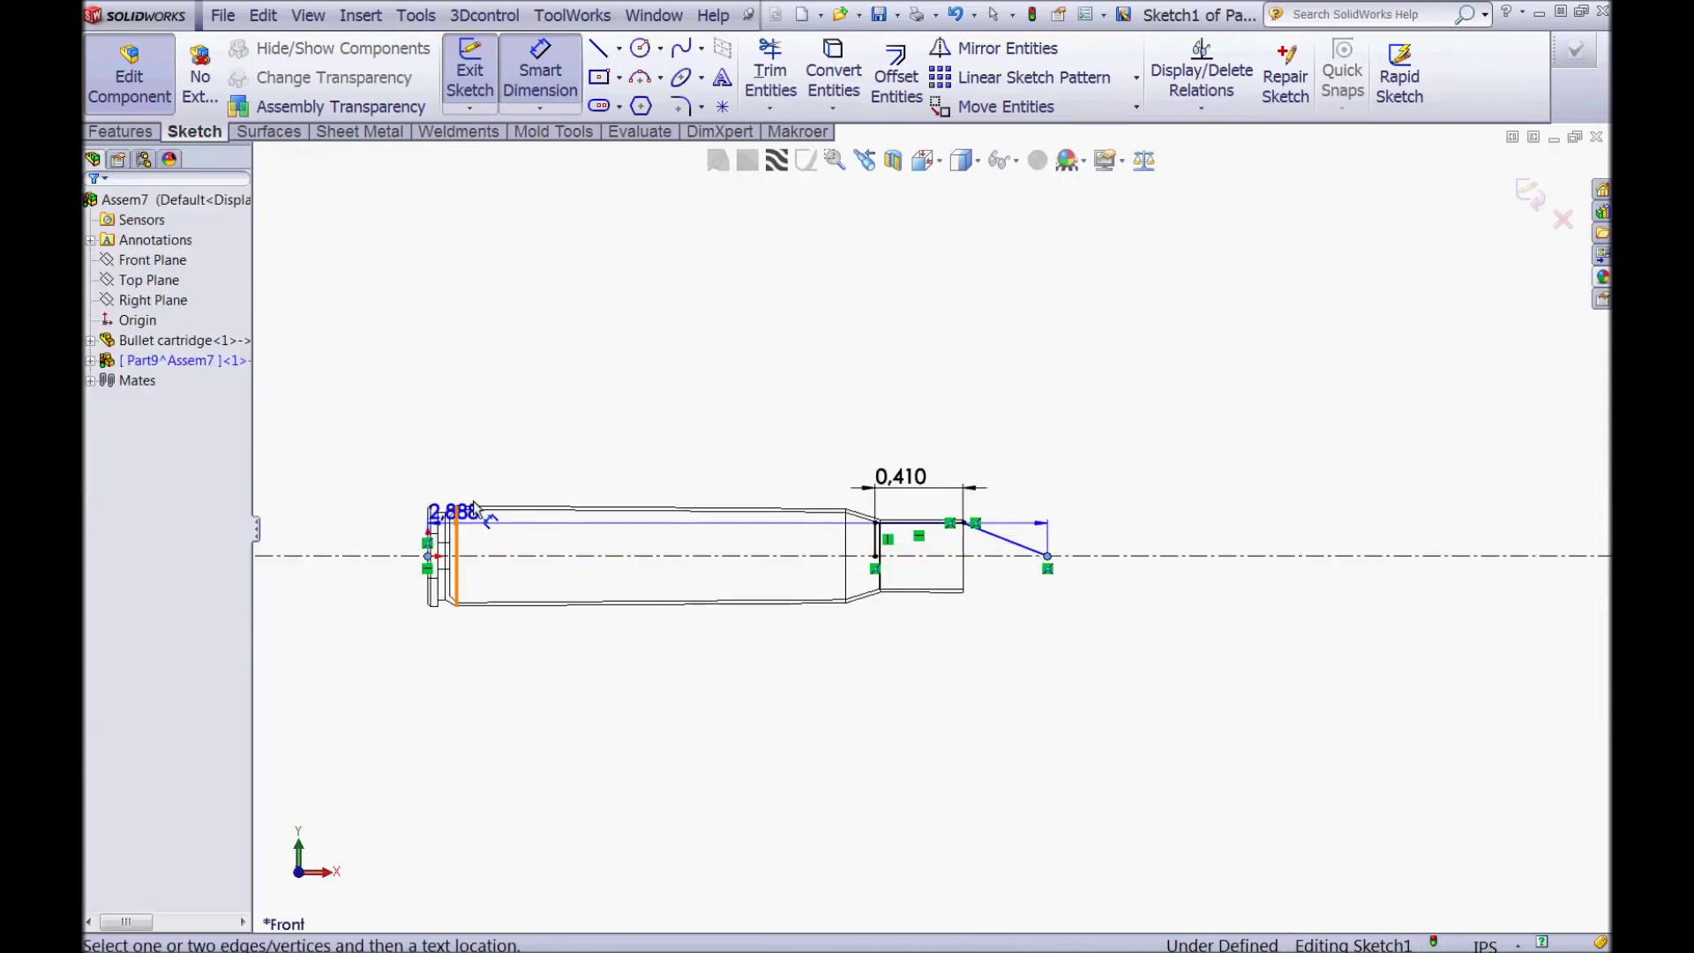
click(743, 335)
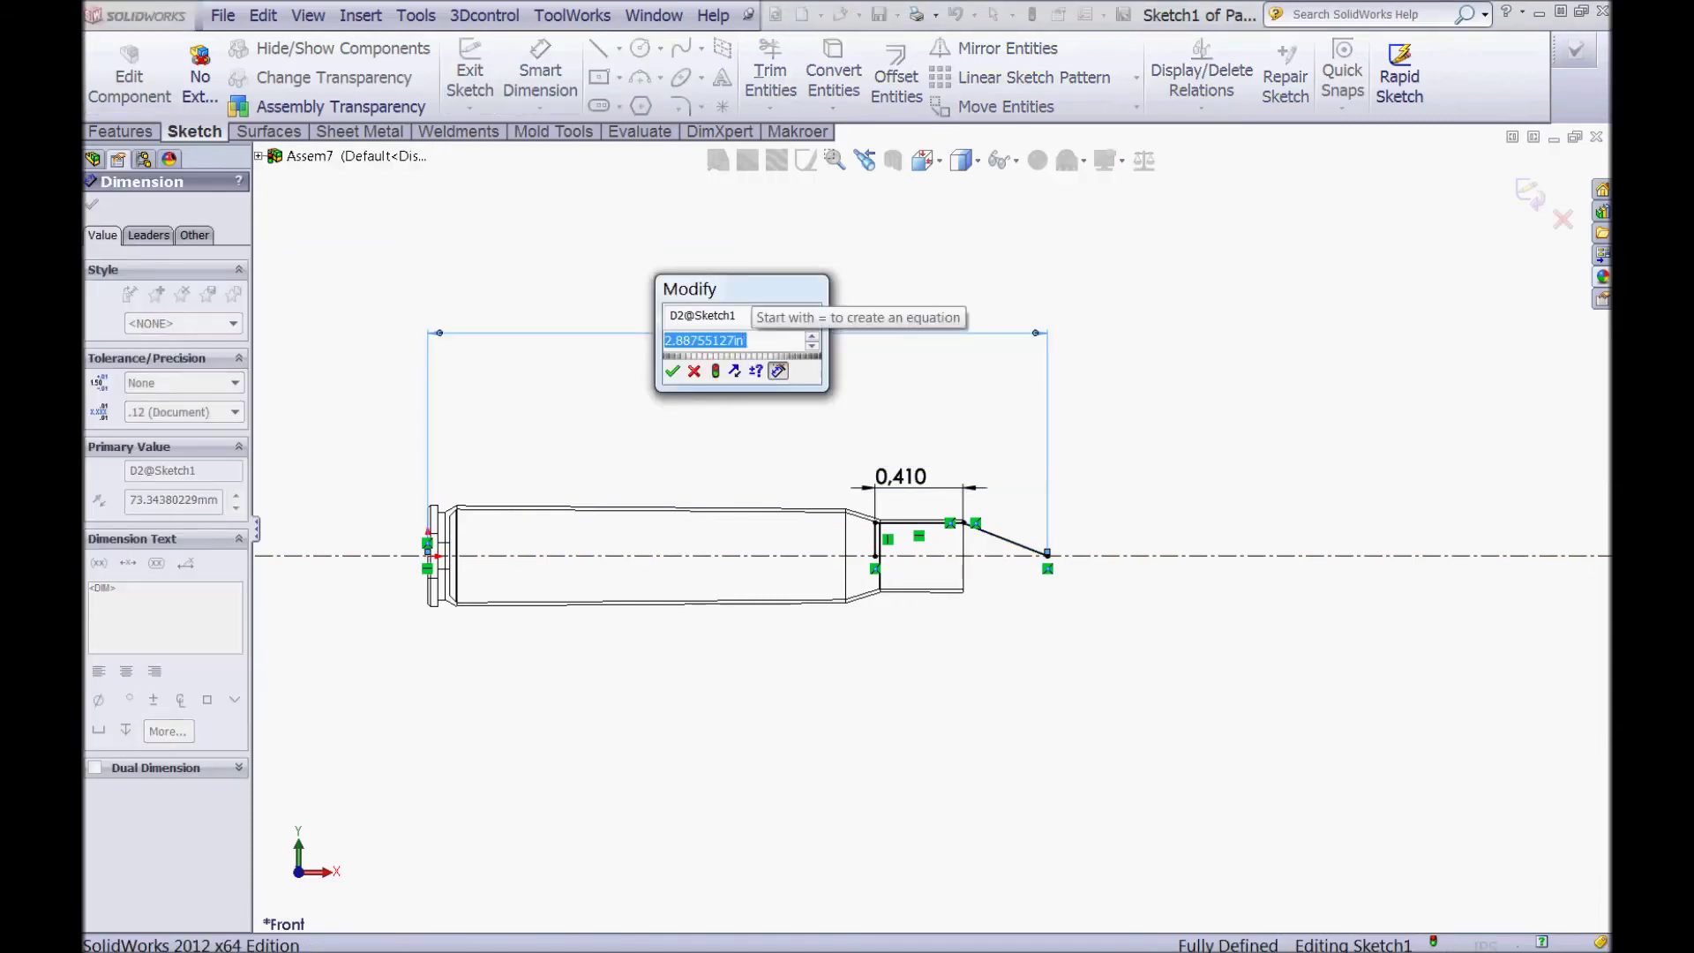
text(3,34)
key(Return)
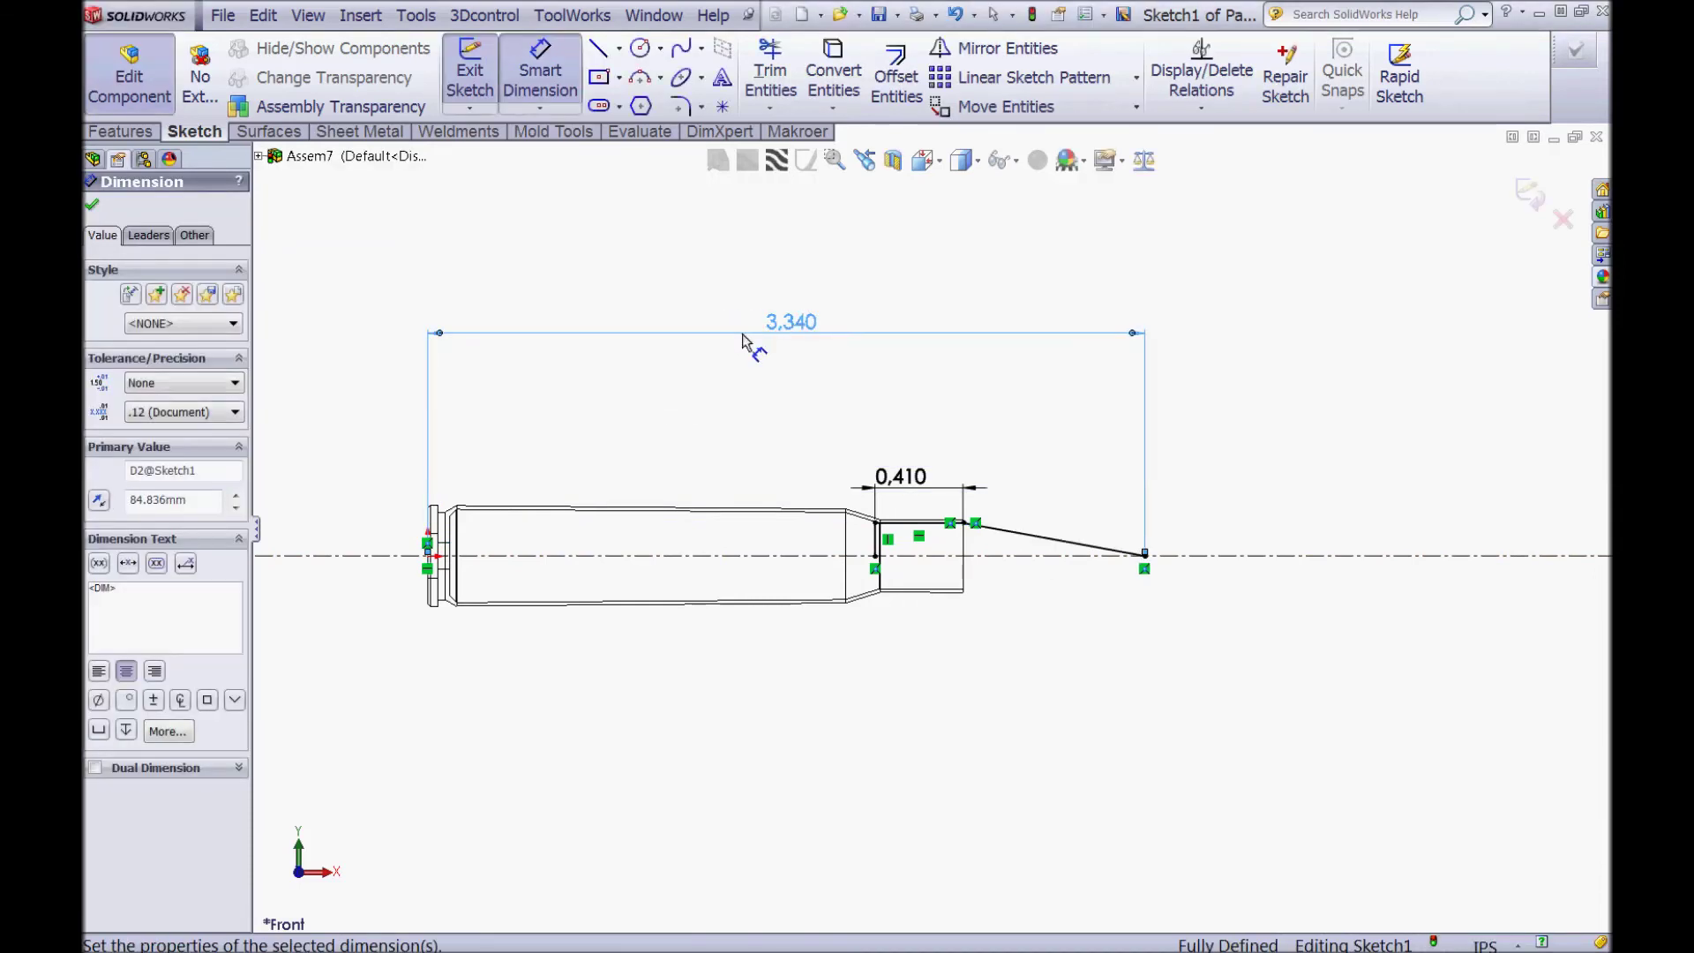
key(Escape)
scroll(1033, 566, down, 3)
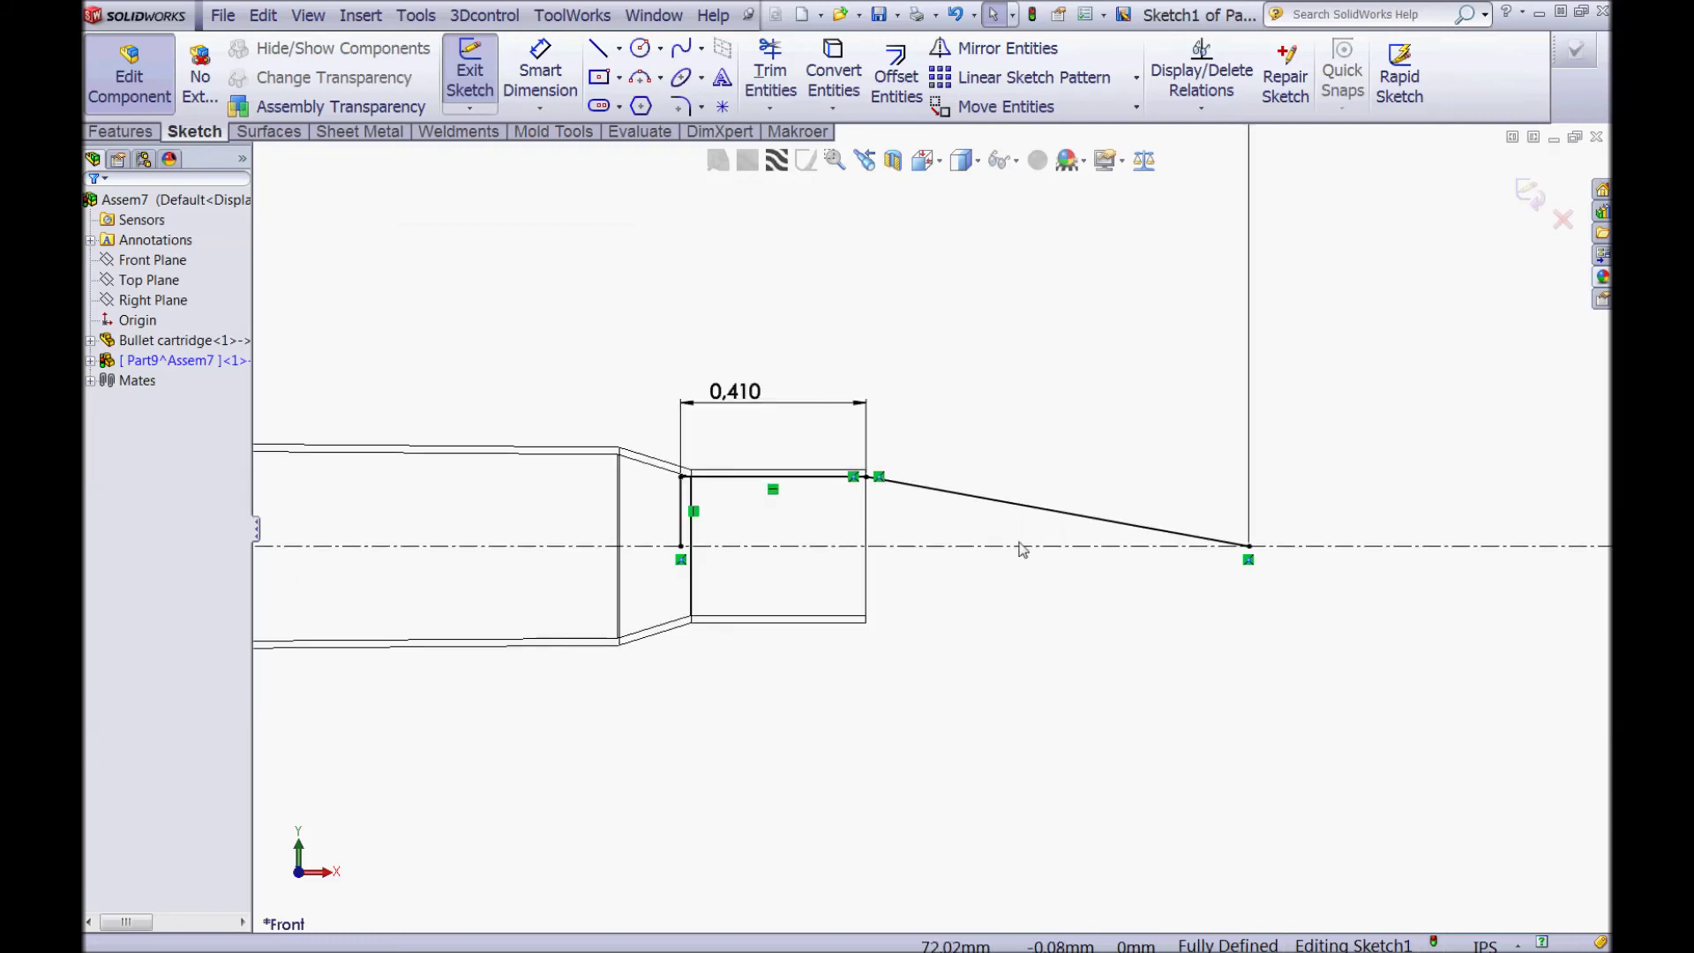
Step: Add an Equal Curvature relation between the top line and the nose spline
click(899, 483)
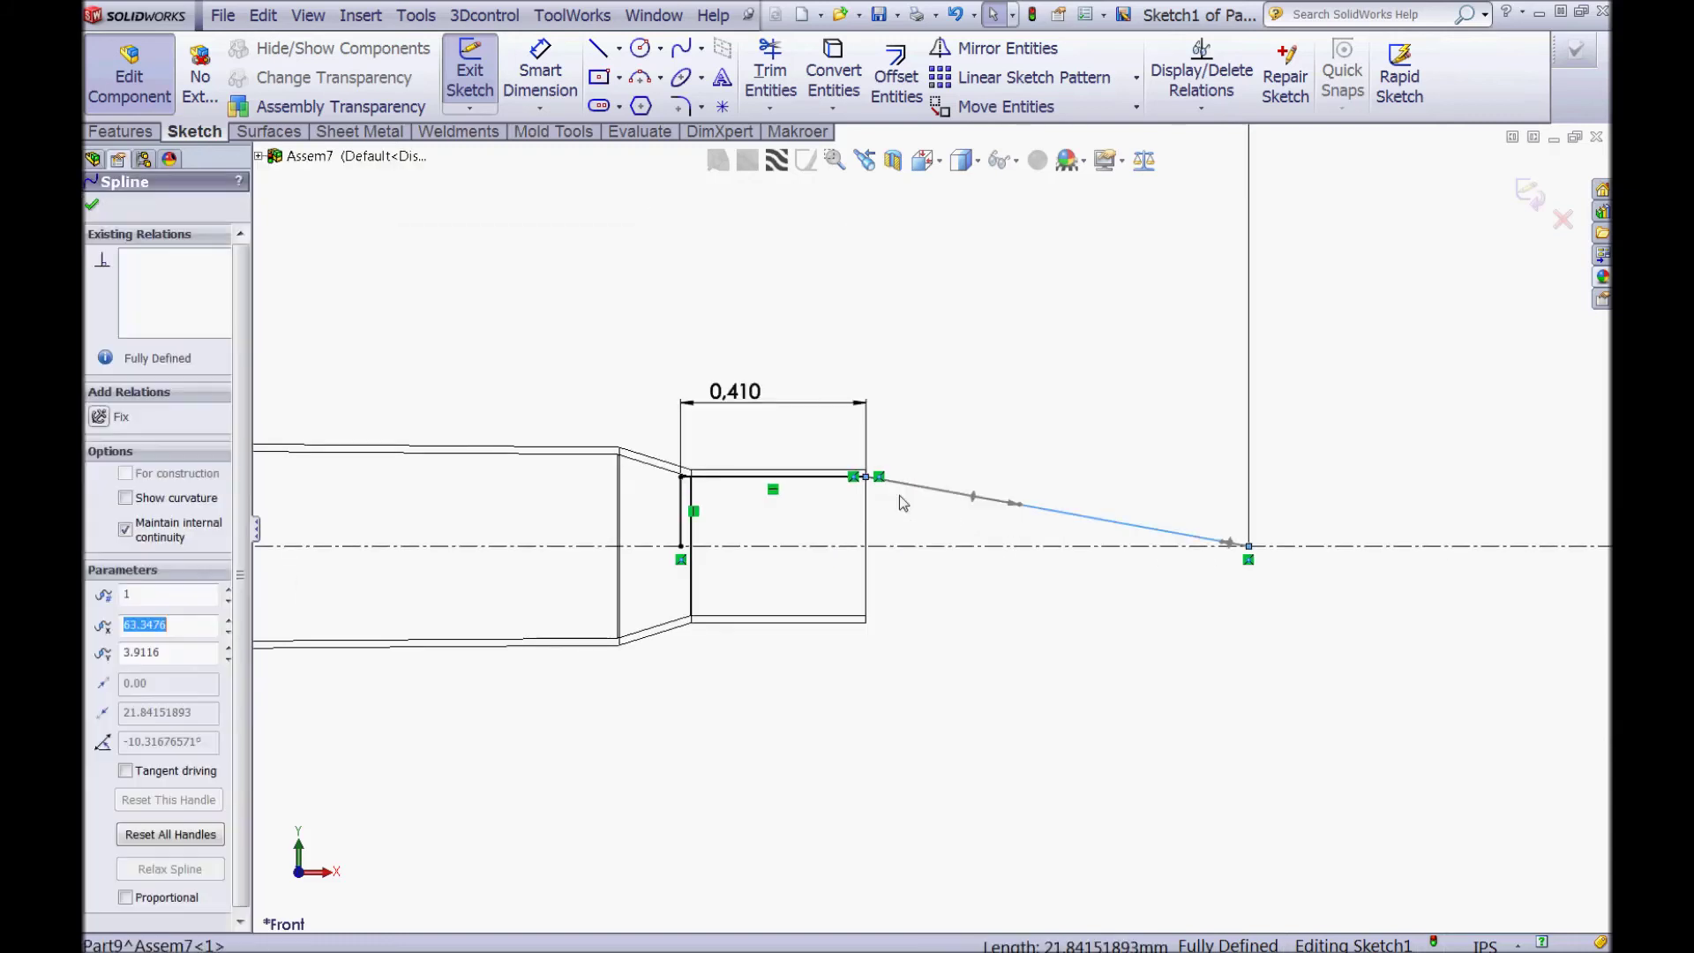
ctrl+click(790, 478)
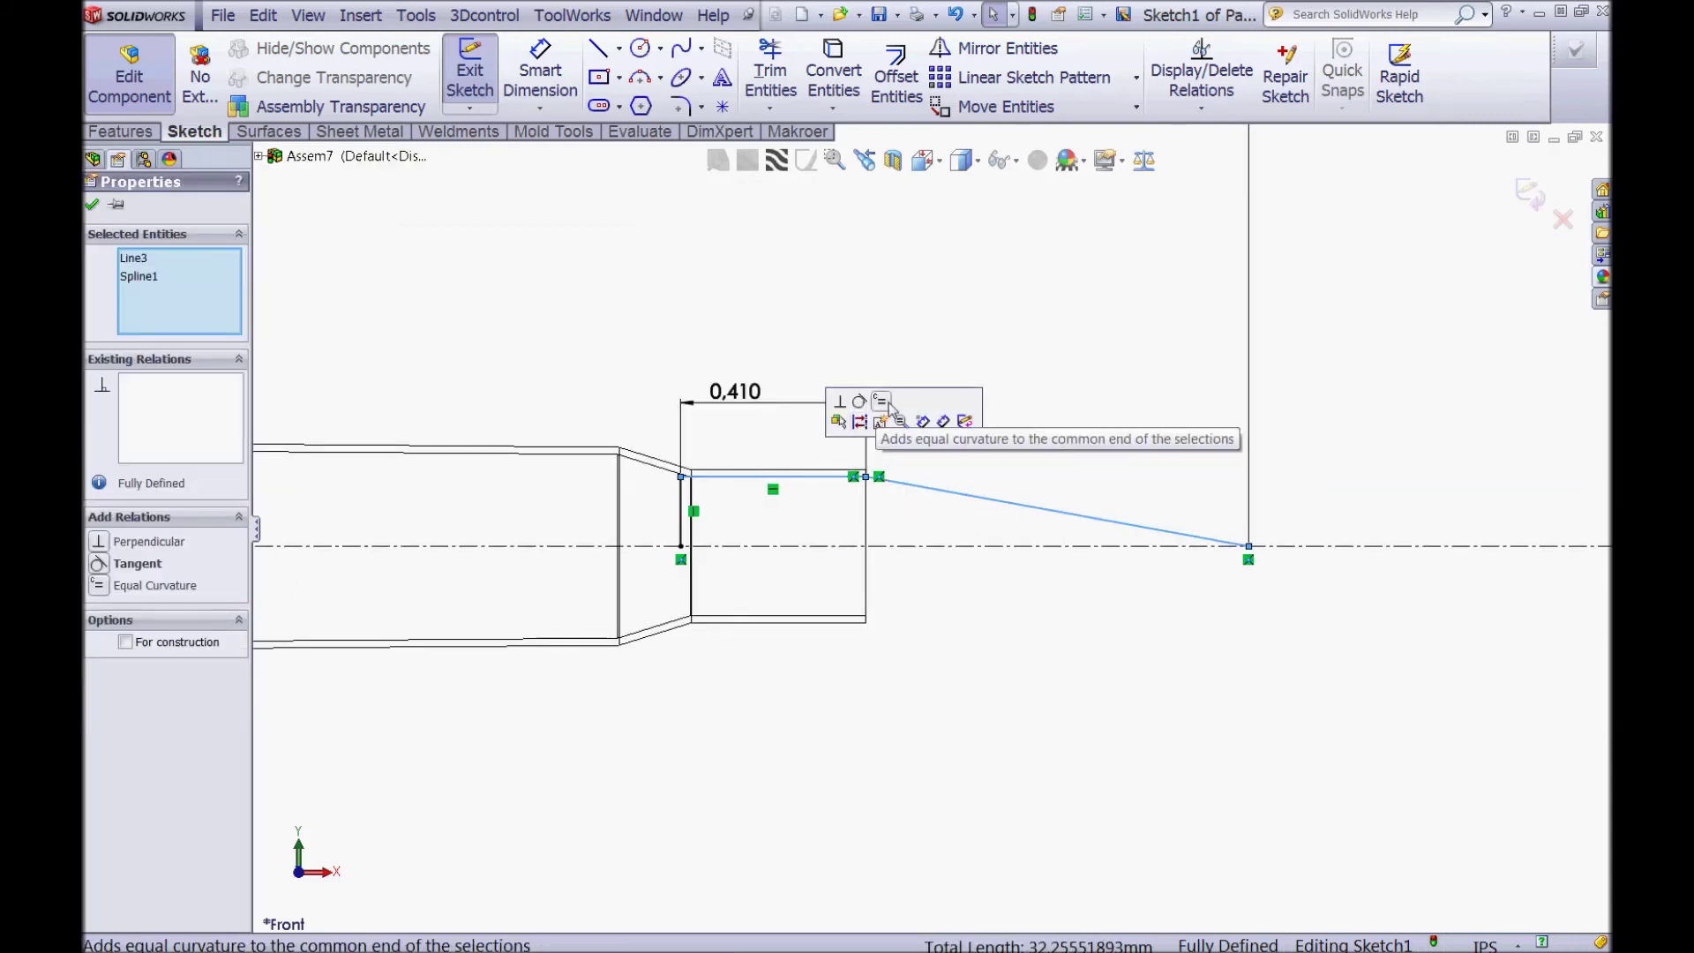
click(879, 422)
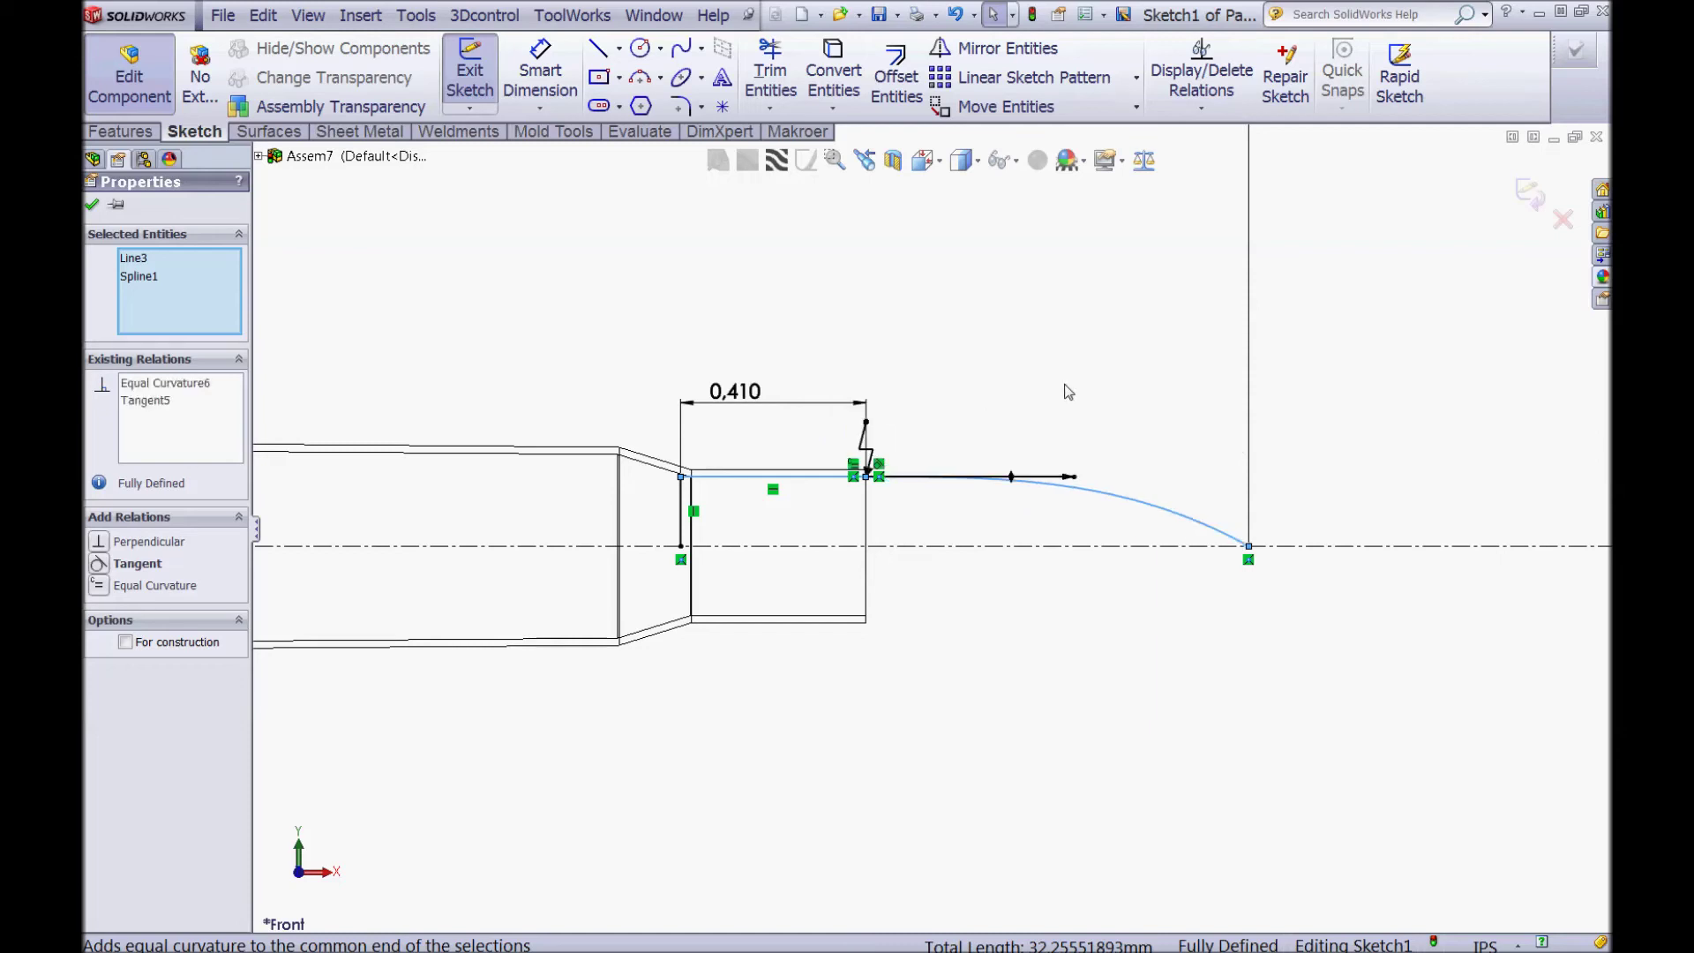
click(1134, 436)
Step: Adjust the spline's tip tangent handle and make it Vertical
click(1189, 525)
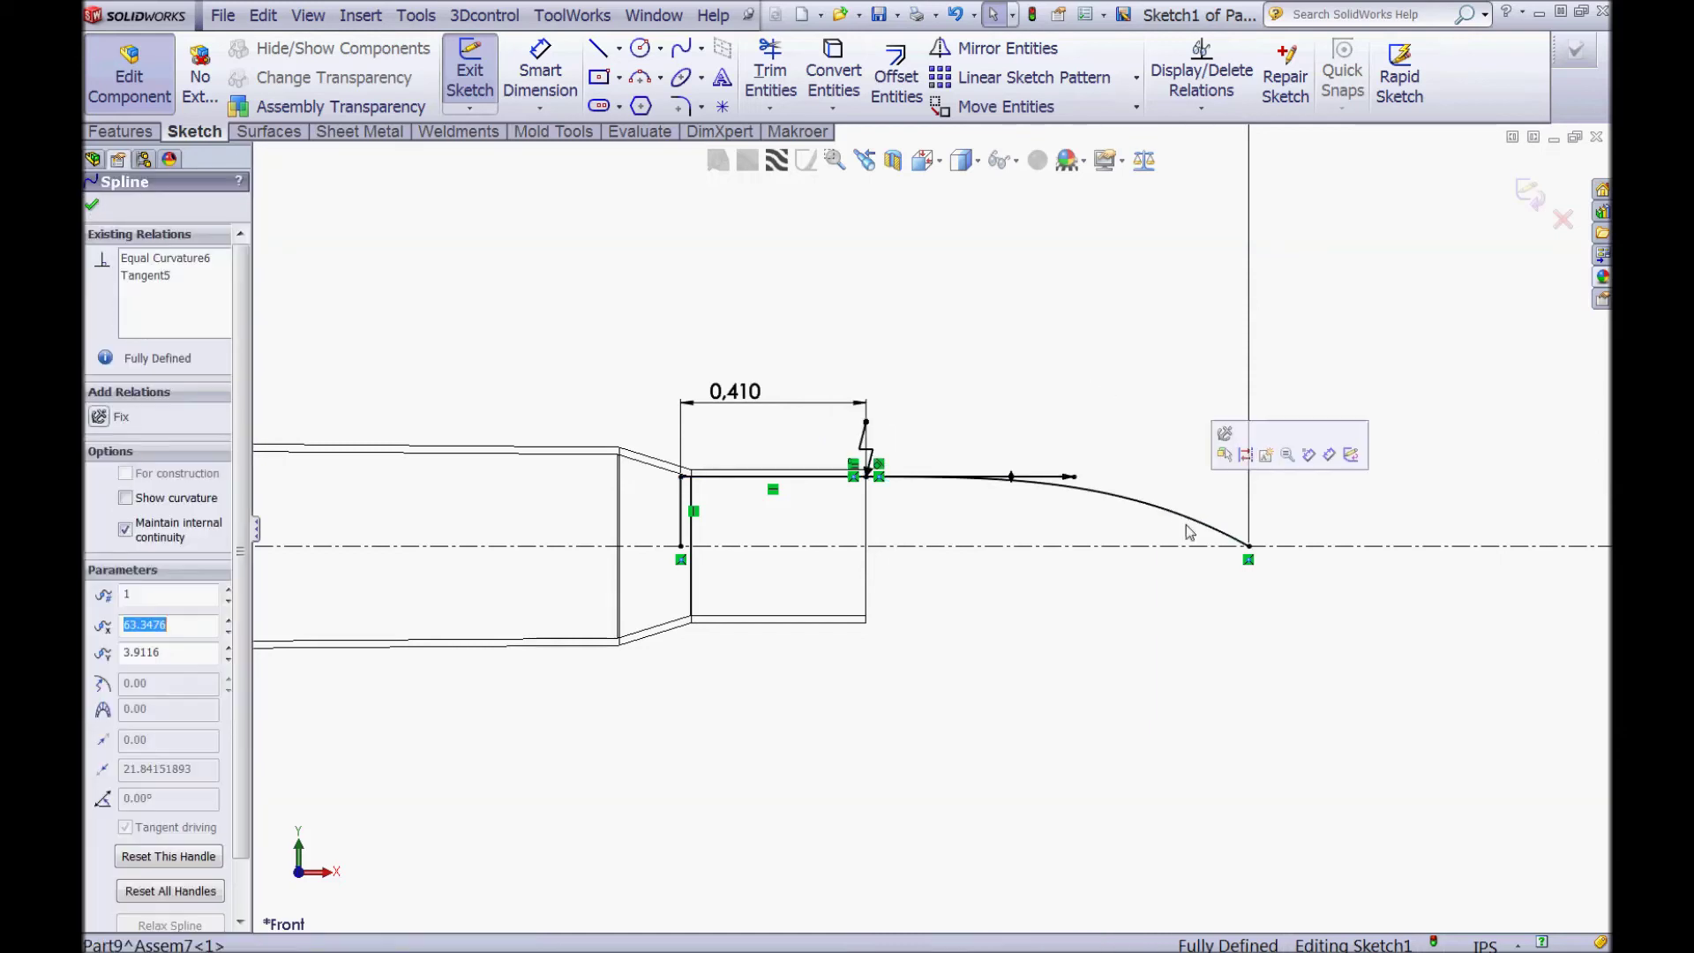
scroll(1200, 534, down, 2)
drag(1206, 536, 1215, 504)
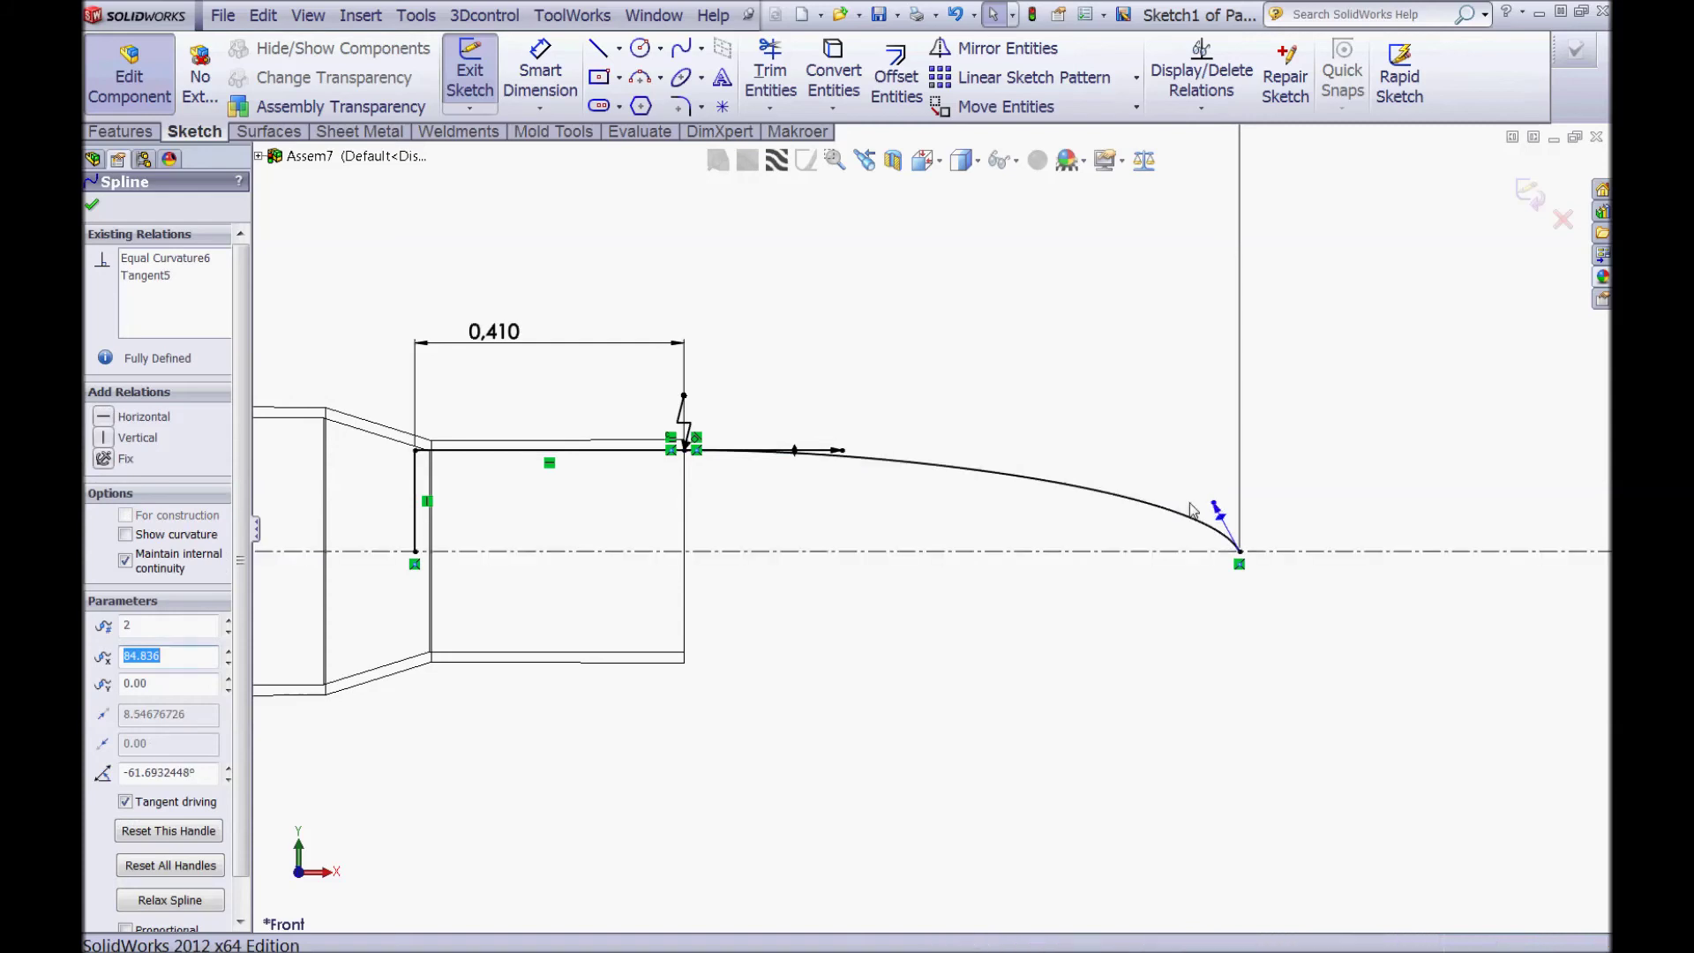
click(103, 438)
click(904, 379)
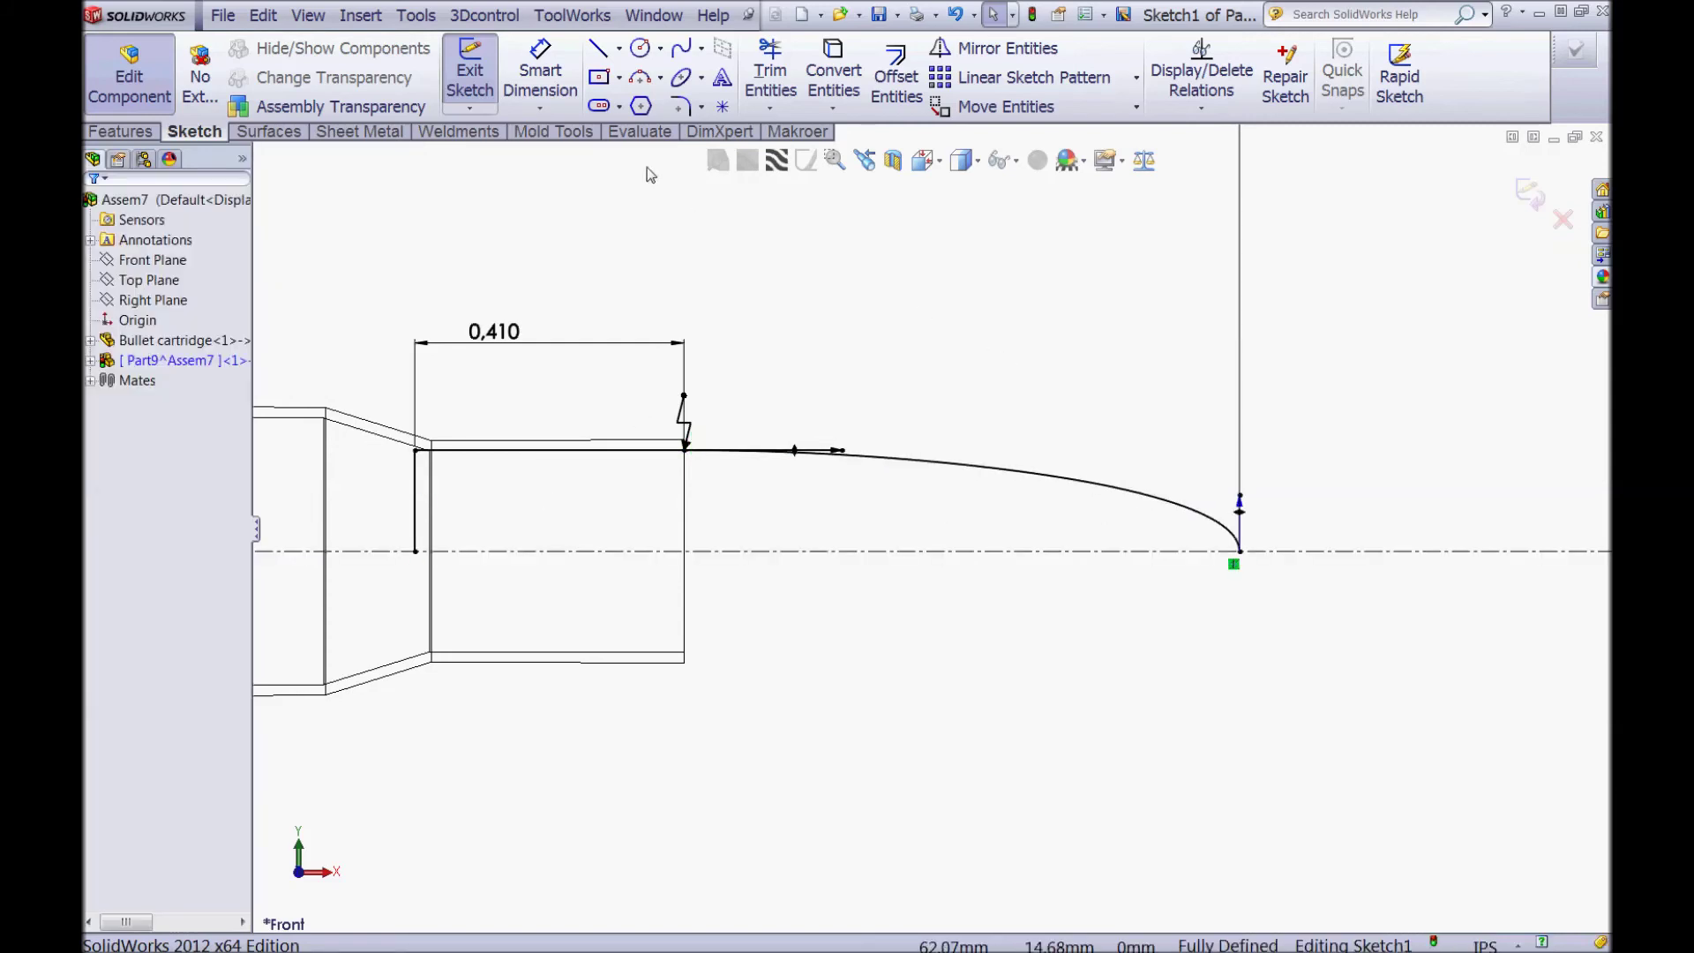
Step: Dimension the spline's tip tangent weight to 0.350 and the shoulder weight to 1,000
click(555, 80)
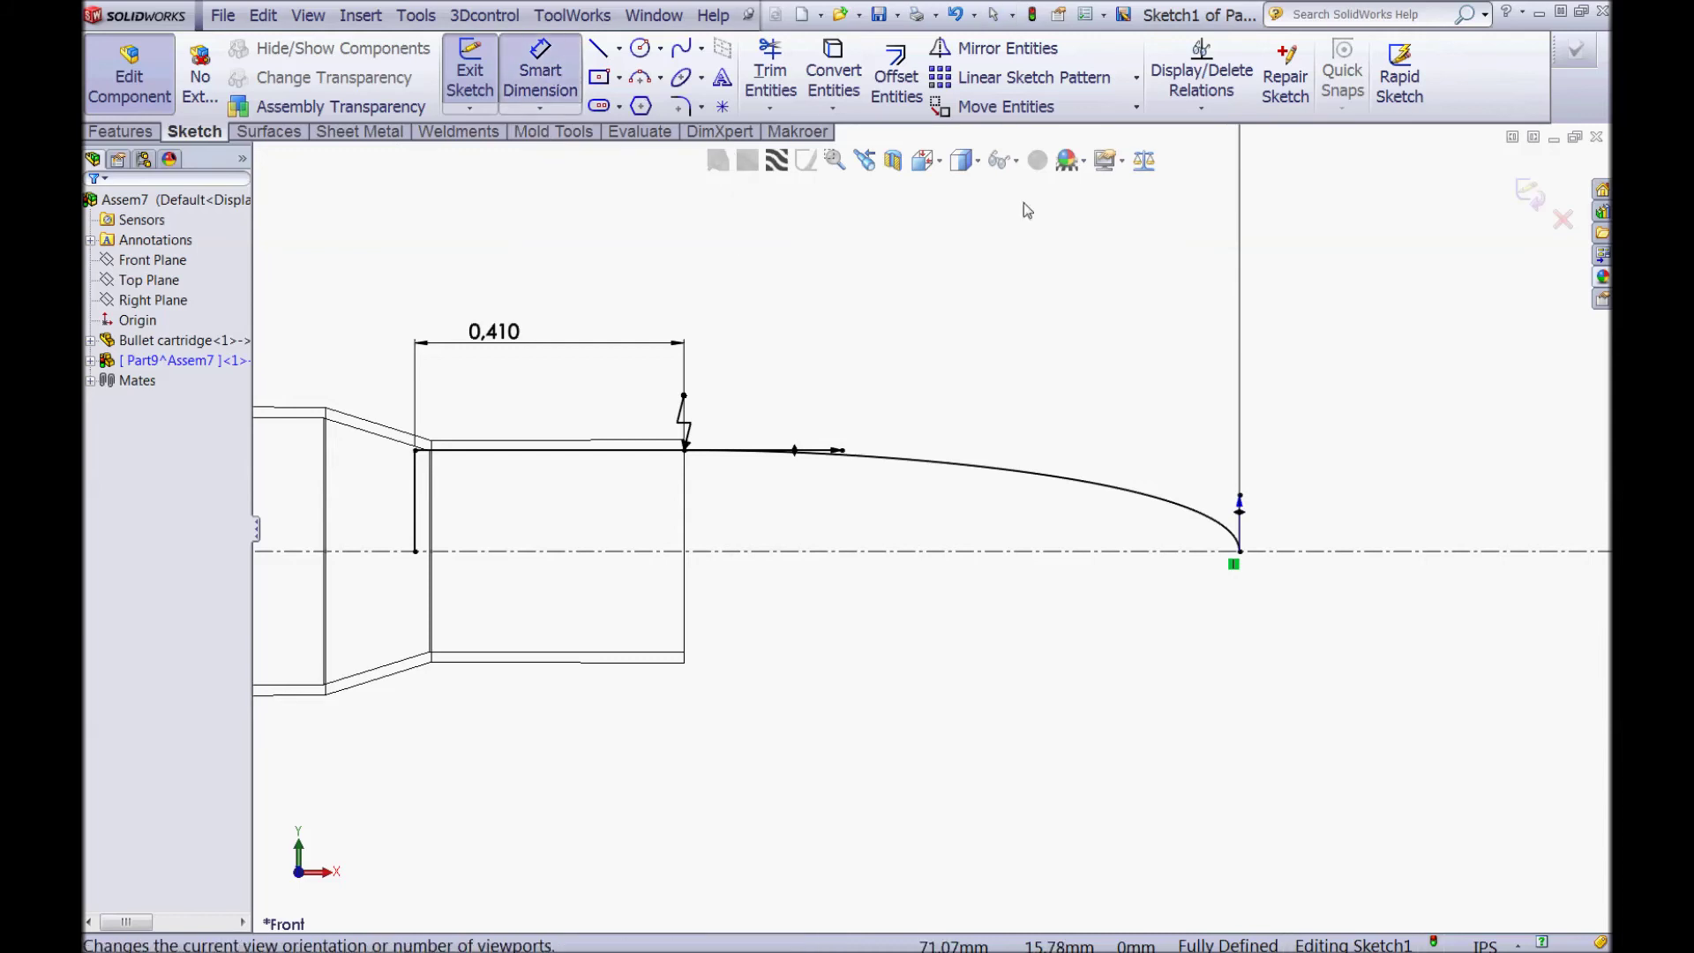
click(1240, 503)
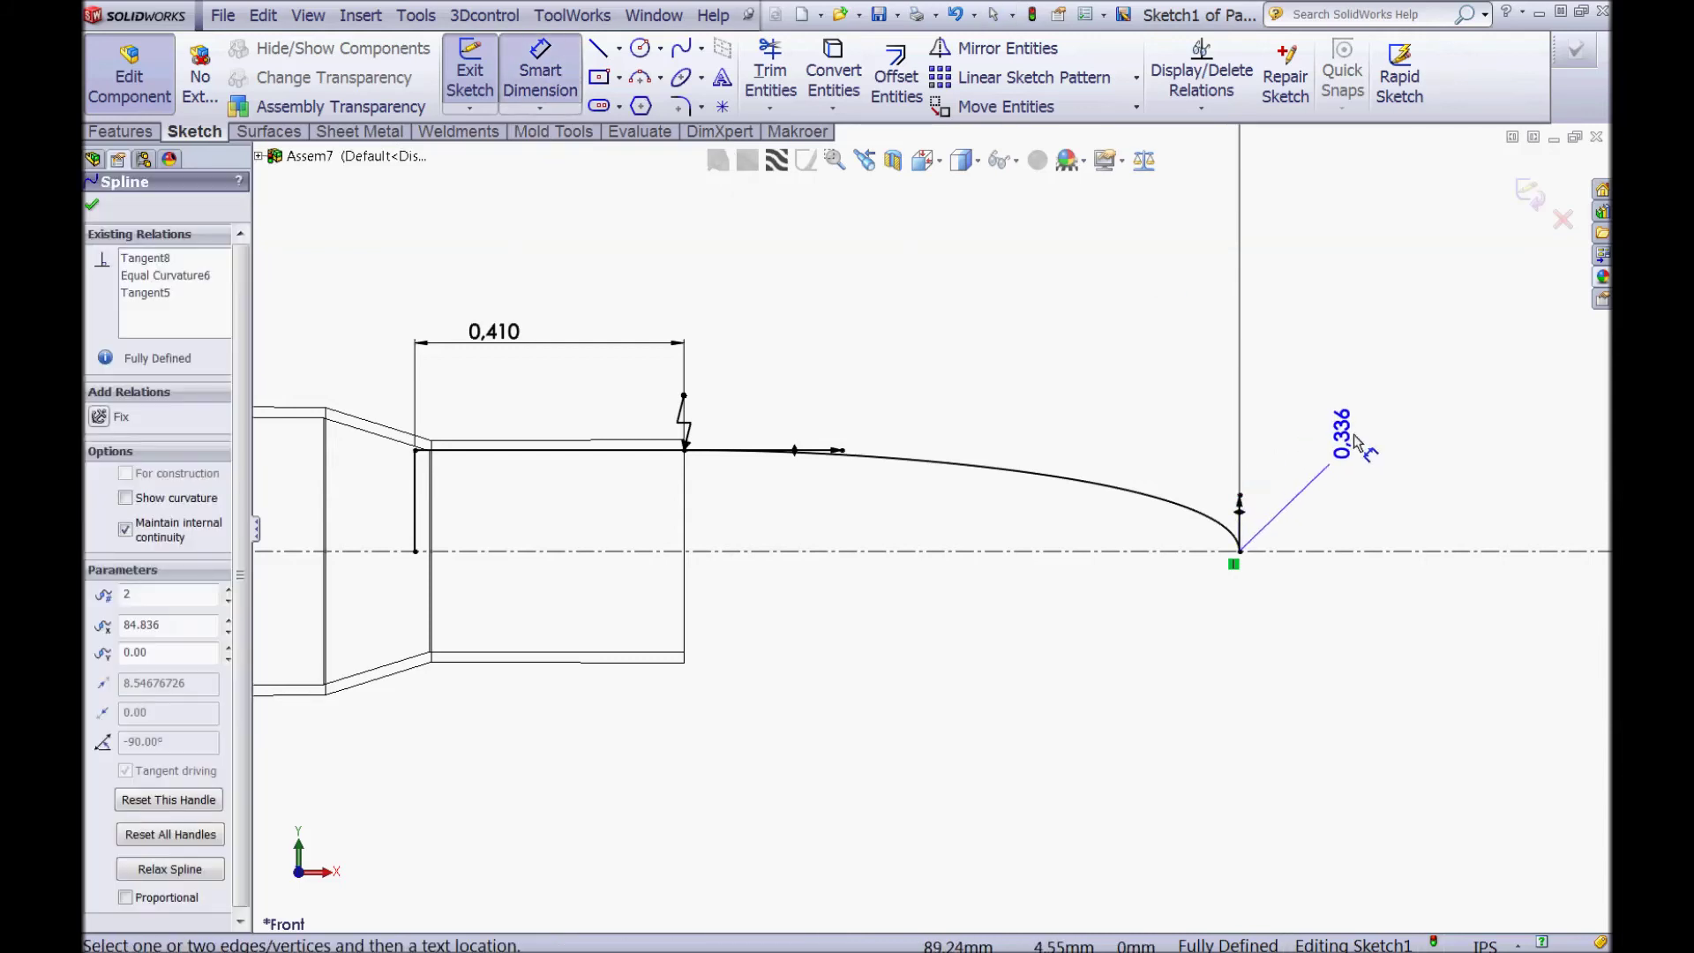
click(1270, 454)
text(.35)
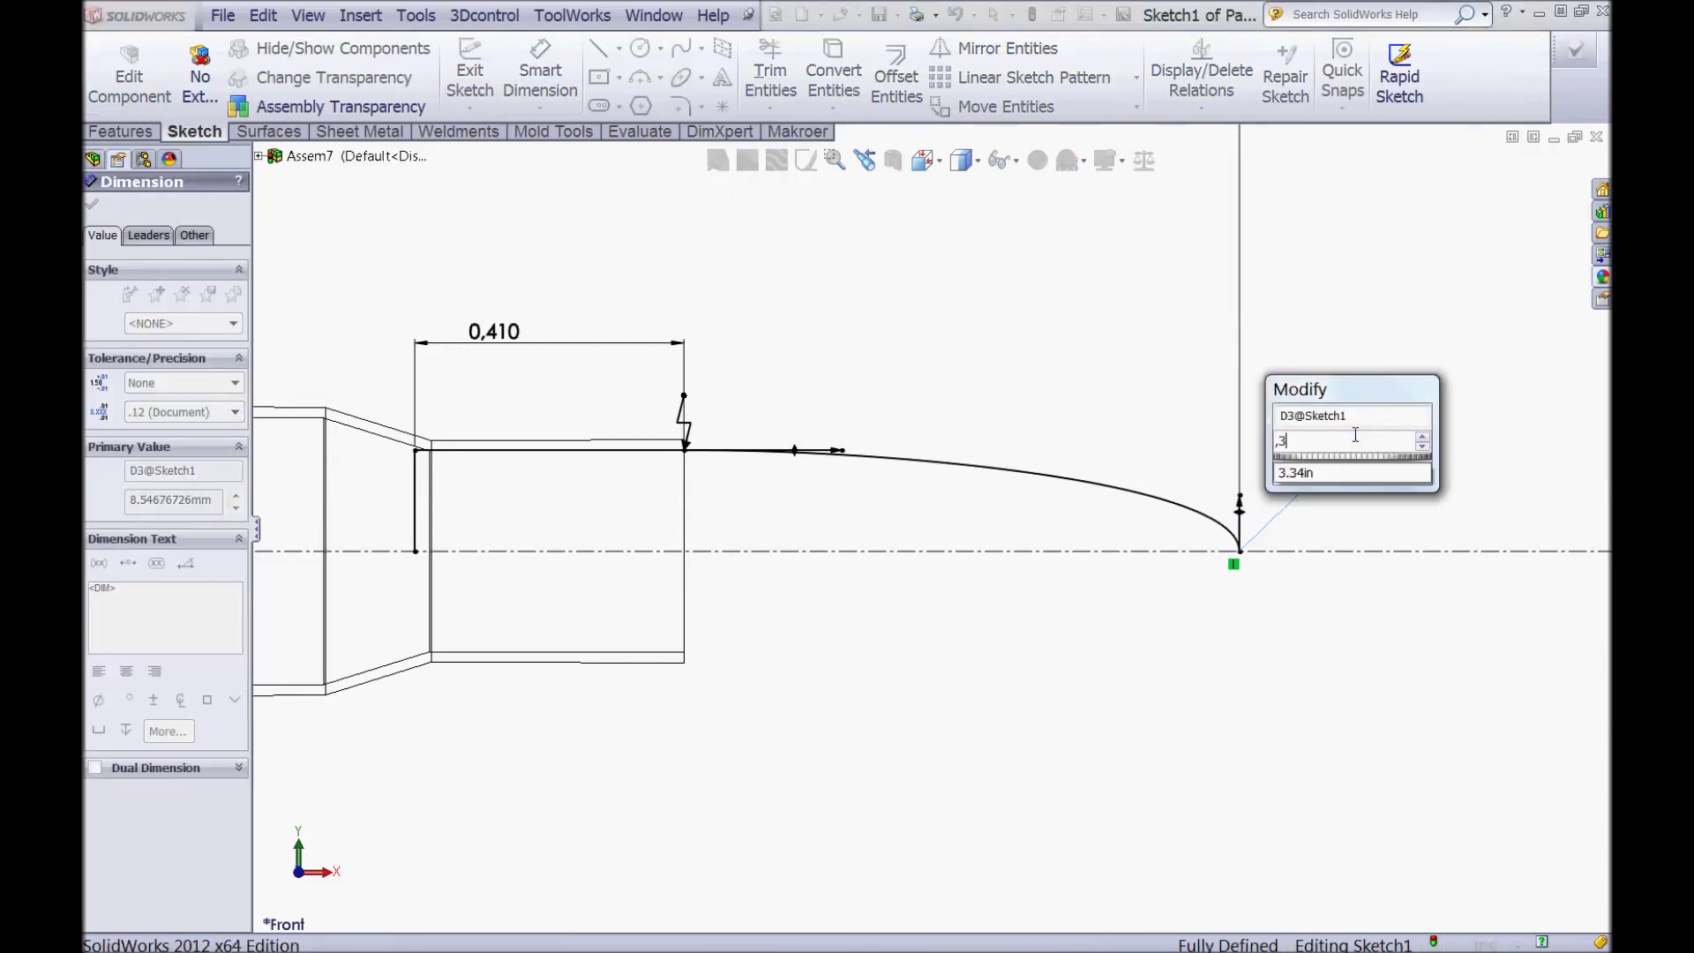
key(Return)
click(899, 421)
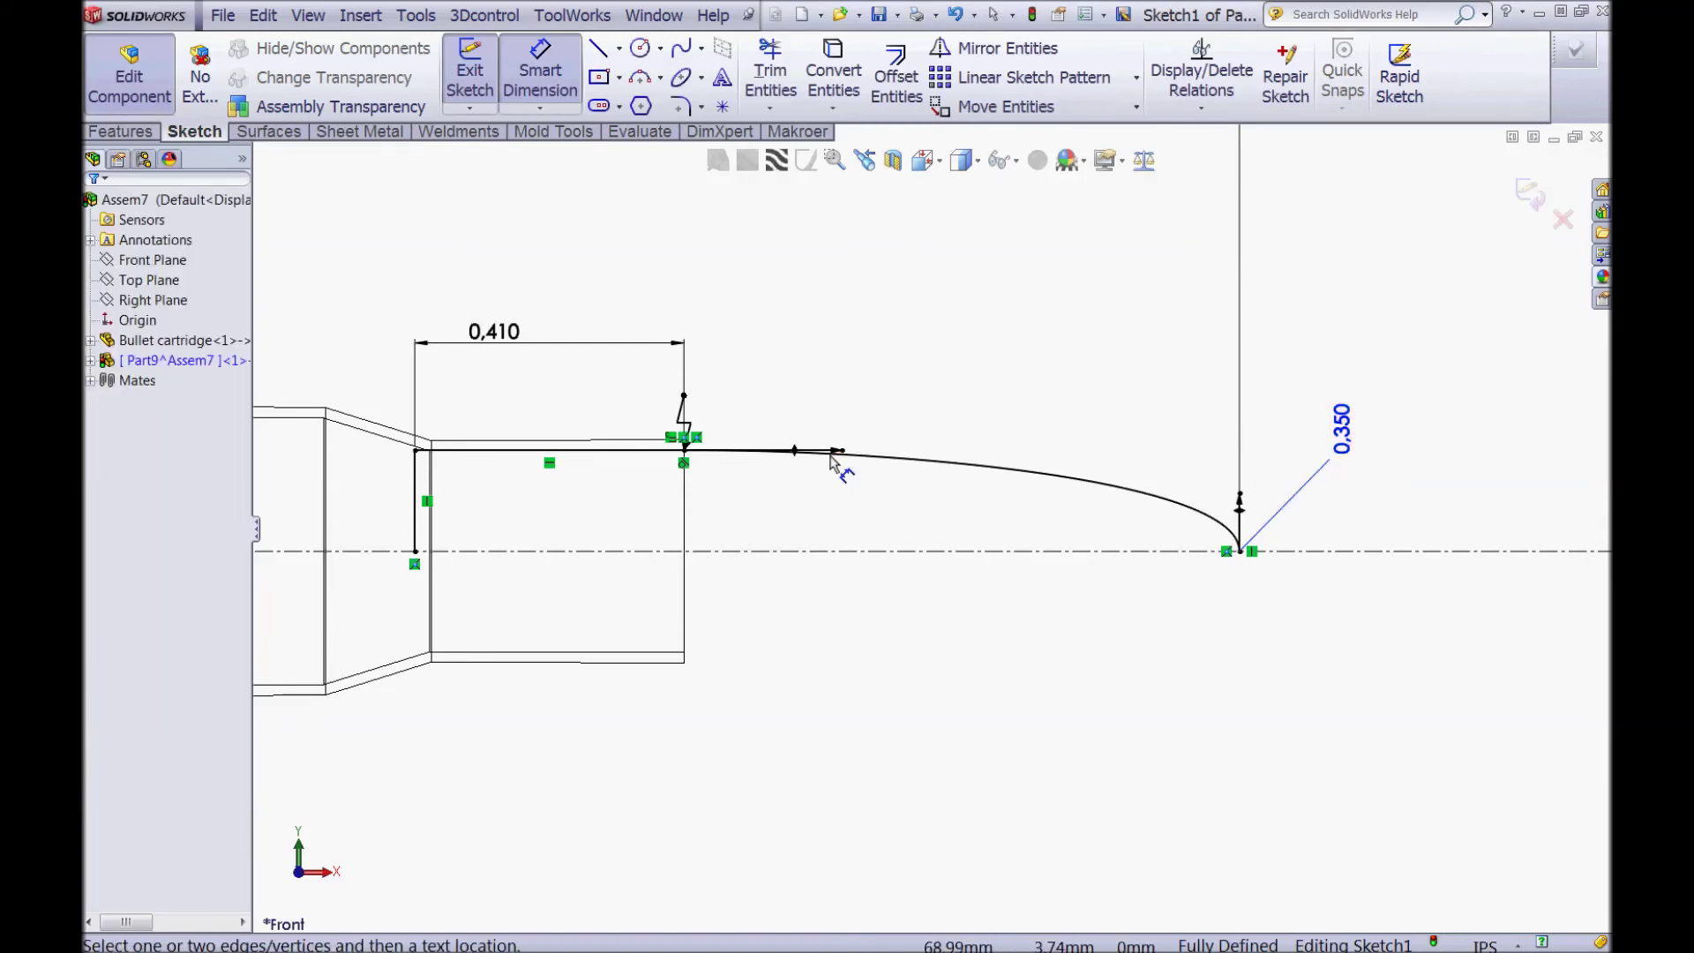
click(836, 451)
click(926, 387)
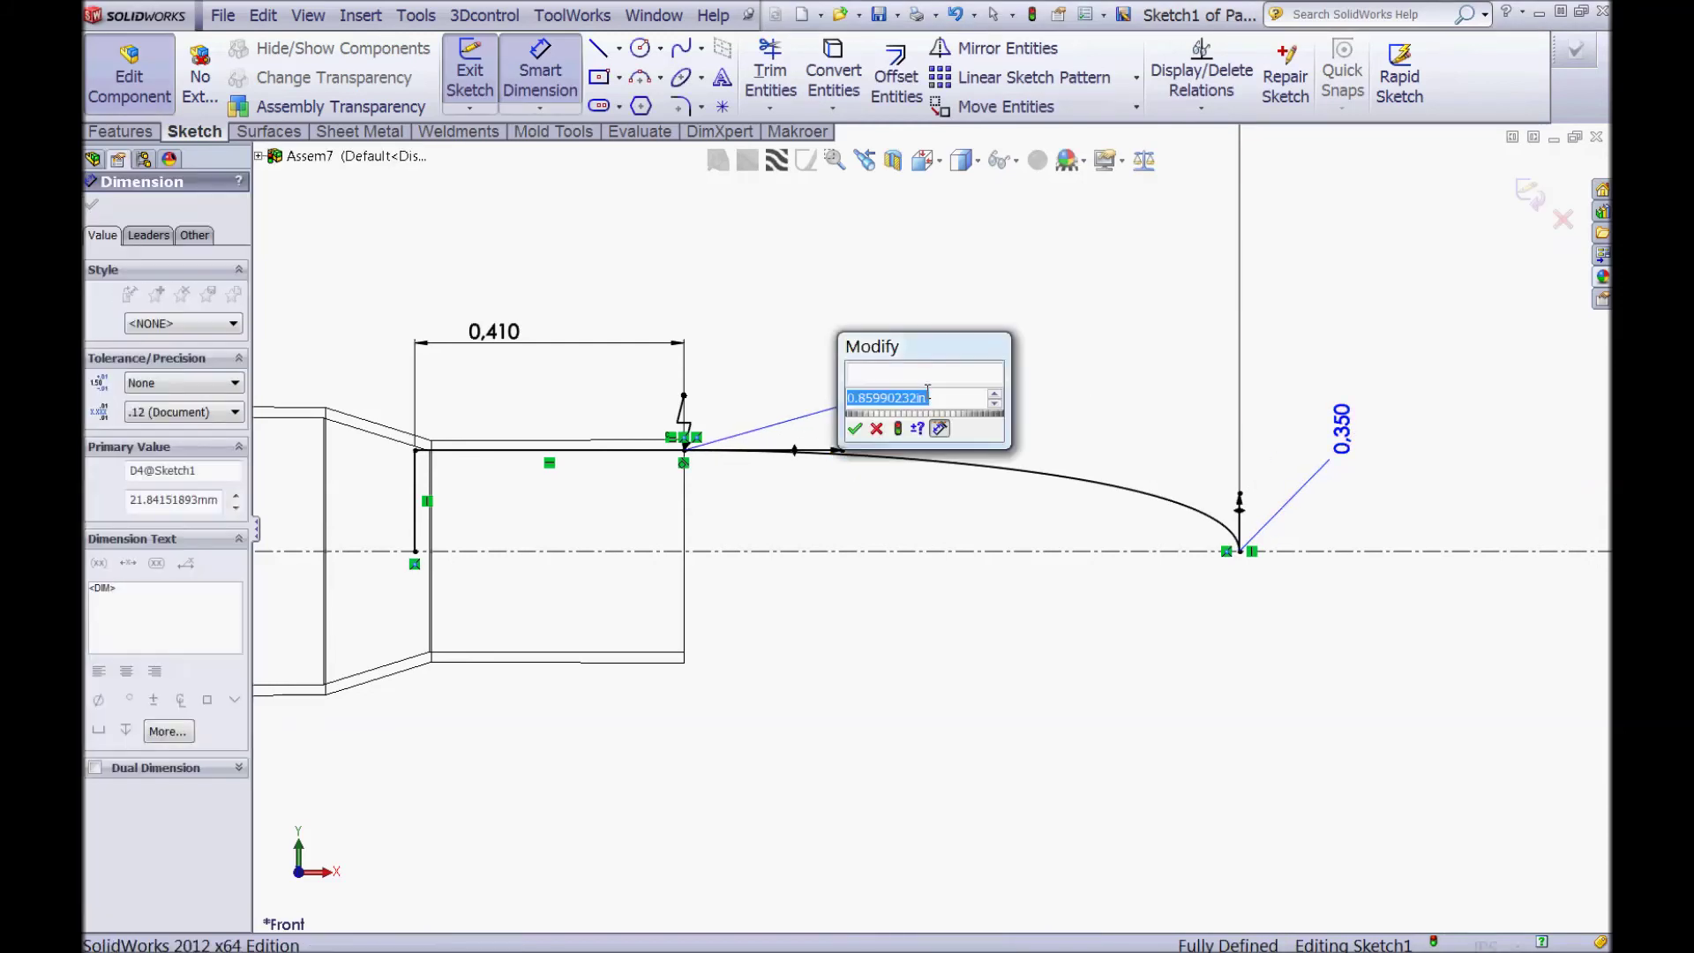
text(1)
key(Return)
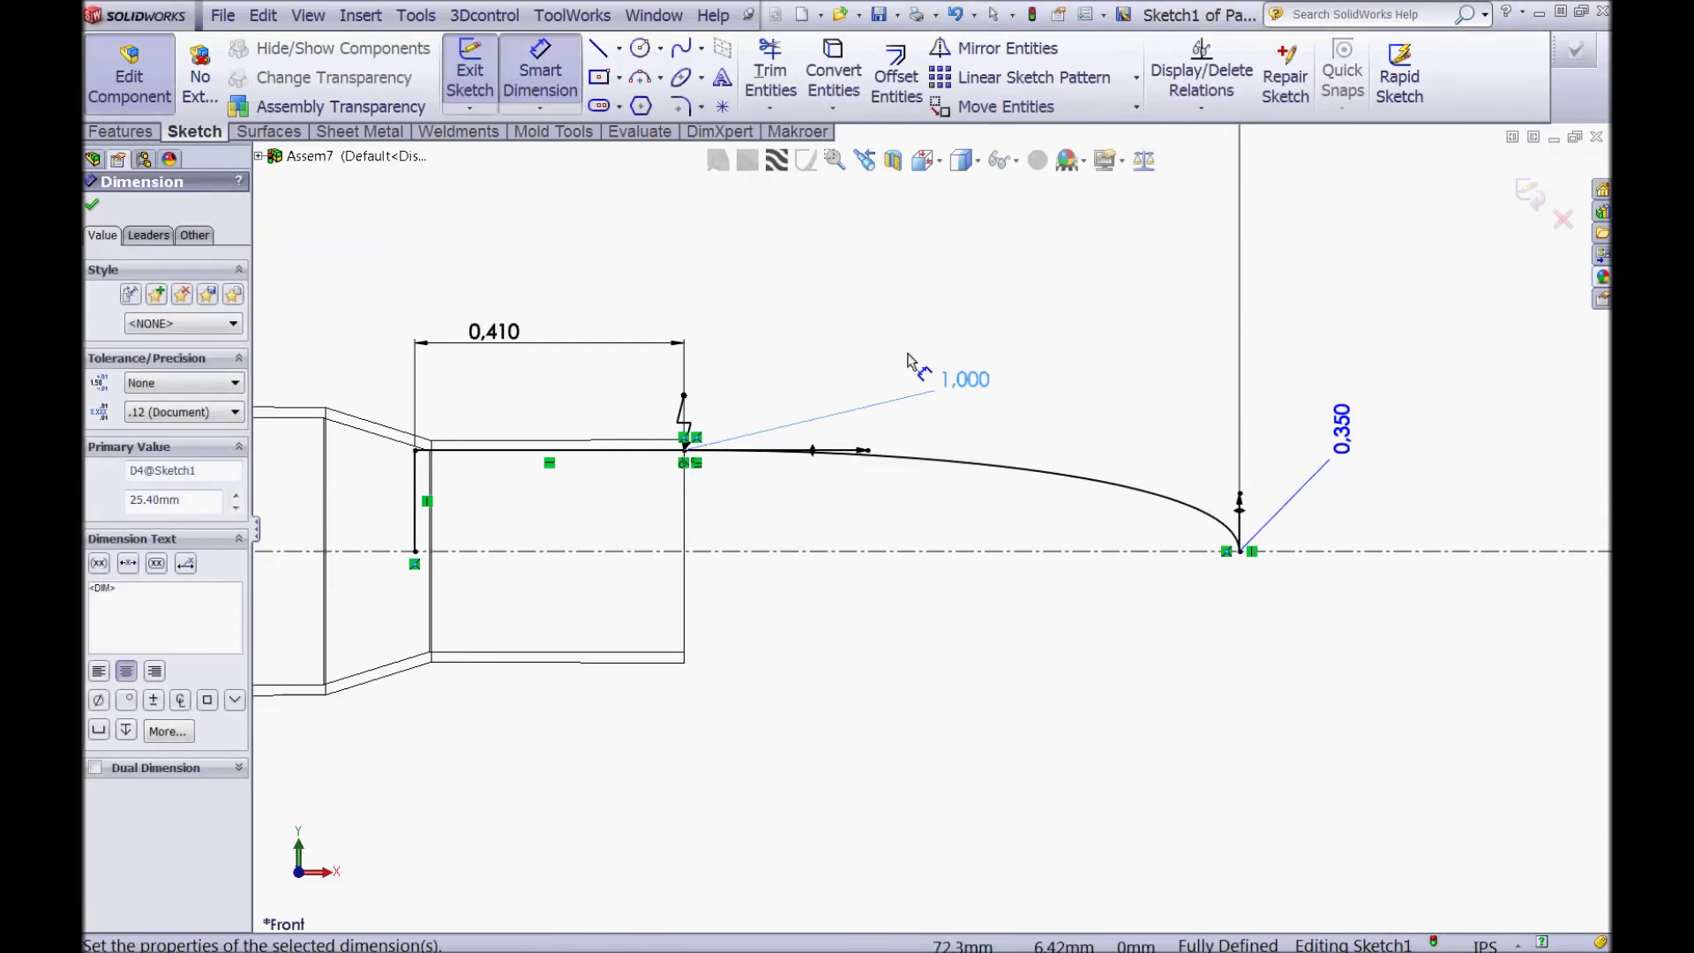
click(865, 276)
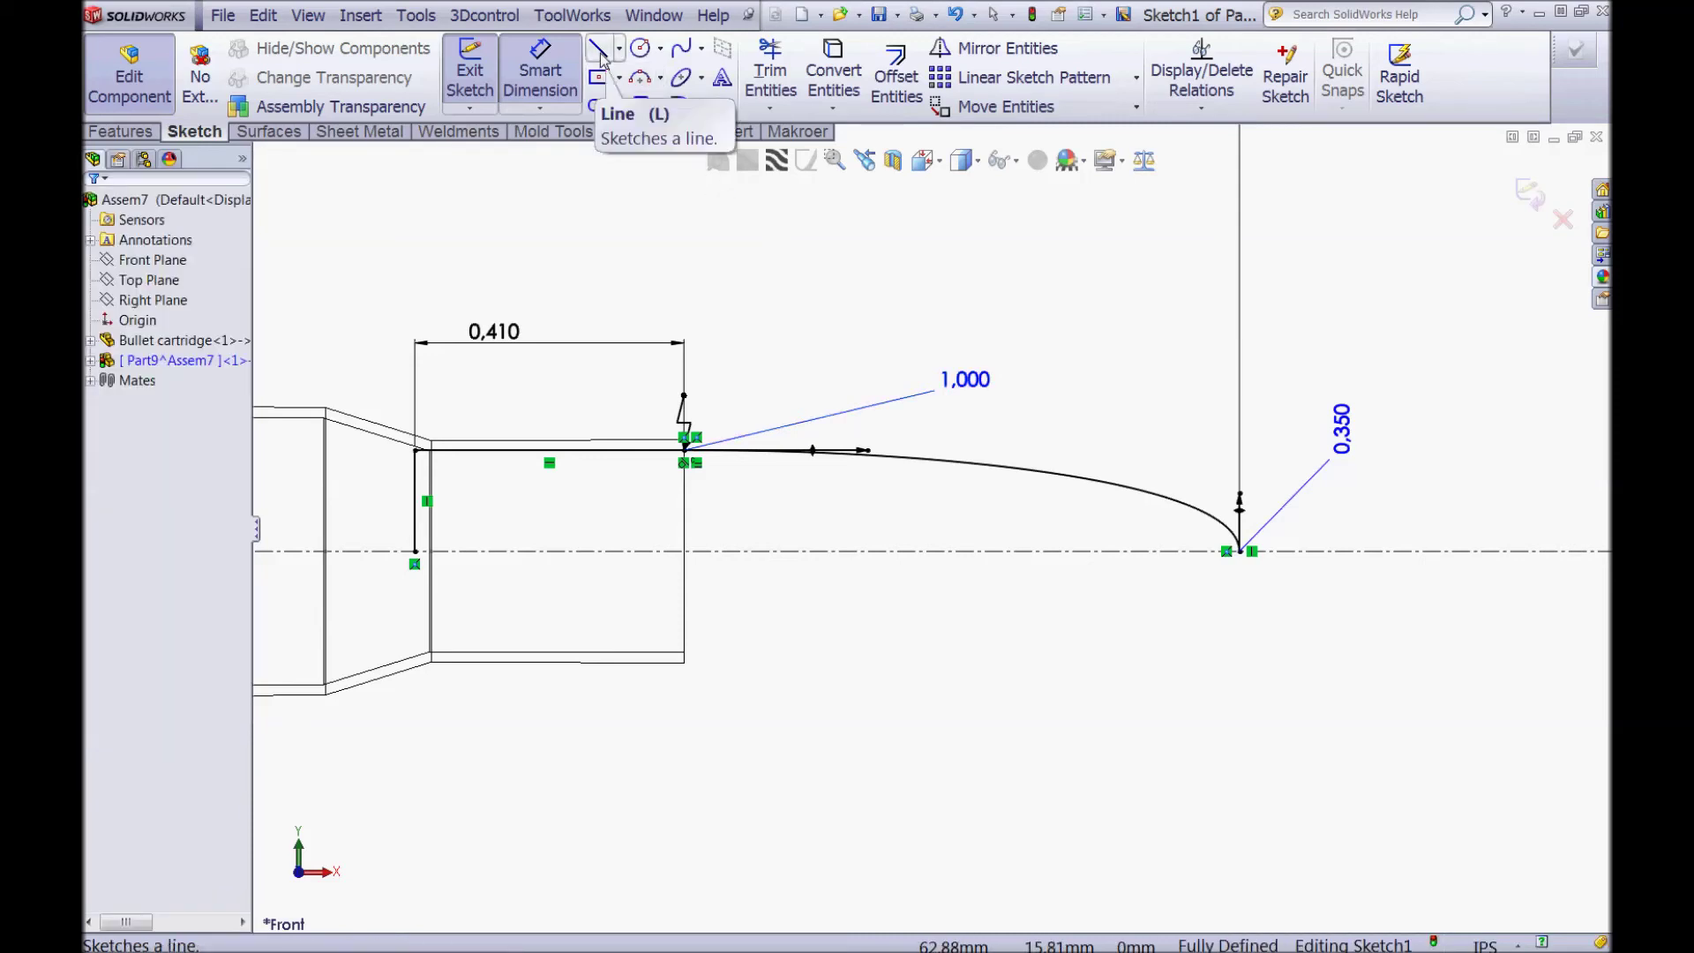
Step: Close the profile with a line along the centreline to the nose tip
click(598, 48)
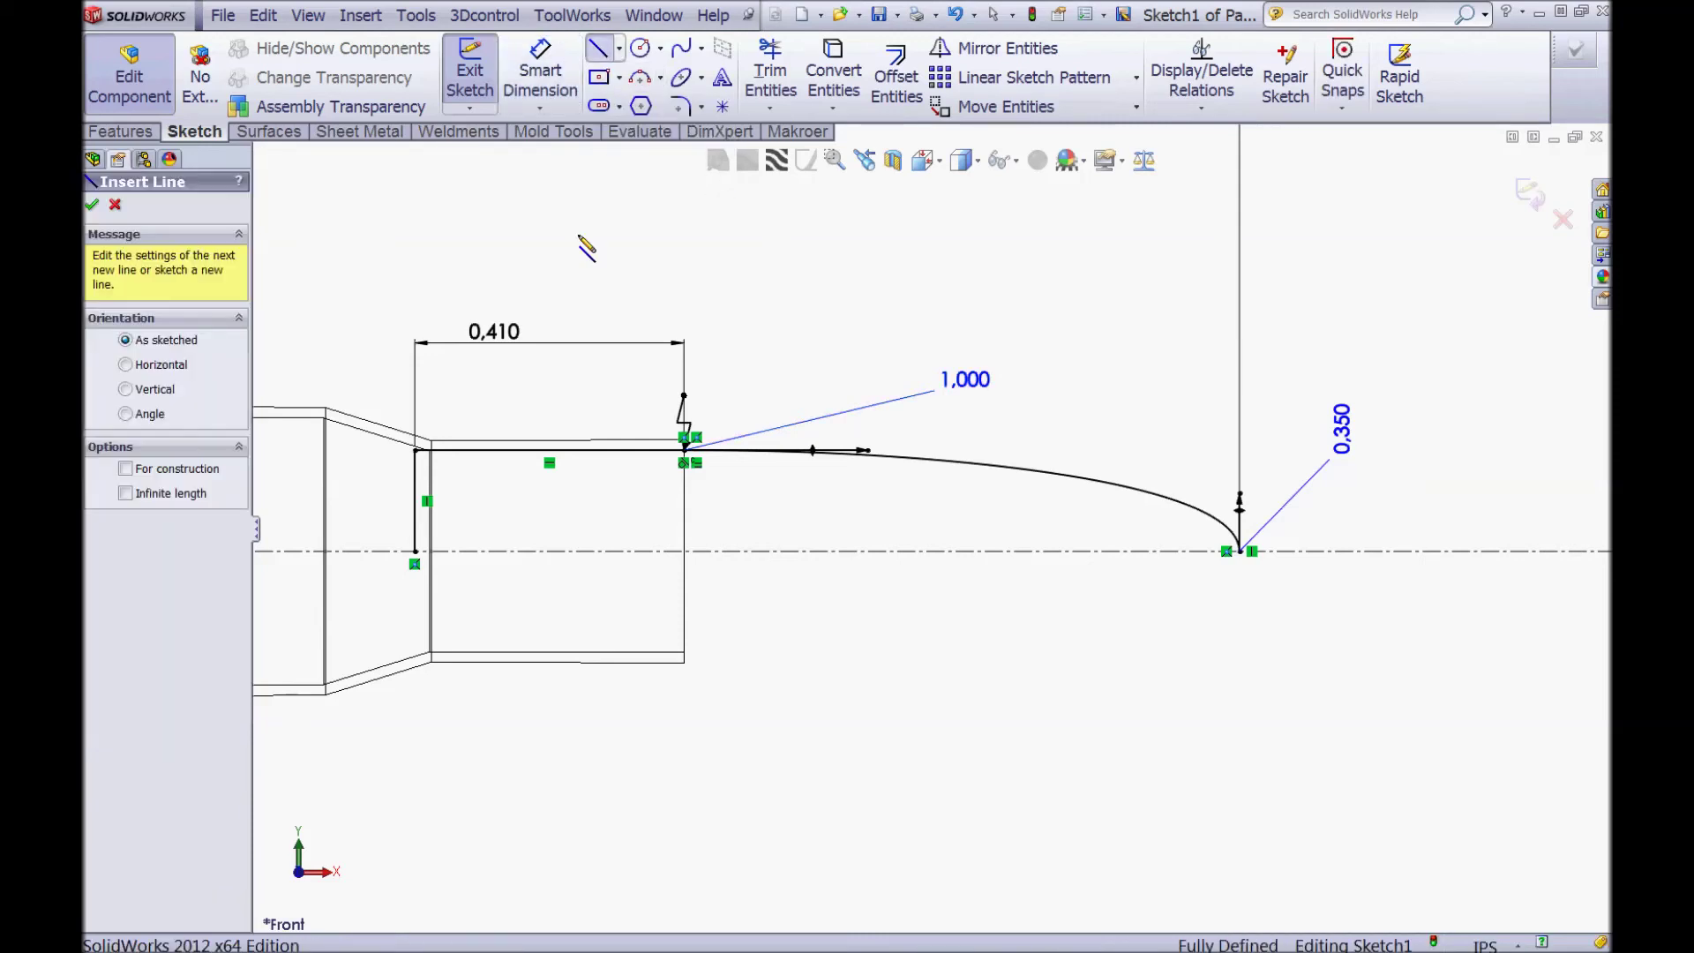
click(416, 552)
click(1240, 552)
key(Escape)
key(f)
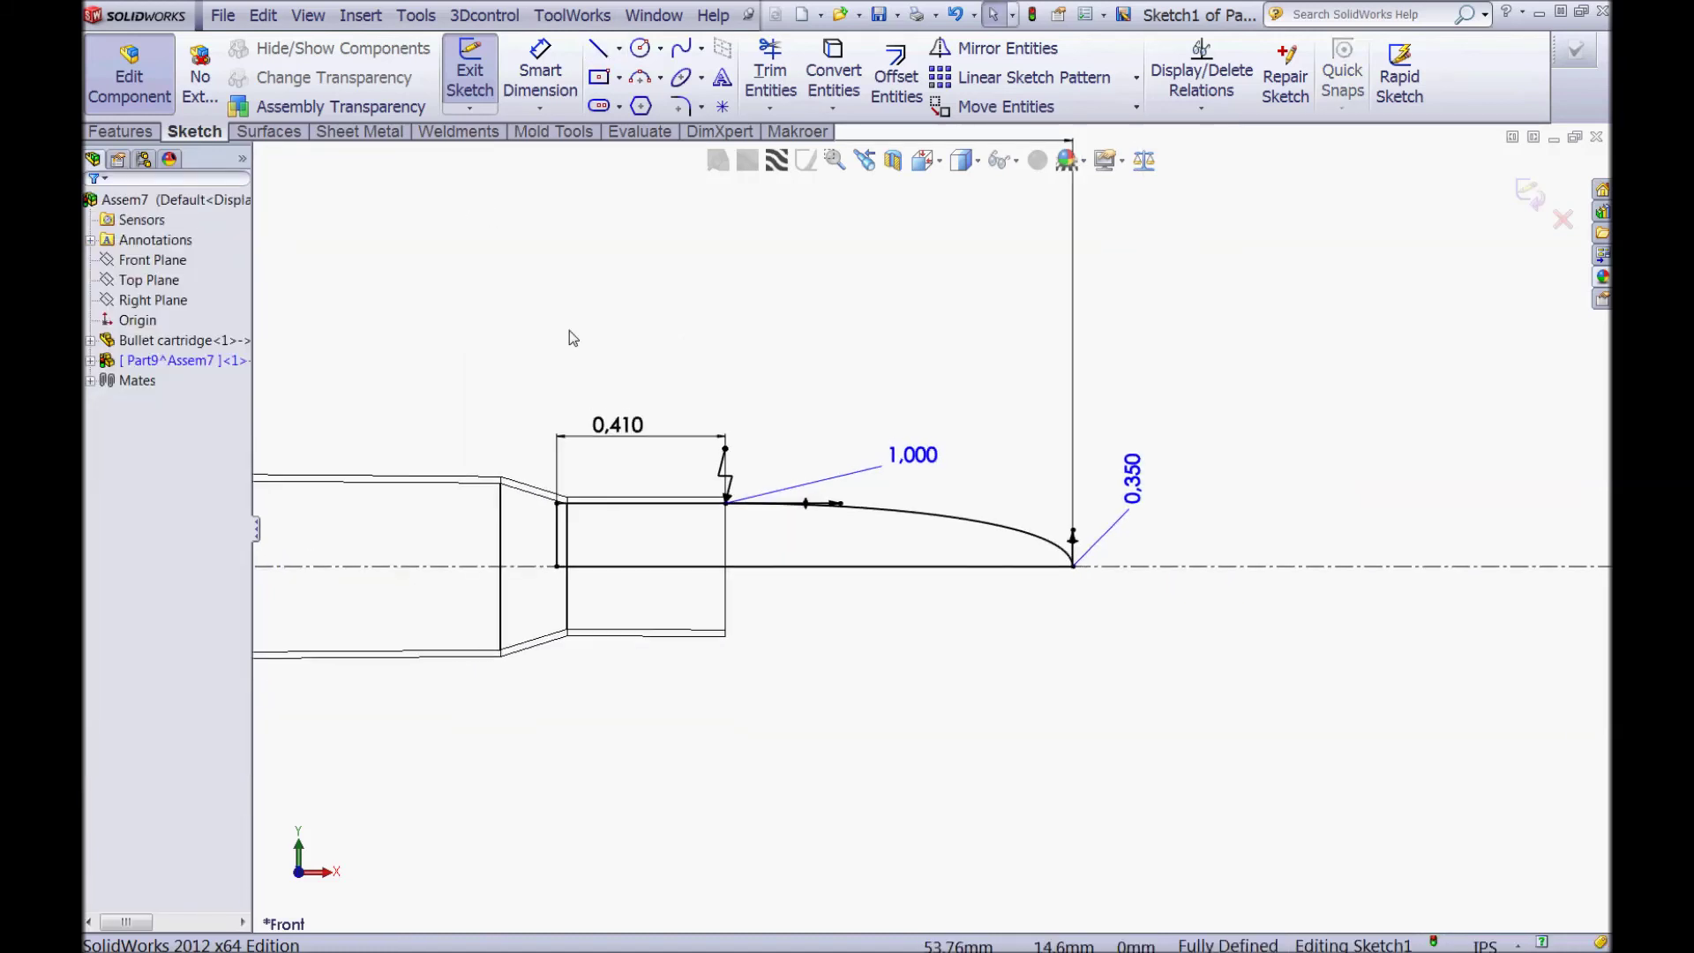
middle_drag(572, 338, 161, 165)
Step: Revolve the bullet profile 360° about the centreline into a solid
click(123, 132)
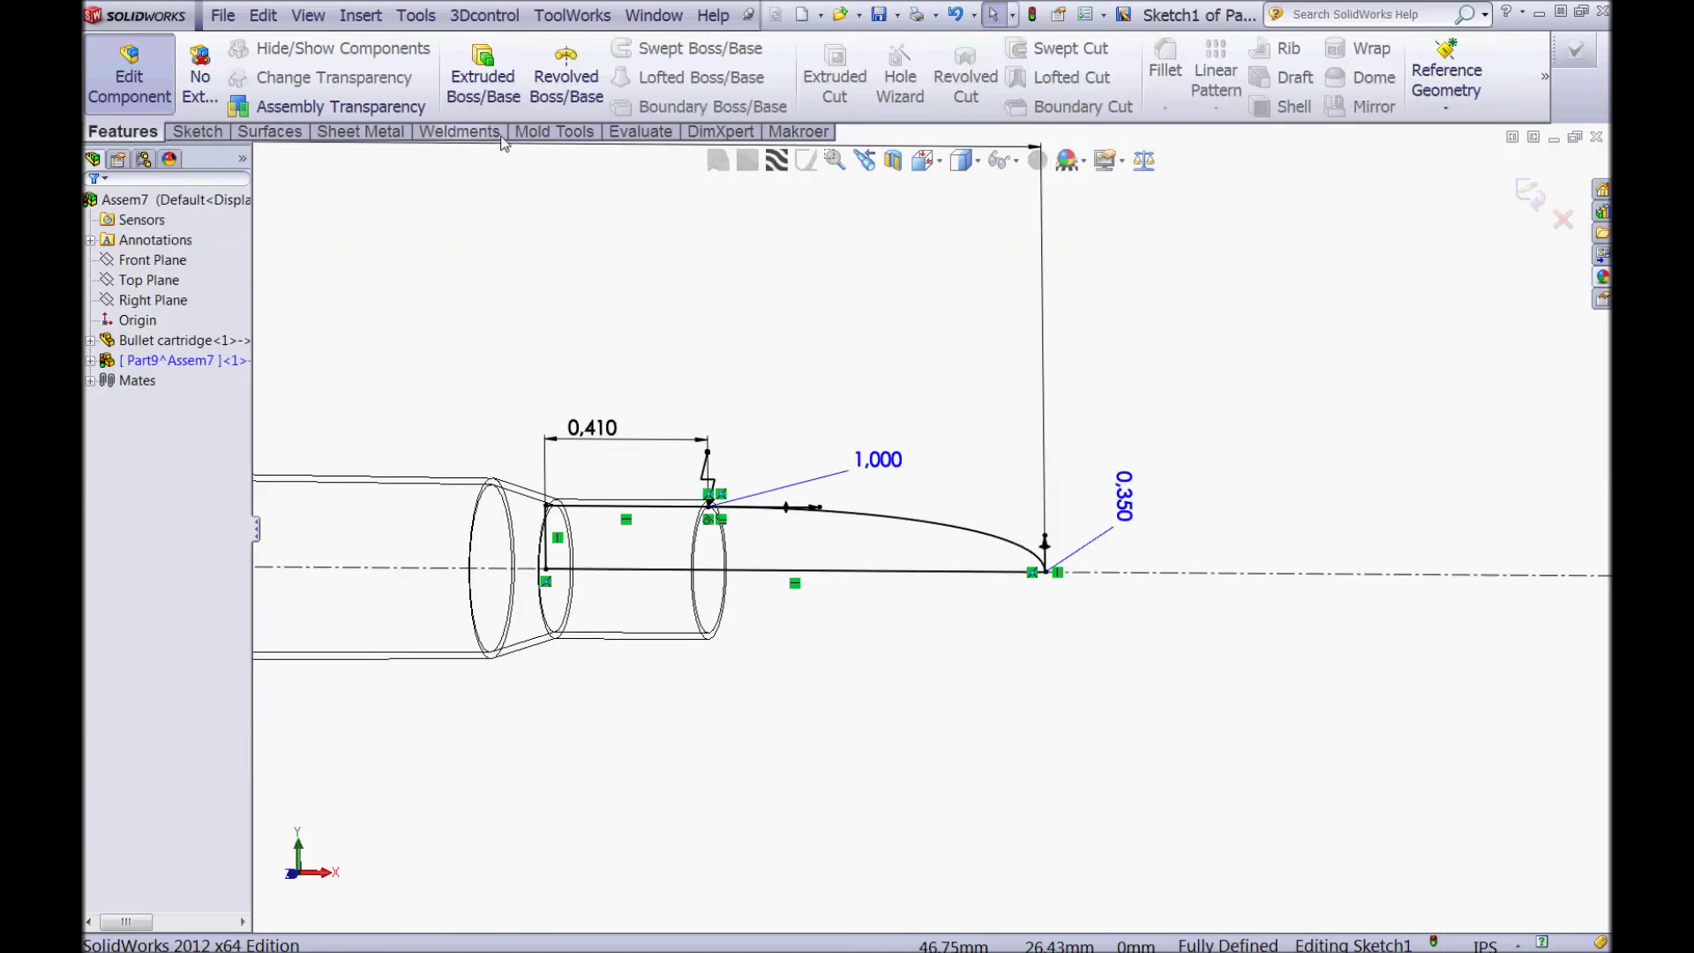
click(568, 87)
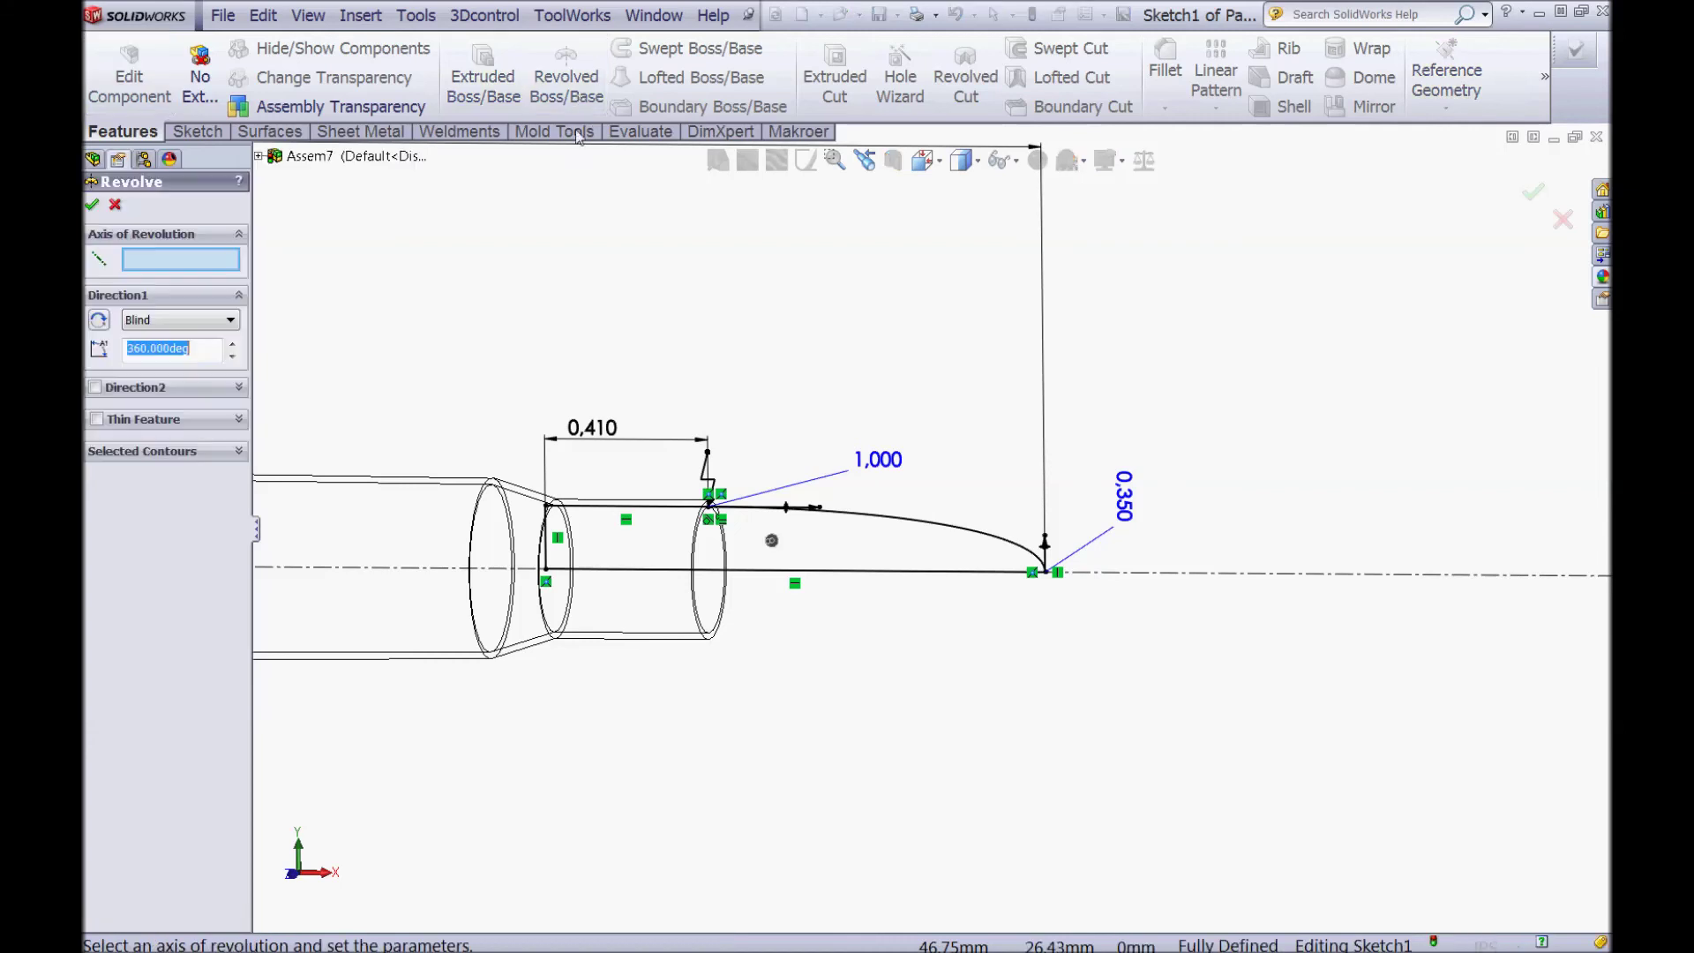
click(787, 570)
click(92, 205)
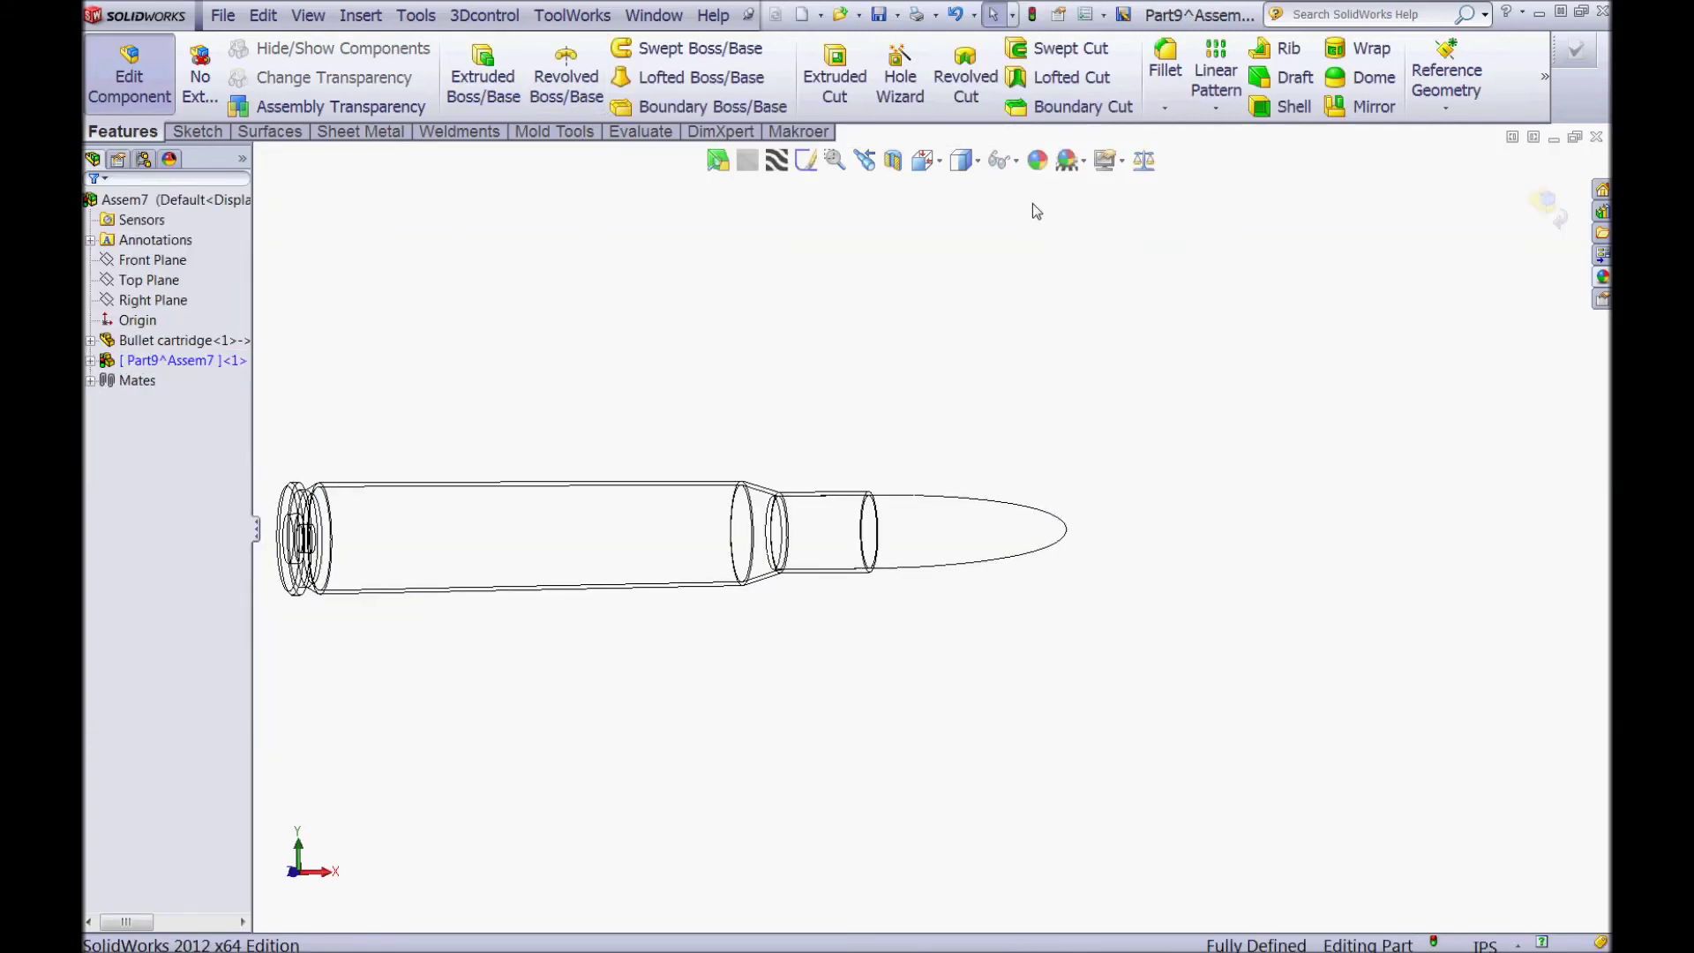
Step: Switch to Shaded With Edges and exit part editing back to Assem7
click(964, 160)
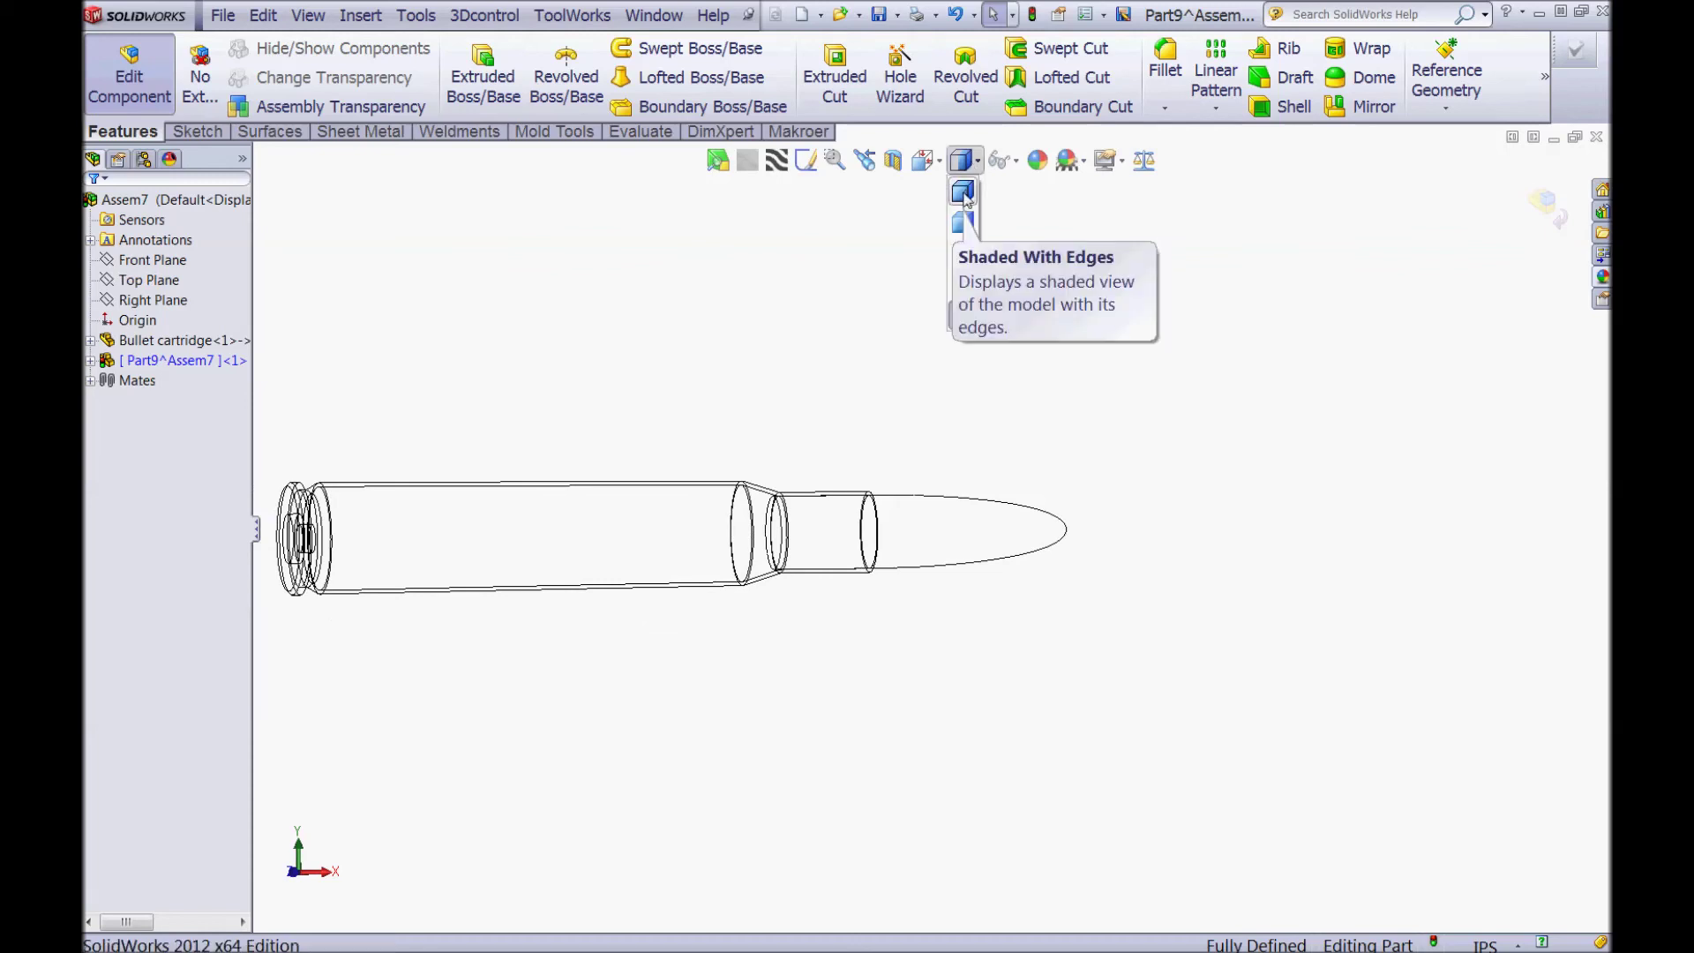
click(965, 194)
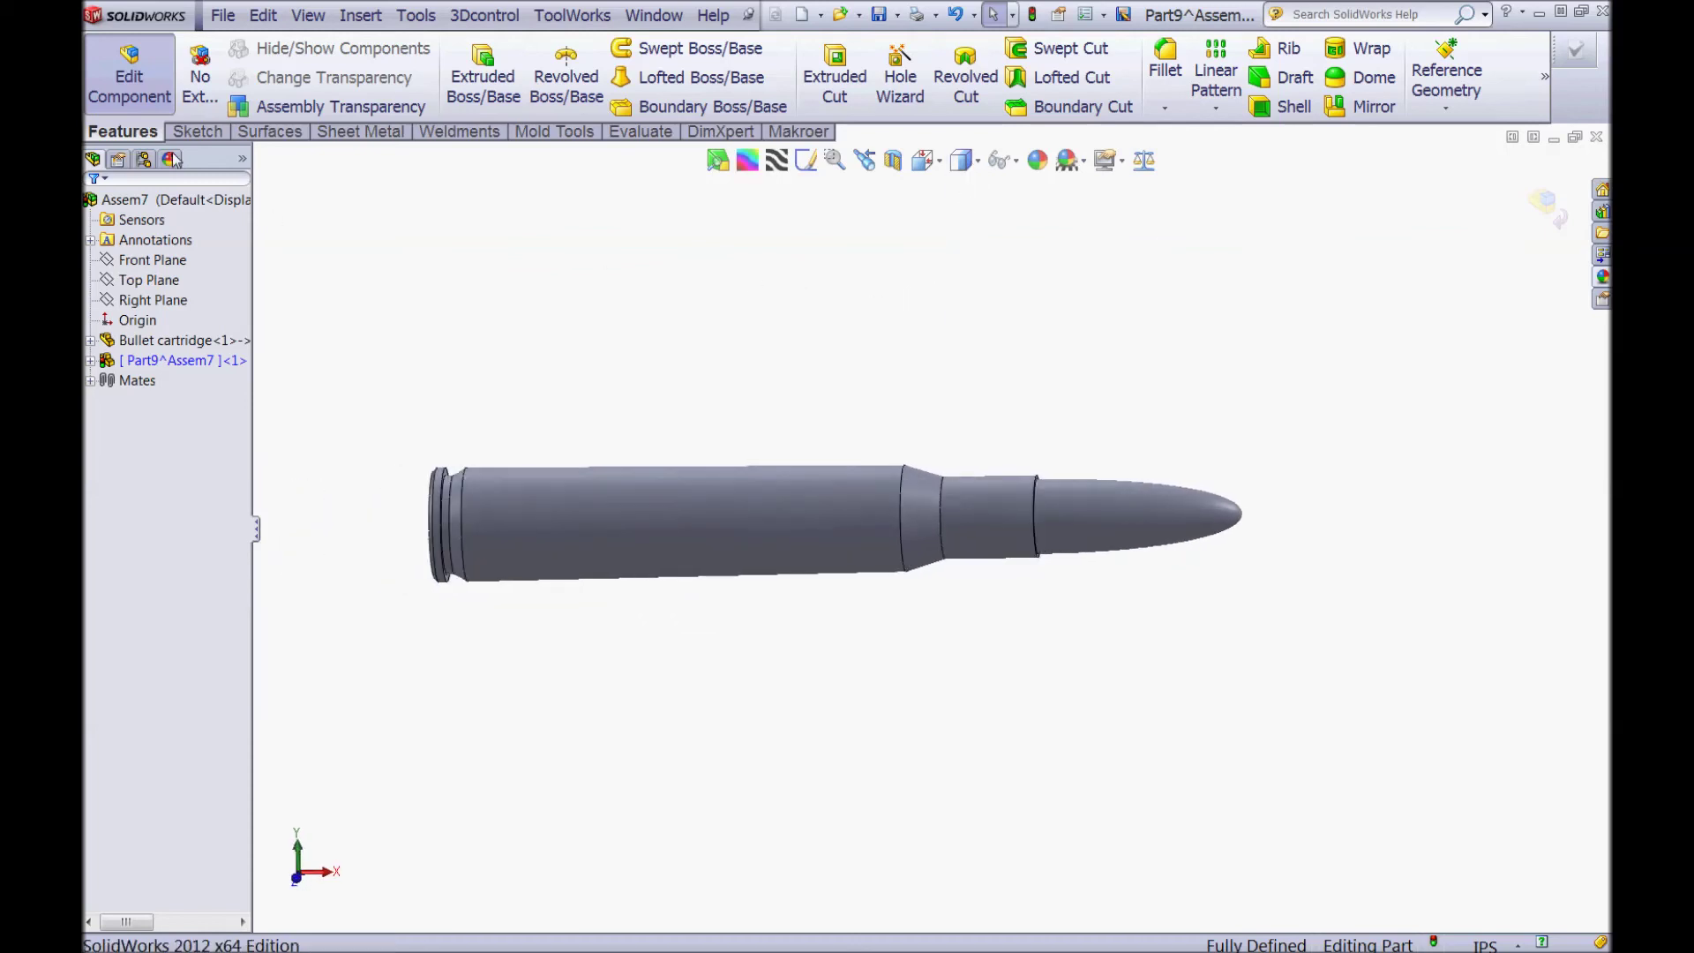
click(138, 97)
click(145, 97)
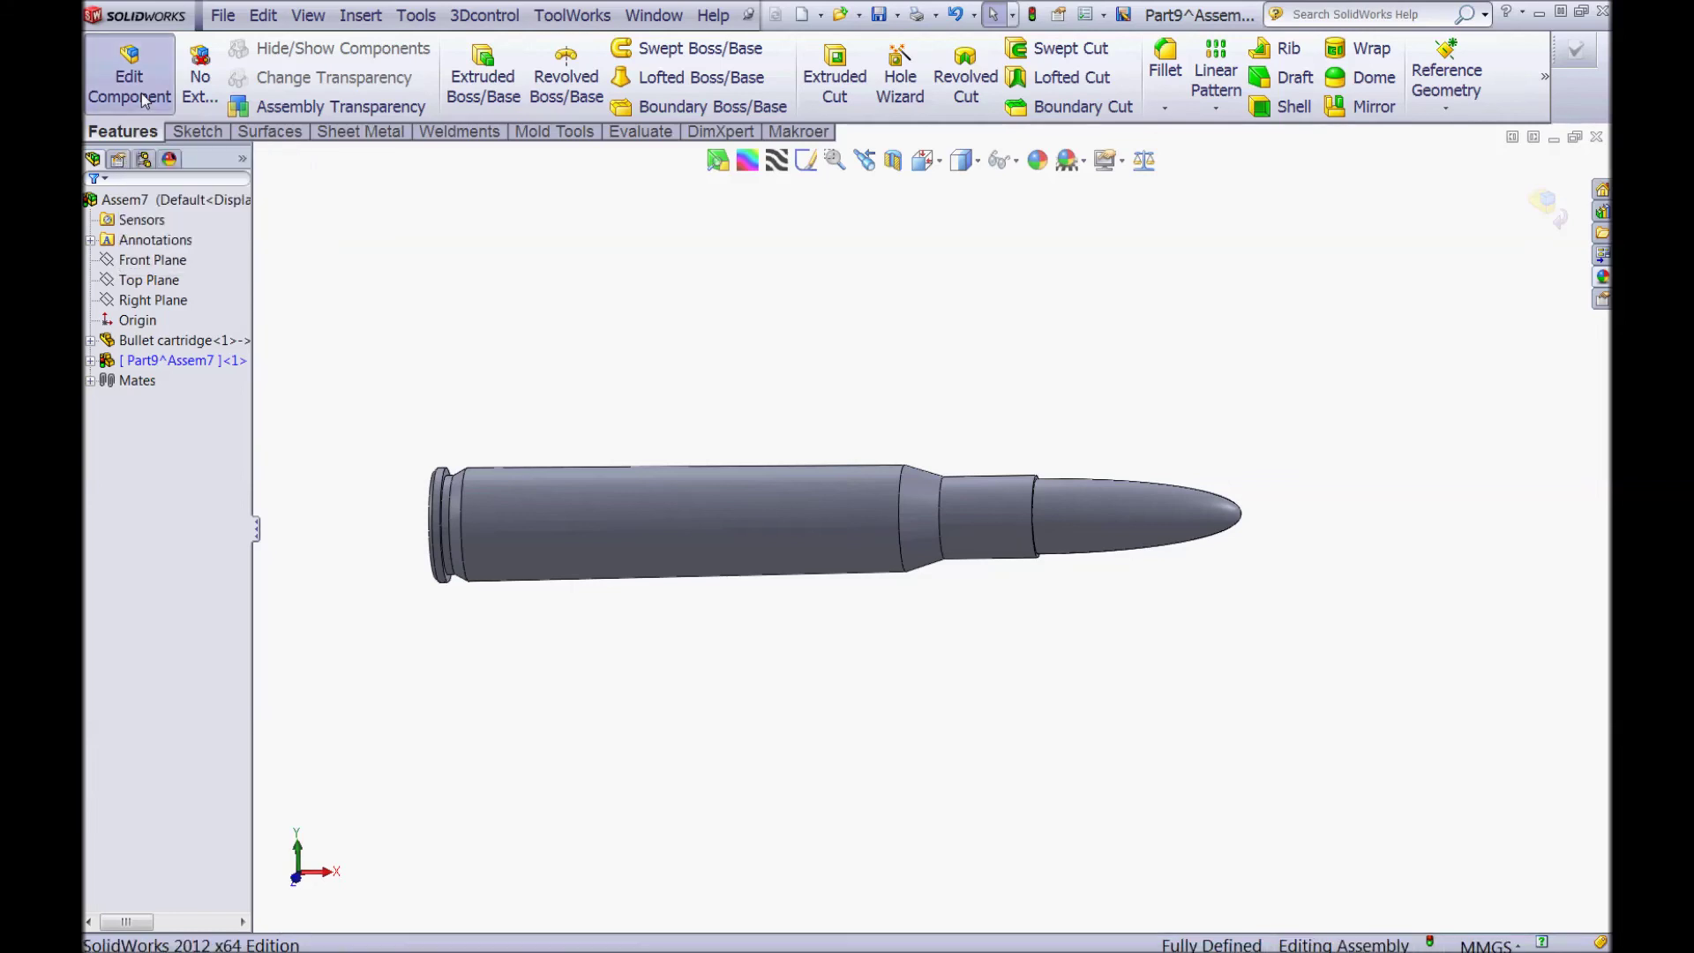
Step: Save Part9 in an external file named 'Rifle bullet' in the SS folder
right_click(162, 369)
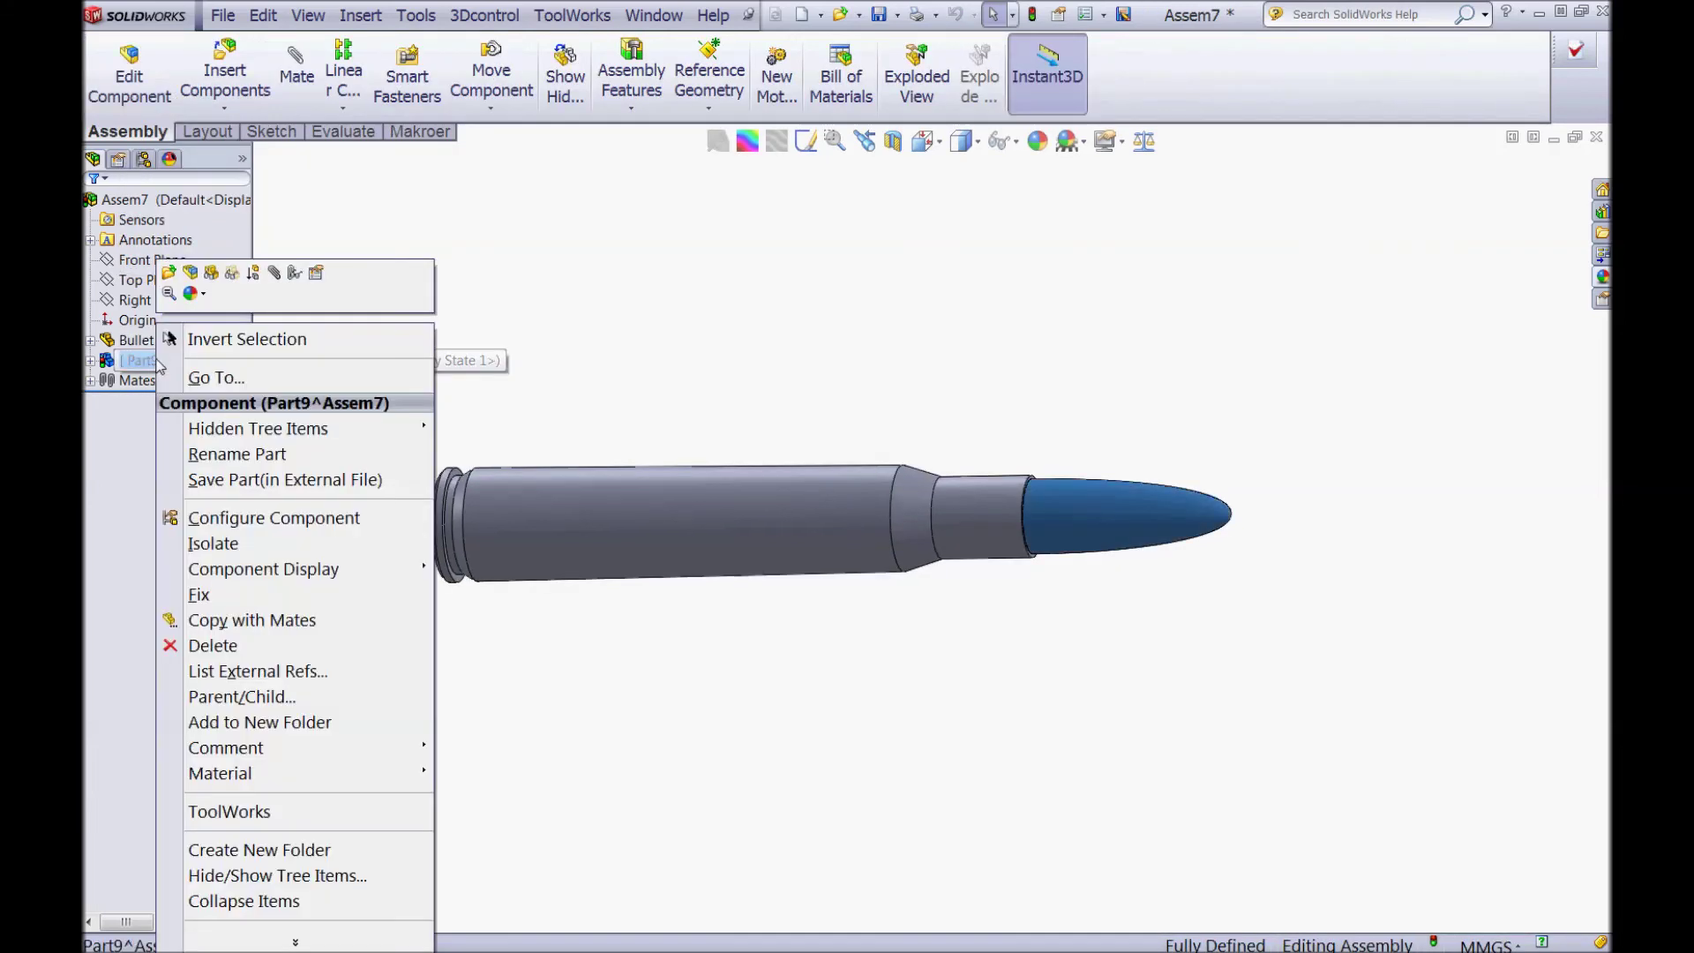
click(250, 484)
click(687, 386)
click(679, 386)
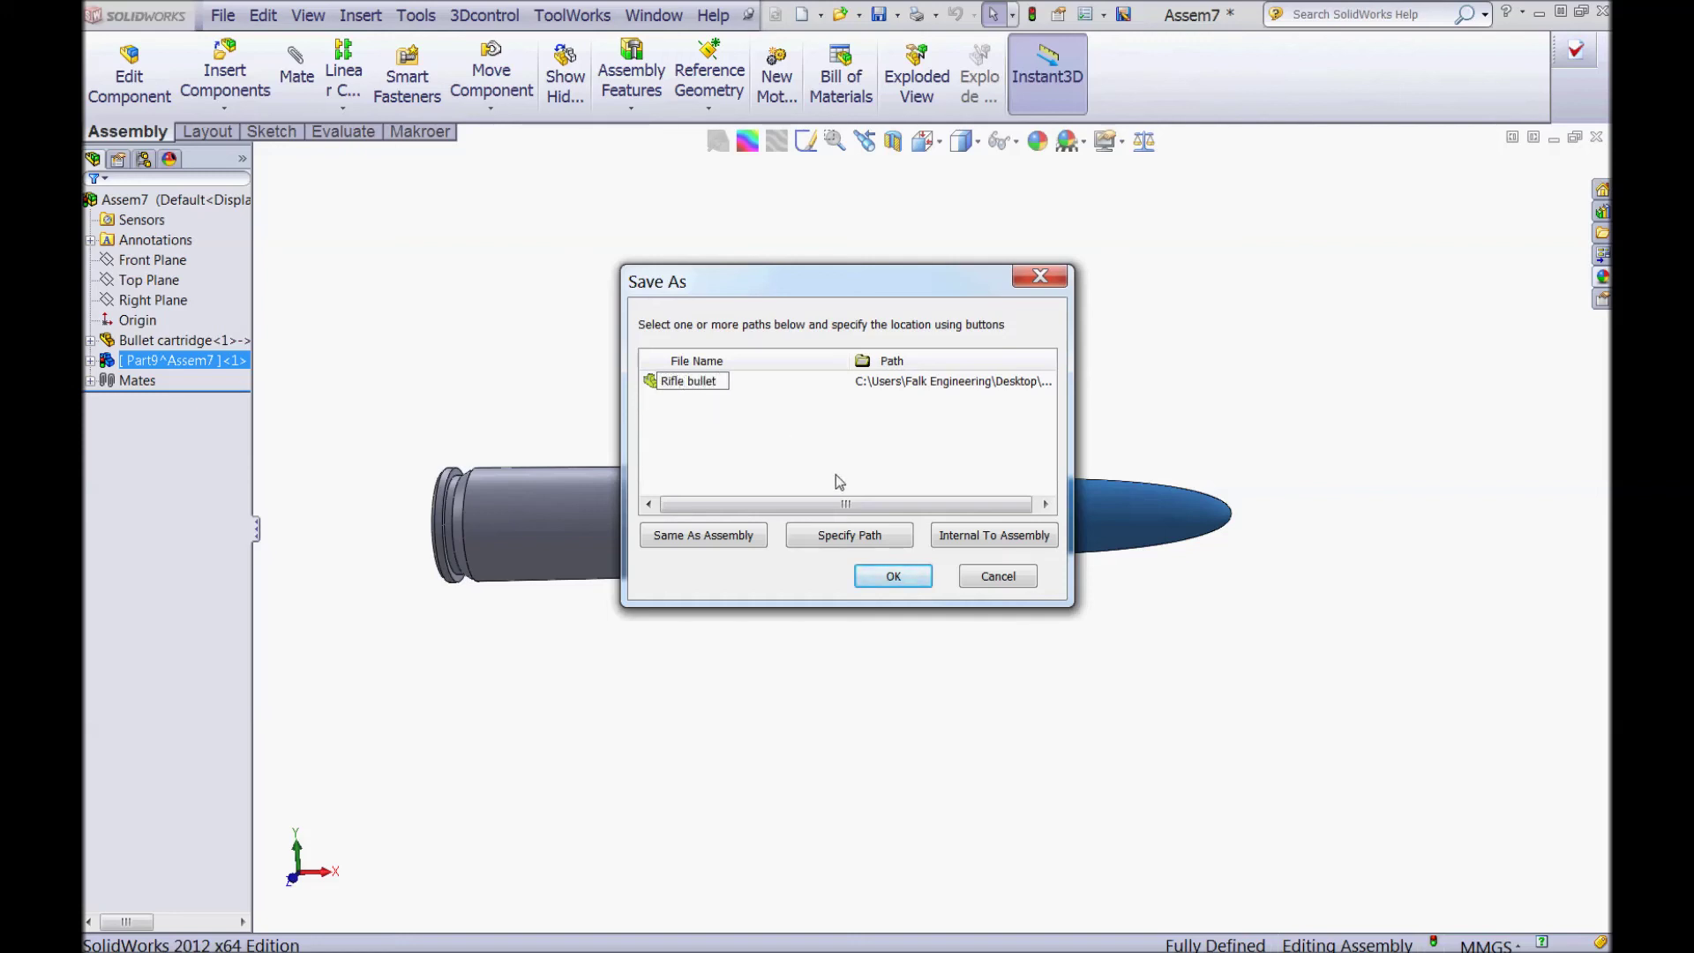
click(834, 537)
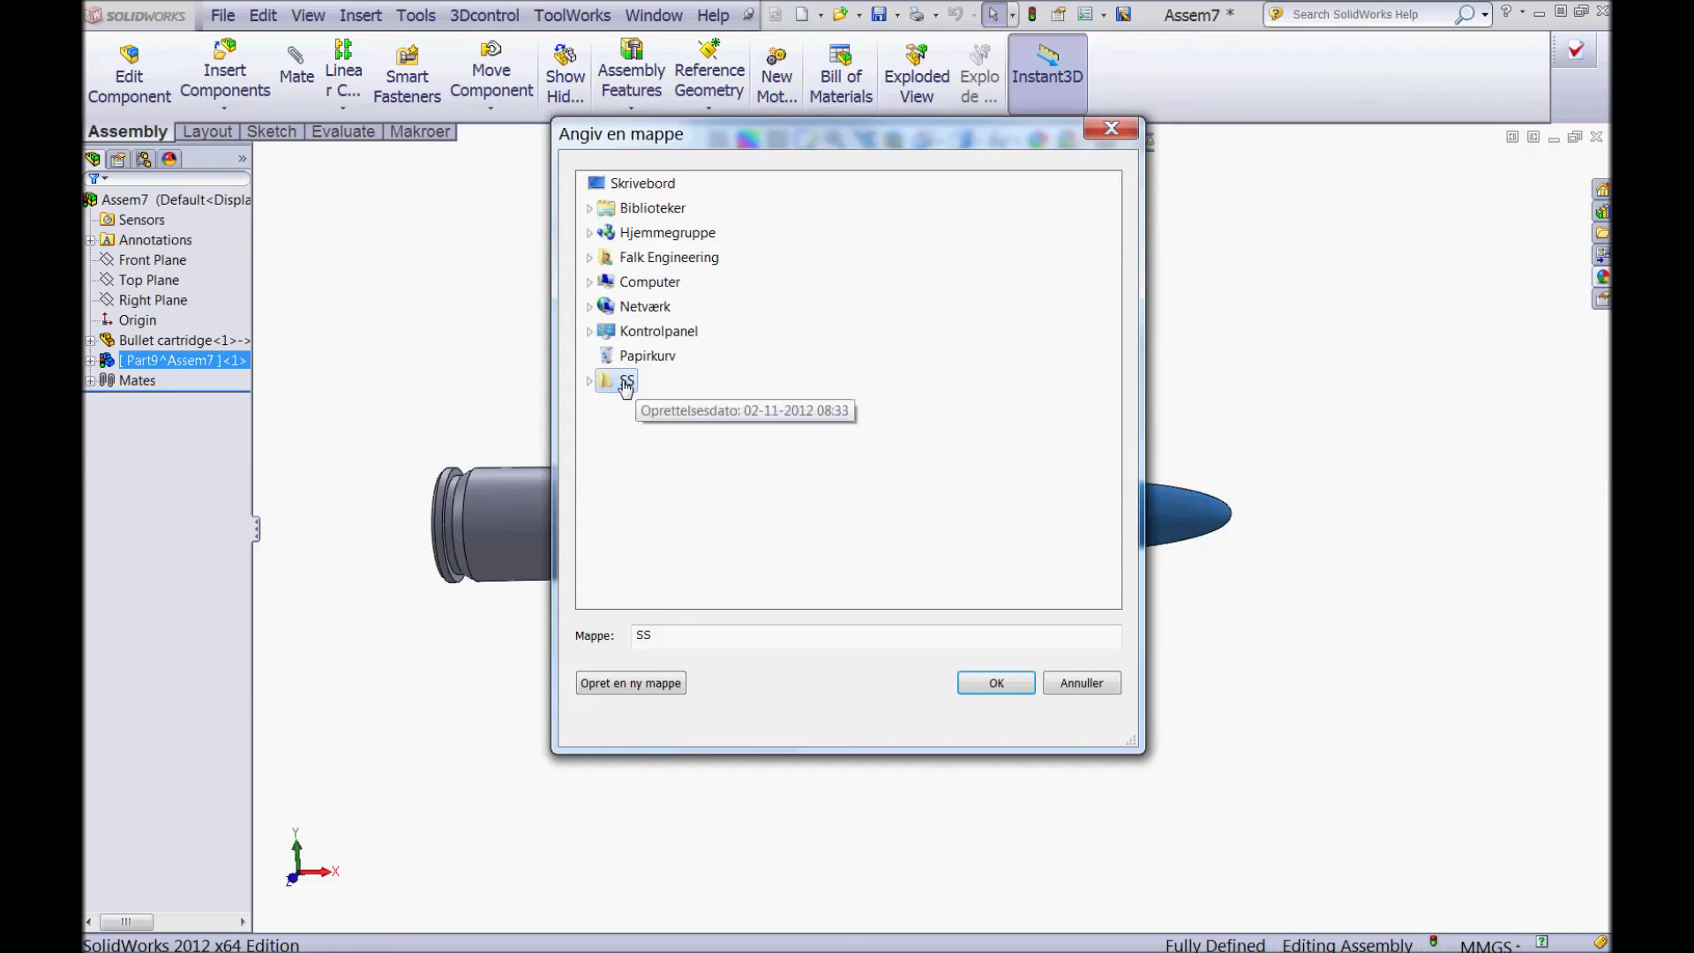
click(994, 684)
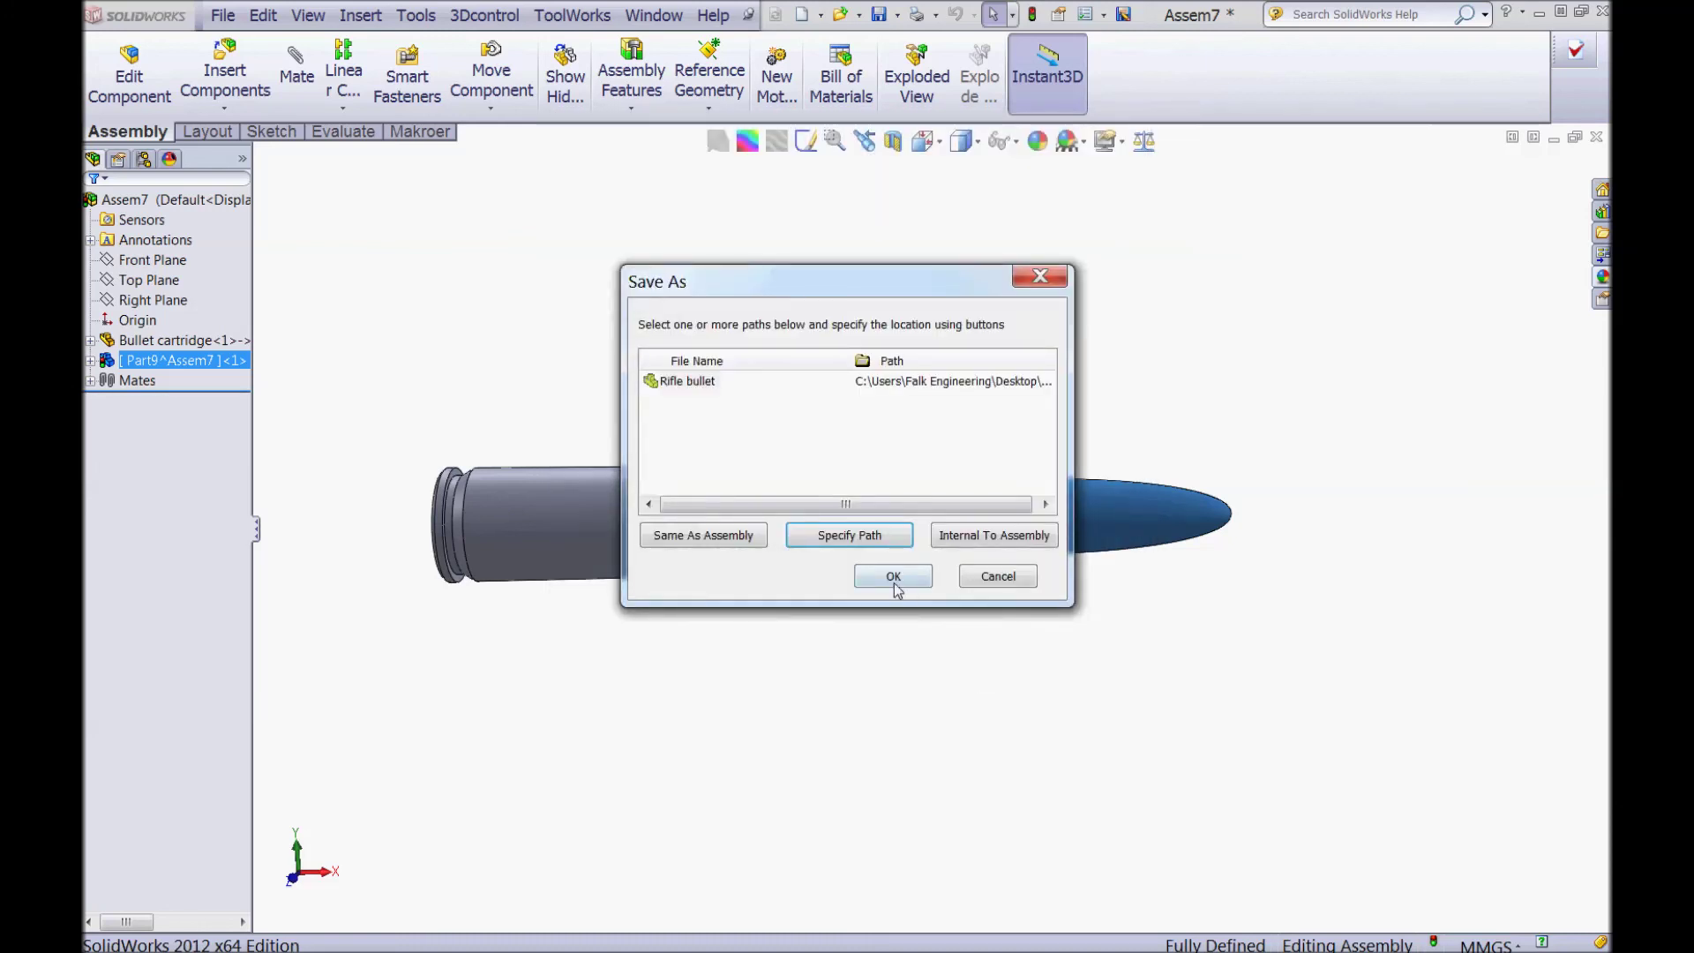
click(894, 582)
middle_drag(662, 292, 657, 490)
Step: Open the cartridge part, add the Metal > Brass polished brass appearance, then close it
right_click(633, 508)
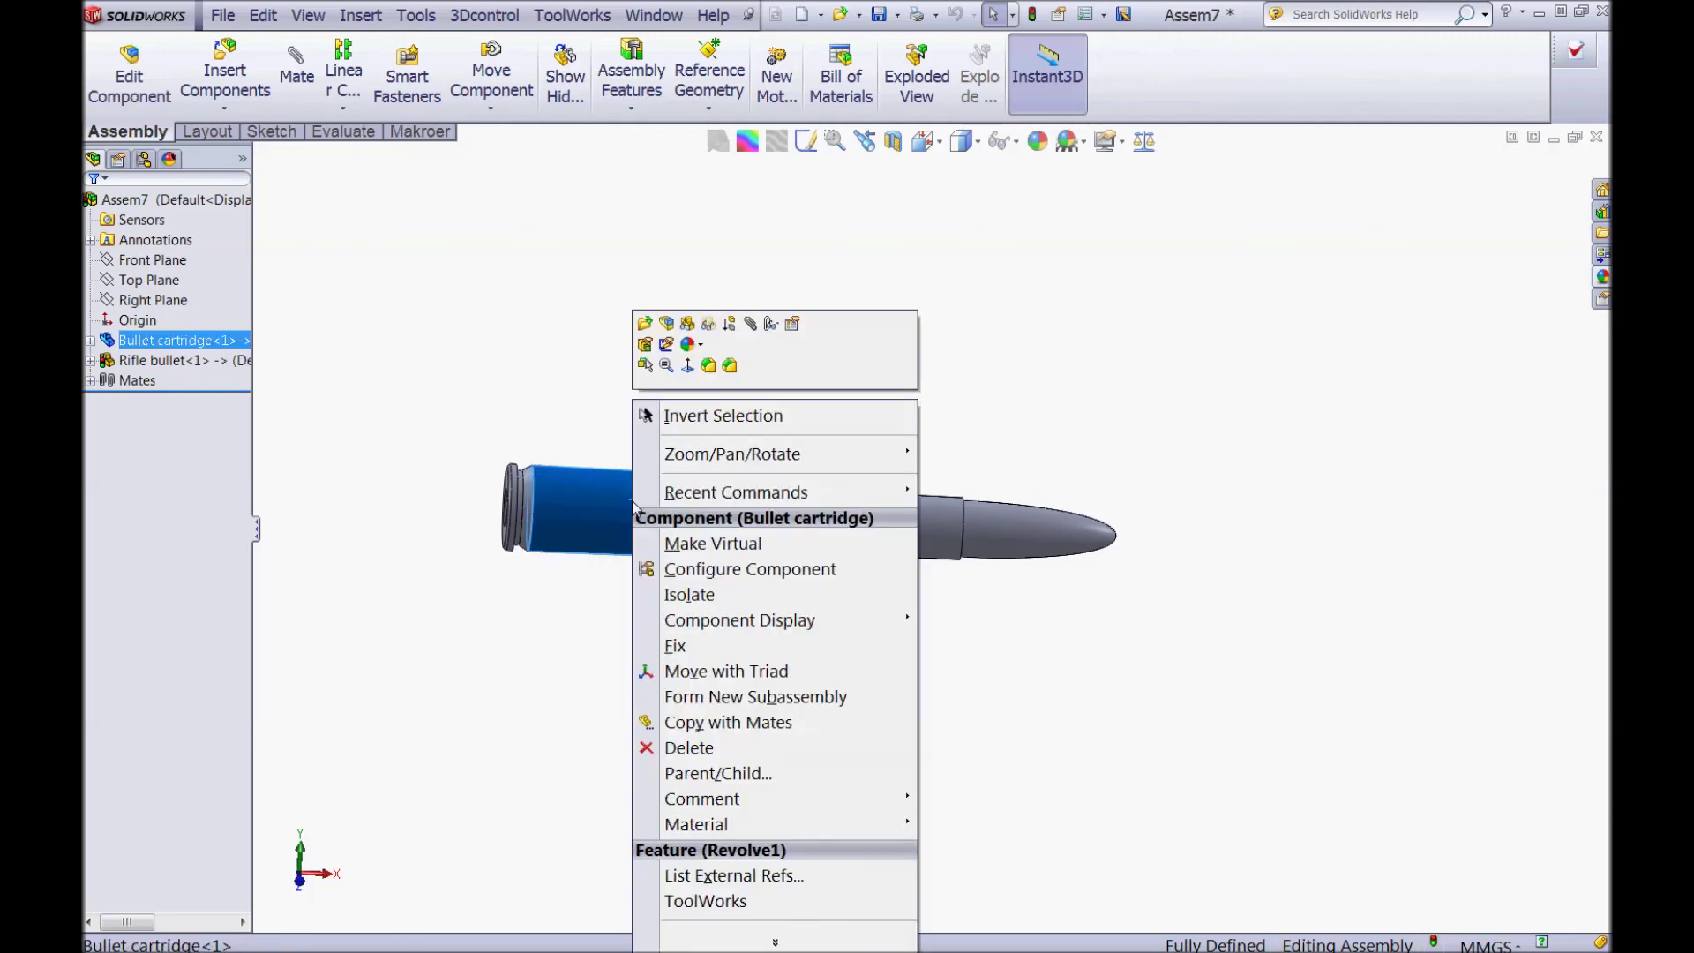
click(644, 327)
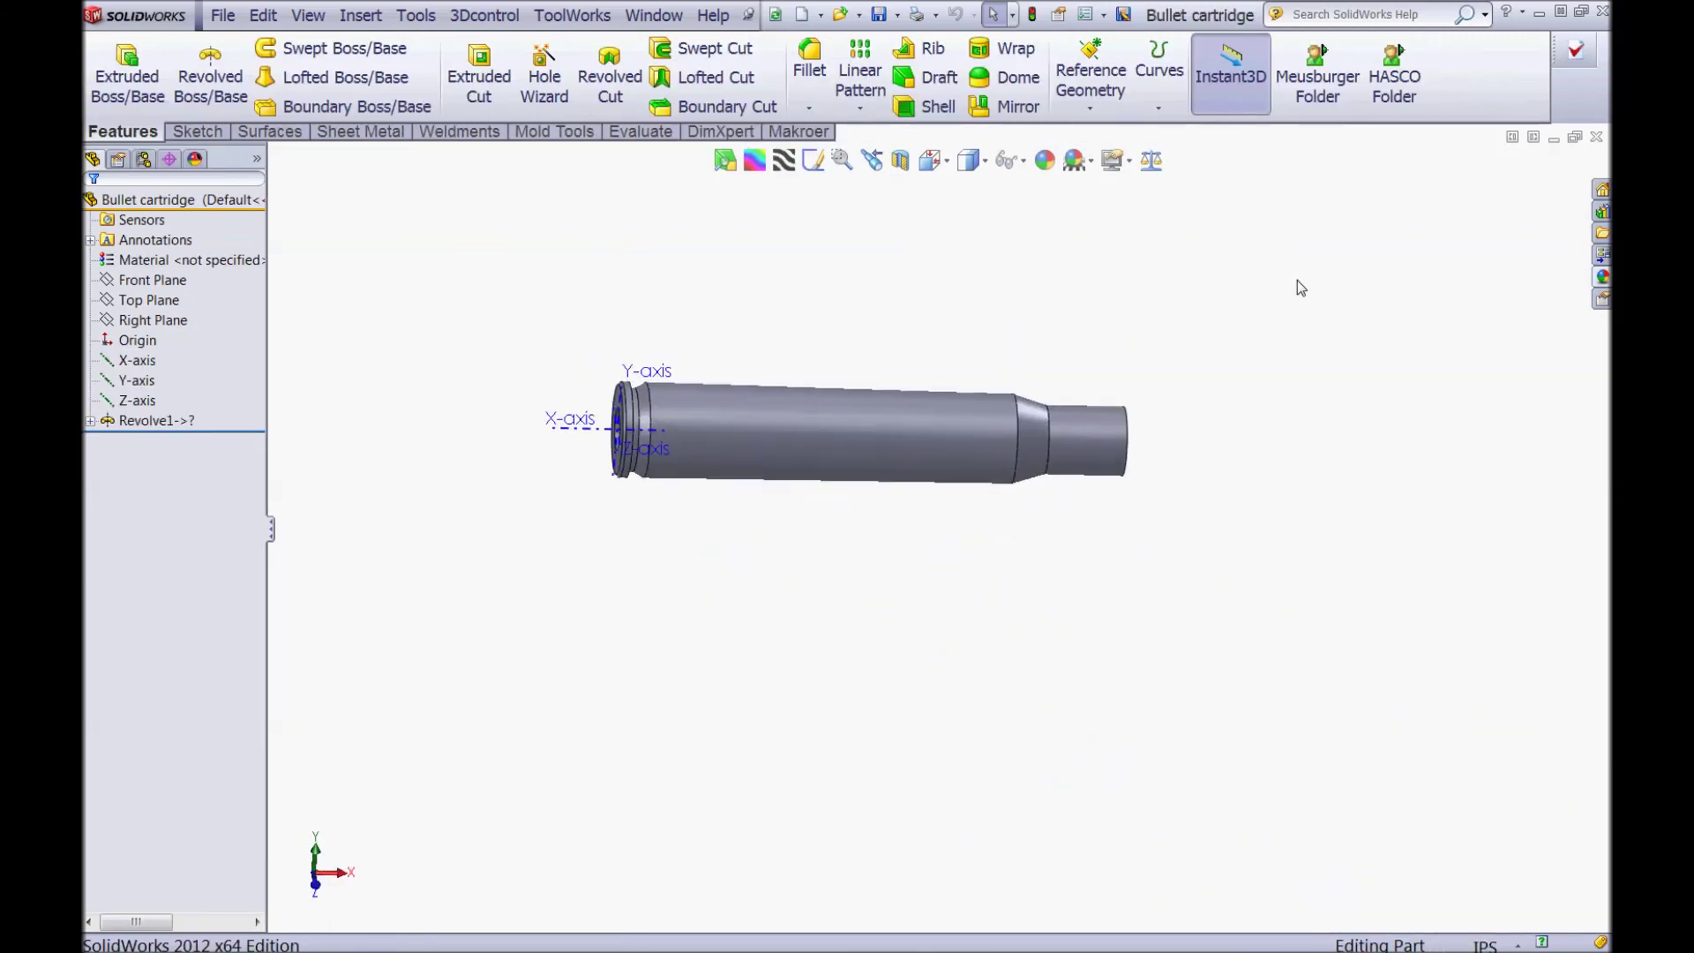
click(1602, 278)
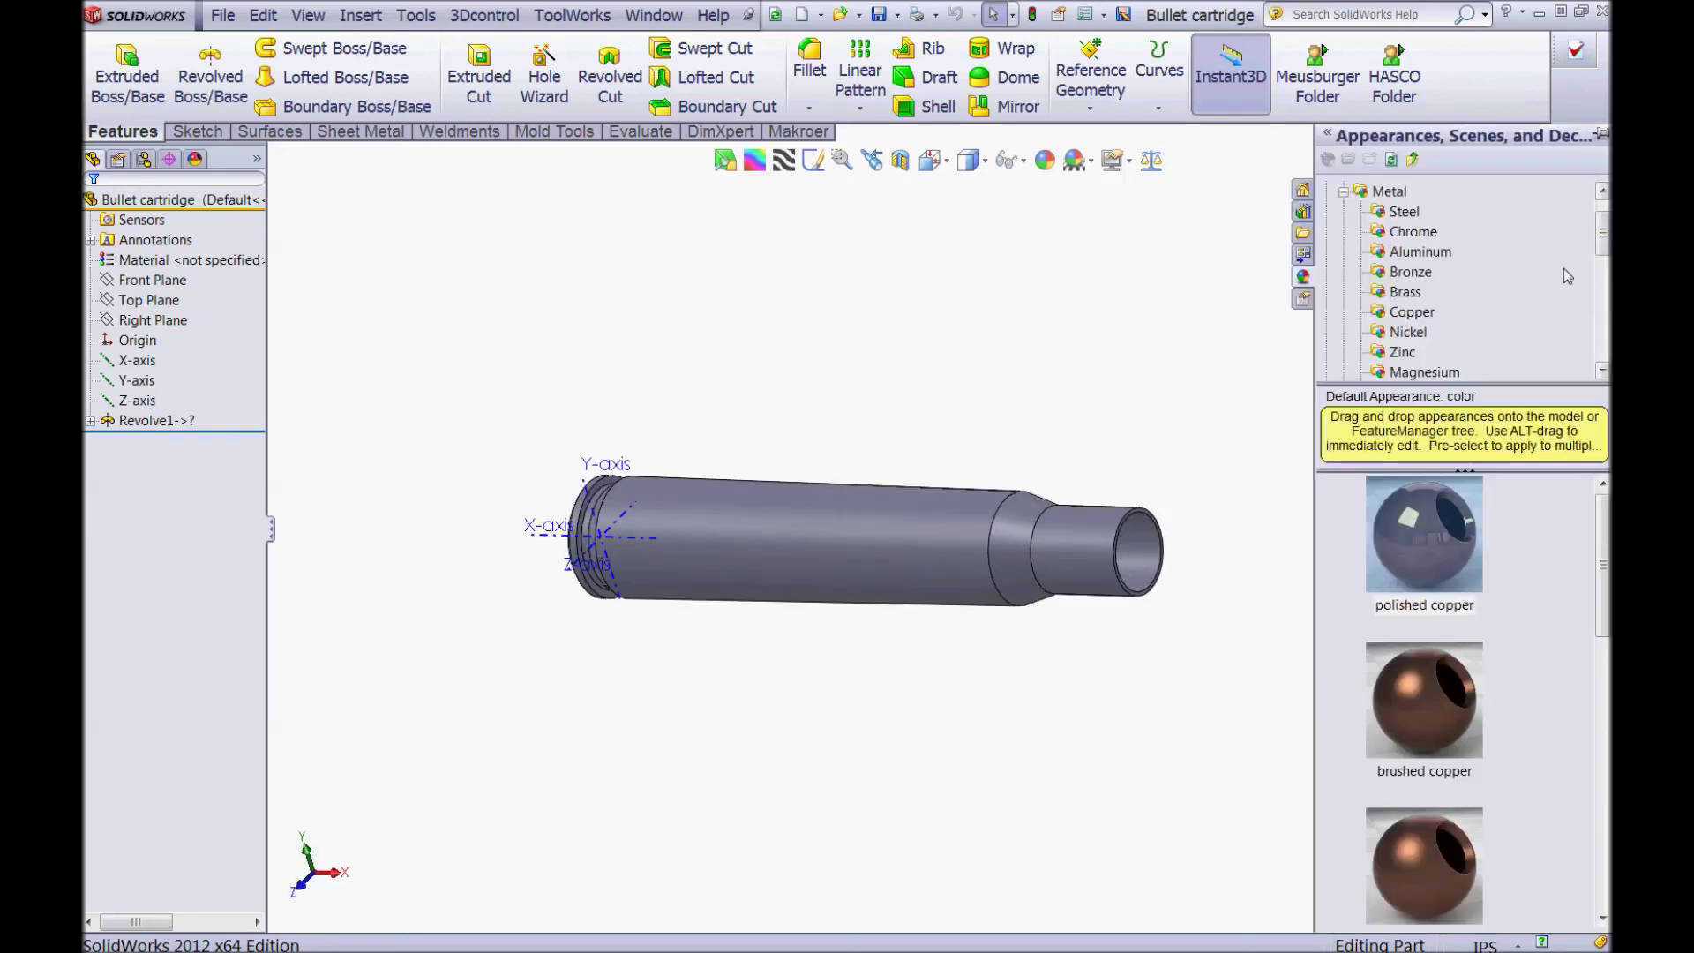
click(1345, 193)
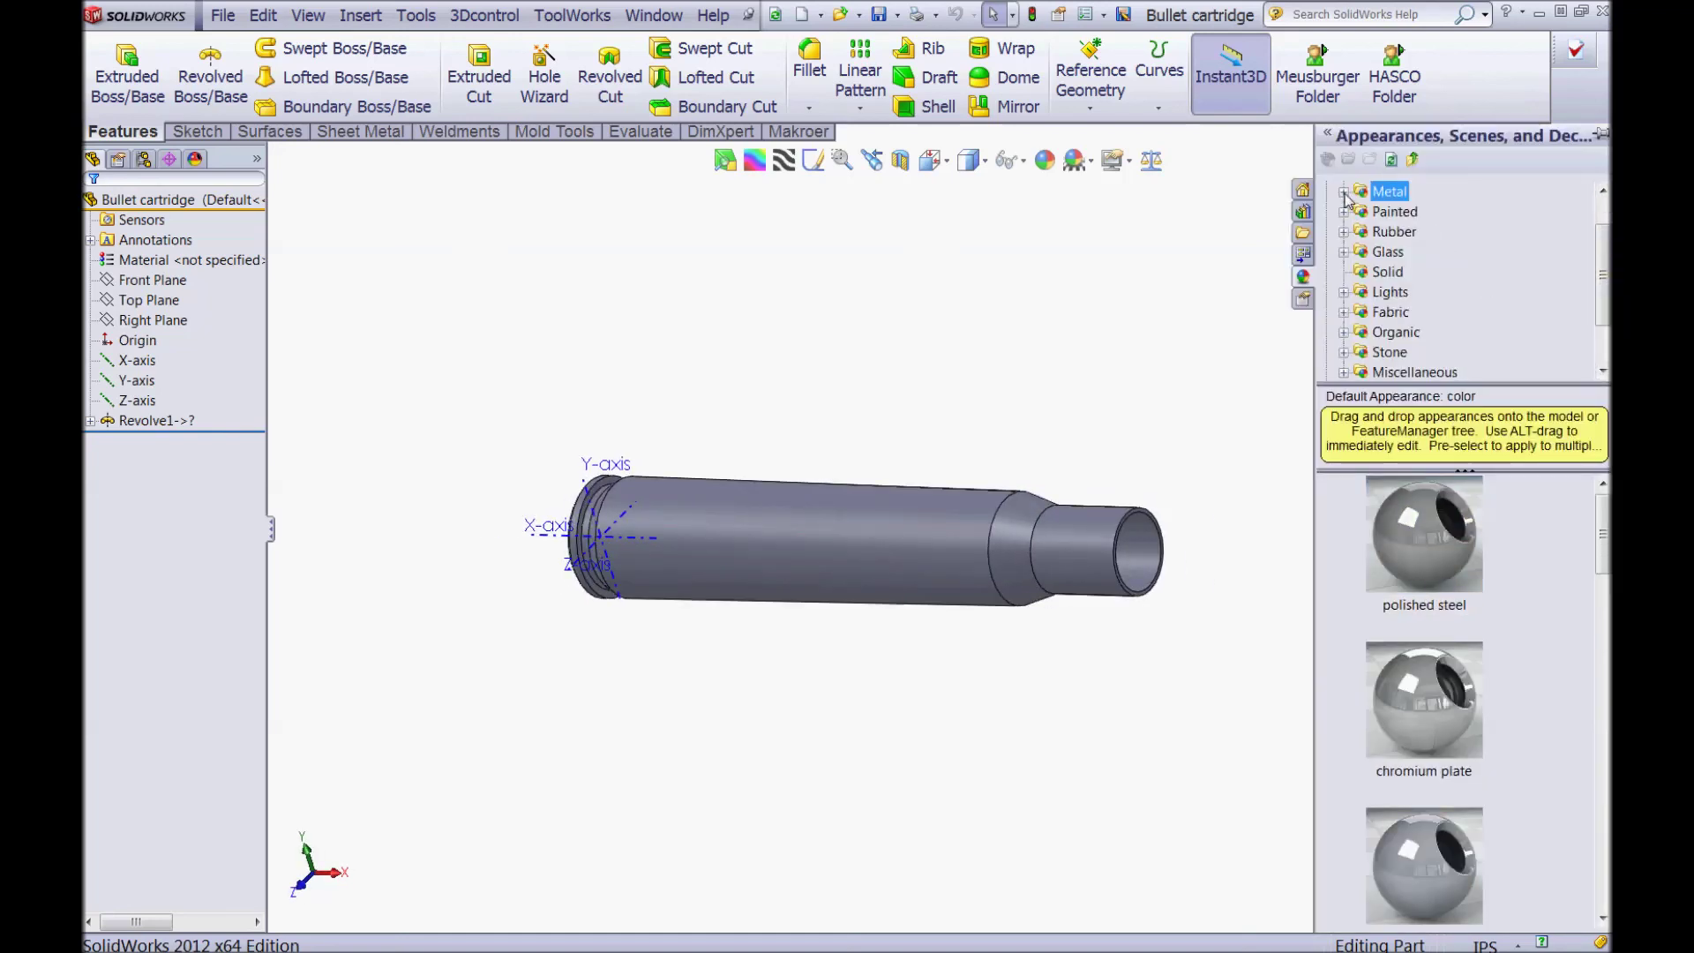
click(1344, 192)
click(1406, 292)
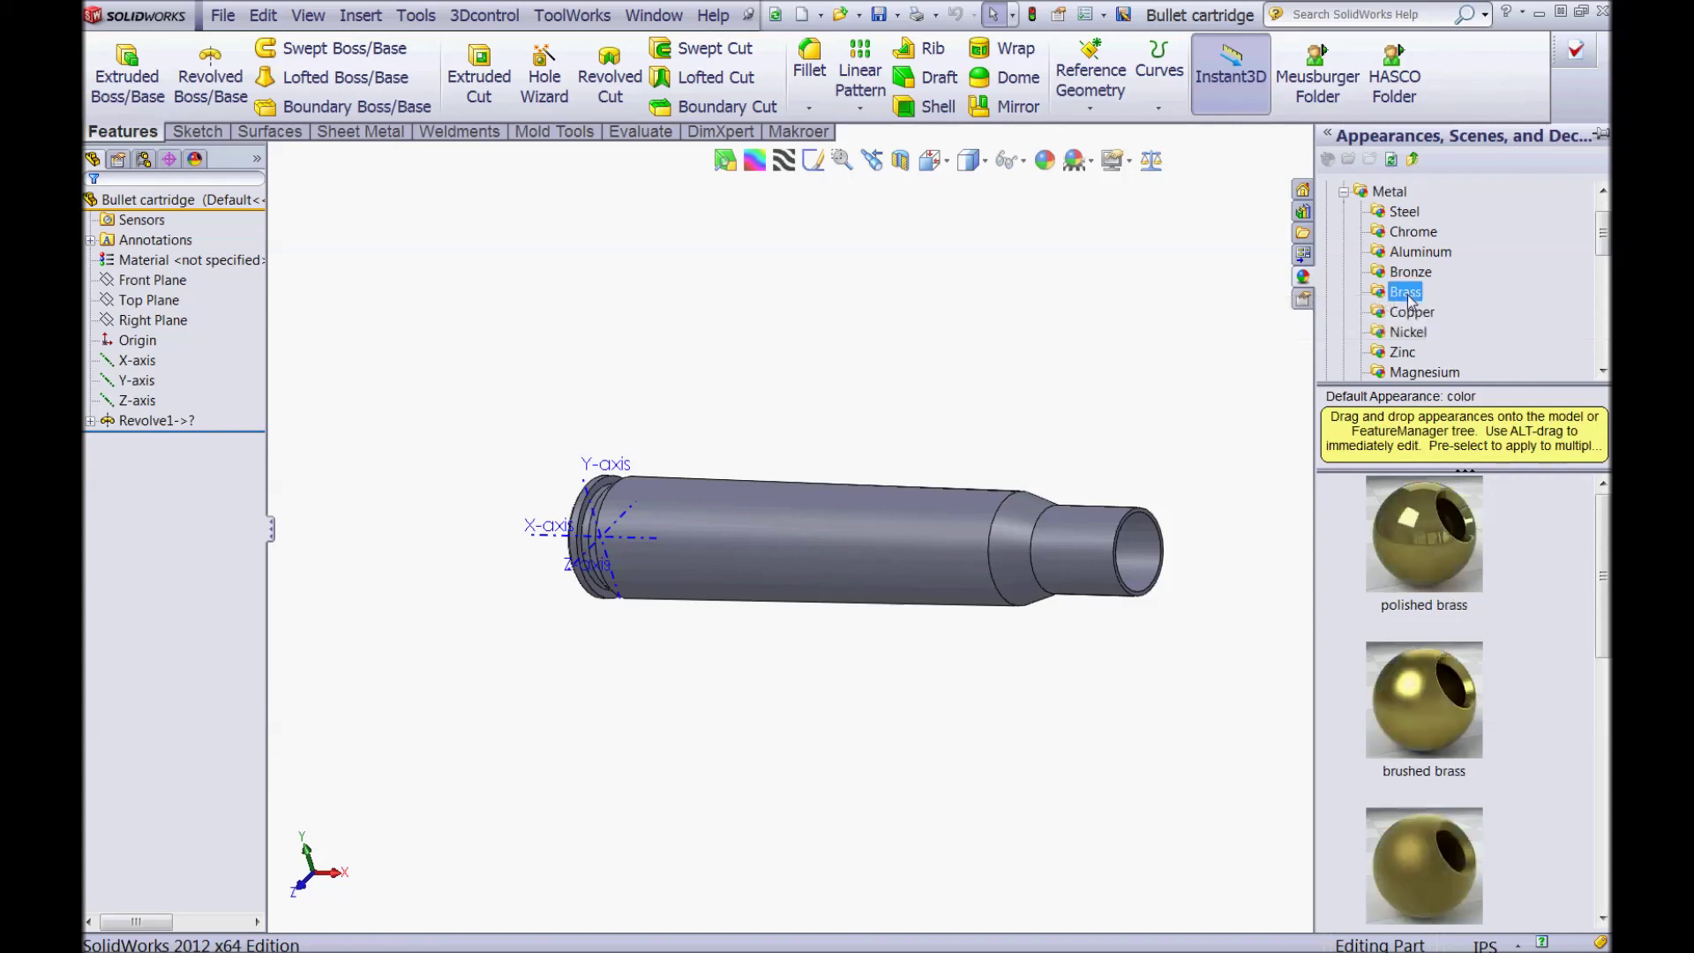
right_click(1423, 562)
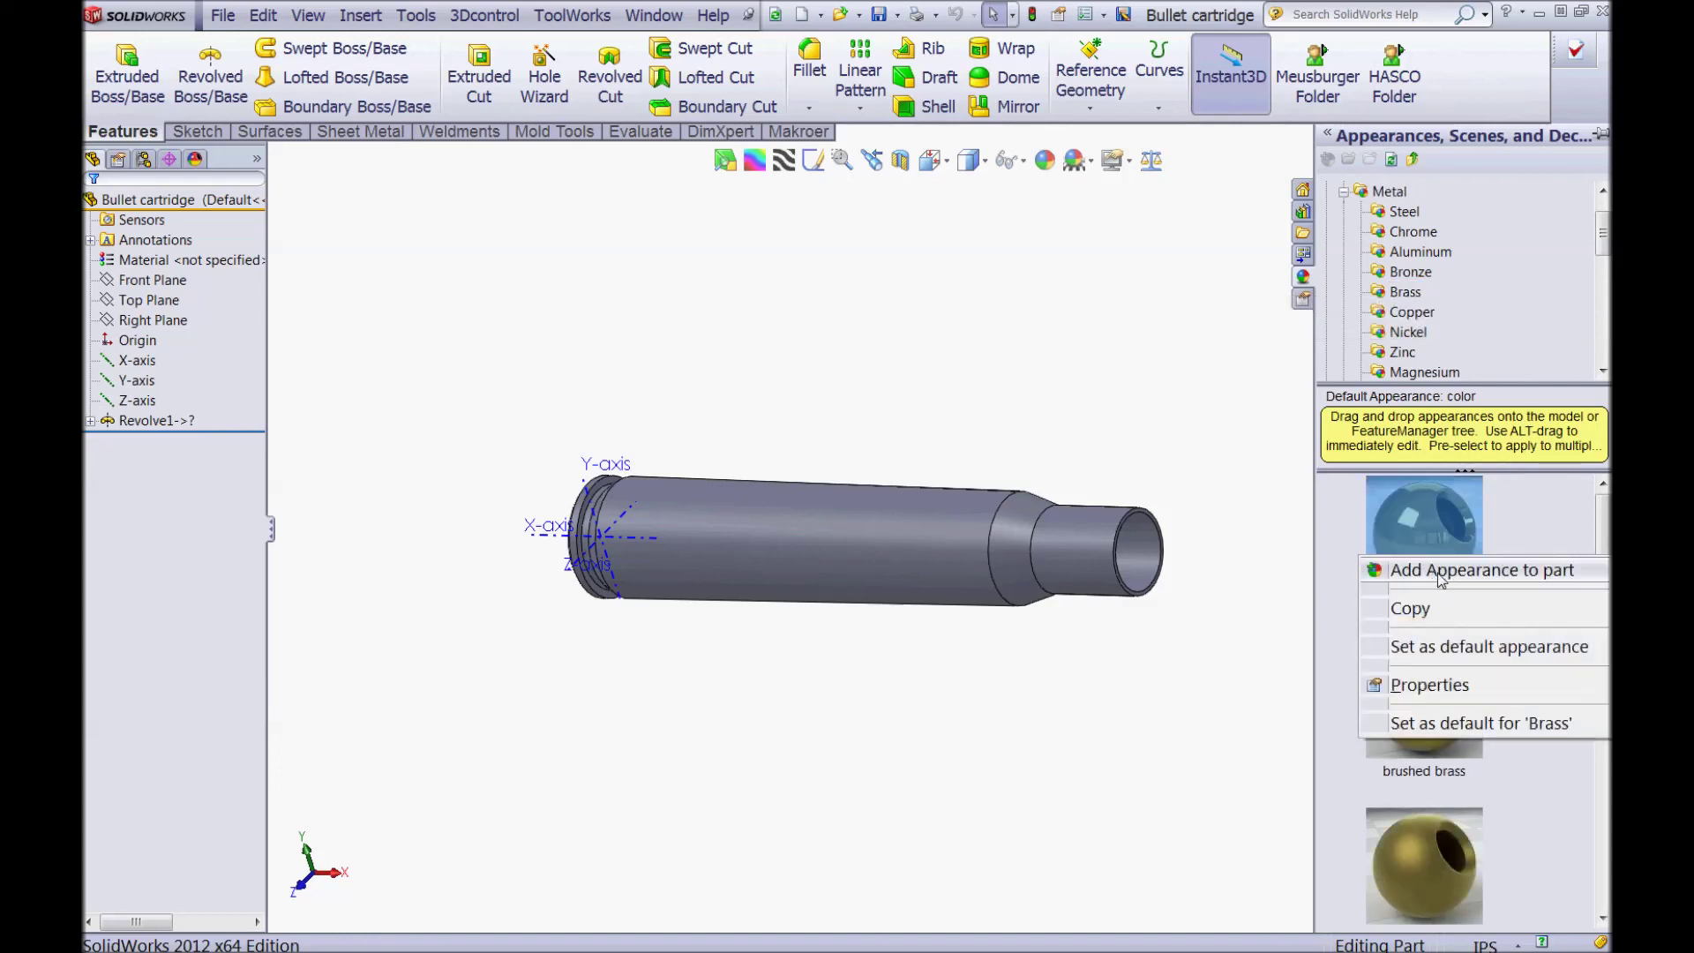
click(1443, 572)
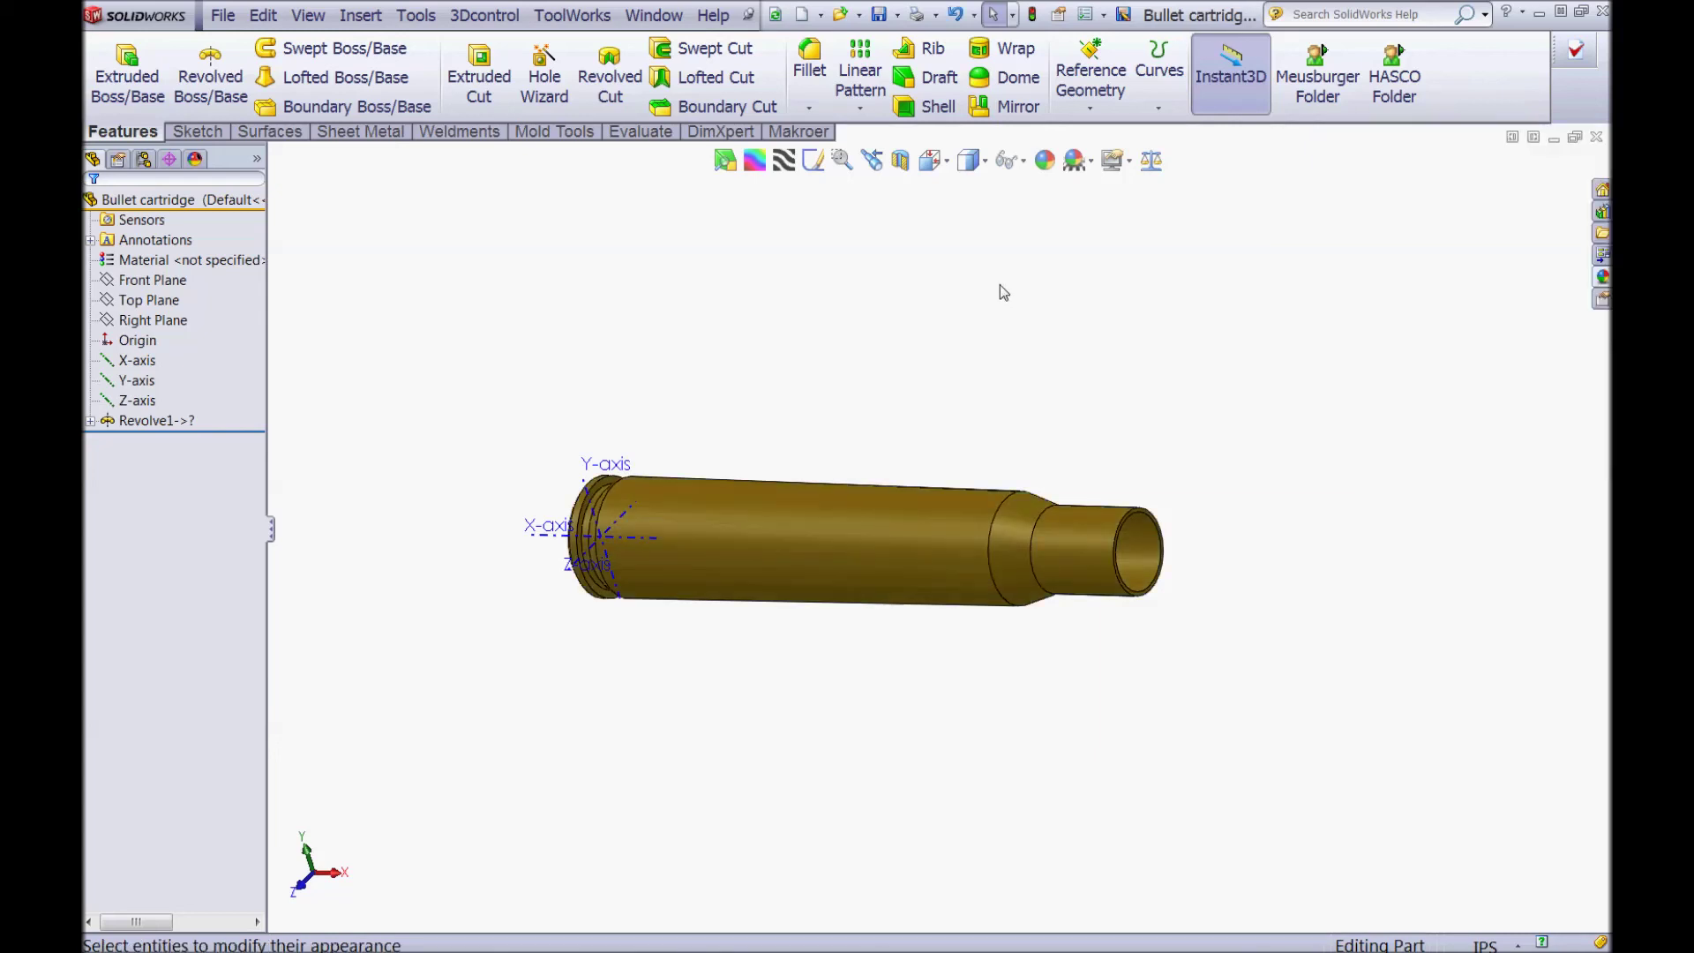
click(1555, 140)
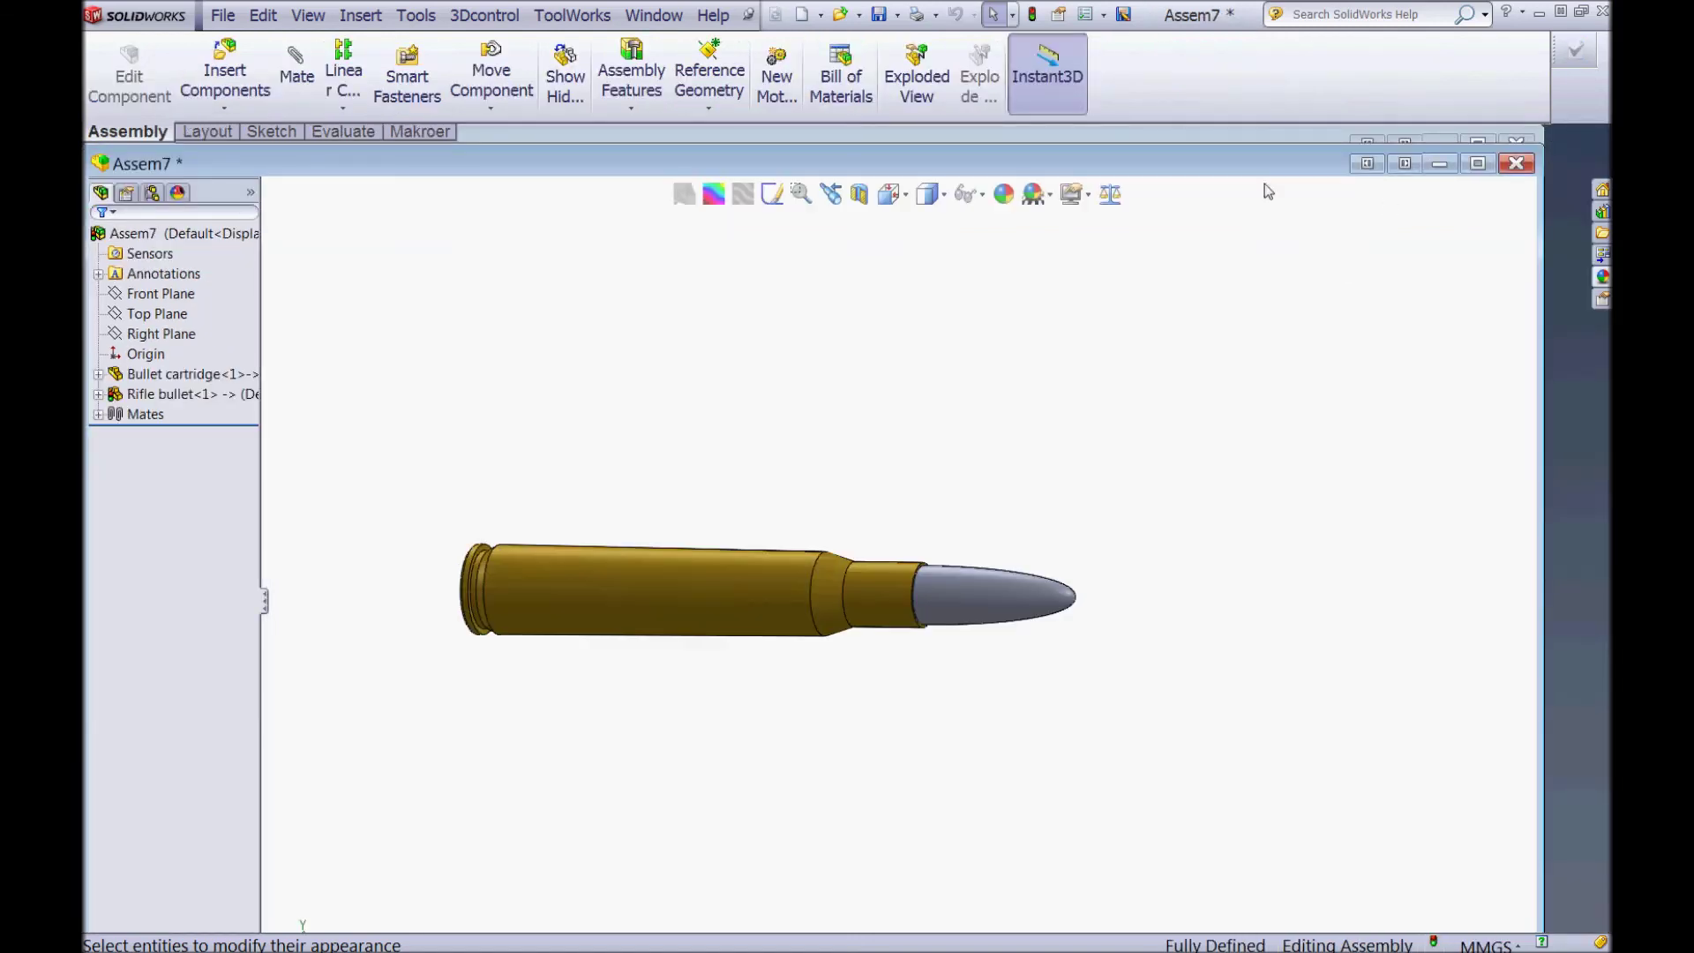
Step: Open Rifle bullet and chamfer its rear end face 0.030 in at 45°
right_click(985, 599)
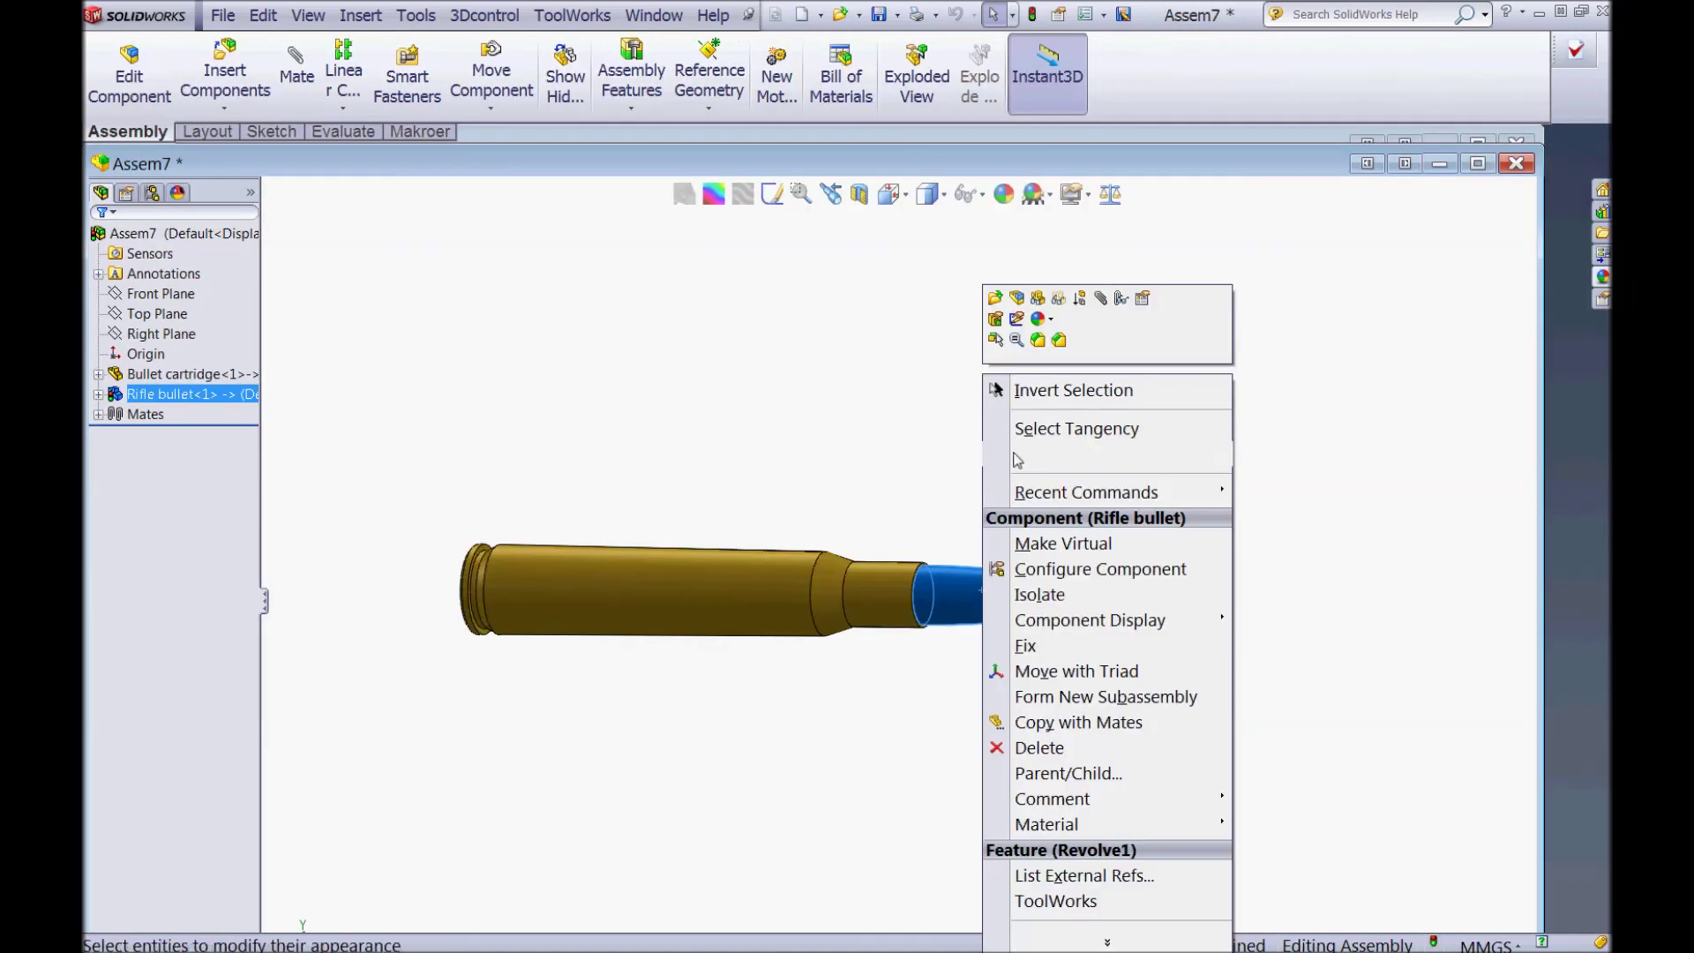
click(995, 300)
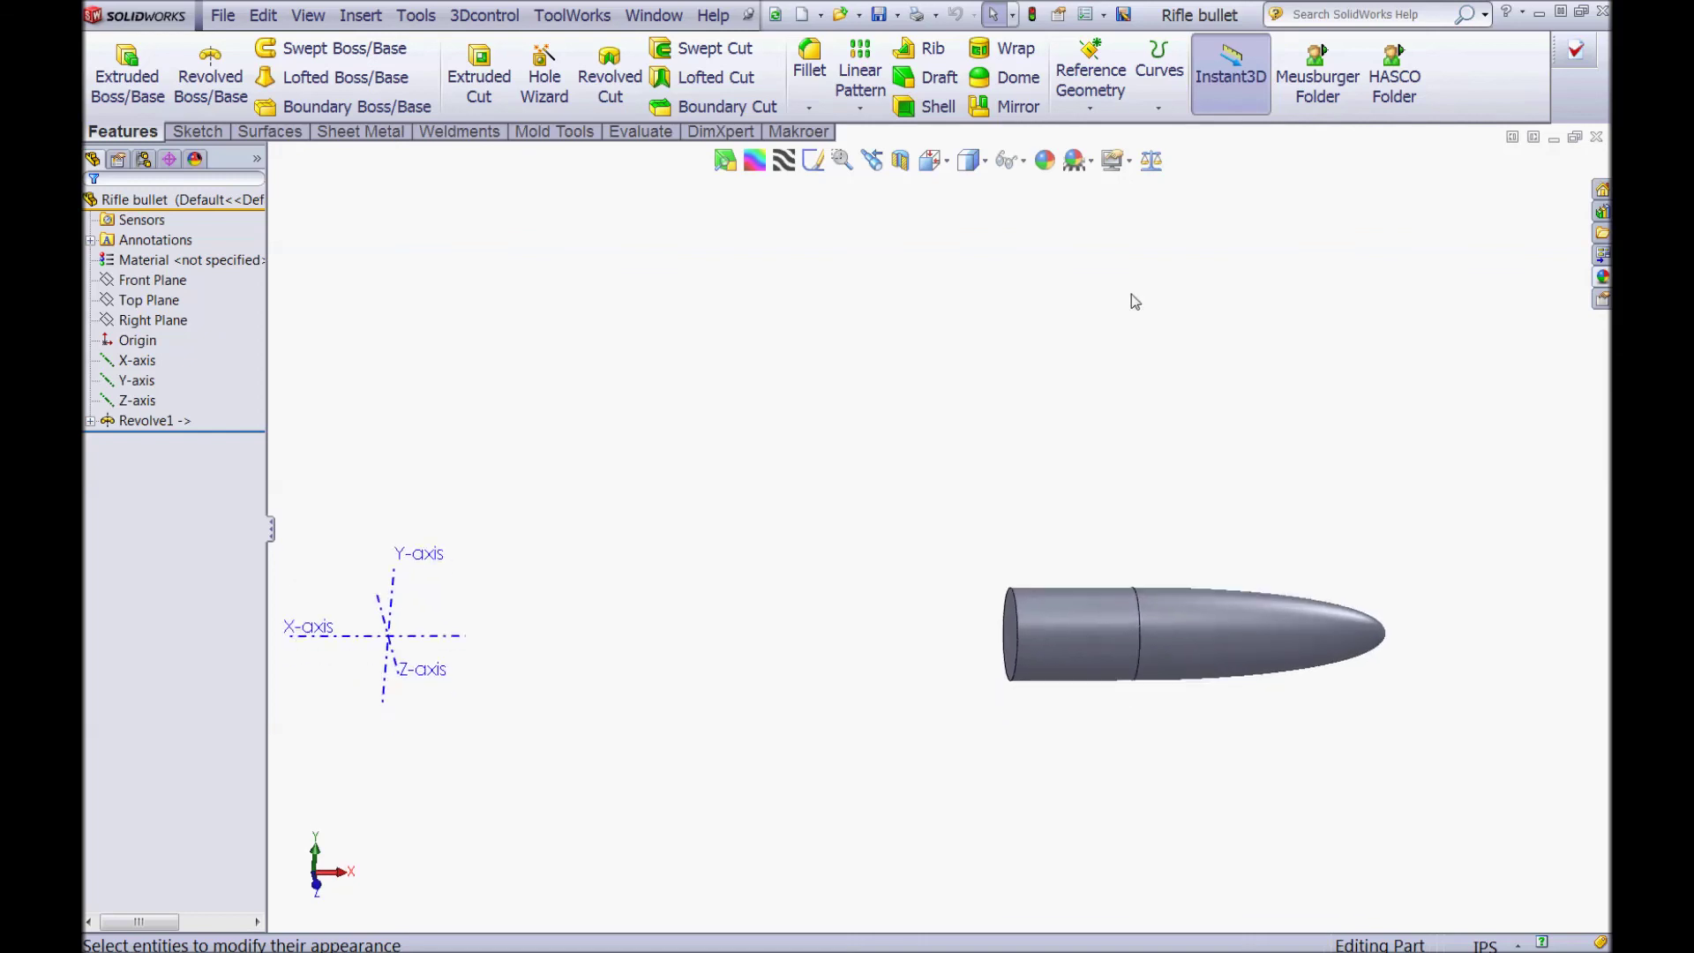
click(809, 108)
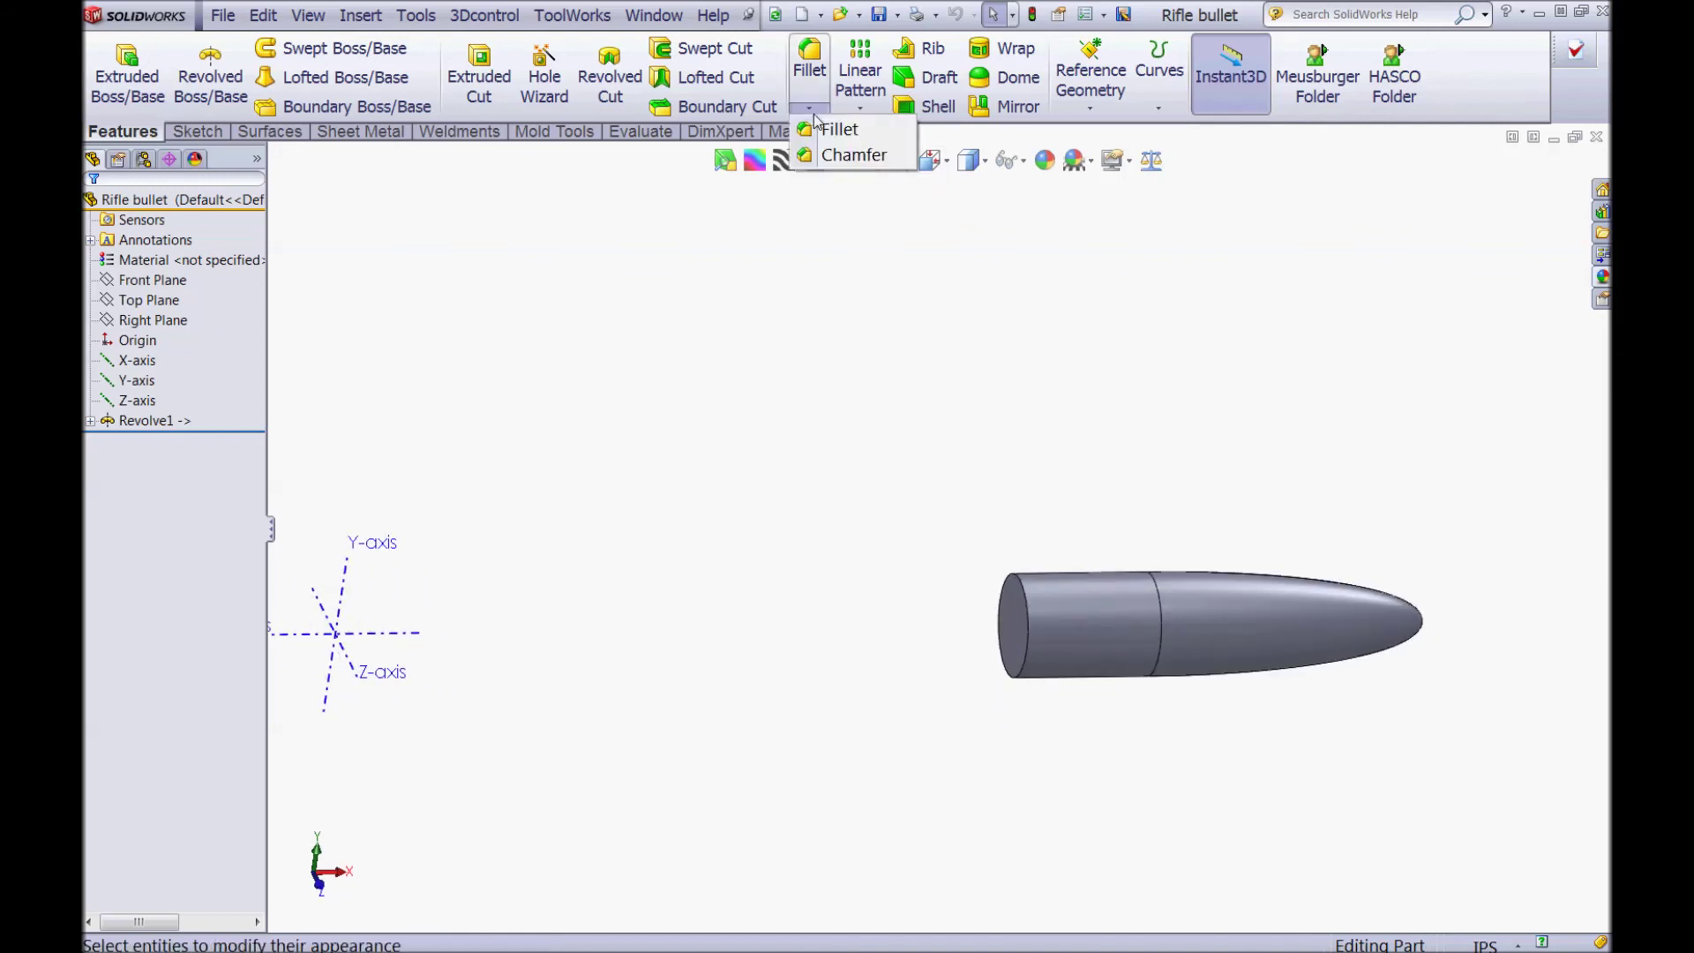
click(820, 162)
click(1020, 617)
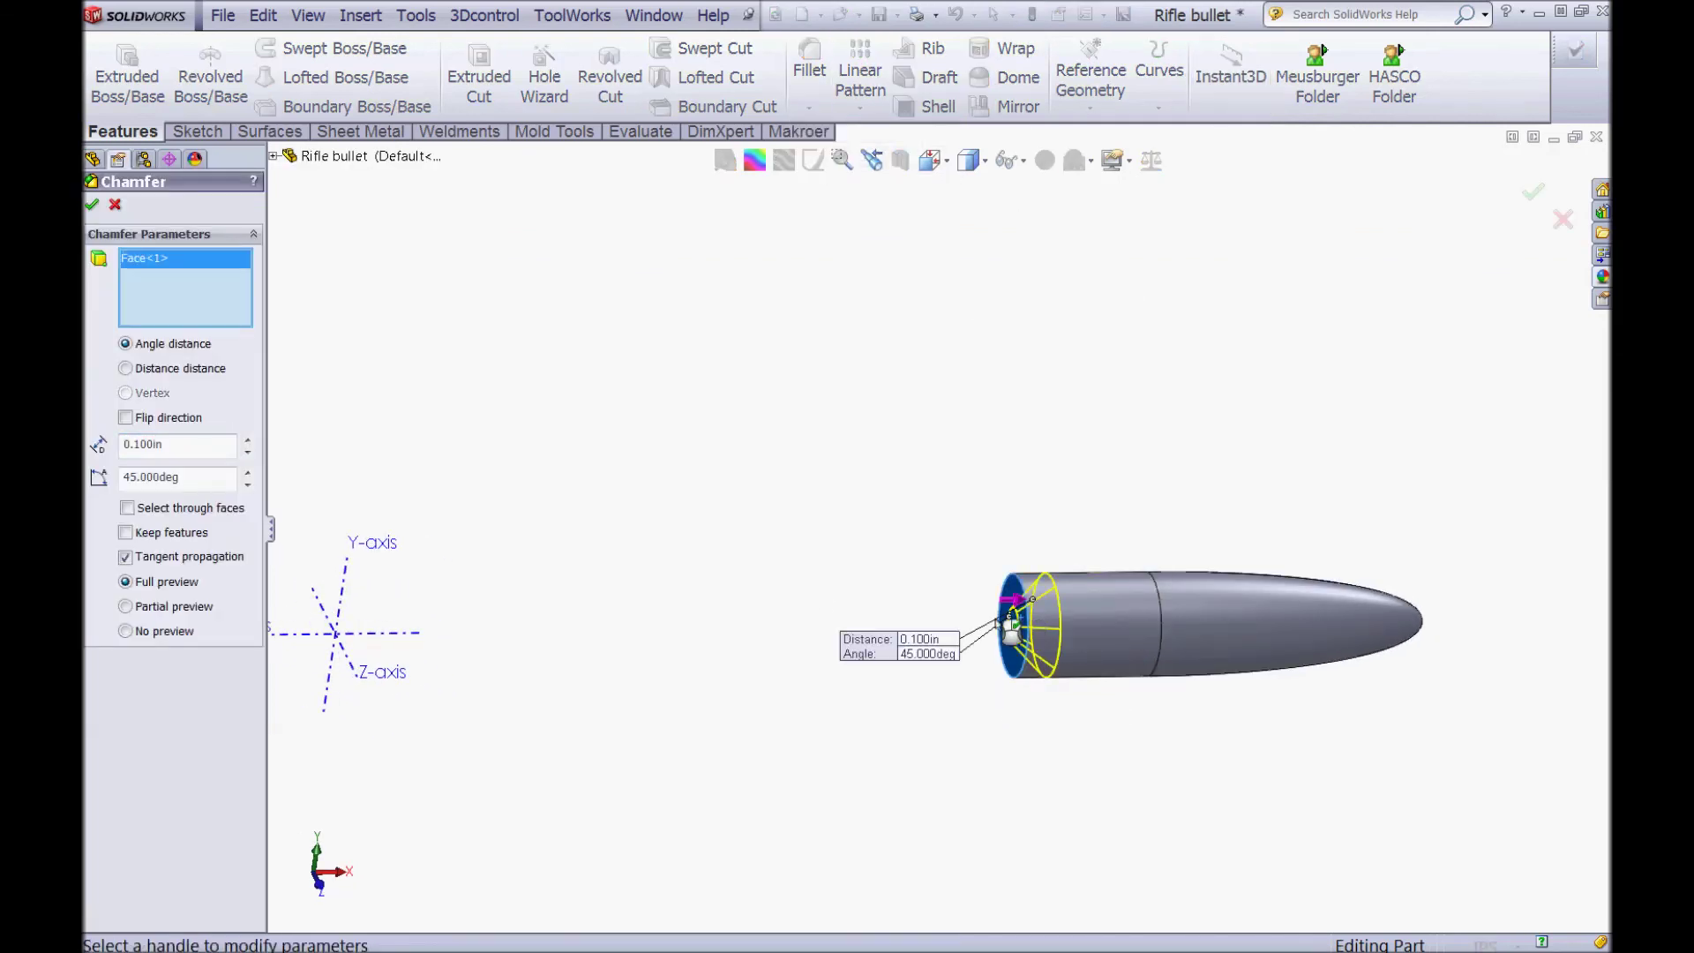
click(207, 445)
key(Return)
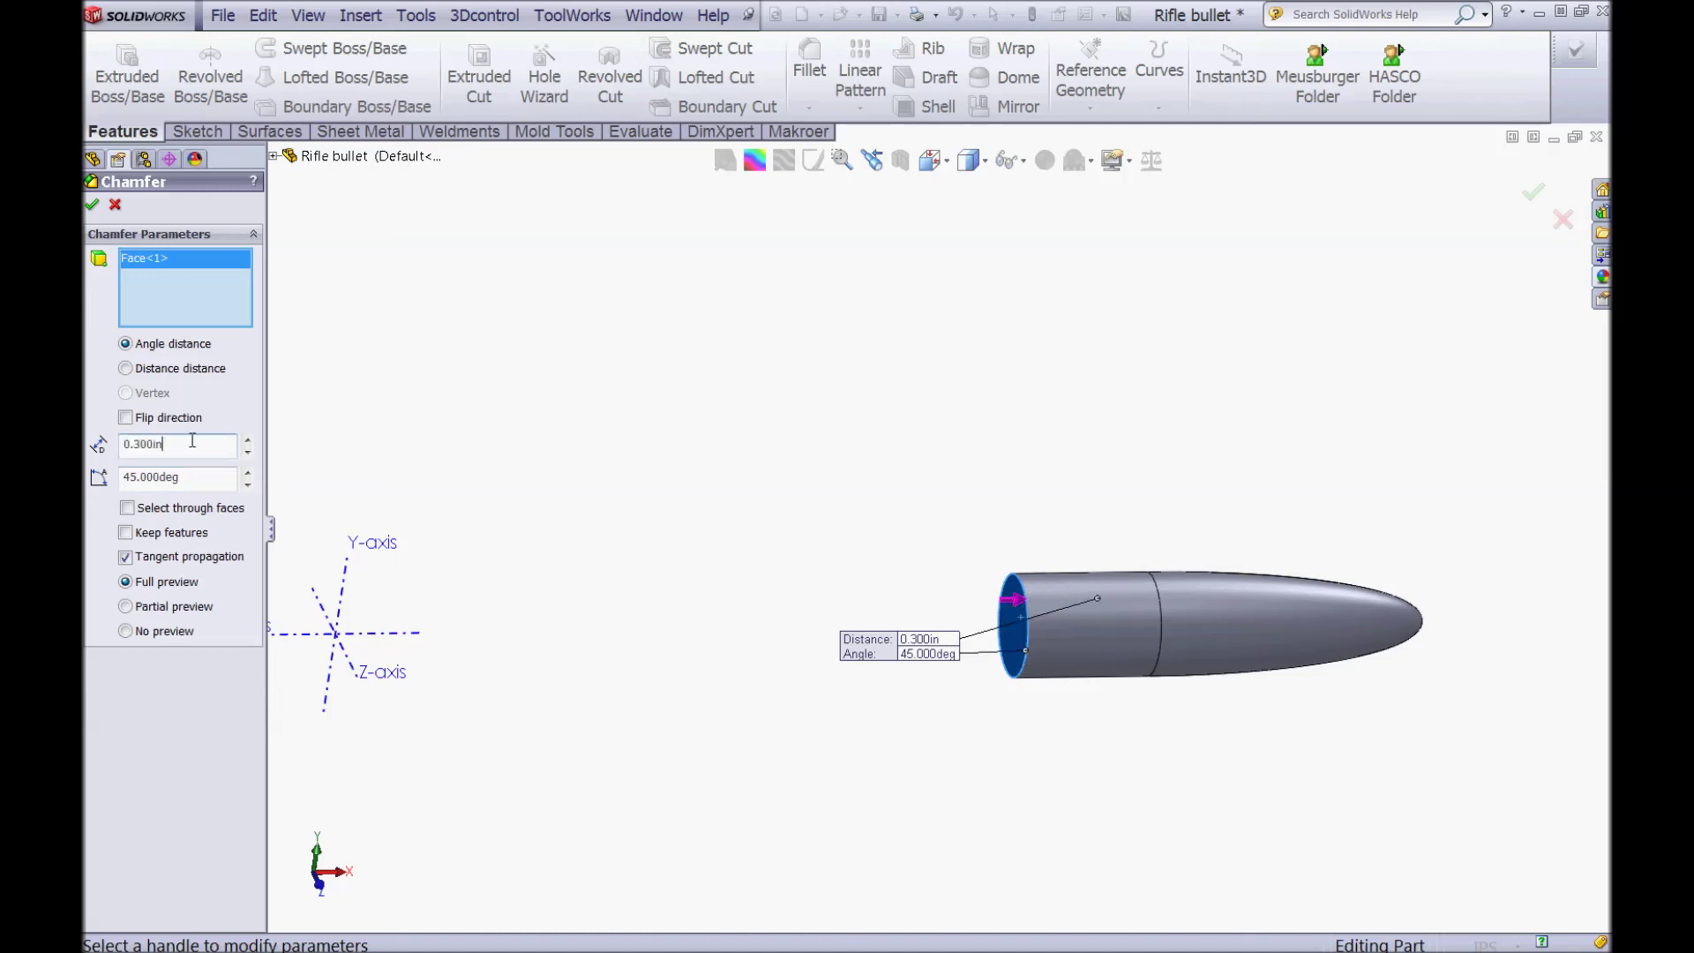
text(.03)
key(Return)
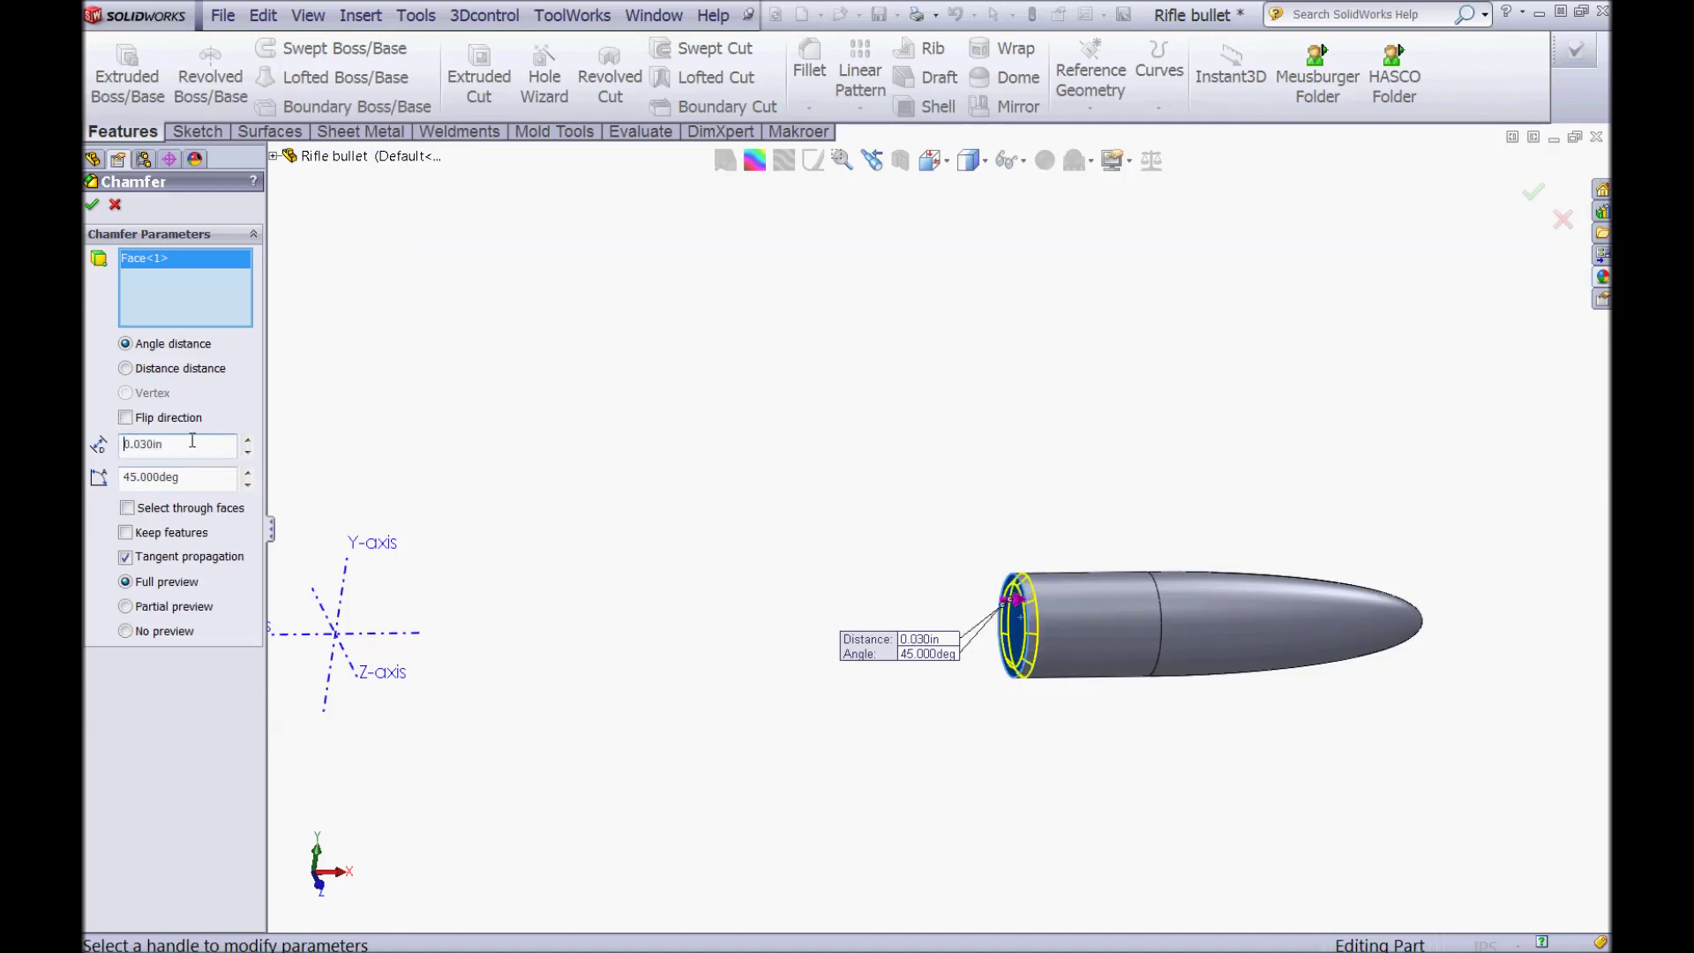
click(92, 205)
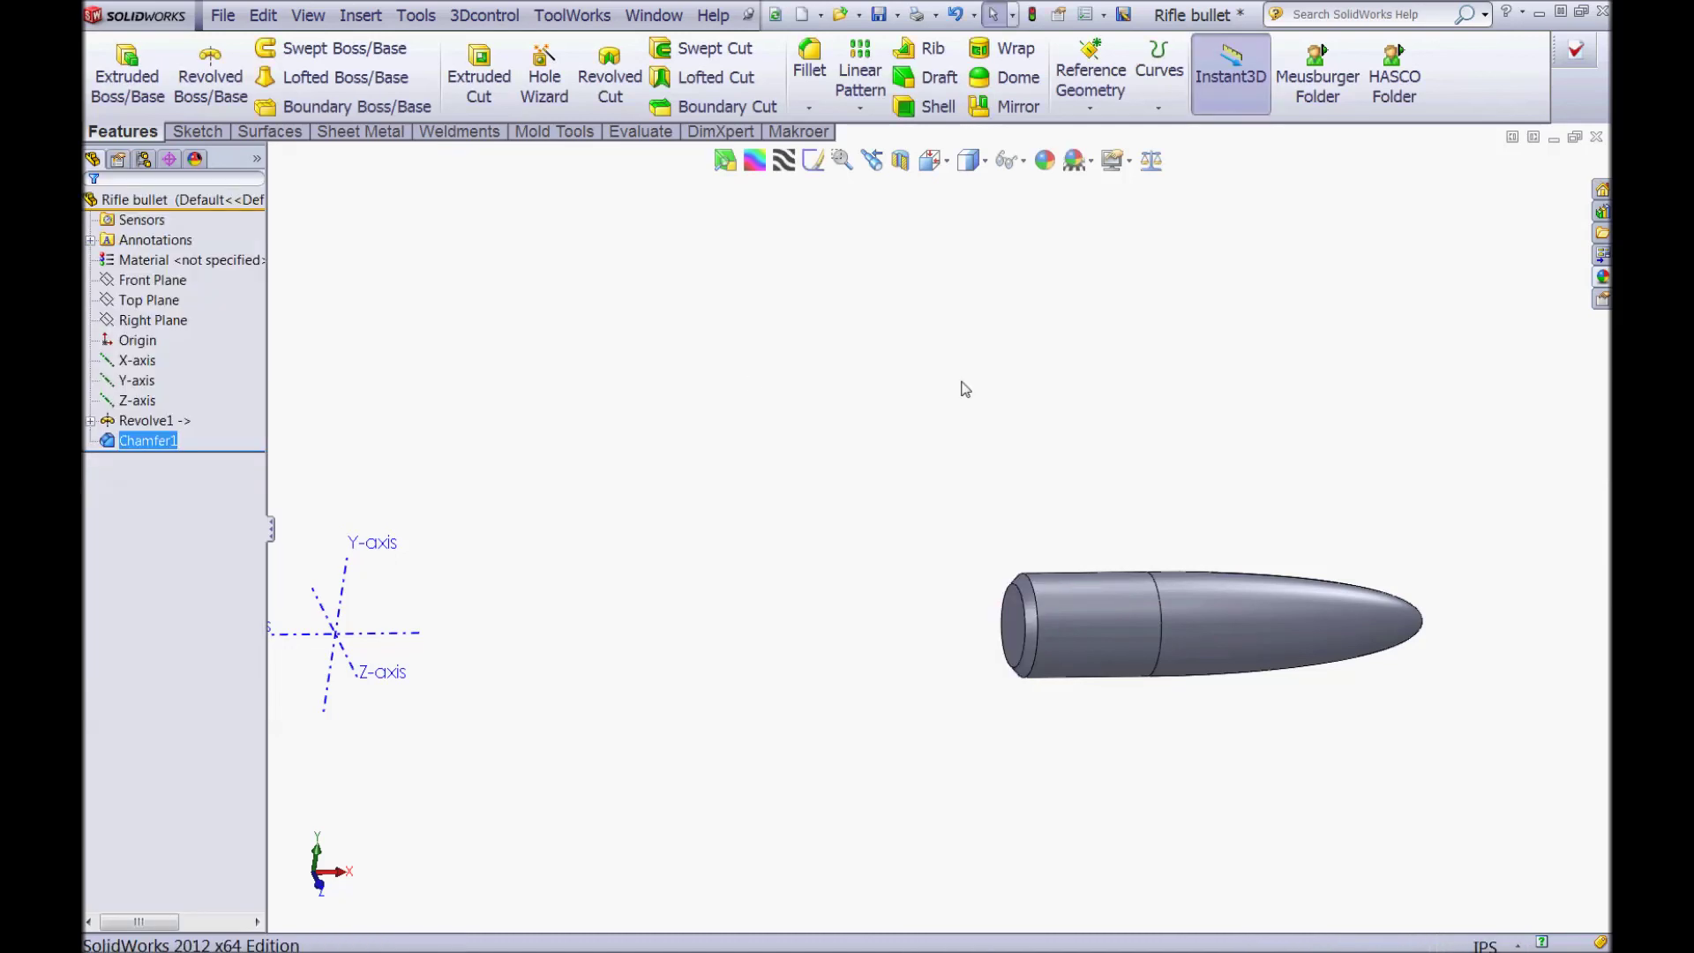
Step: Apply the polished copper appearance to the Rifle bullet part, then save and close it
click(1602, 279)
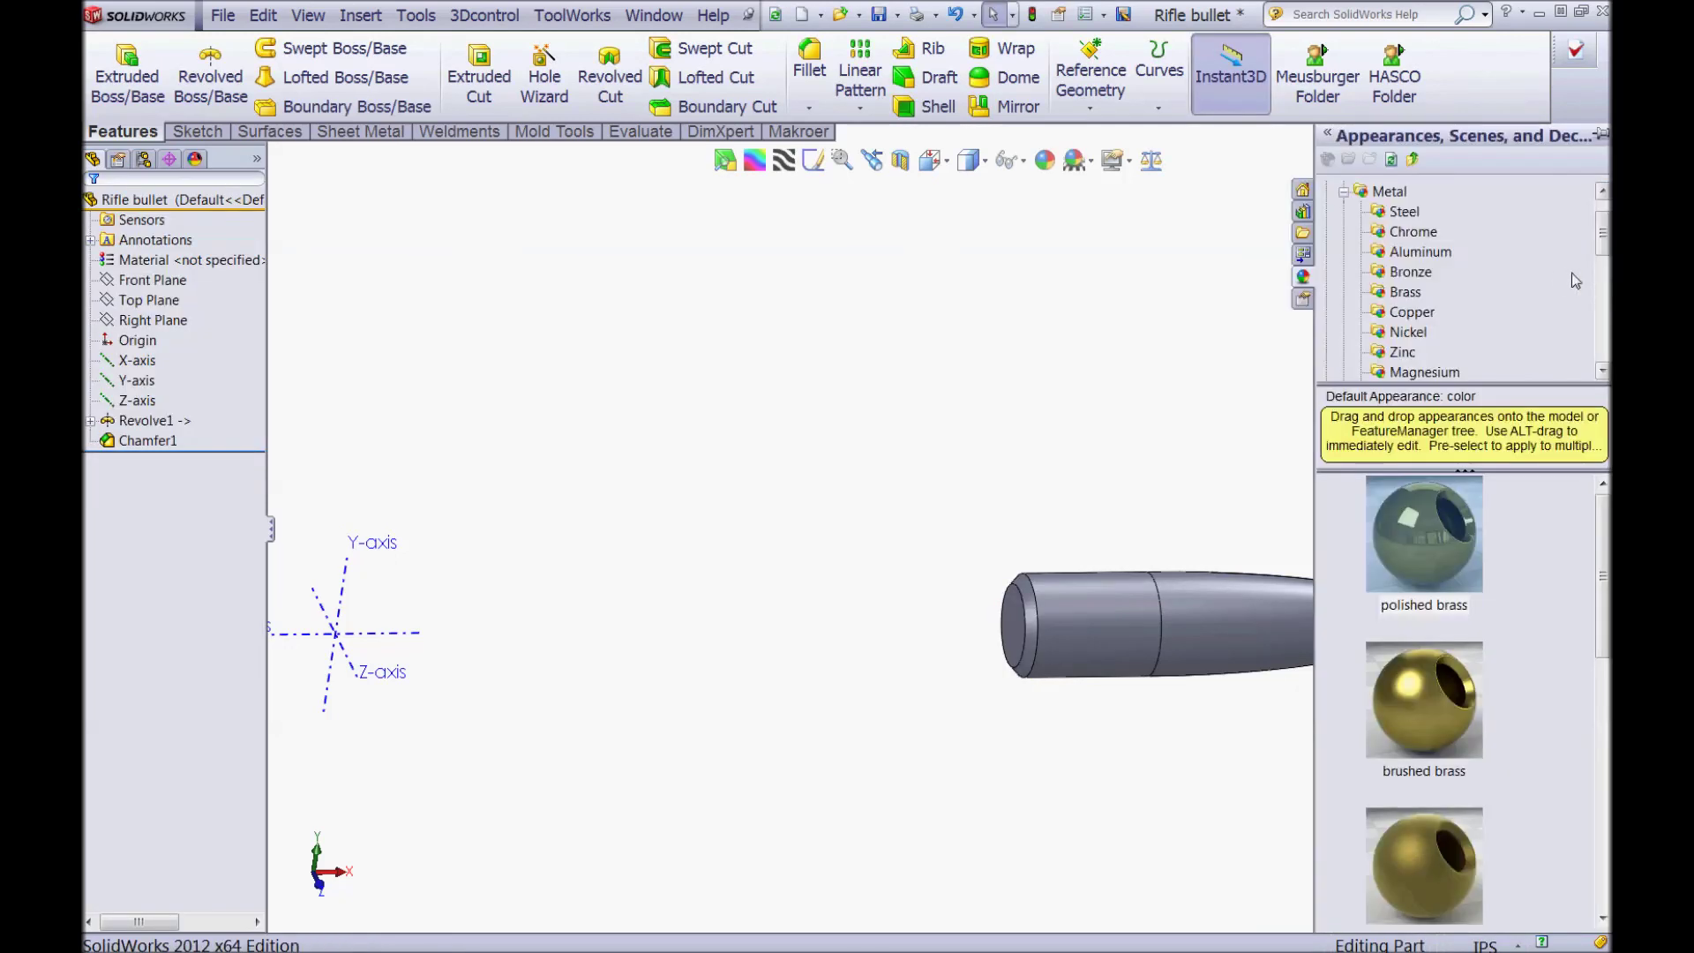
click(1411, 312)
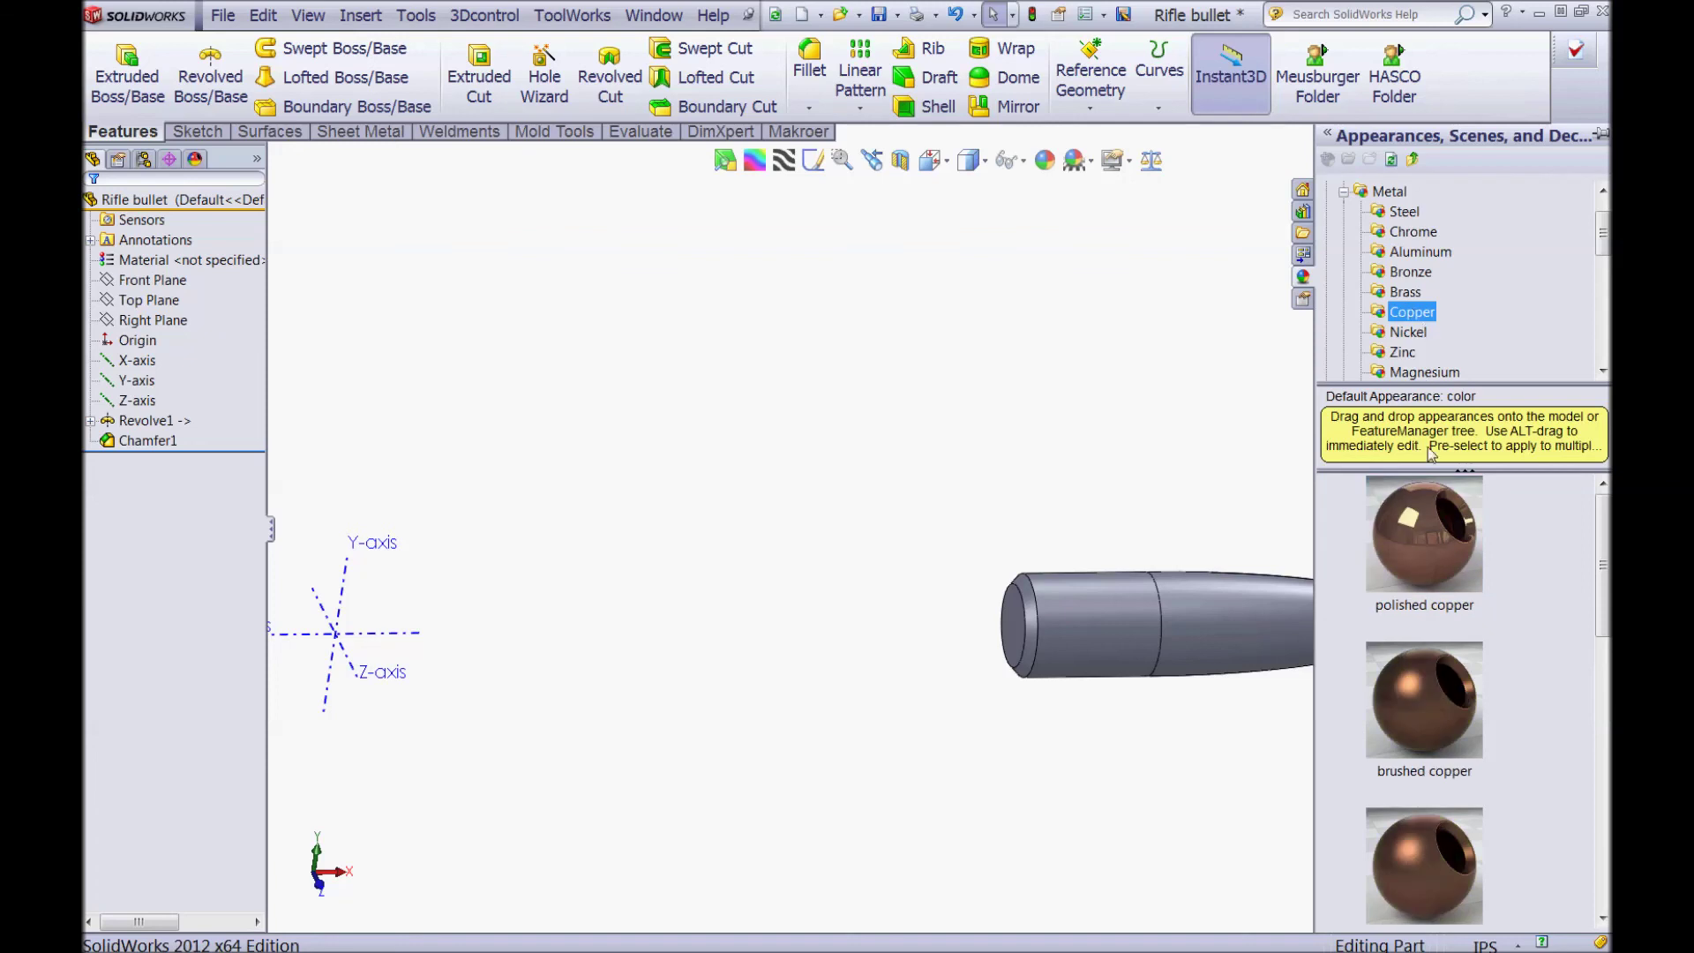
right_click(1458, 537)
click(1460, 548)
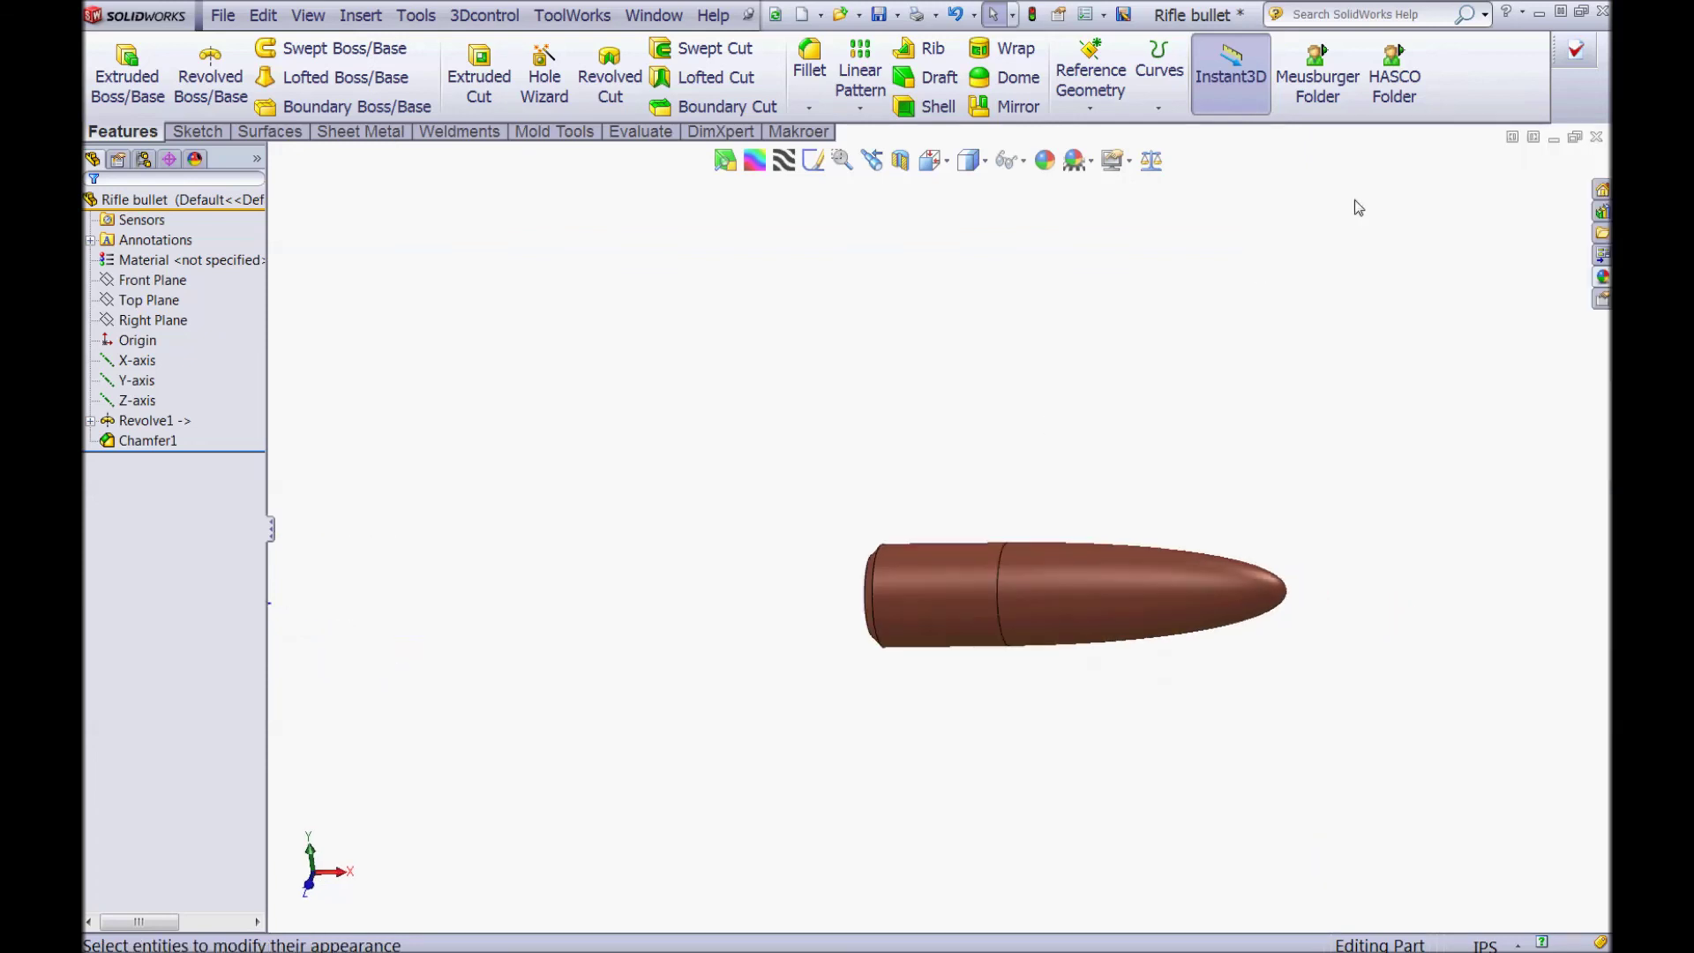
click(877, 14)
click(1595, 137)
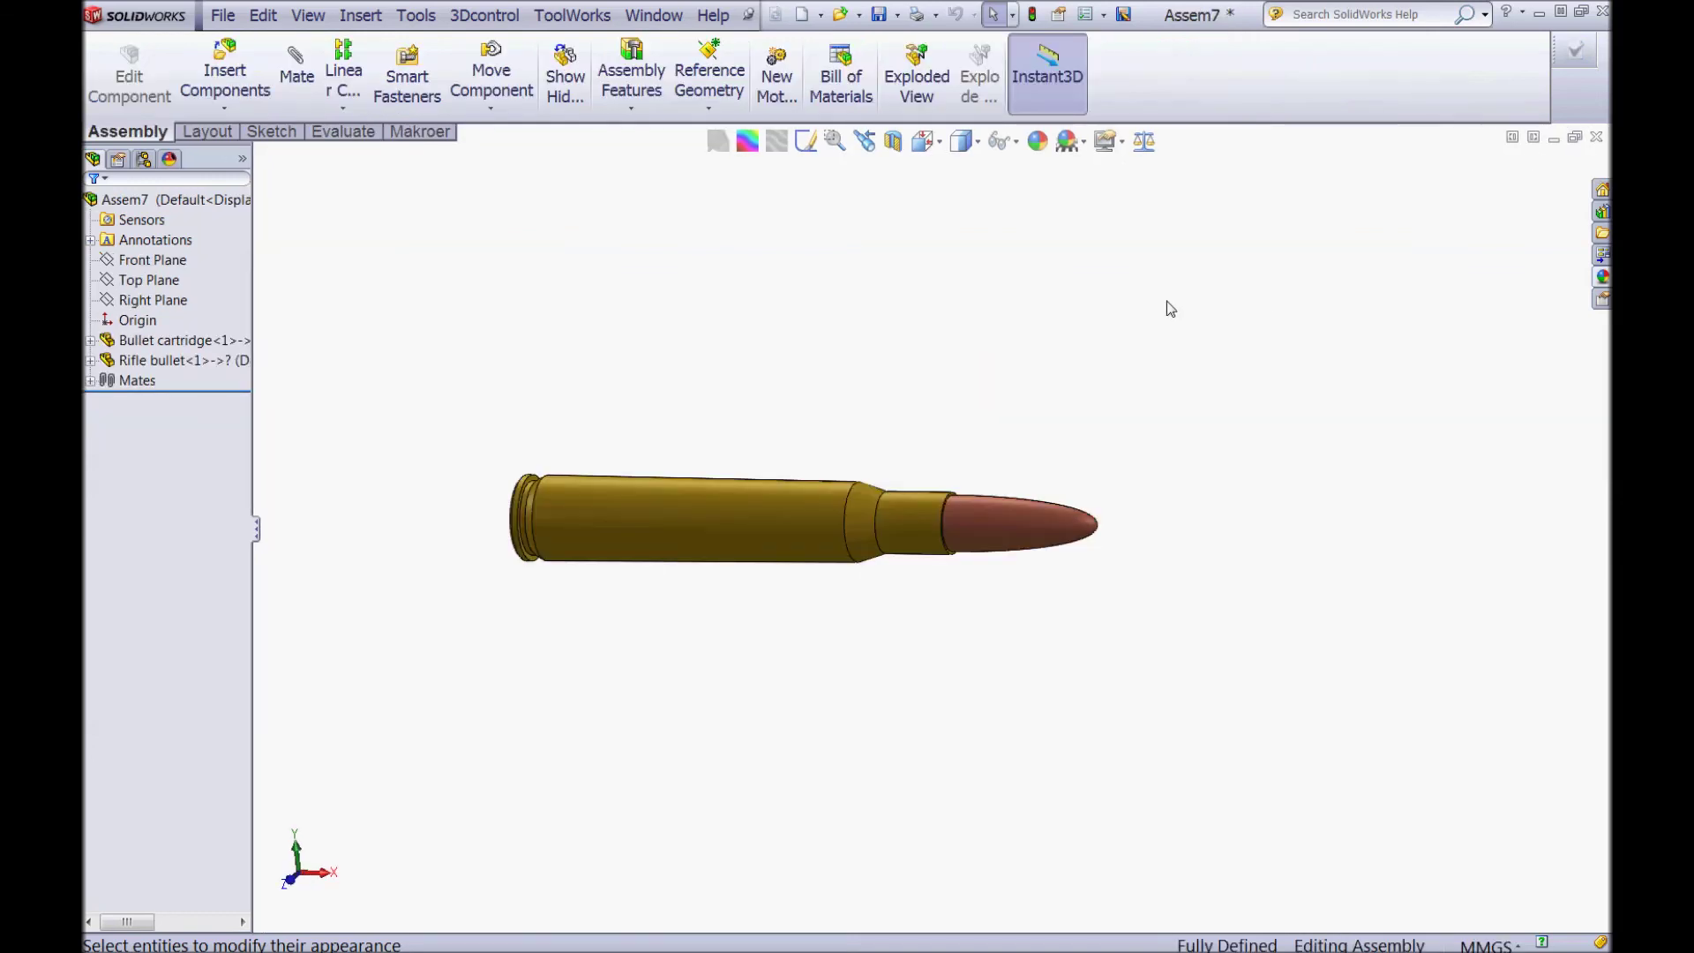
Step: Rotate the assembly to inspect the copper bullet in the brass case, finishing on the front view
key(Left)
key(Left)
key(Up)
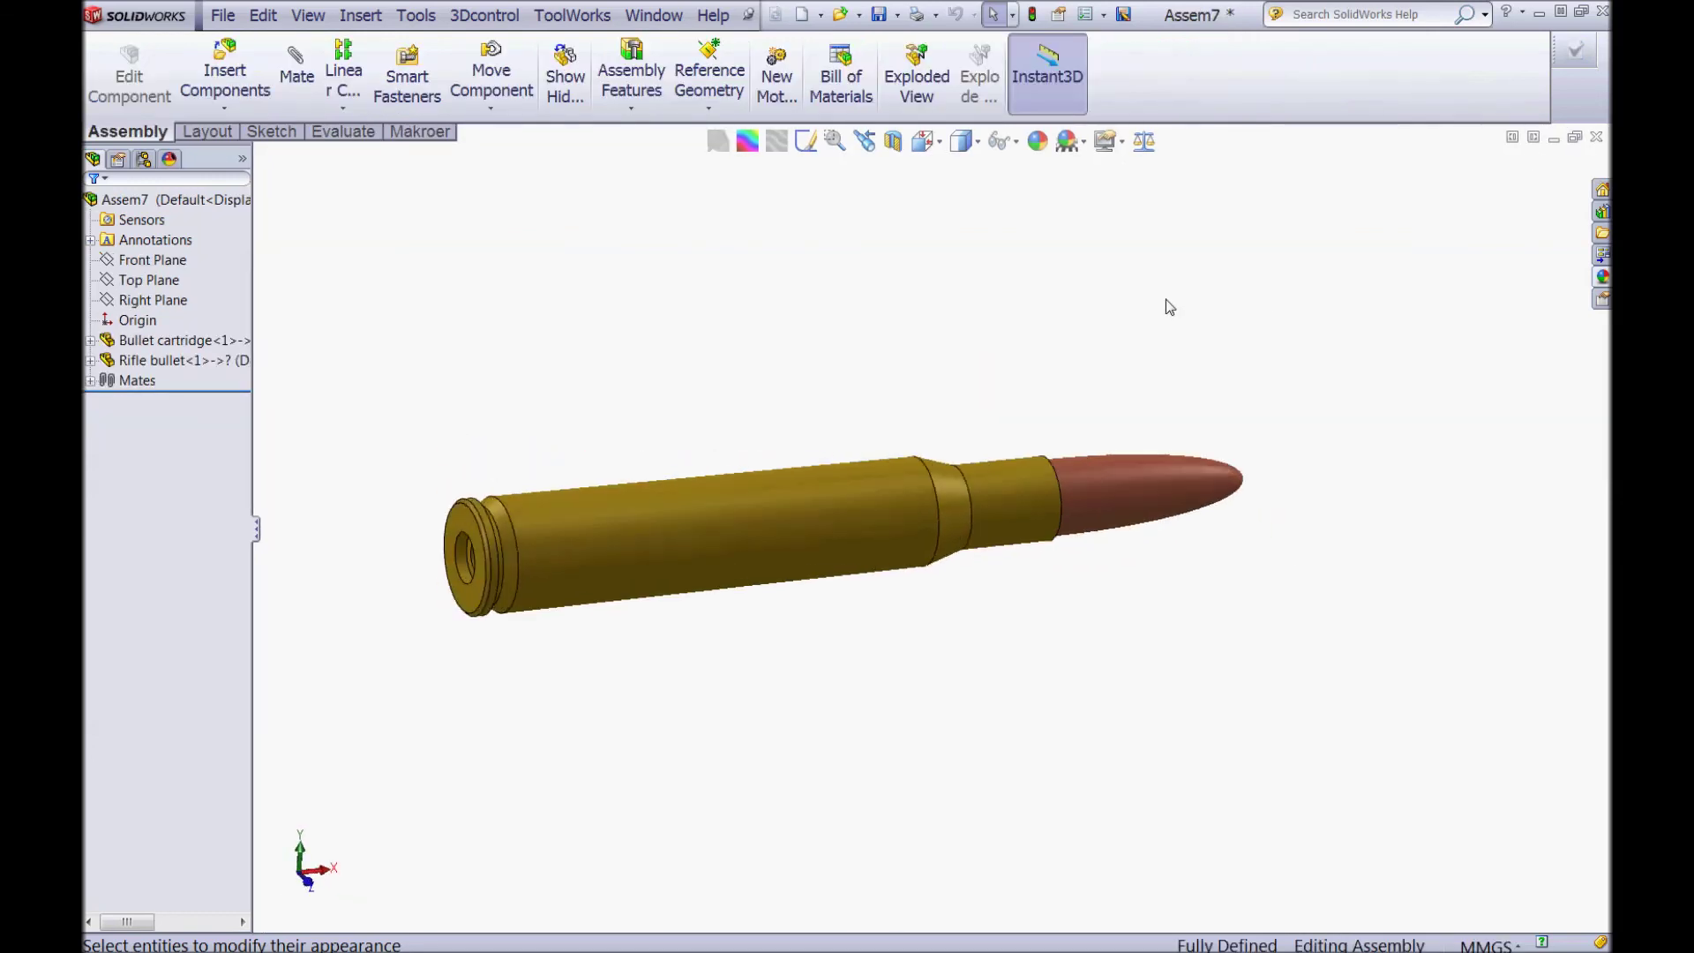
key(Down)
key(Right)
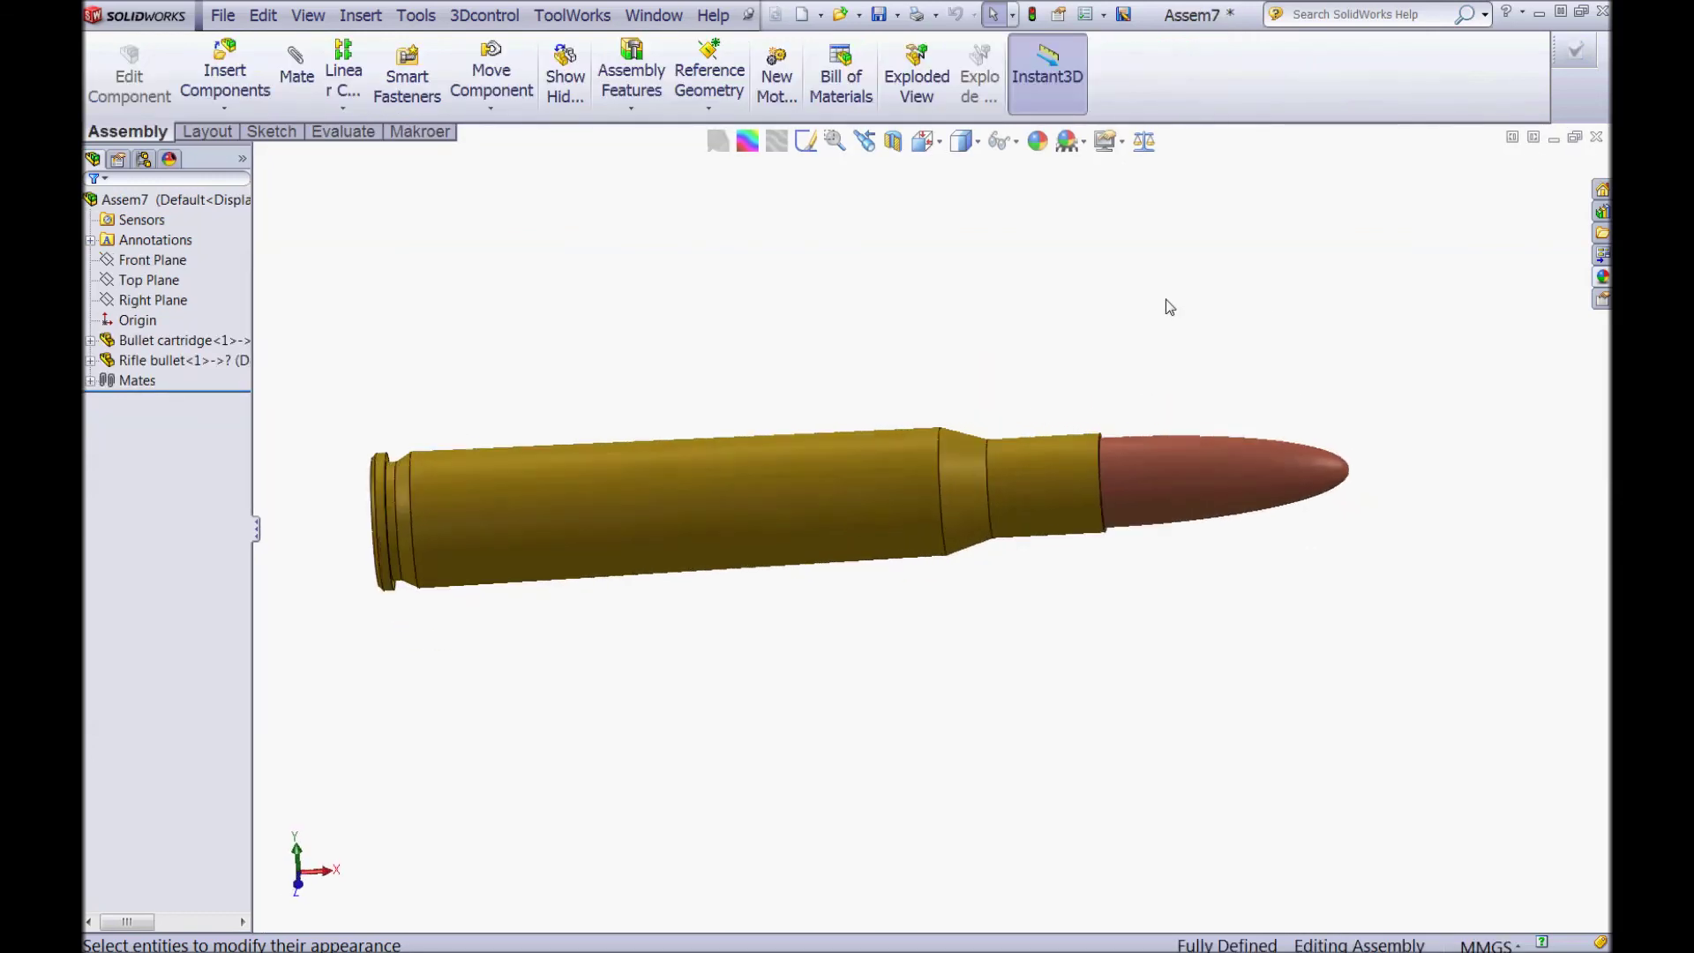
key(Left)
key(Up)
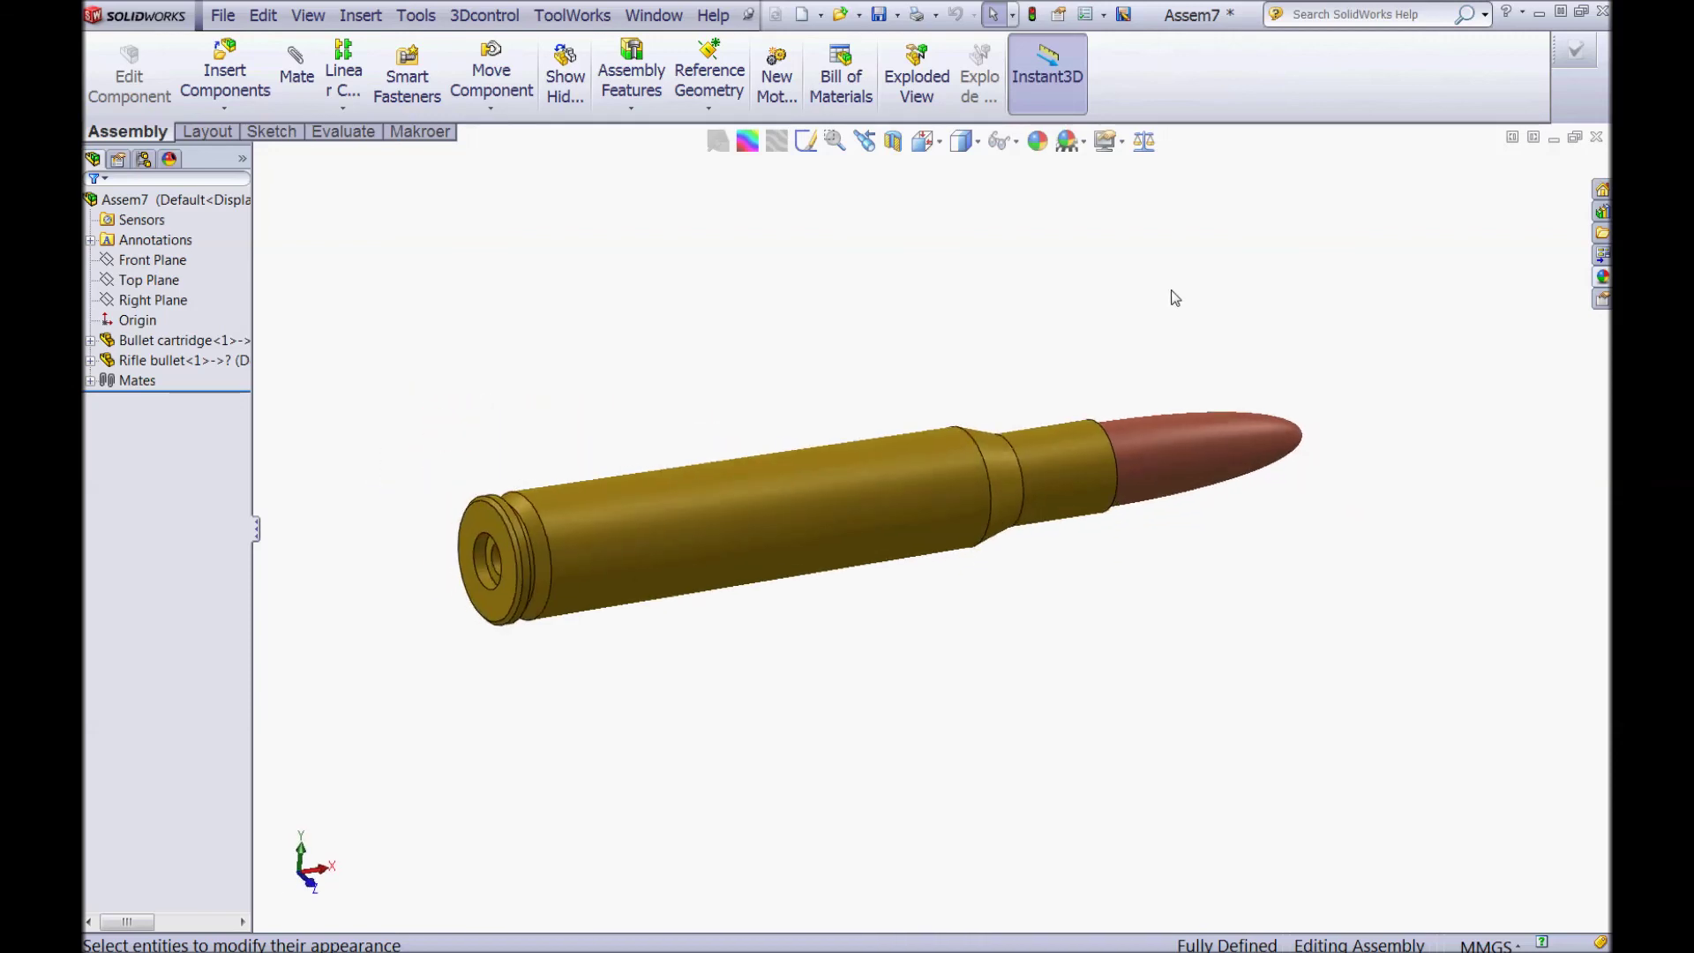
key(Right)
key(Right)
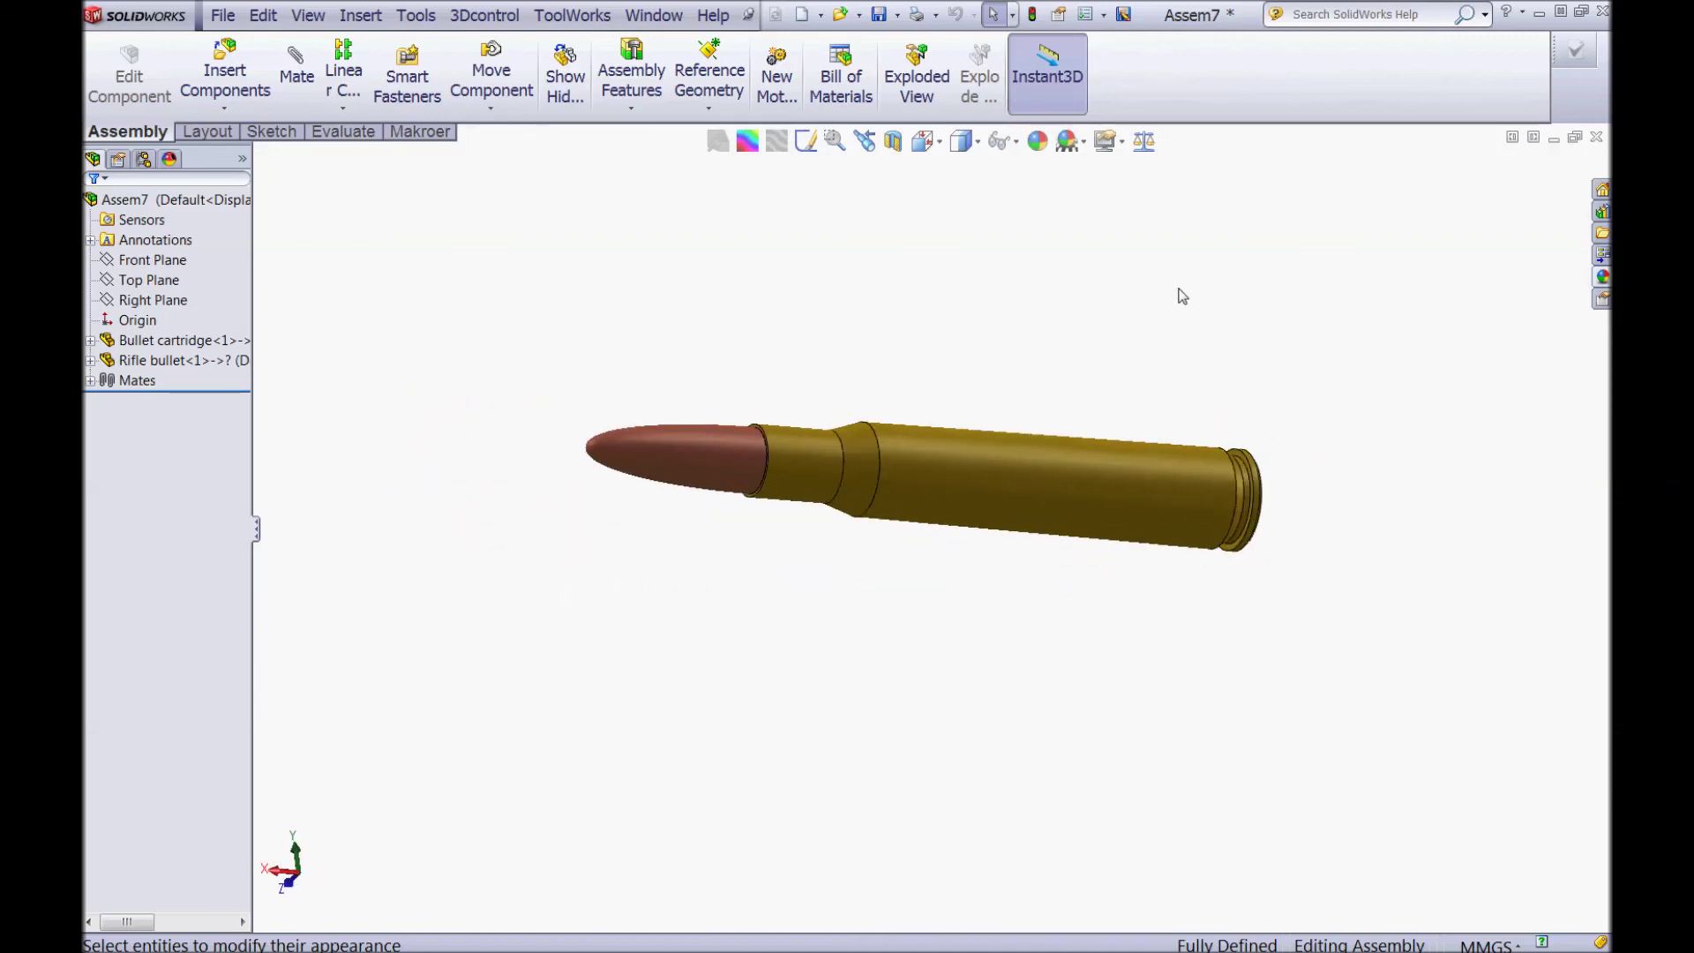
key(Down)
key(ctrl+1)
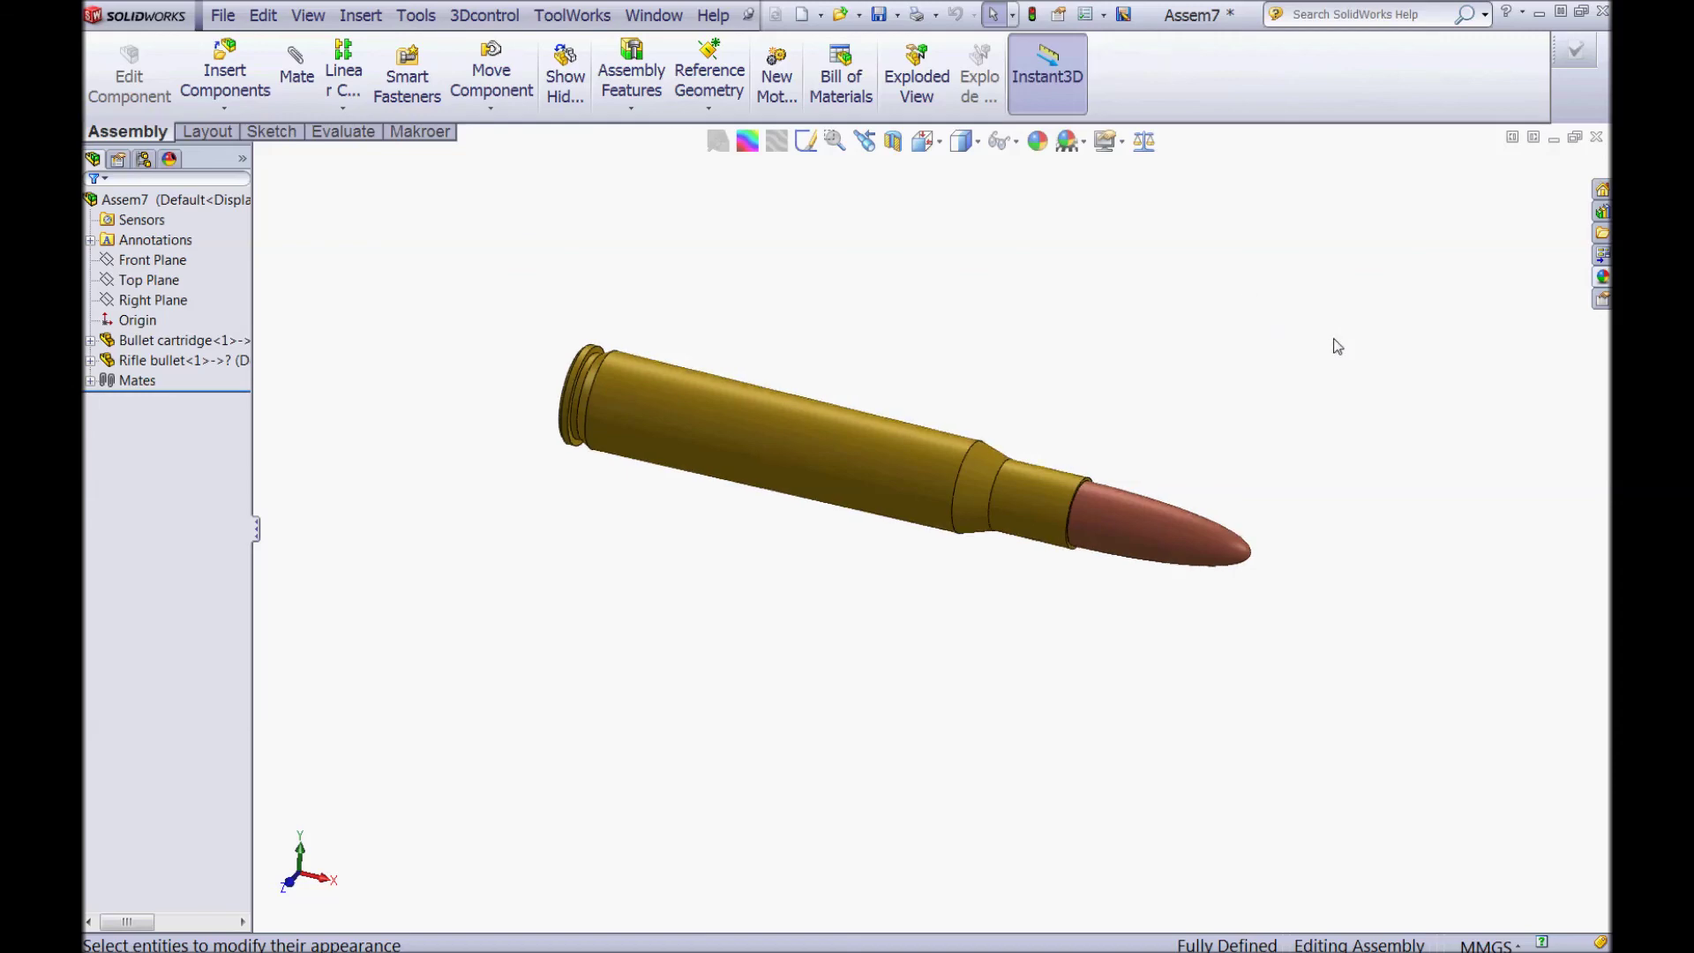